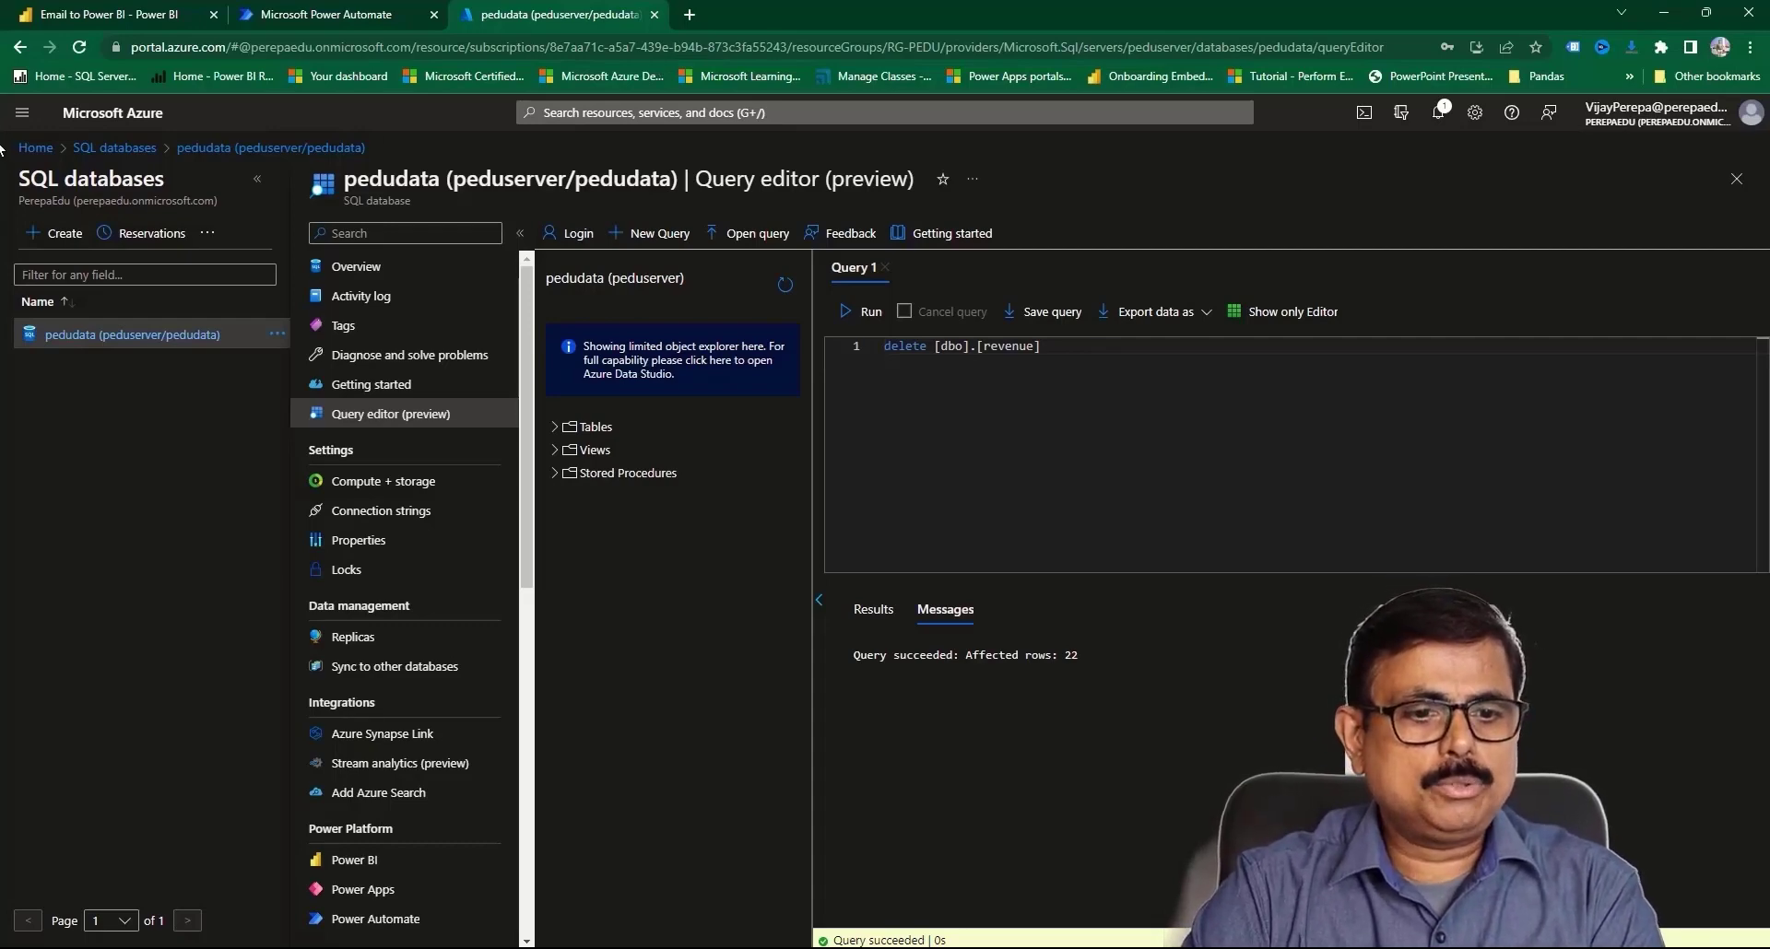
- Discard the unsaved query edits, go back to Home and open the Resource groups list
click(34, 148)
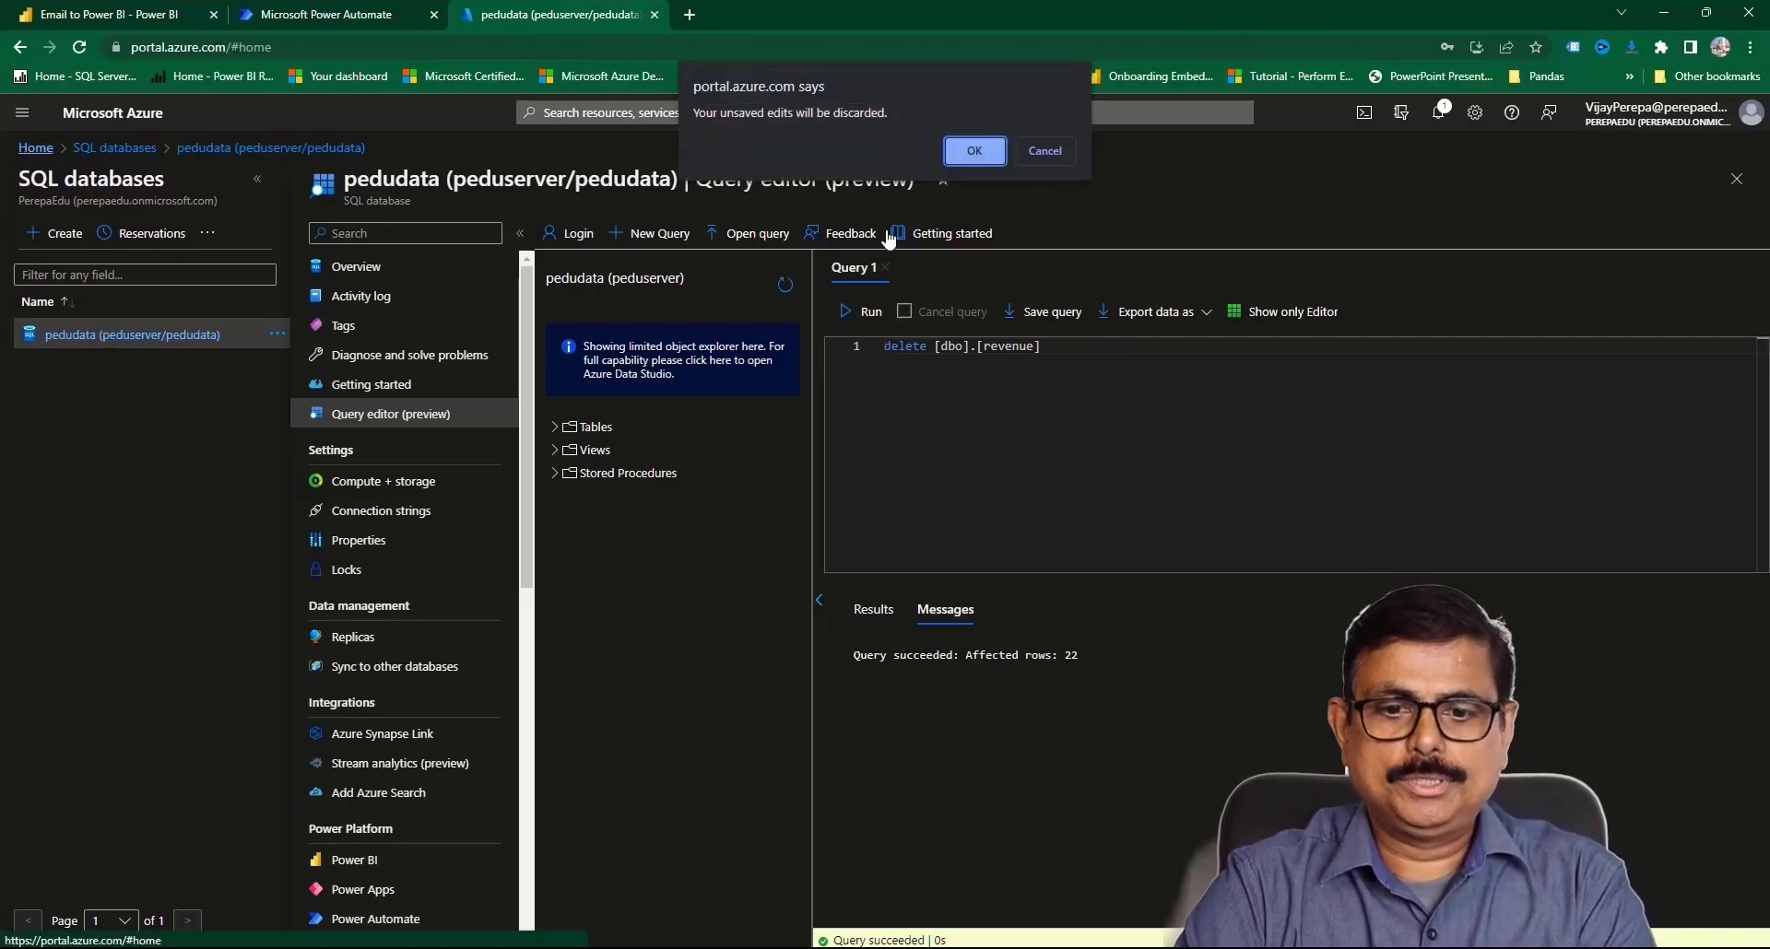
click(977, 152)
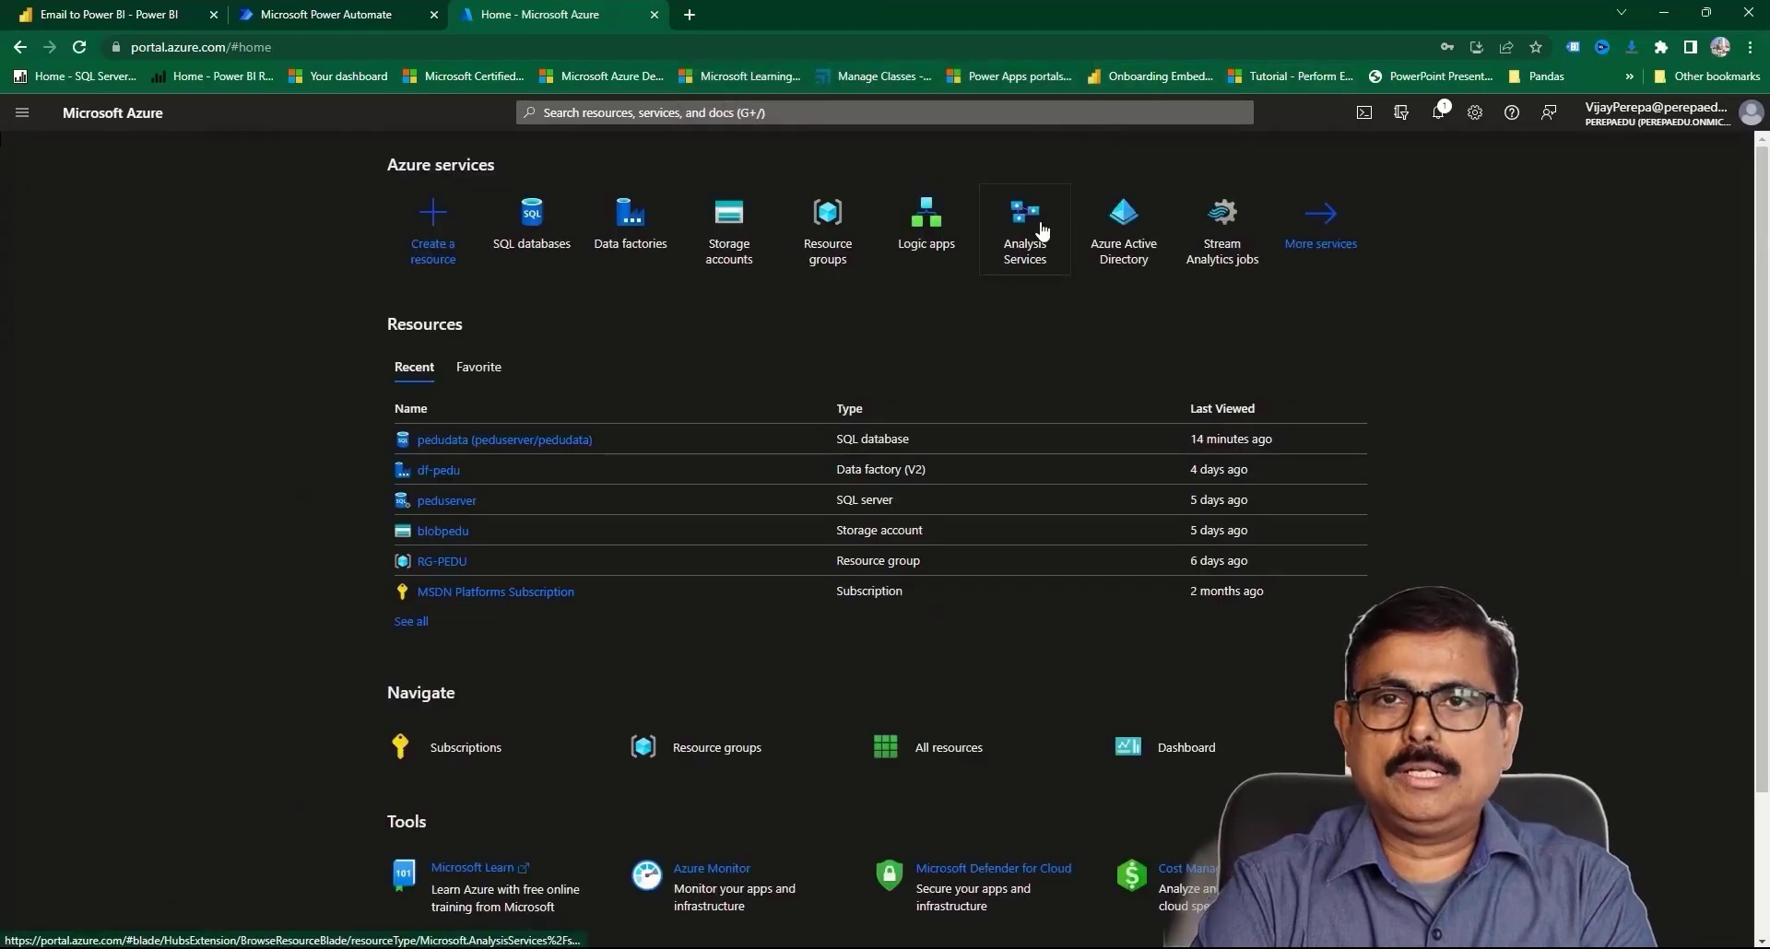
mouse_move(1043, 231)
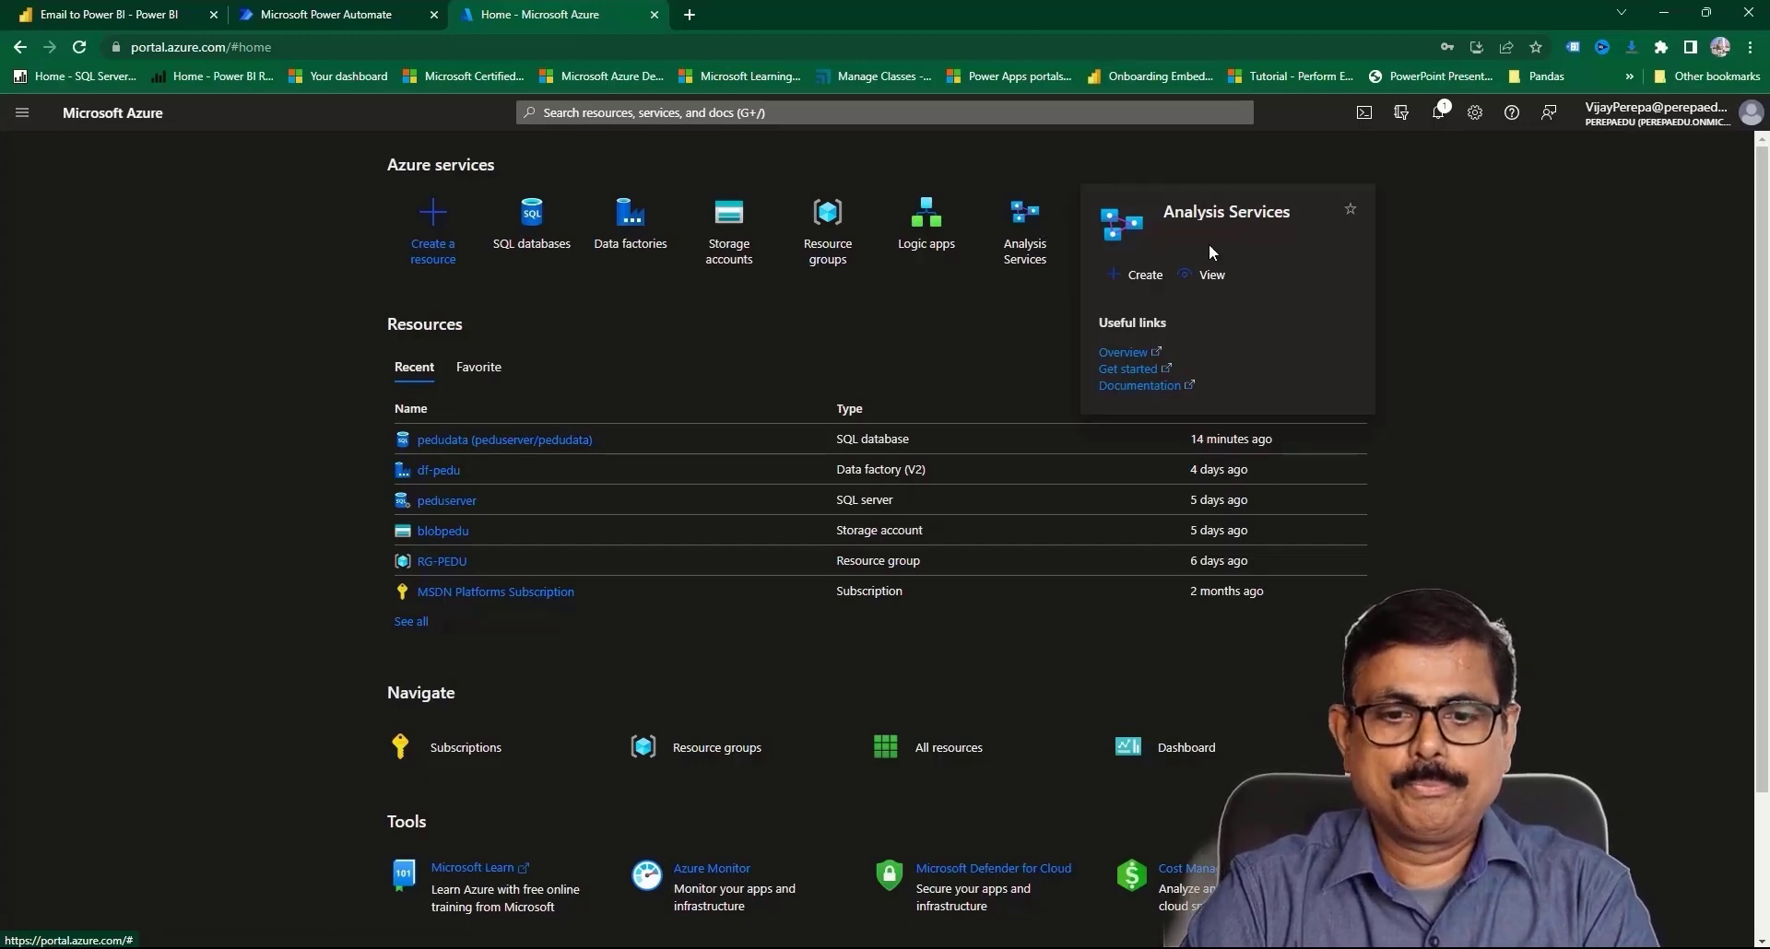
click(828, 249)
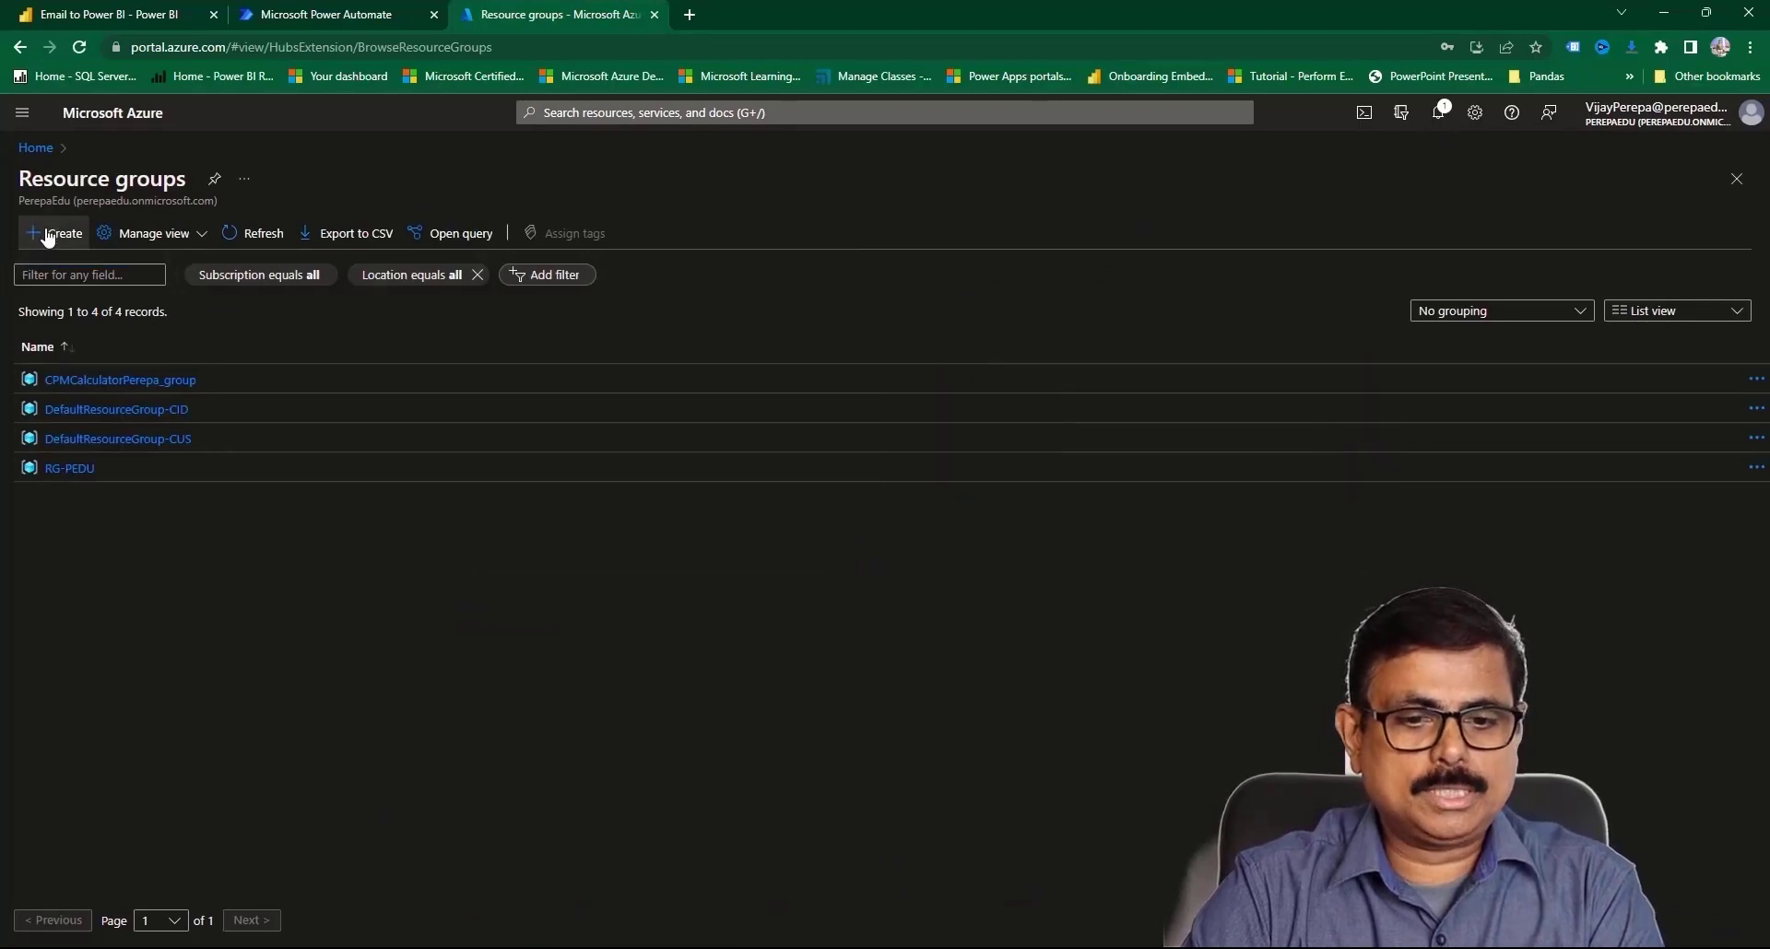
- Create resource group NEW-RG-PEDU in the (Asia Pacific) Central India region
click(55, 233)
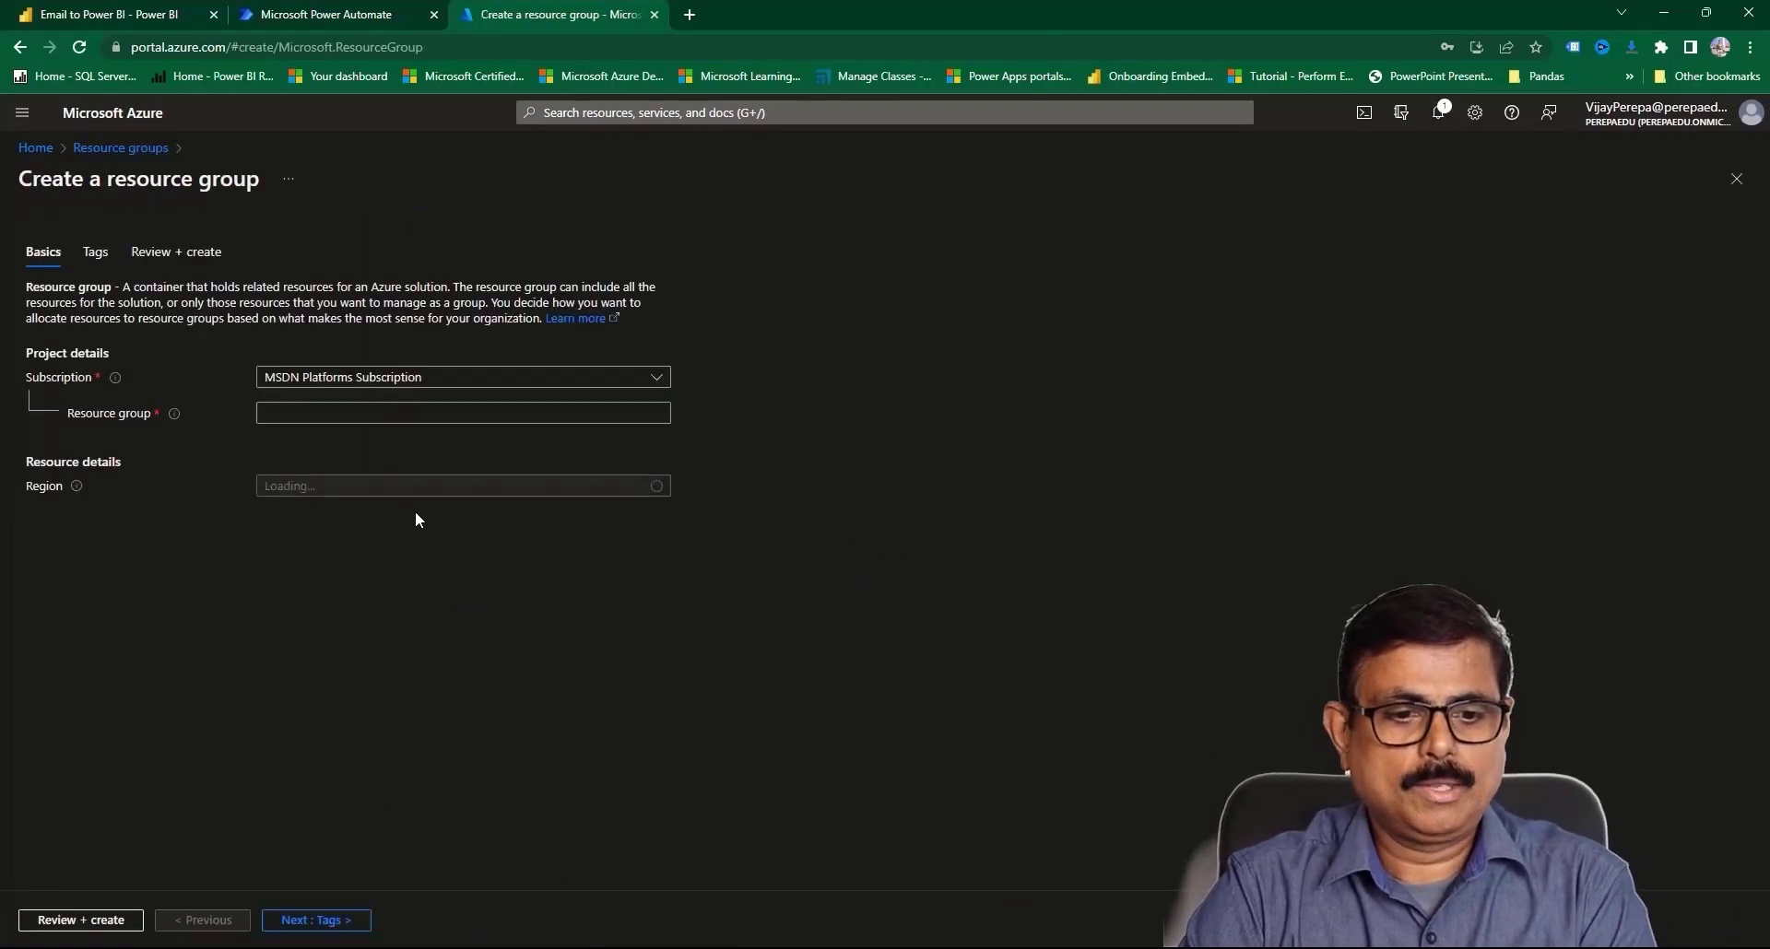
click(406, 415)
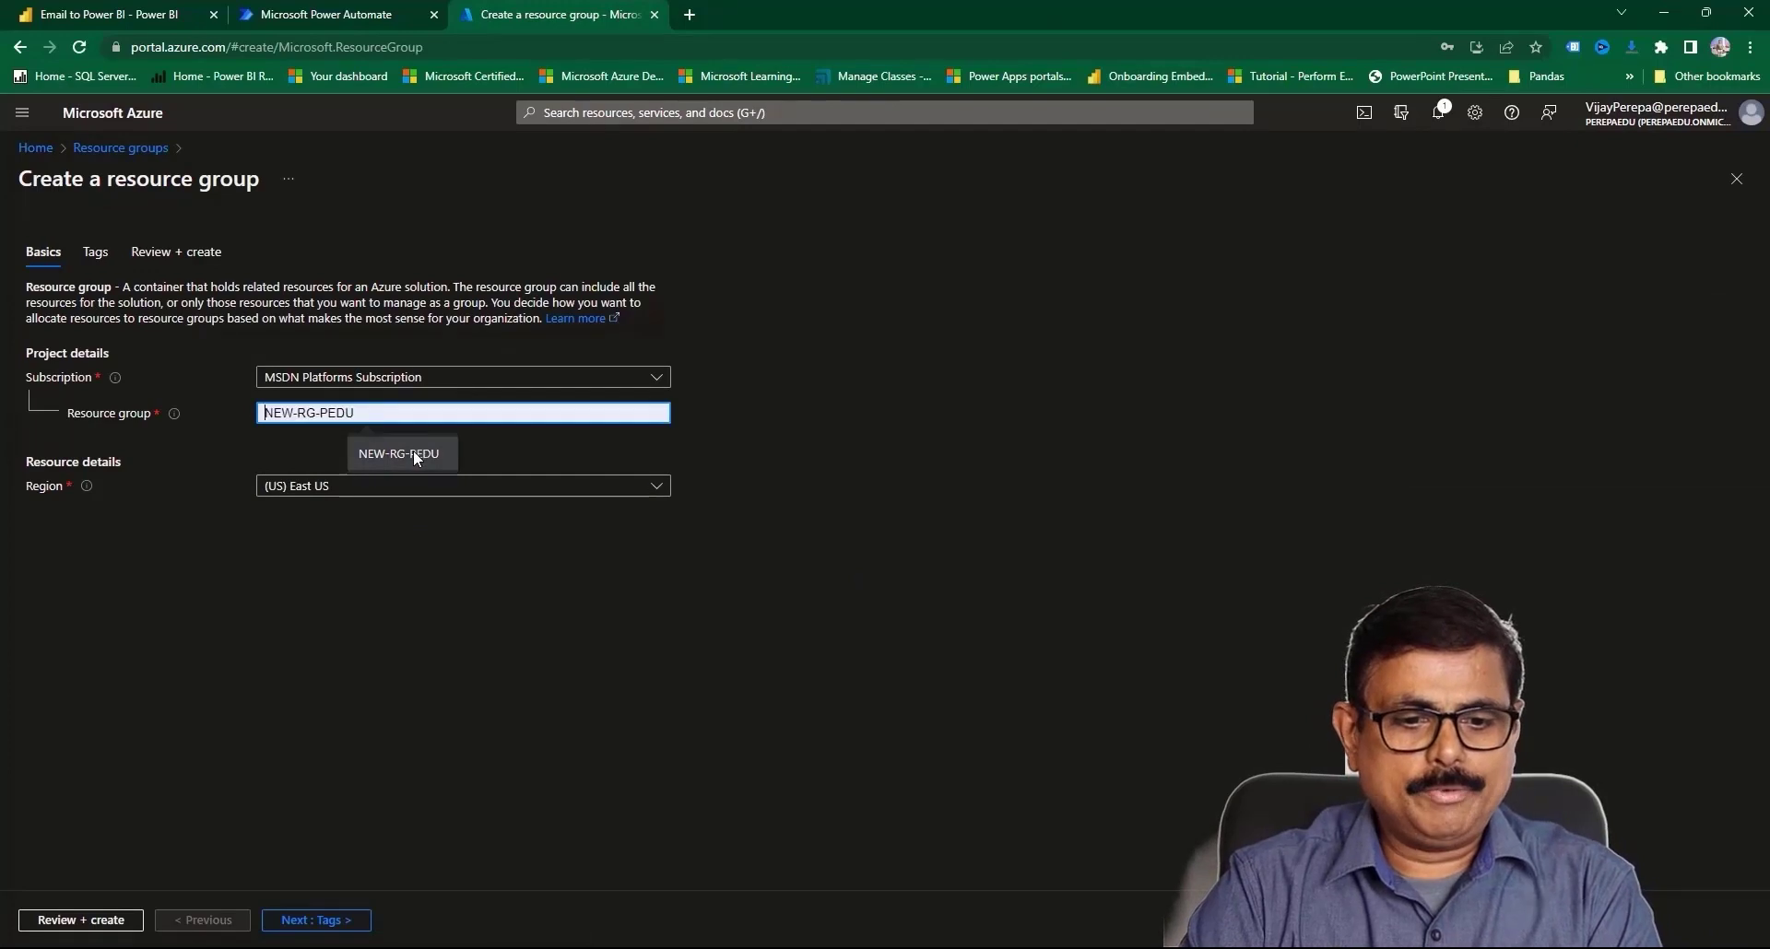
click(413, 452)
click(369, 485)
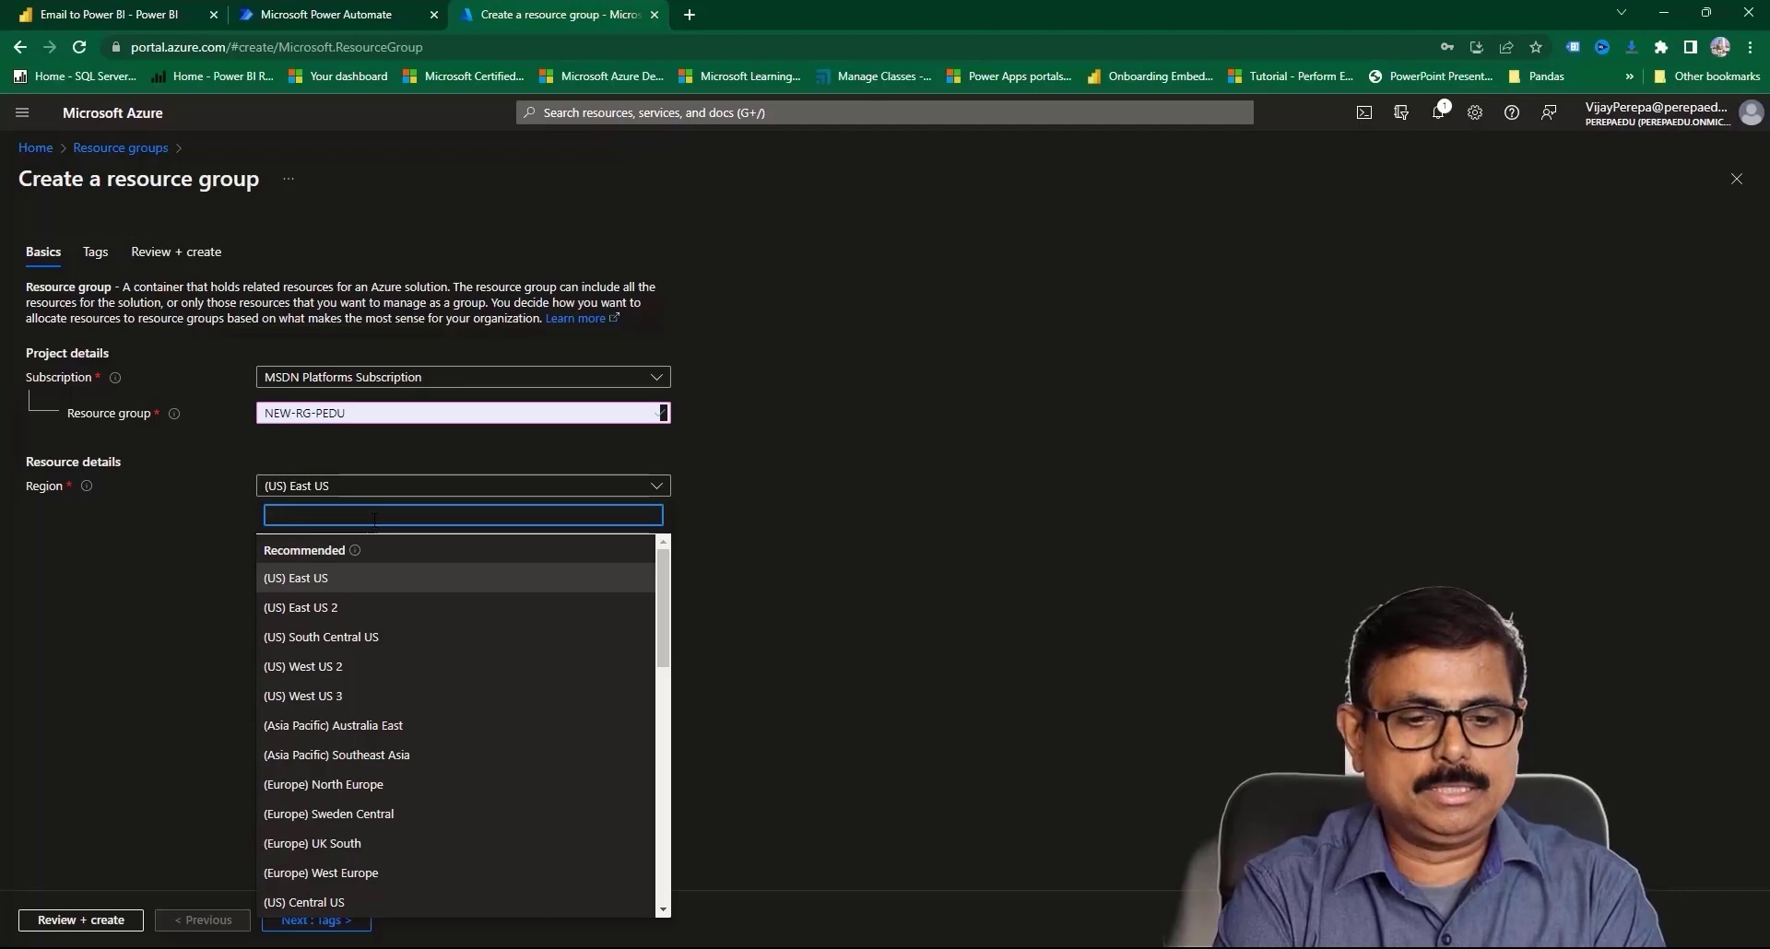
text(centr)
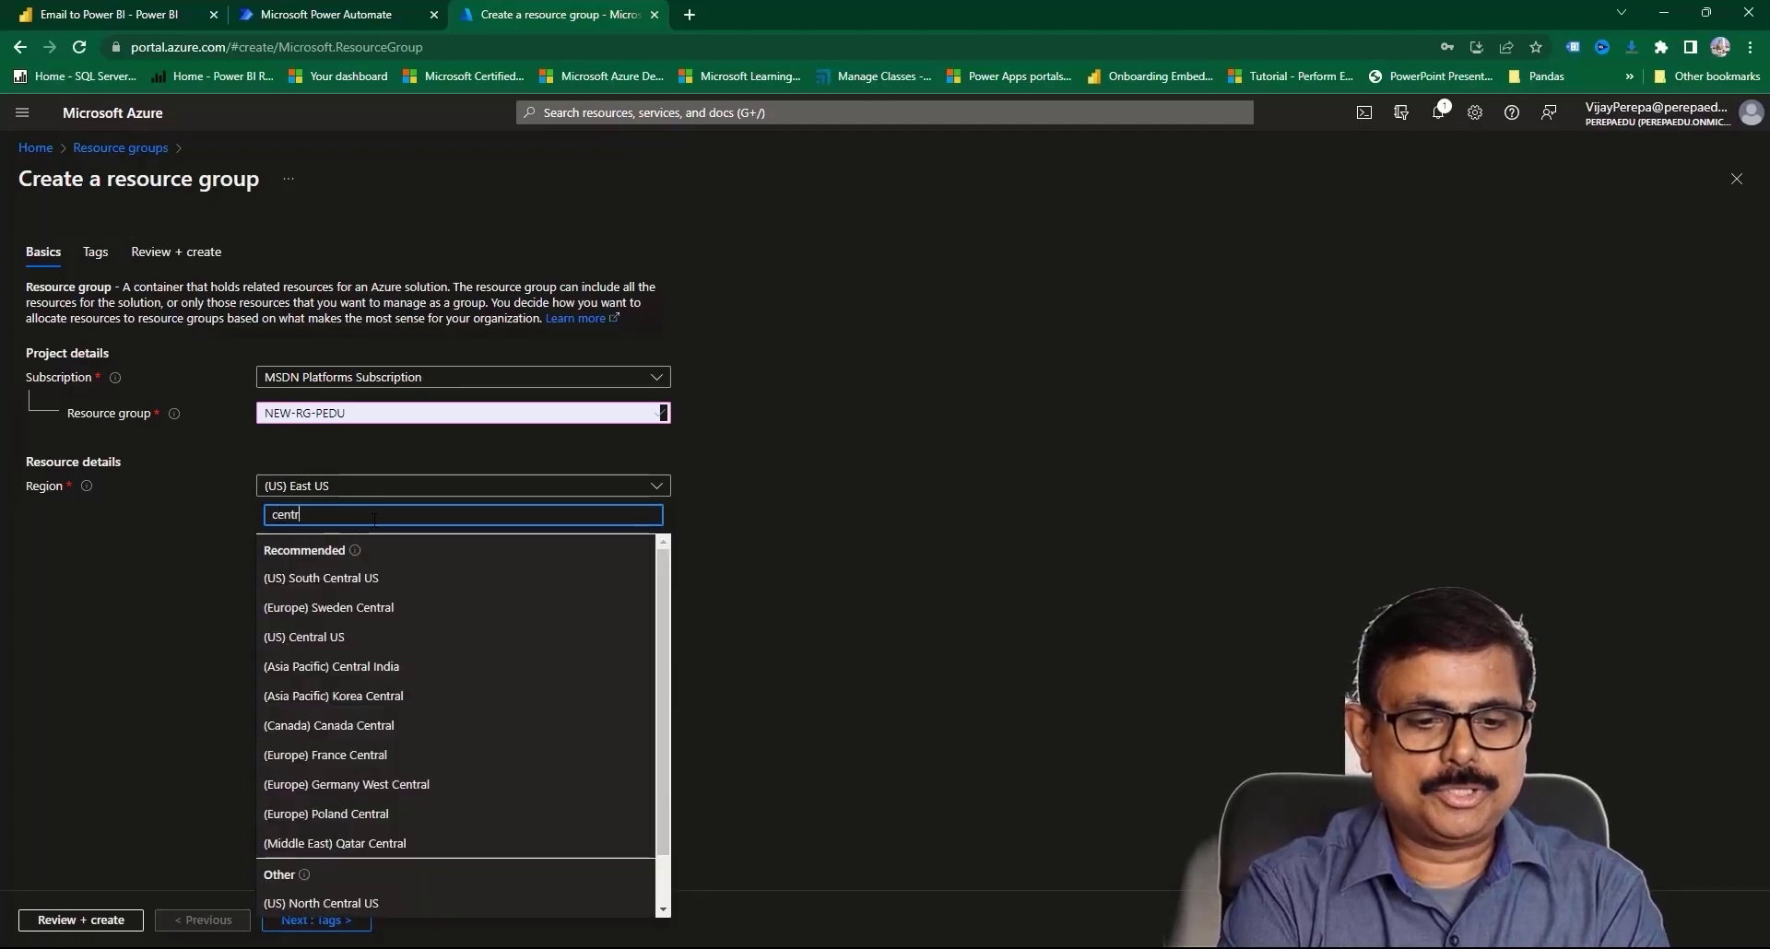
text(al in)
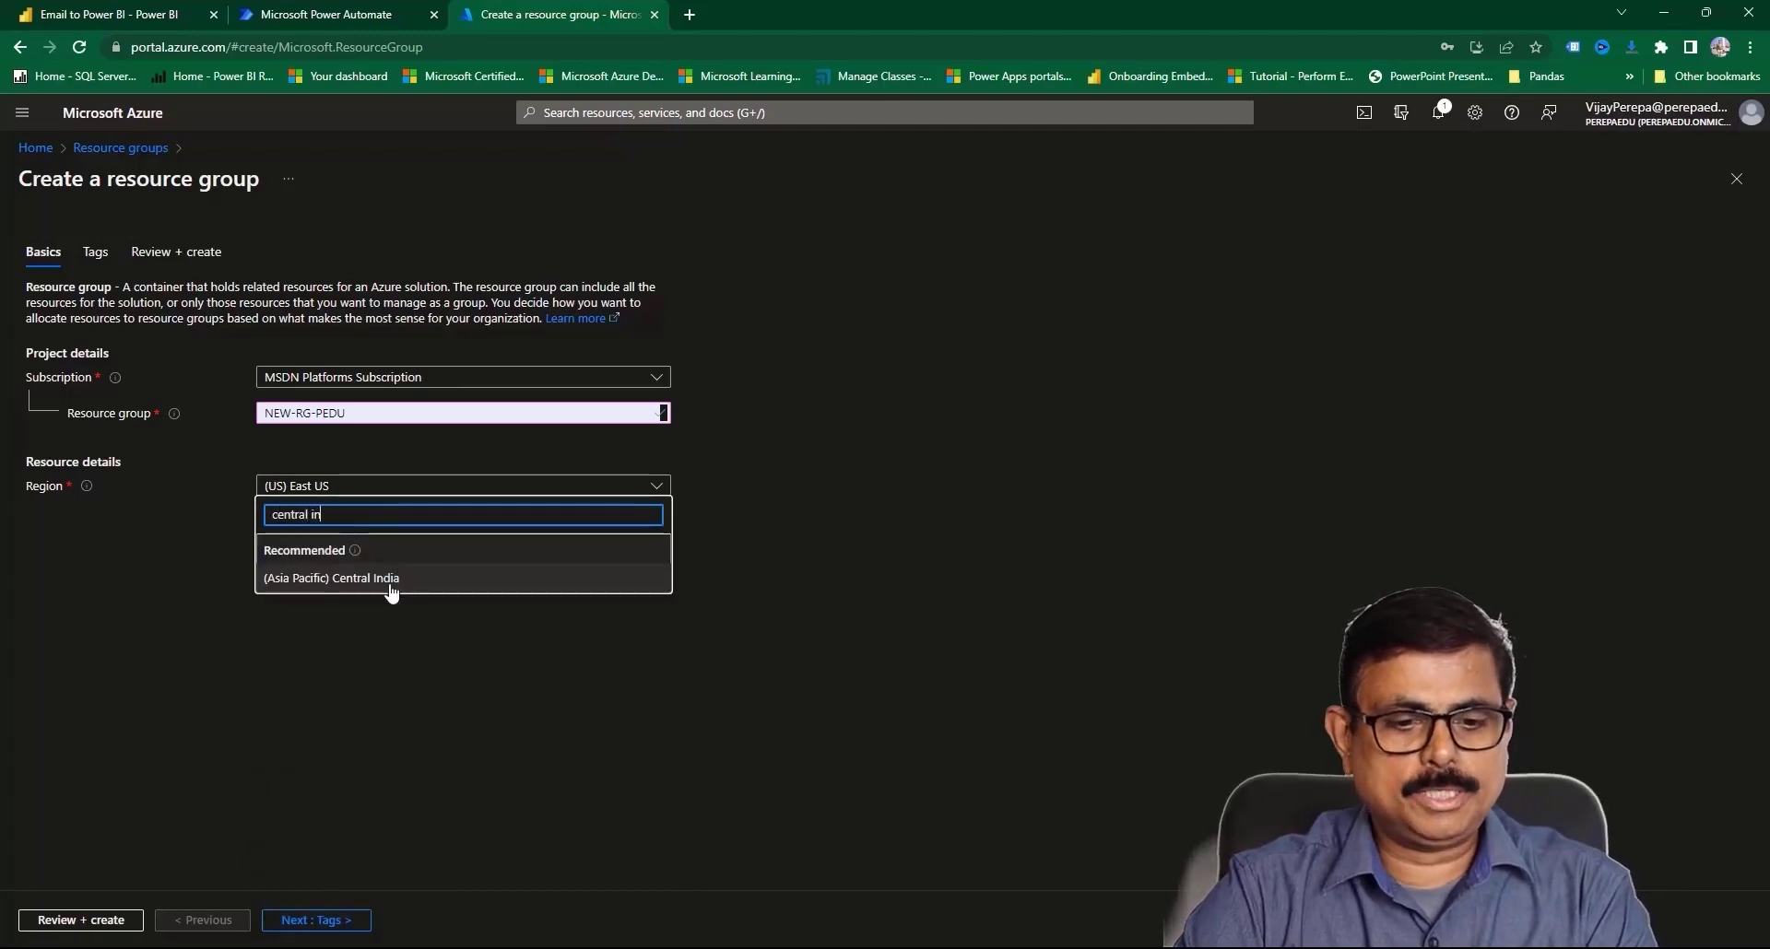
click(390, 580)
click(74, 925)
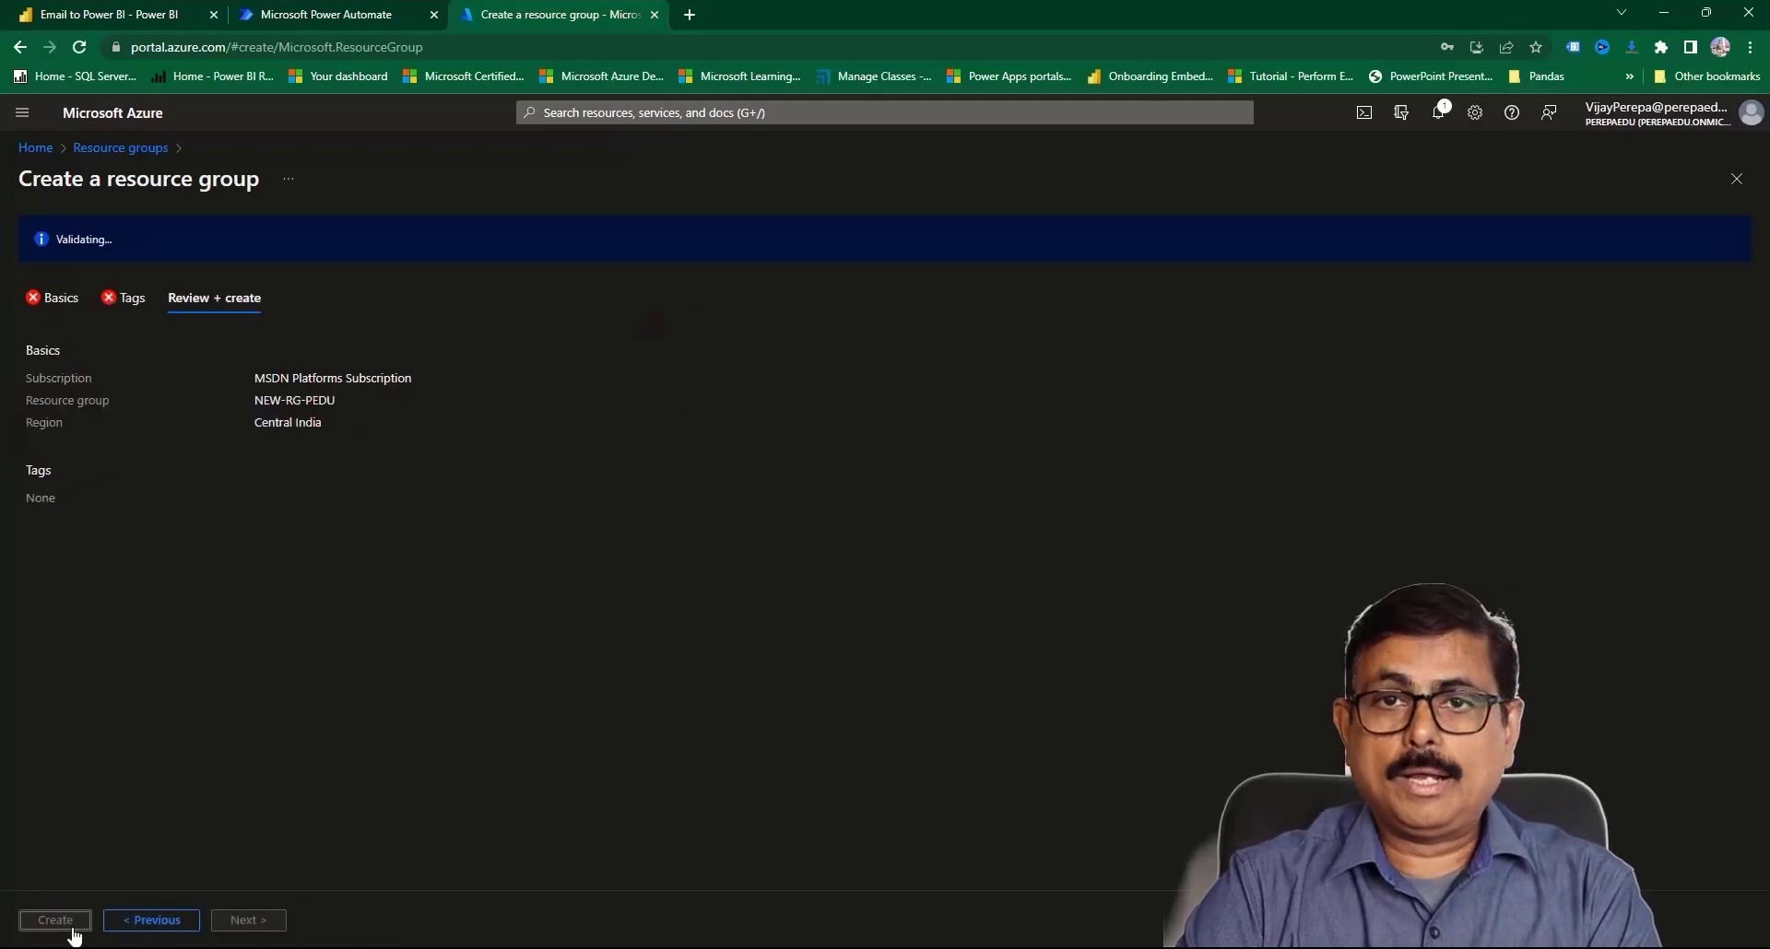
click(72, 926)
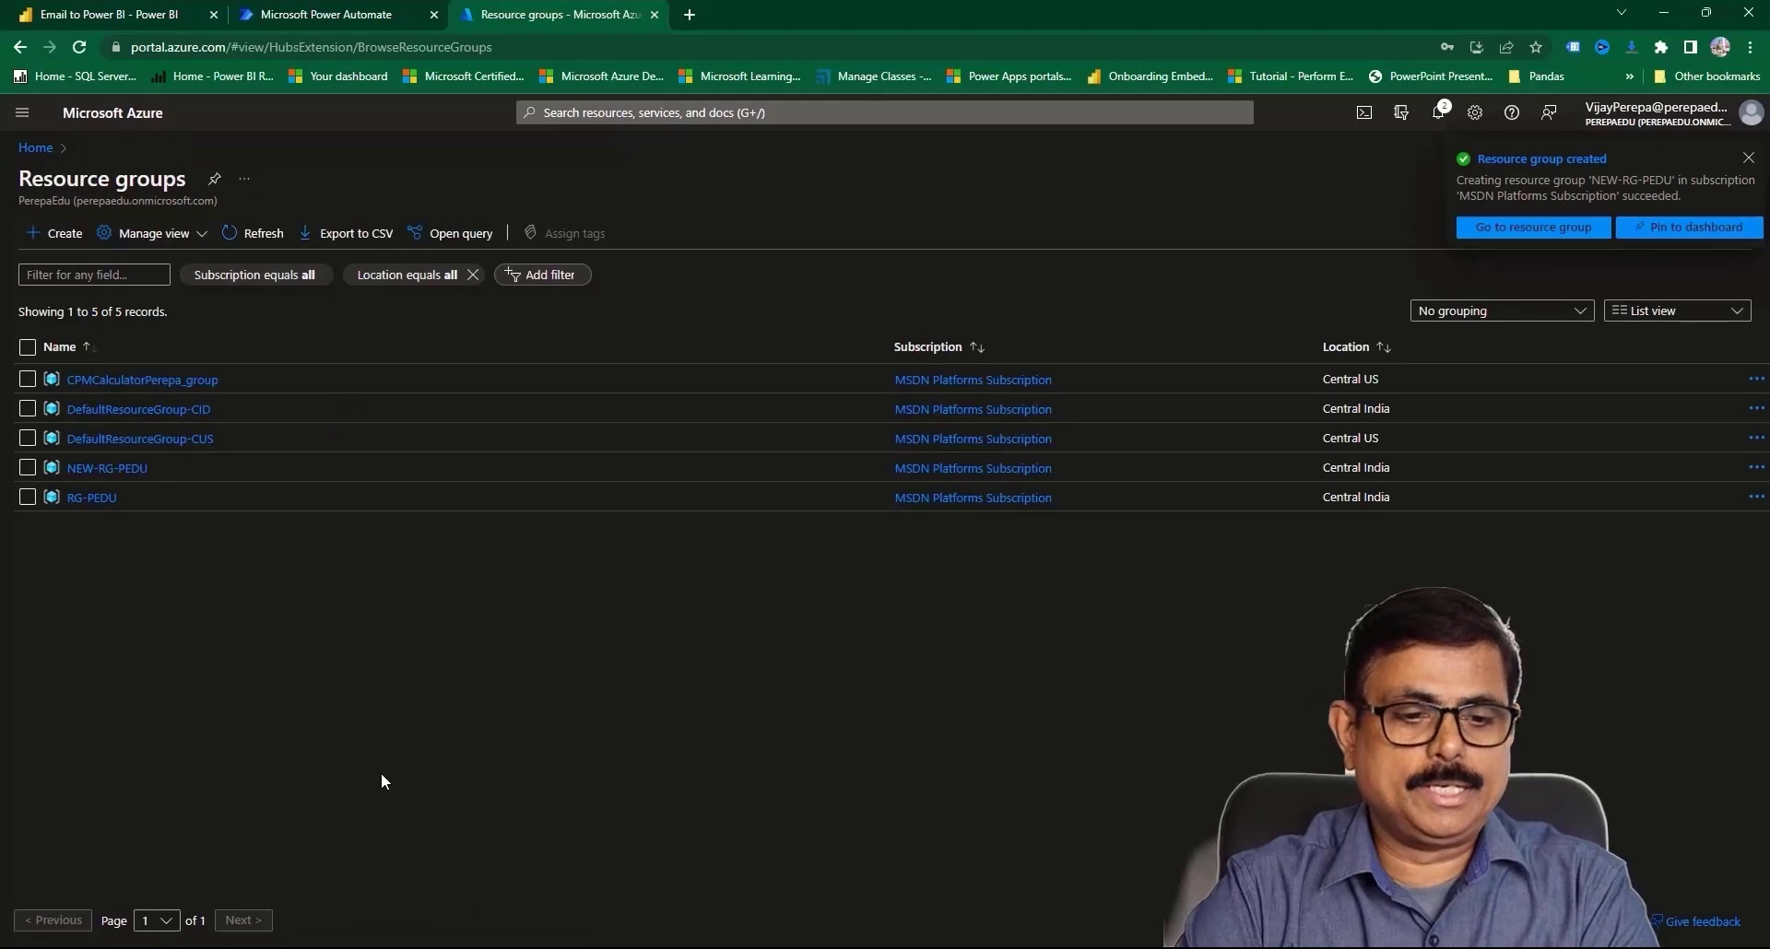
click(51, 147)
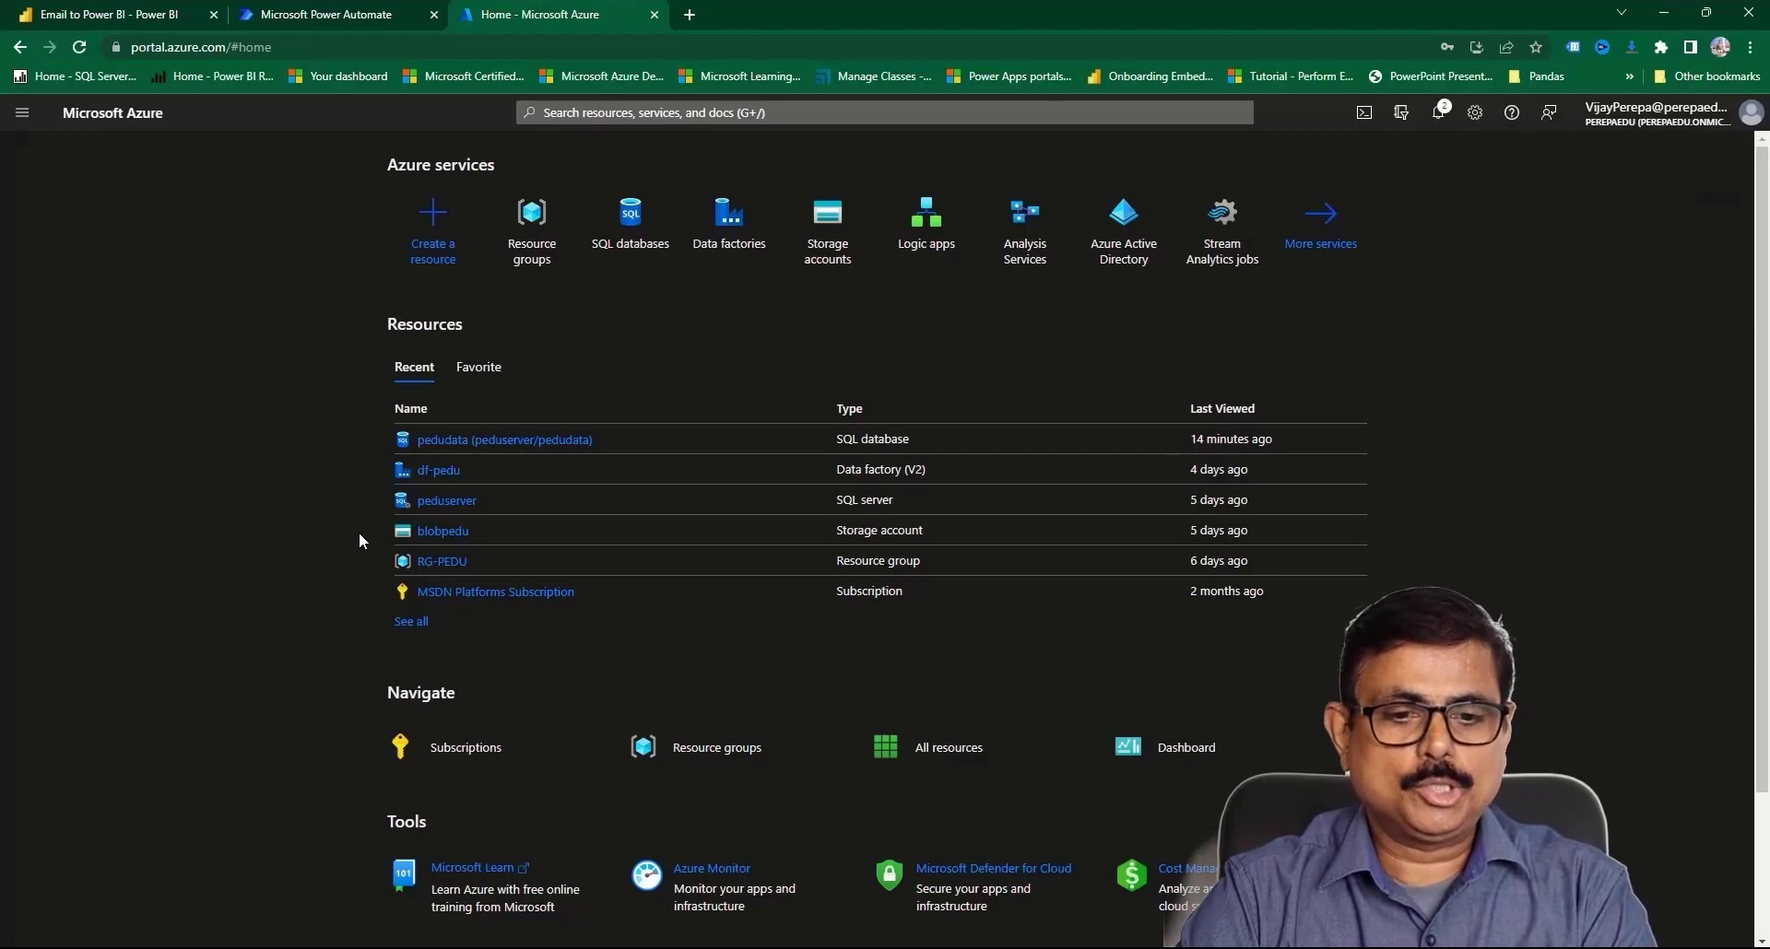
- Start a new storage account named newpedustorage in resource group NEW-RG-PEDU
click(831, 267)
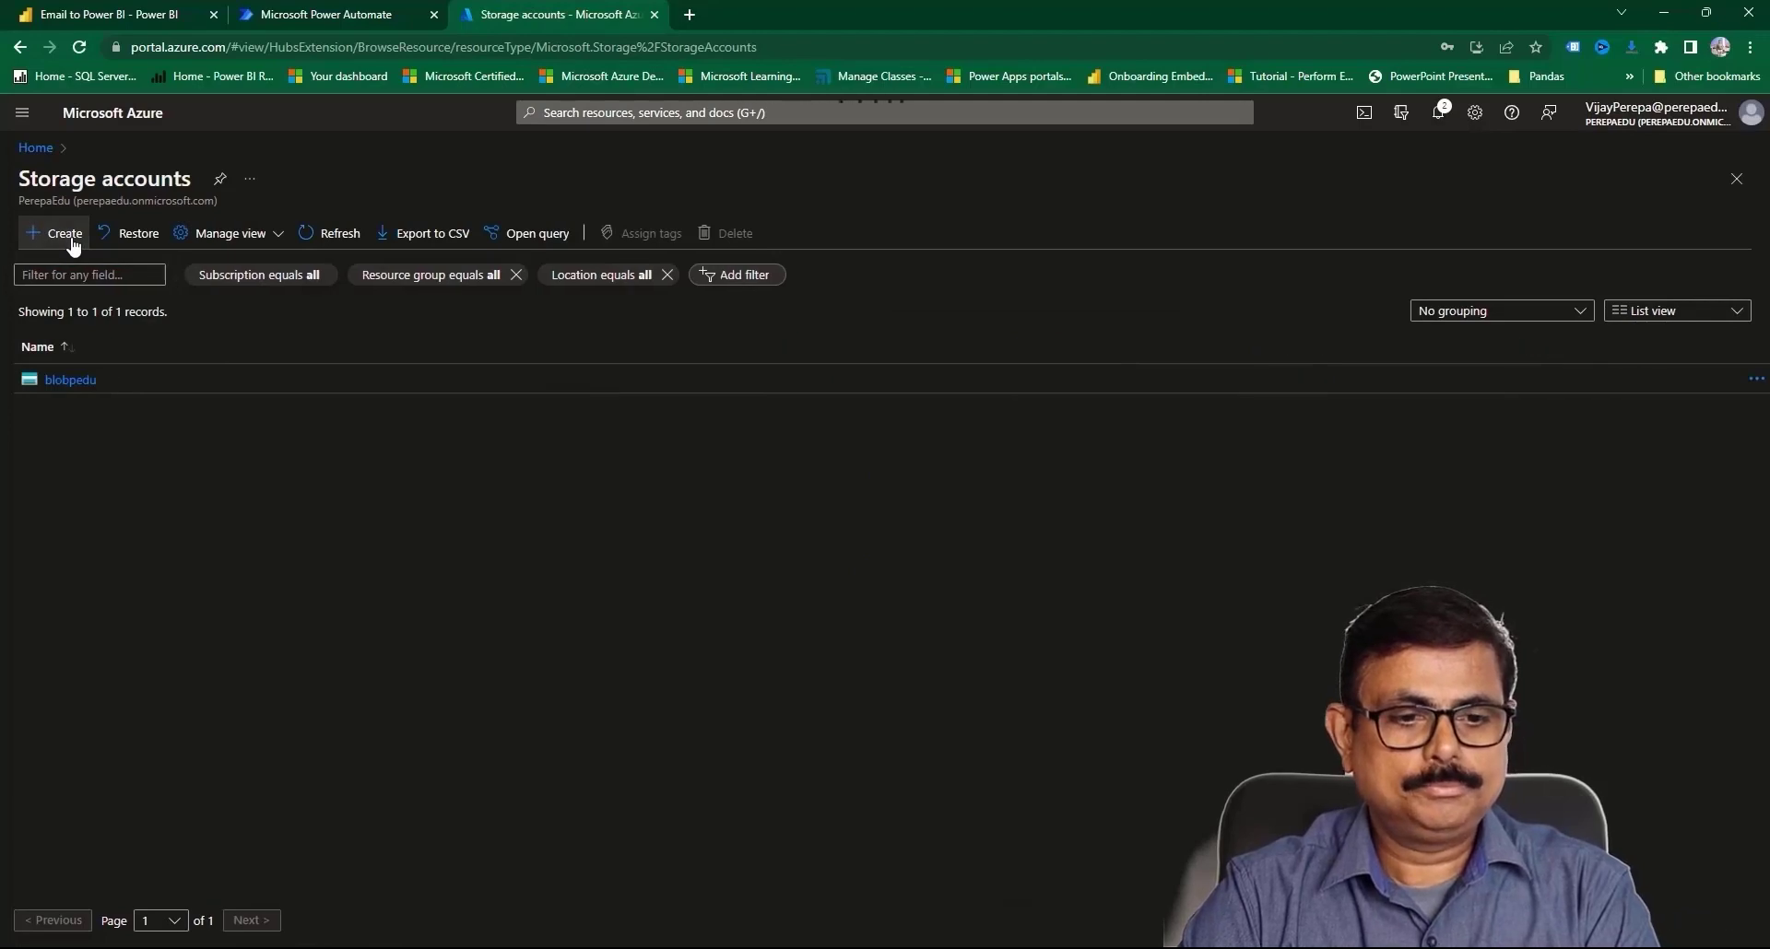
click(57, 233)
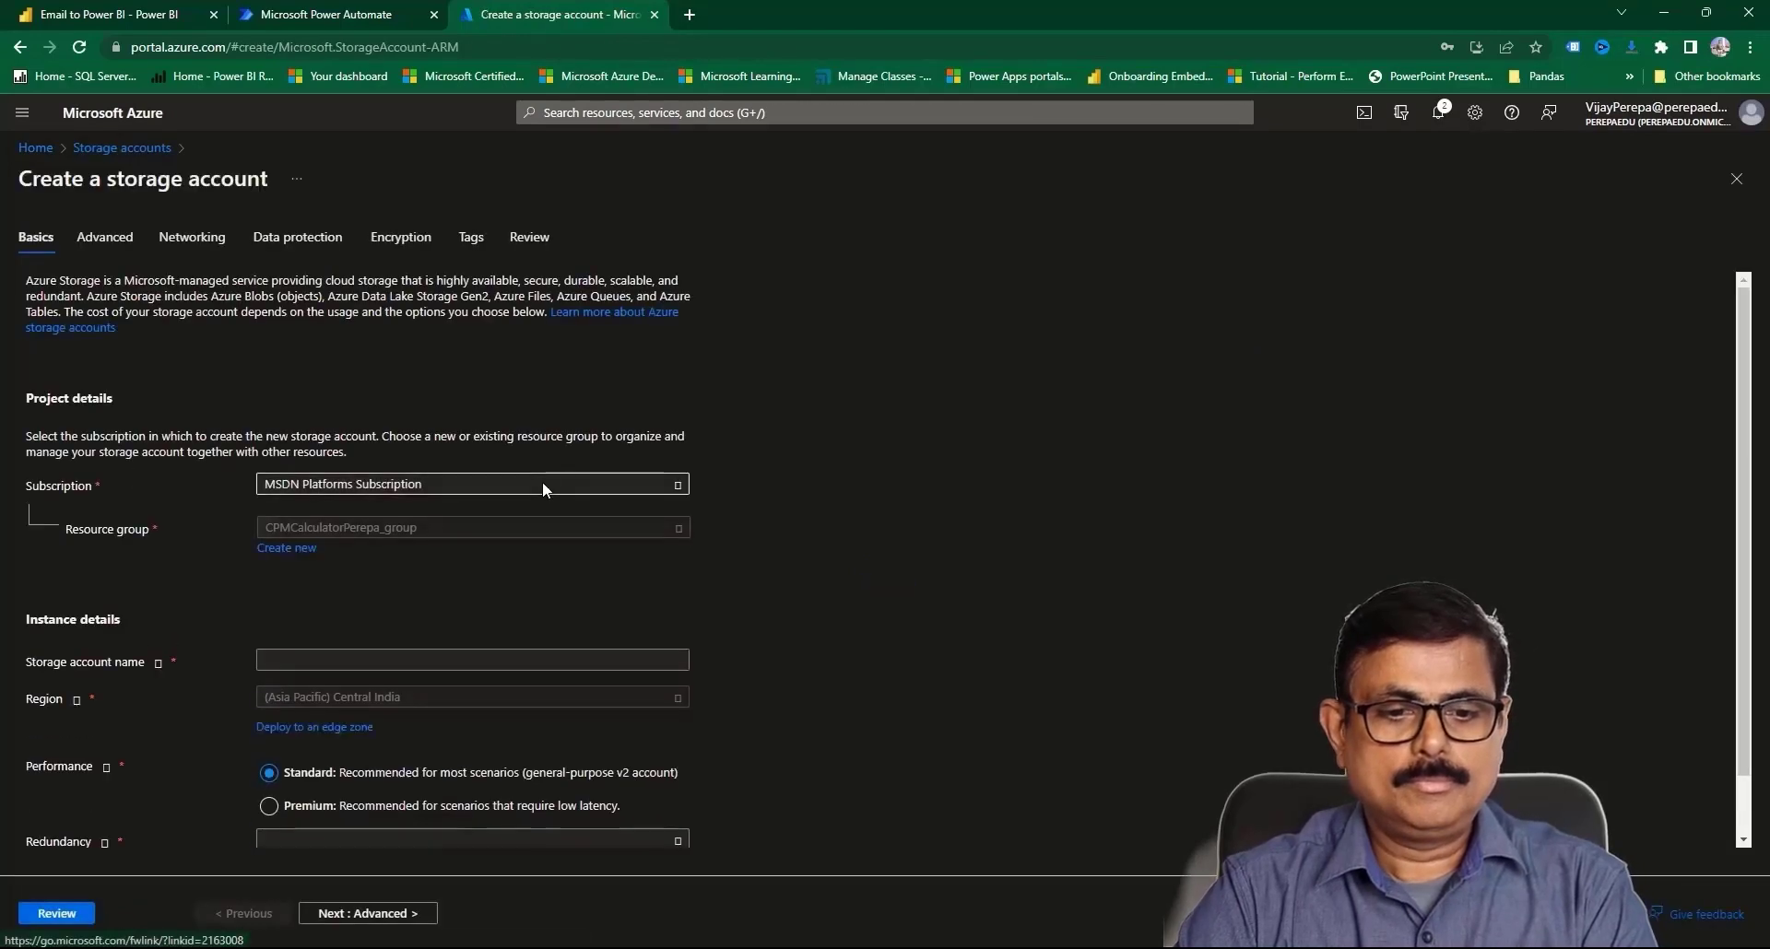
click(413, 528)
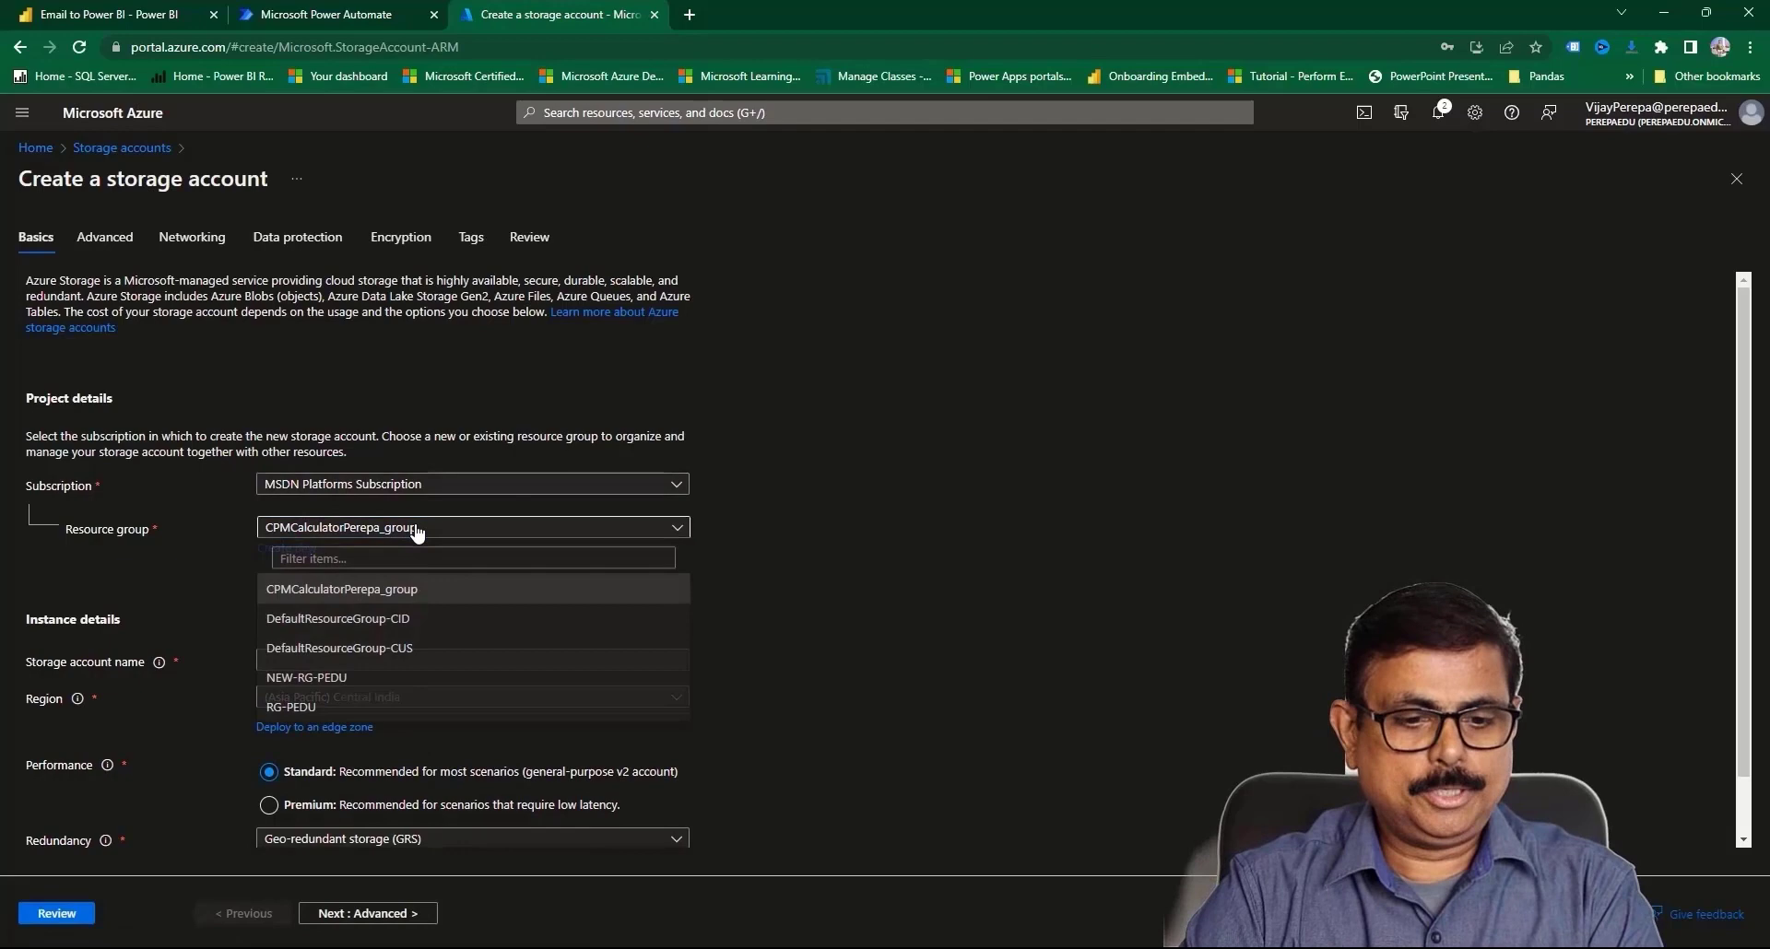
click(358, 684)
scroll(397, 598, down, 1)
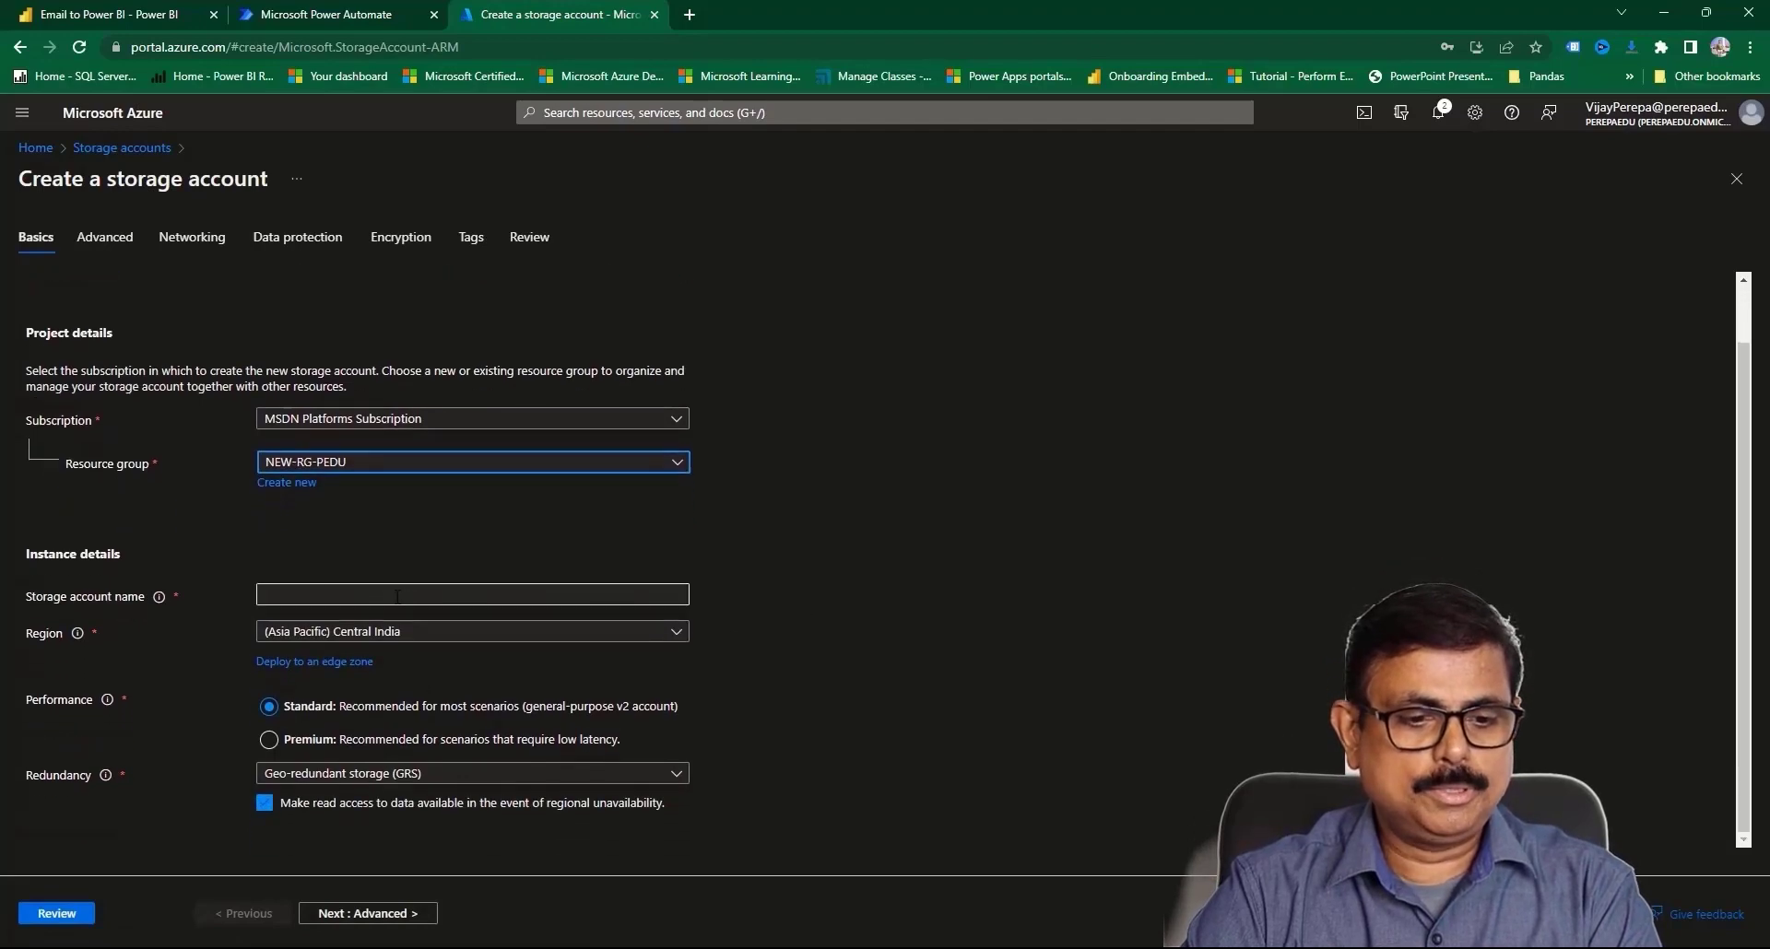
click(374, 593)
text(new)
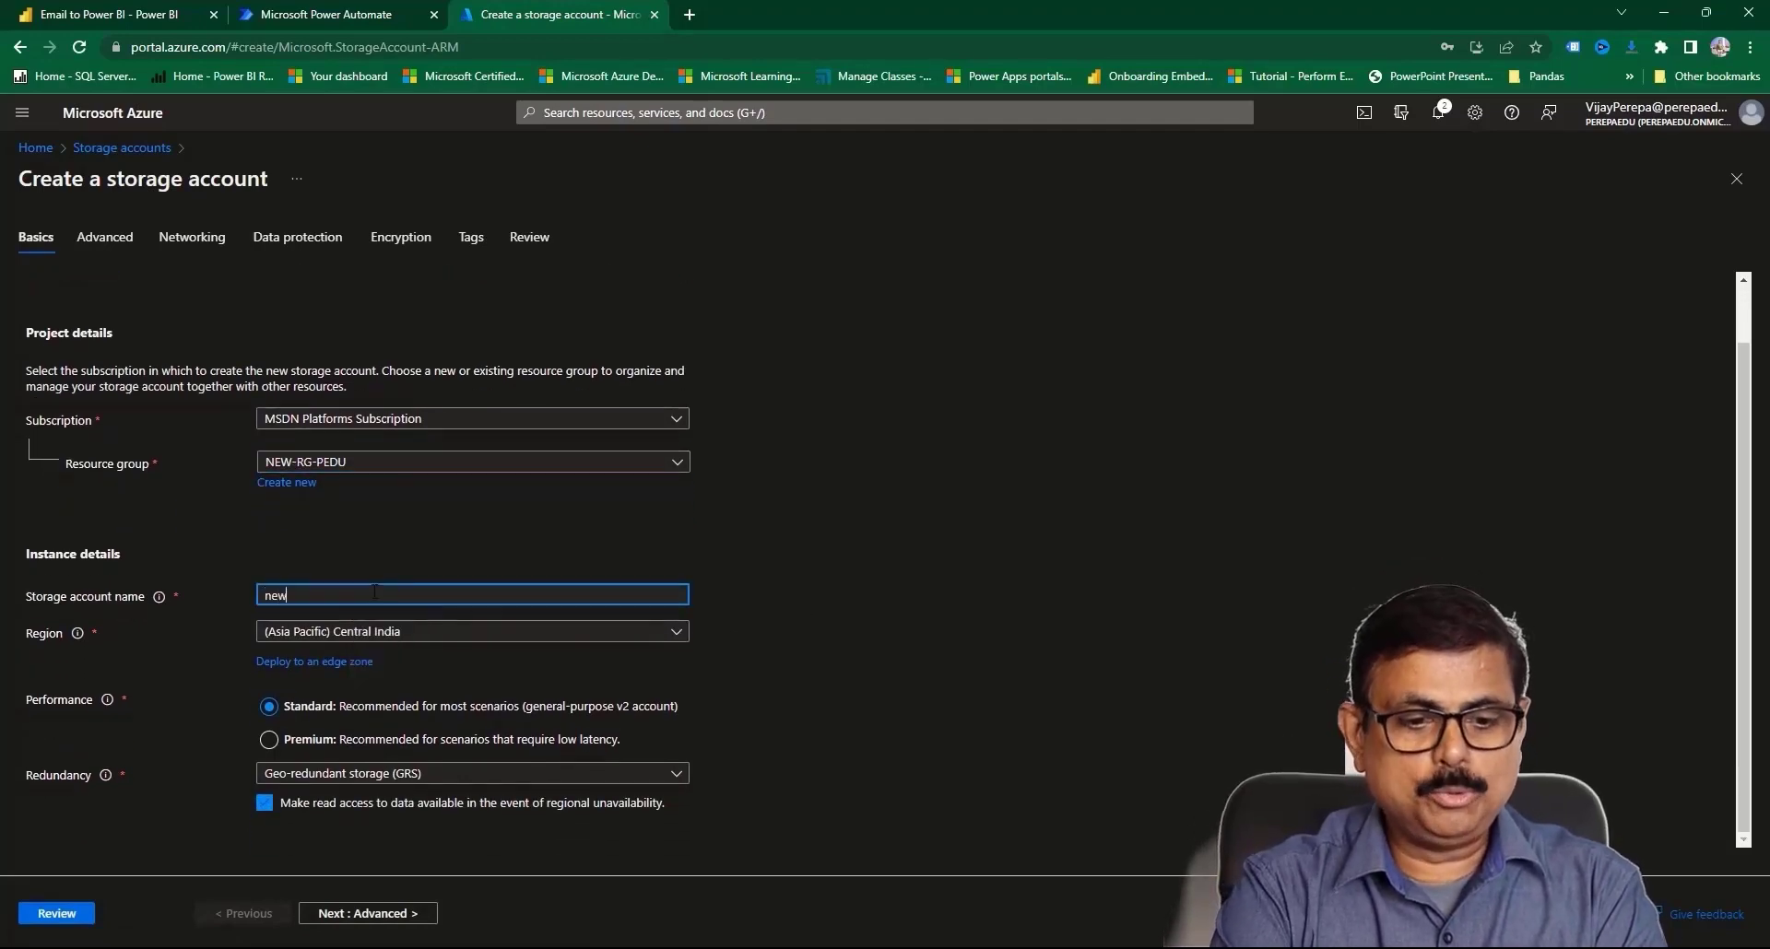
text(pedustorag)
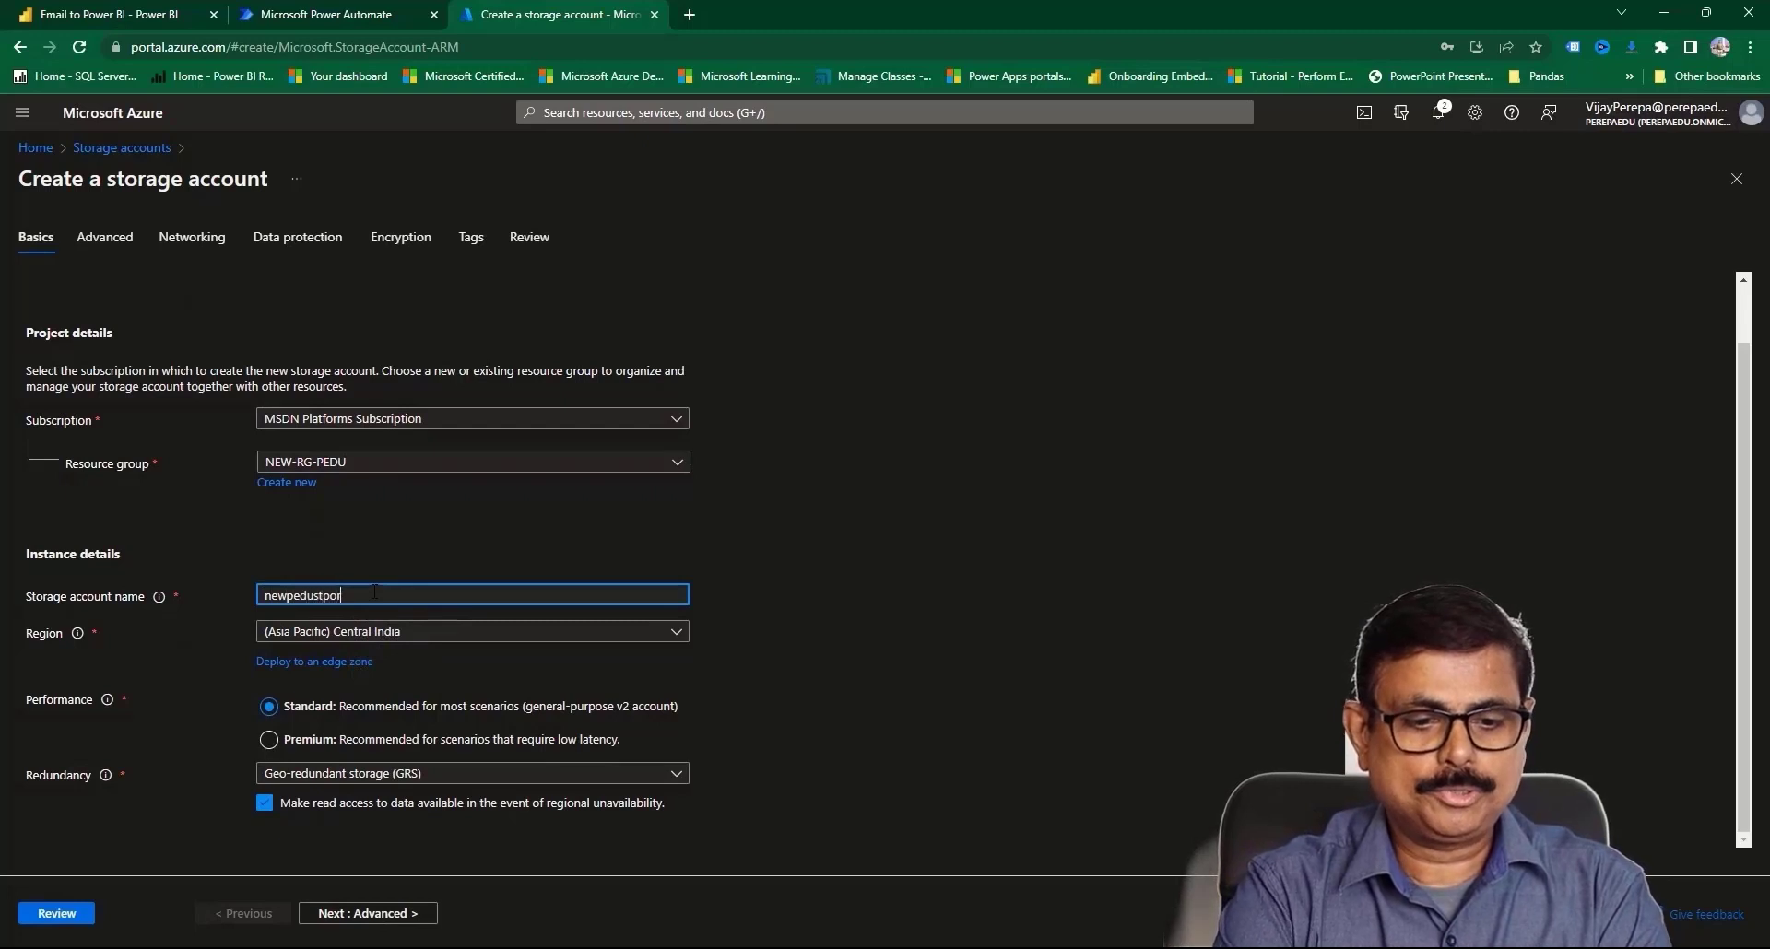
key(BackSpace)
key(BackSpace)
key(BackSpace)
key(BackSpace)
key(BackSpace)
text(torage)
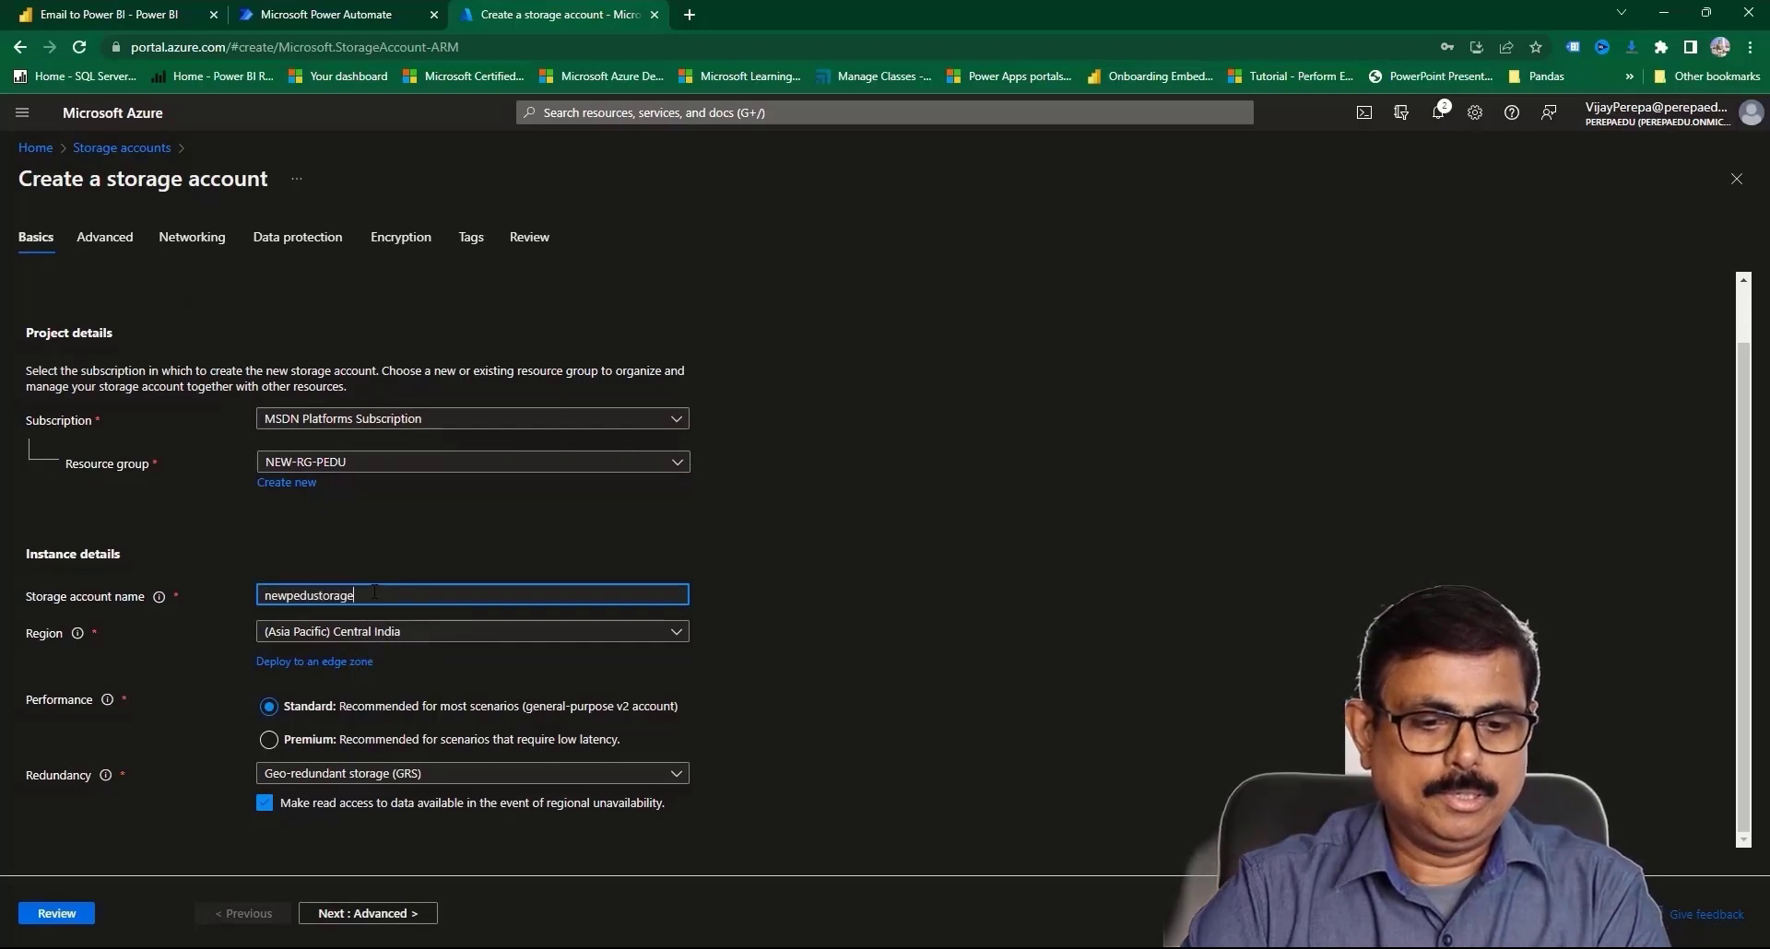
- Set redundancy to locally-redundant (LRS), deploy the account, then open the SQL databases list
click(401, 777)
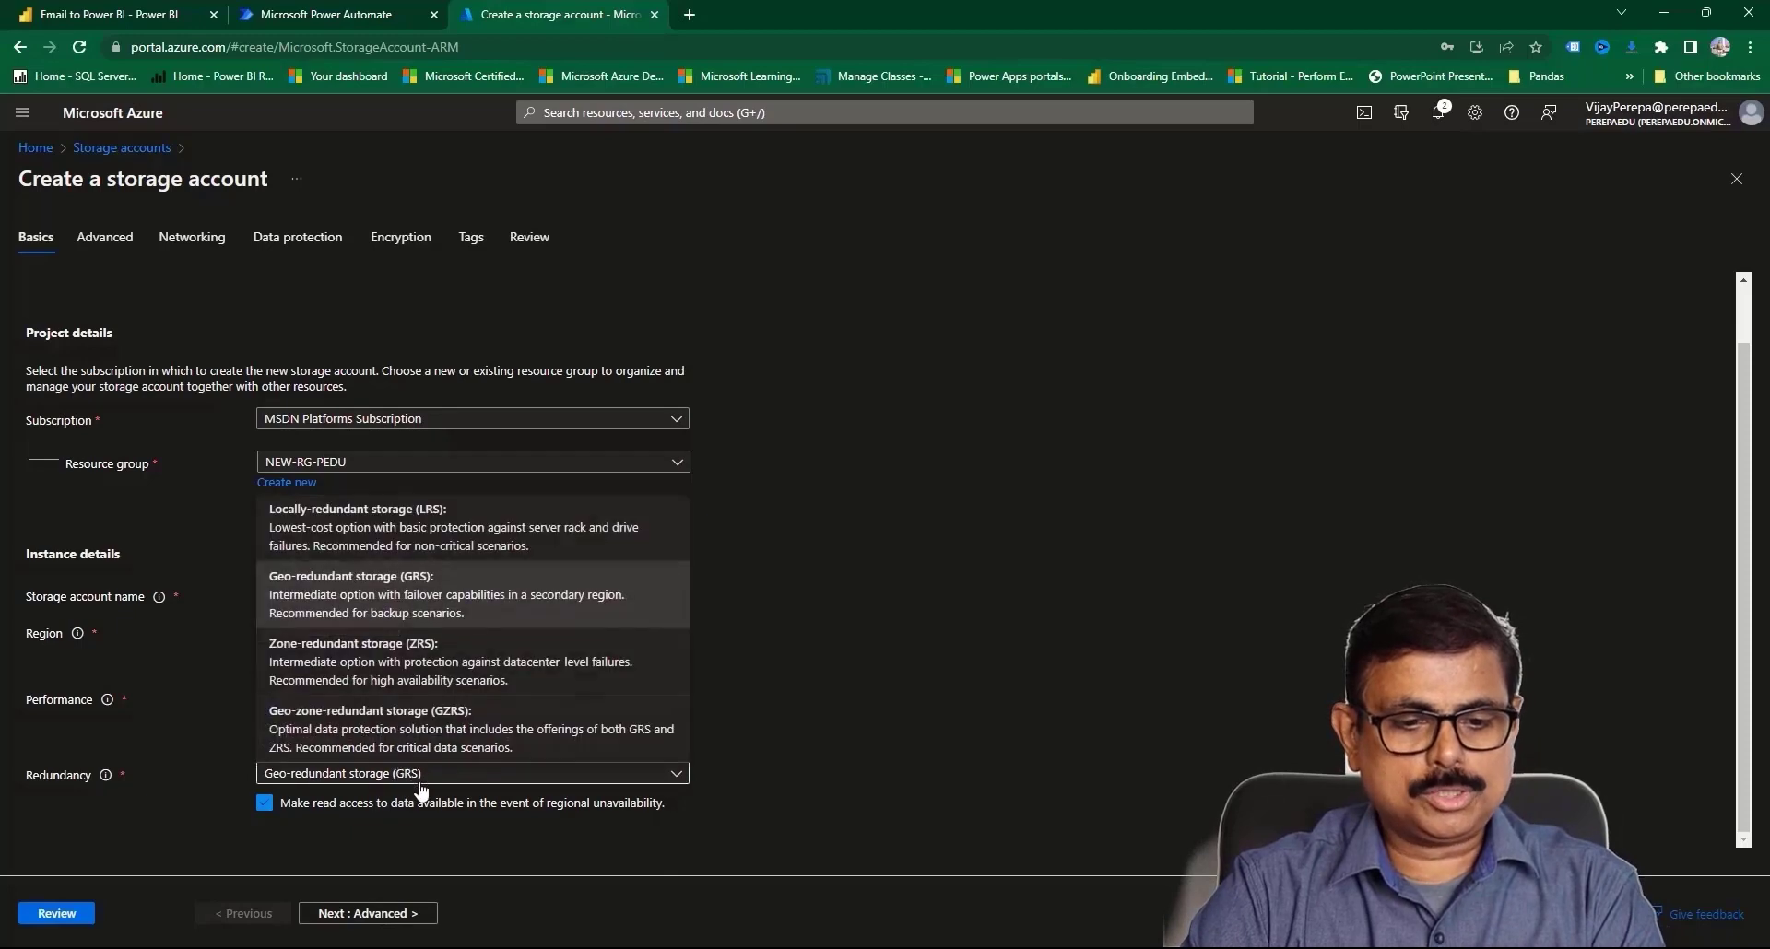
click(366, 544)
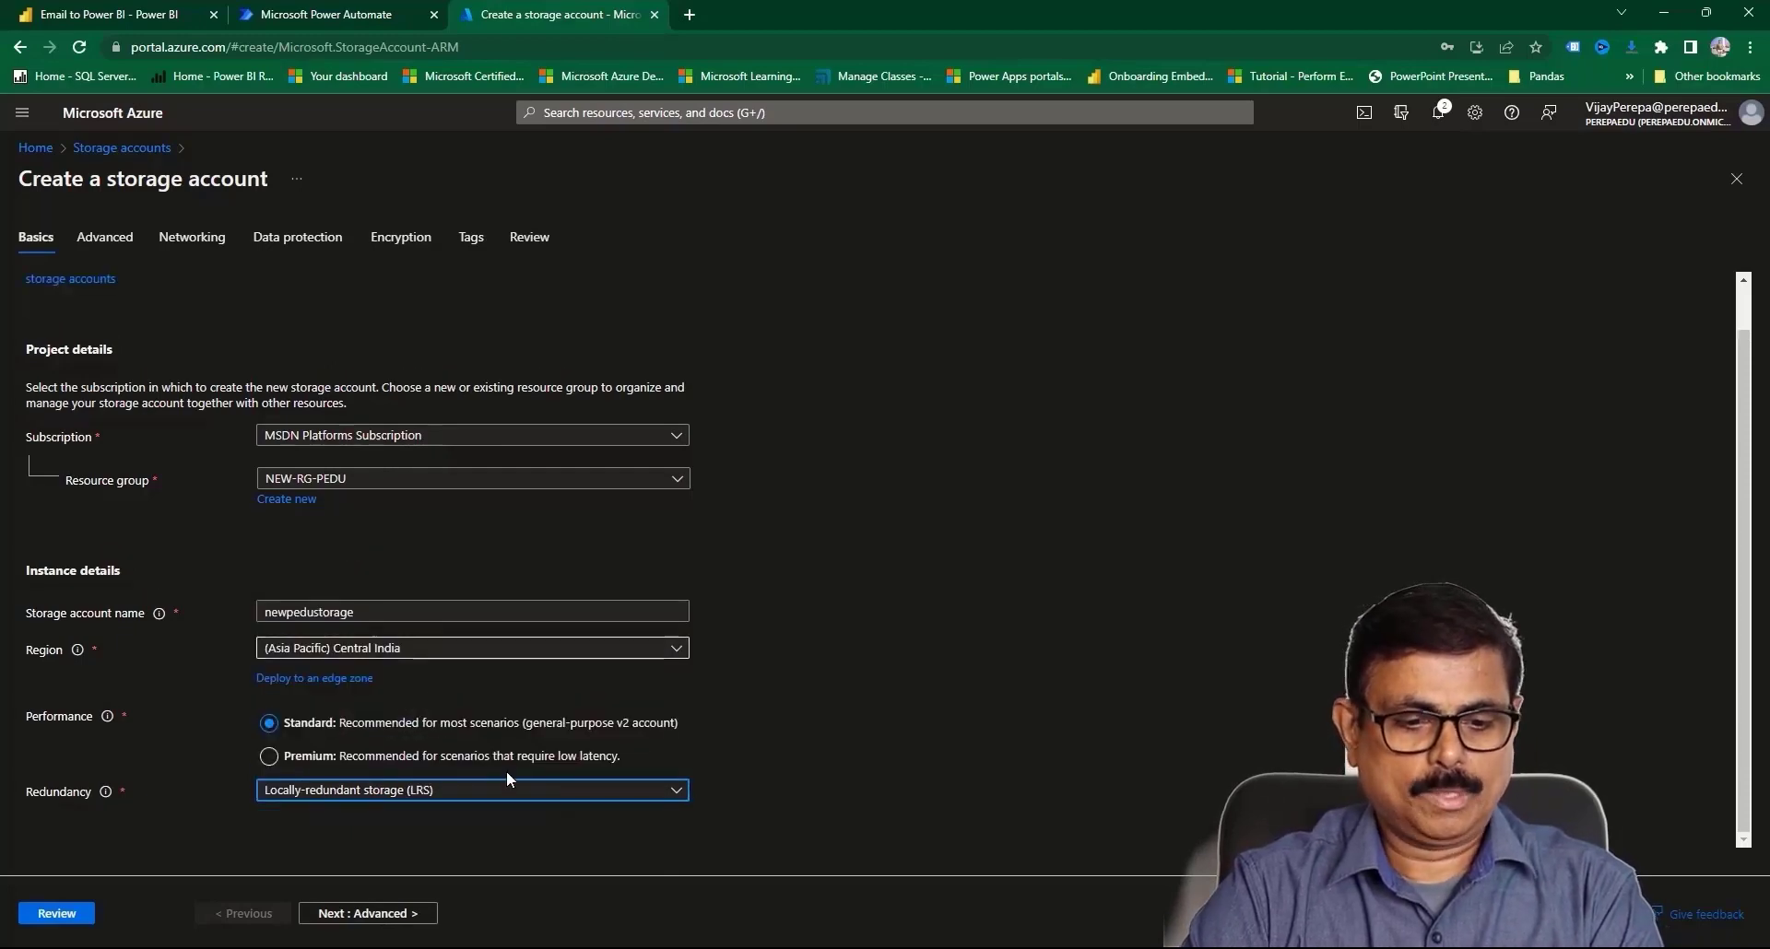
click(59, 914)
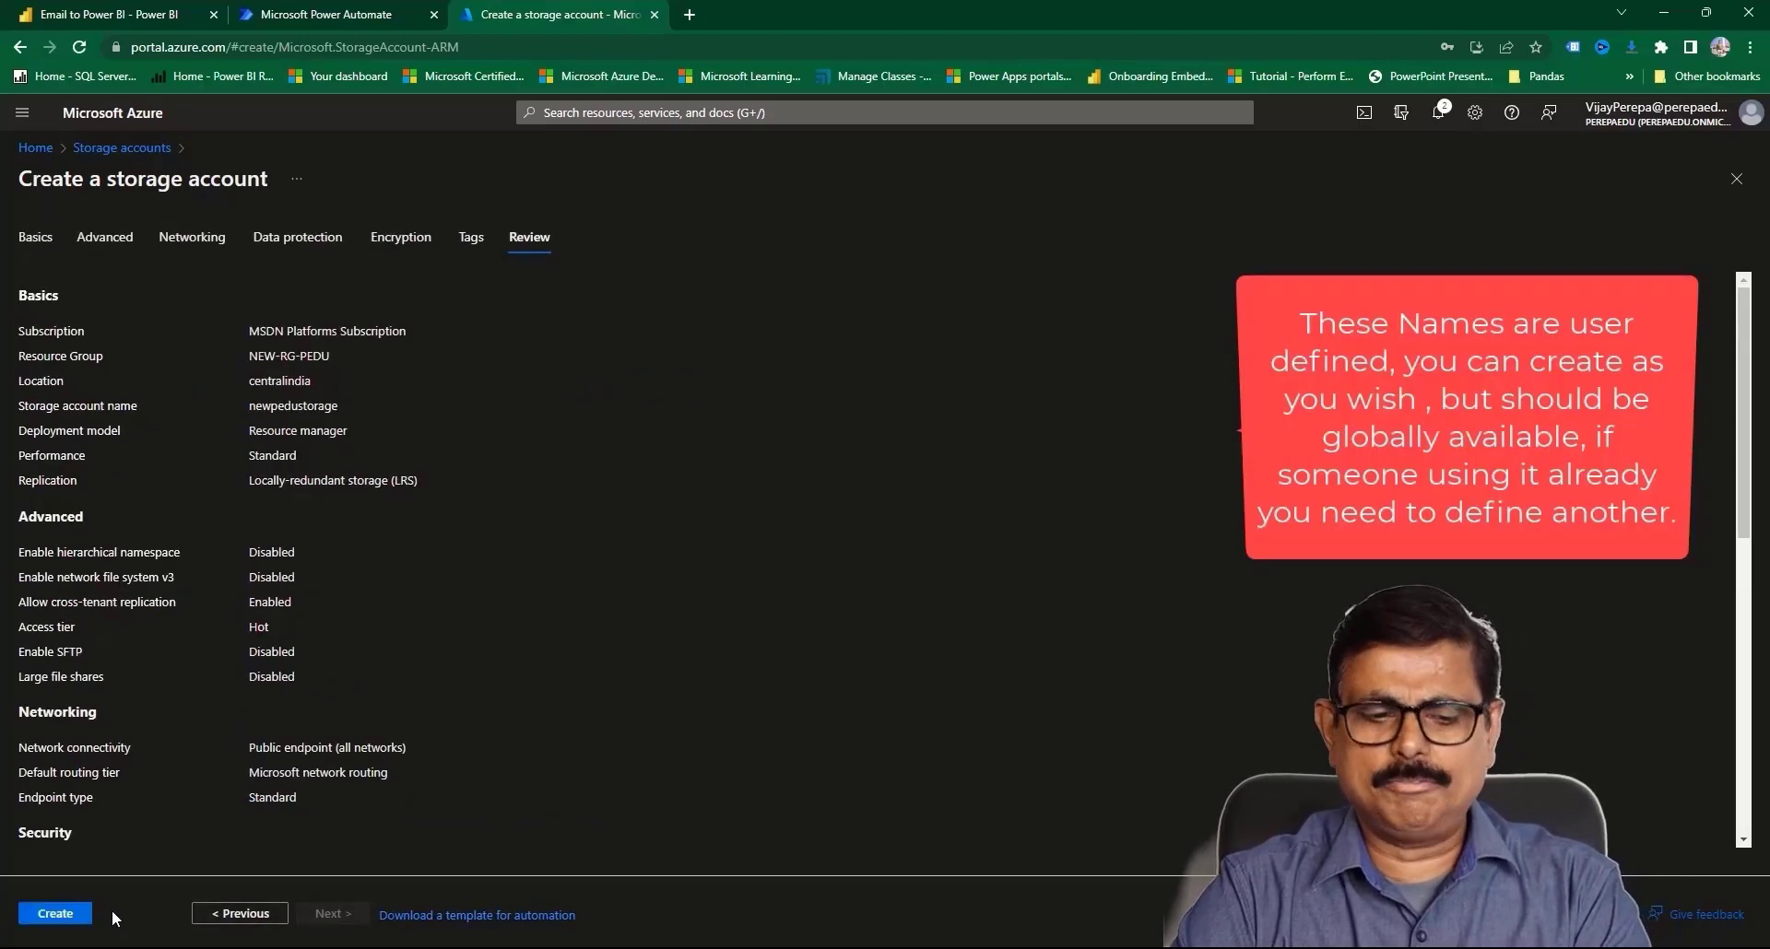
click(50, 911)
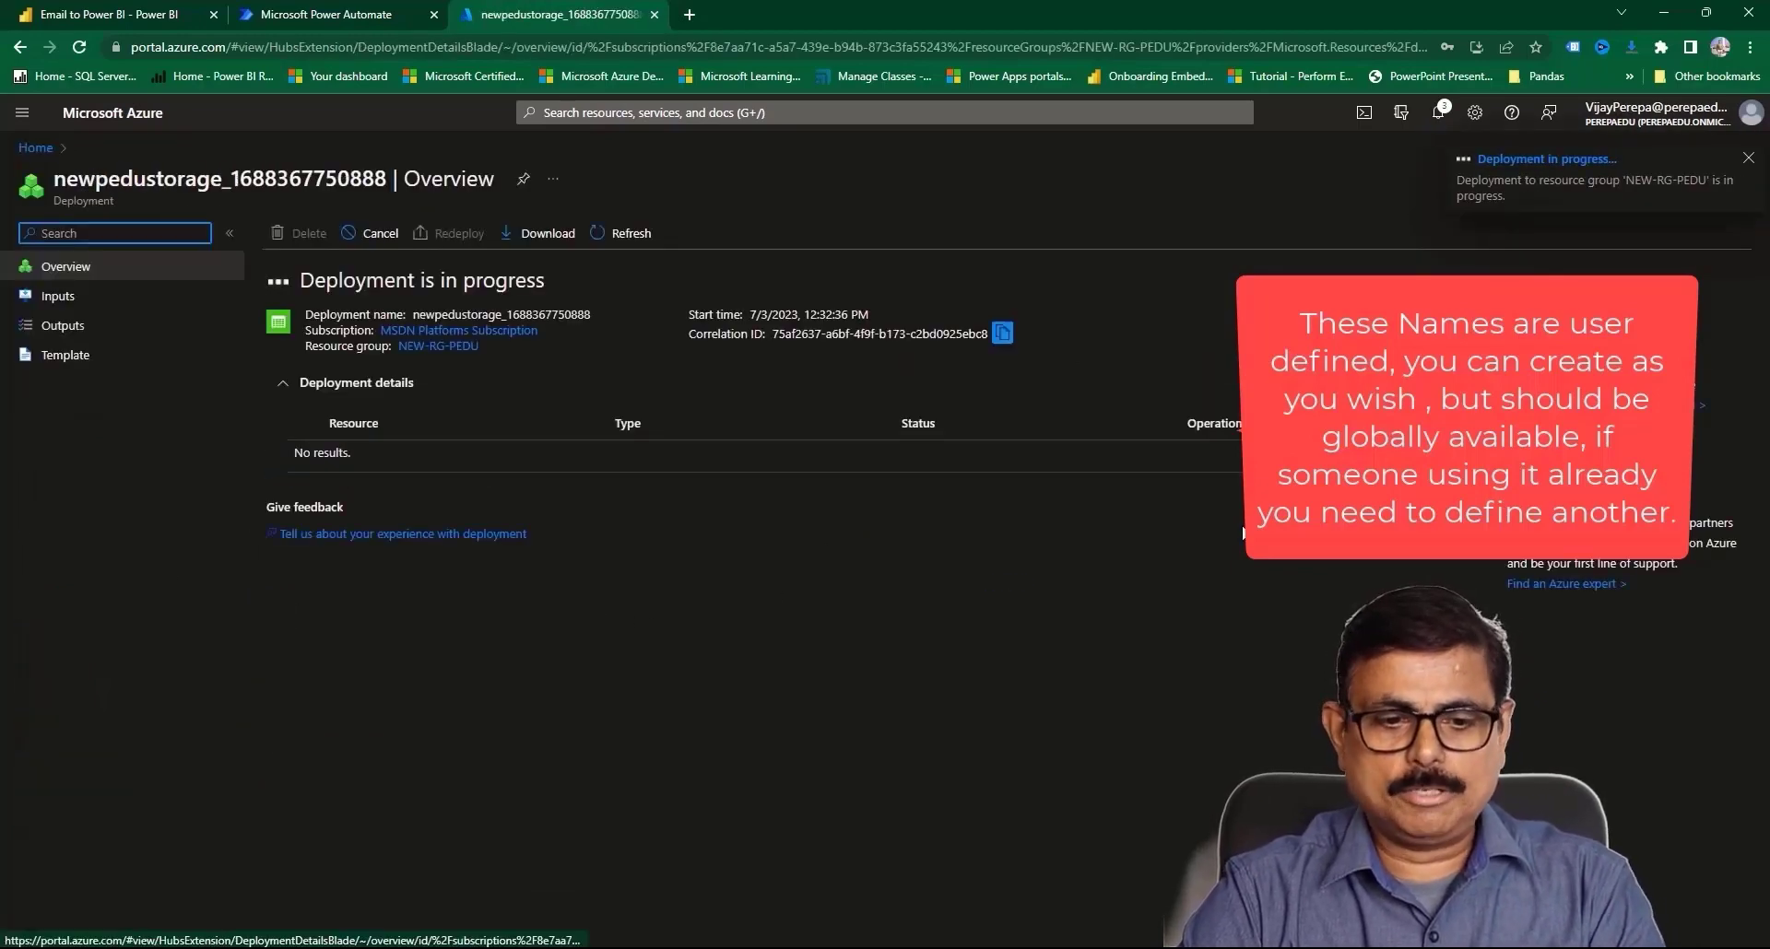
click(42, 153)
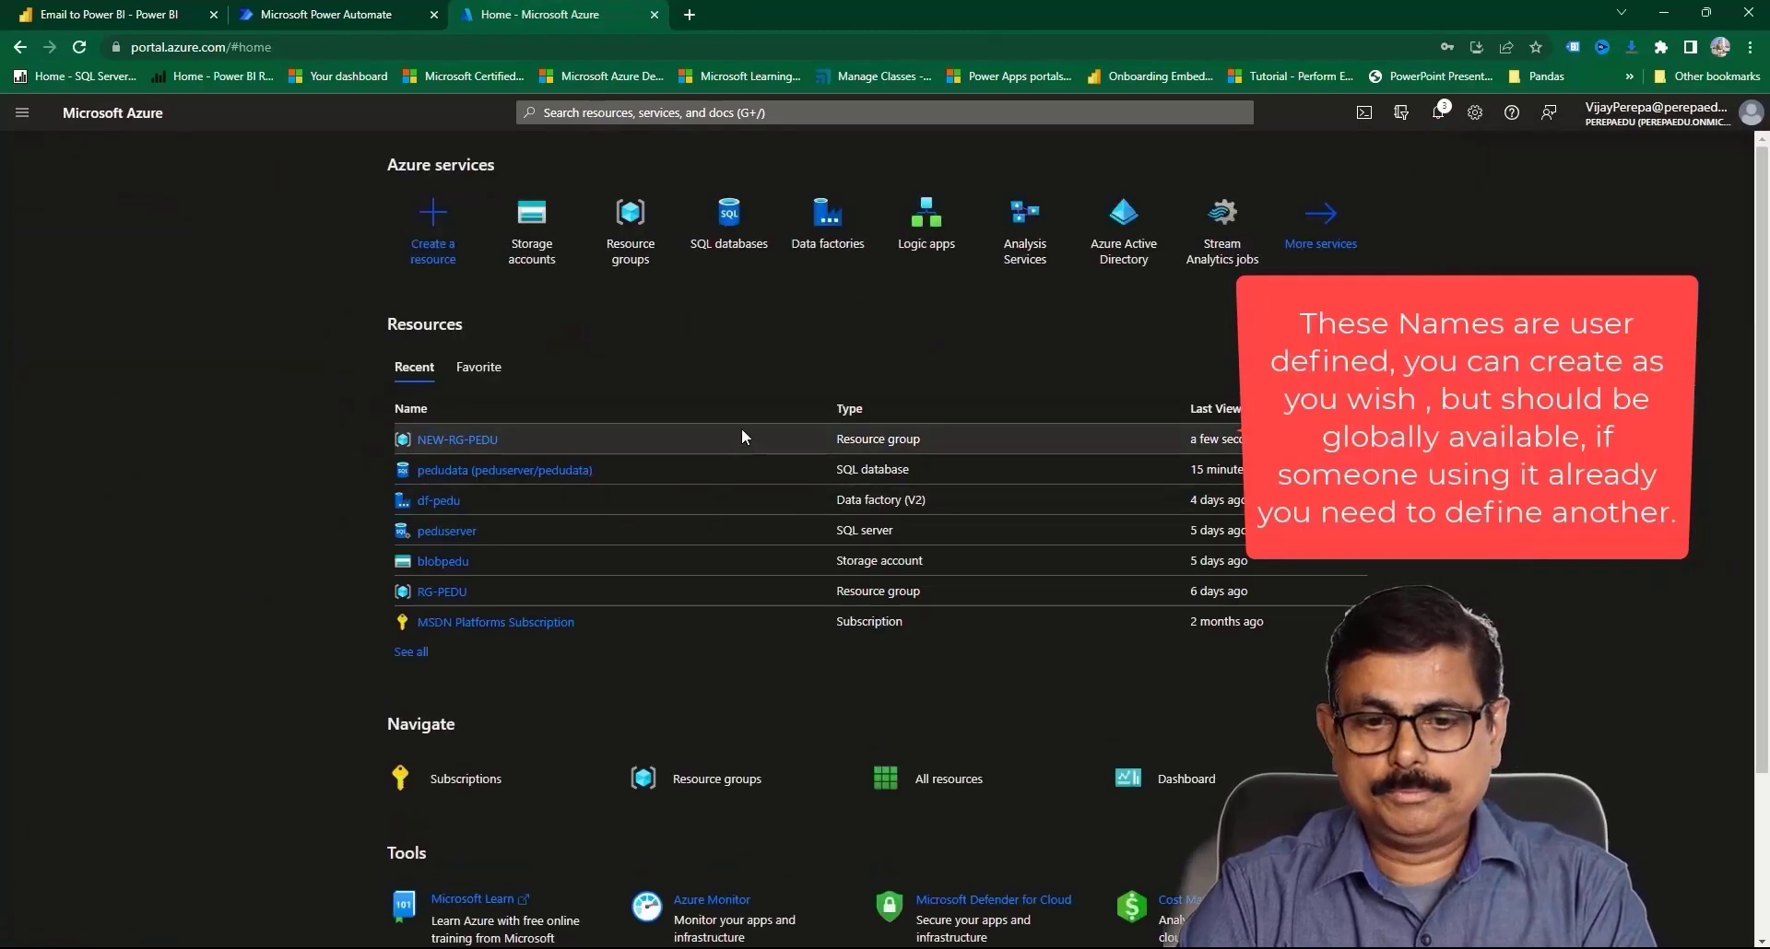
click(730, 242)
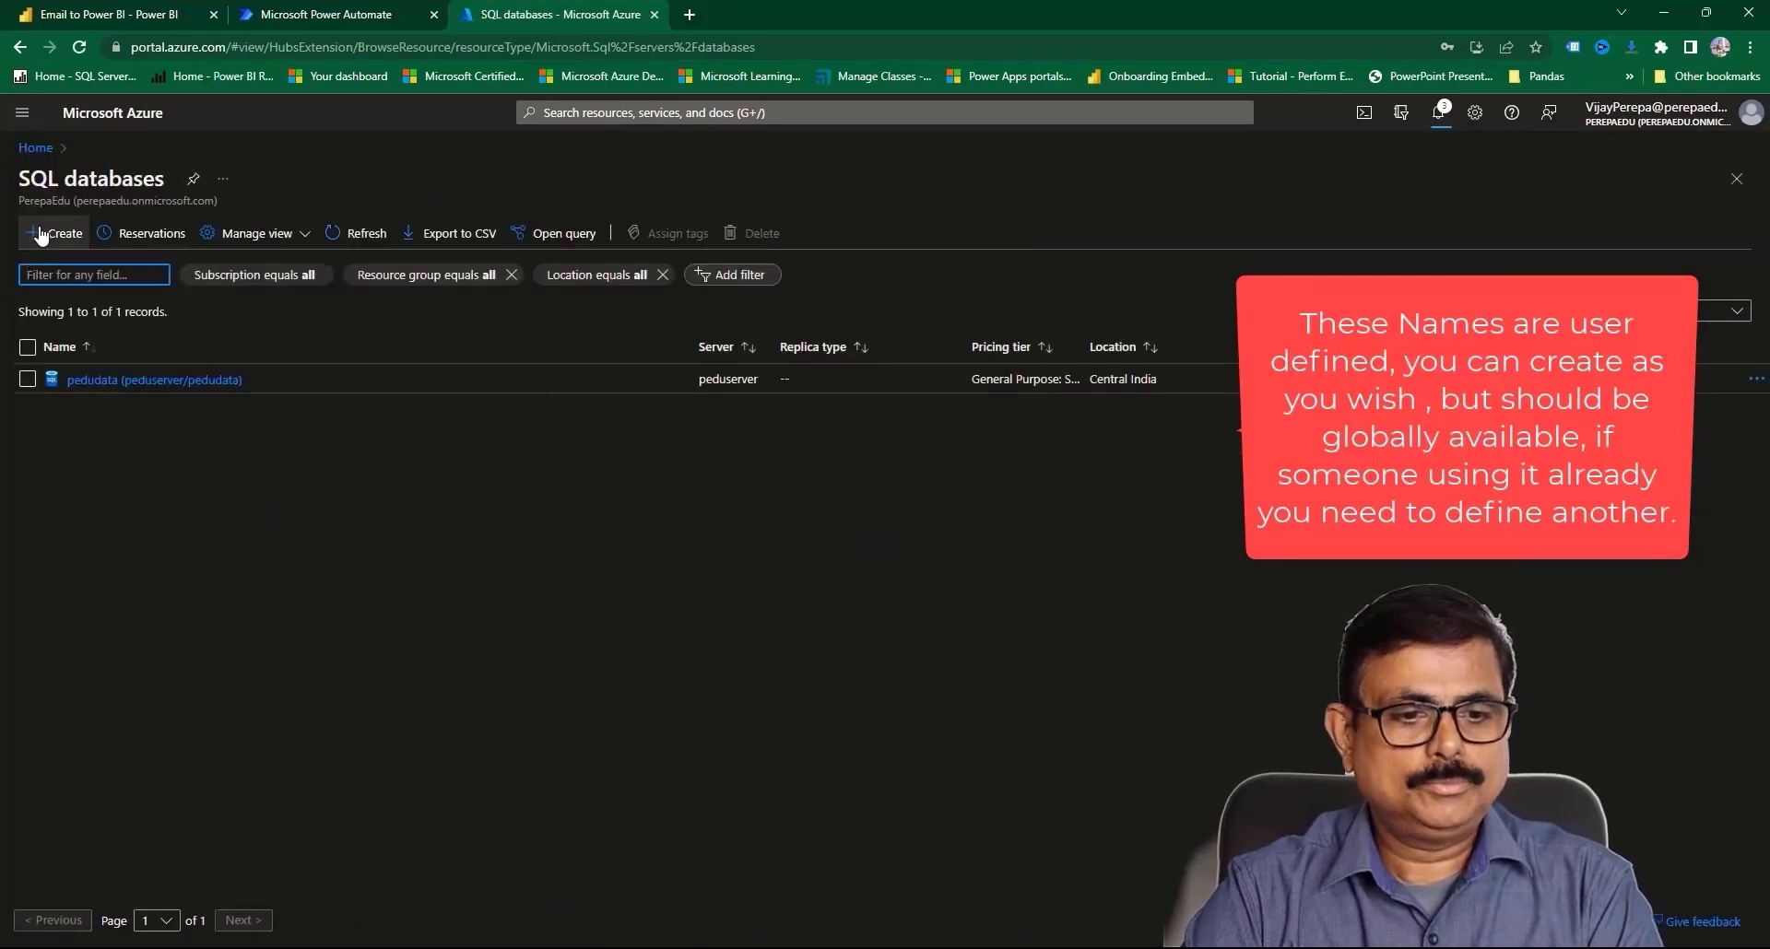
- Start a SQL database in RG-PEDU named newpedudata and scroll the Basics tab to backup storage
click(41, 234)
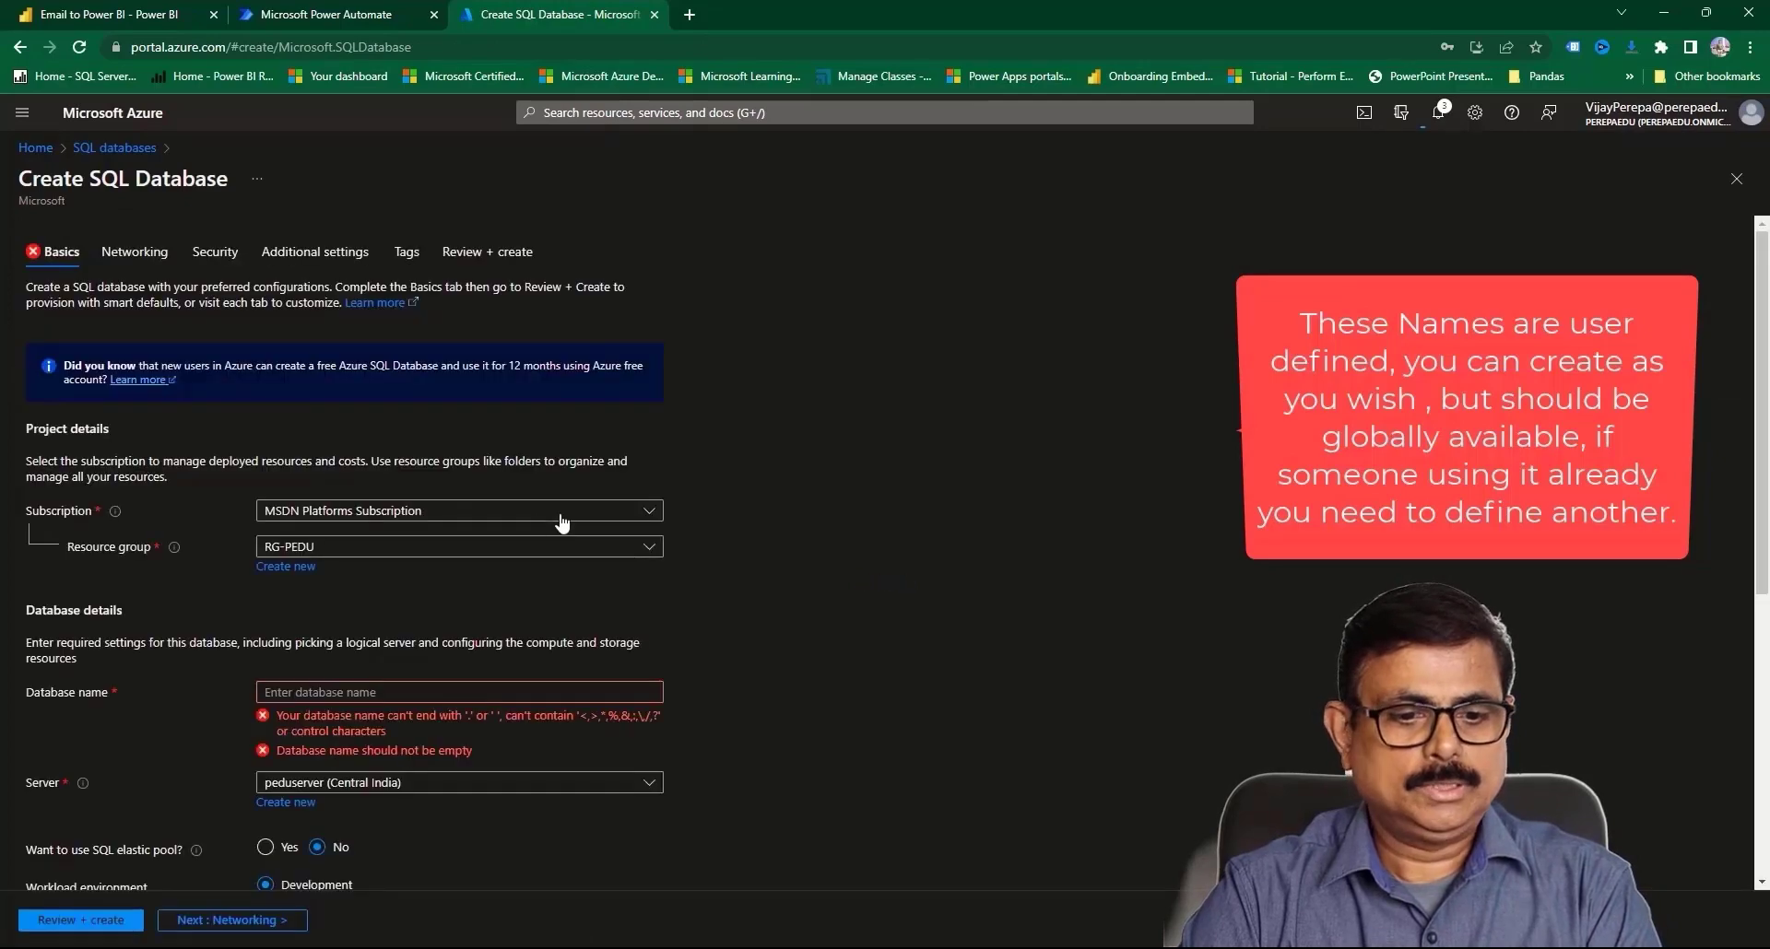
click(388, 547)
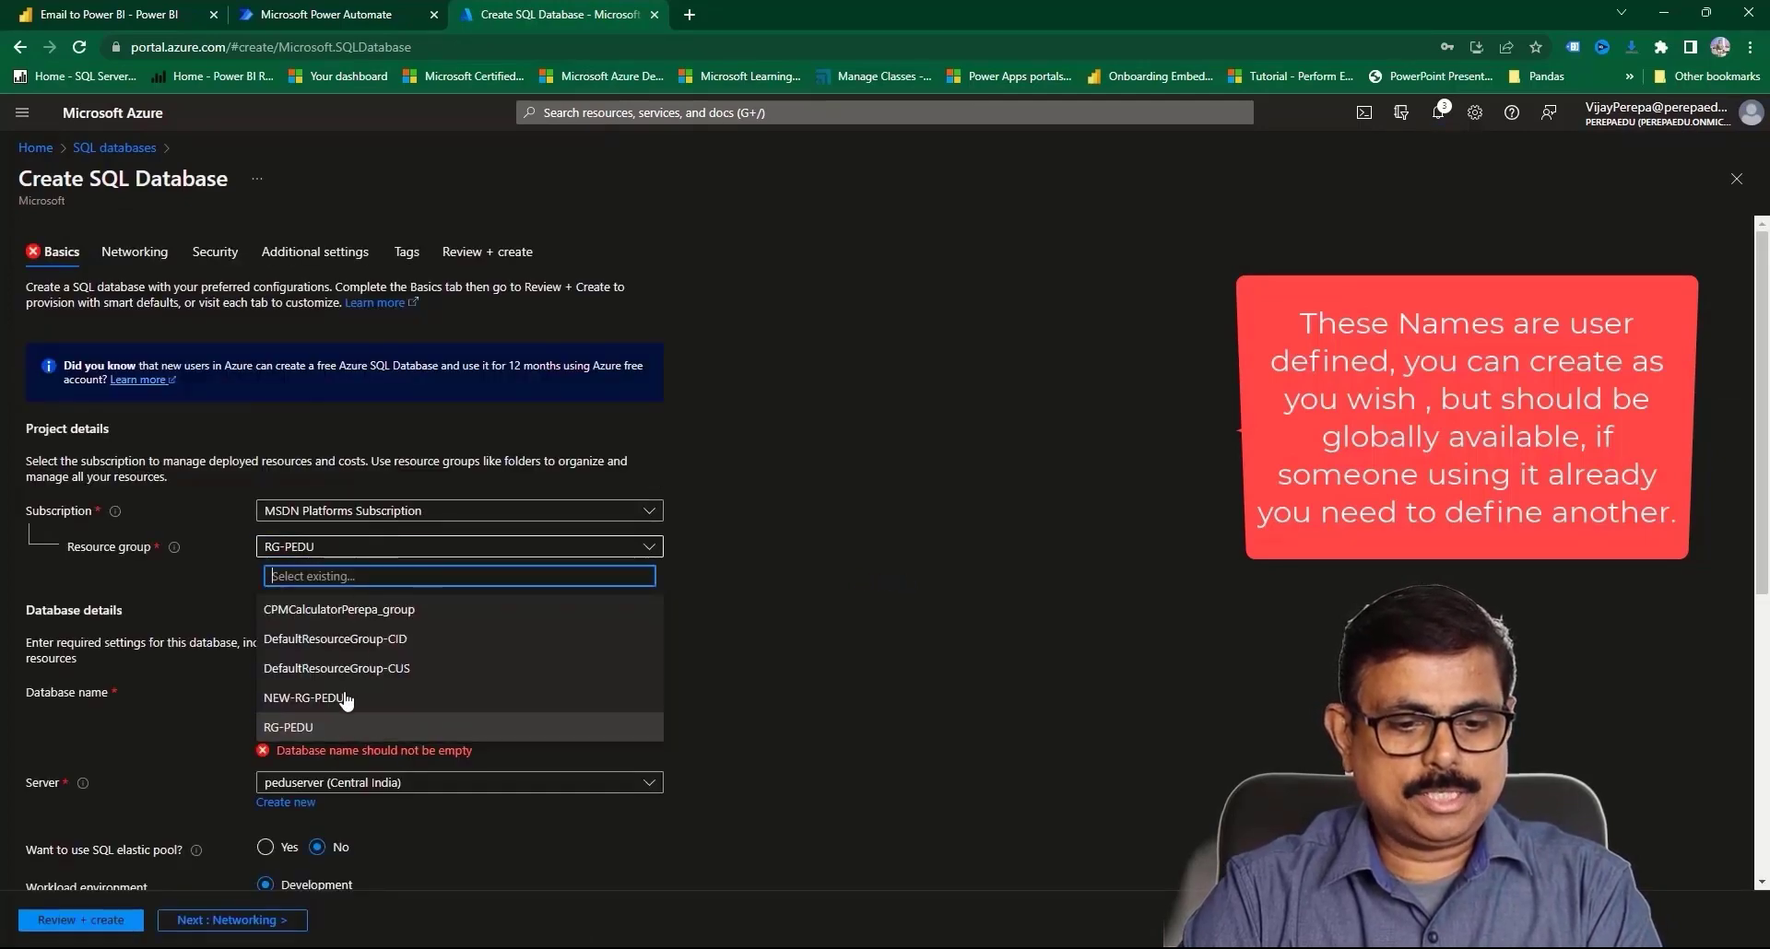
click(345, 725)
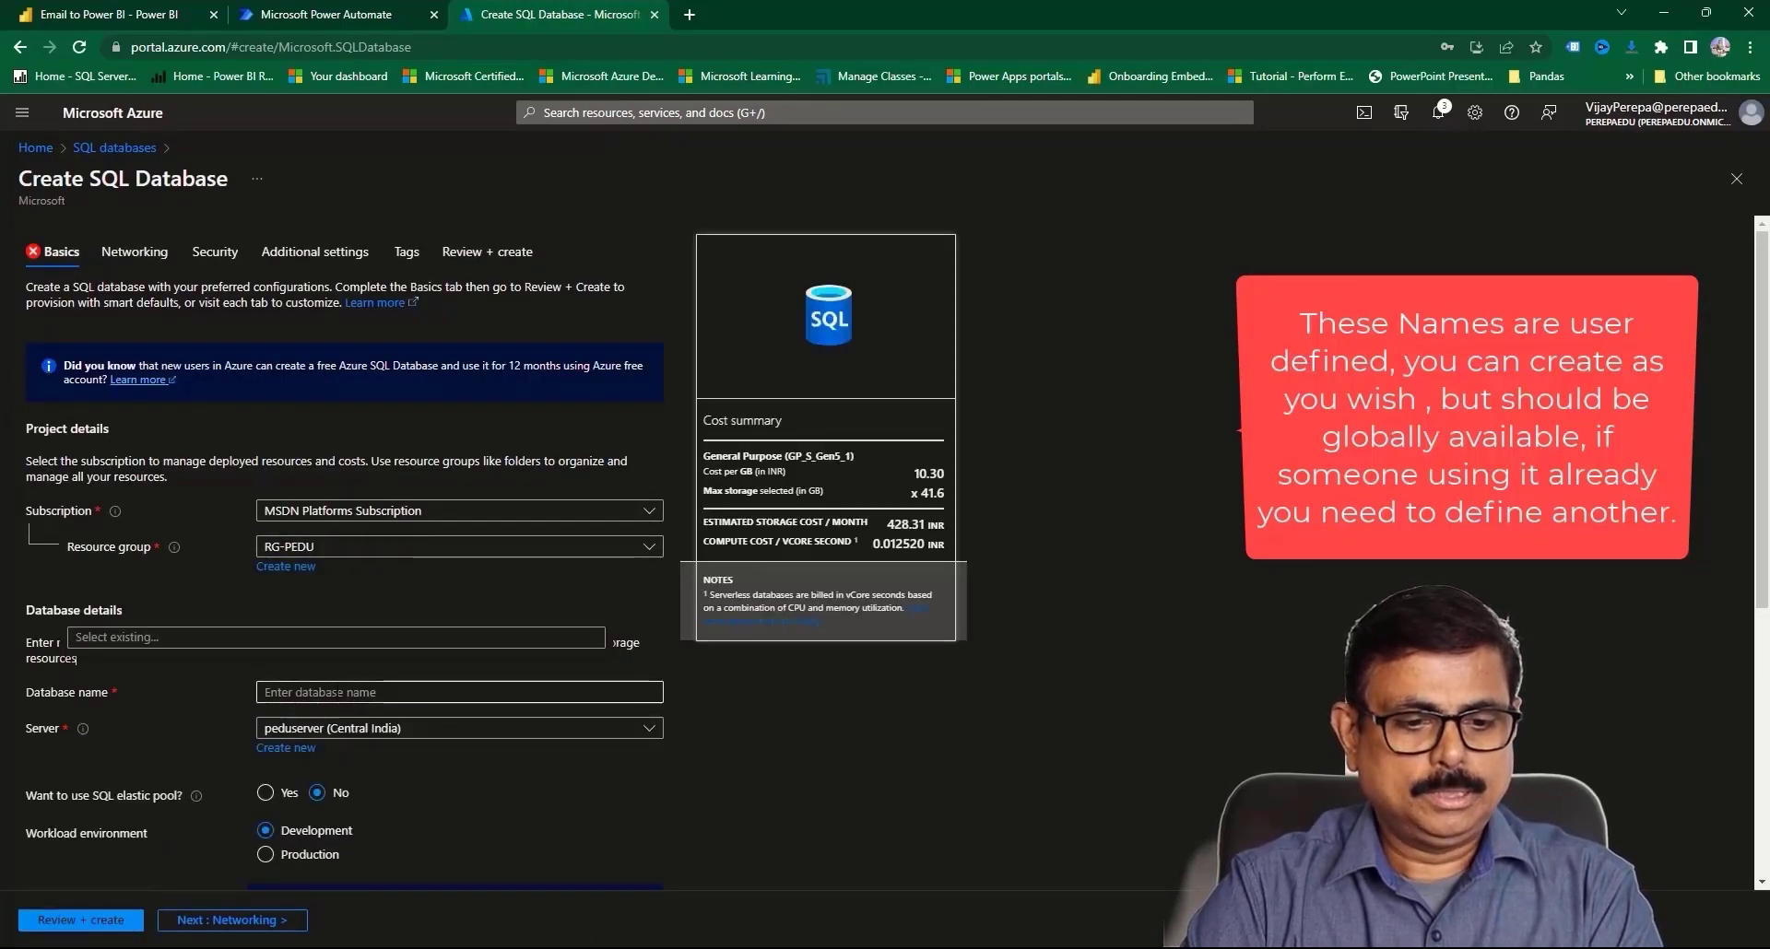
click(339, 693)
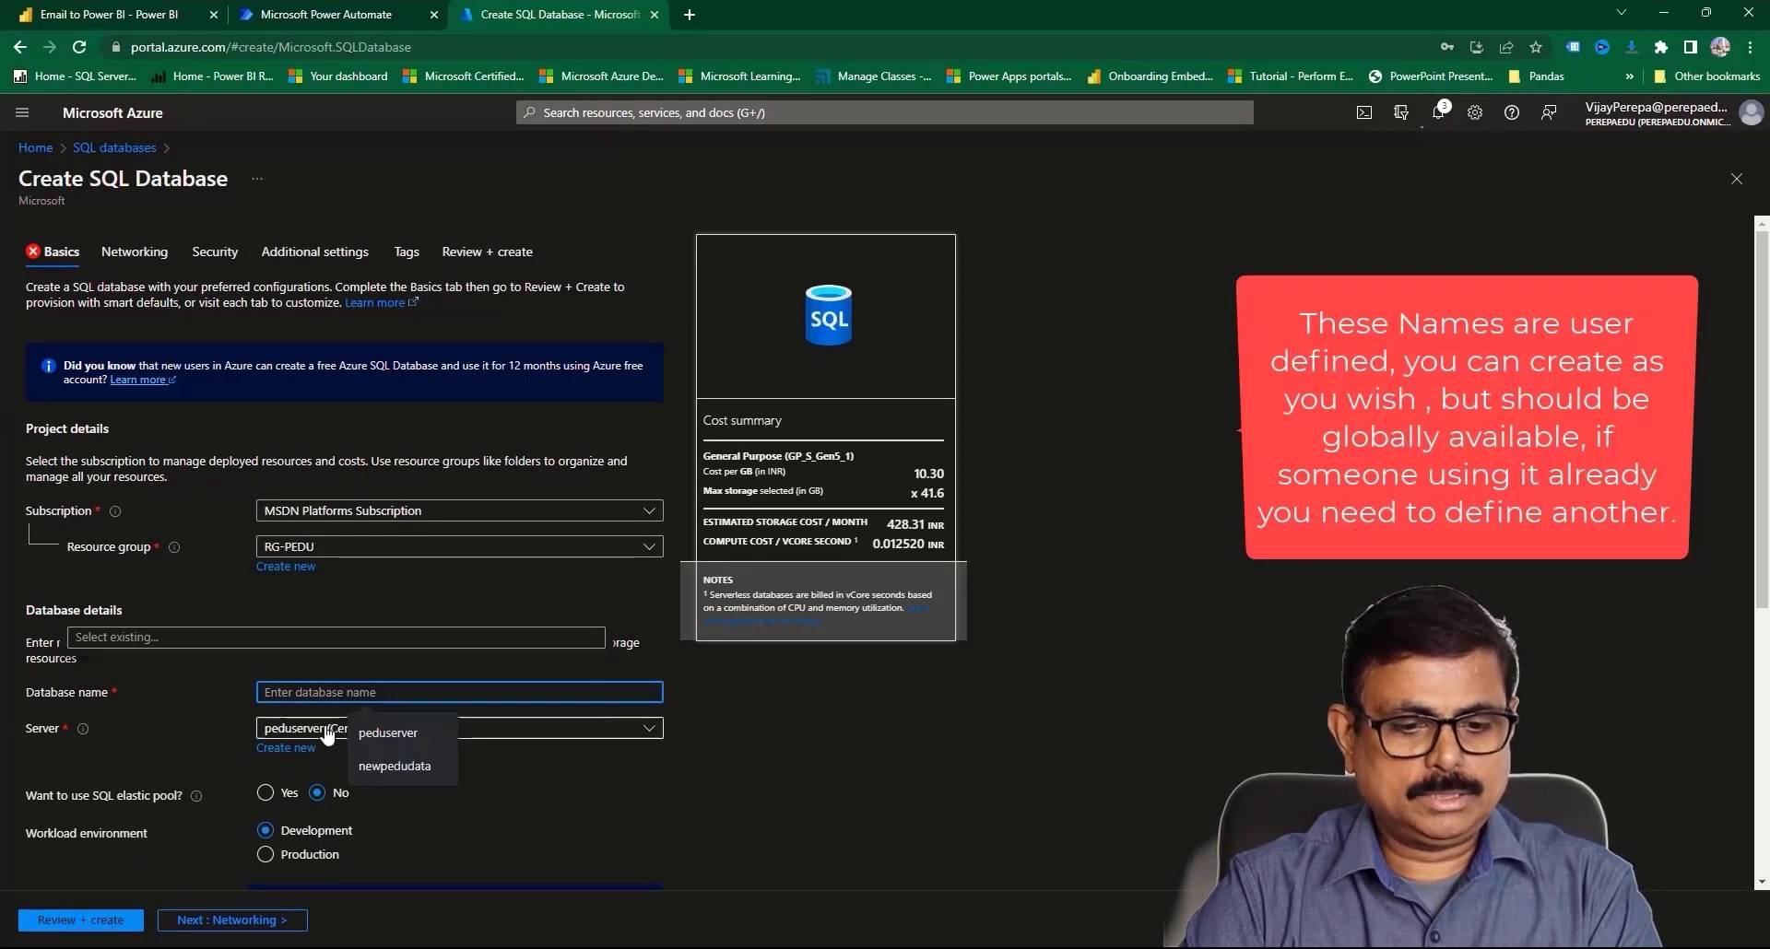
click(423, 772)
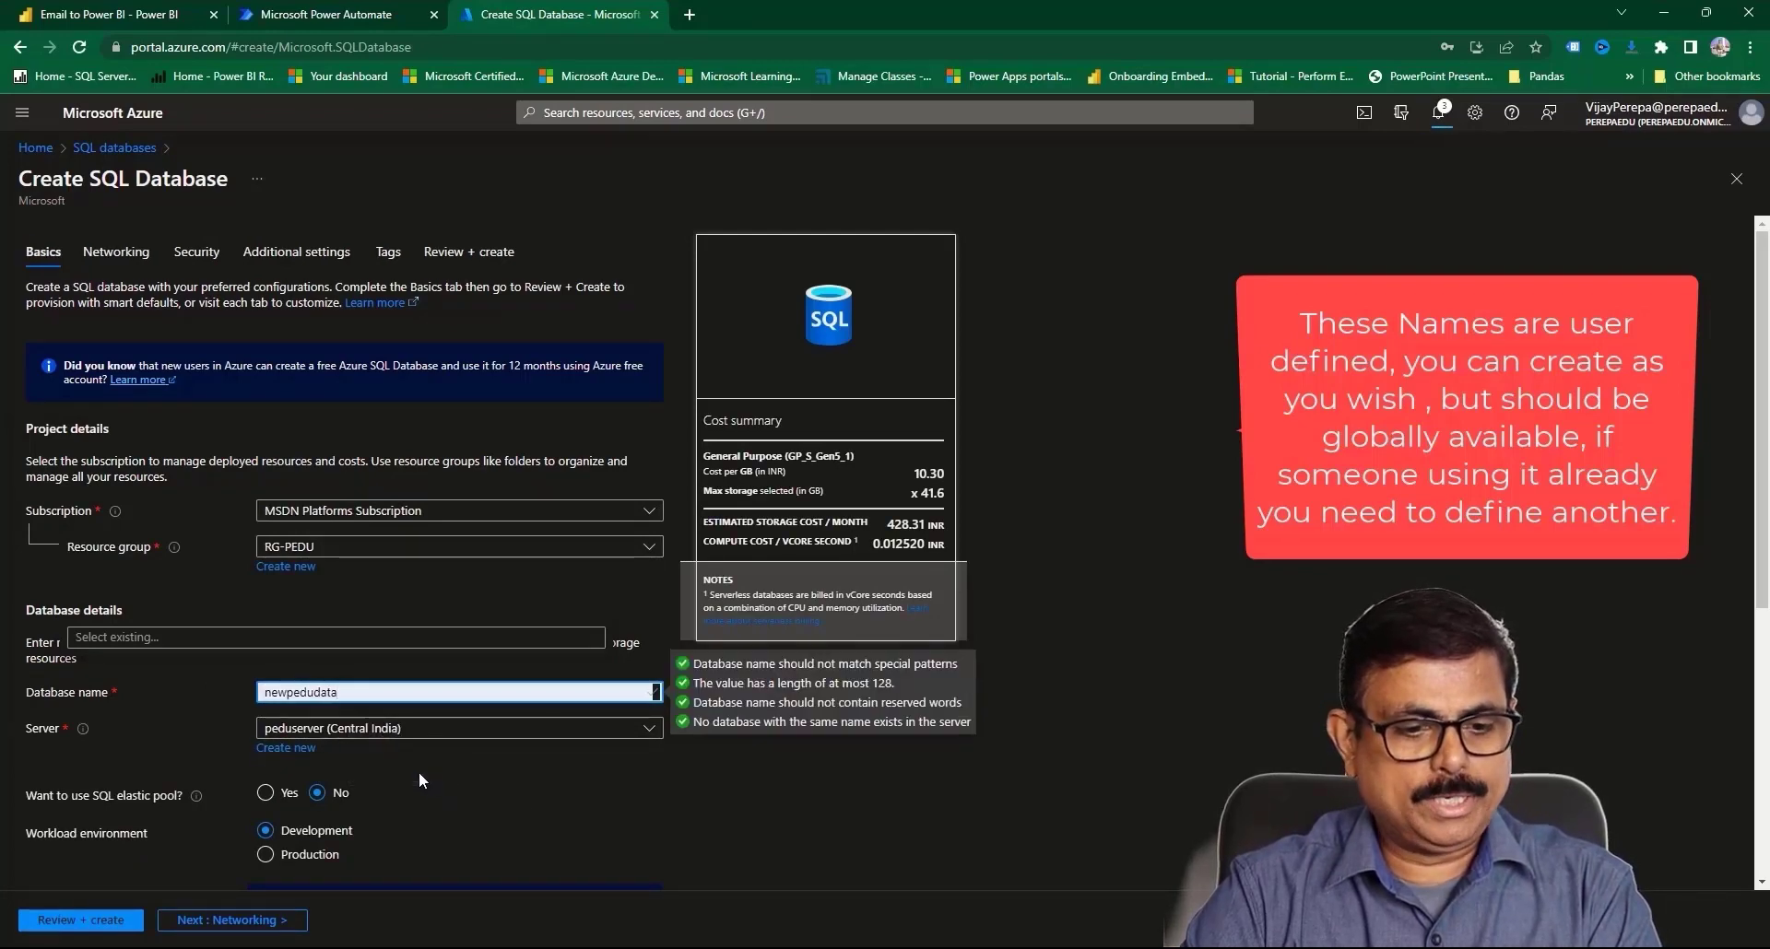
scroll(491, 796, down, 2)
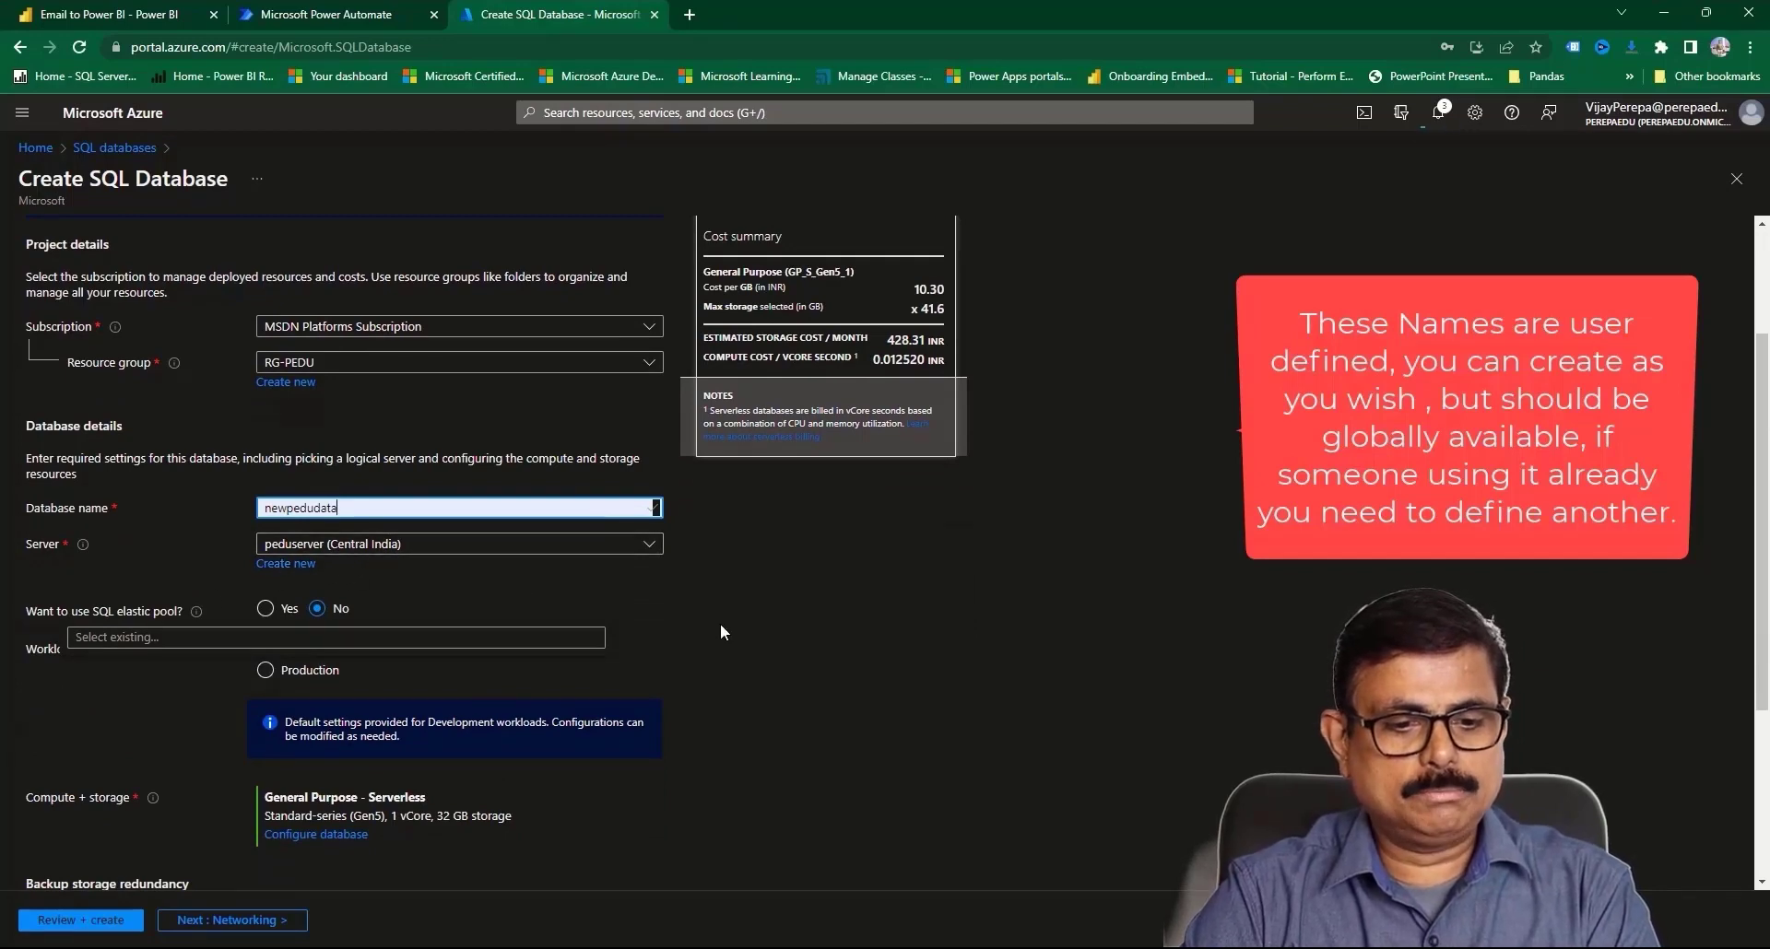
scroll(721, 623, down, 1)
scroll(721, 623, down, 2)
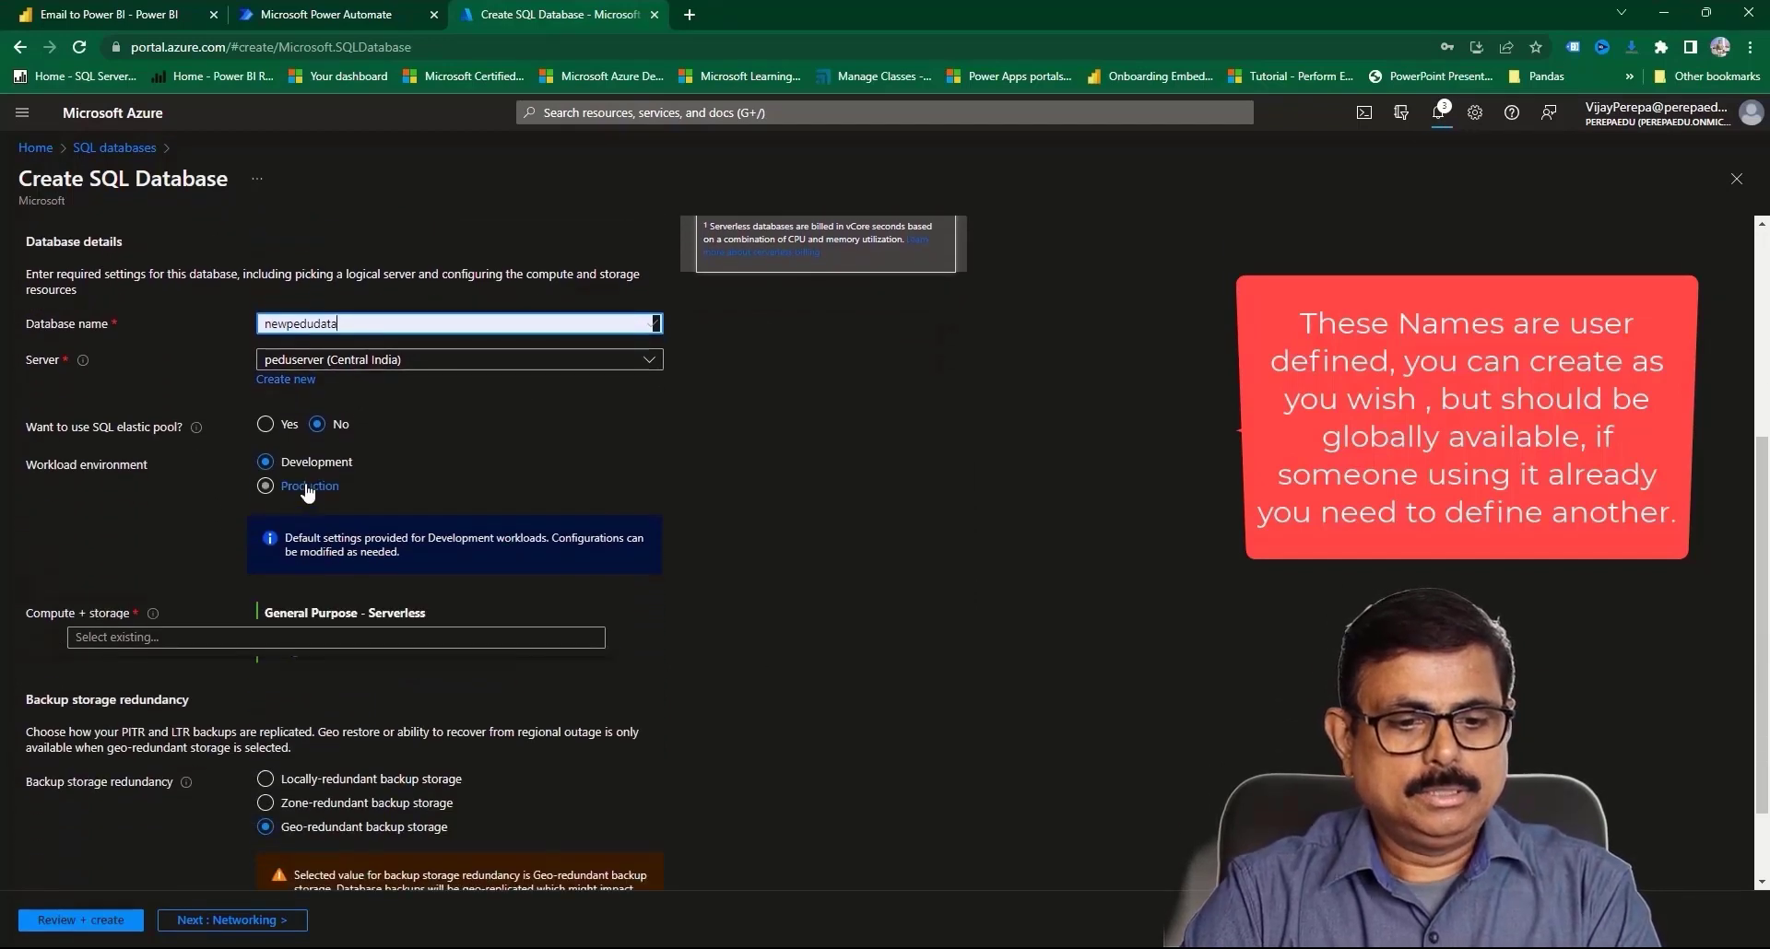
scroll(653, 584, down, 1)
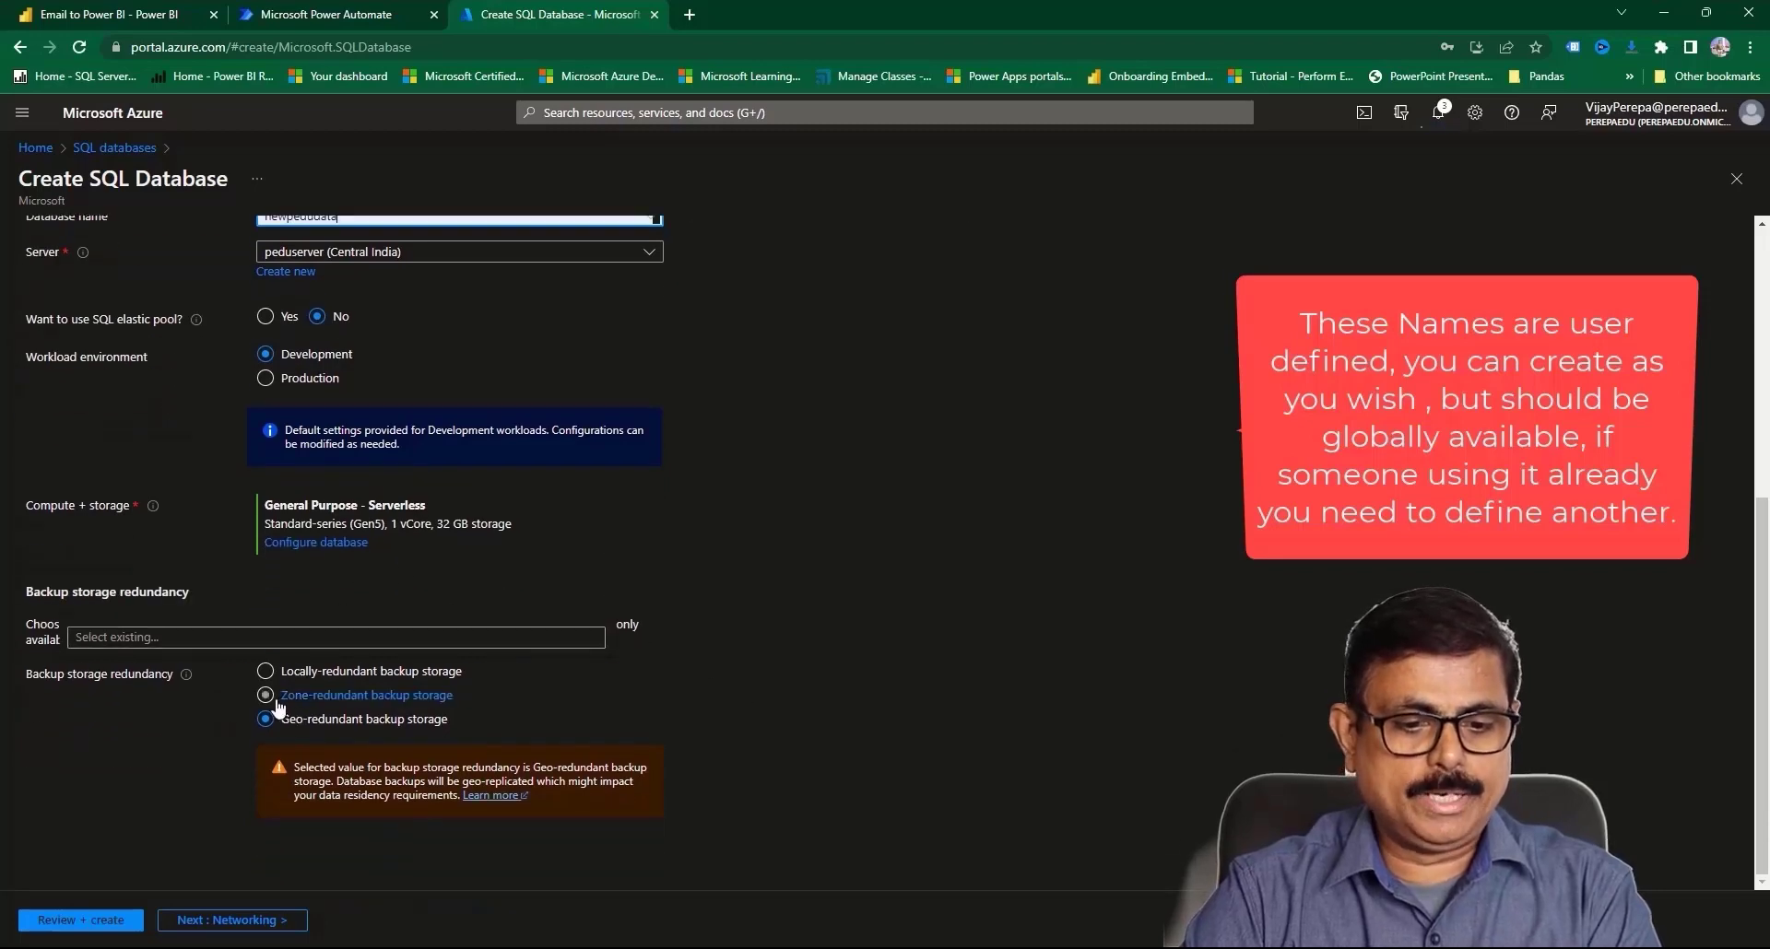
scroll(305, 737, up, 2)
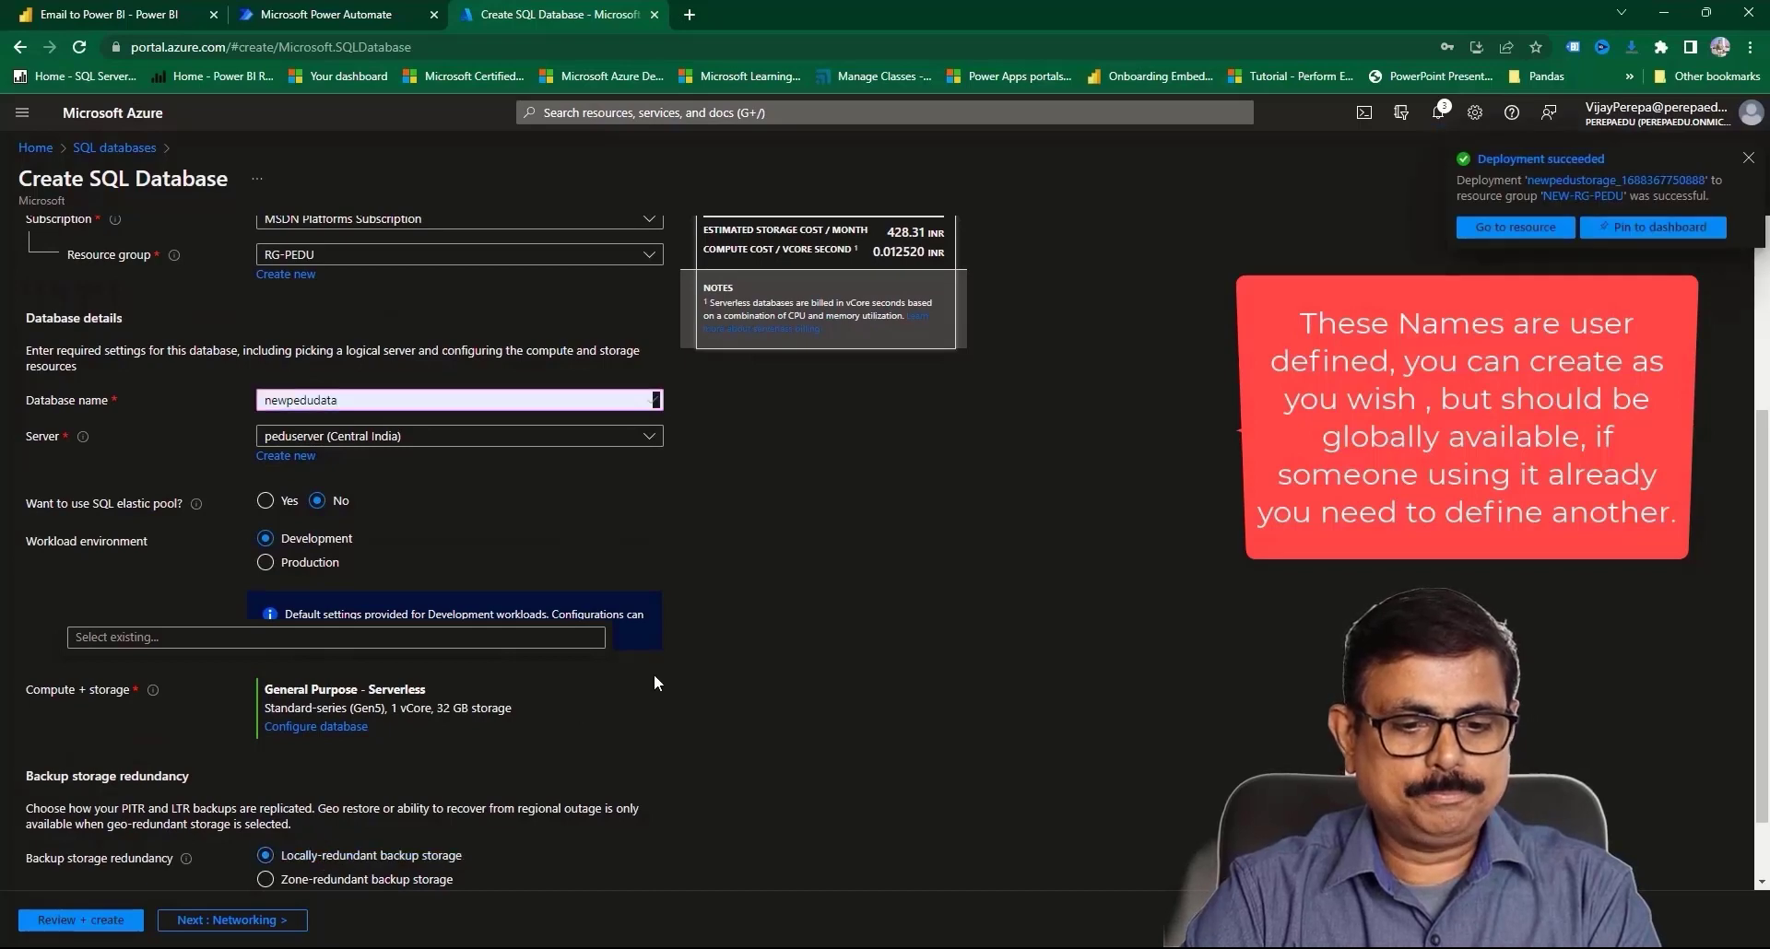
scroll(655, 677, down, 1)
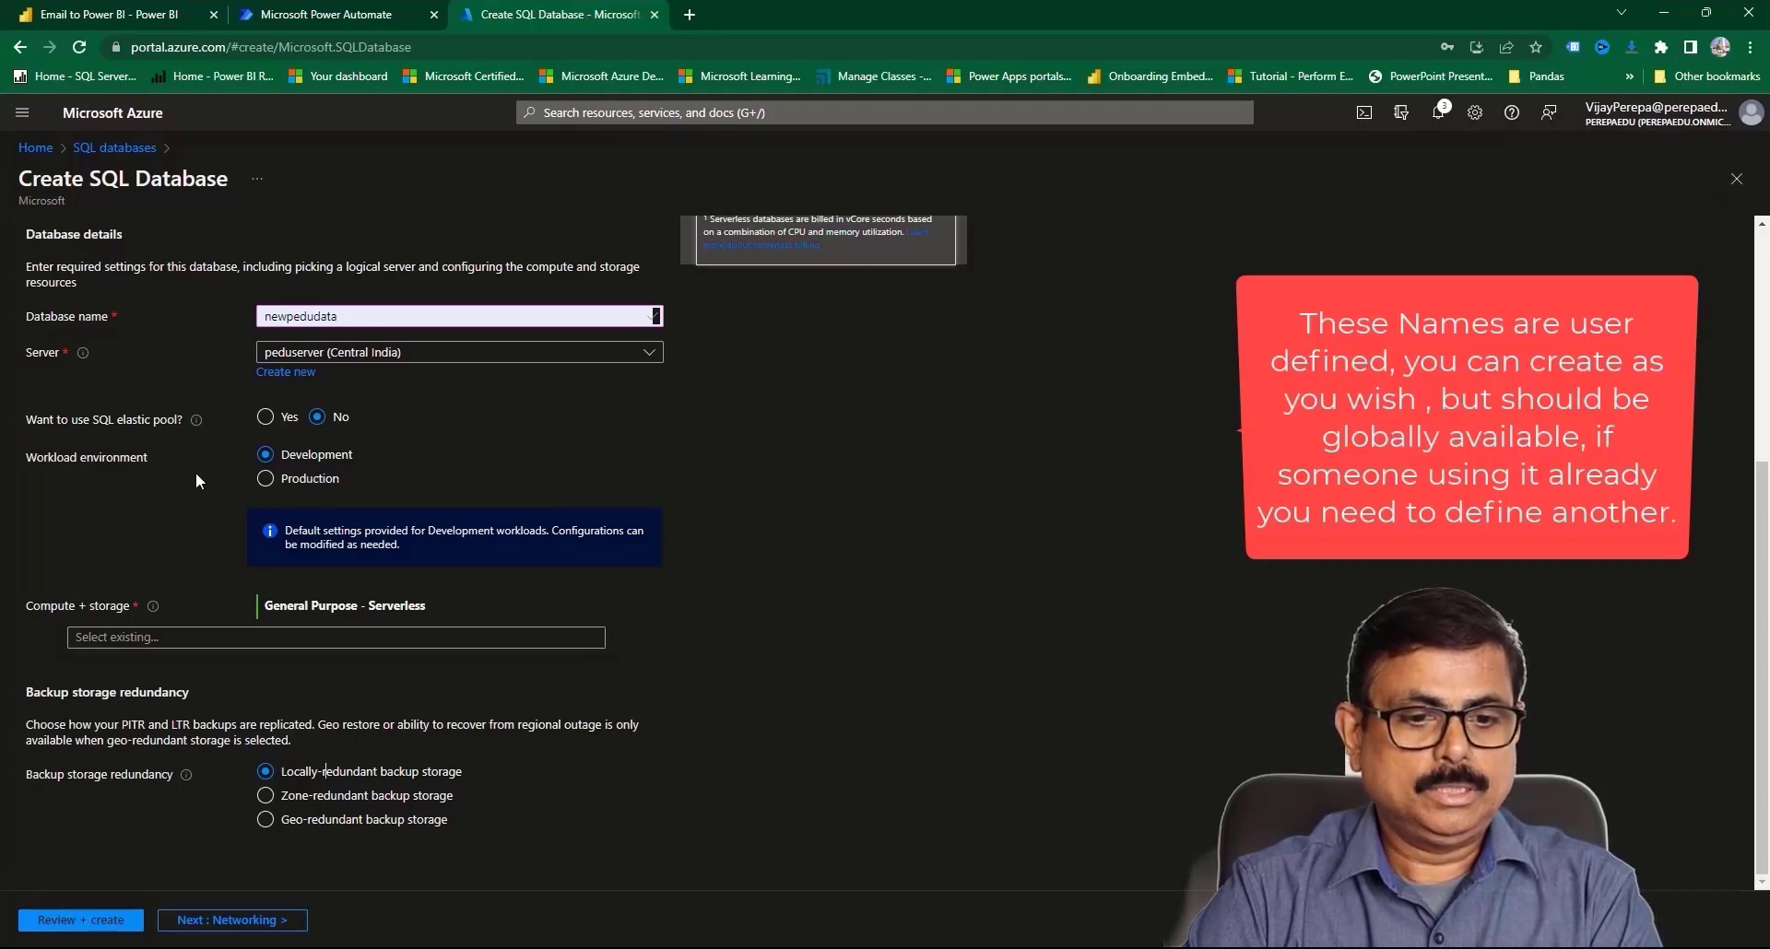
scroll(365, 512, up, 2)
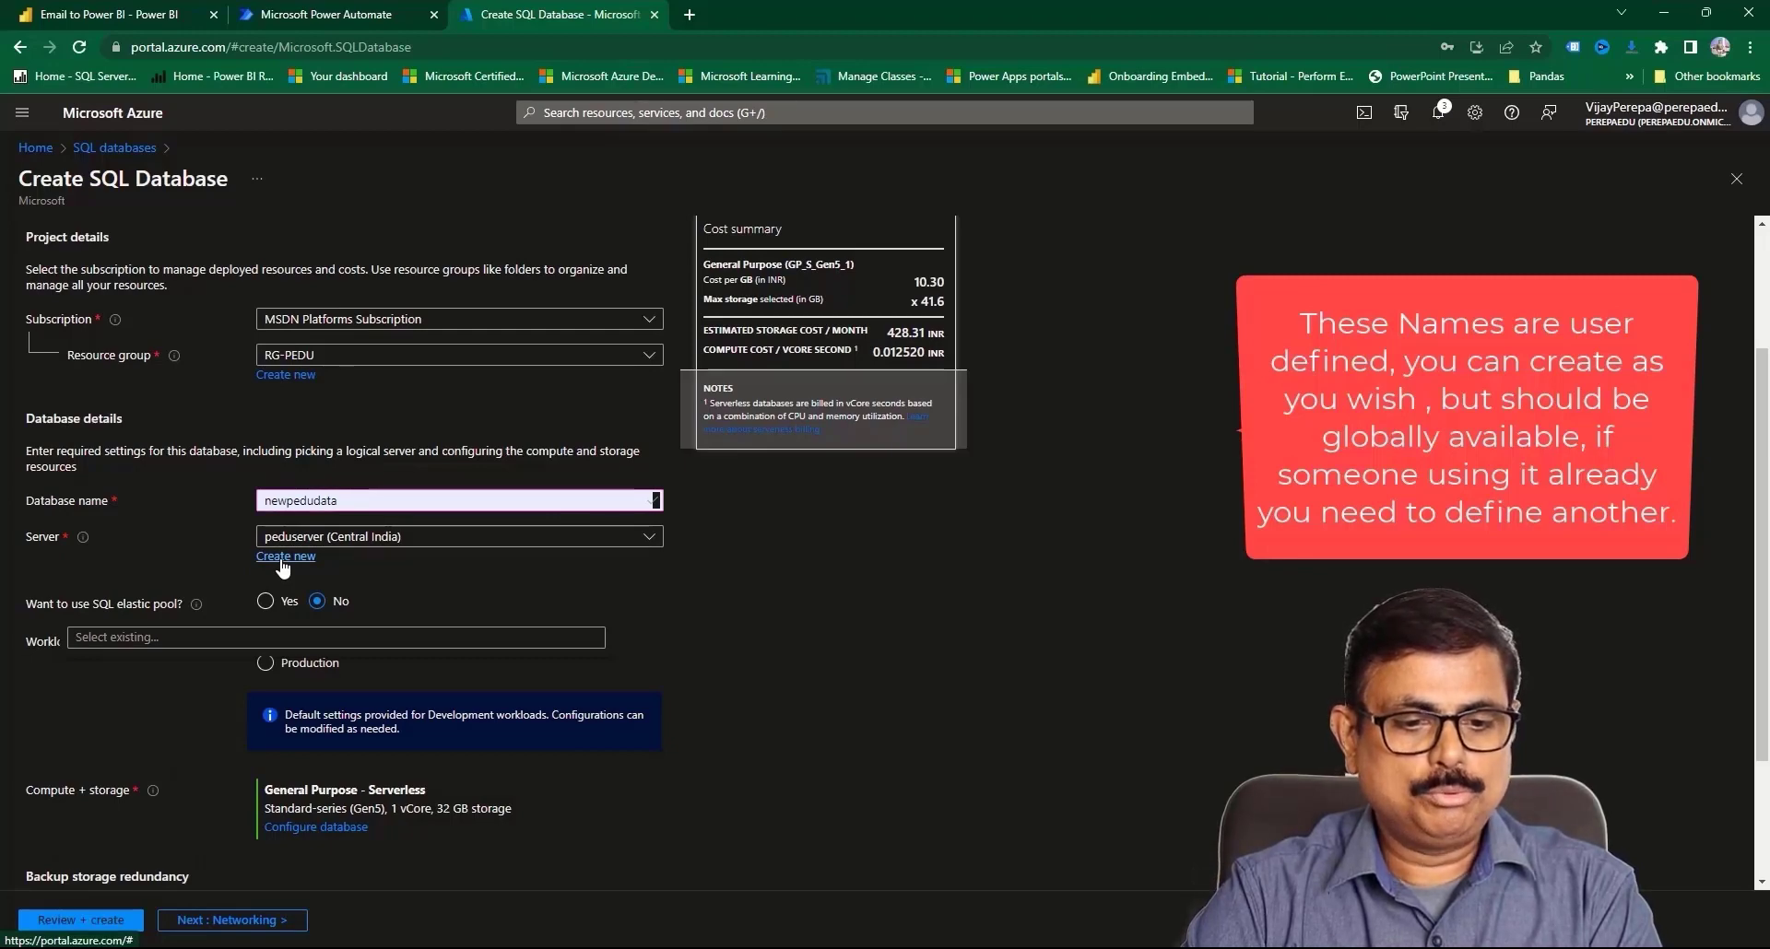
- Create a new server named newpeduserver located in Central India
click(283, 558)
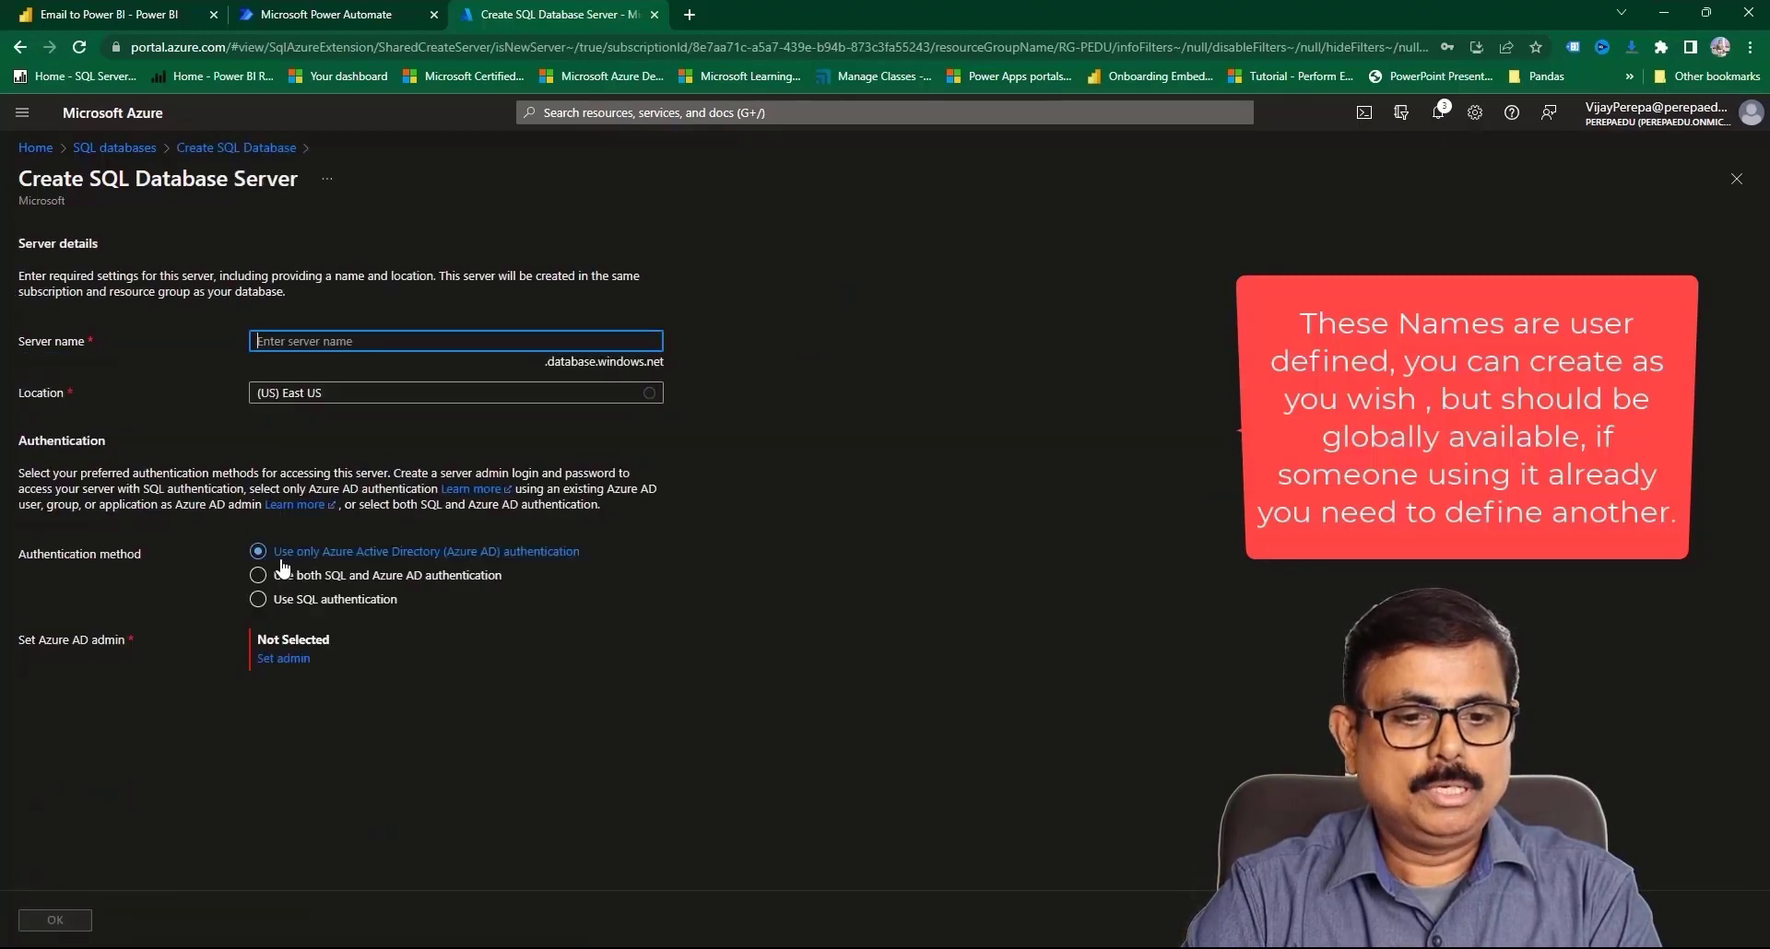
text(newpeduserver)
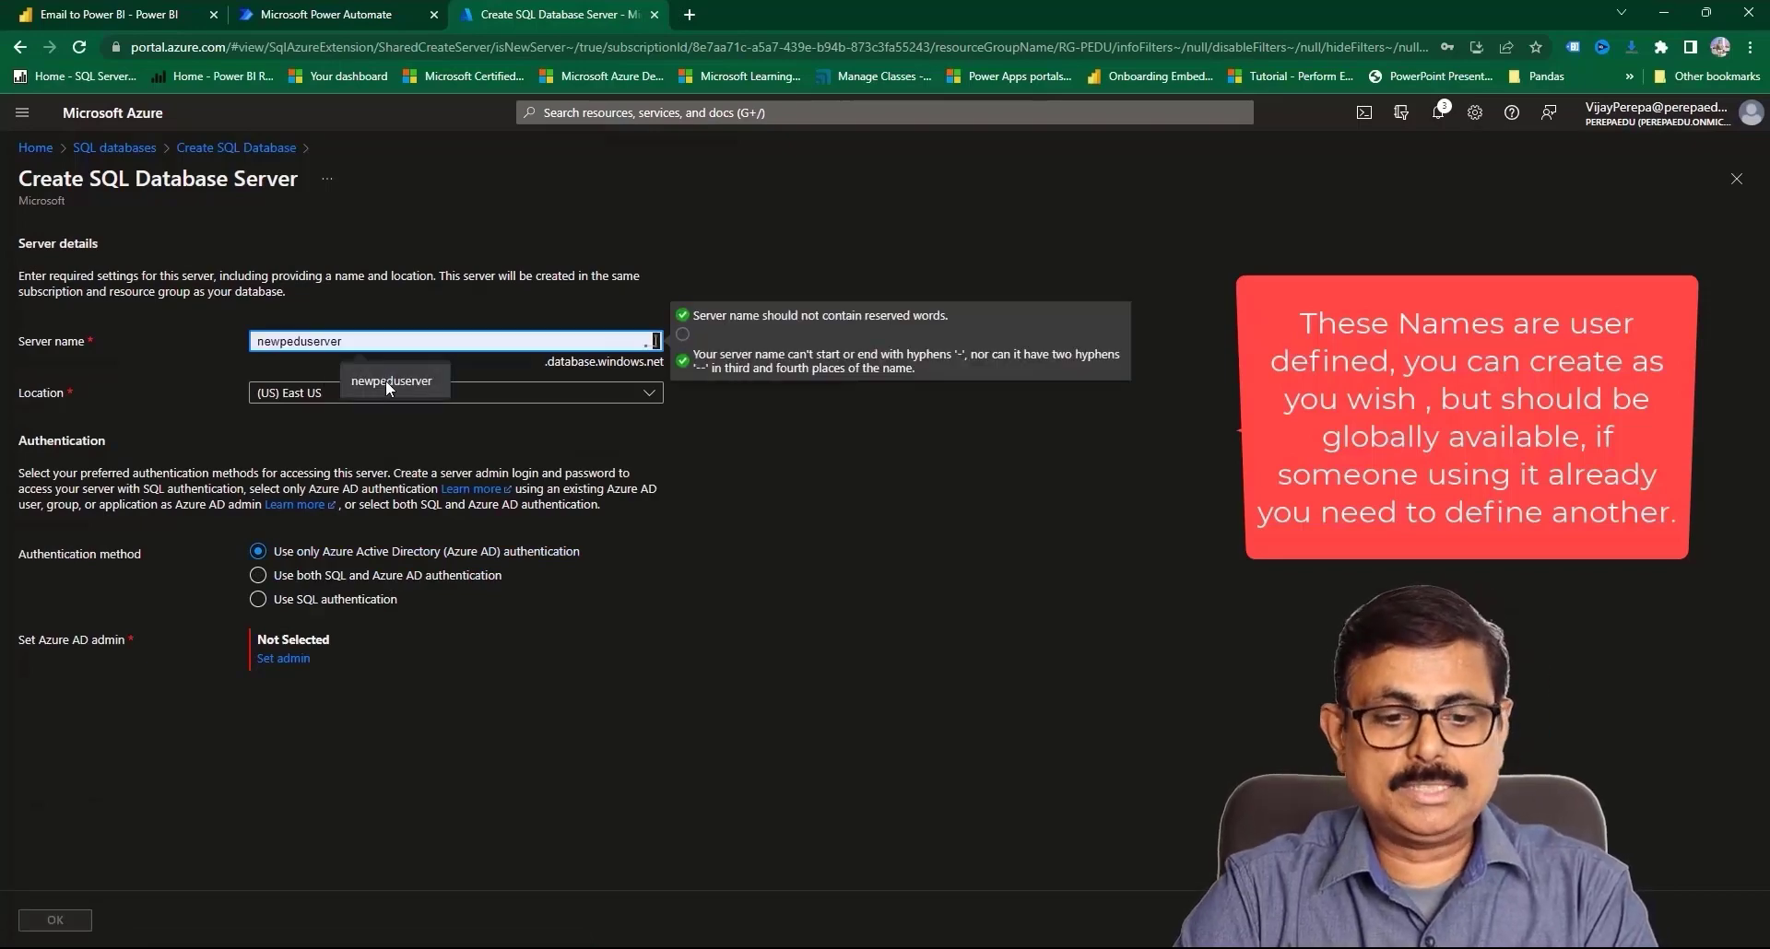
click(385, 380)
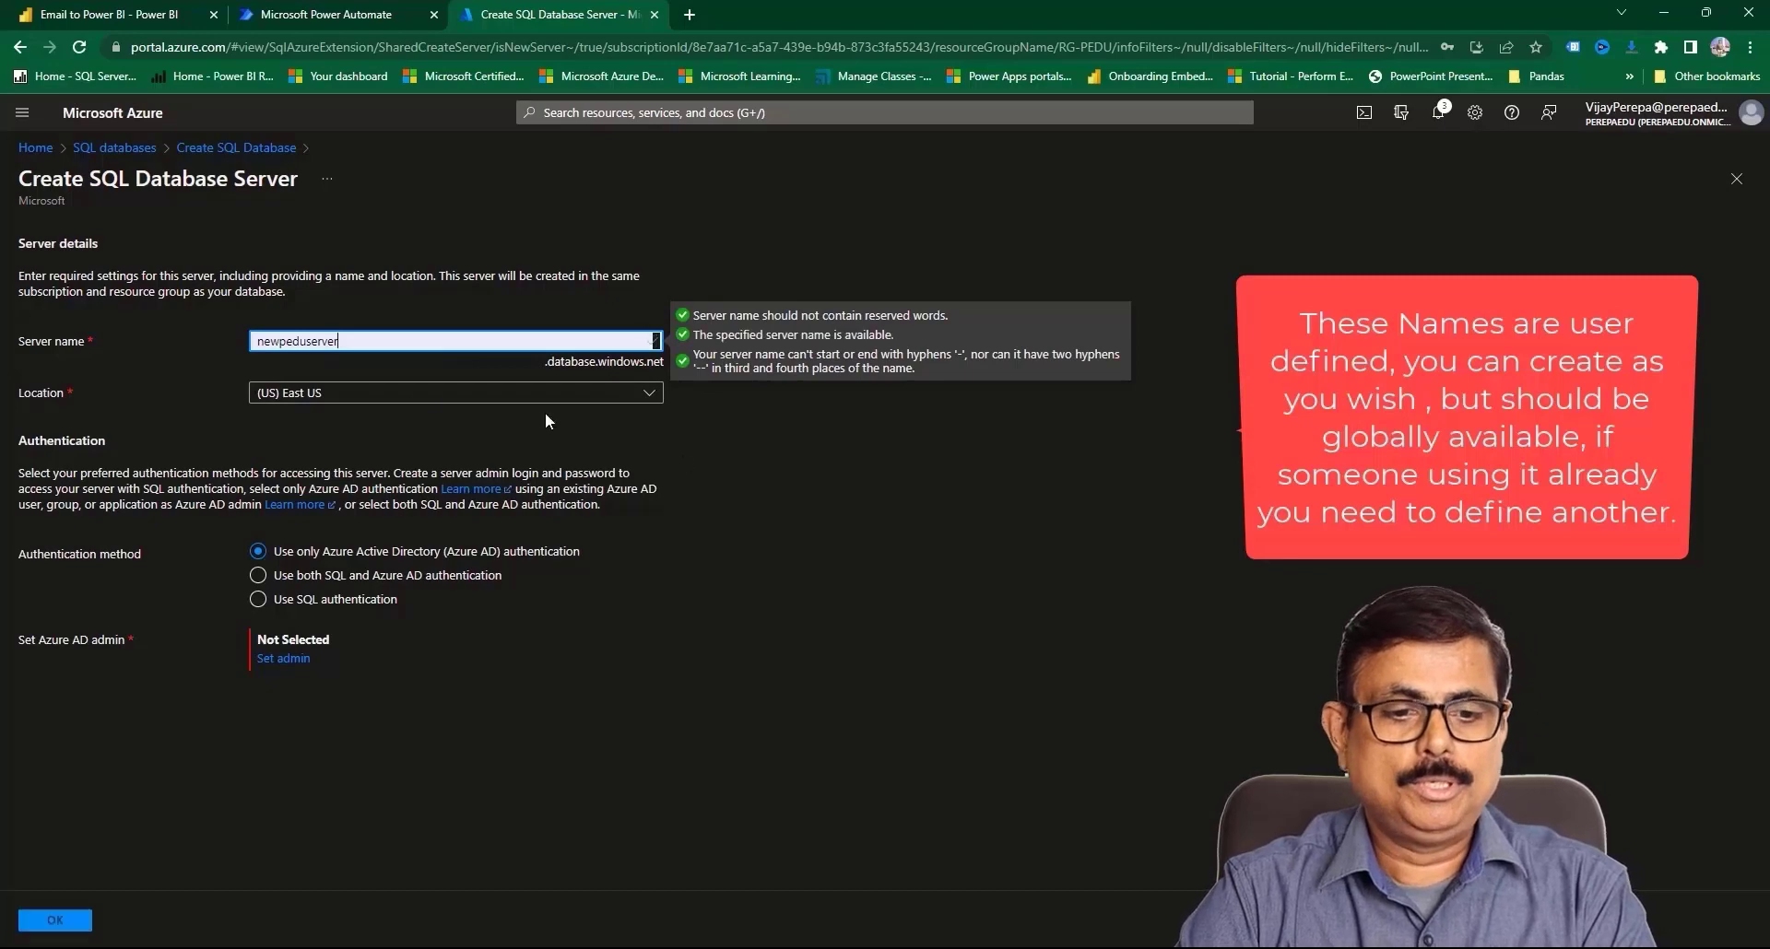
click(372, 399)
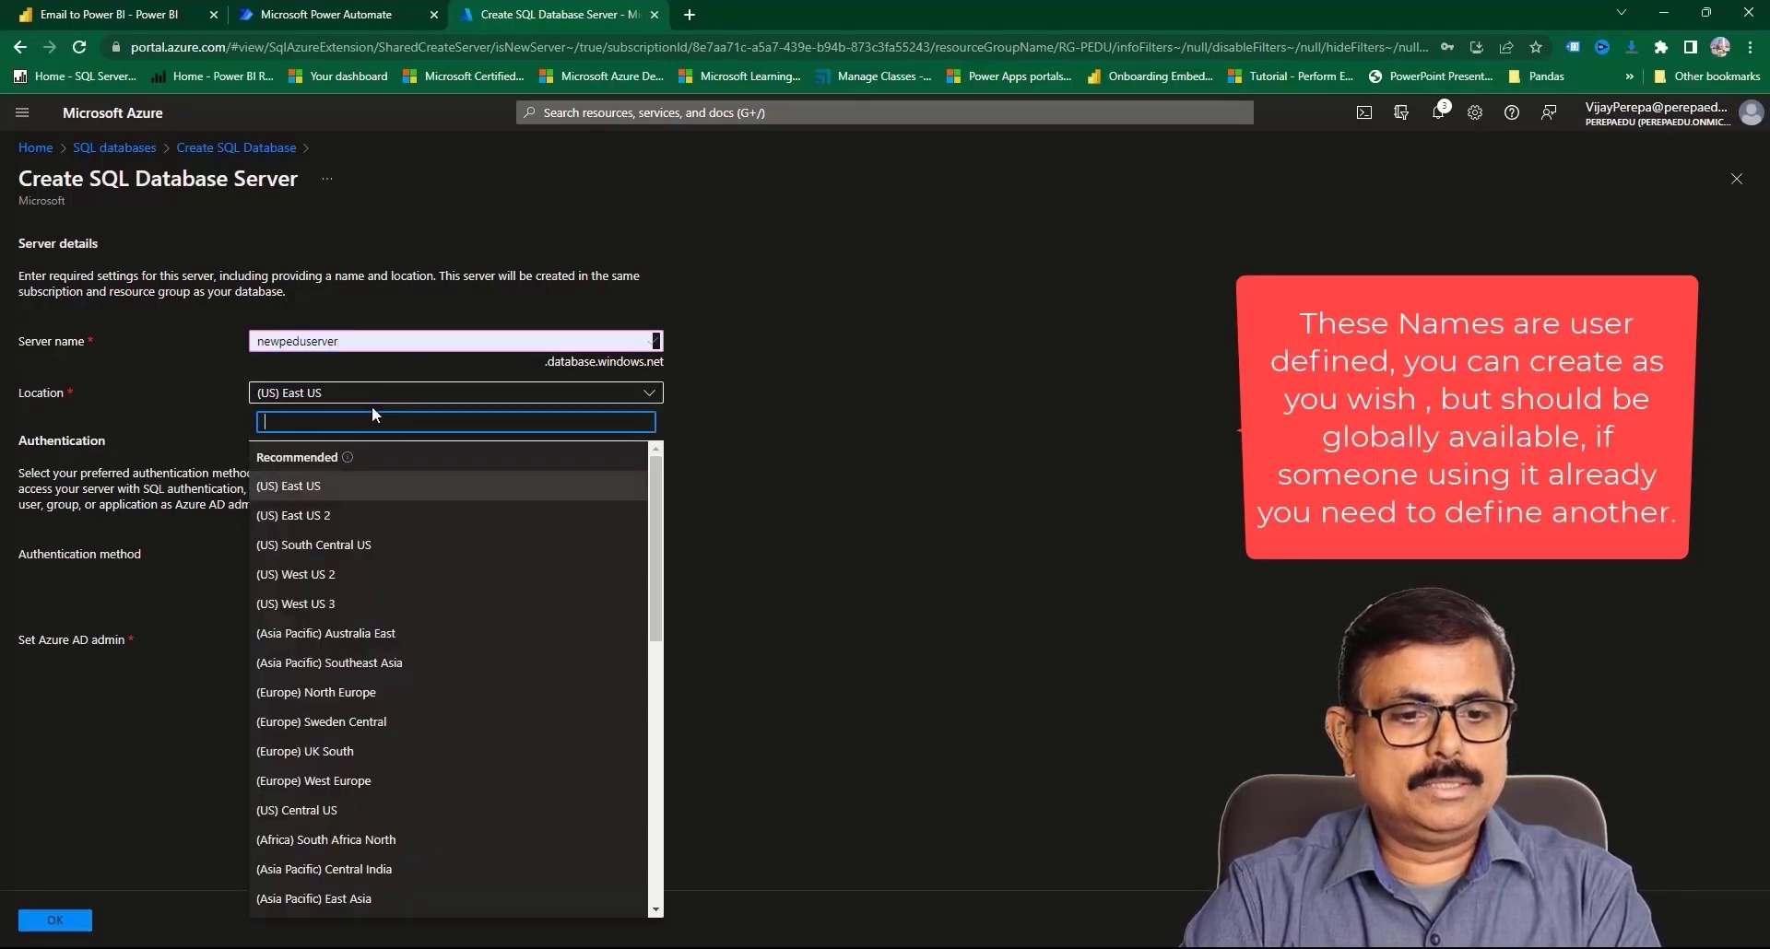
text(cnetr)
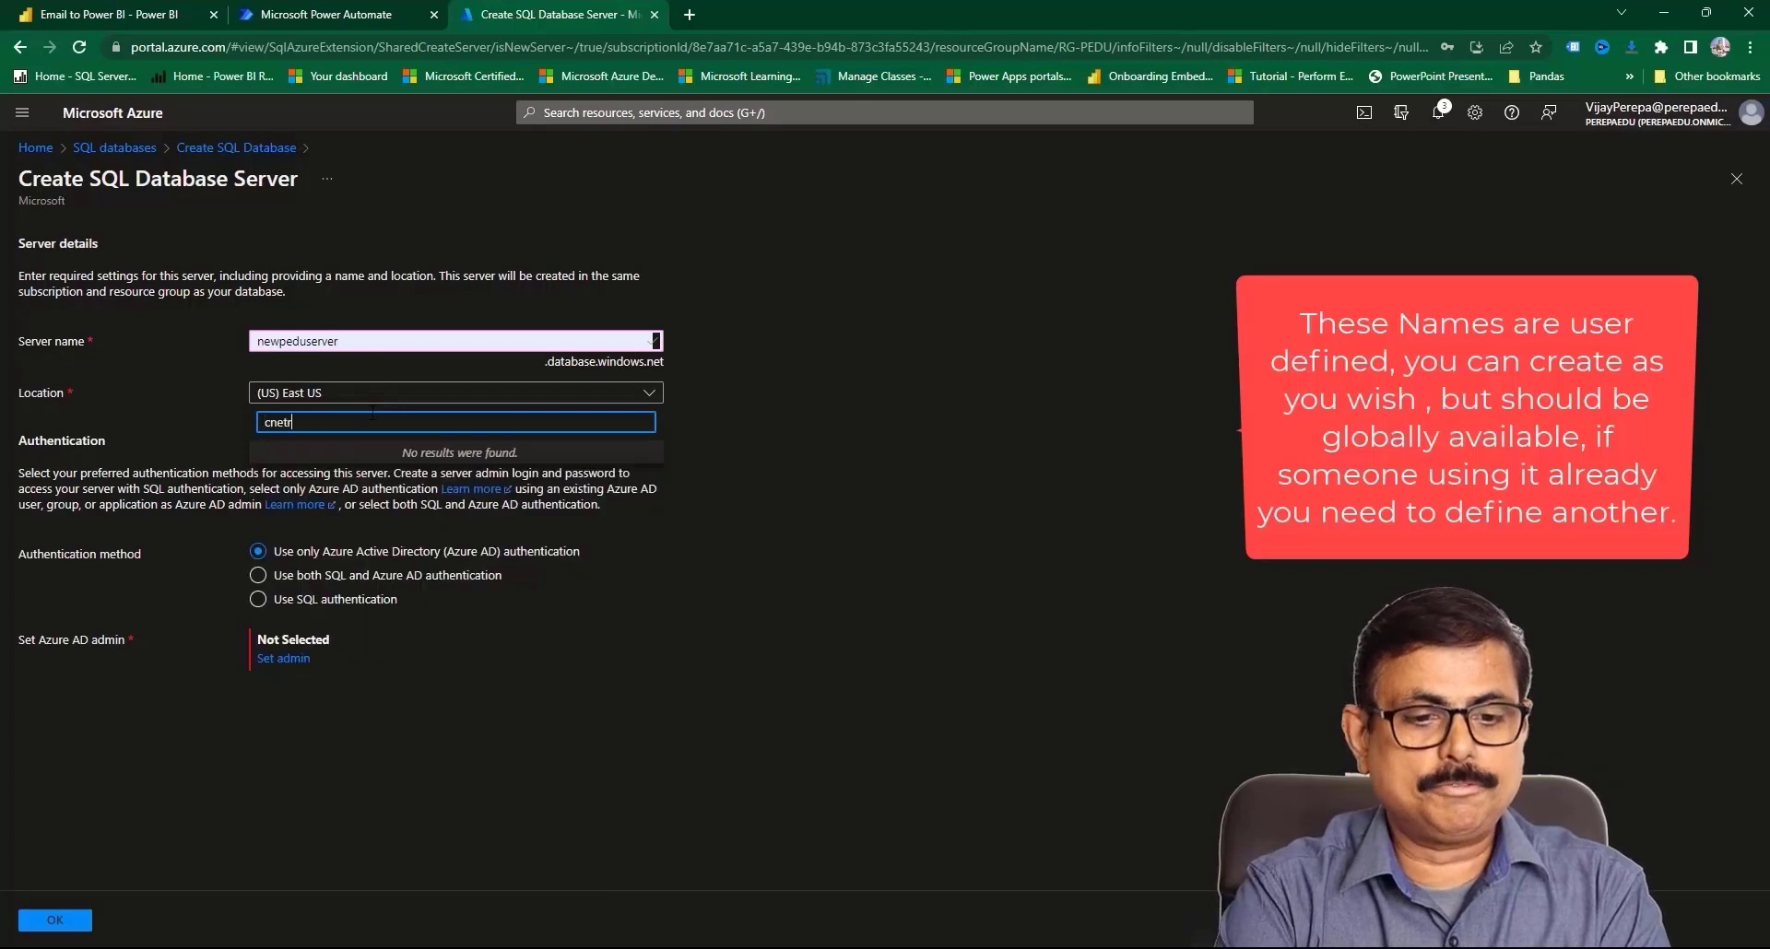
text(entral i)
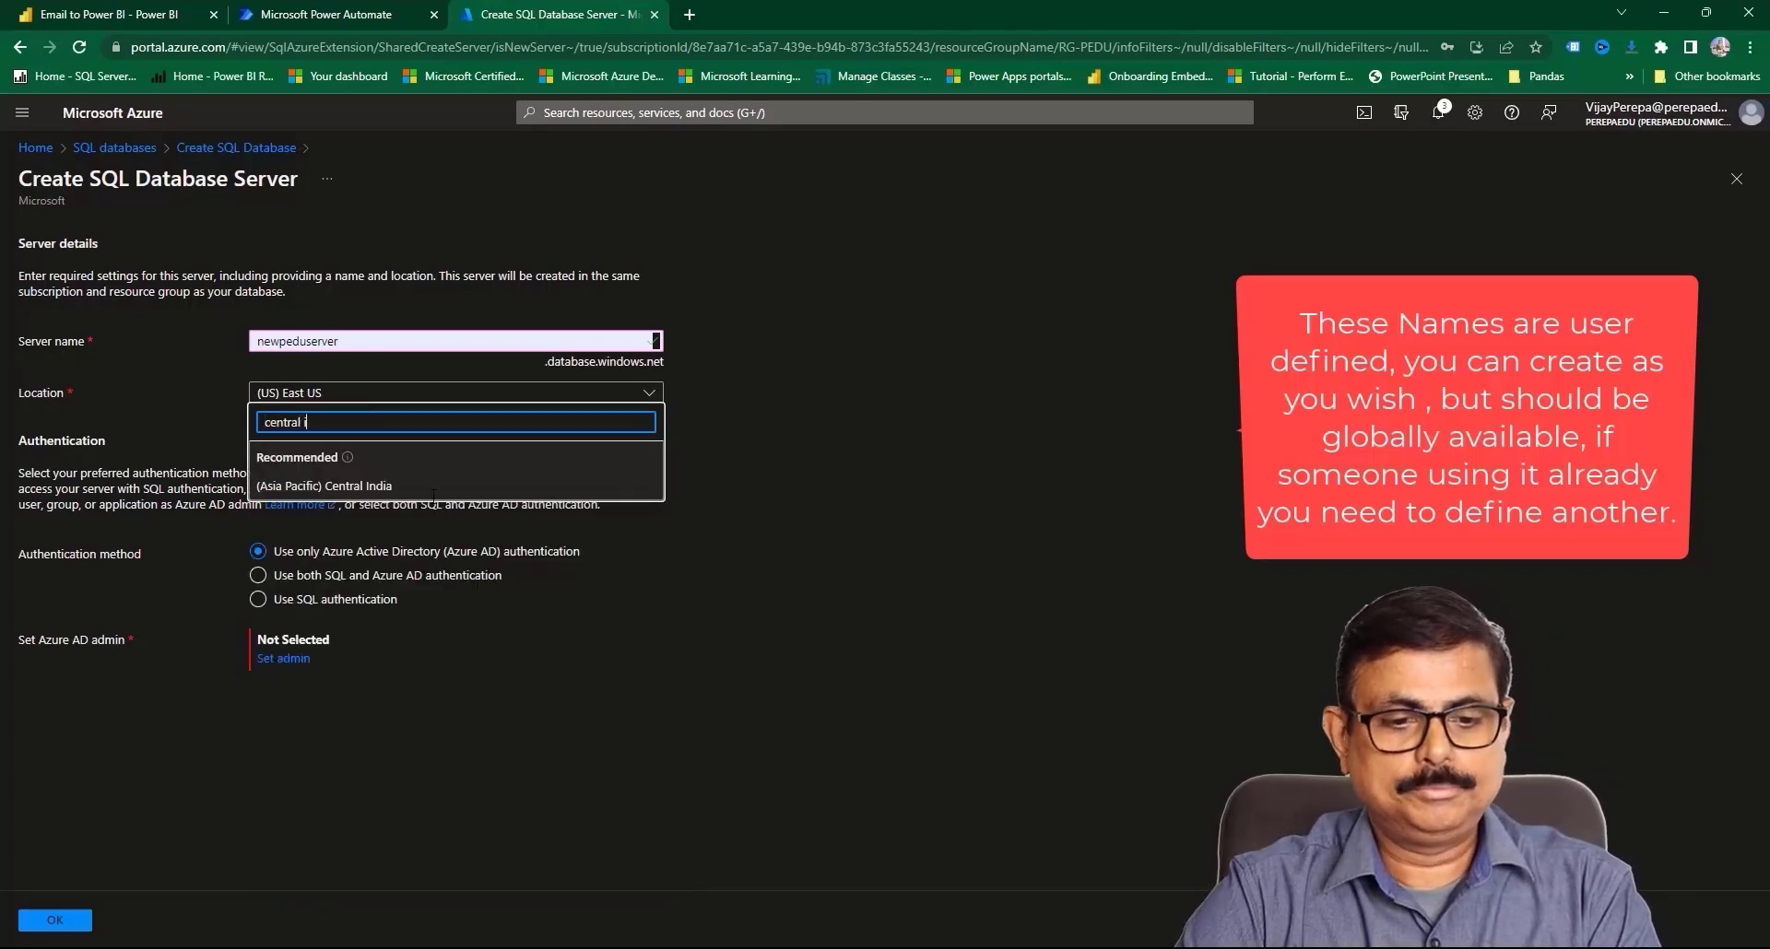
click(433, 490)
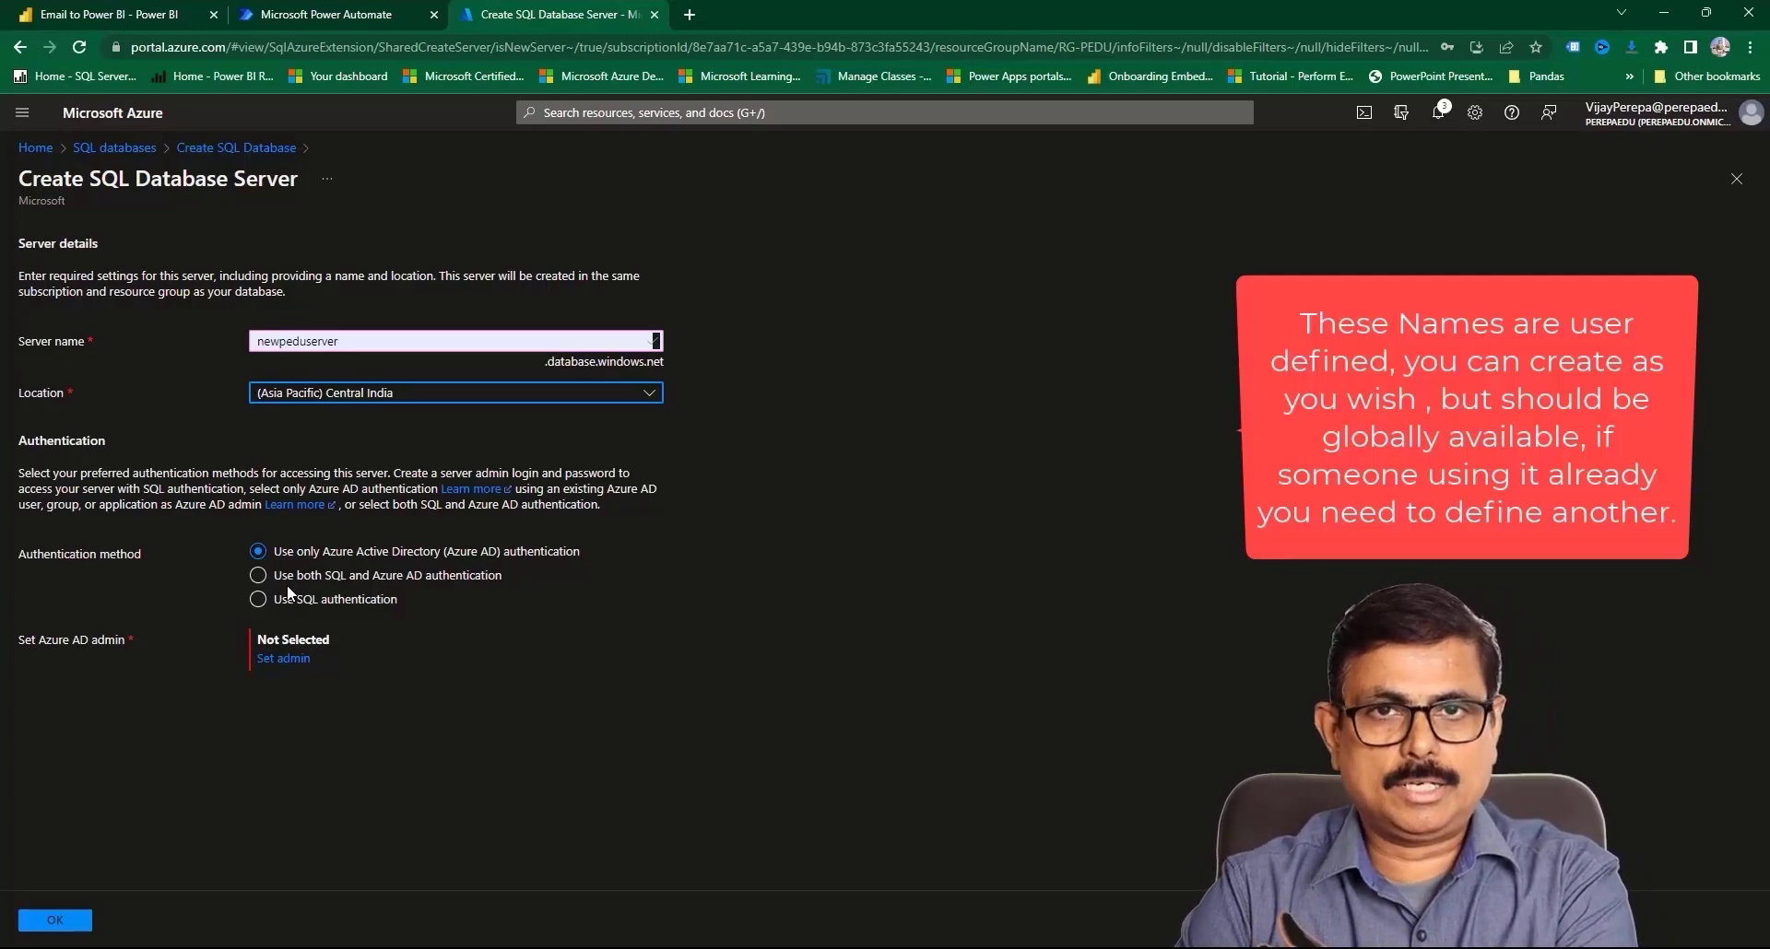
- Enable both SQL and Azure AD authentication and set your user as the Azure AD admin
click(259, 576)
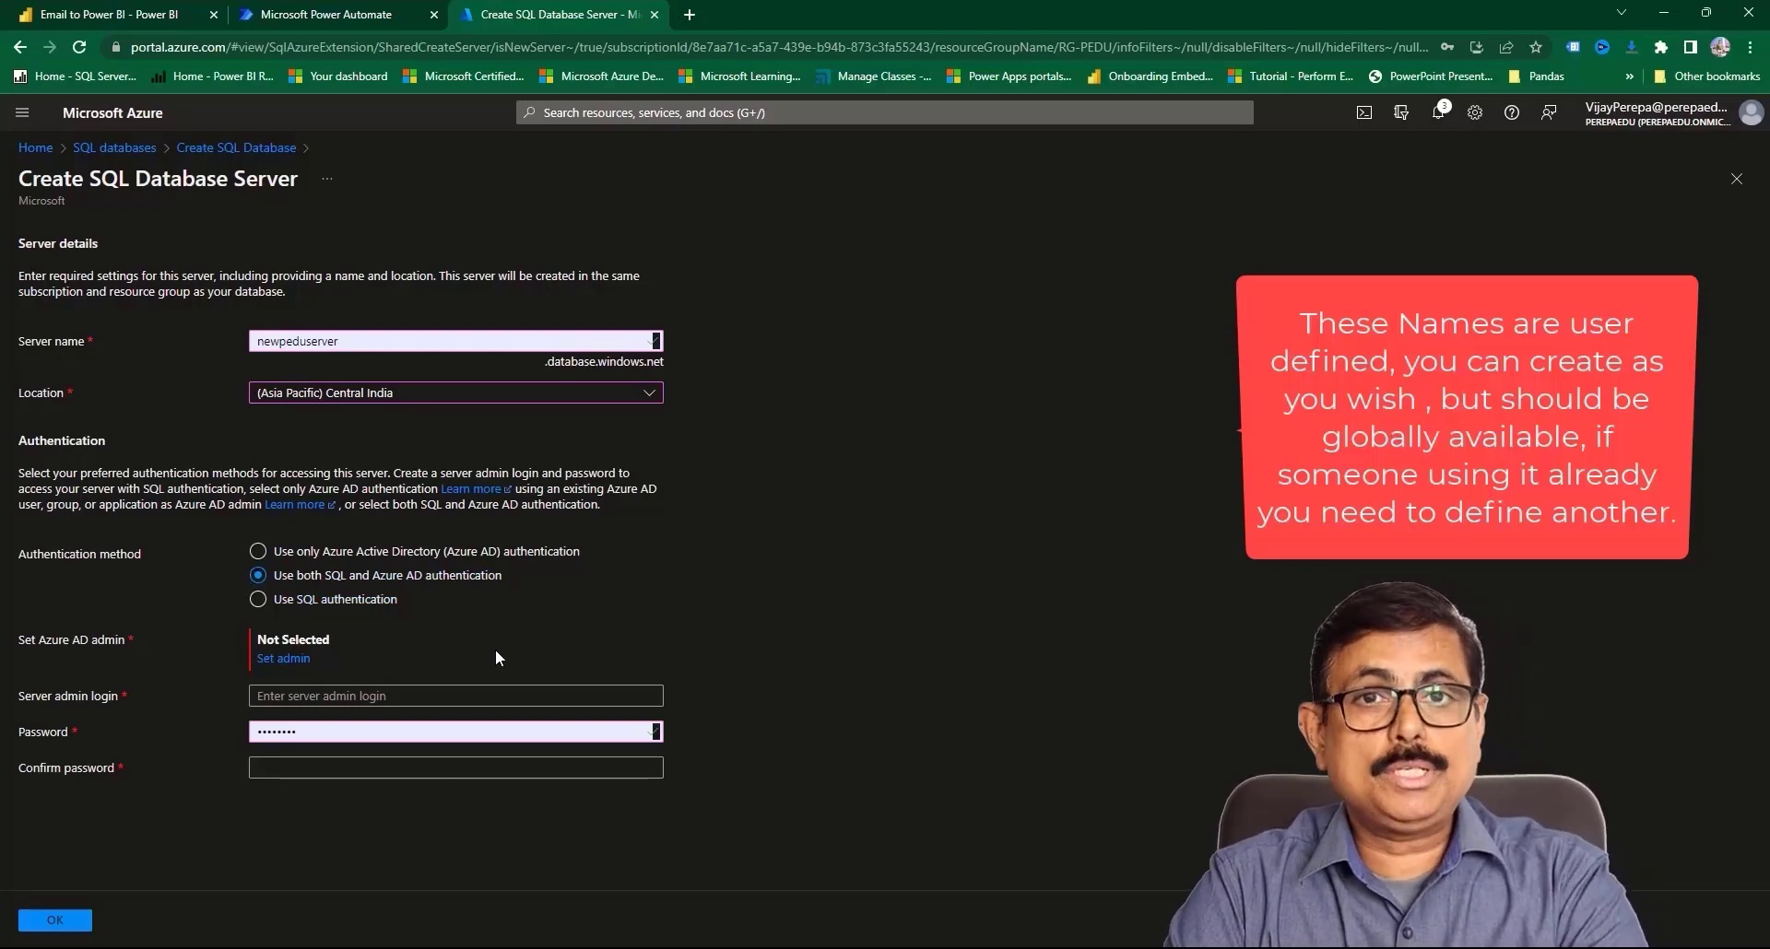
click(293, 660)
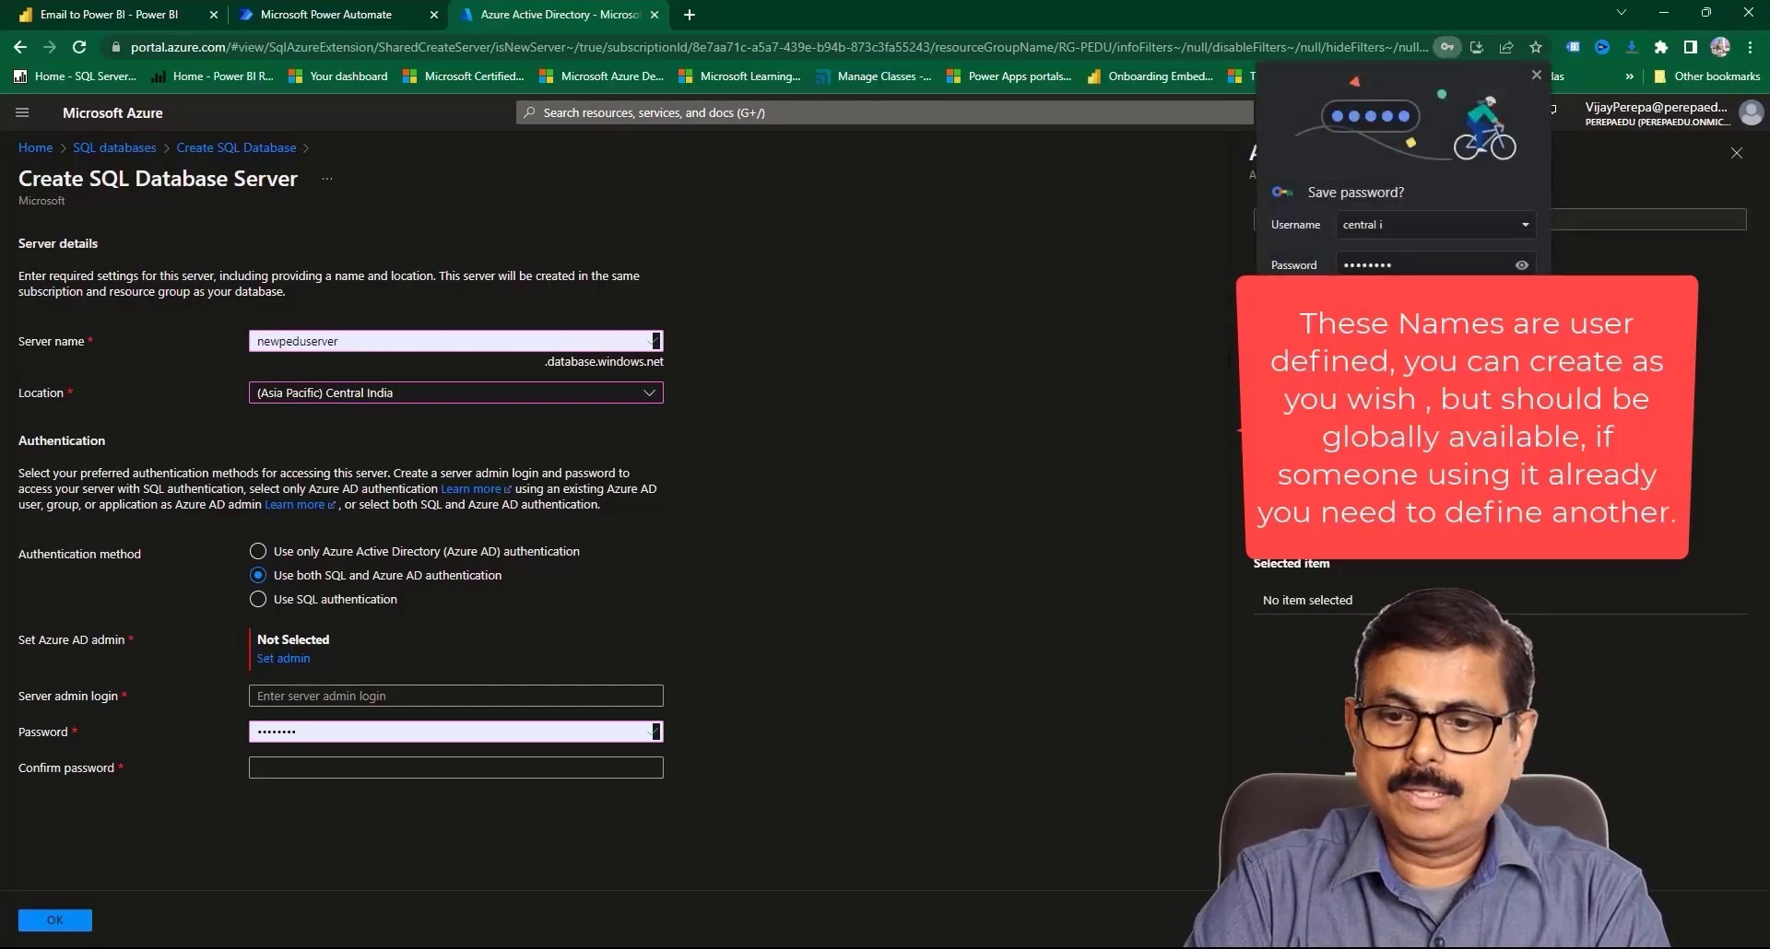
click(1536, 75)
click(1455, 222)
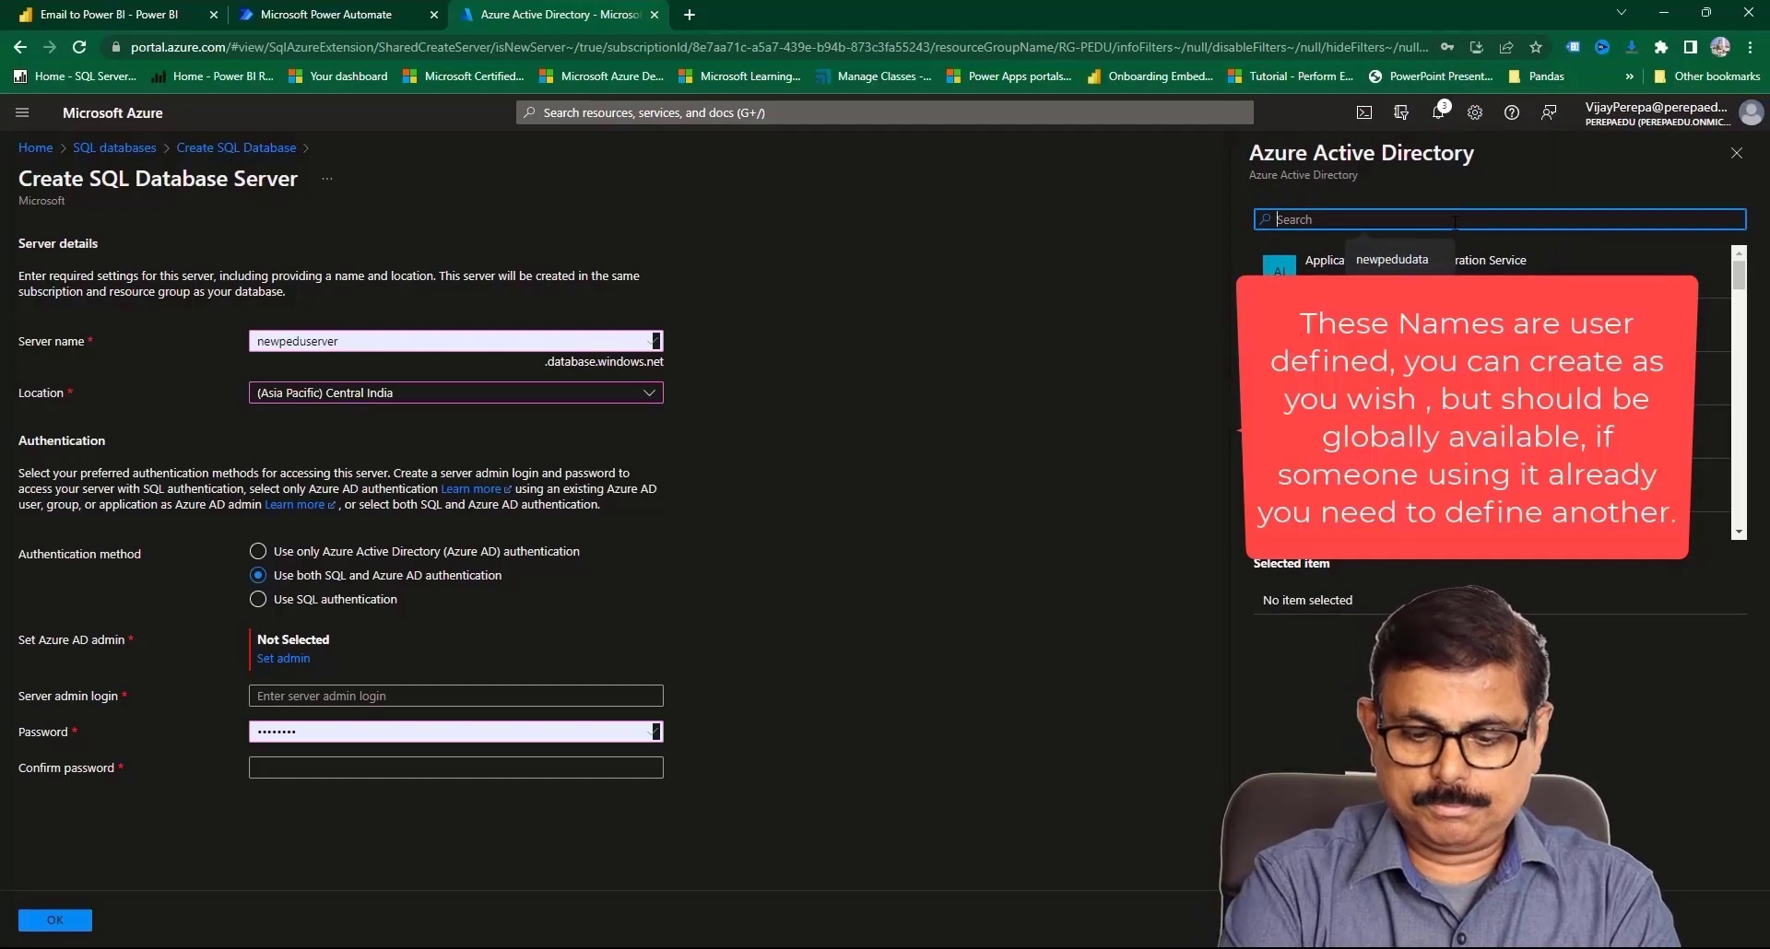
text(vijay)
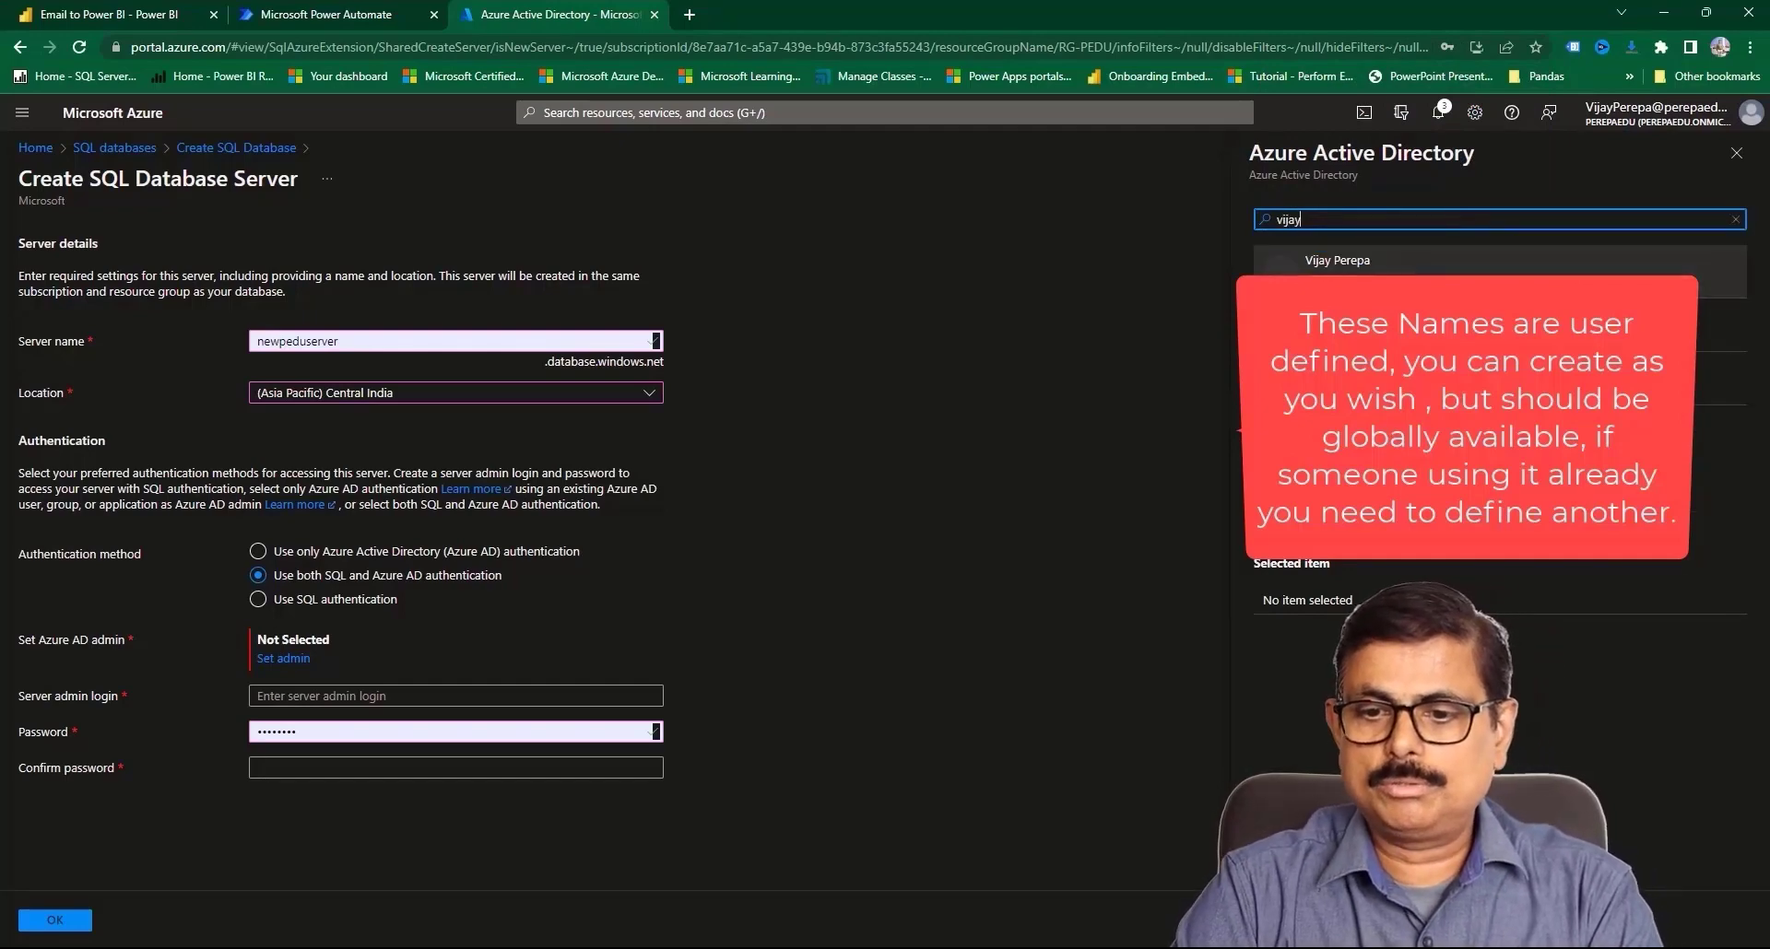
click(1395, 276)
click(1290, 921)
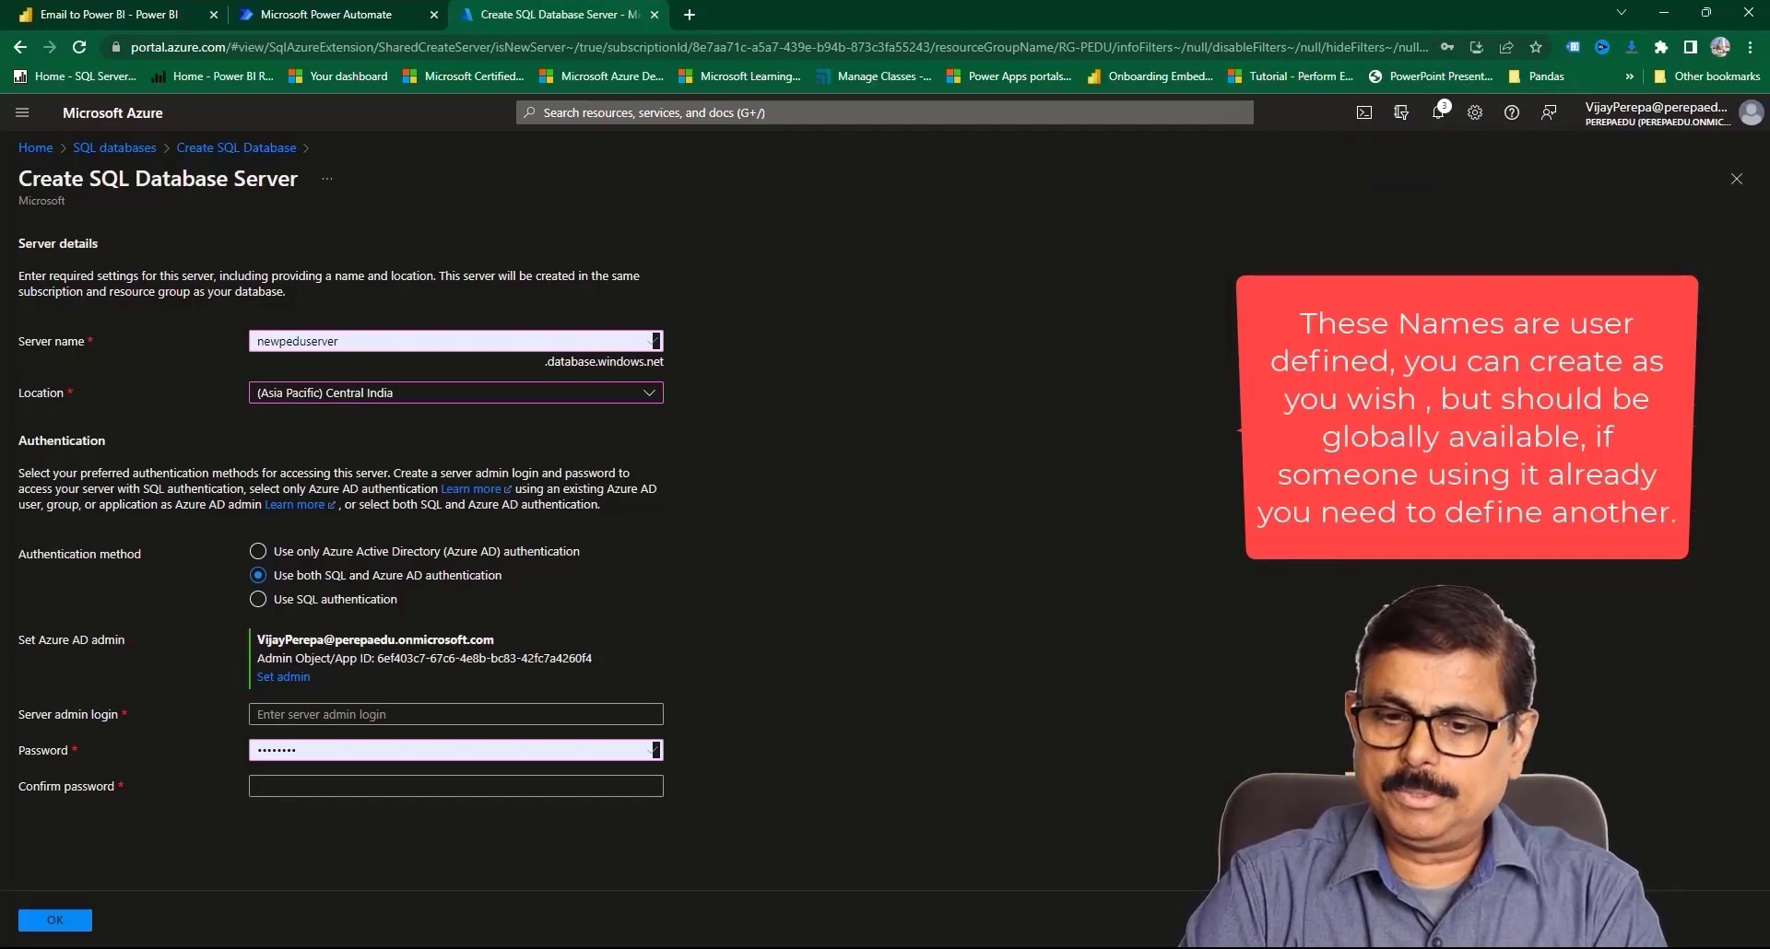
- Enter server admin login newpeduserver, then type and confirm the admin password
click(336, 715)
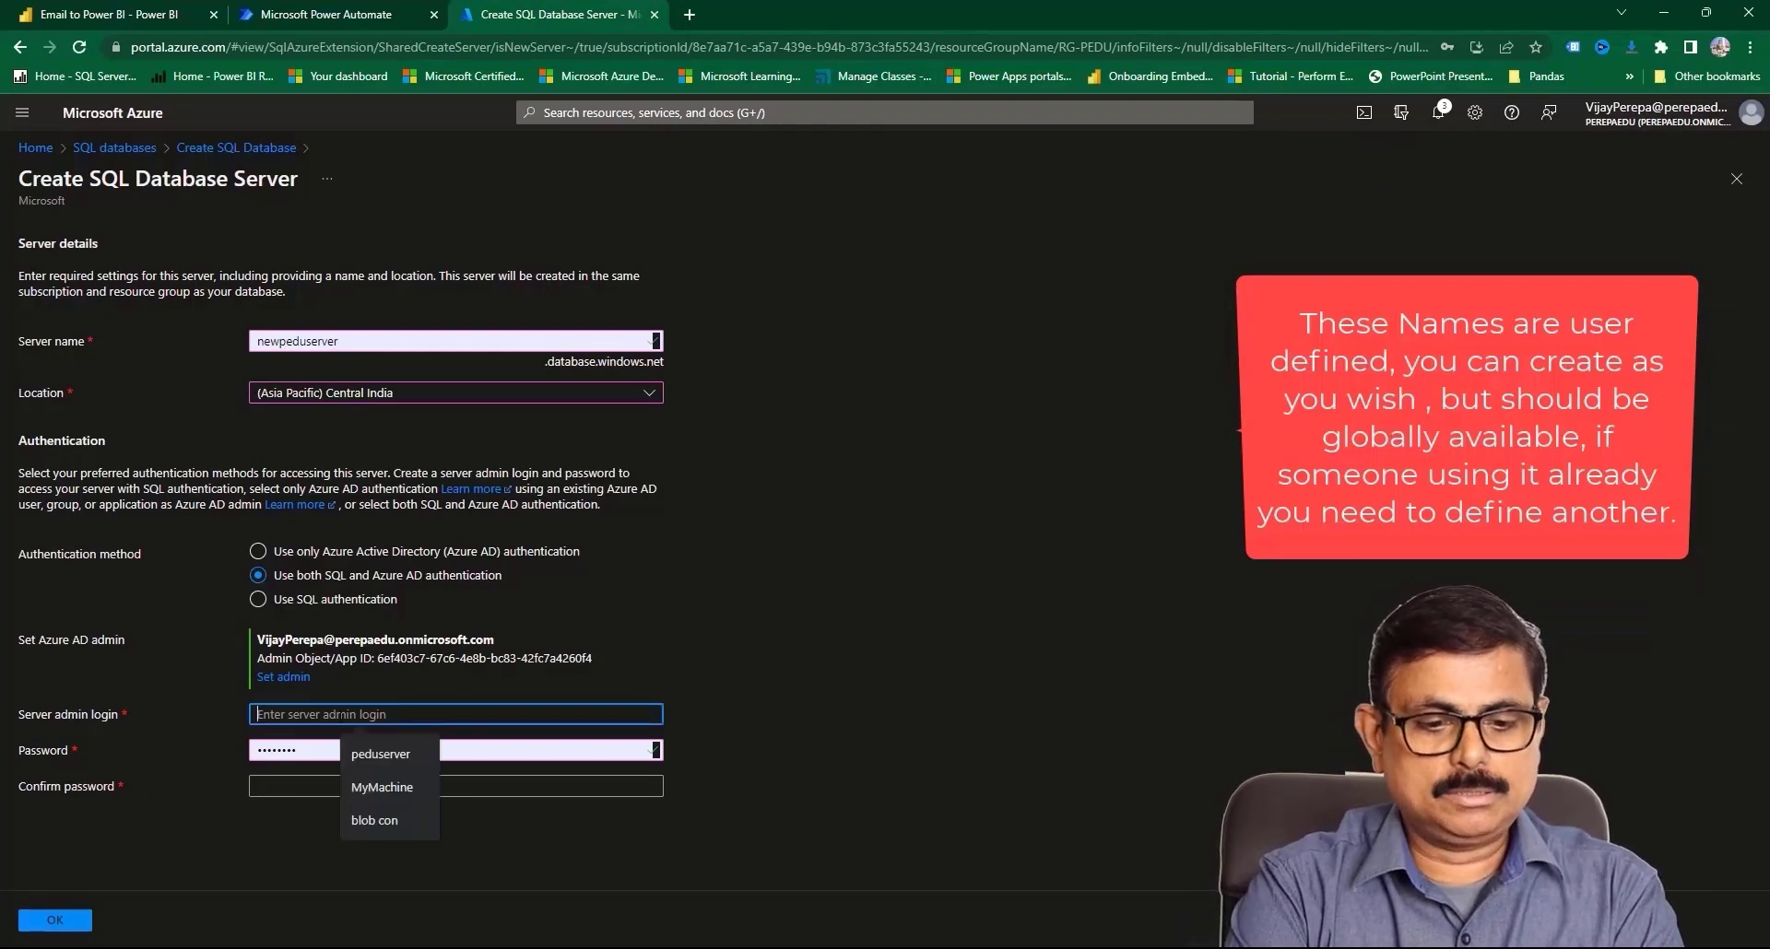
text(newpeduserve)
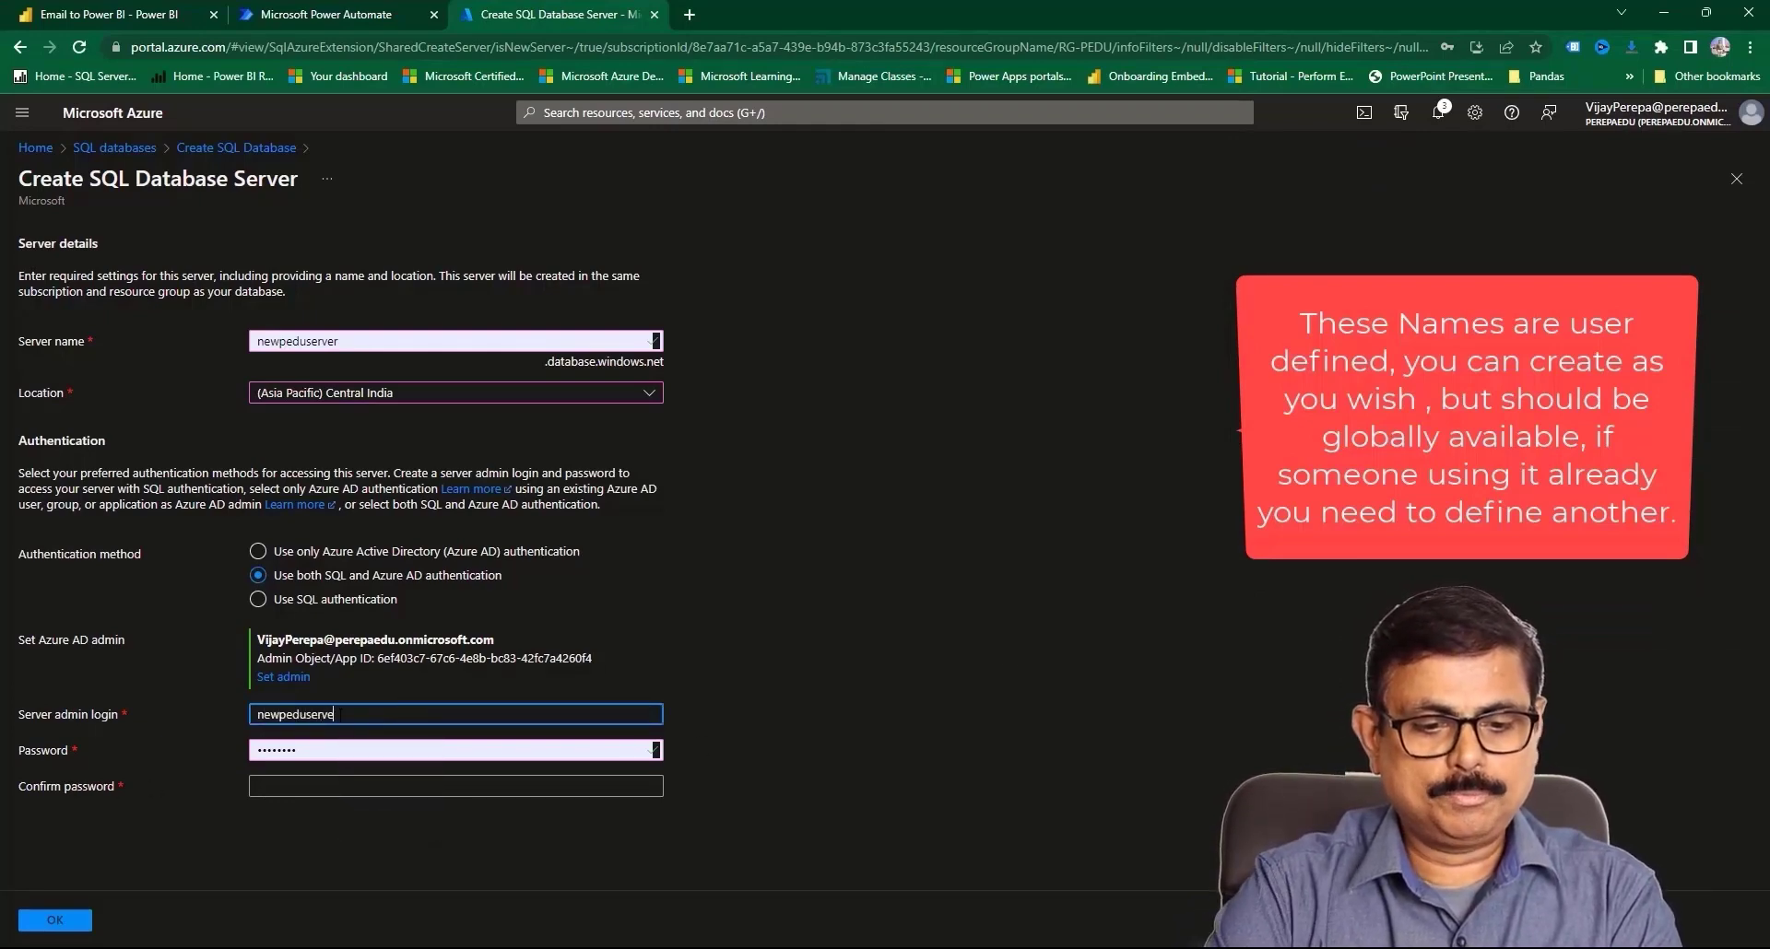
text(r)
click(332, 749)
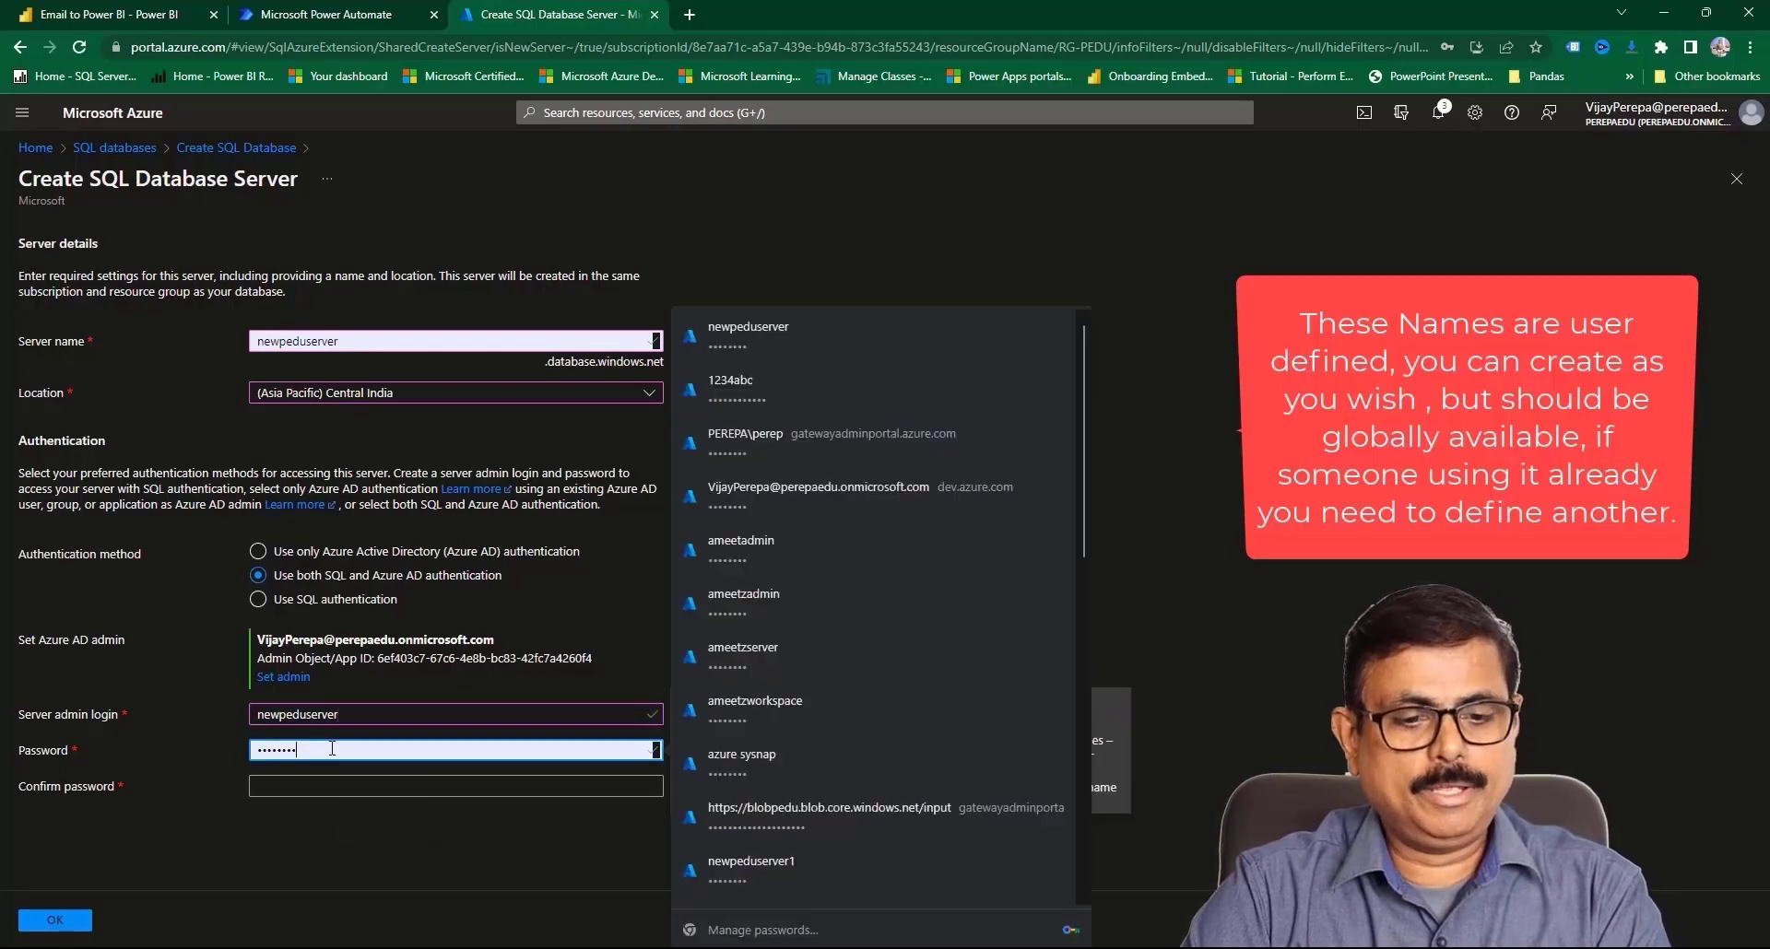
drag(322, 750, 148, 751)
text(•••)
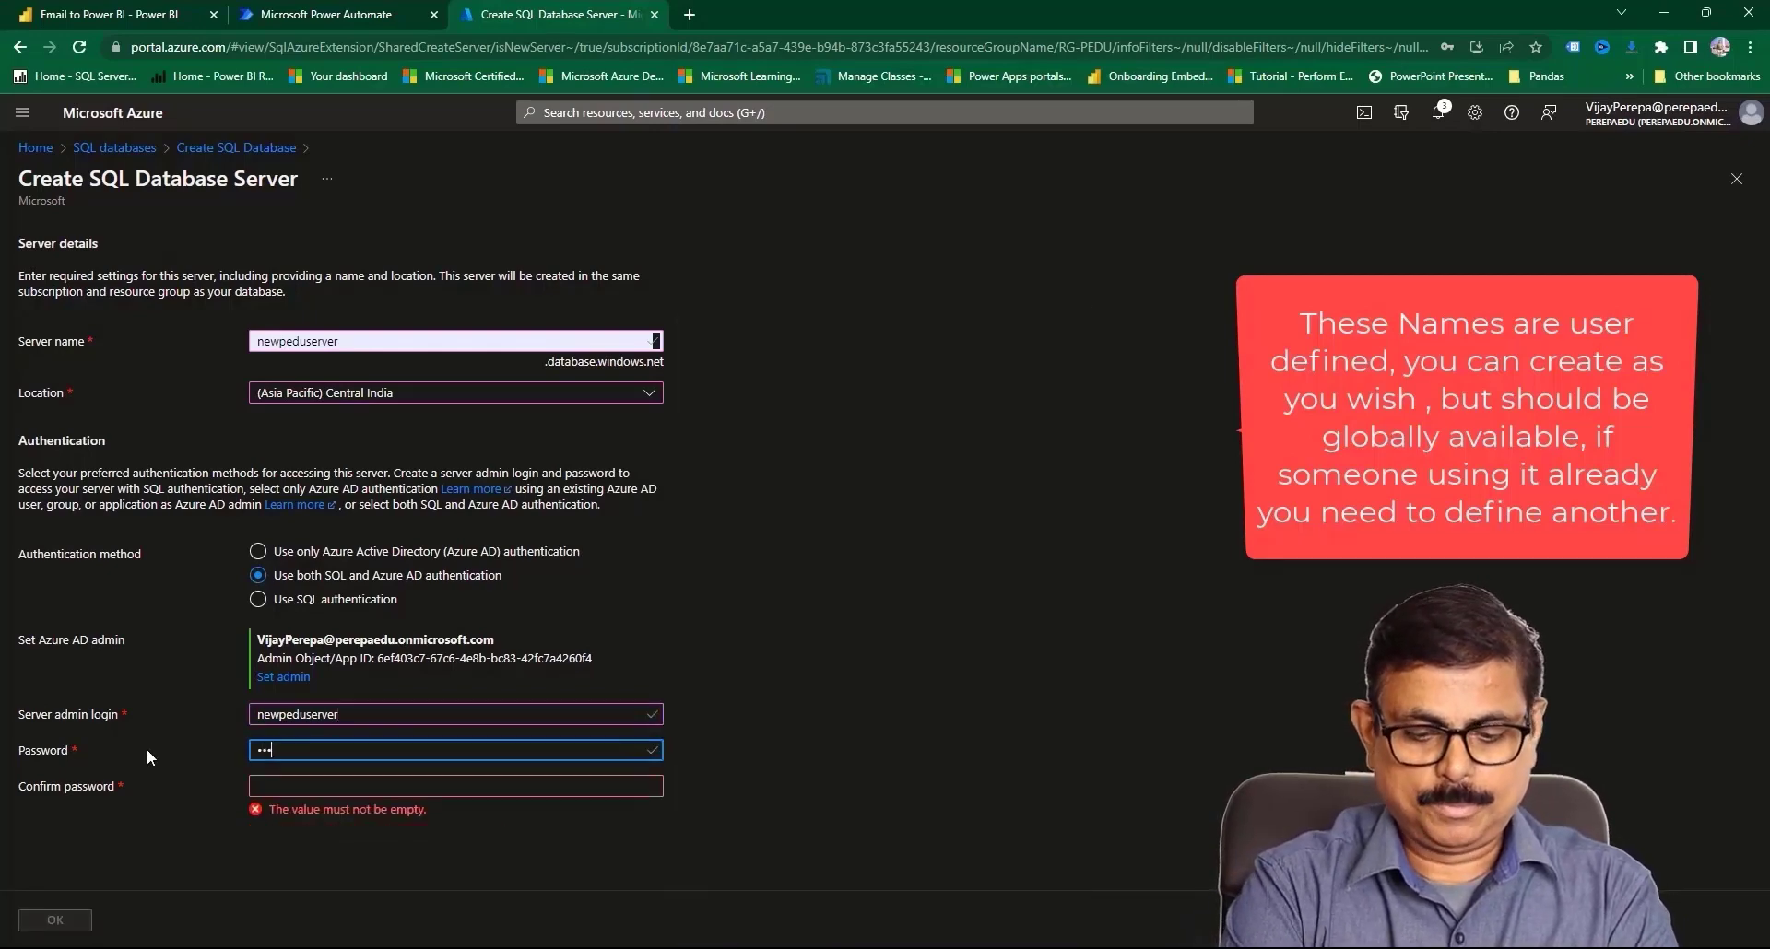
text(••••••)
key(Tab)
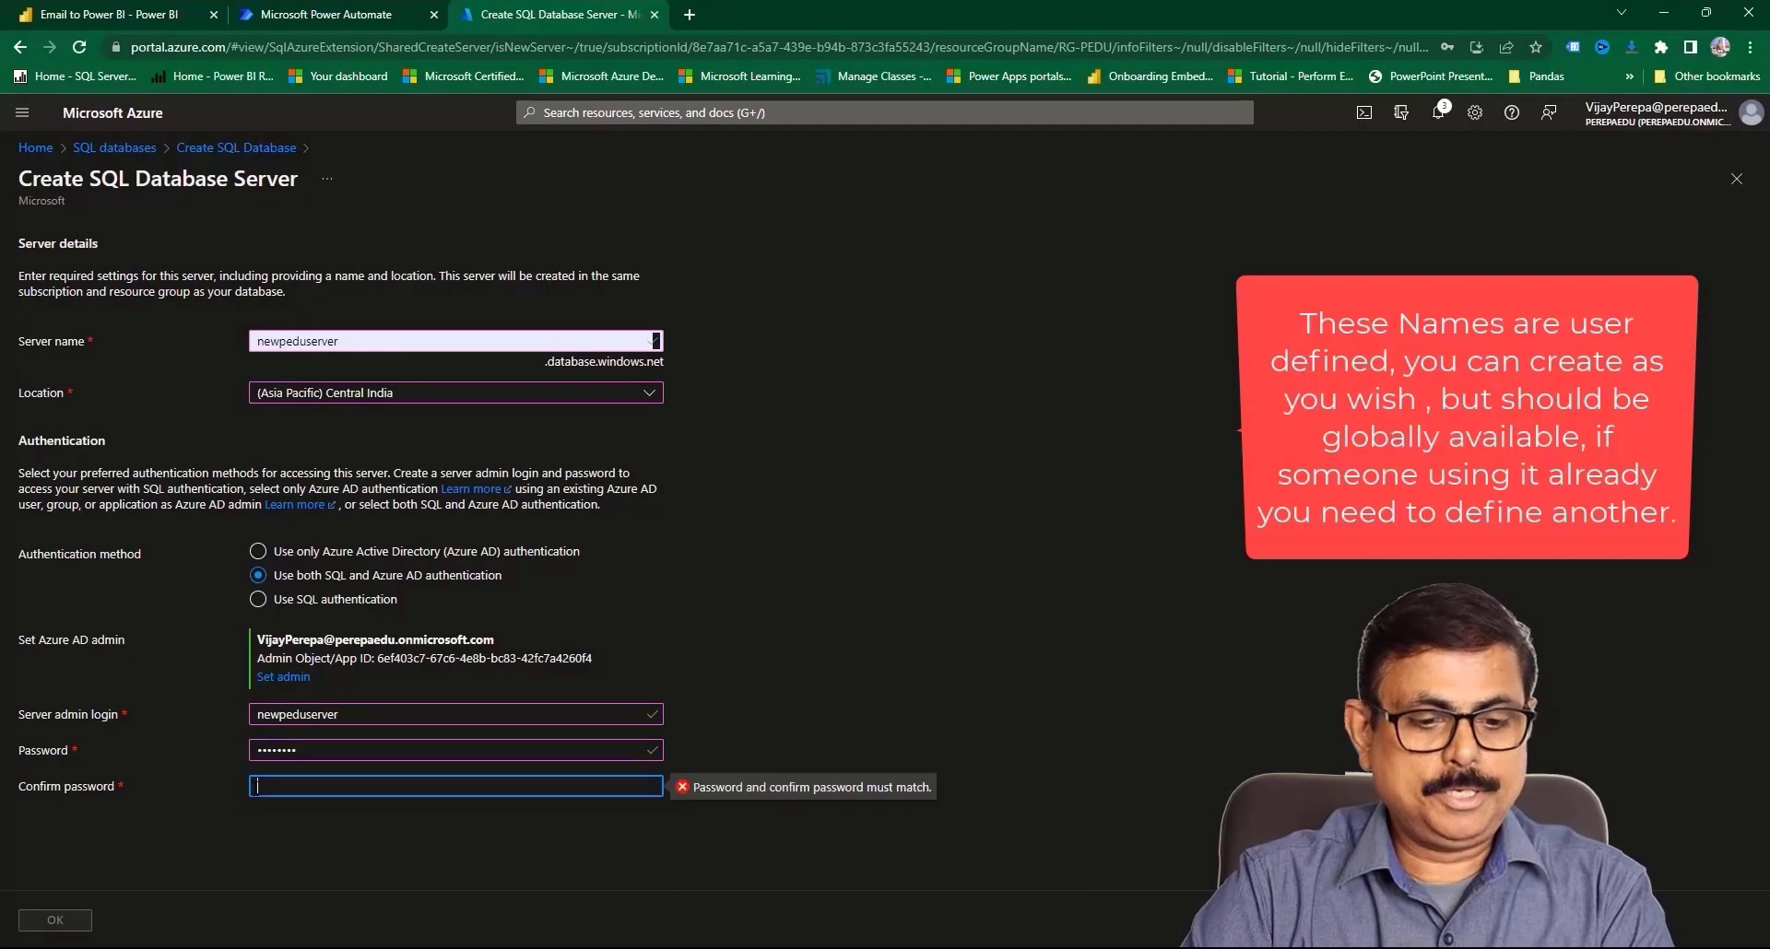
text(••••••••)
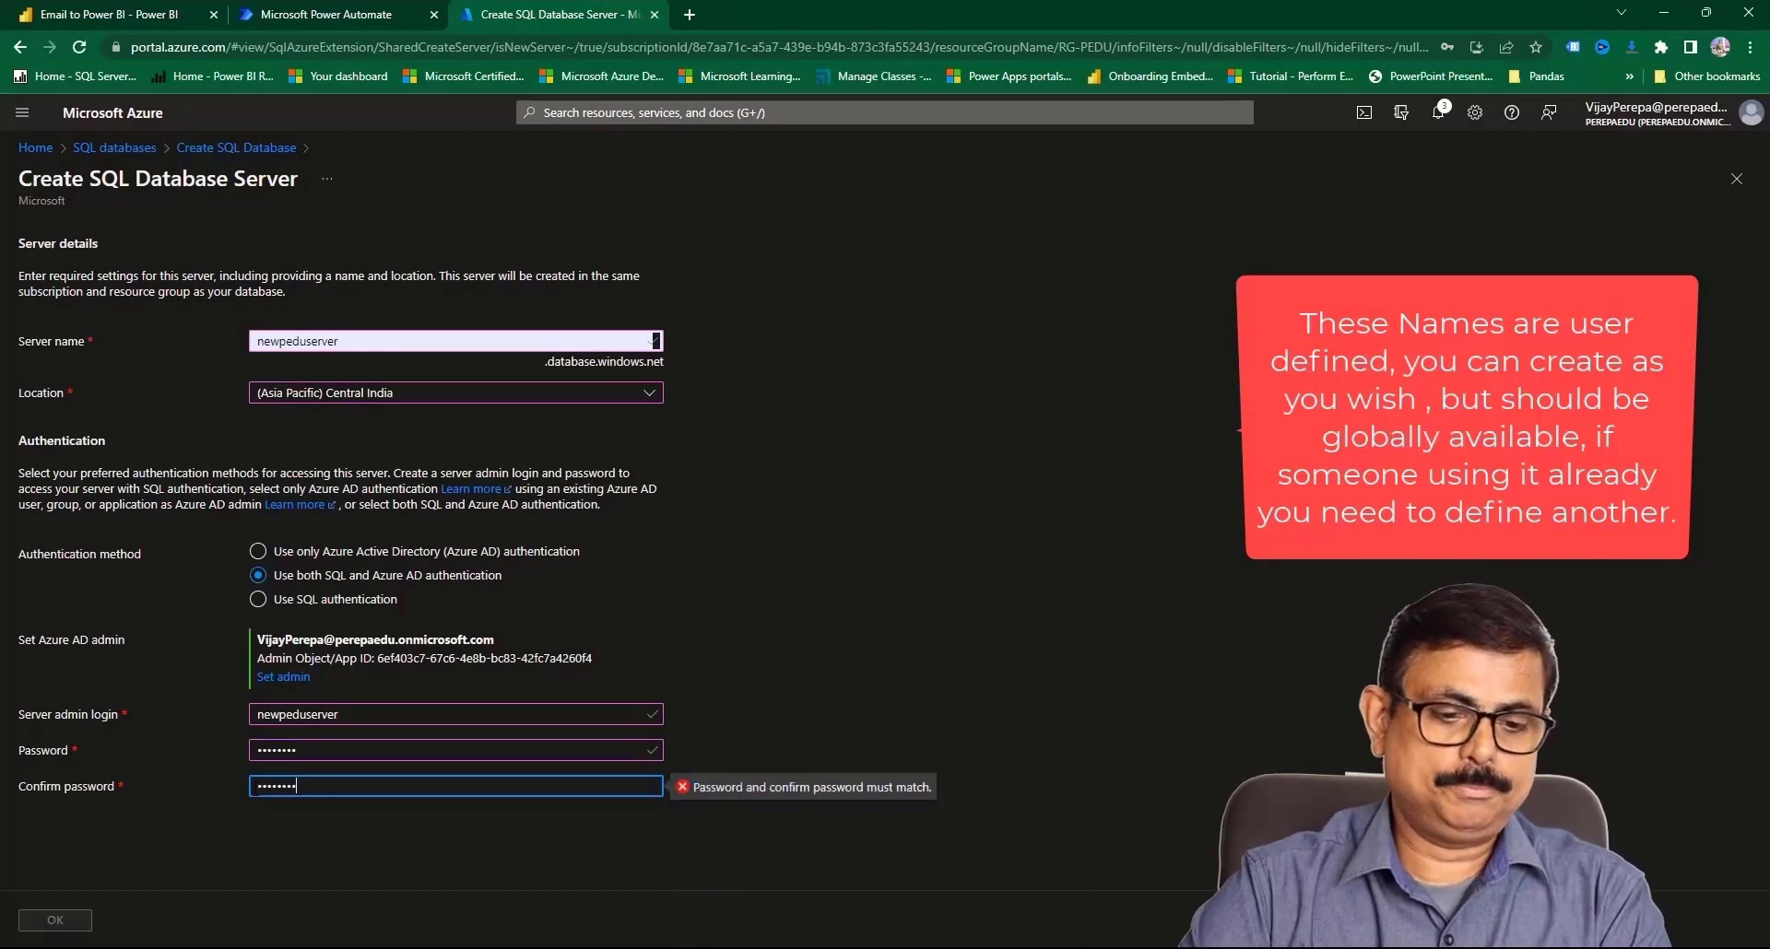
text(•)
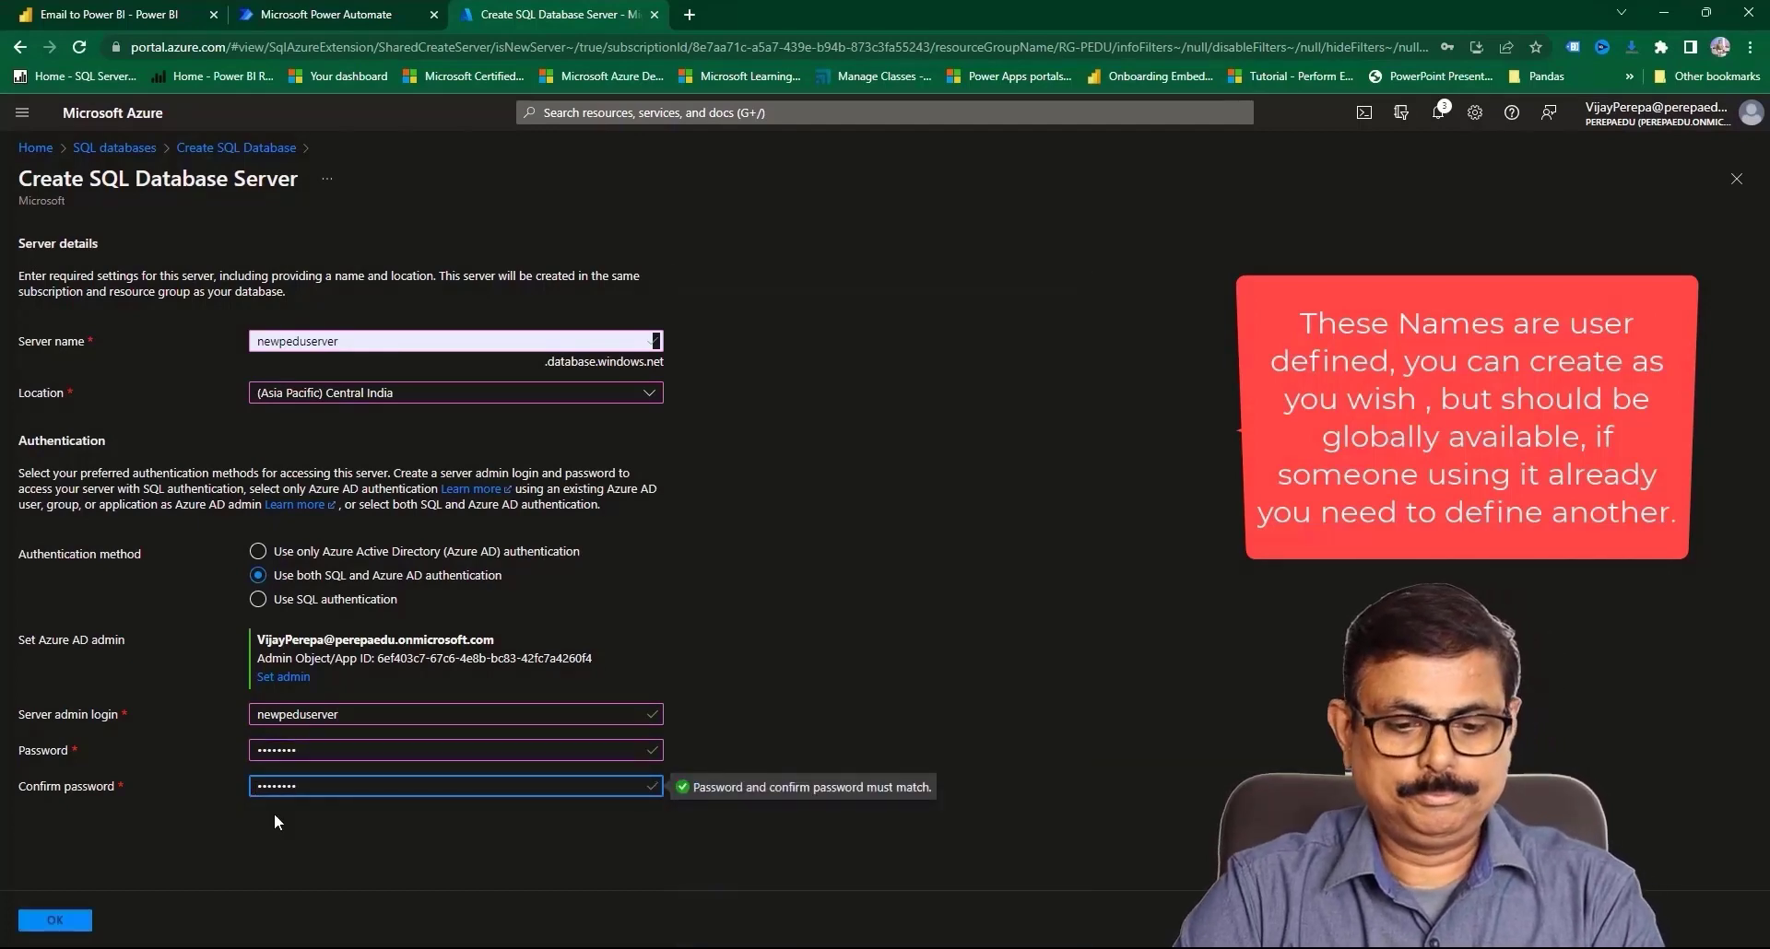
- Confirm the new server settings and continue to the database's Networking options
click(55, 921)
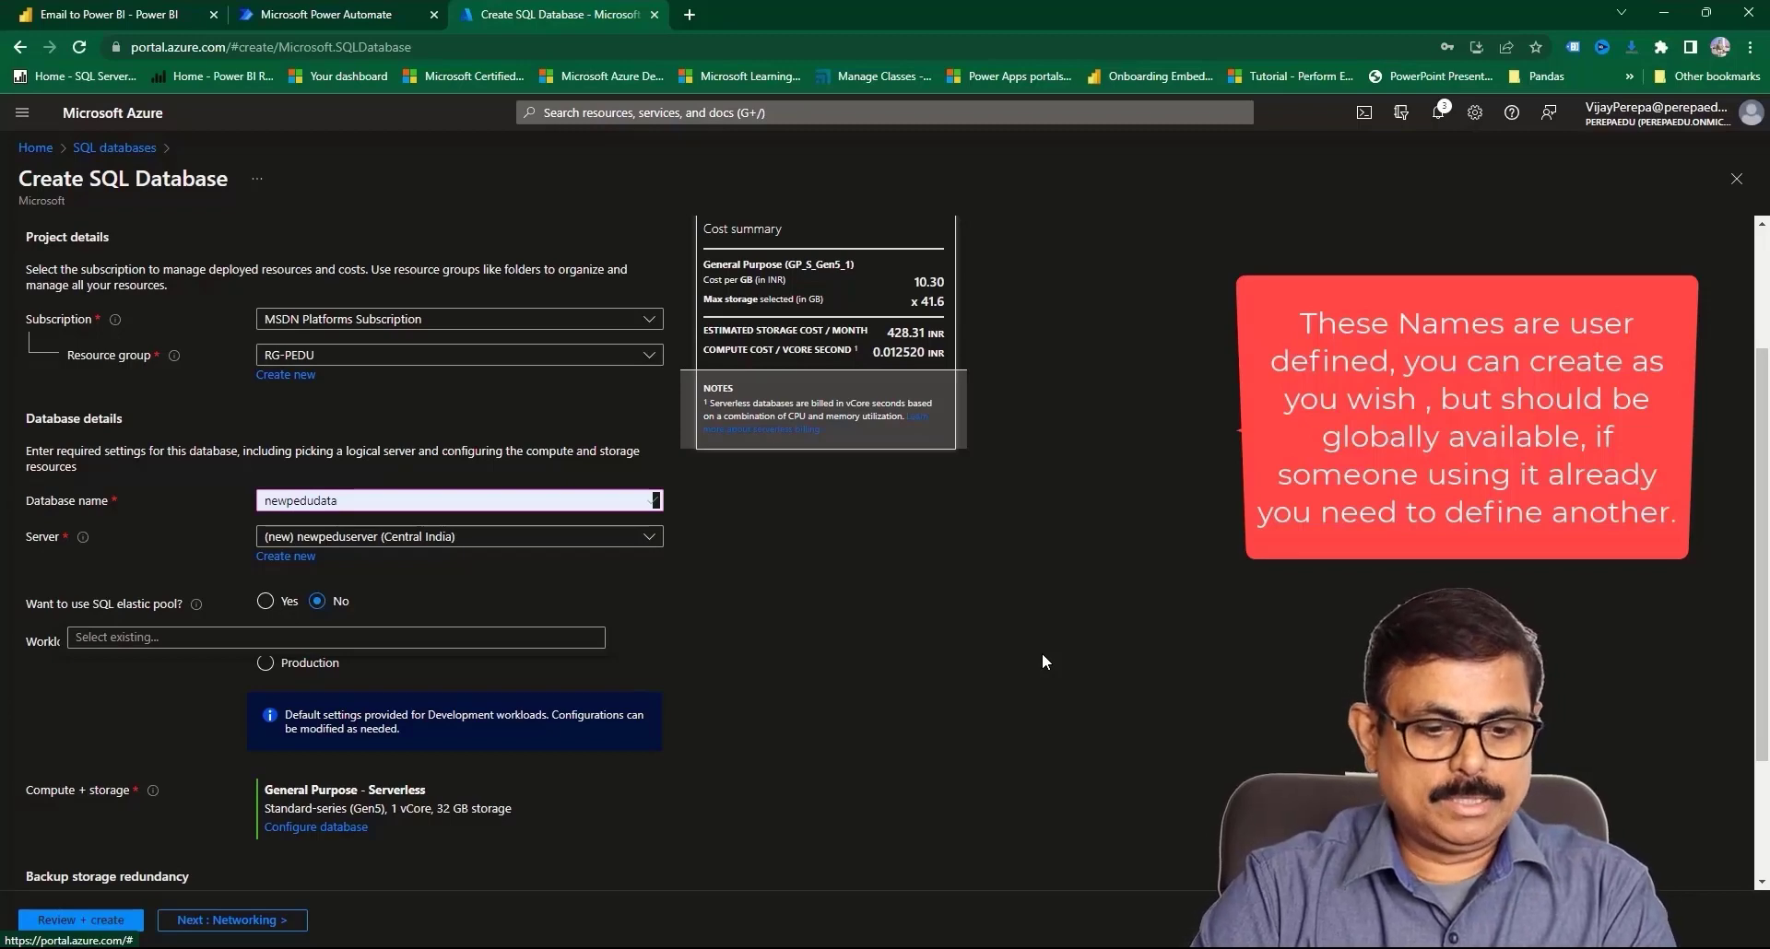
scroll(680, 756, down, 2)
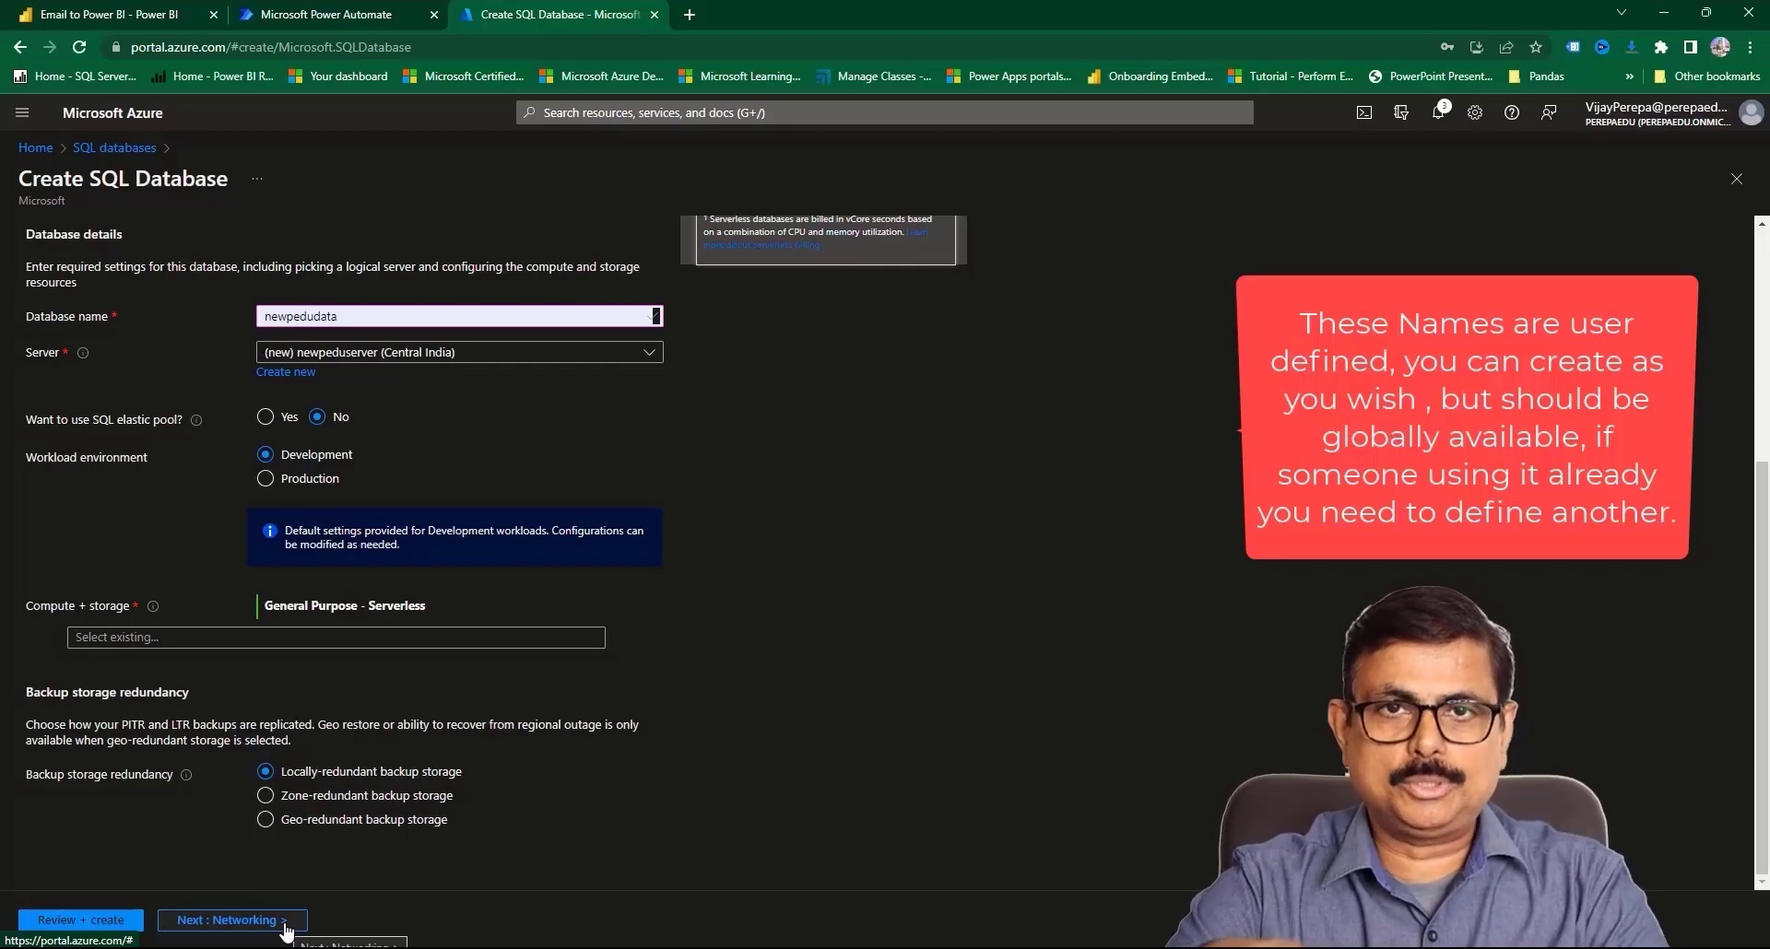
click(285, 925)
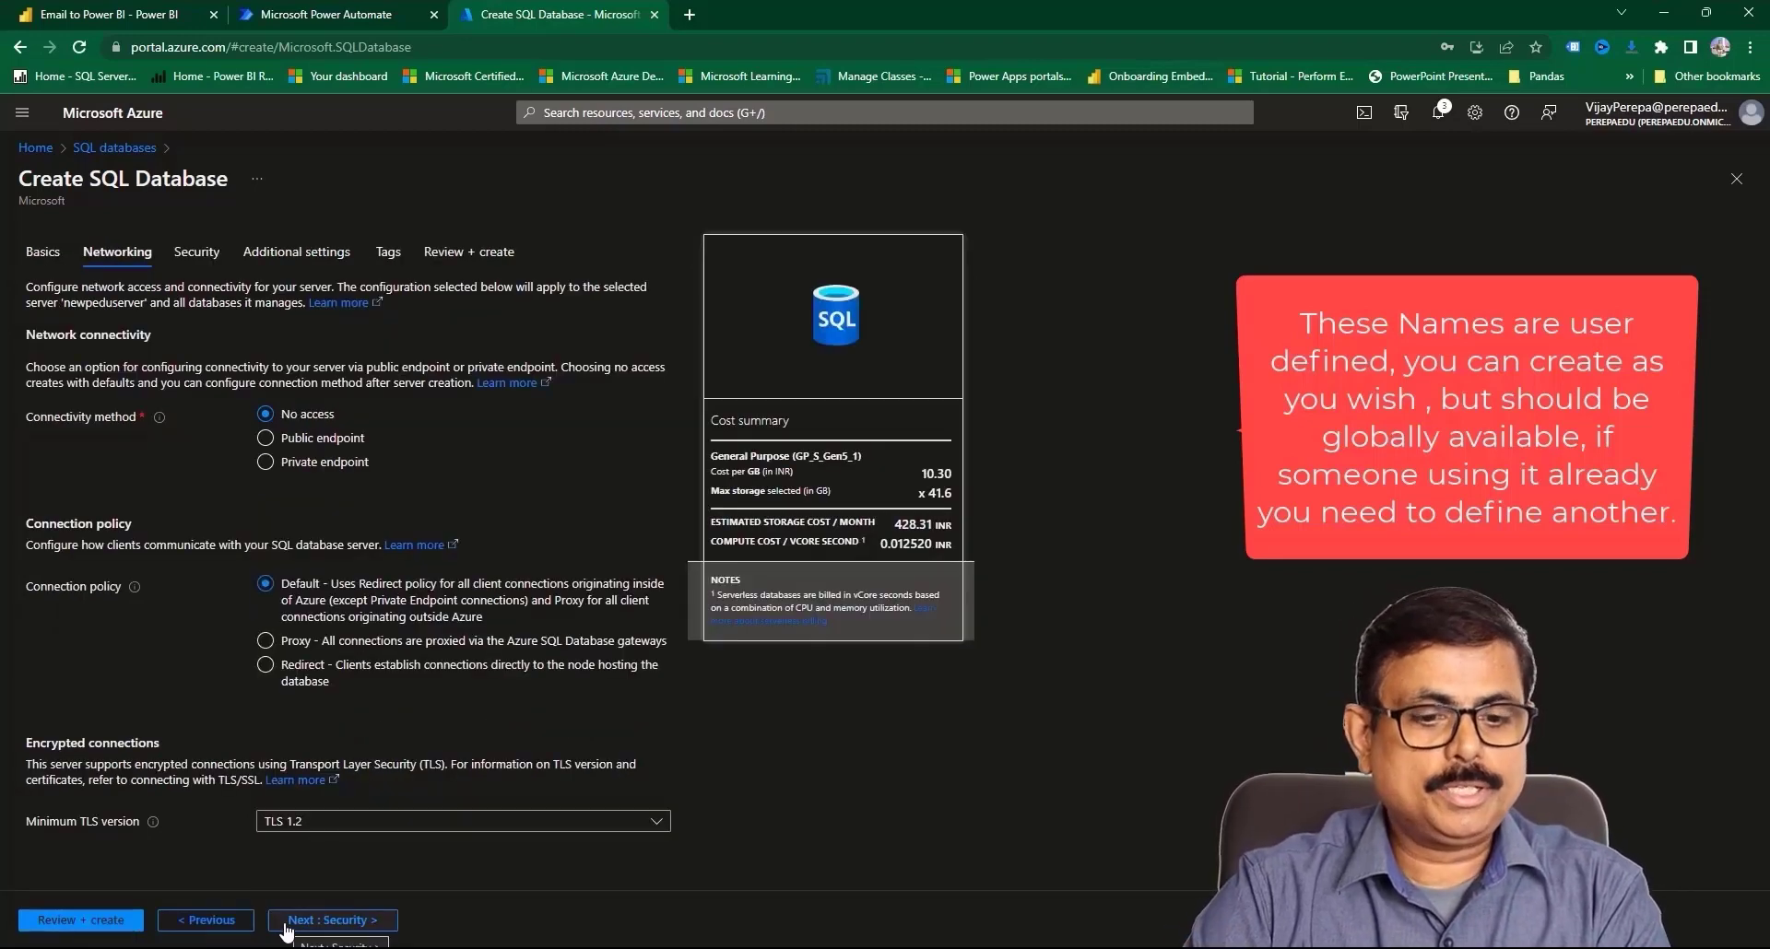
- Use a public endpoint allowing Azure services and current client IP, then create newpedudata
click(295, 440)
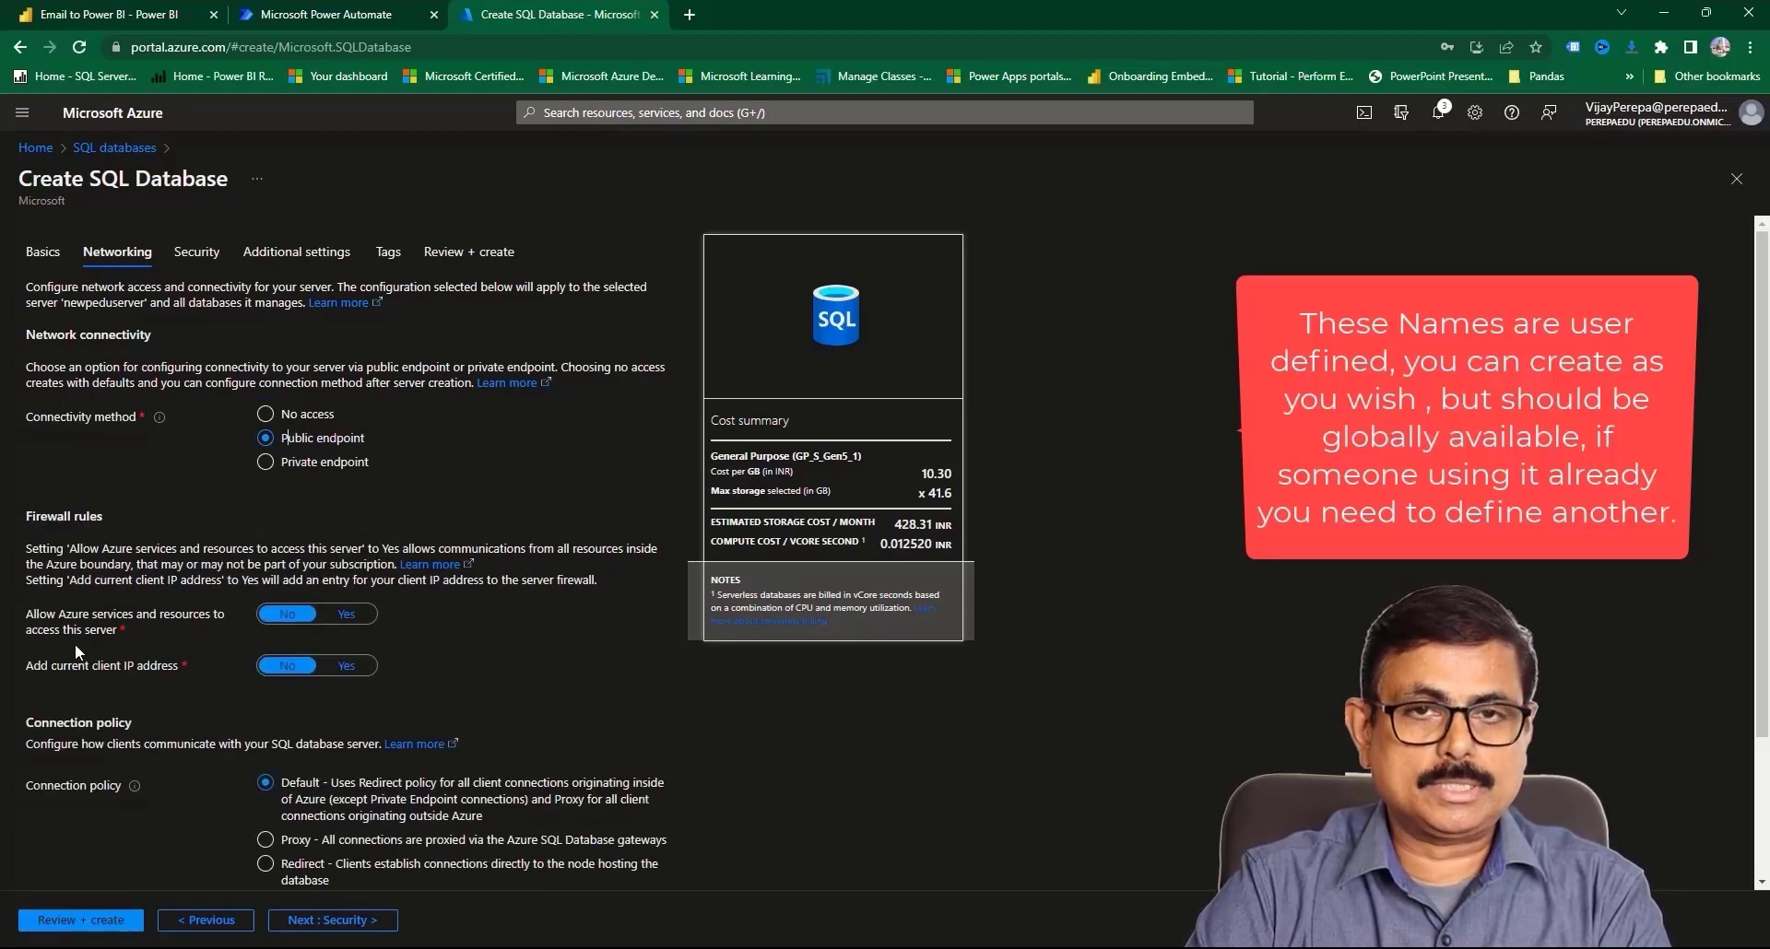
click(346, 615)
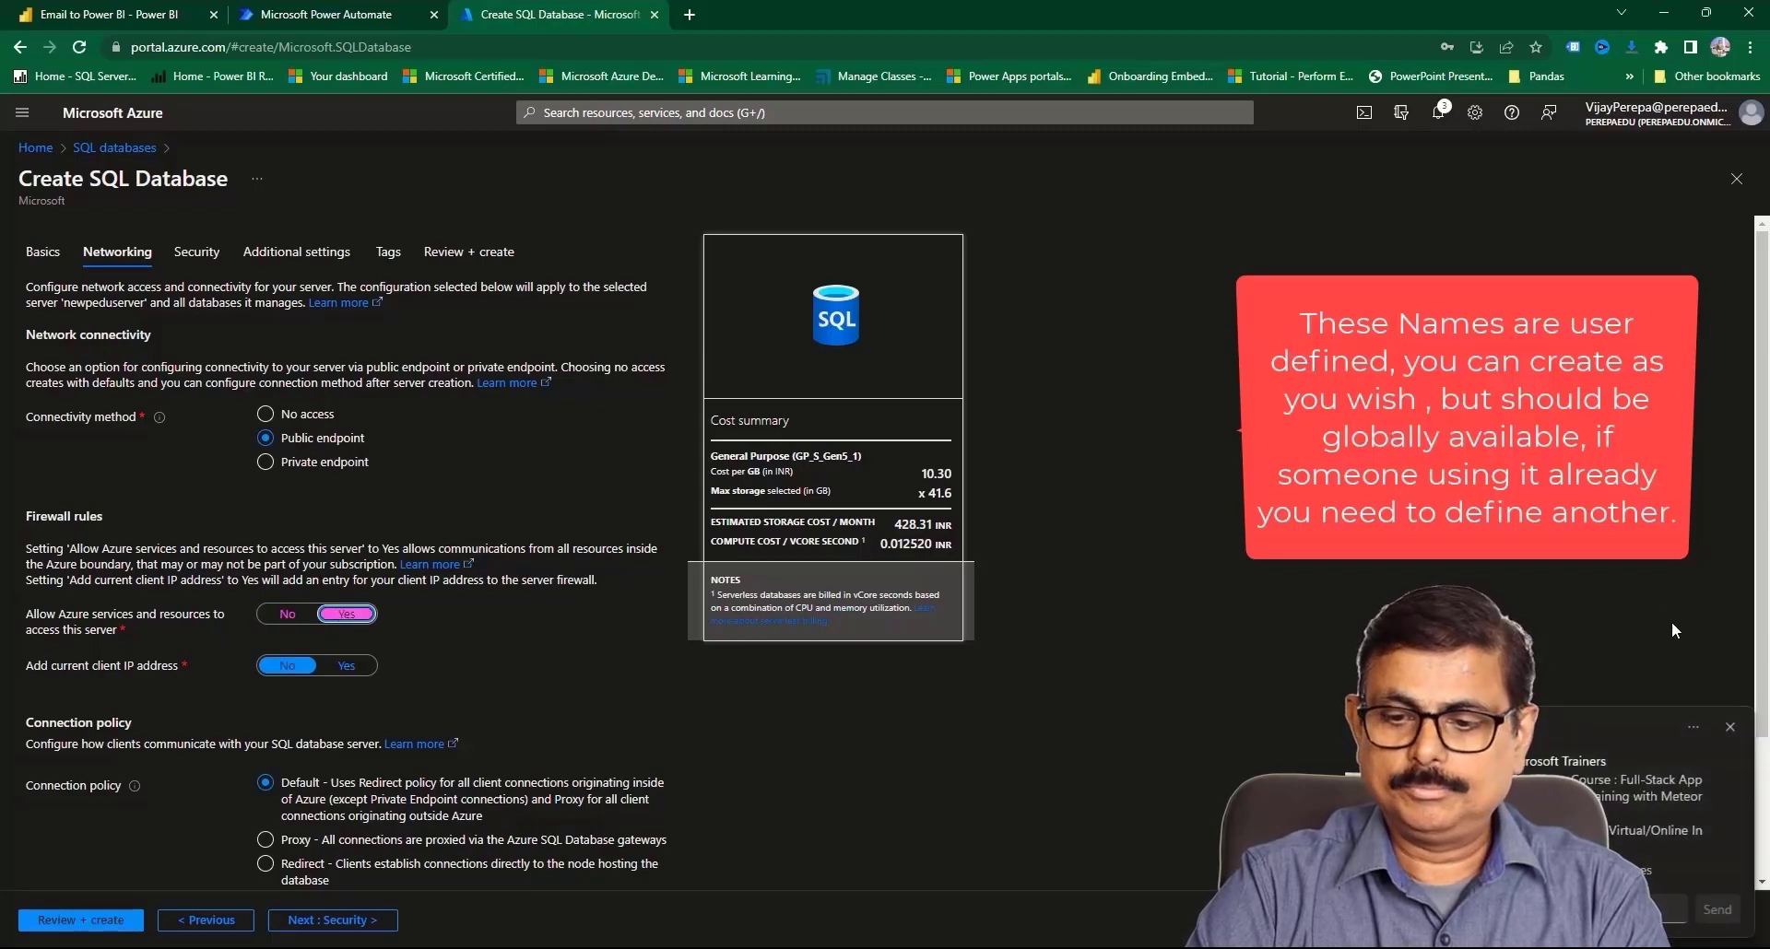
click(1732, 729)
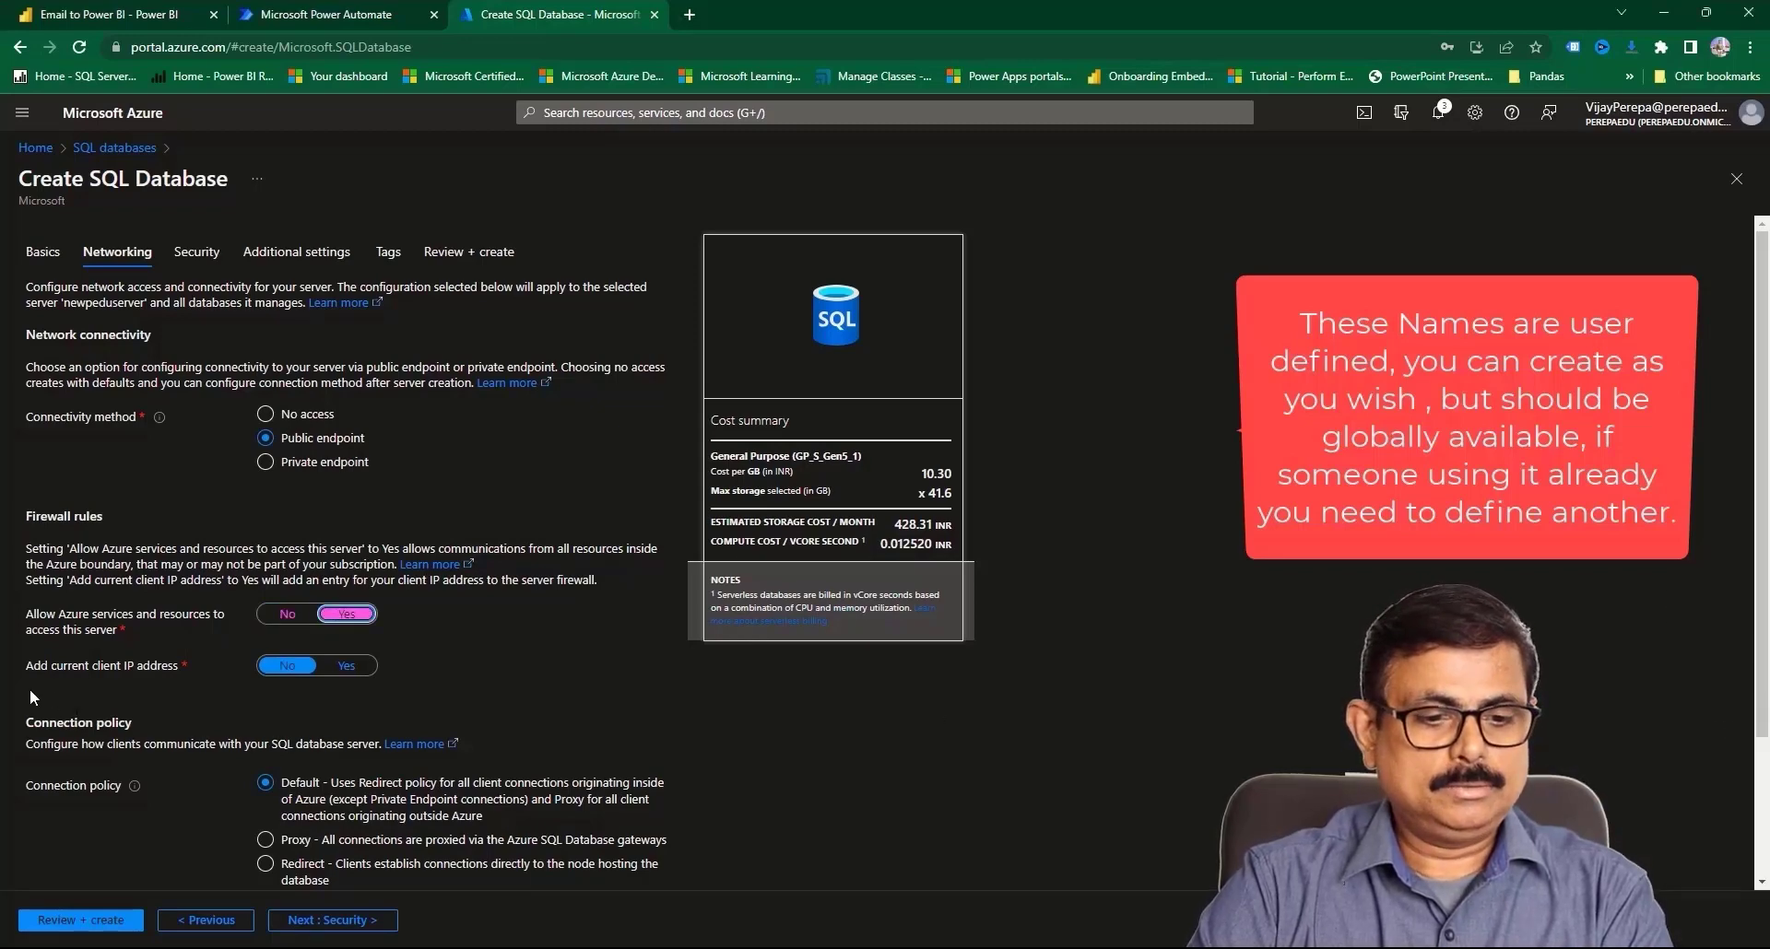
click(346, 665)
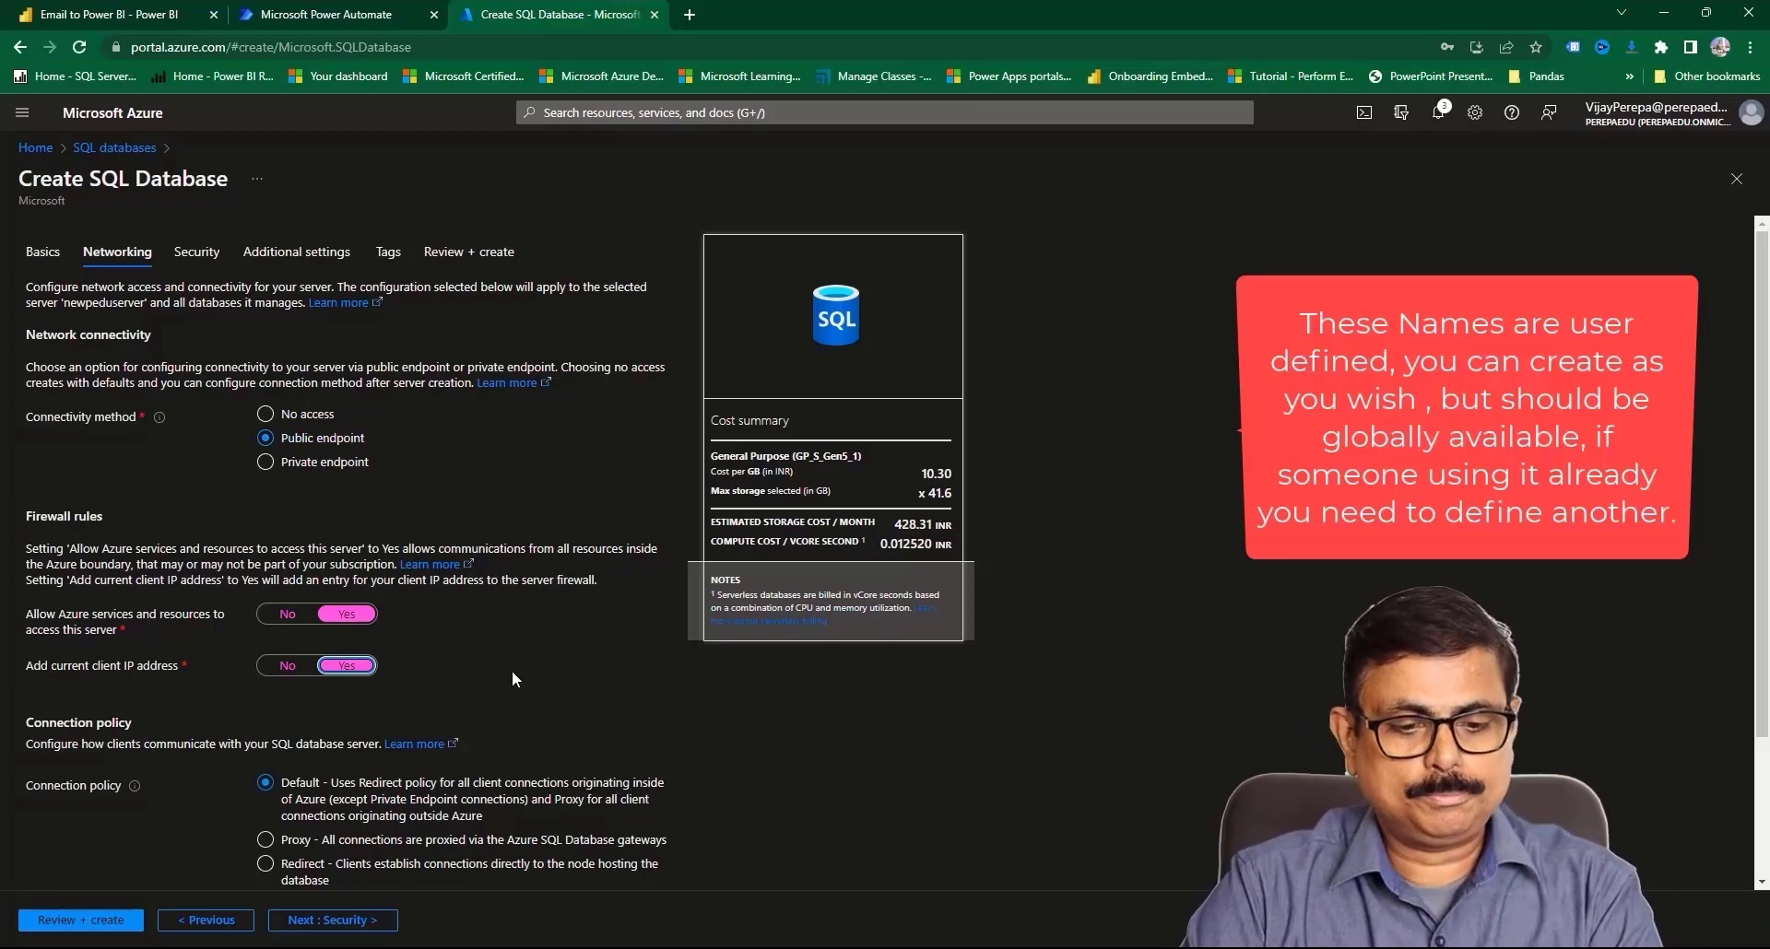
click(109, 923)
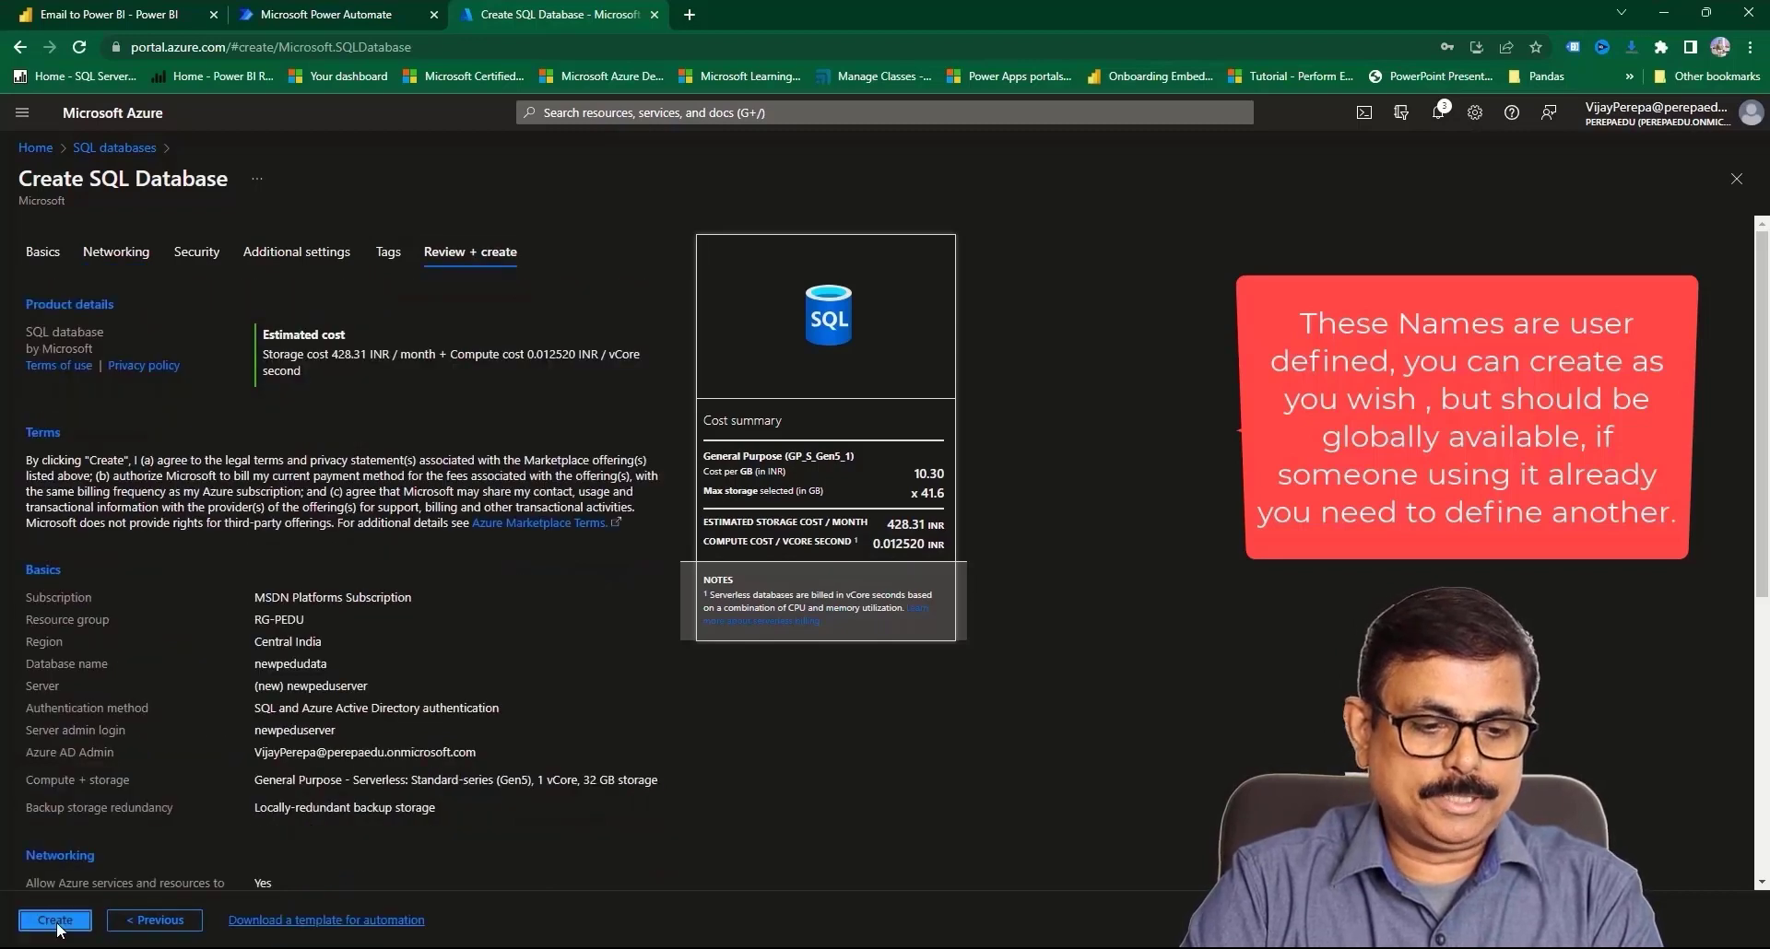
click(55, 922)
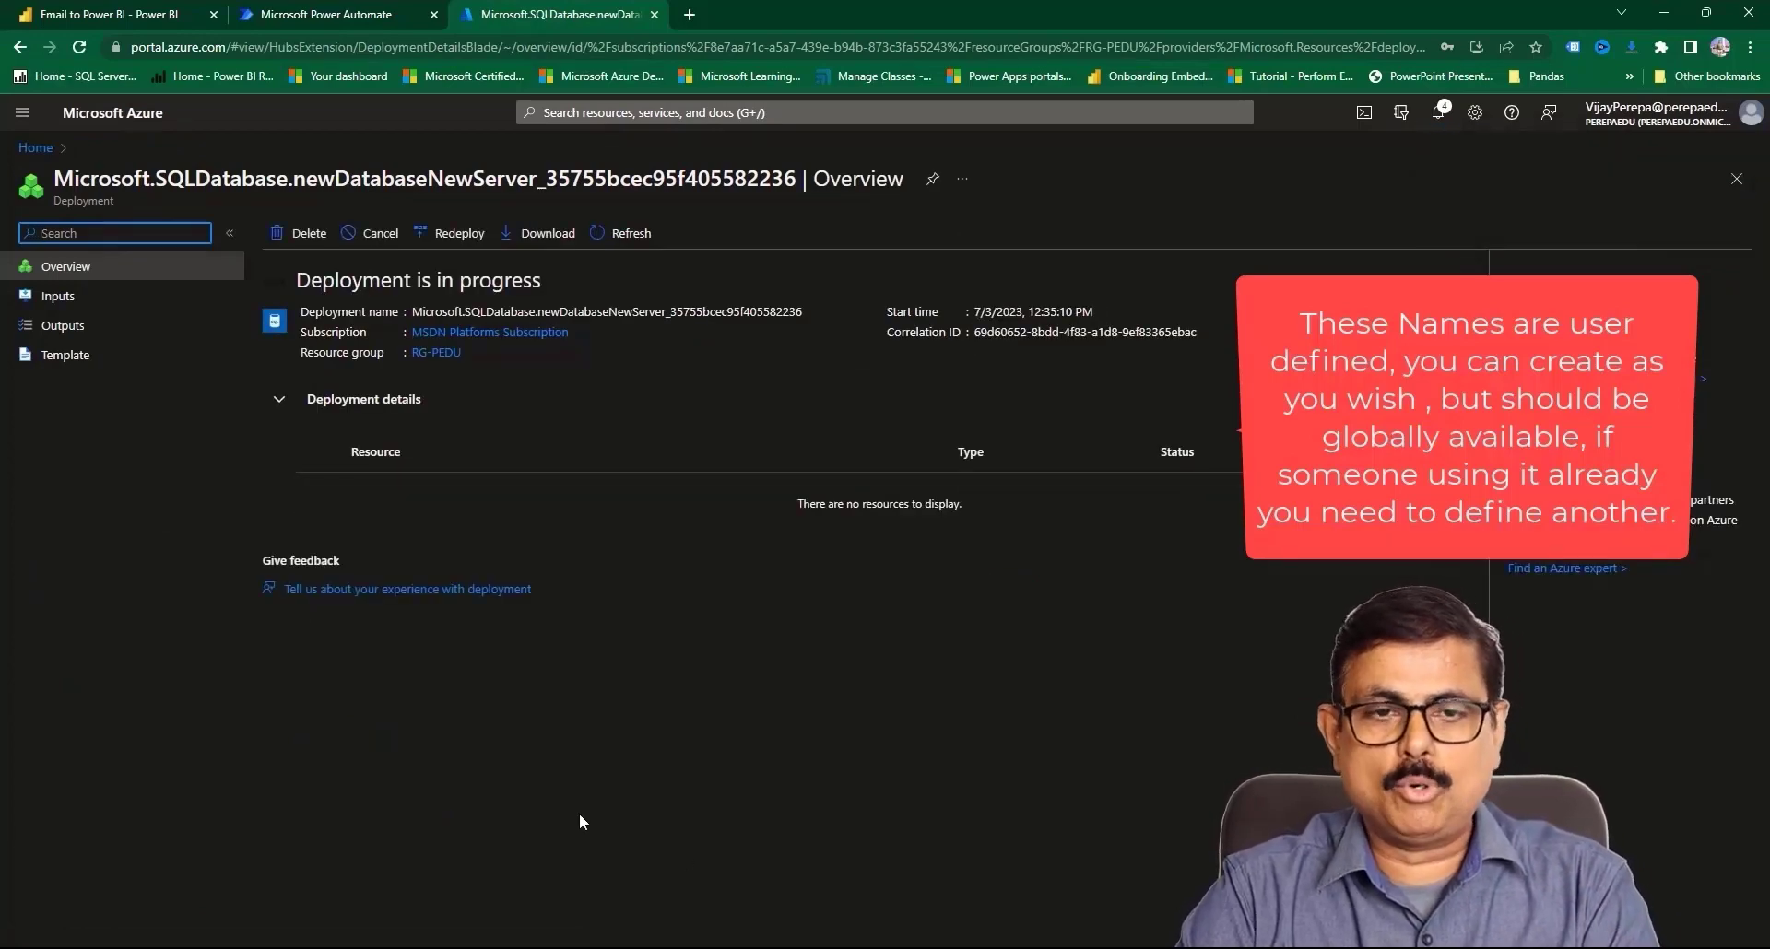
- In newpedustorage's Containers, create a new blob container named input
click(35, 147)
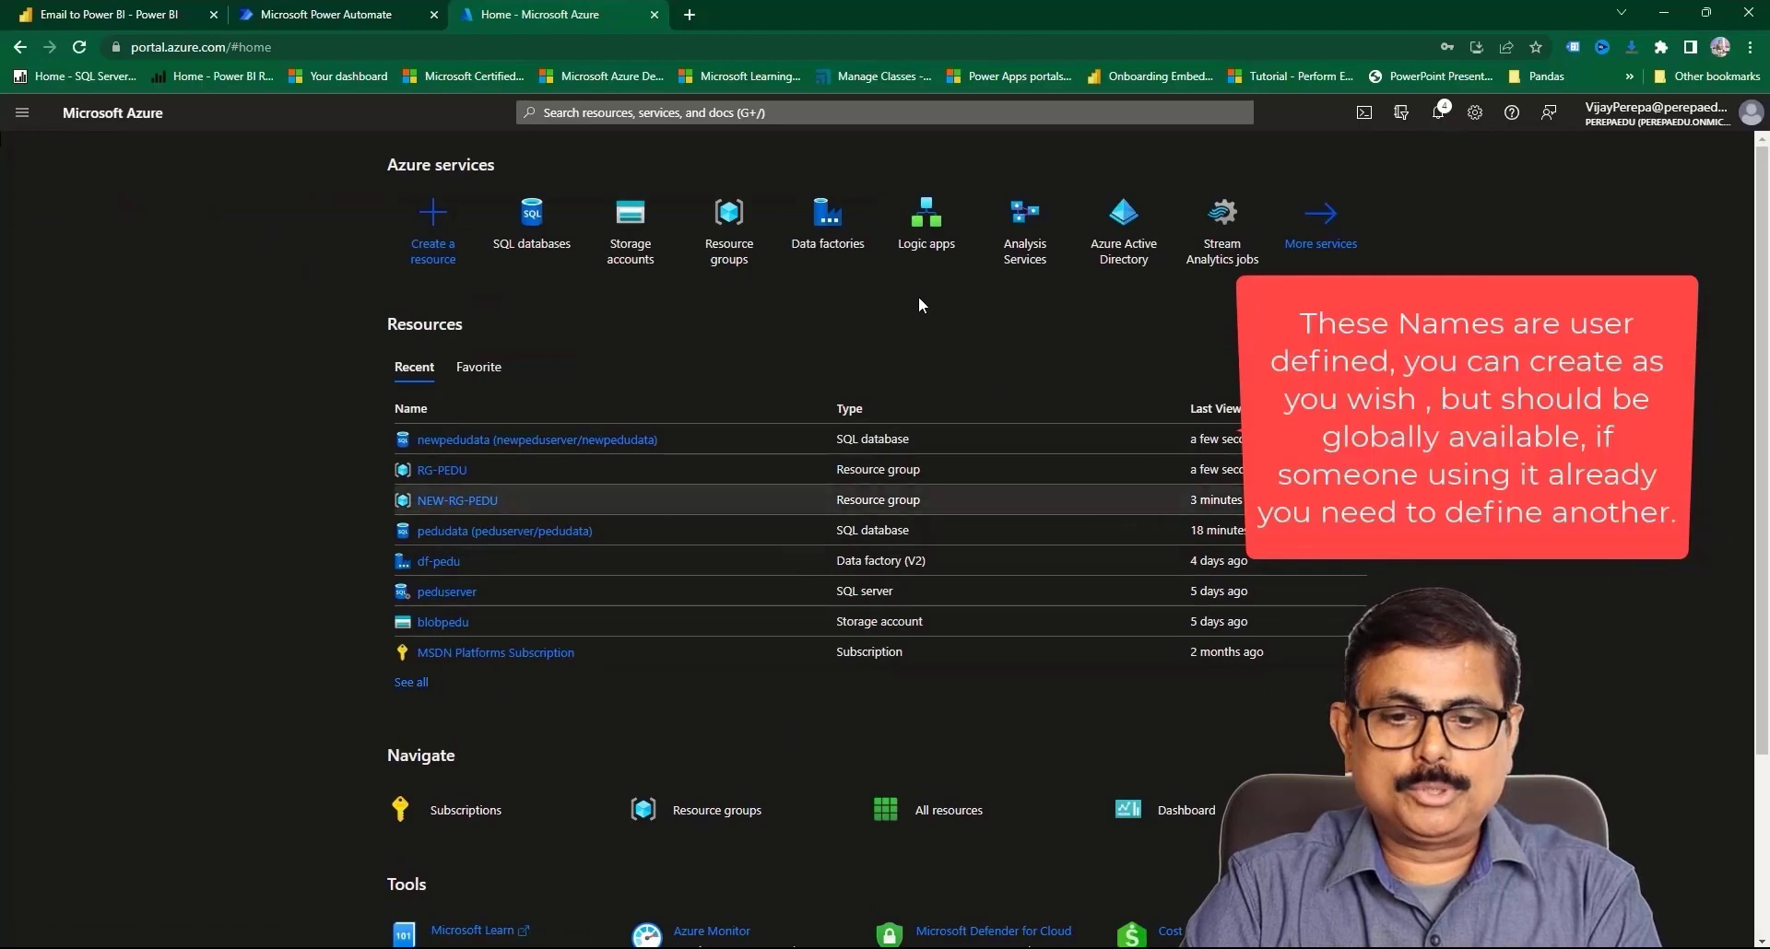
click(626, 253)
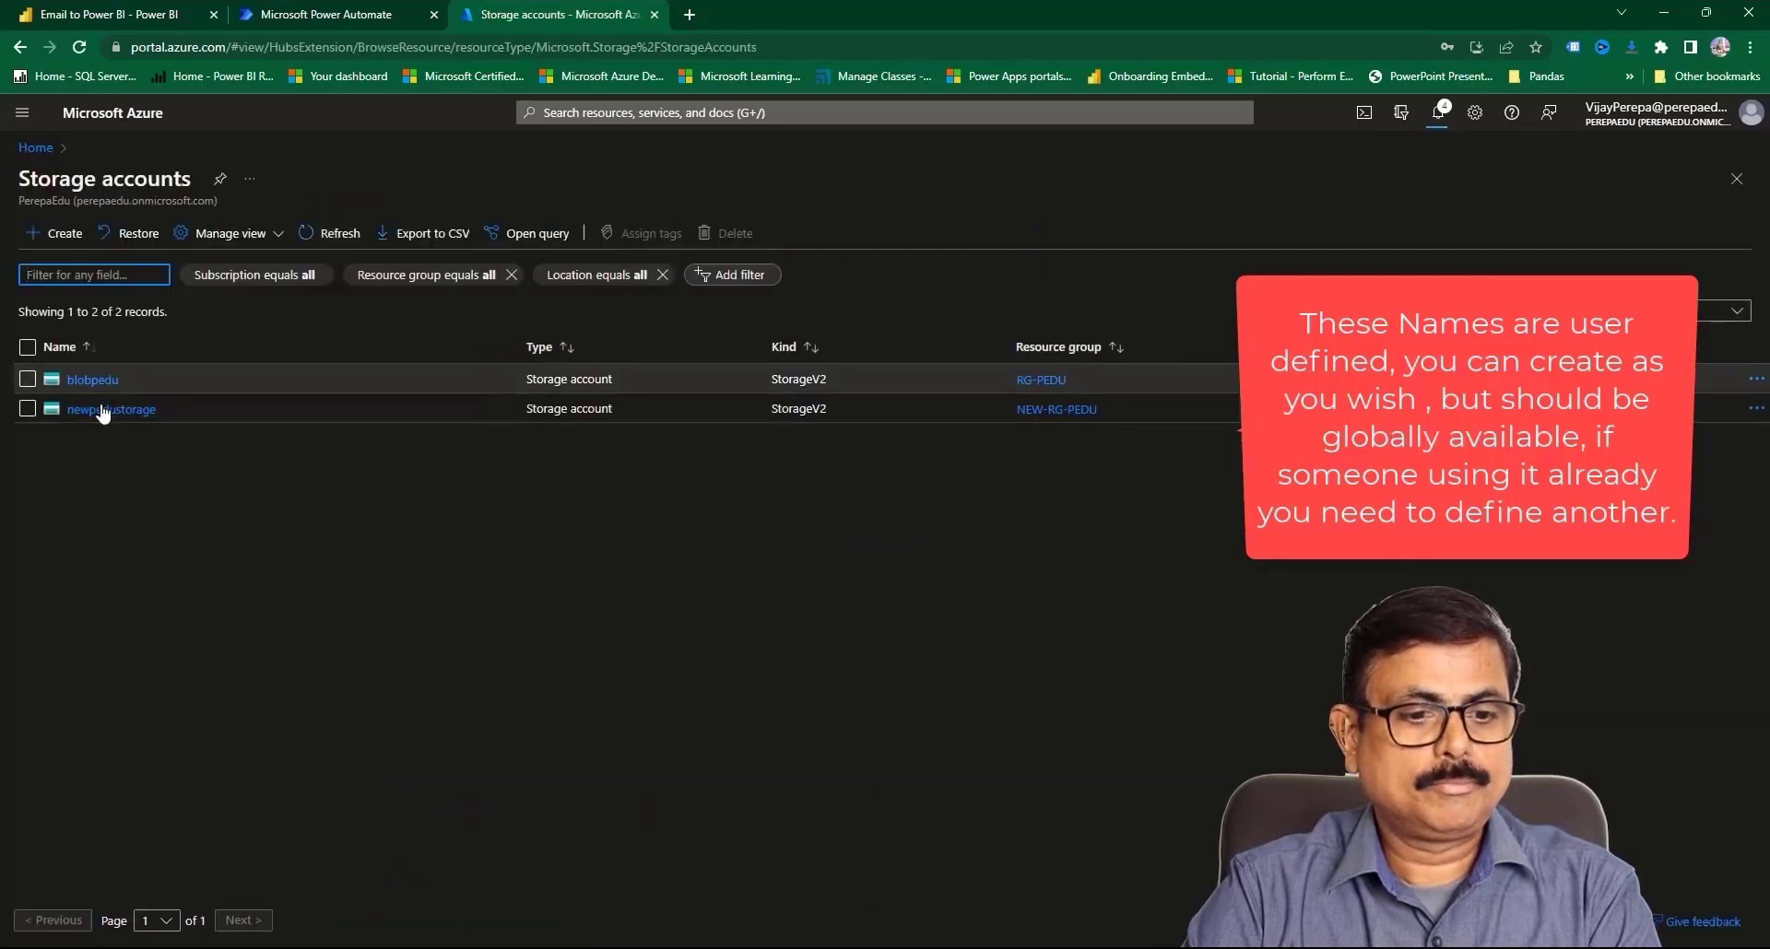
click(110, 407)
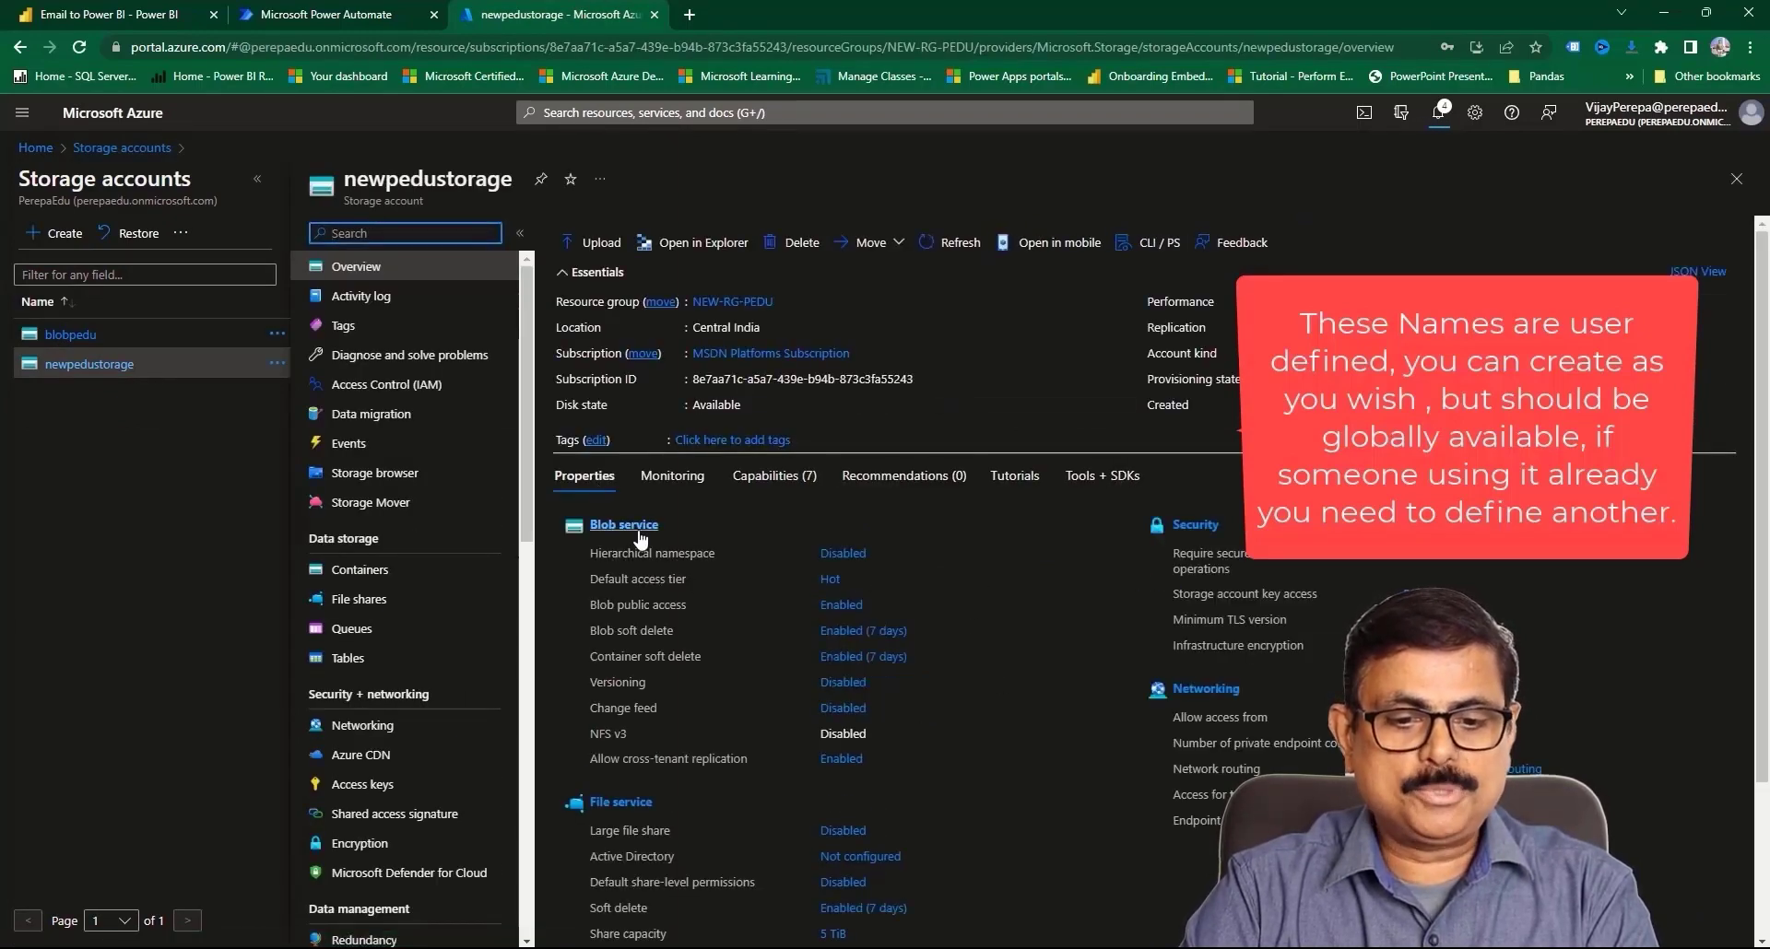
click(641, 527)
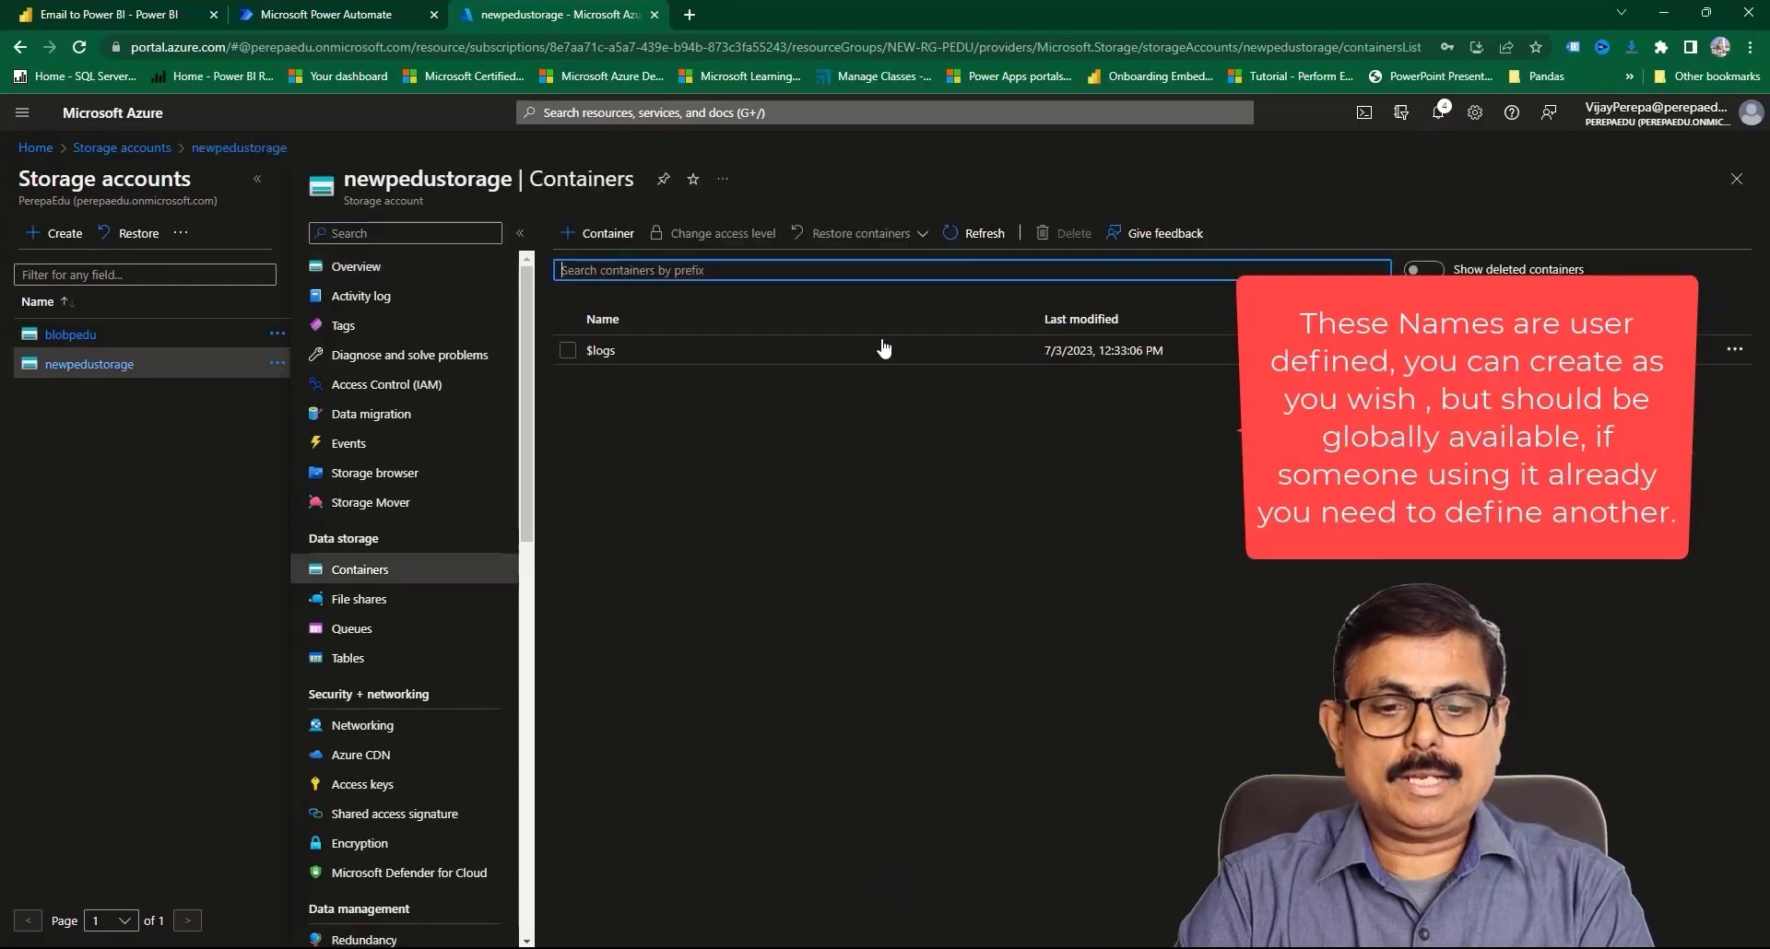
click(597, 233)
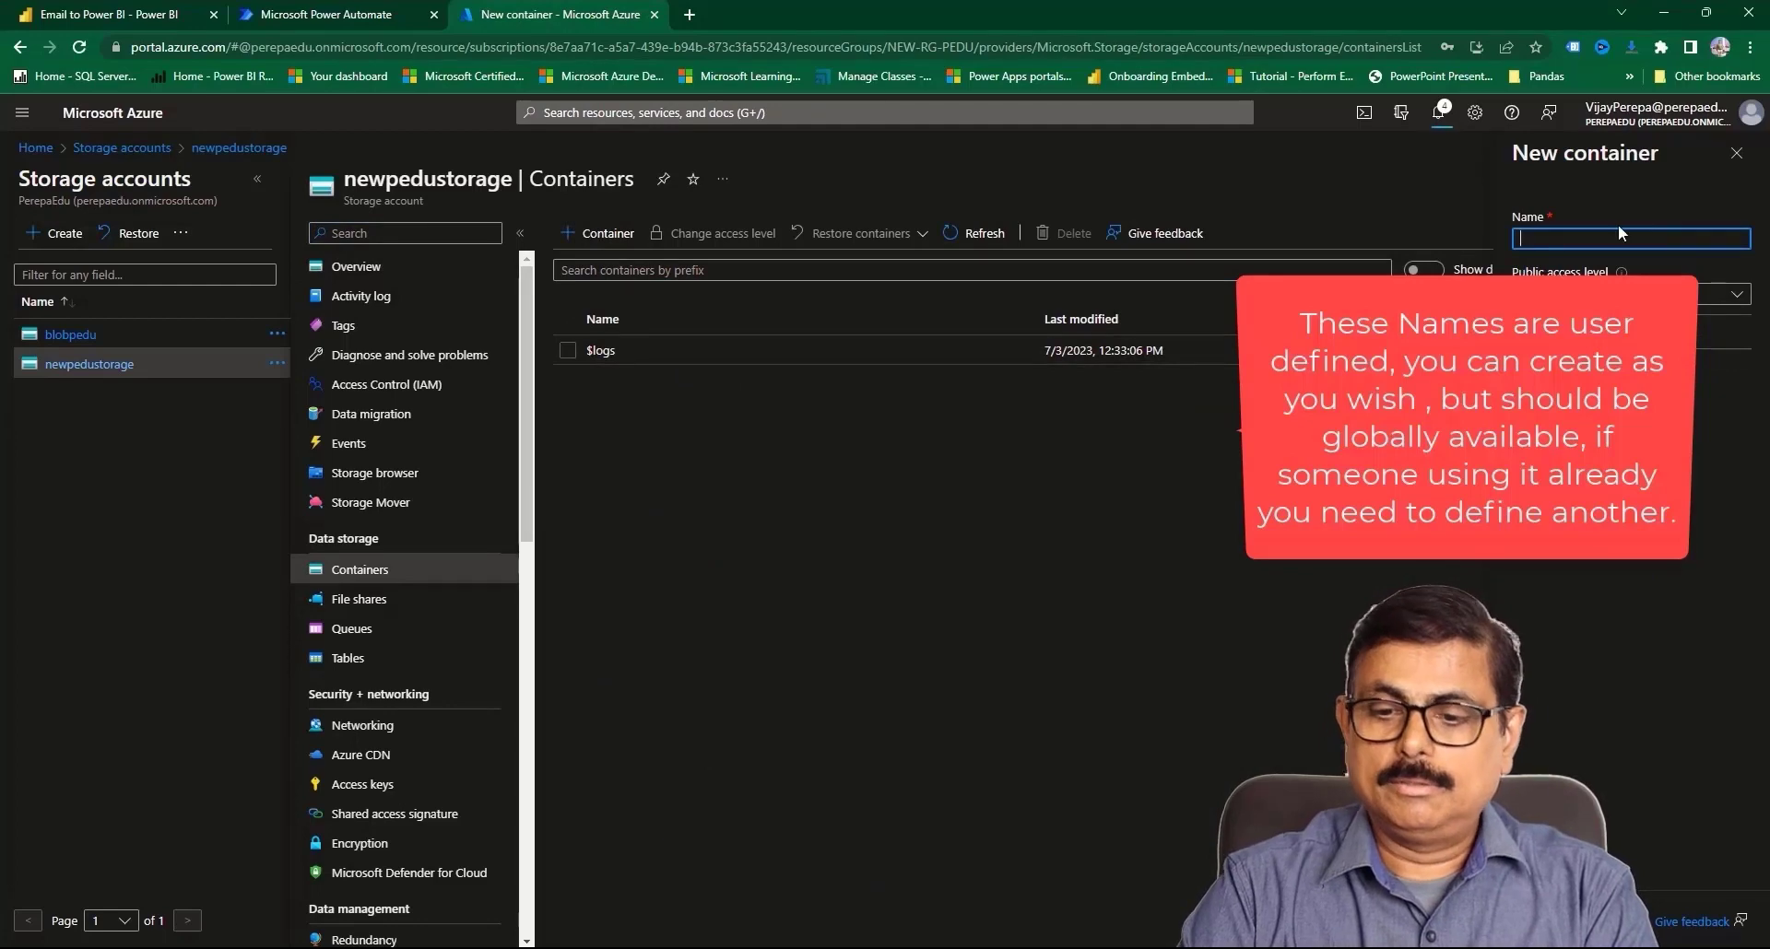
text(input)
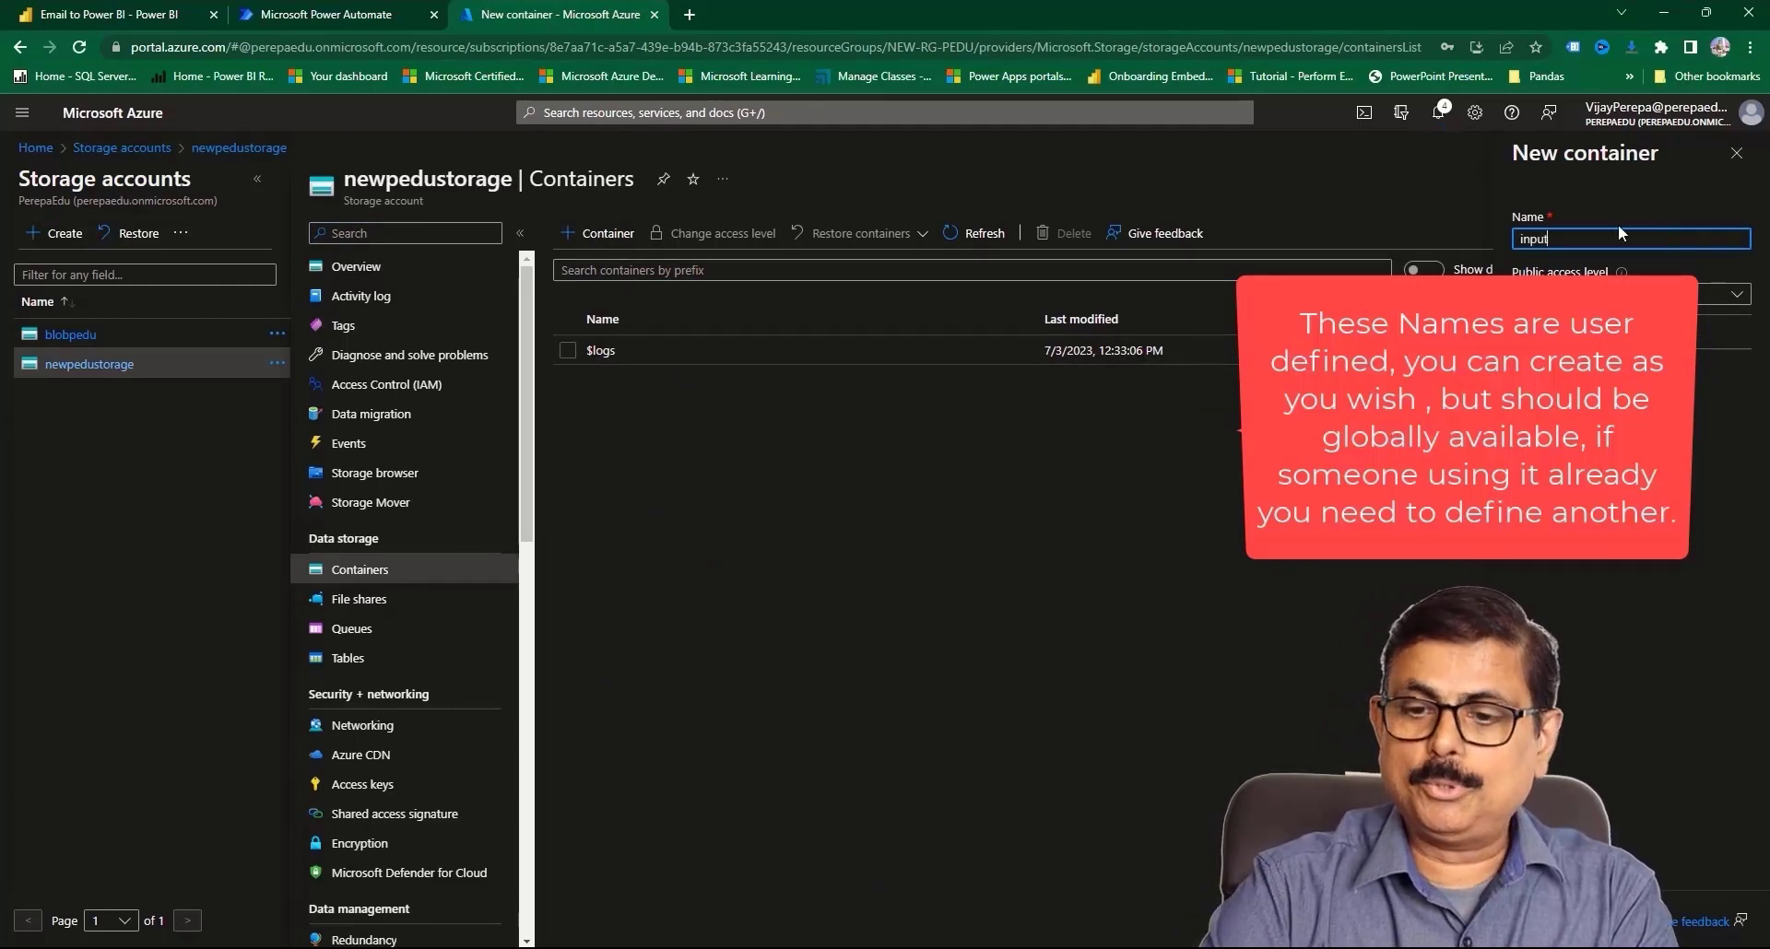
click(1544, 921)
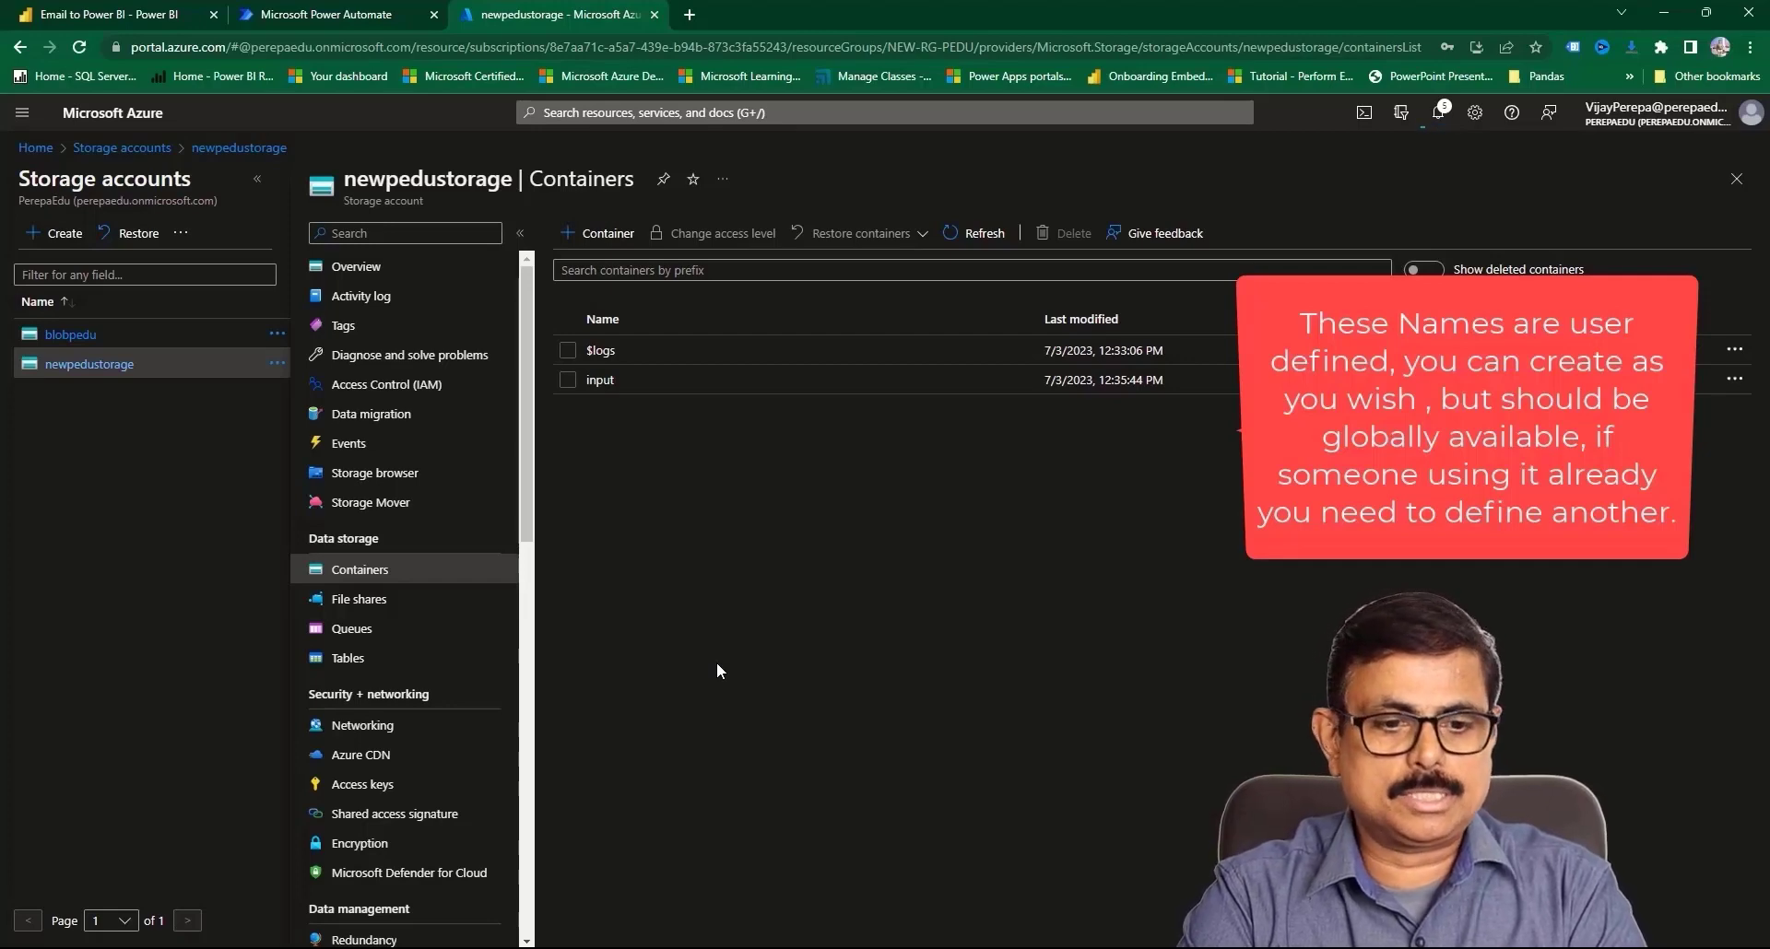
- Start a role assignment on newpedustorage and choose the Storage Blob Data Contributor role
click(392, 394)
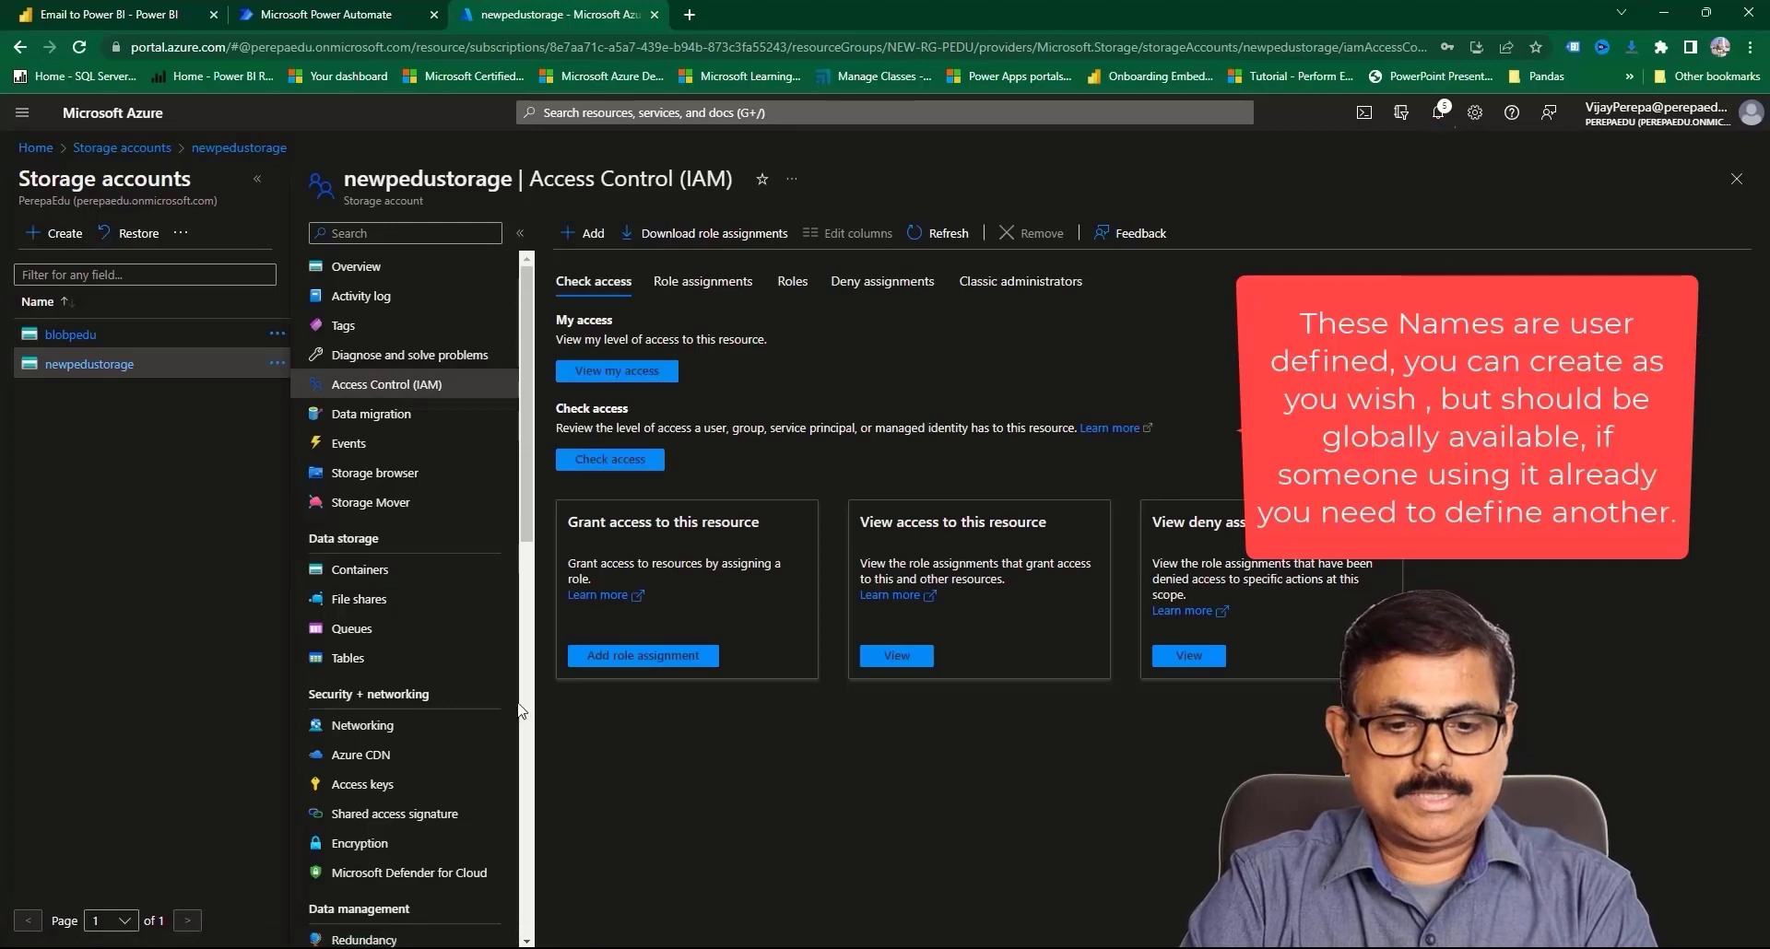
click(621, 660)
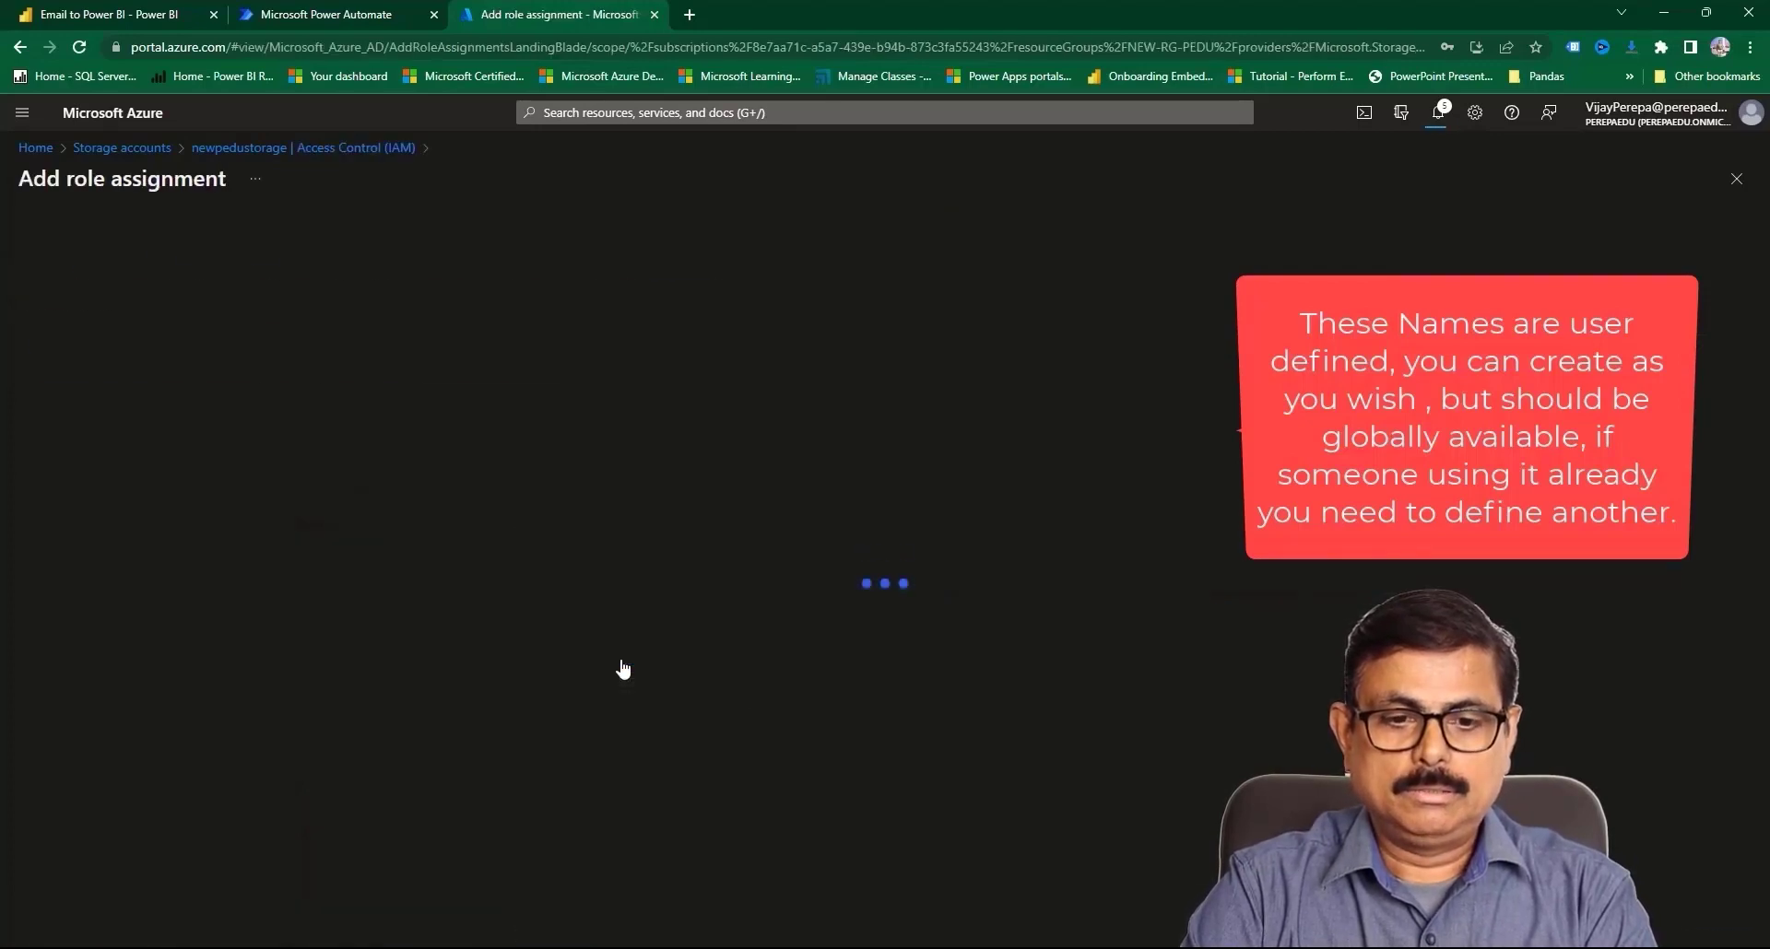
click(244, 424)
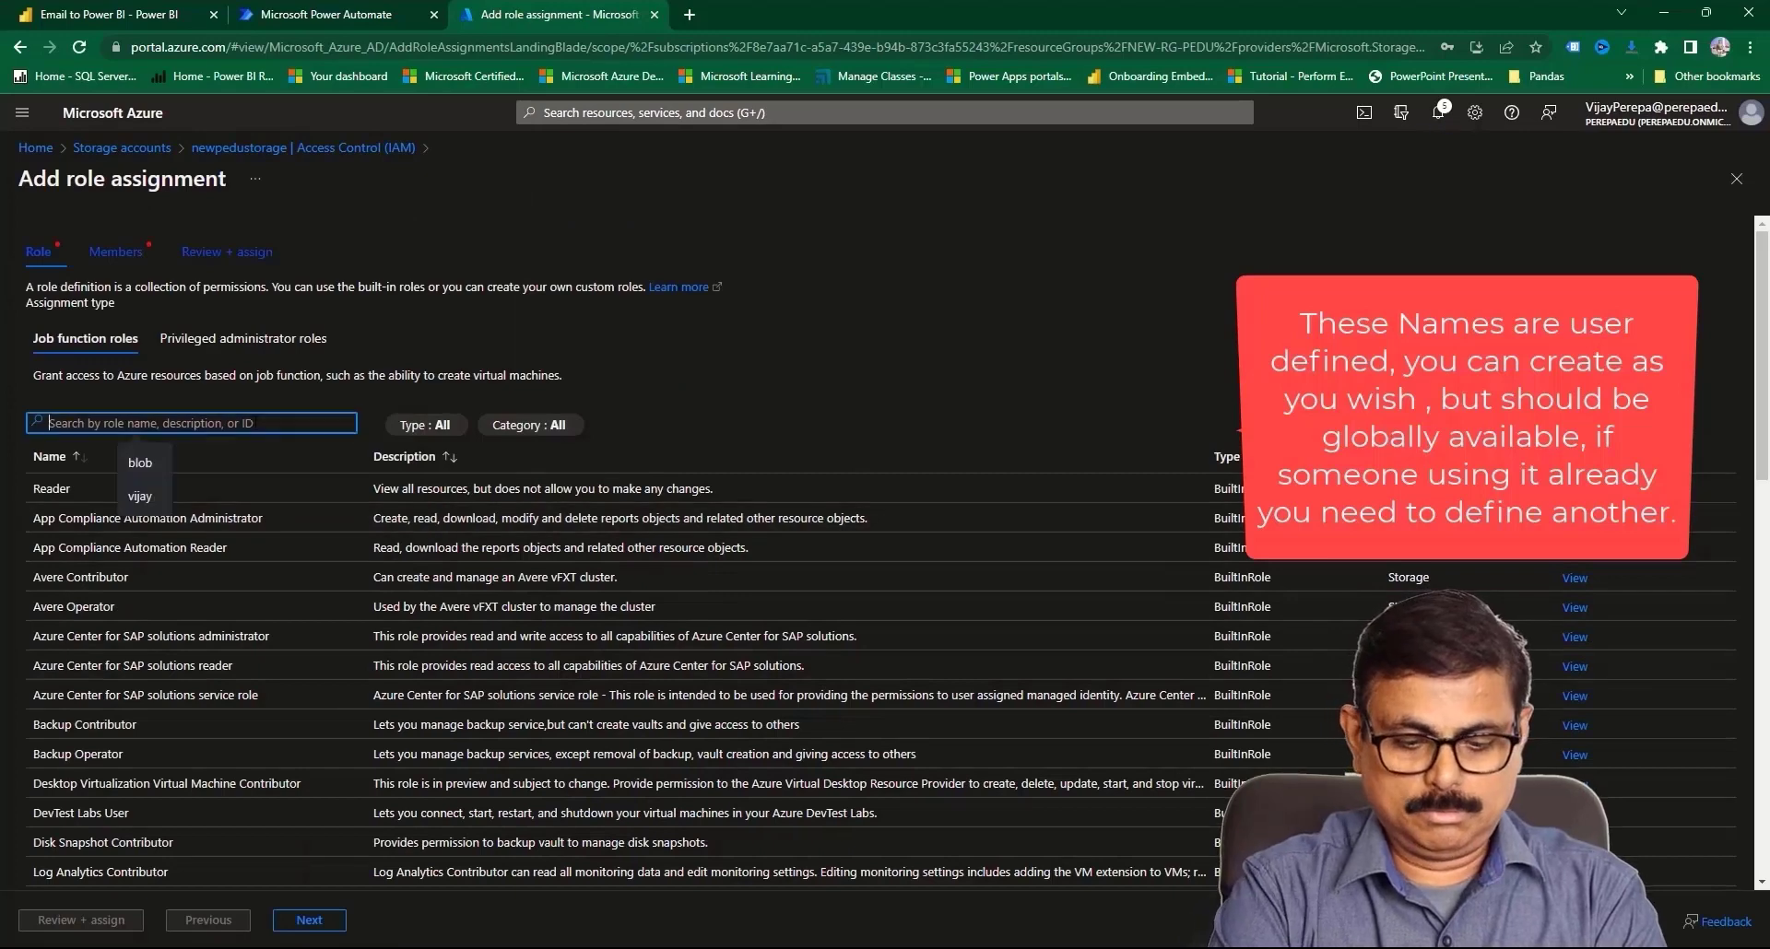
text(con)
key(BackSpace)
key(BackSpace)
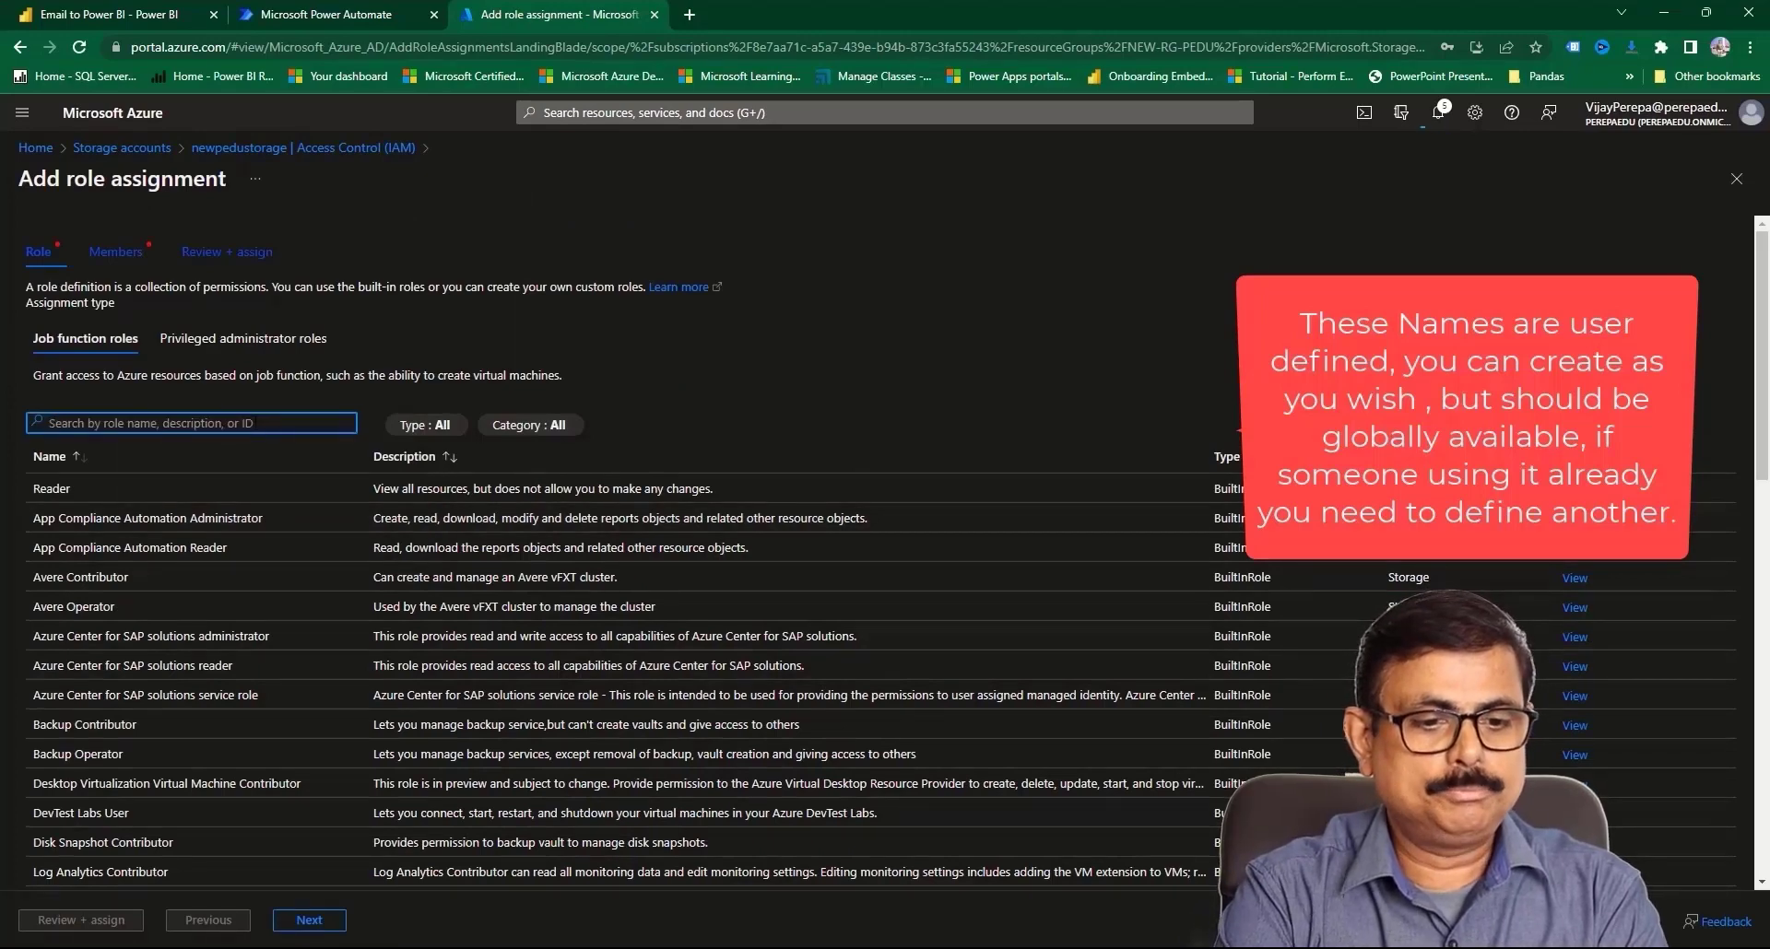
text(blob cont)
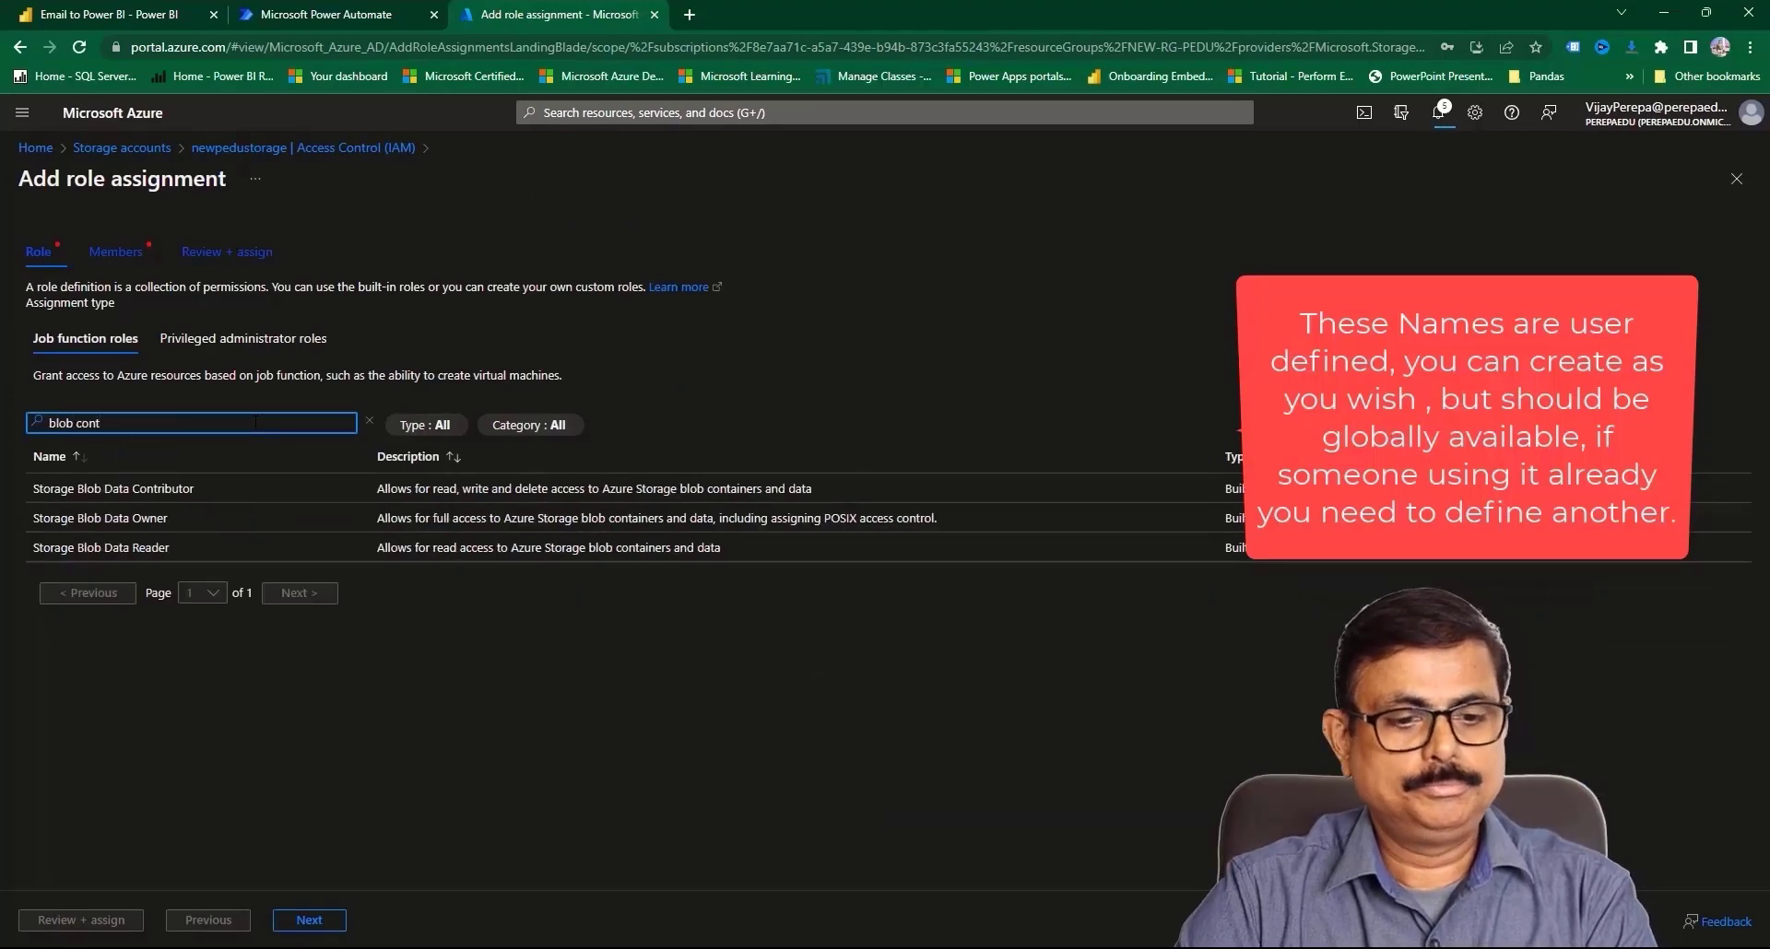
click(102, 499)
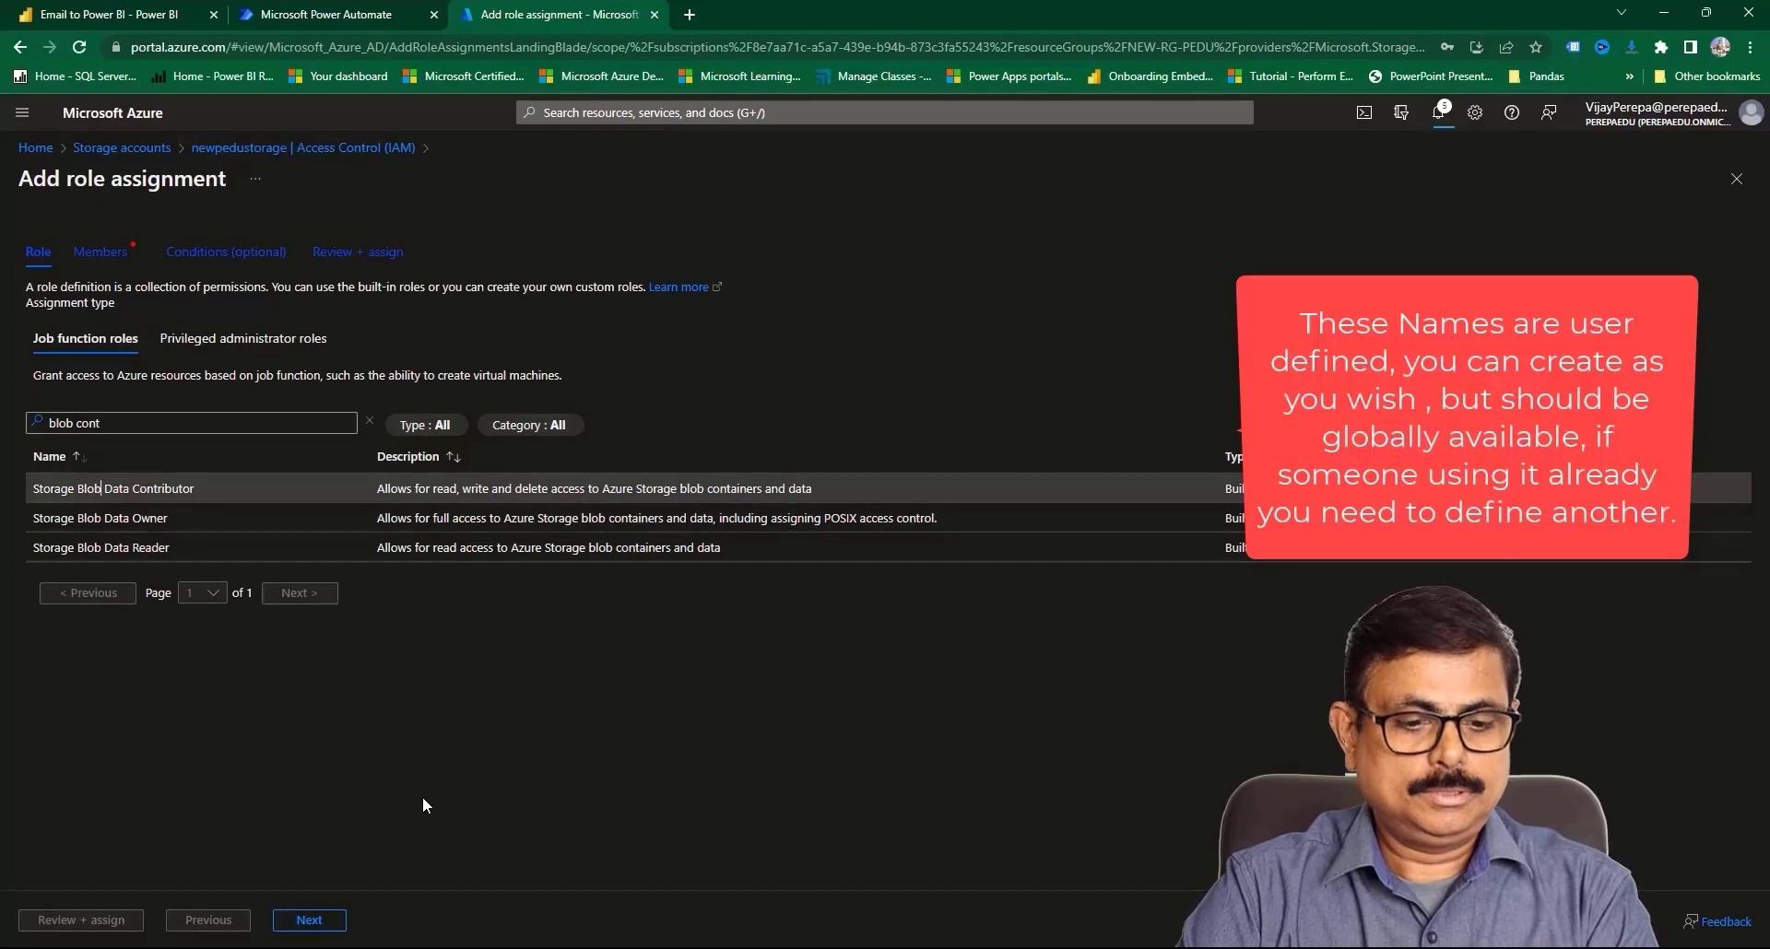
click(311, 921)
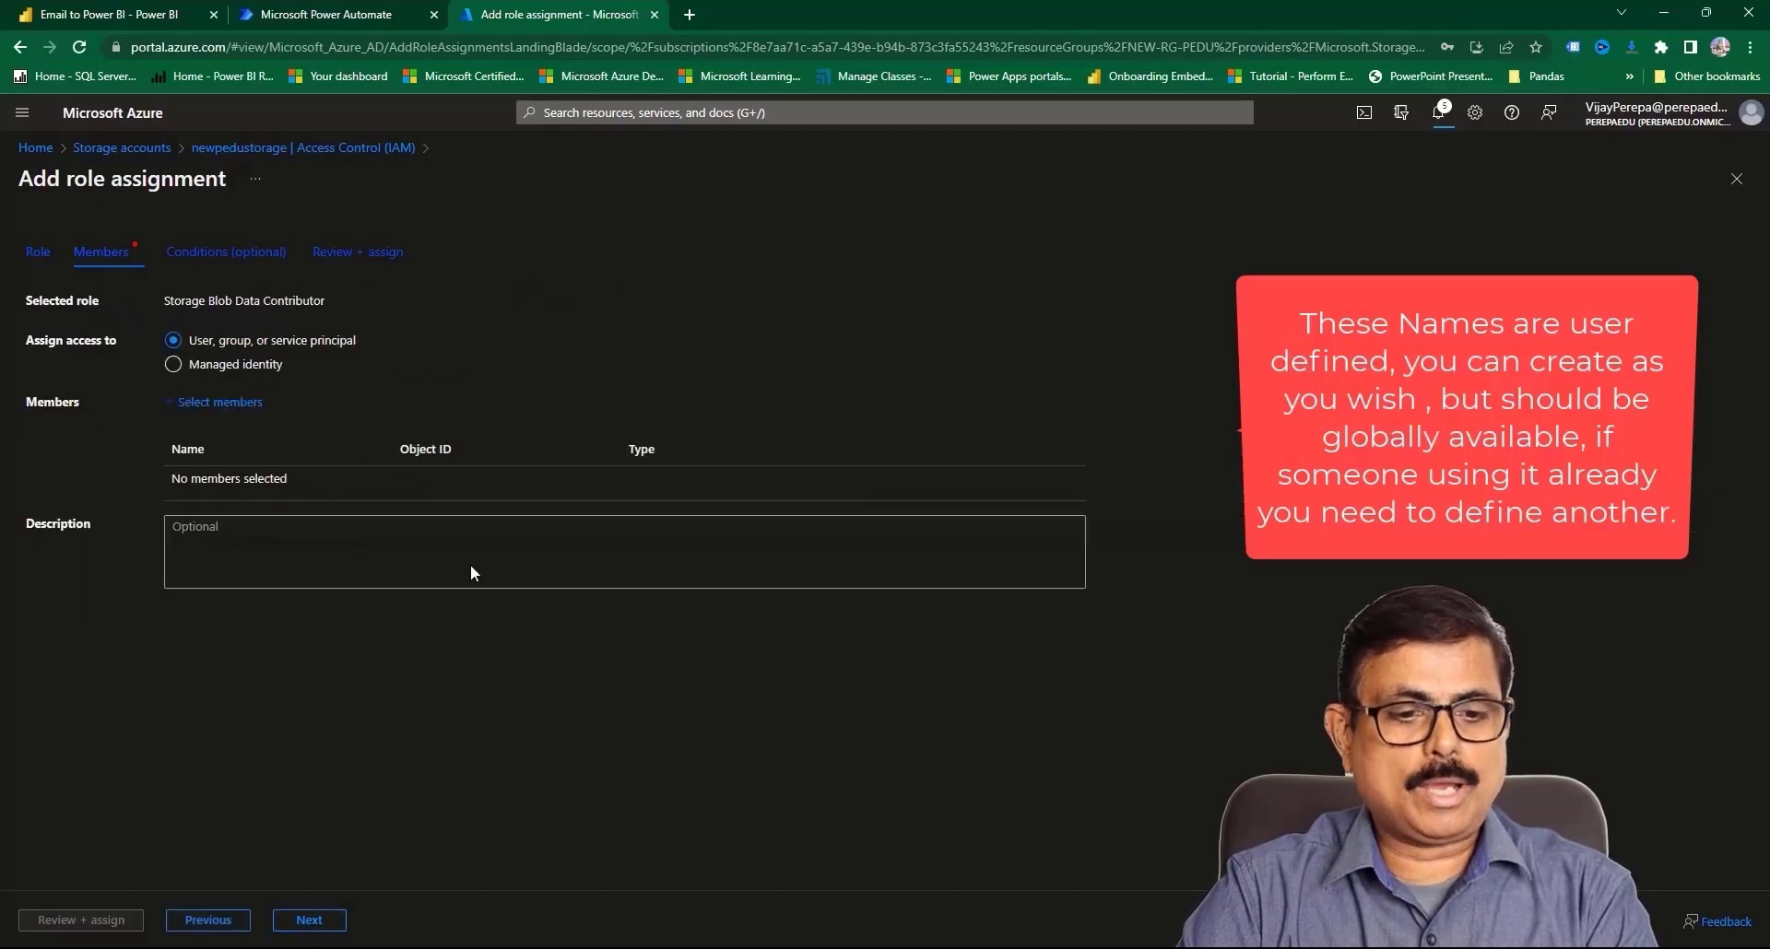
- Select your own user account as the member and complete the role assignment
click(221, 402)
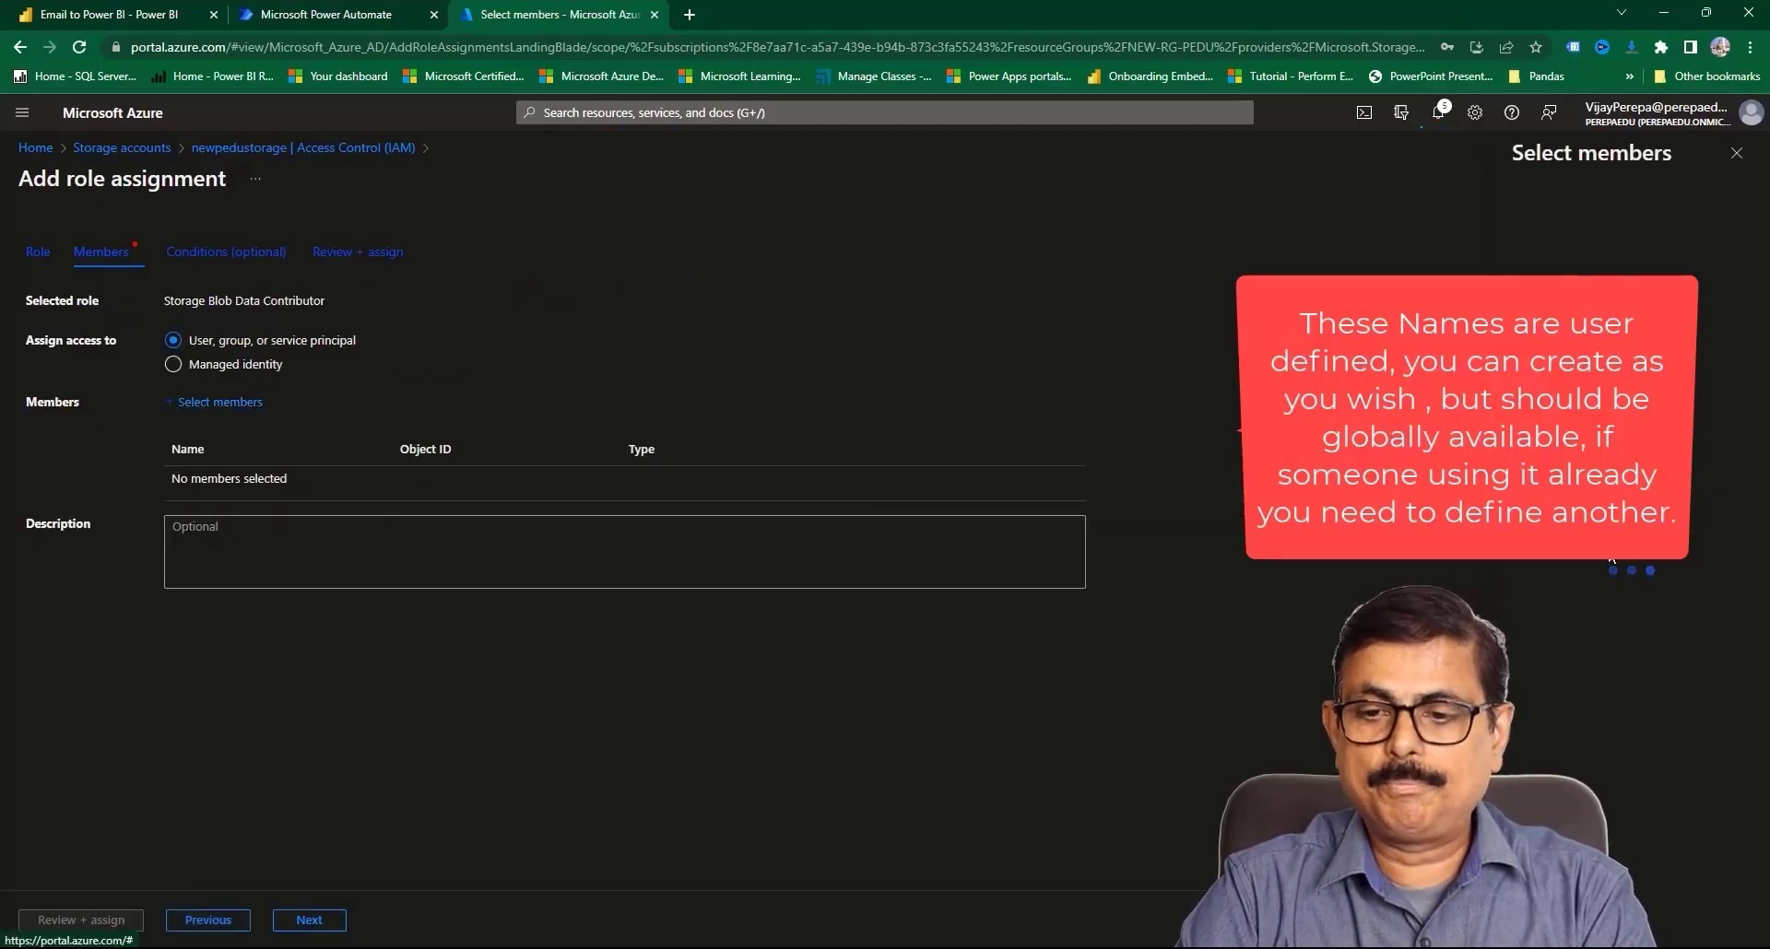
click(1493, 231)
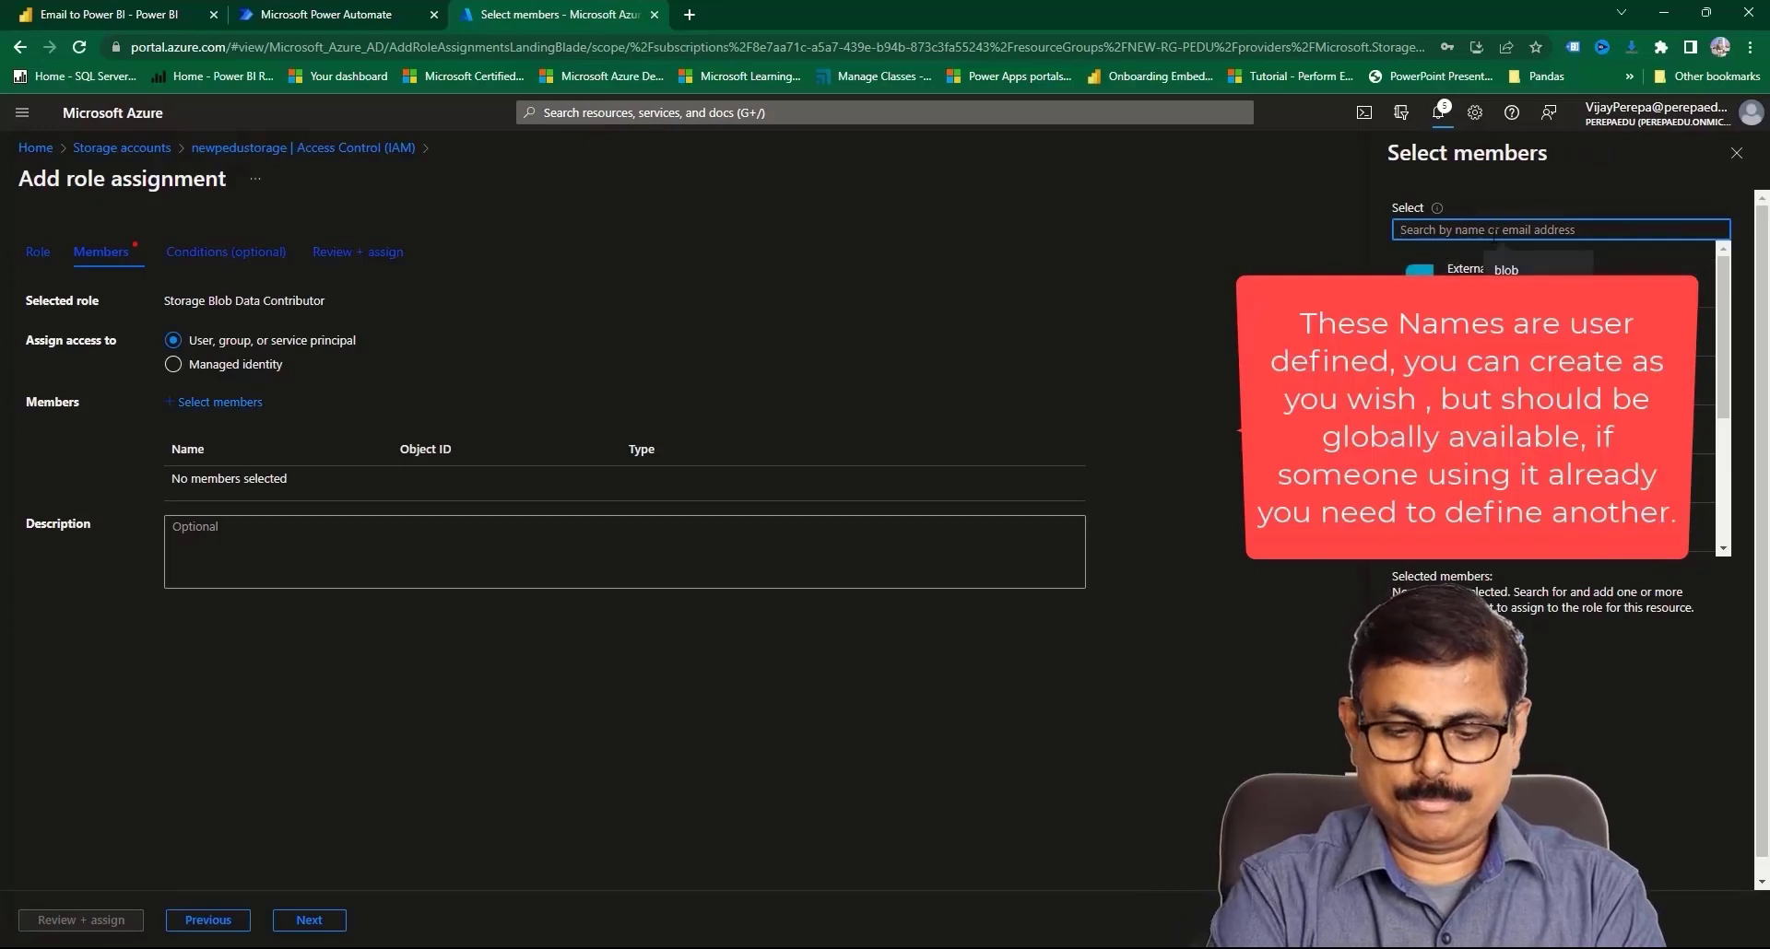
text(vijay)
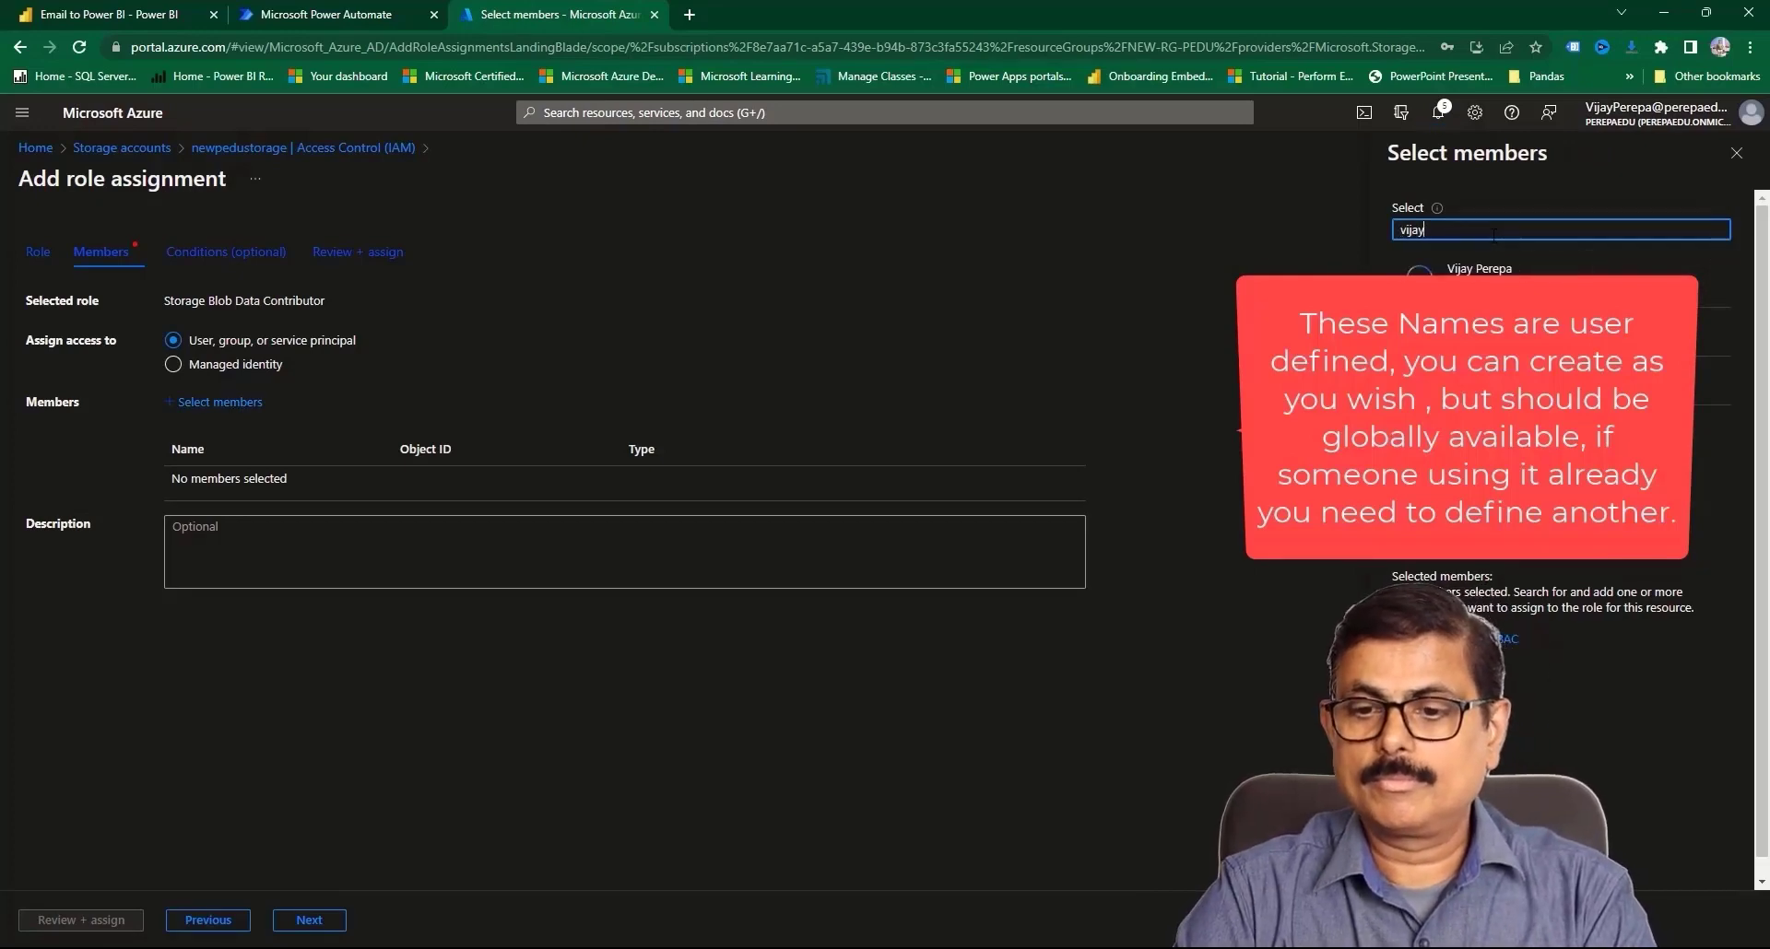
click(1500, 275)
click(1415, 920)
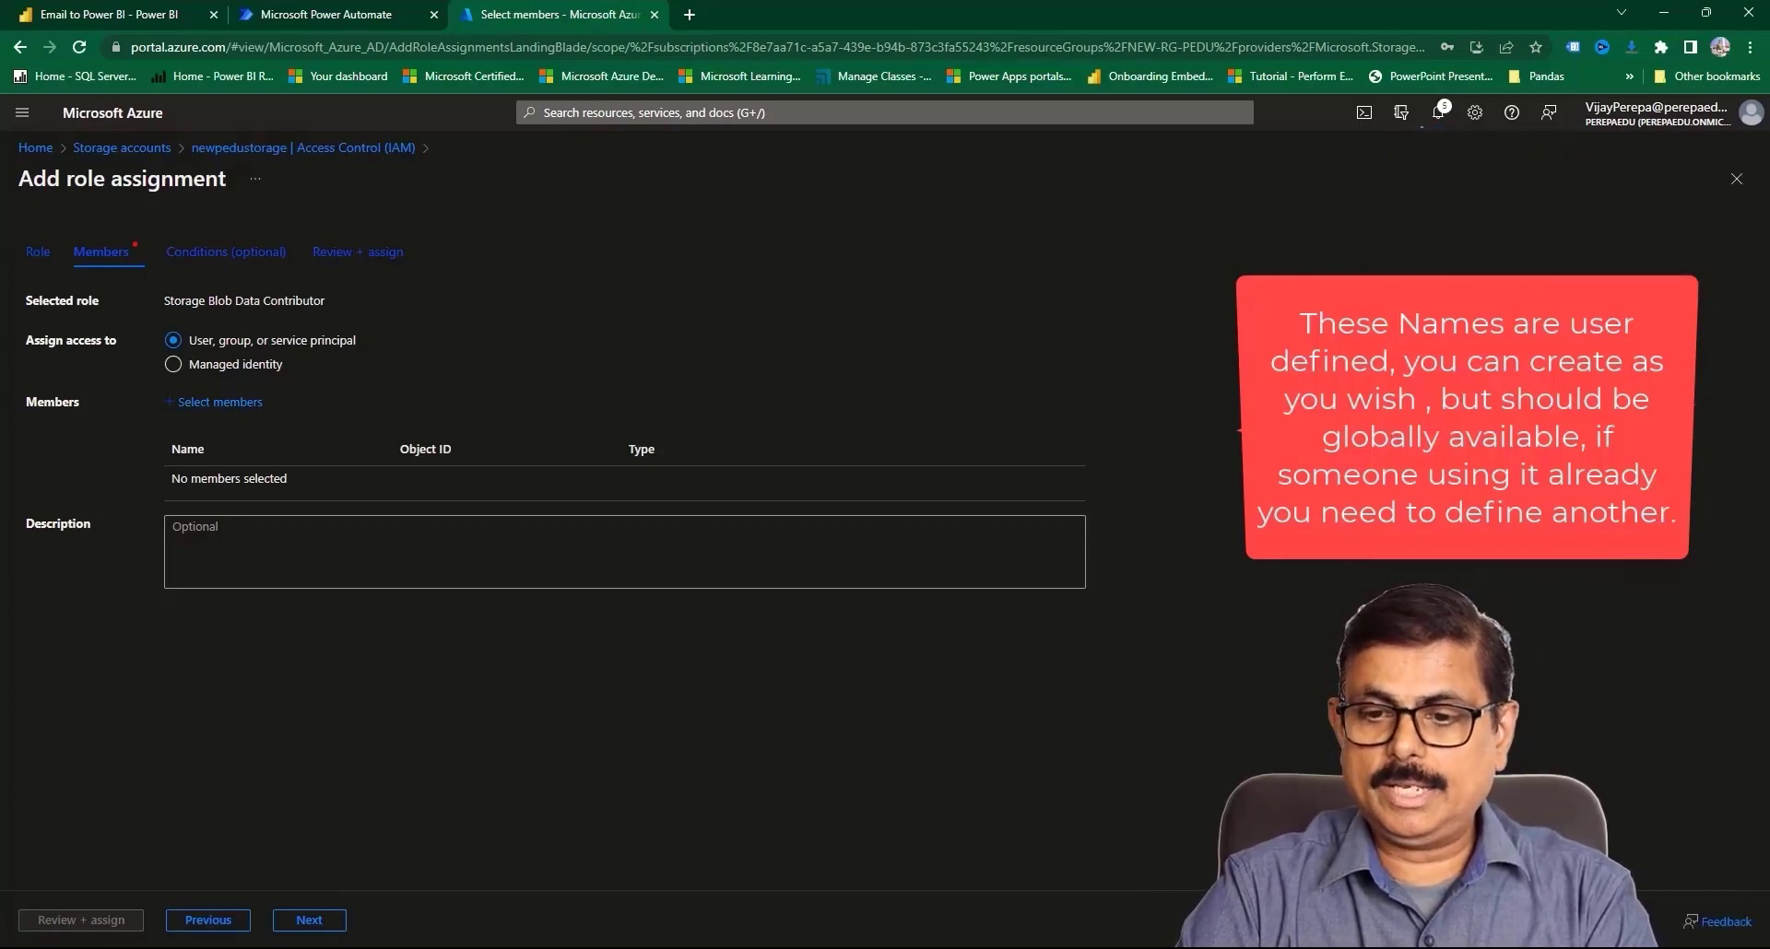
click(83, 919)
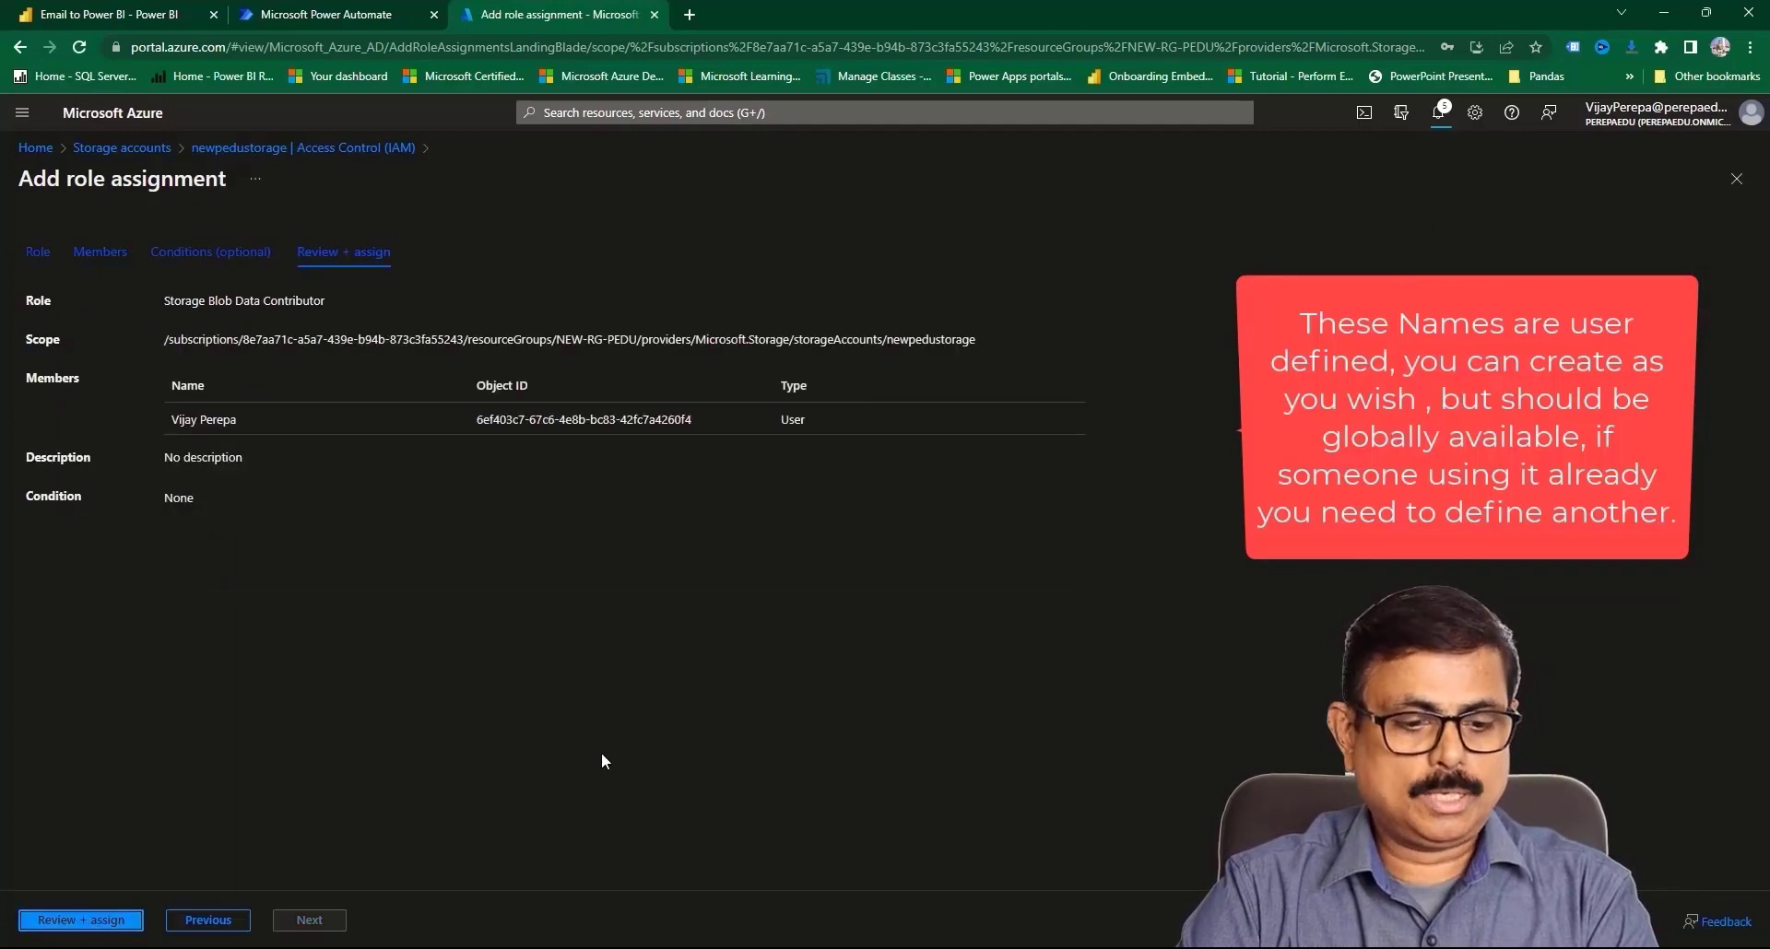
click(44, 920)
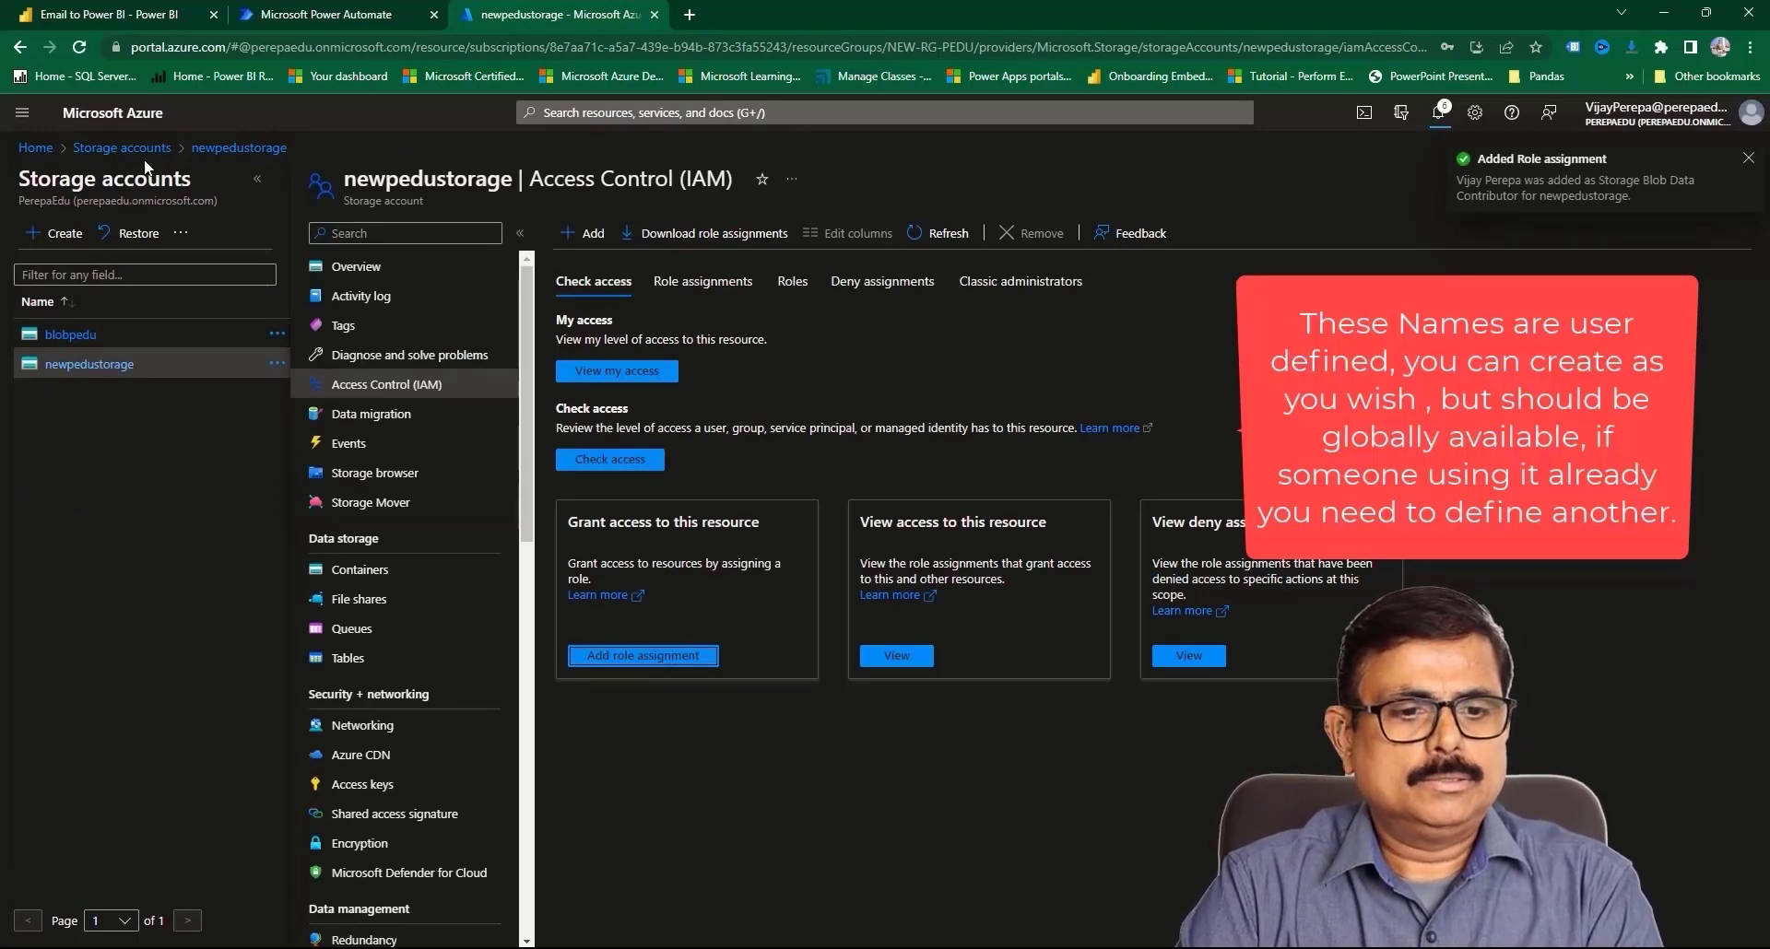
- Start a new data factory named newdfpedu in resource group NEW-RG-PEDU
click(44, 150)
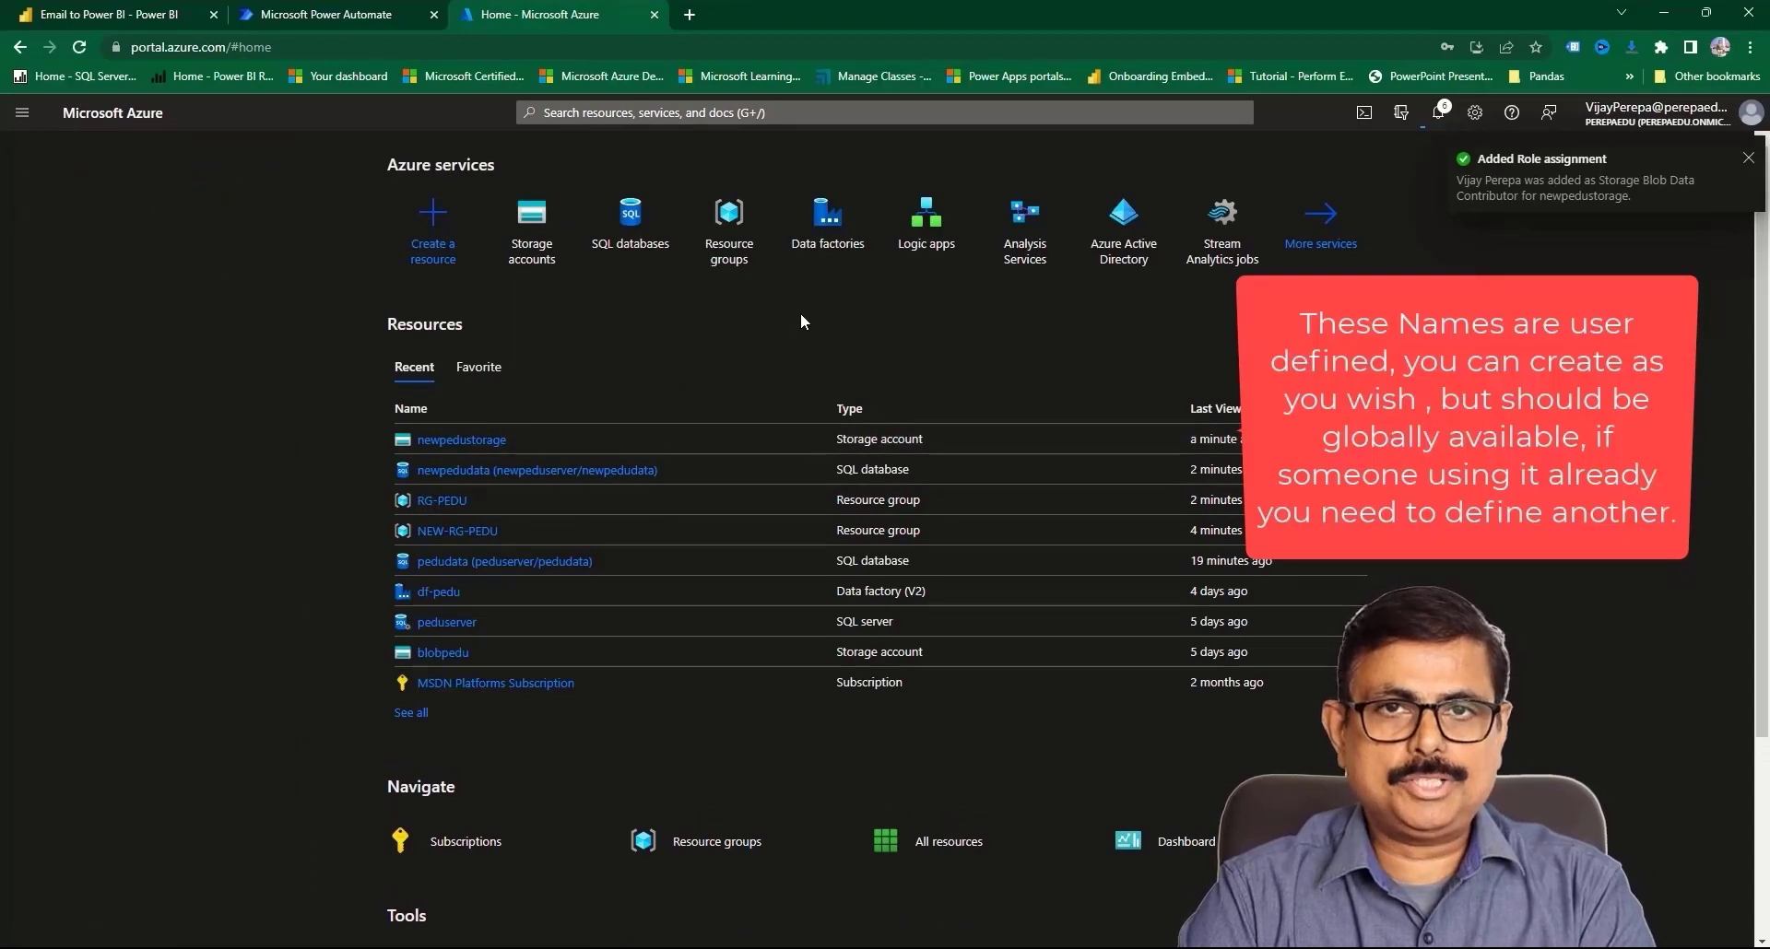
click(841, 238)
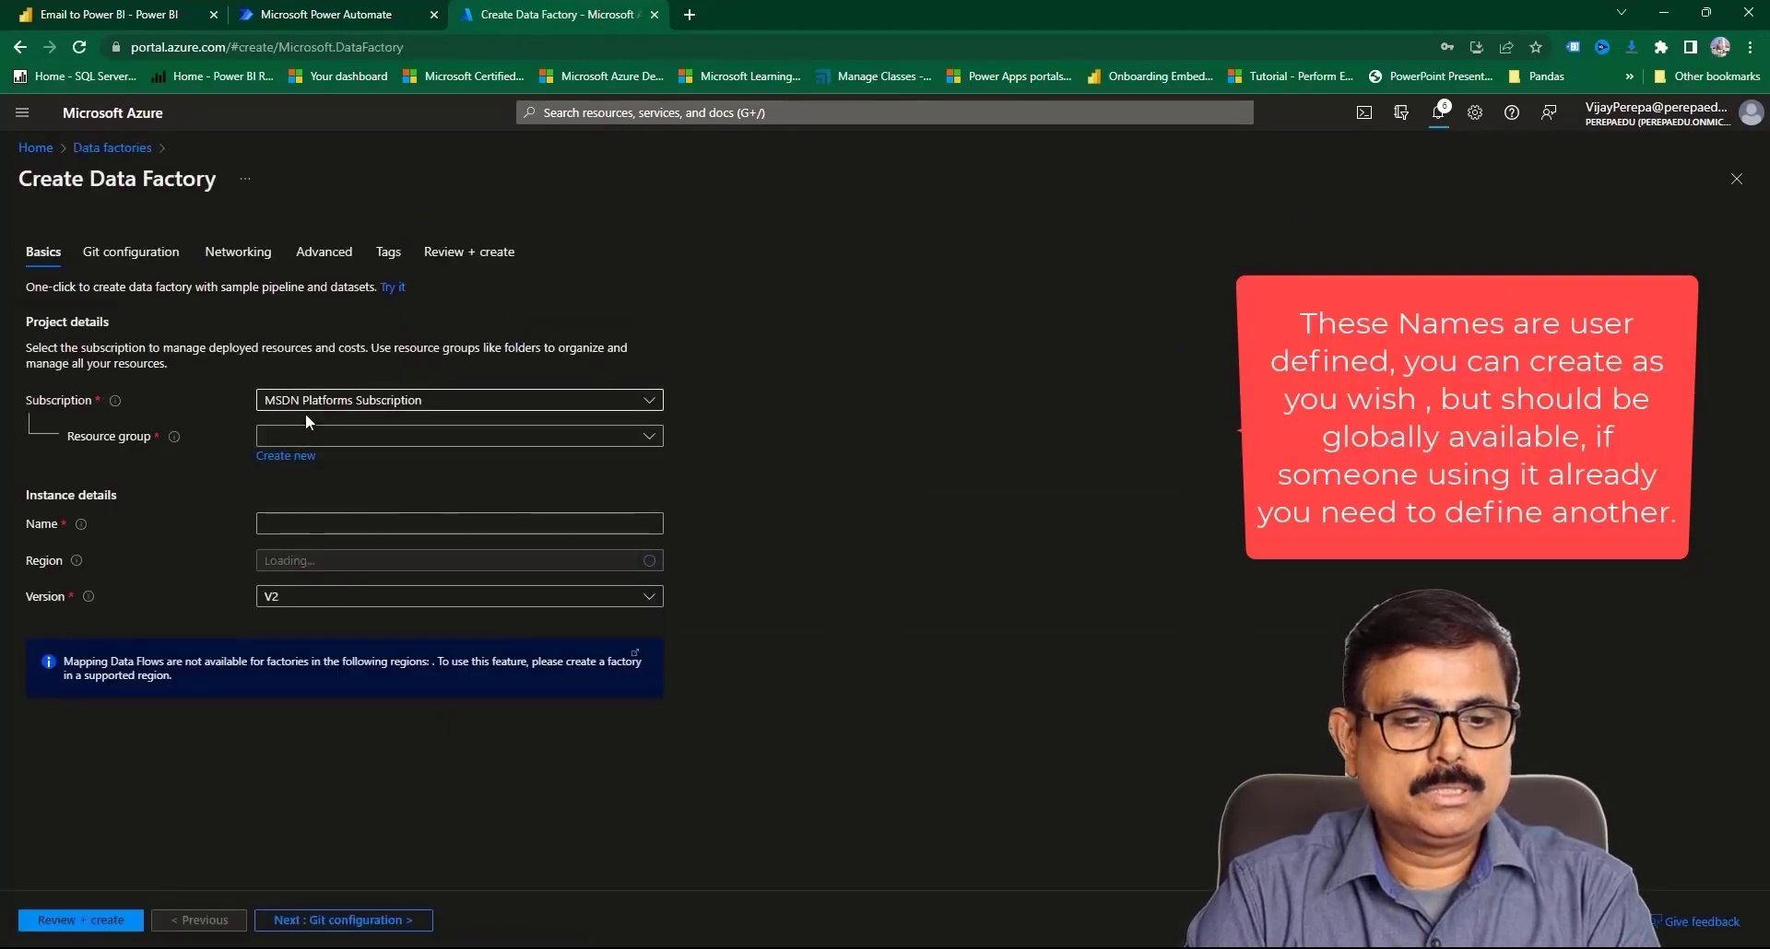
click(304, 436)
click(340, 595)
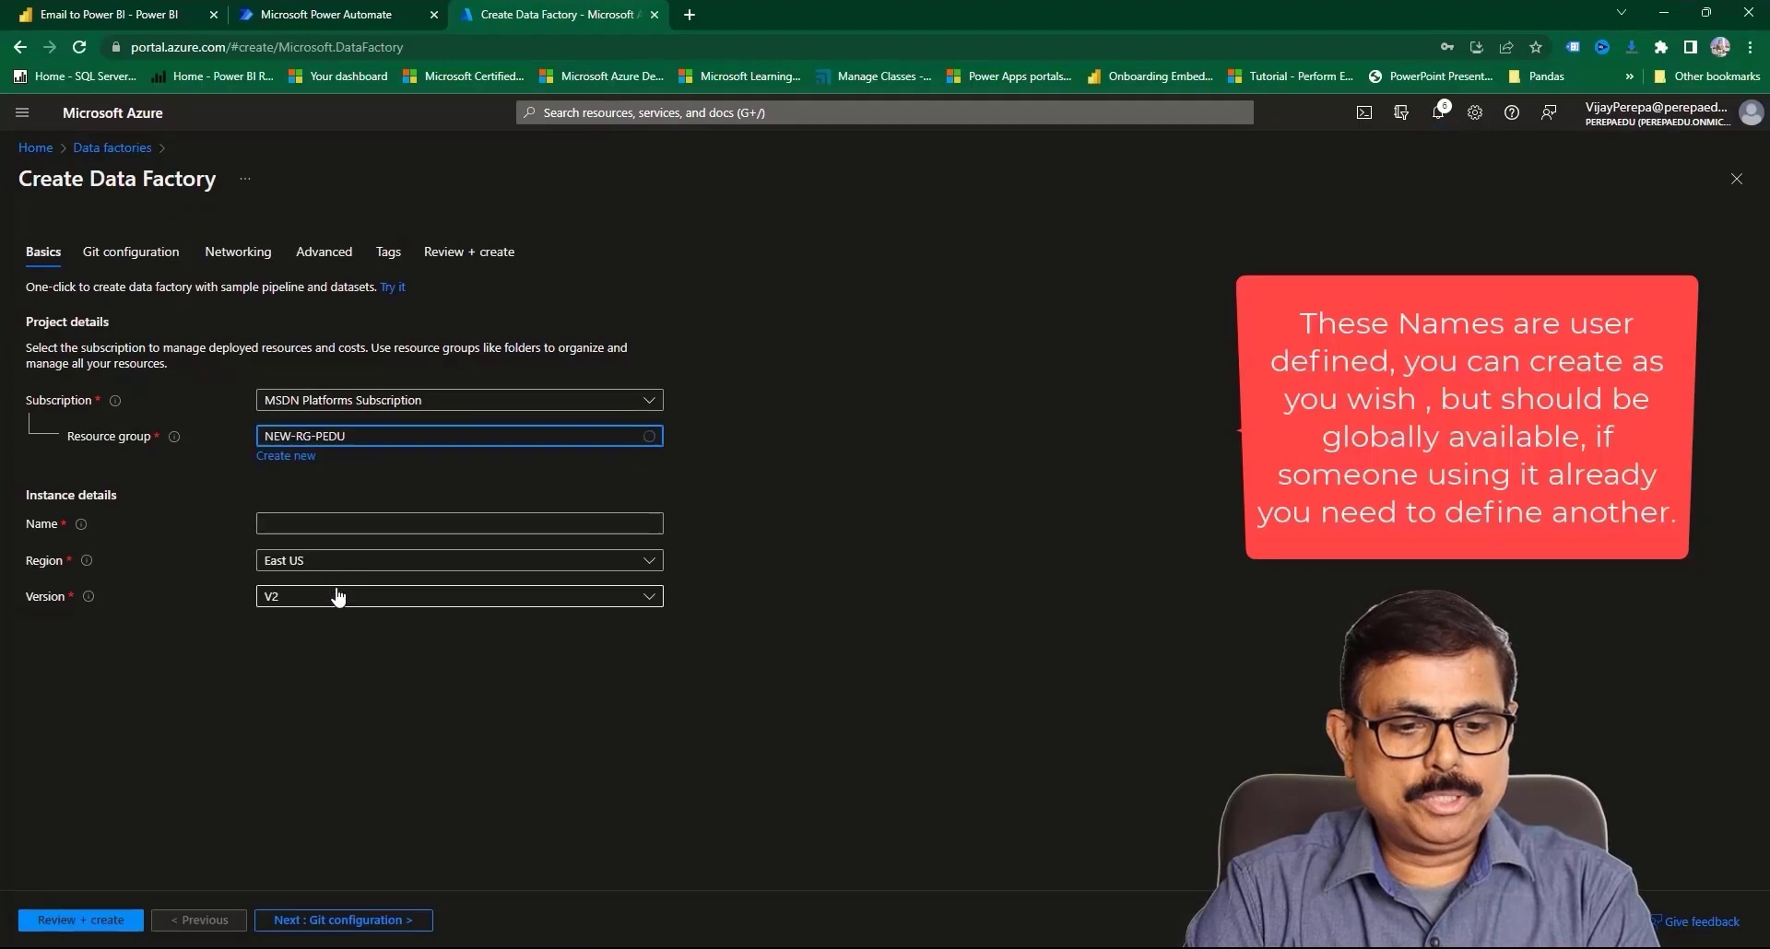
click(383, 526)
text(newdfpedu)
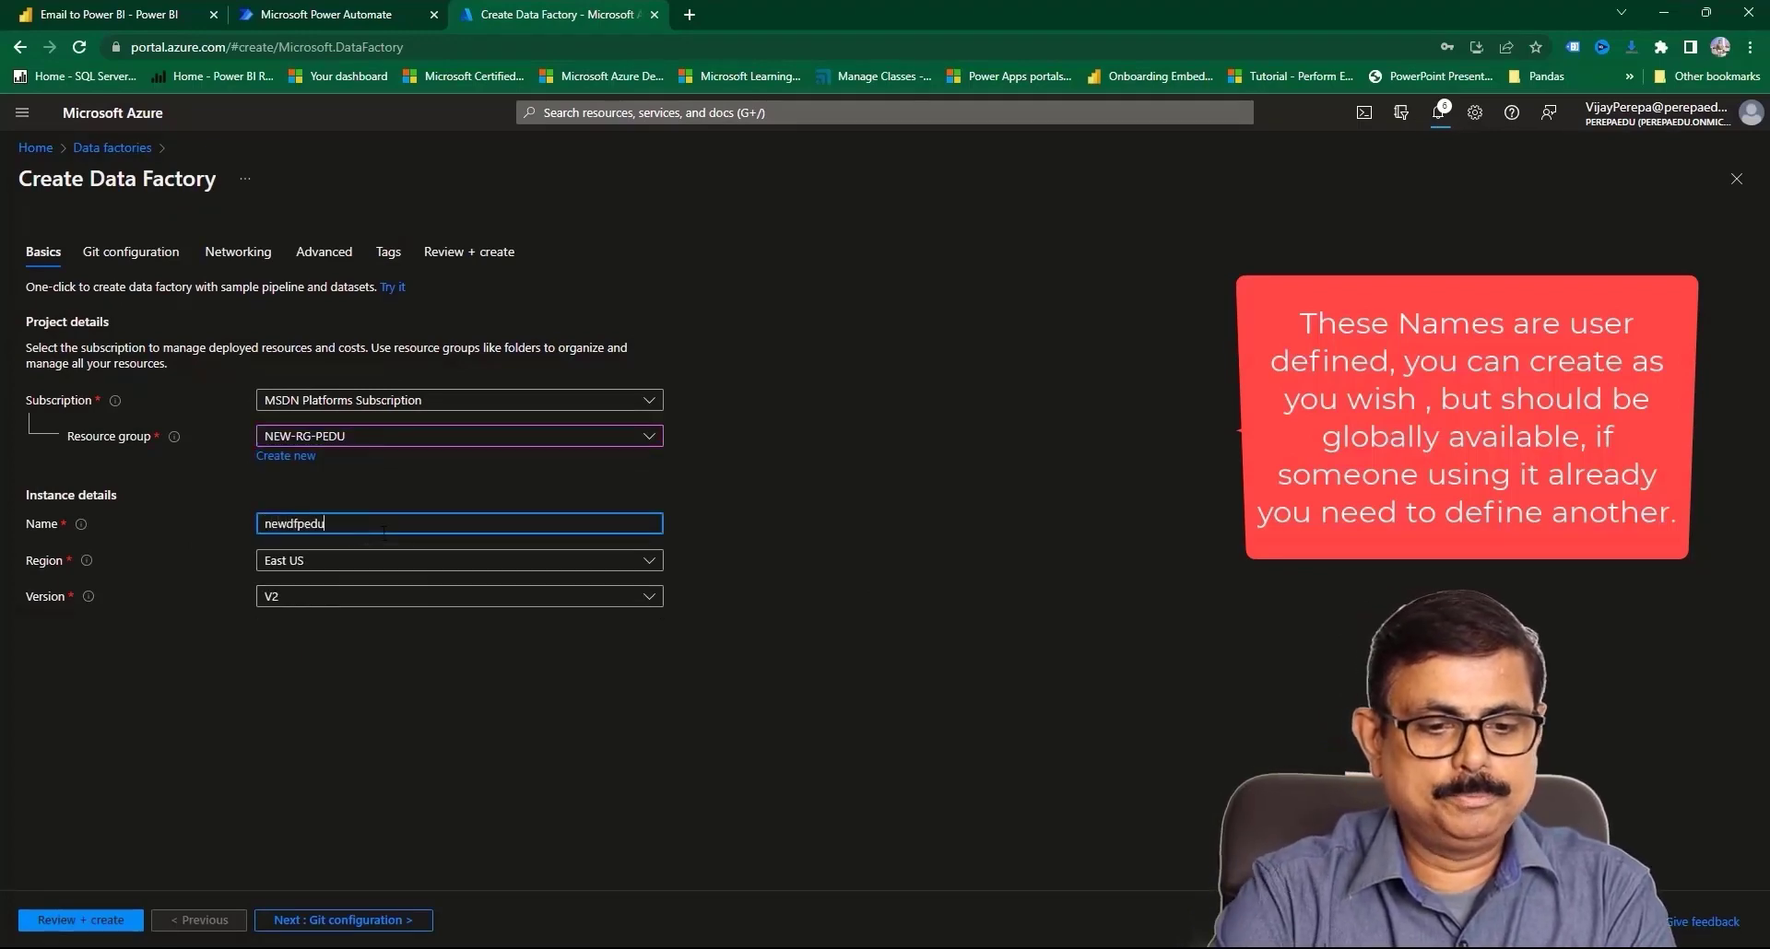
- Set the factory's region to Central India, review, and create it
click(385, 565)
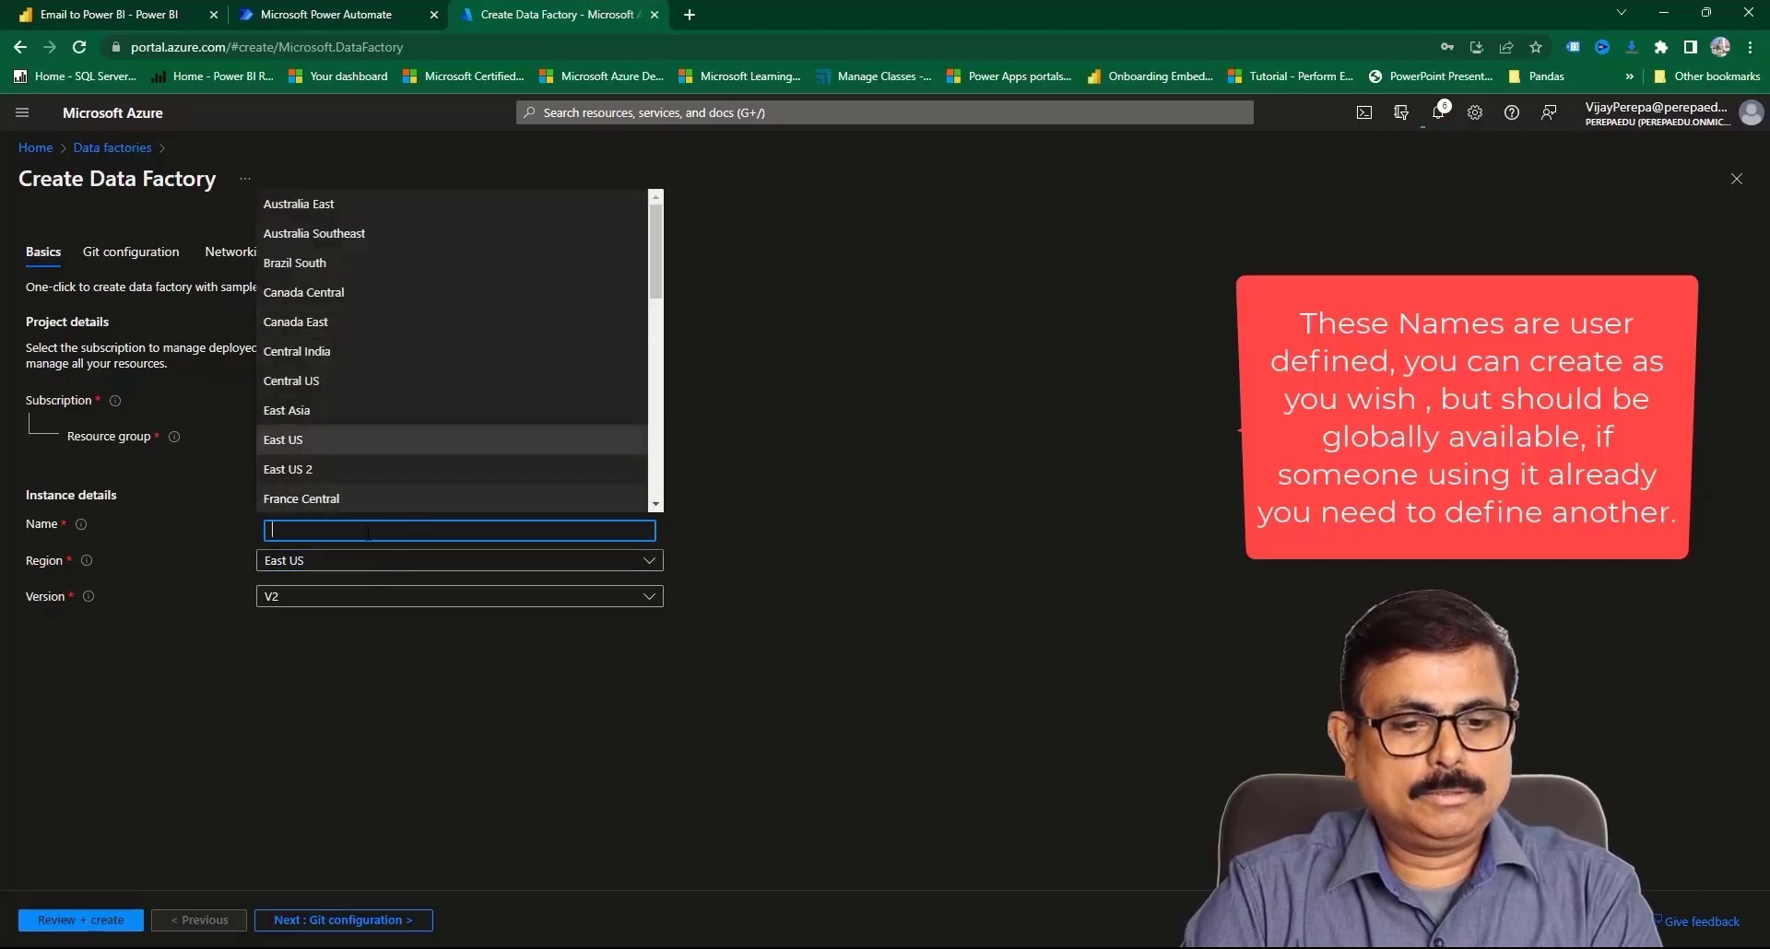
click(331, 356)
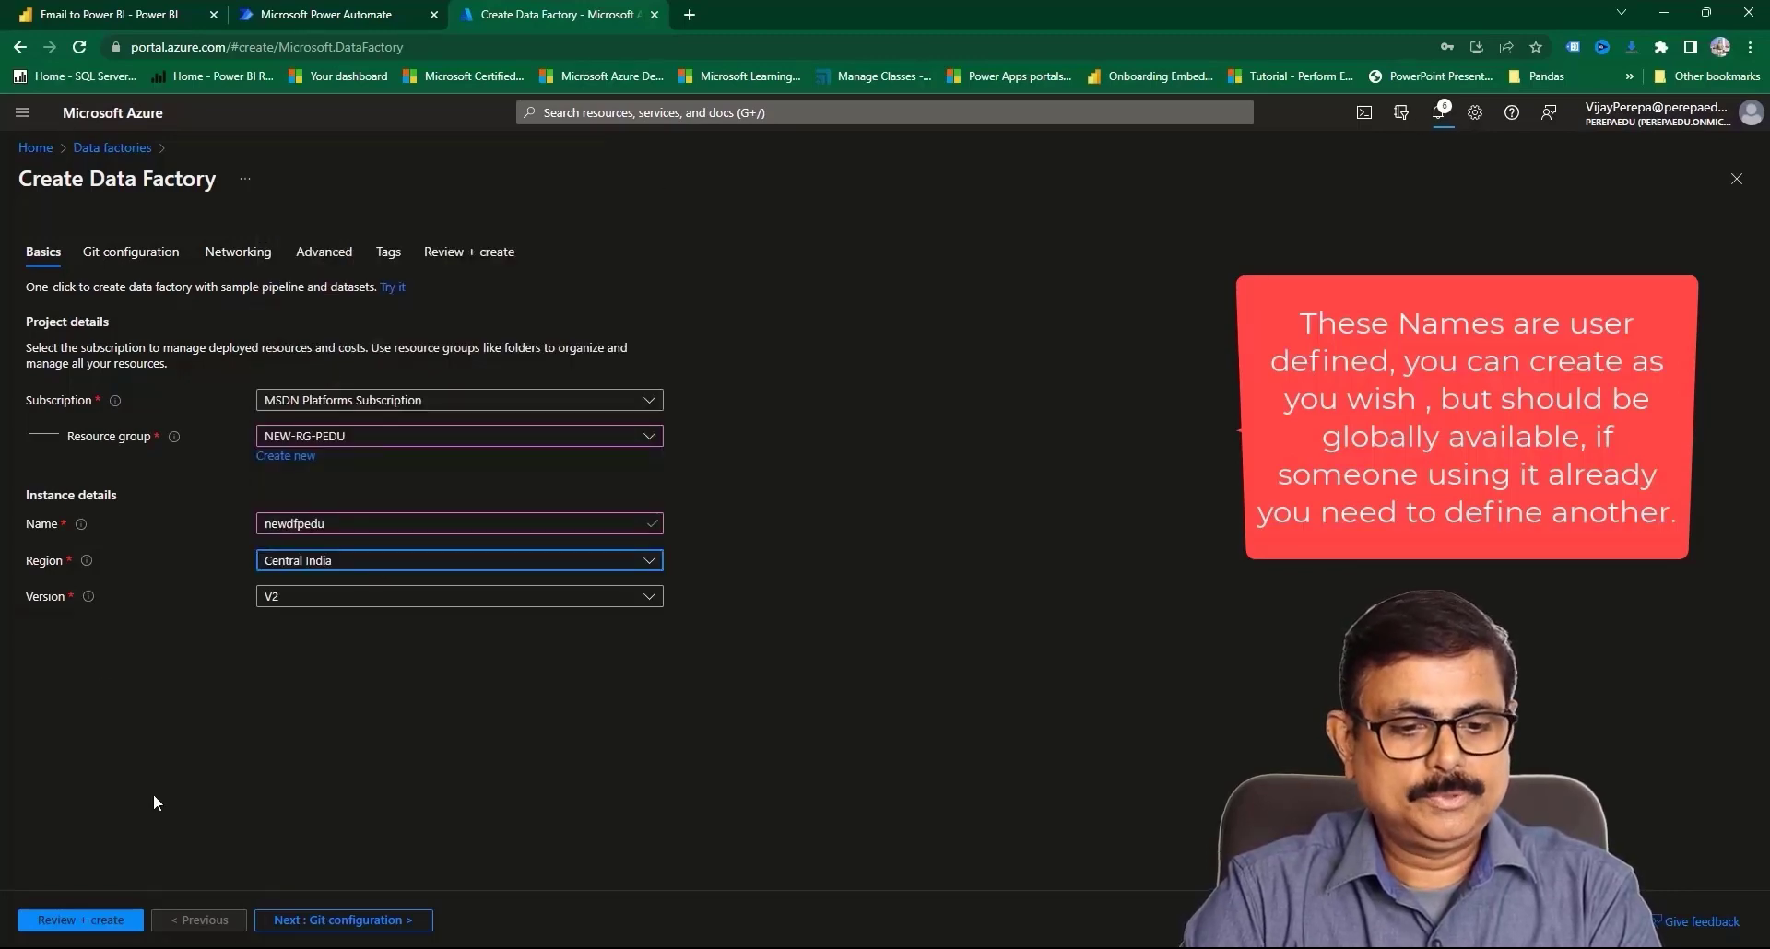
click(112, 922)
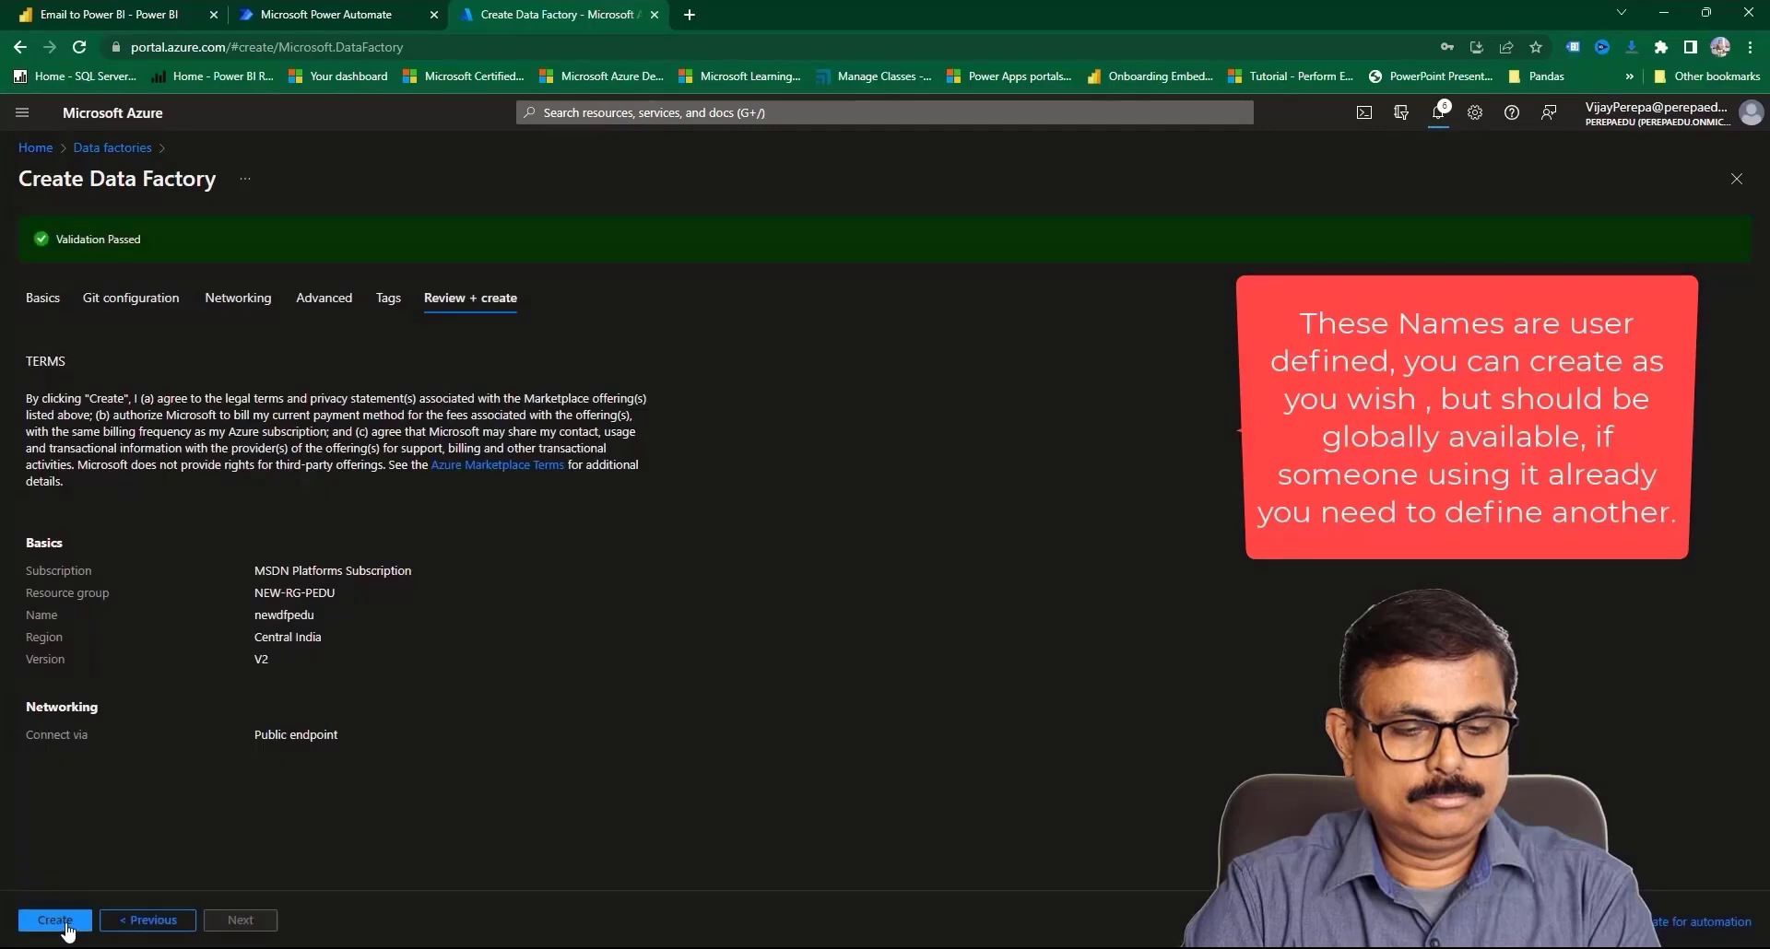
click(67, 925)
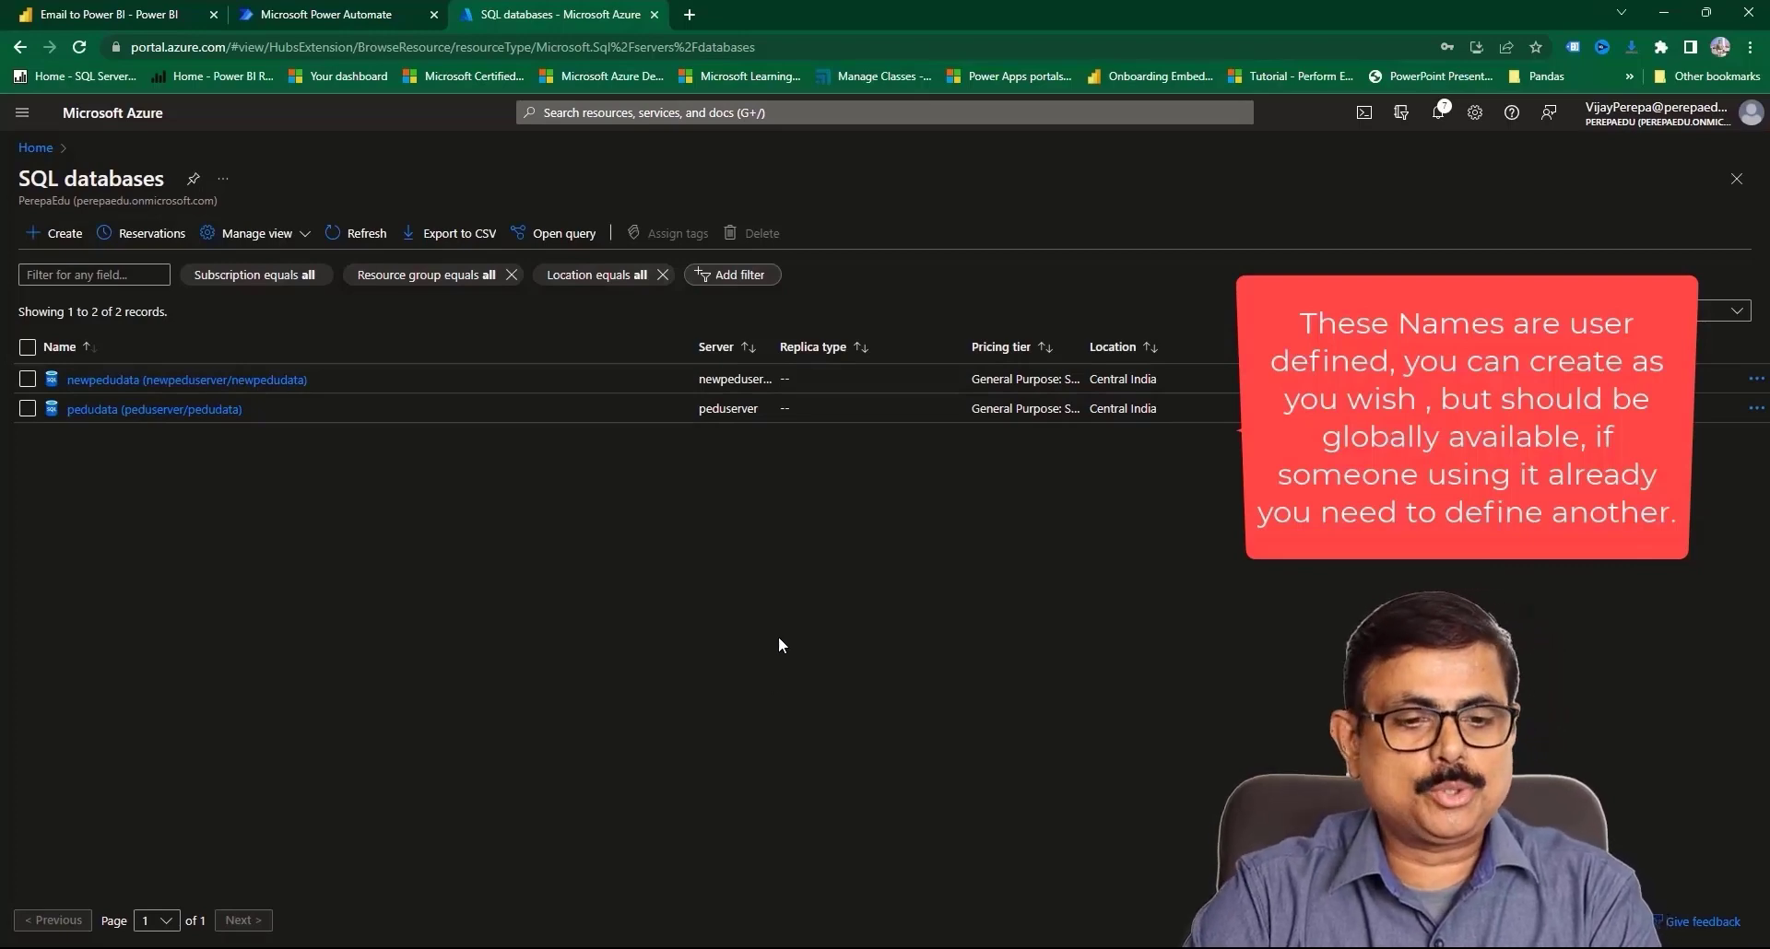
- Open newpedudata from the SQL databases list and launch its Query editor (preview)
click(281, 392)
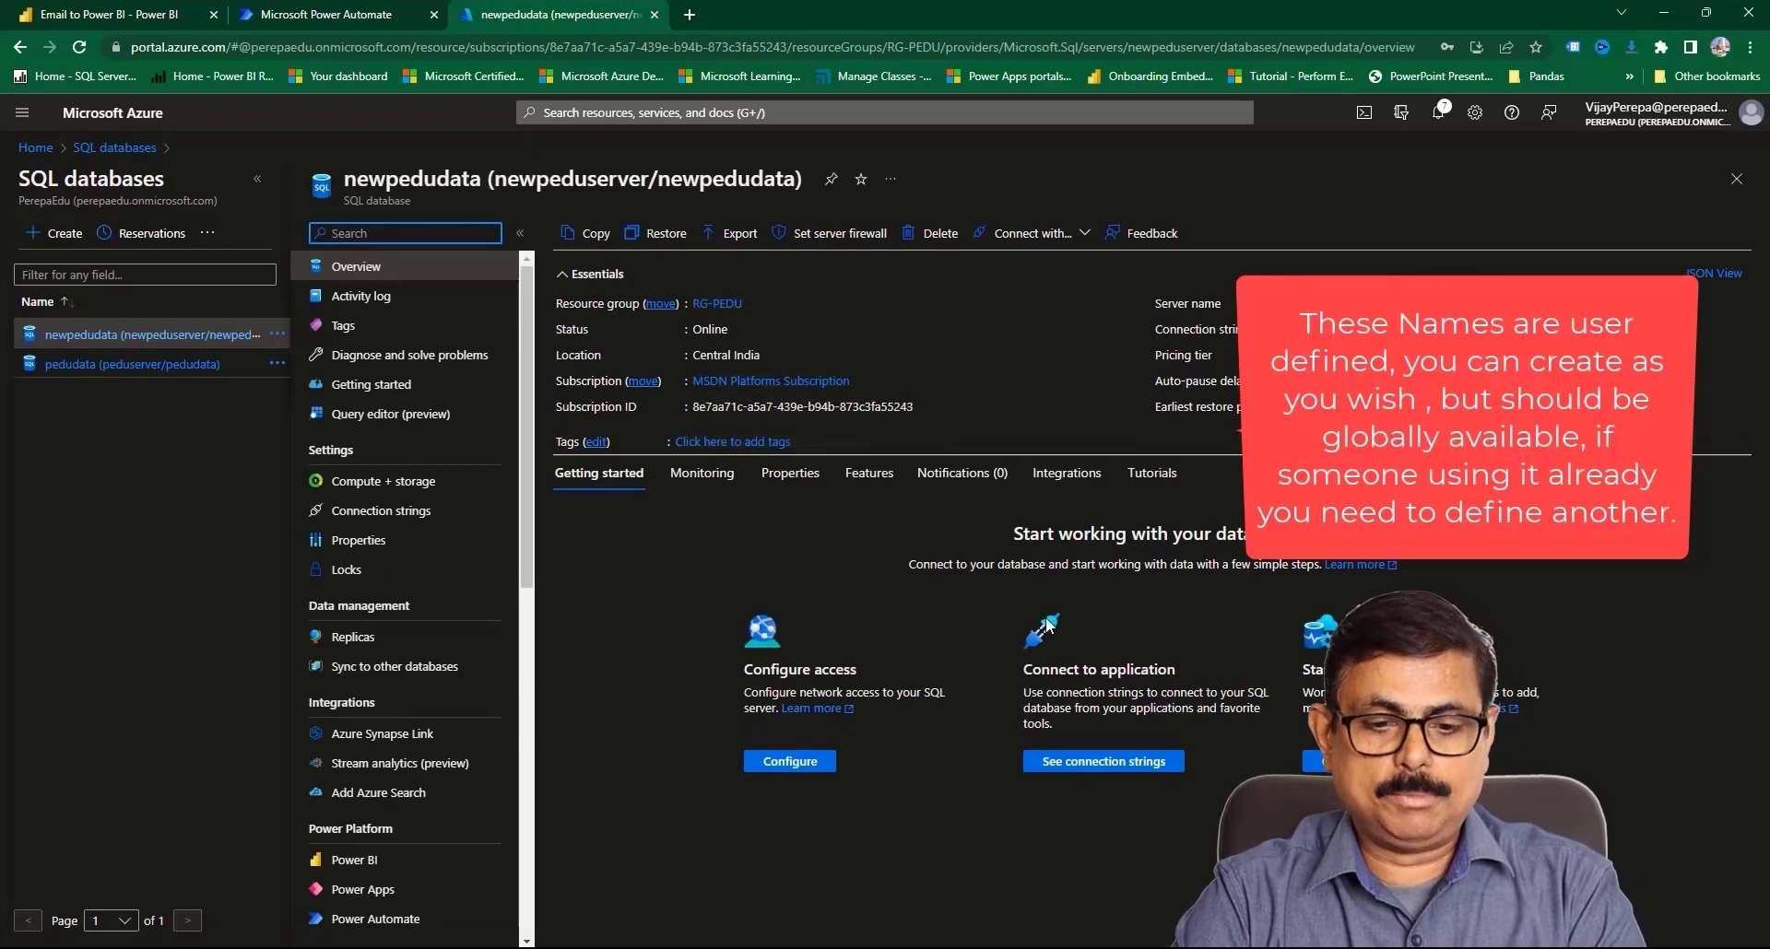
click(356, 417)
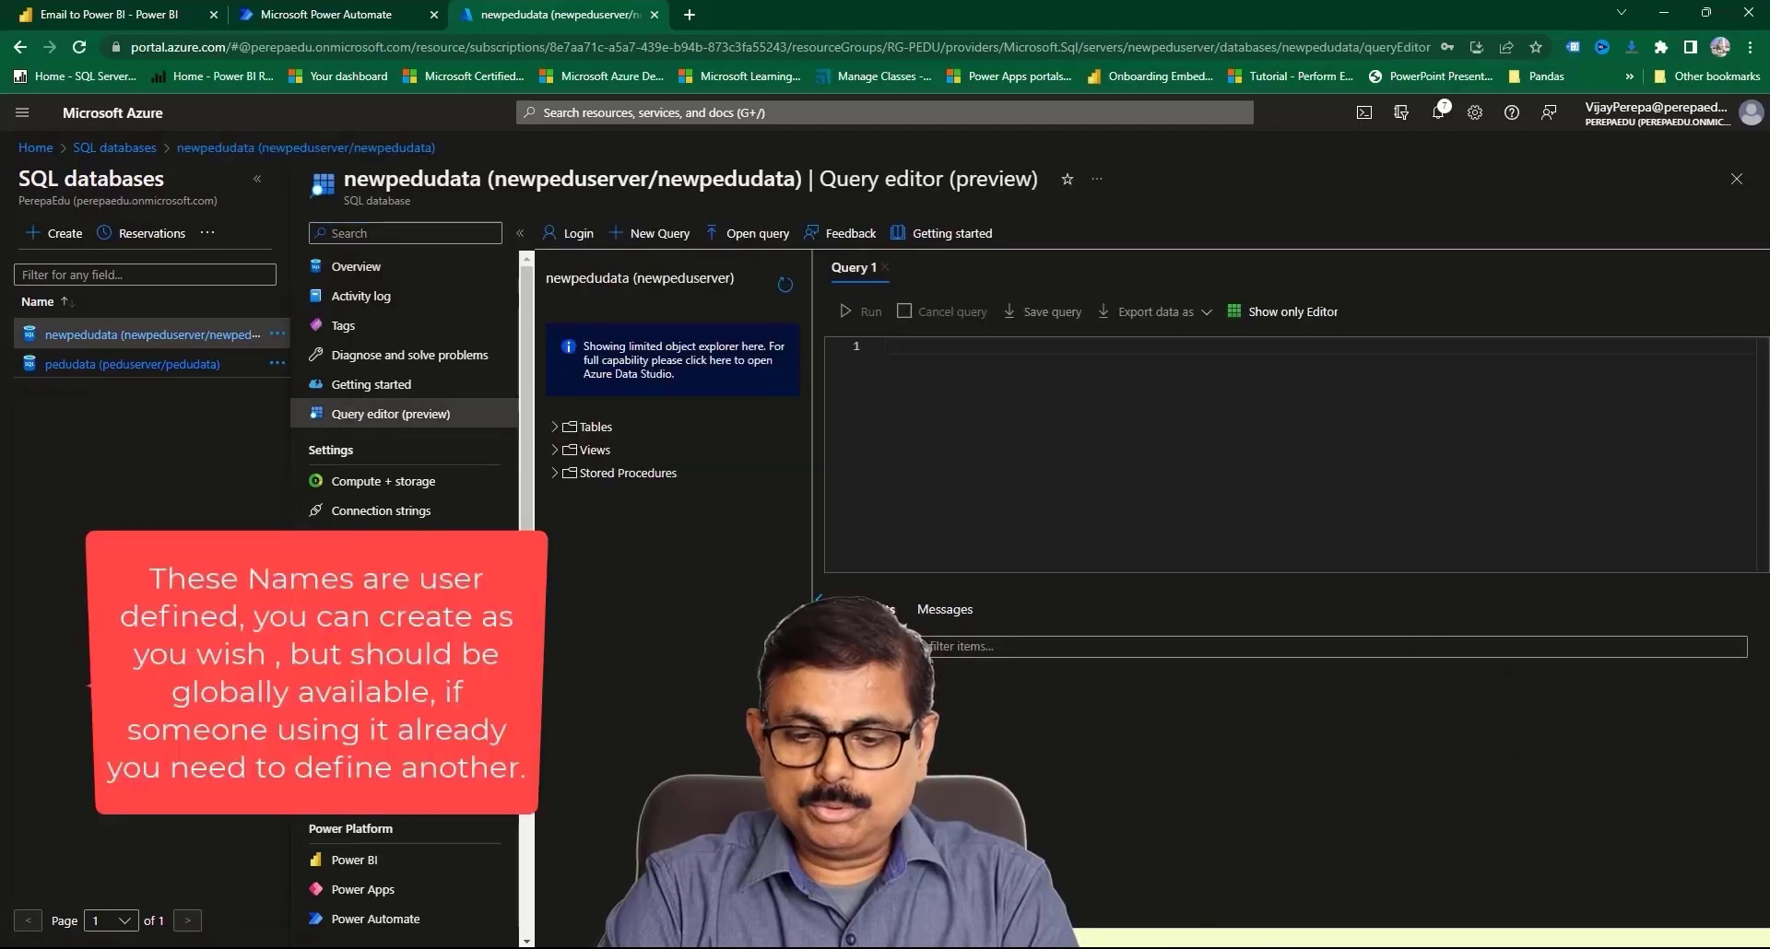
- Copy headers A1:M1 into Q11:Q23 as transposed values, and start typing Varchar(100) in R11
click(1171, 881)
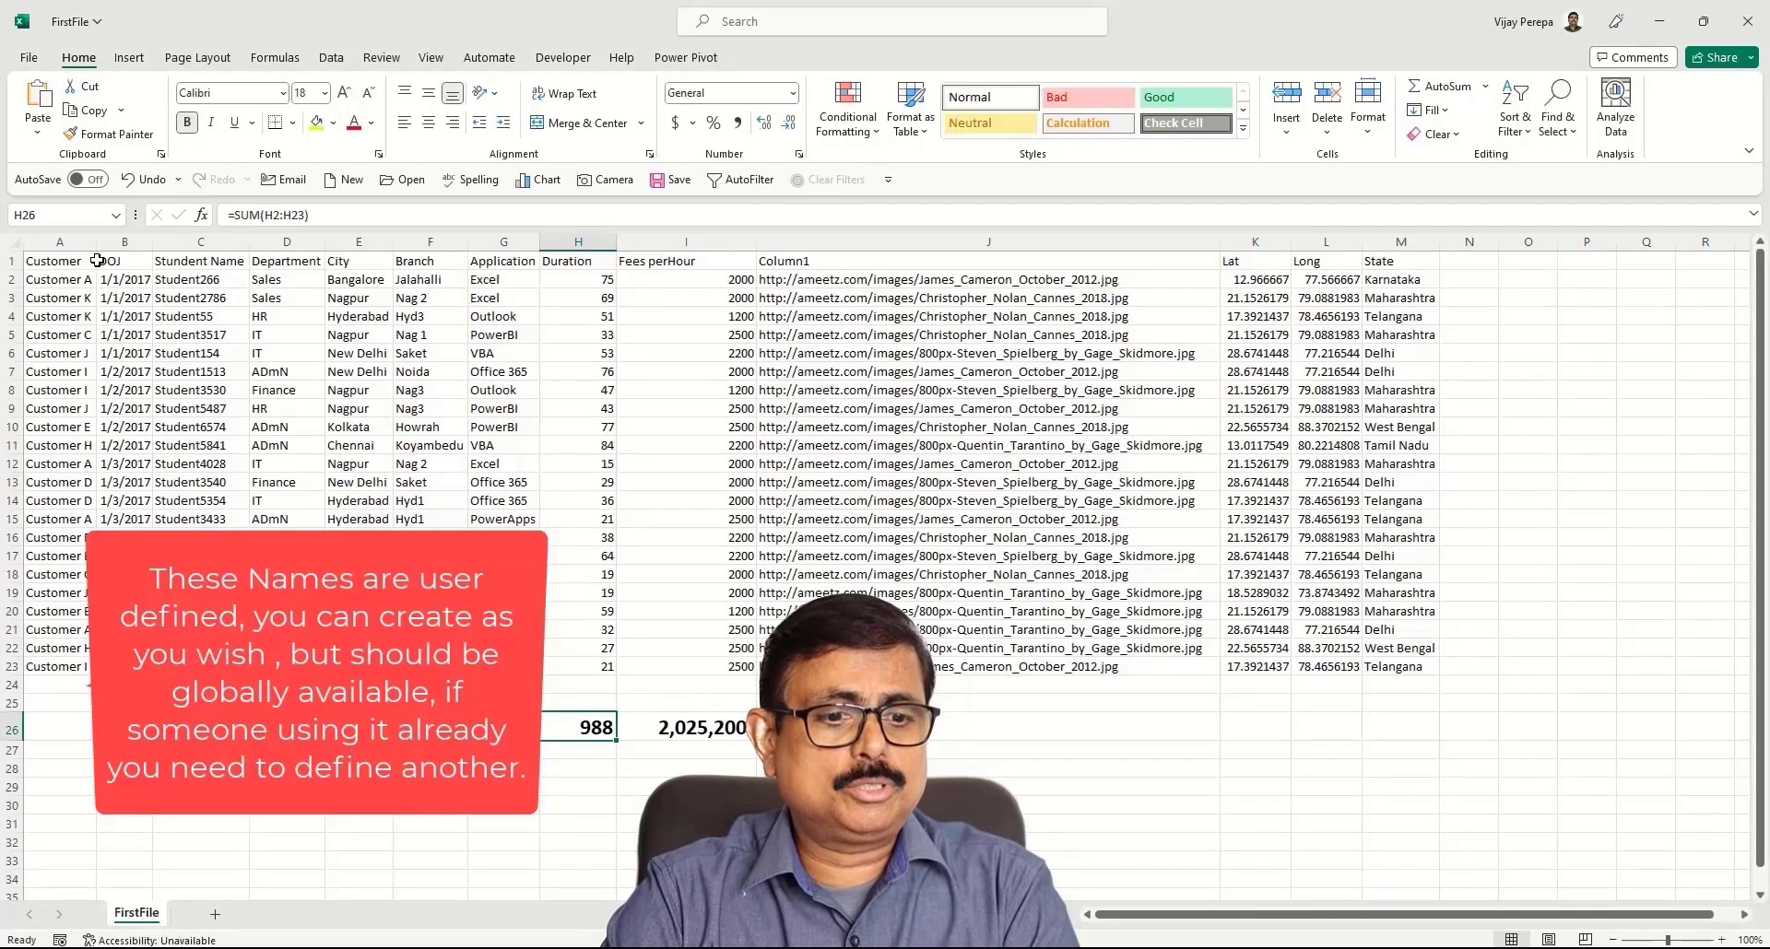
key(ctrl+shift+Right)
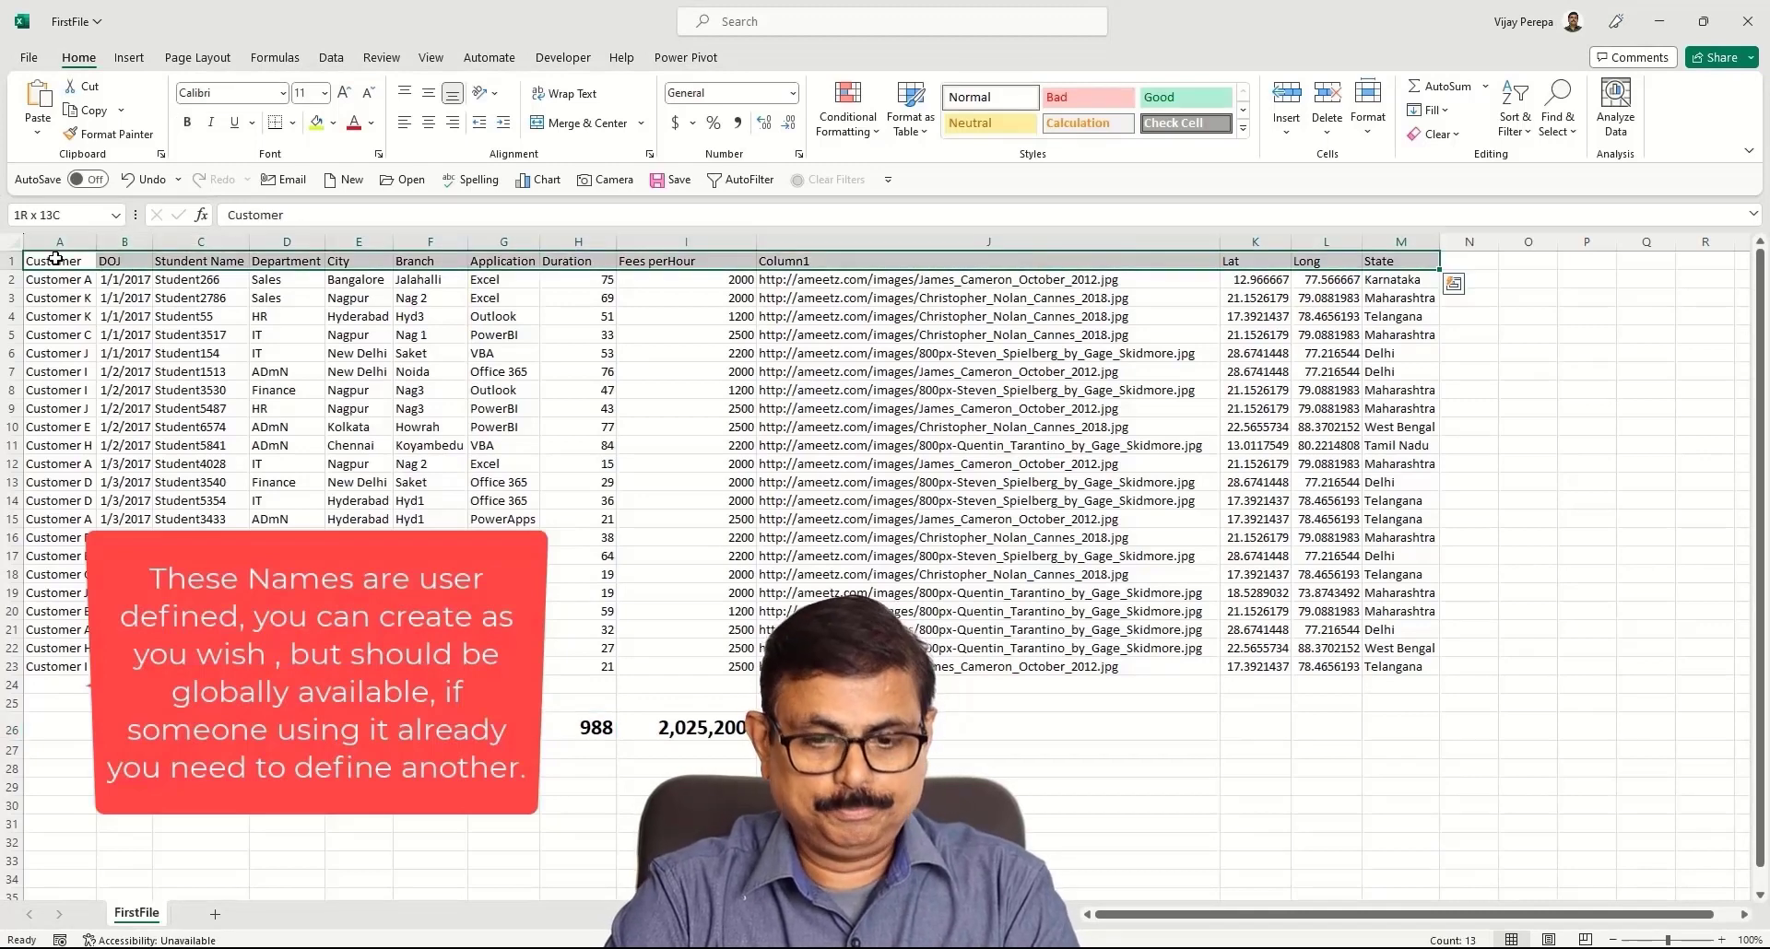
key(ctrl+c)
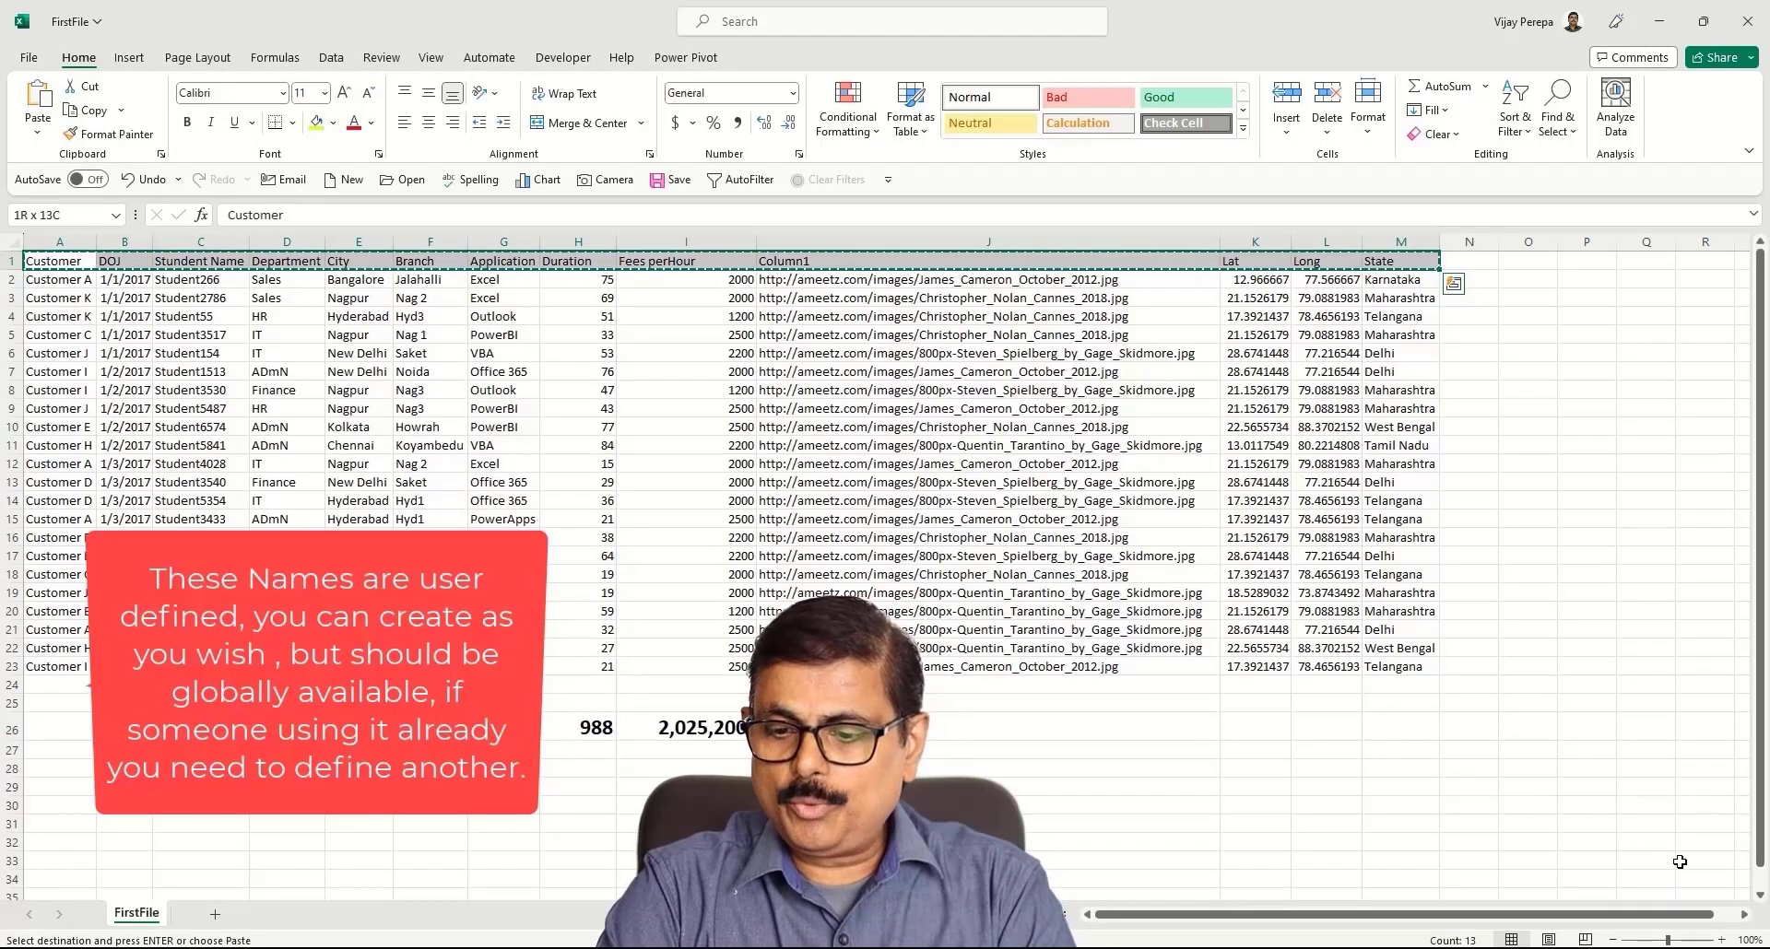
click(1744, 916)
click(1415, 448)
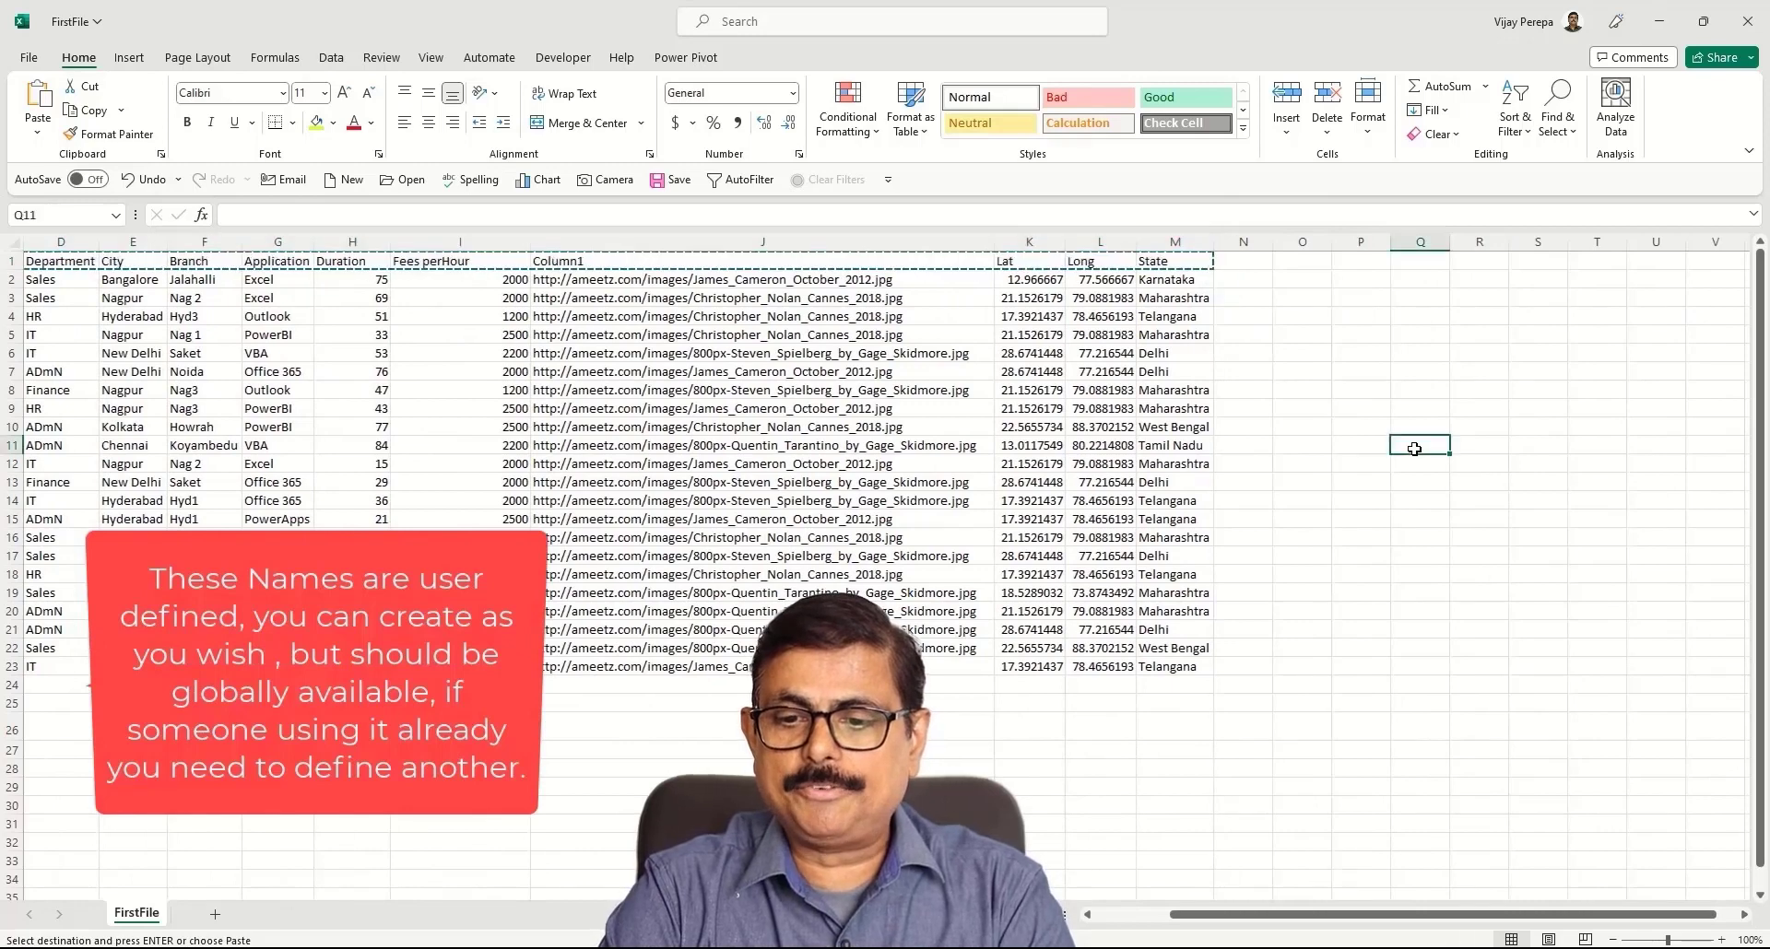
key(ctrl+alt+v)
key(v)
key(e)
key(Return)
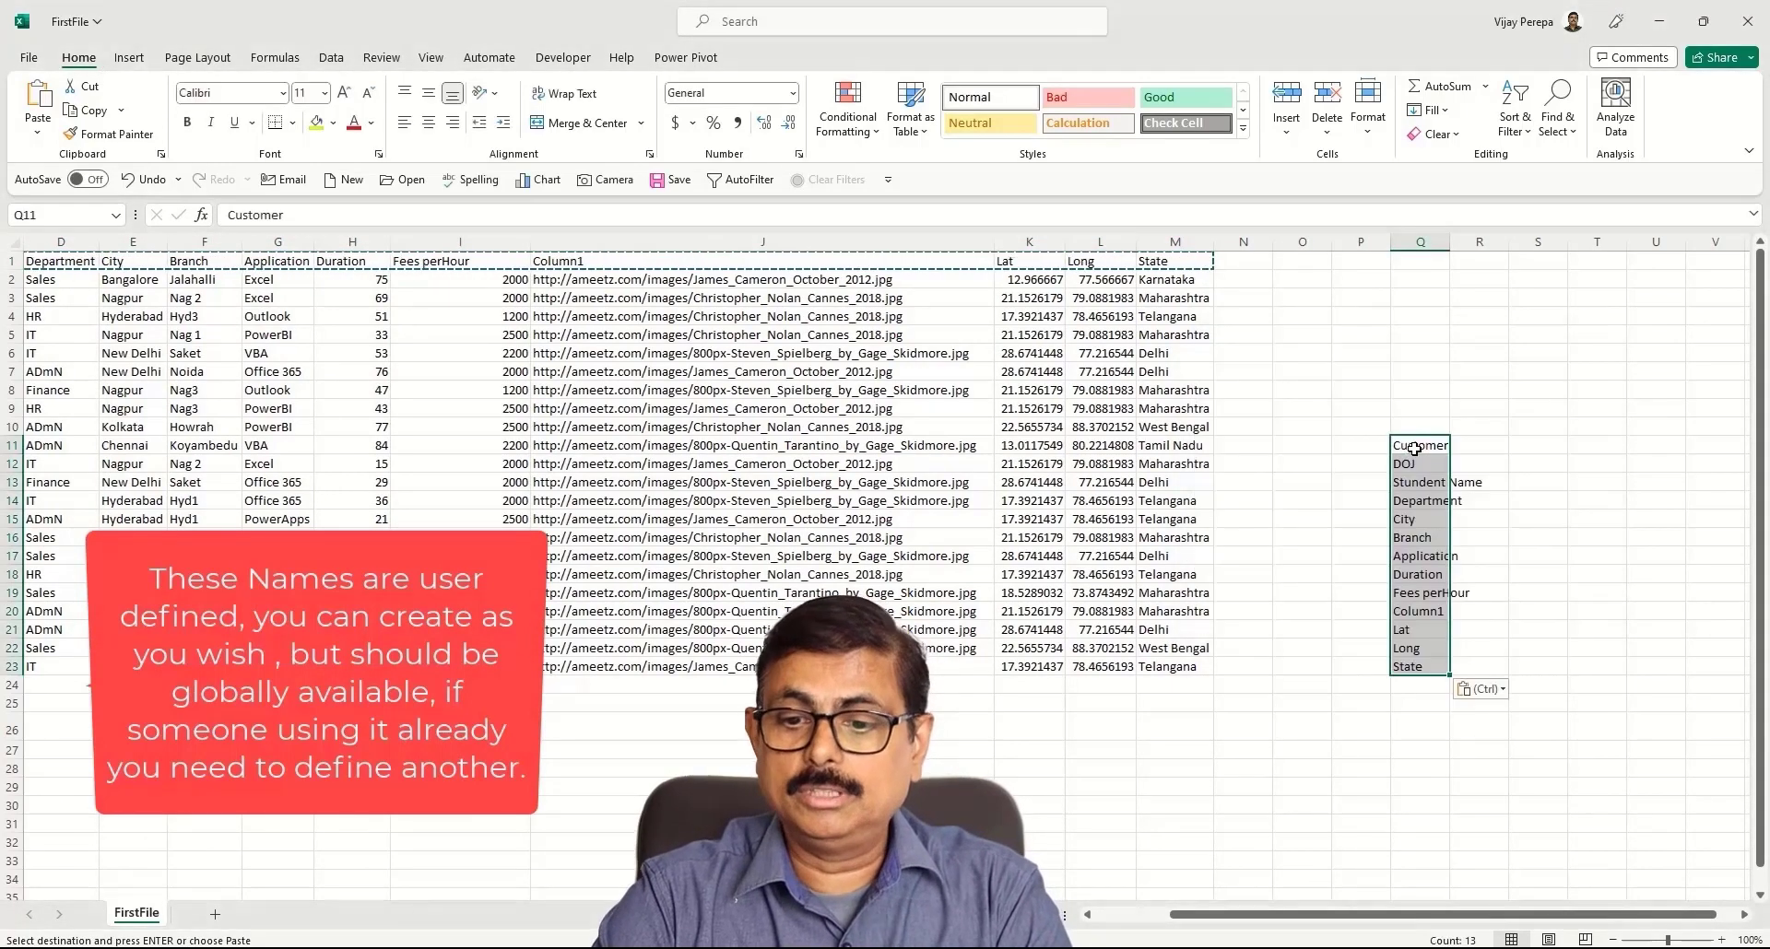
click(1513, 441)
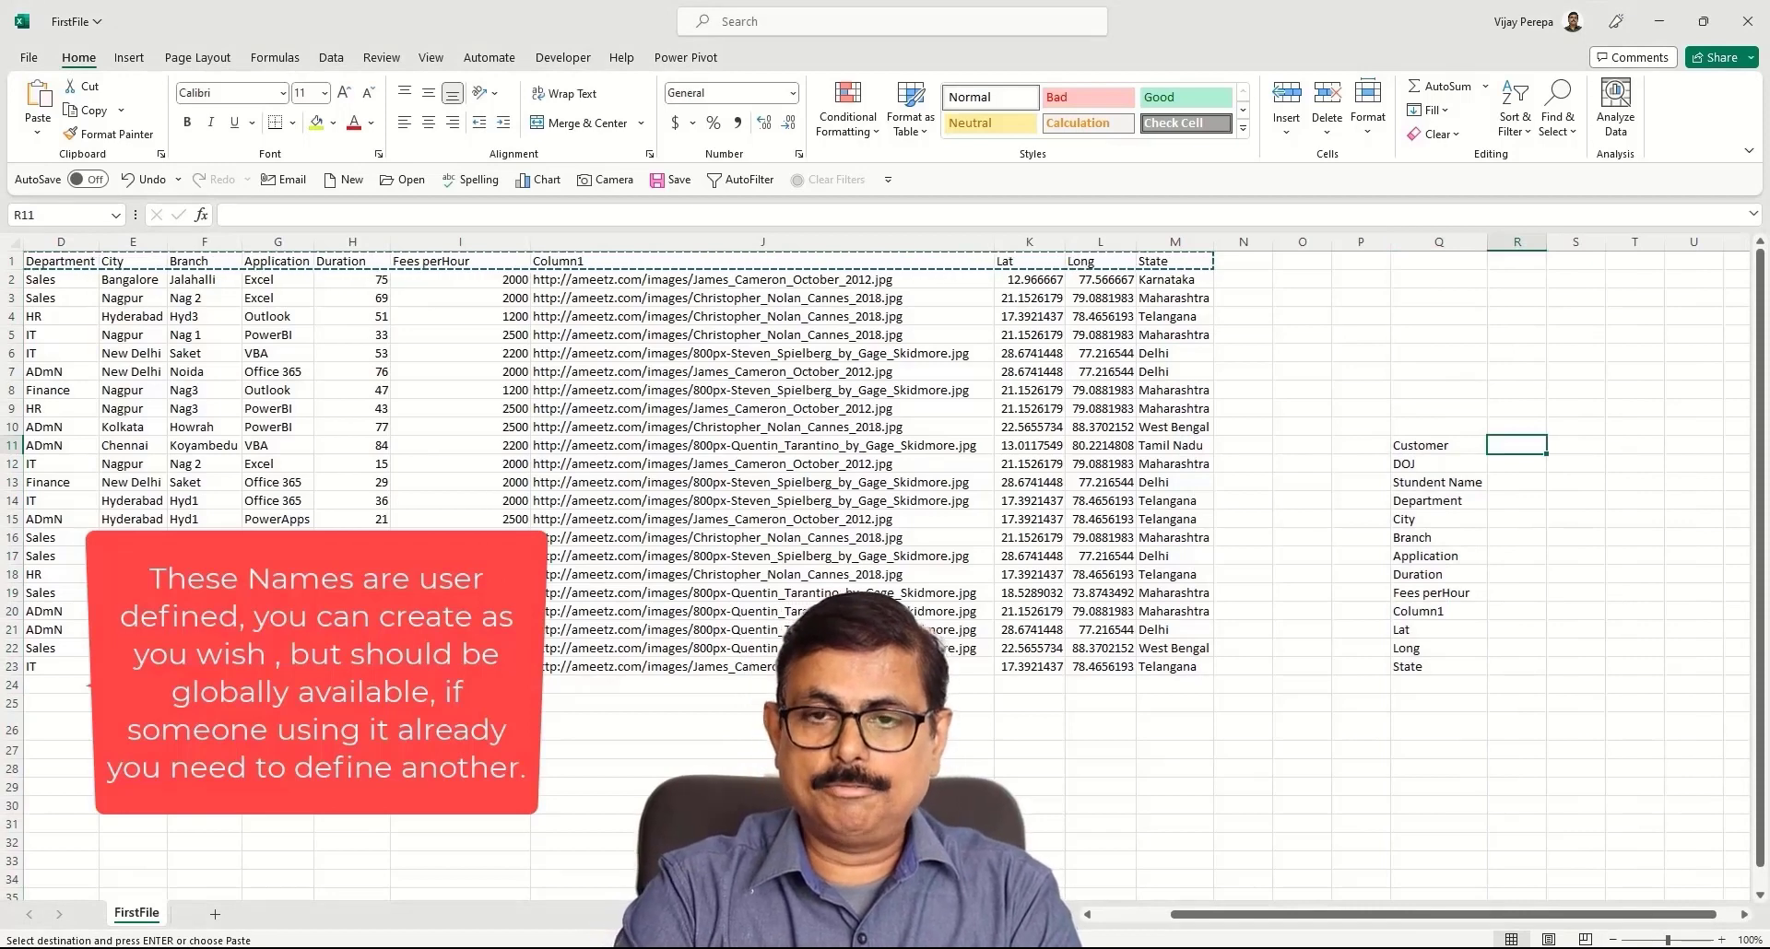
text(Varchar(100)
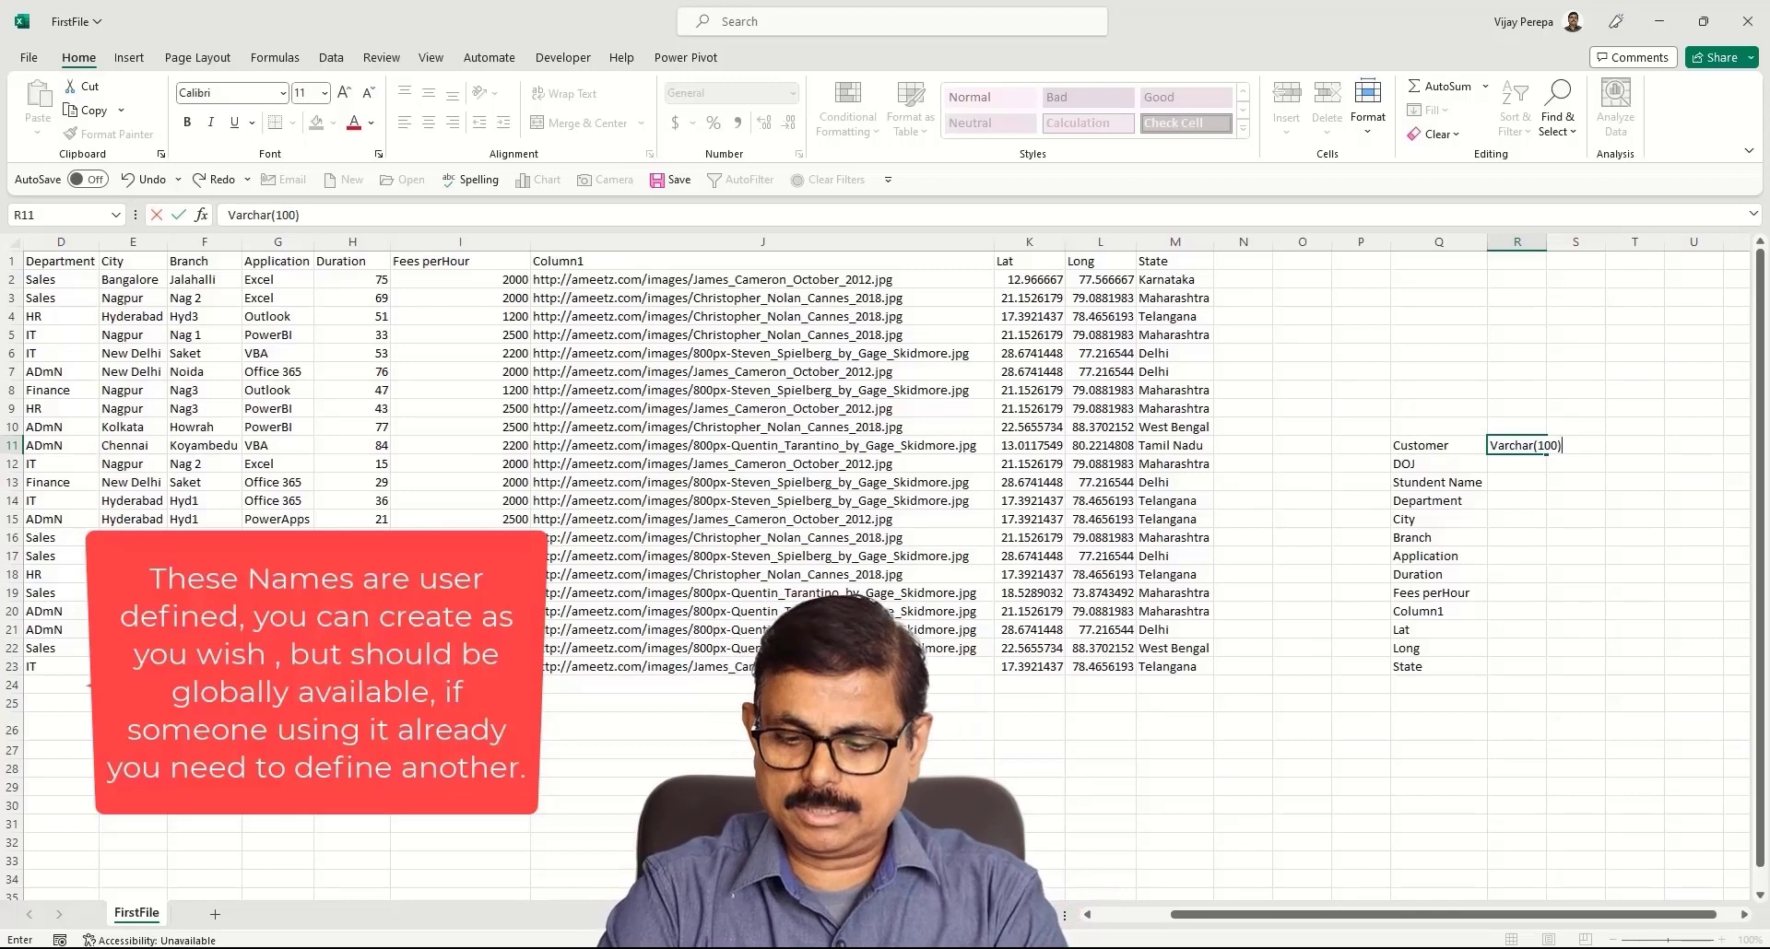
- Fill Varchar(100) down R11:R23 and put separator commas down column S
key(Return)
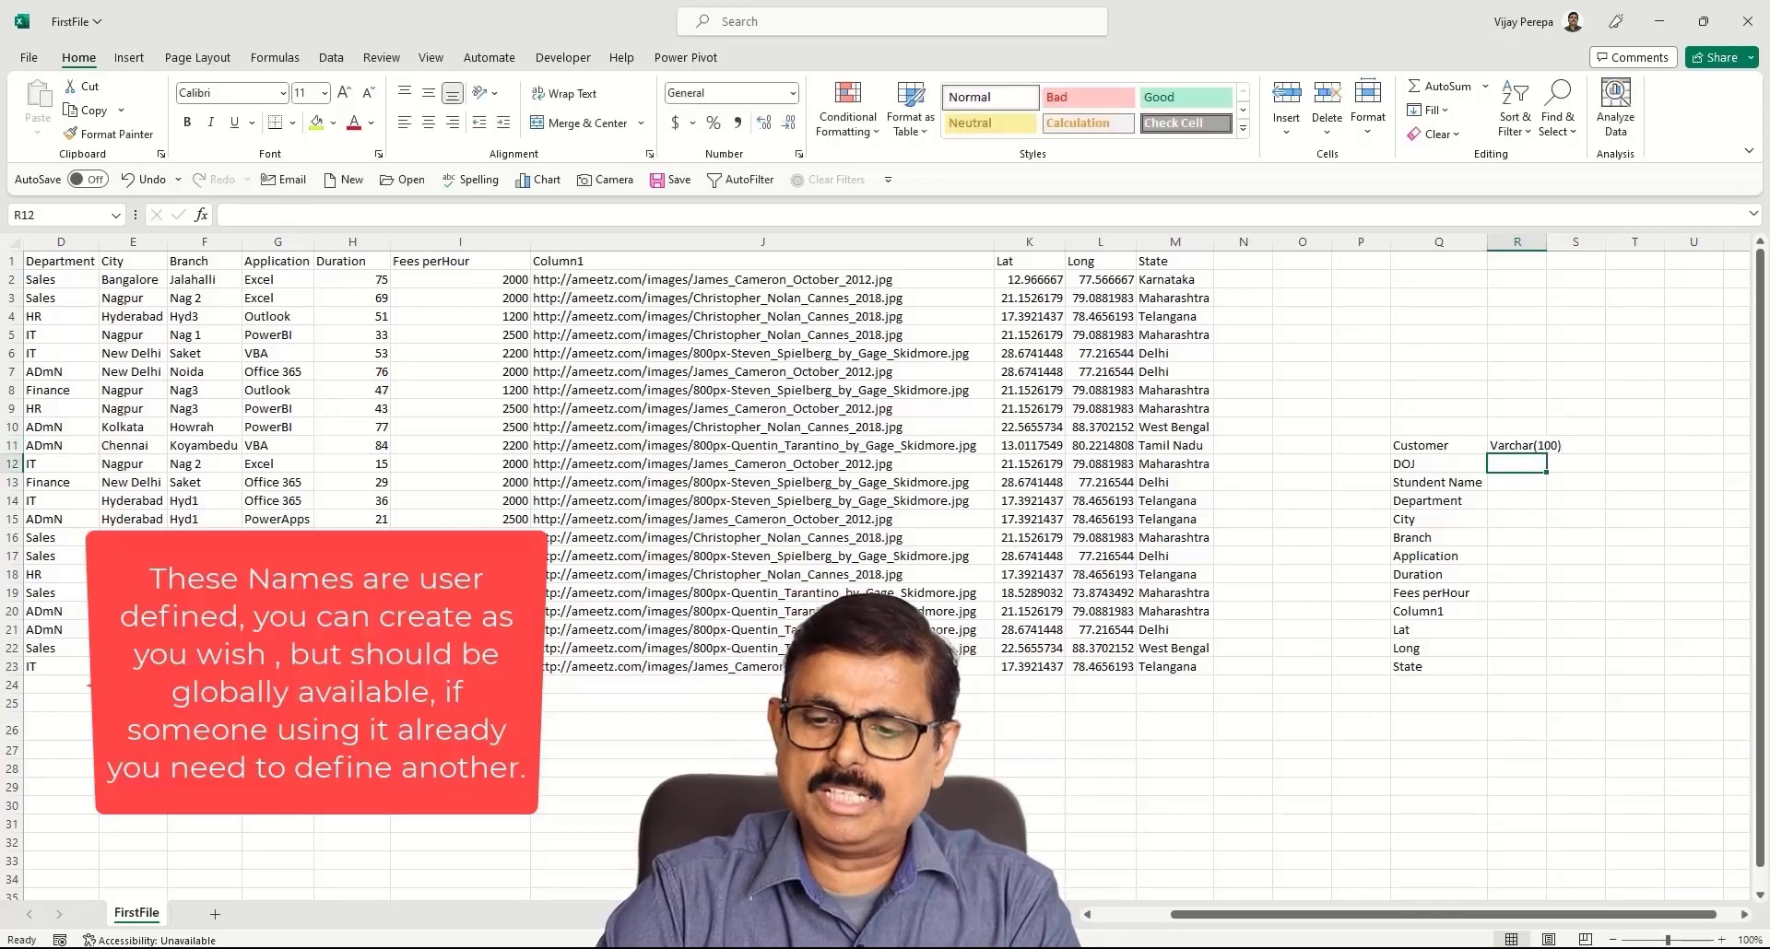
double_click(1549, 249)
click(1540, 444)
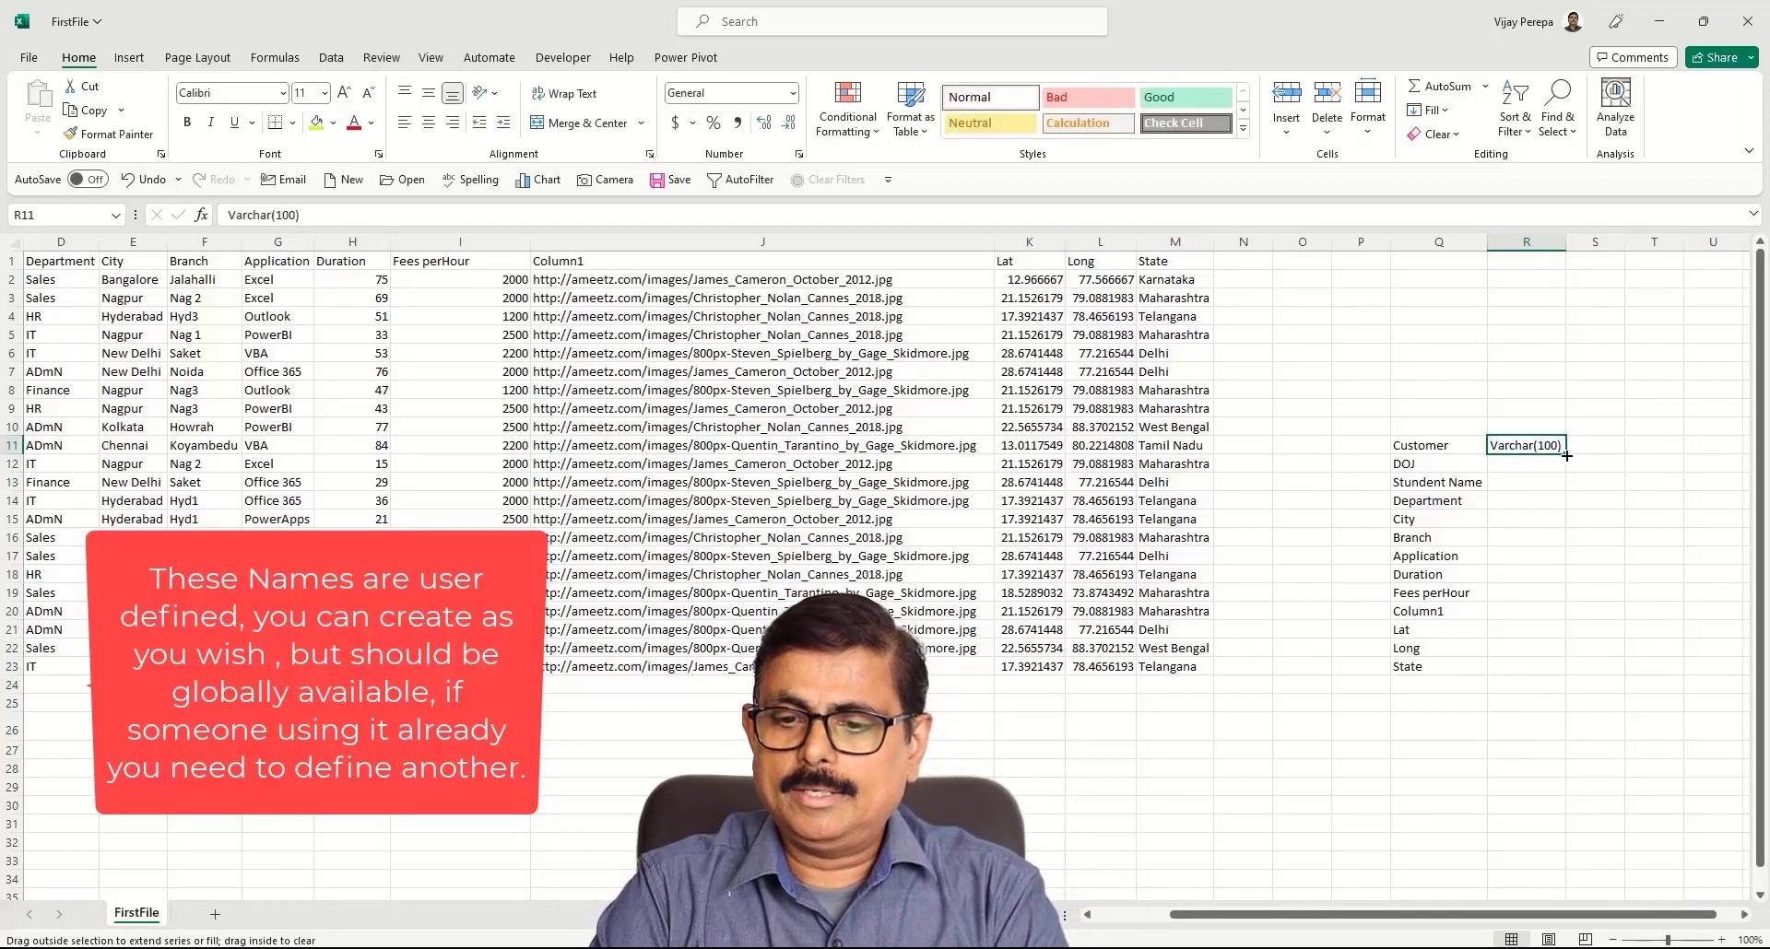
double_click(1565, 454)
click(1584, 450)
text(,)
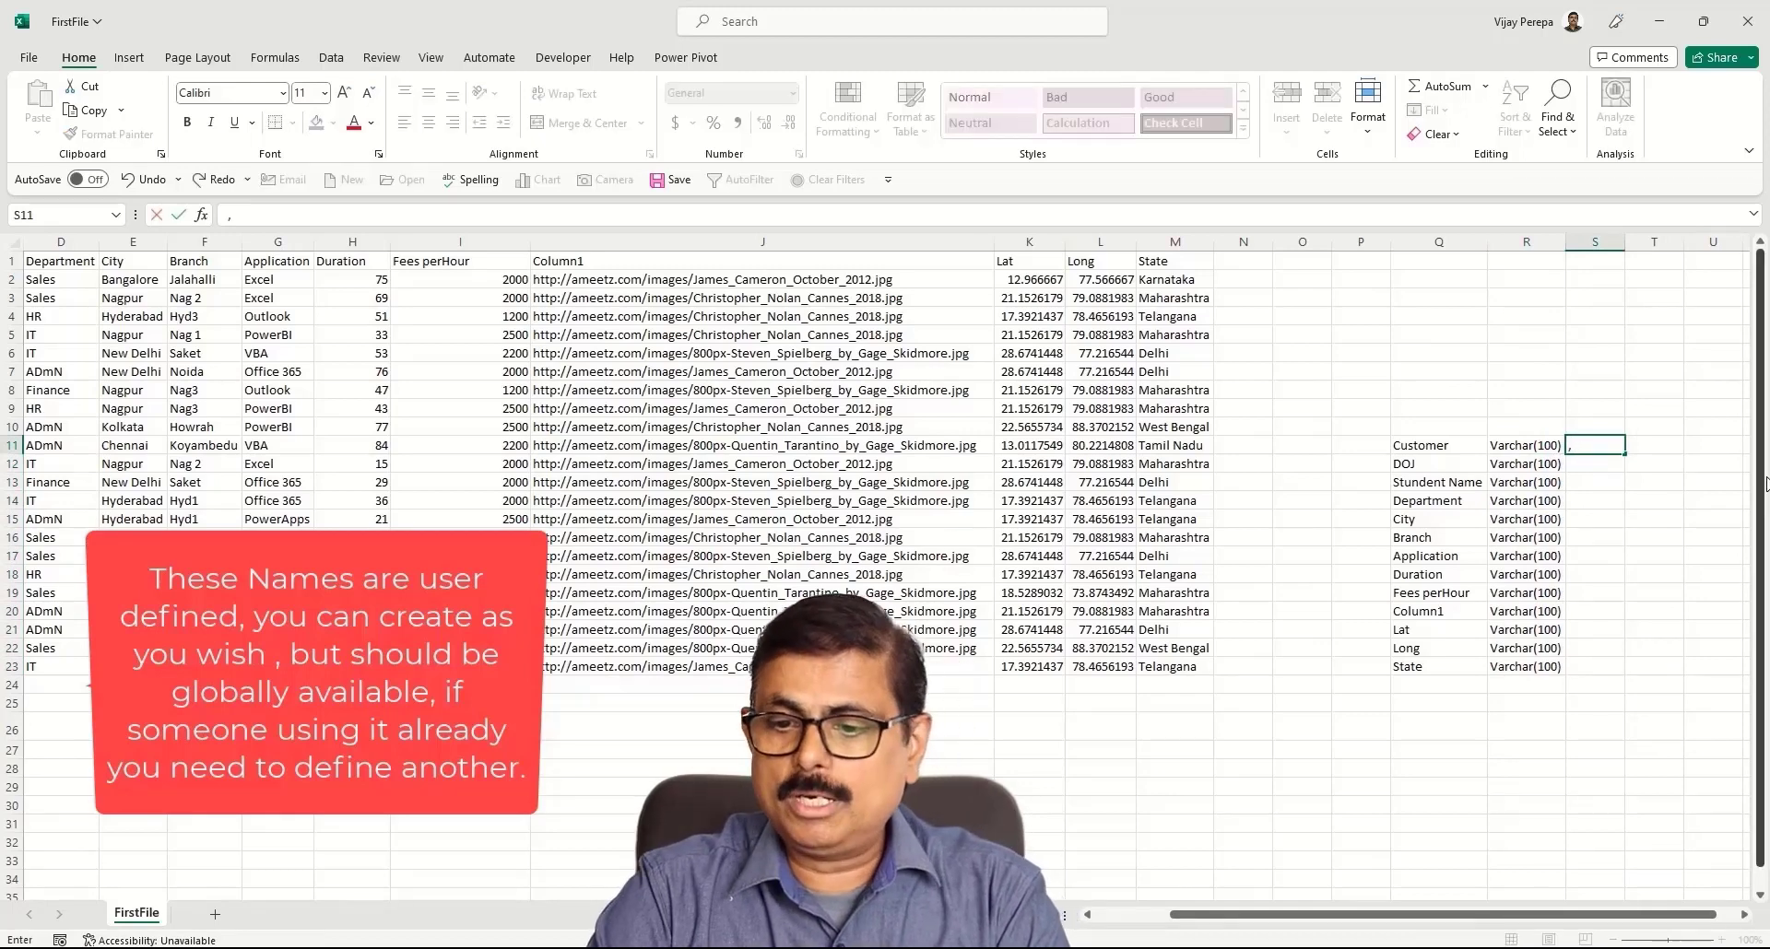
click(1631, 489)
click(1584, 447)
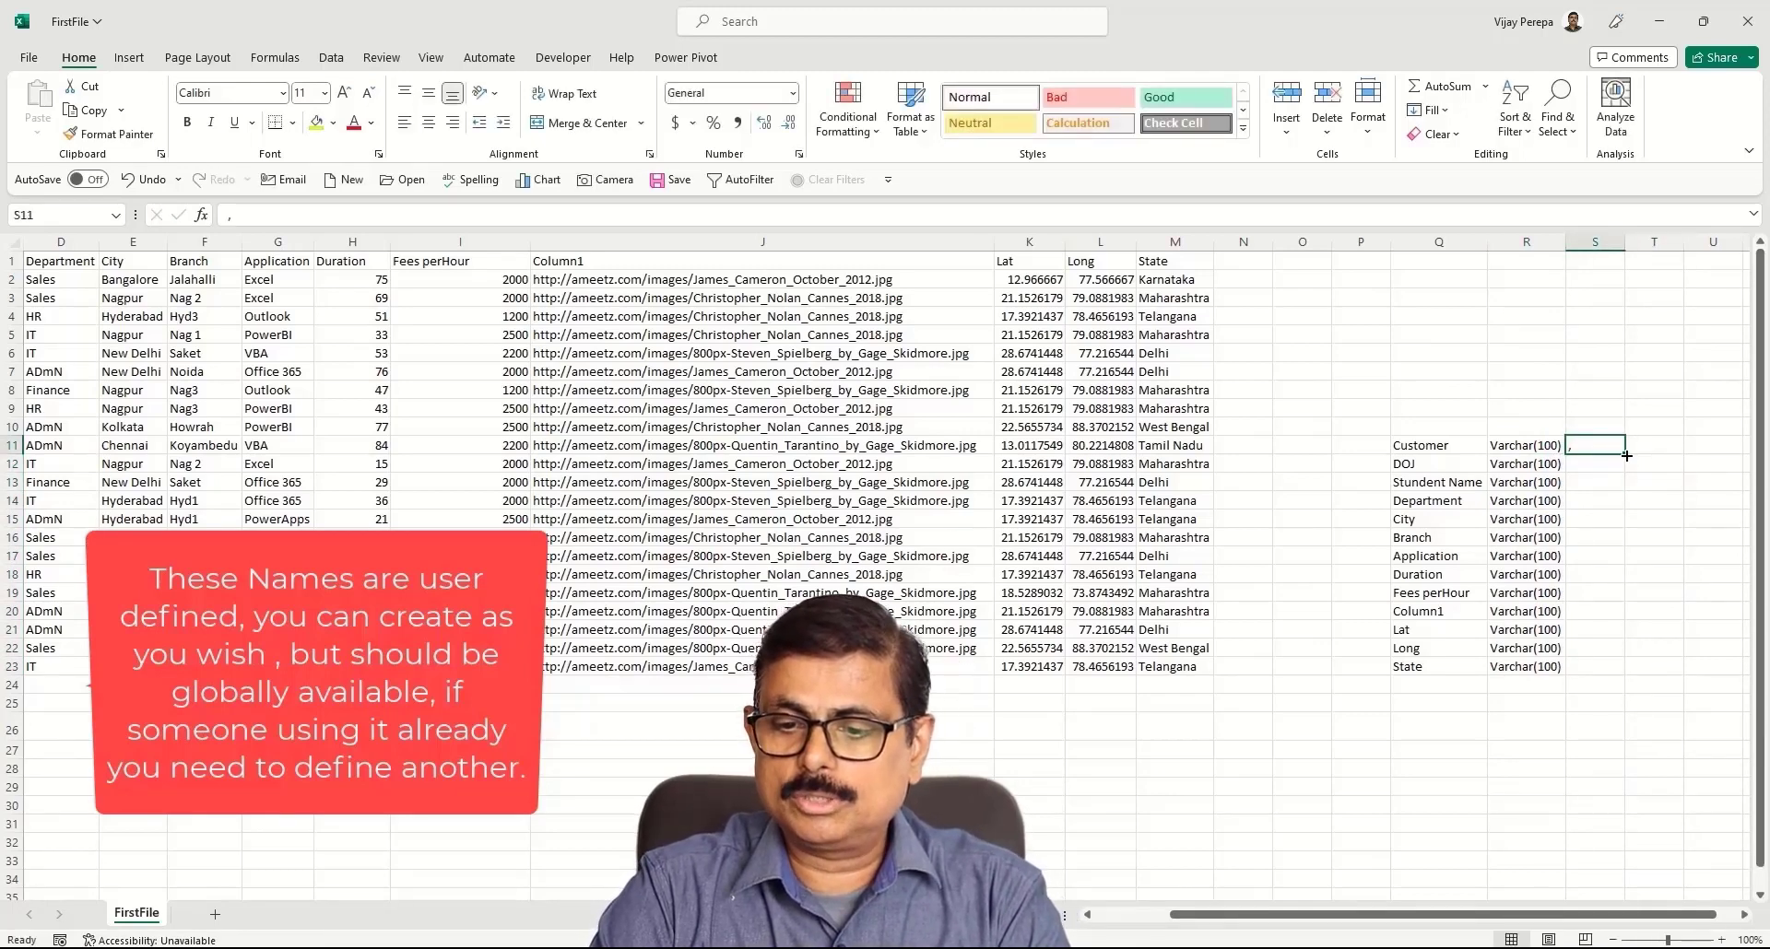
drag(1626, 456, 1599, 660)
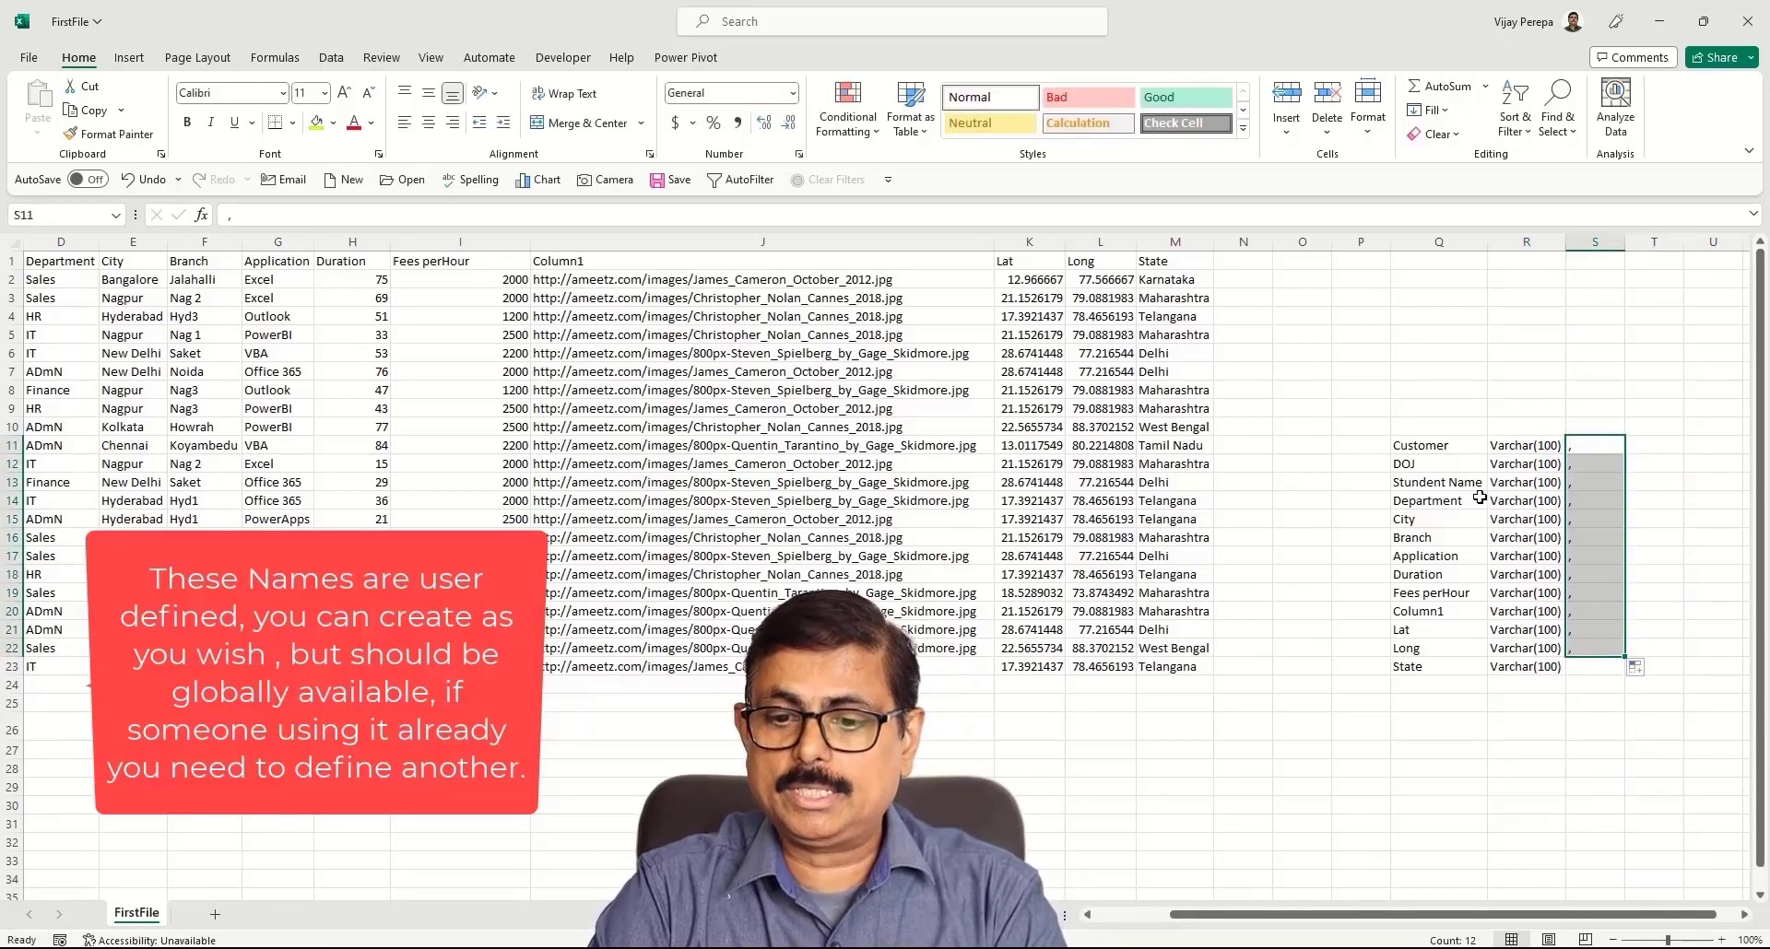
- Give DOJ the type date, and Duration and Fees perHour the type int
click(1422, 463)
click(1521, 470)
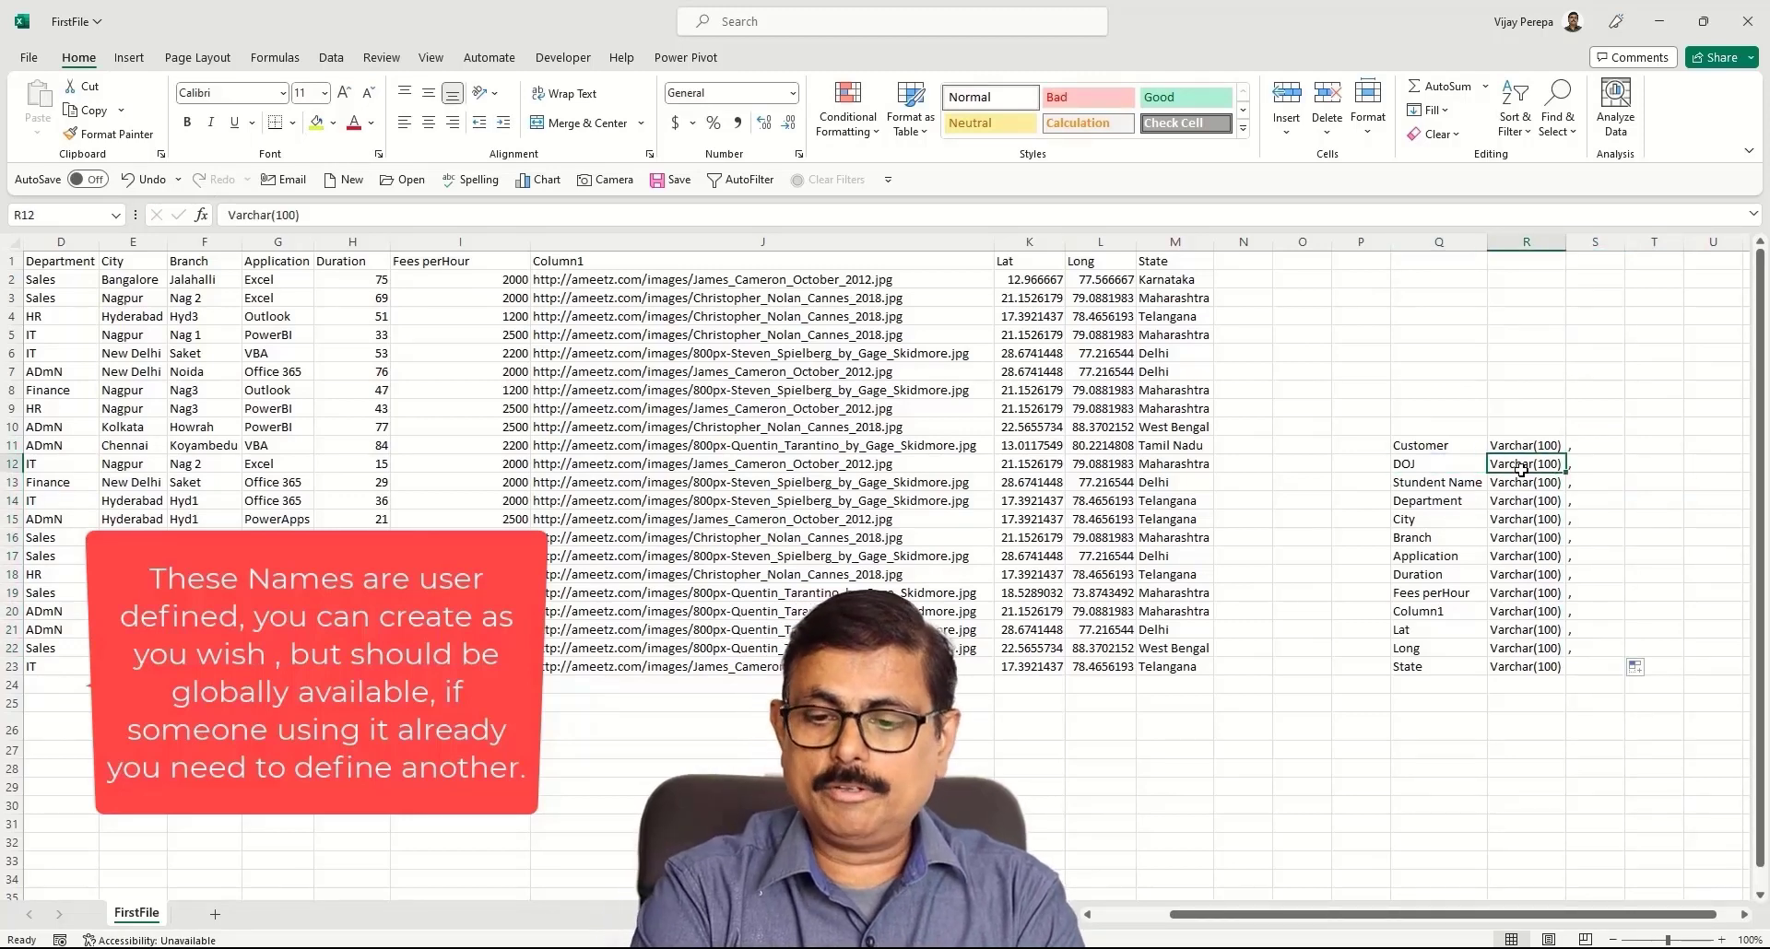
text(date)
key(Return)
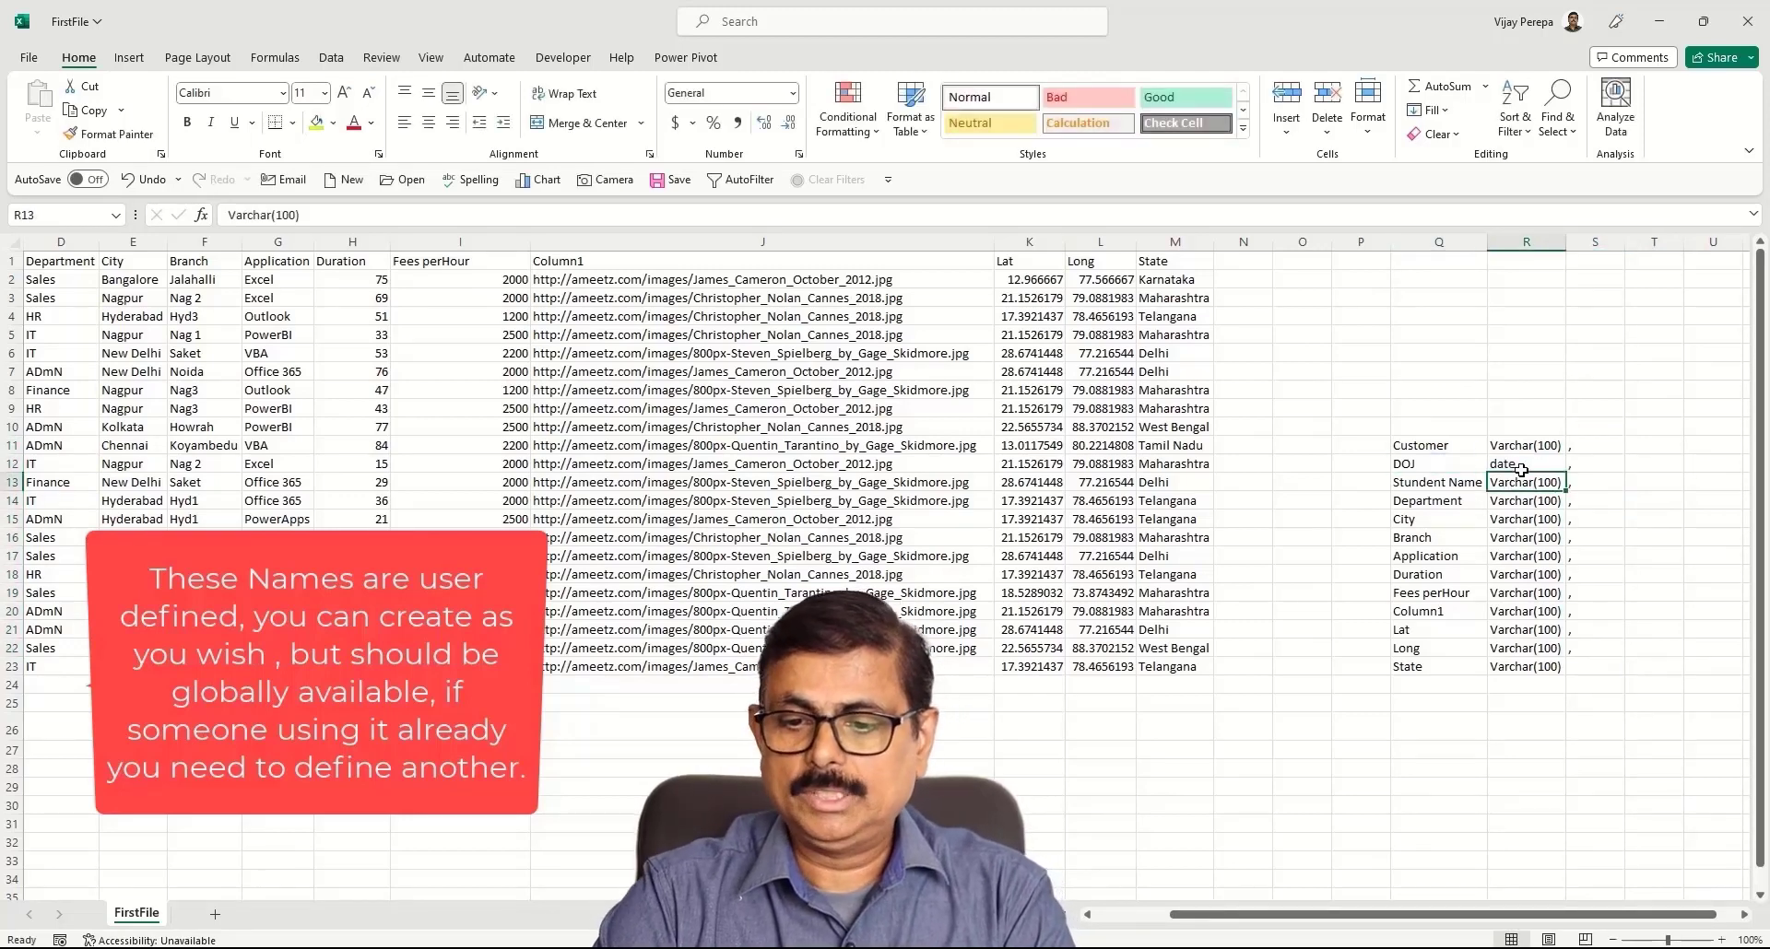
click(1447, 480)
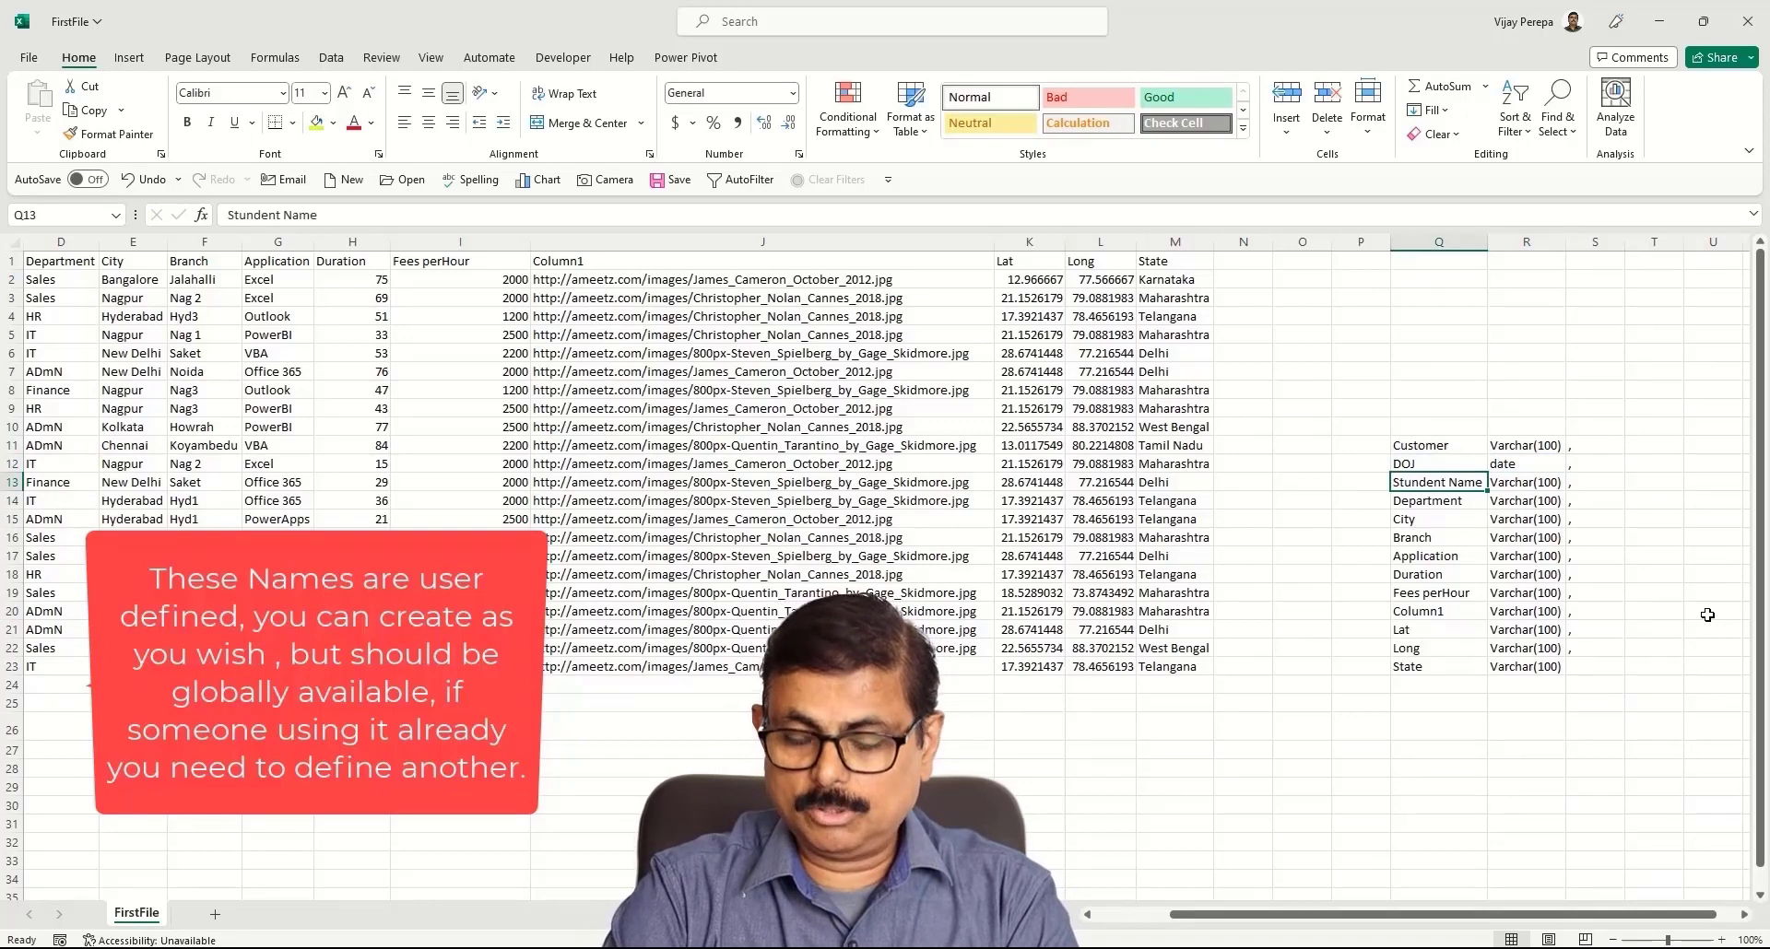
key(Down)
key(Down)
key(Down)
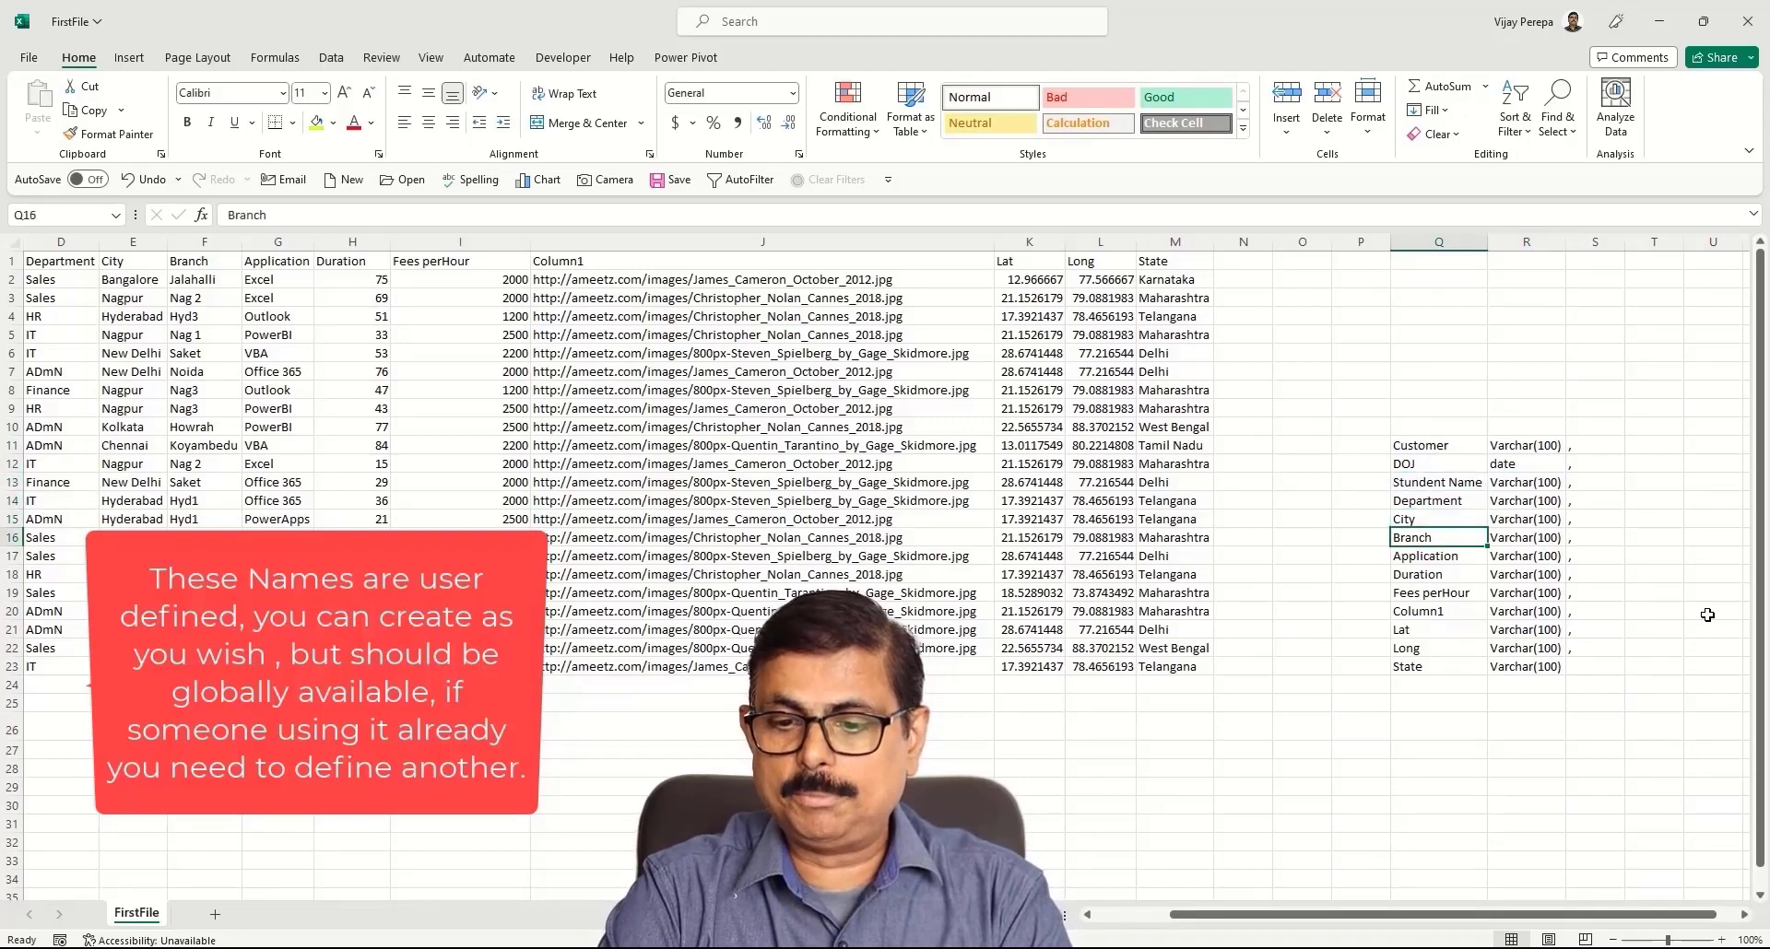
key(Down)
key(Down)
key(Right)
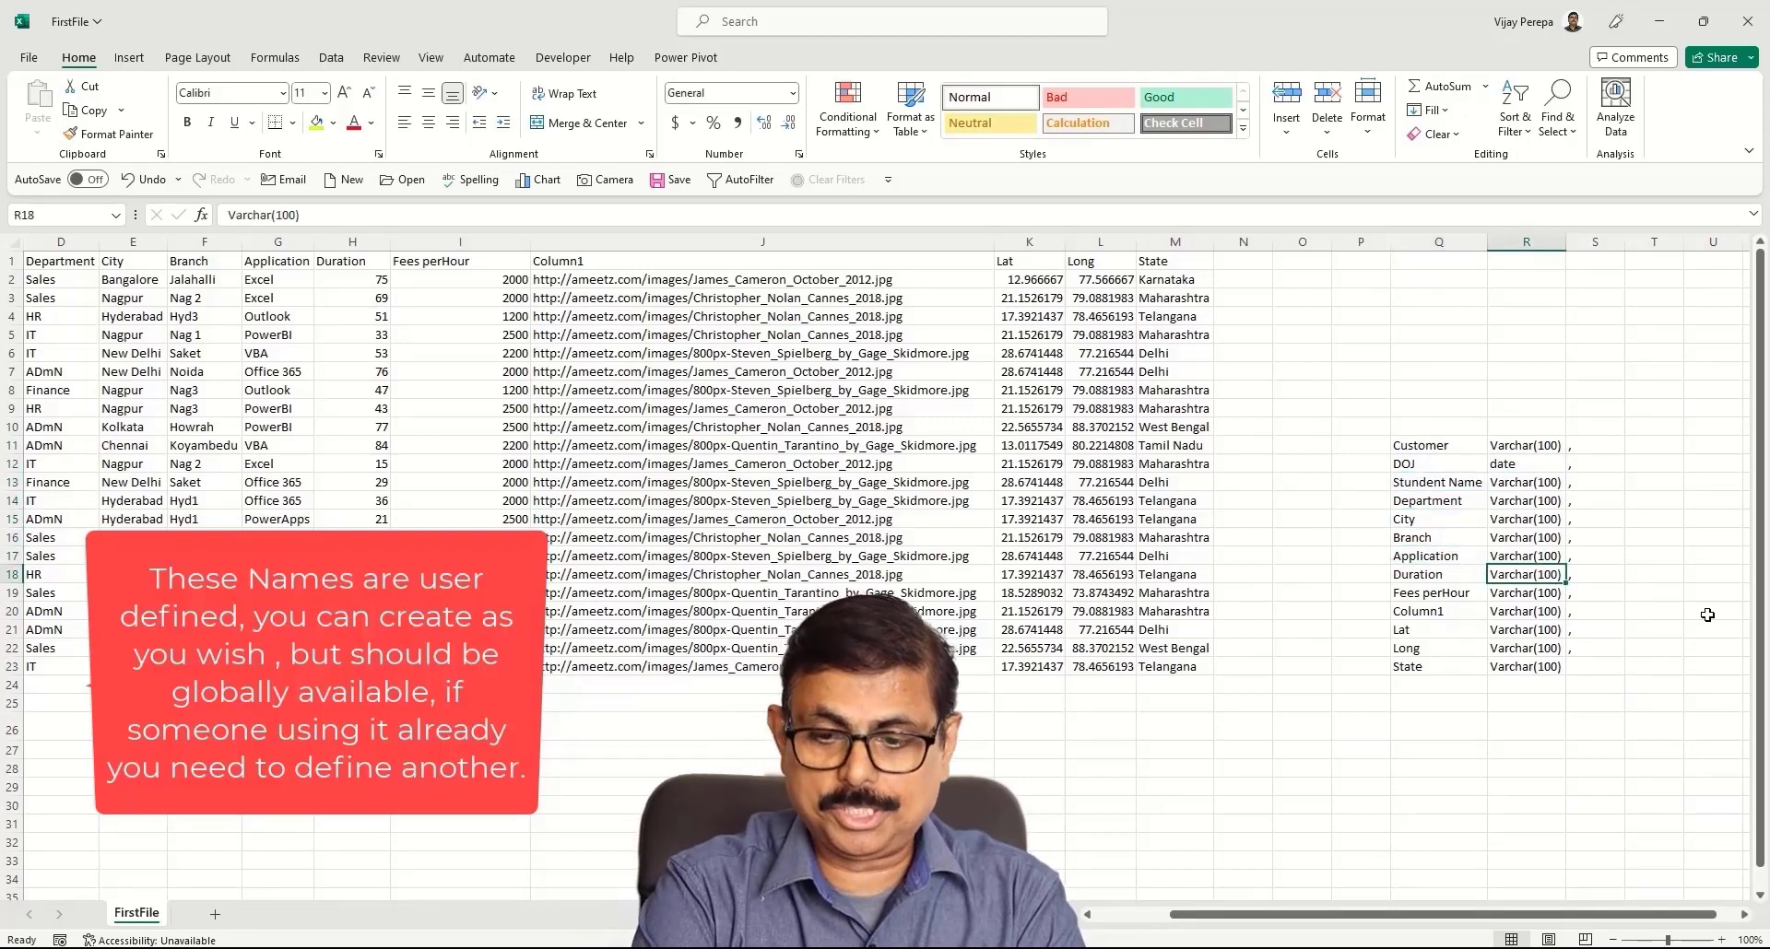
text(int)
key(Return)
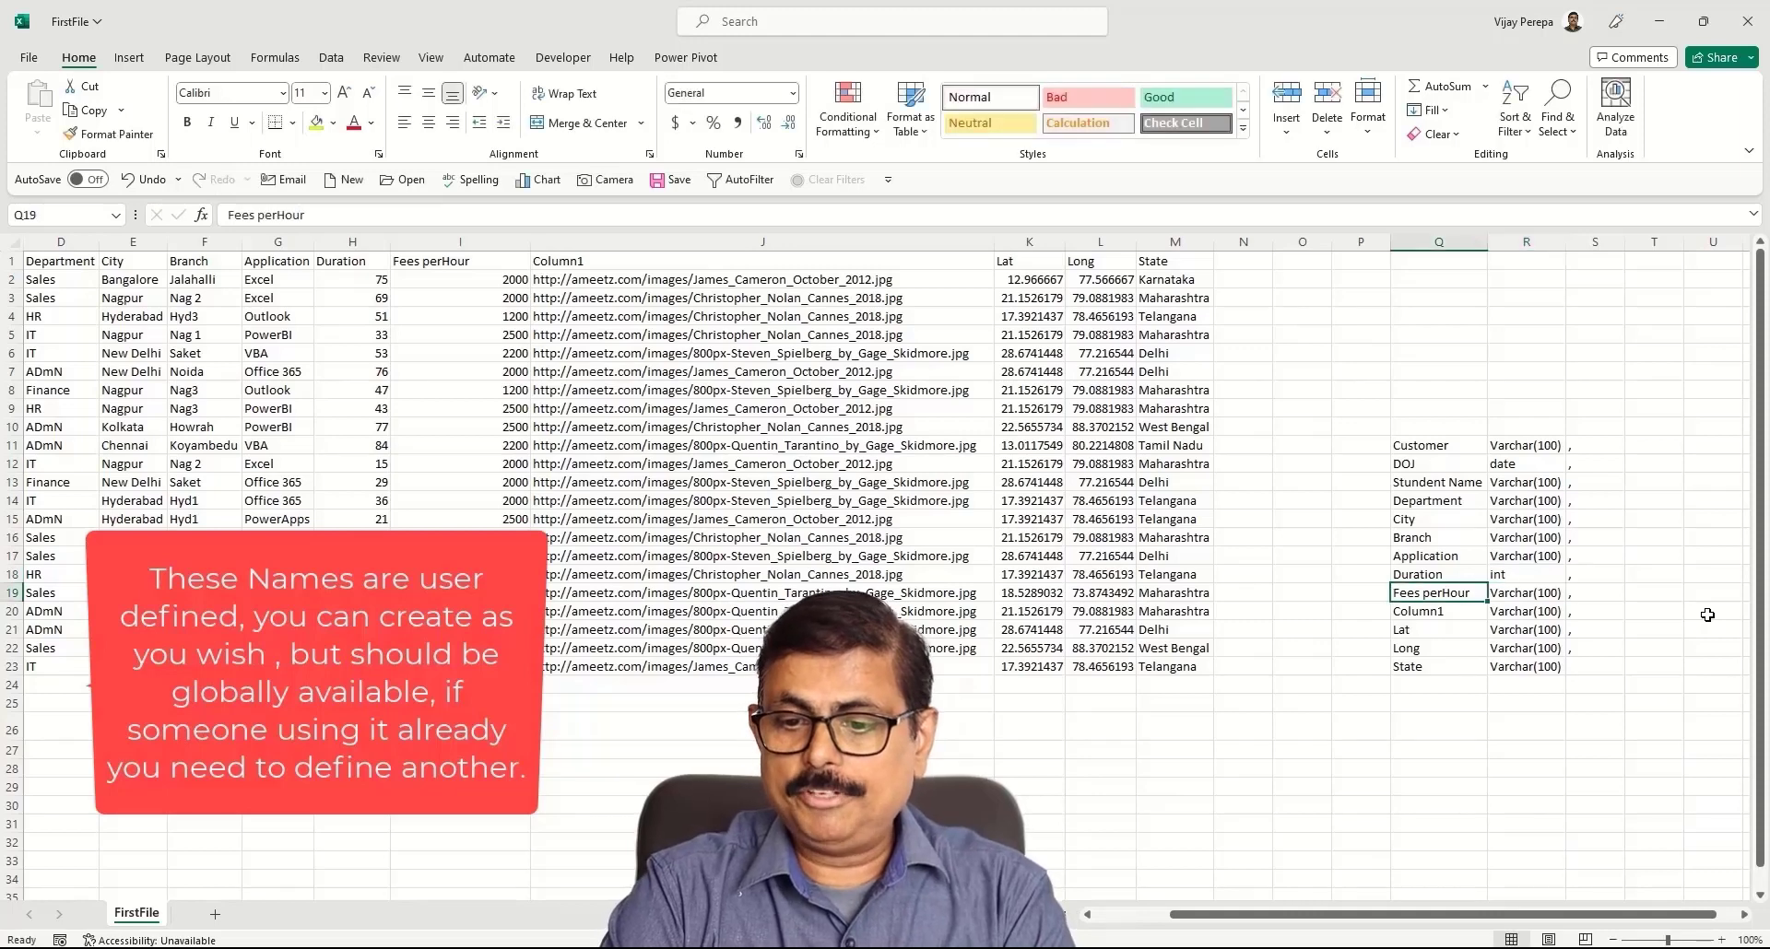
text(int)
key(Return)
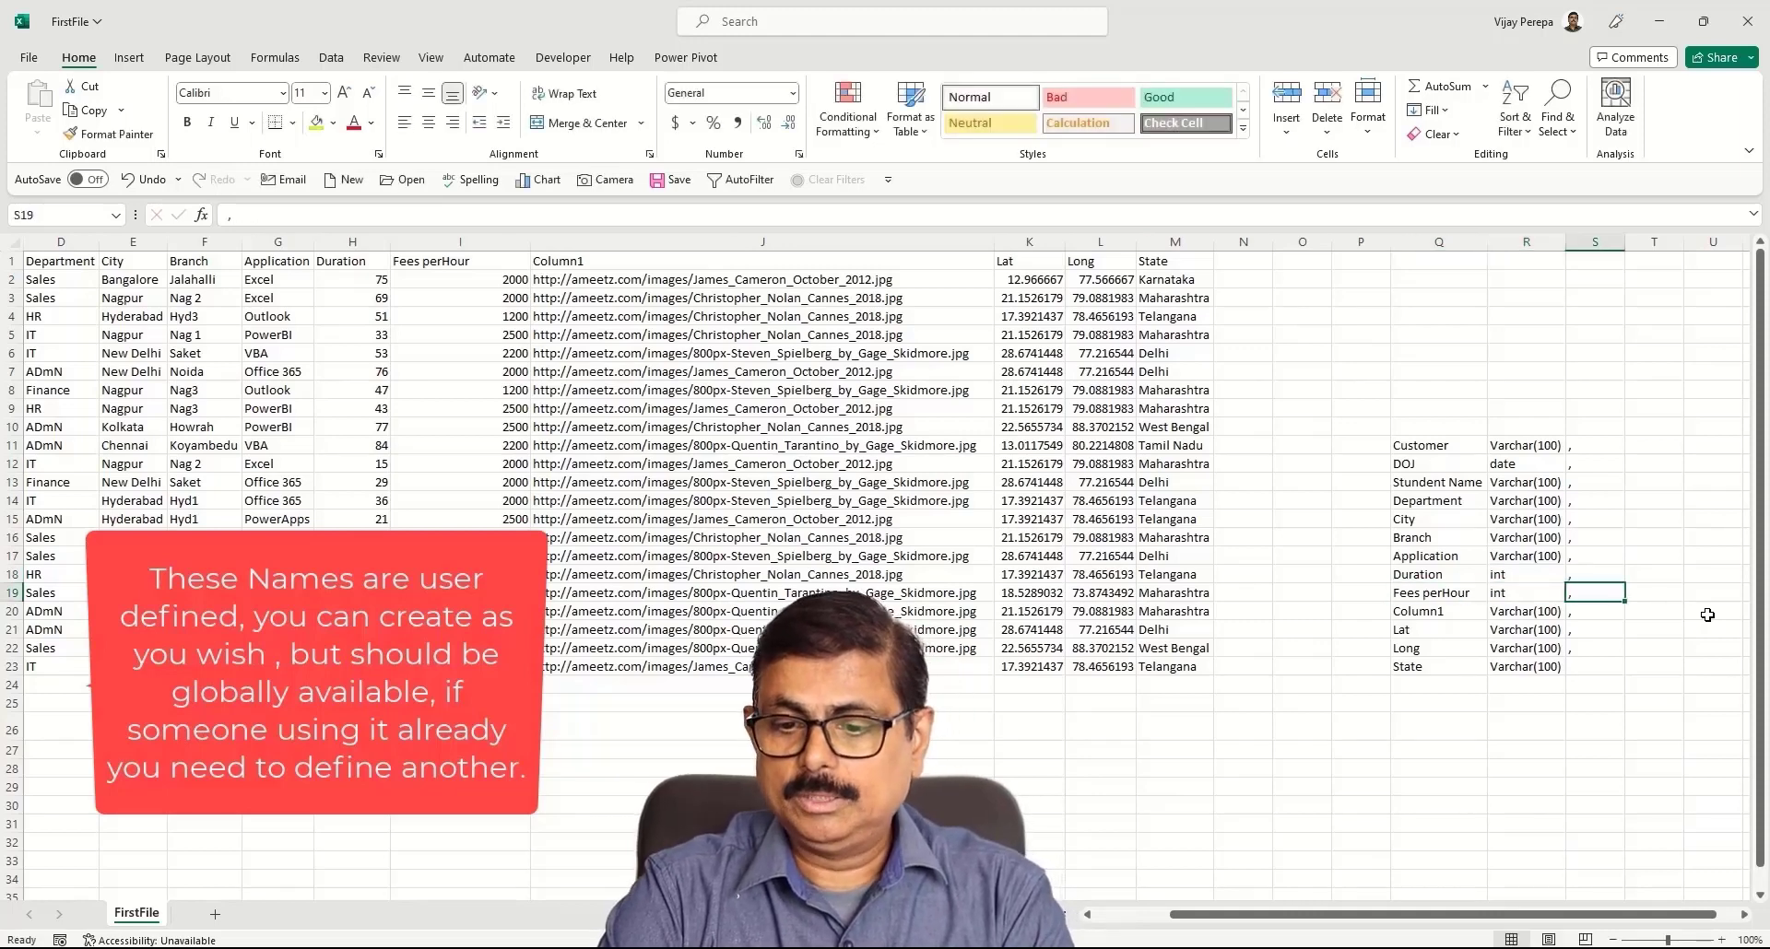
- Set Column1 to Varchar(500) and Lat and Long to float, then copy Q11:S23
key(Left)
key(Right)
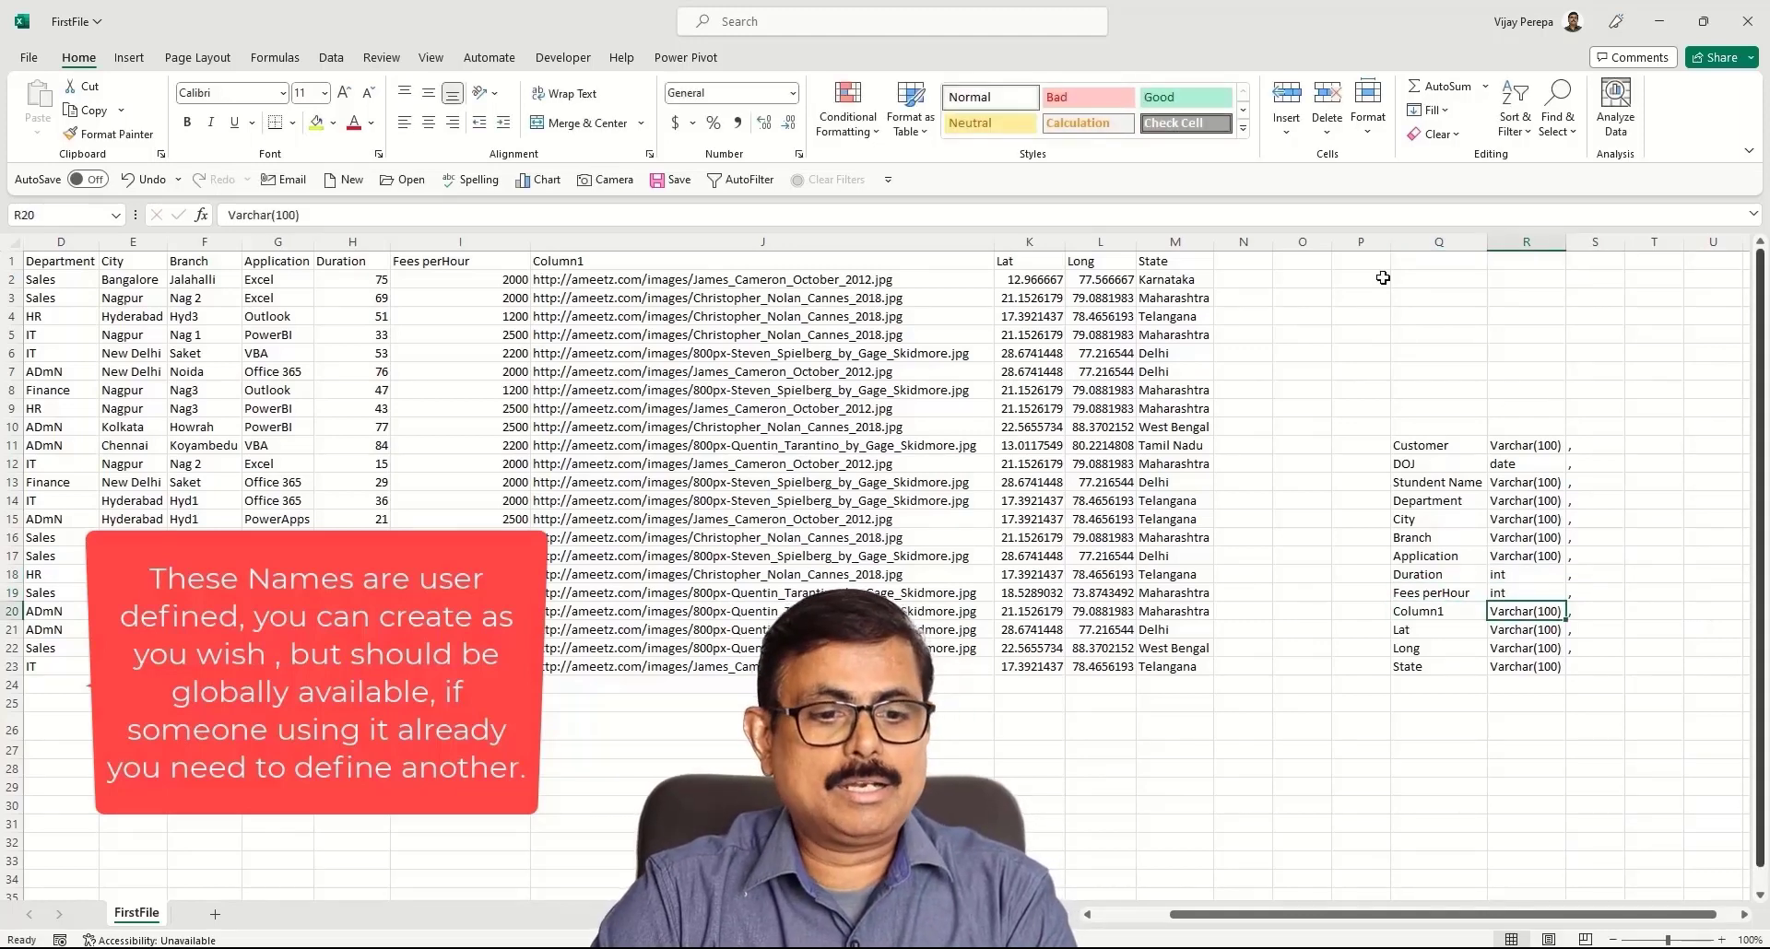
click(282, 215)
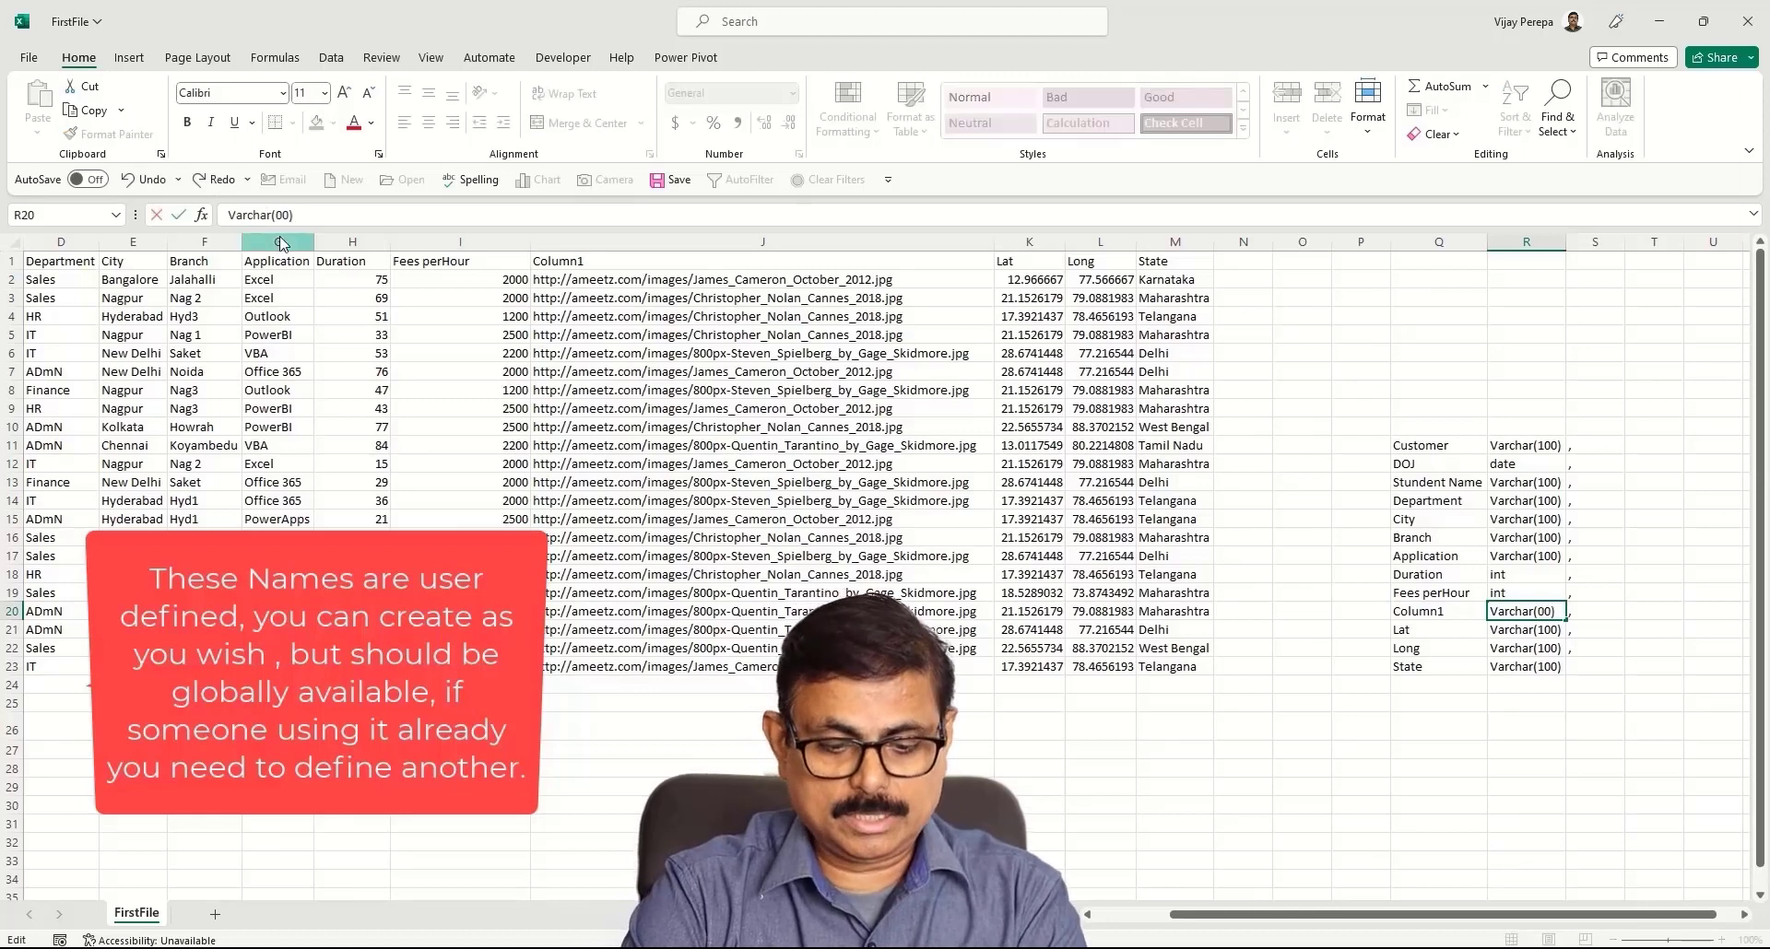
key(Return)
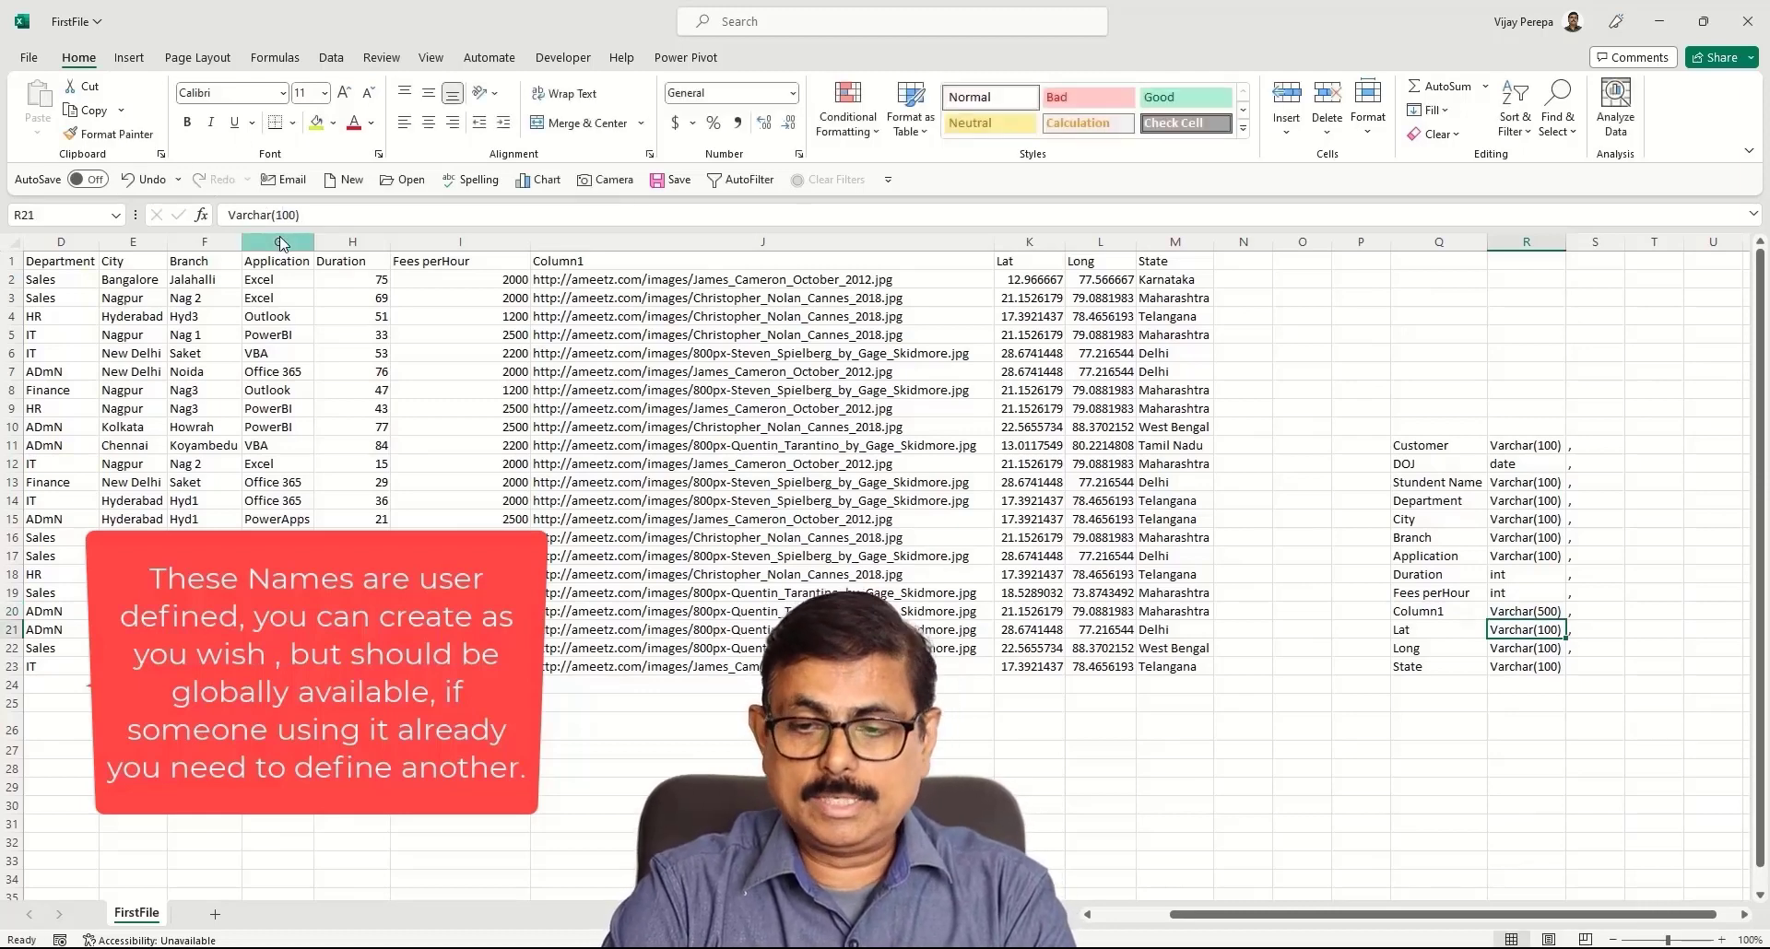
key(Down)
key(Left)
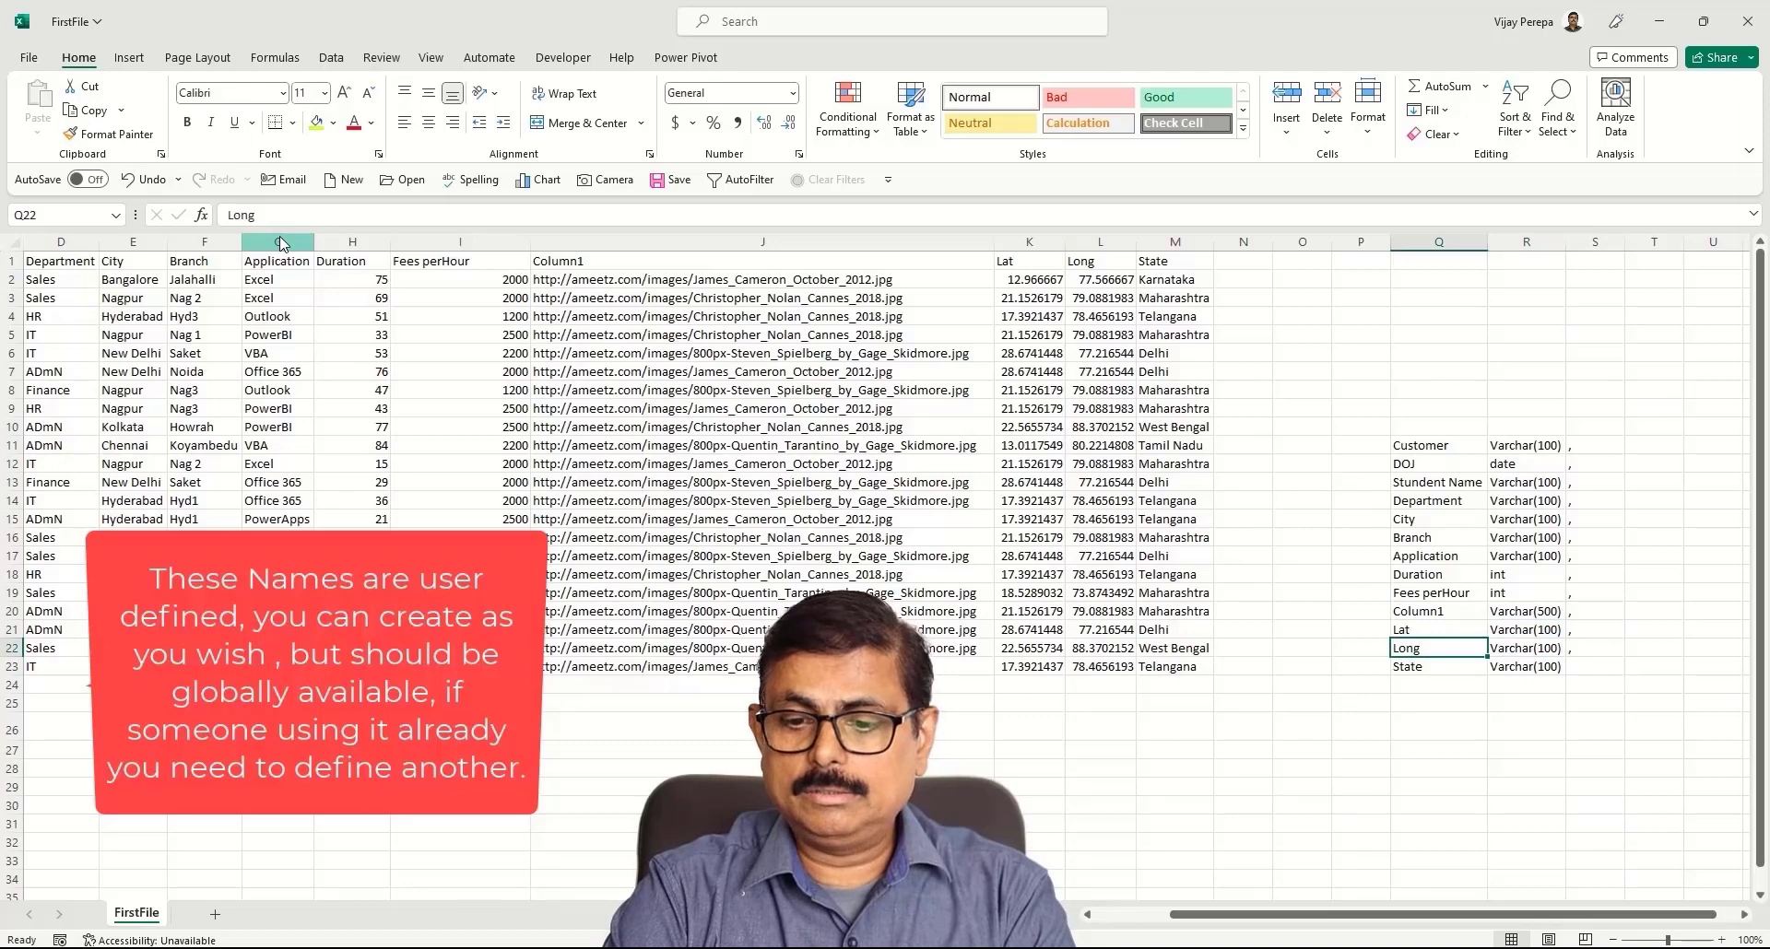
key(Up)
key(Right)
text(floa)
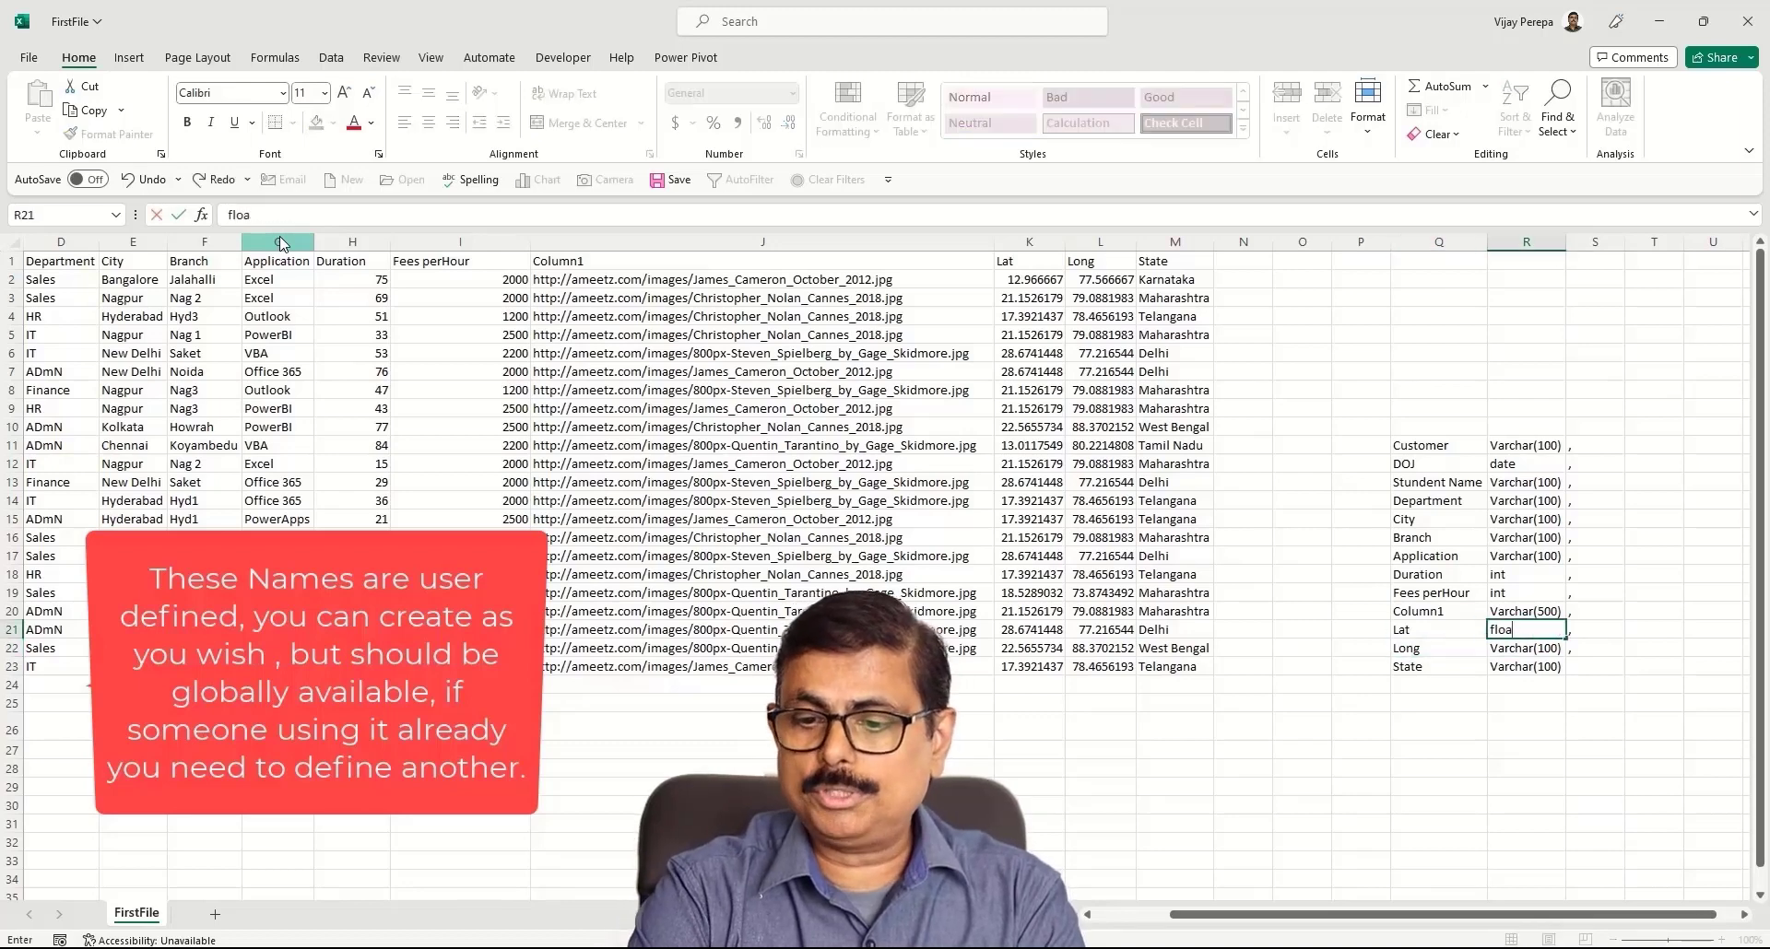
key(Return)
text(float)
key(Return)
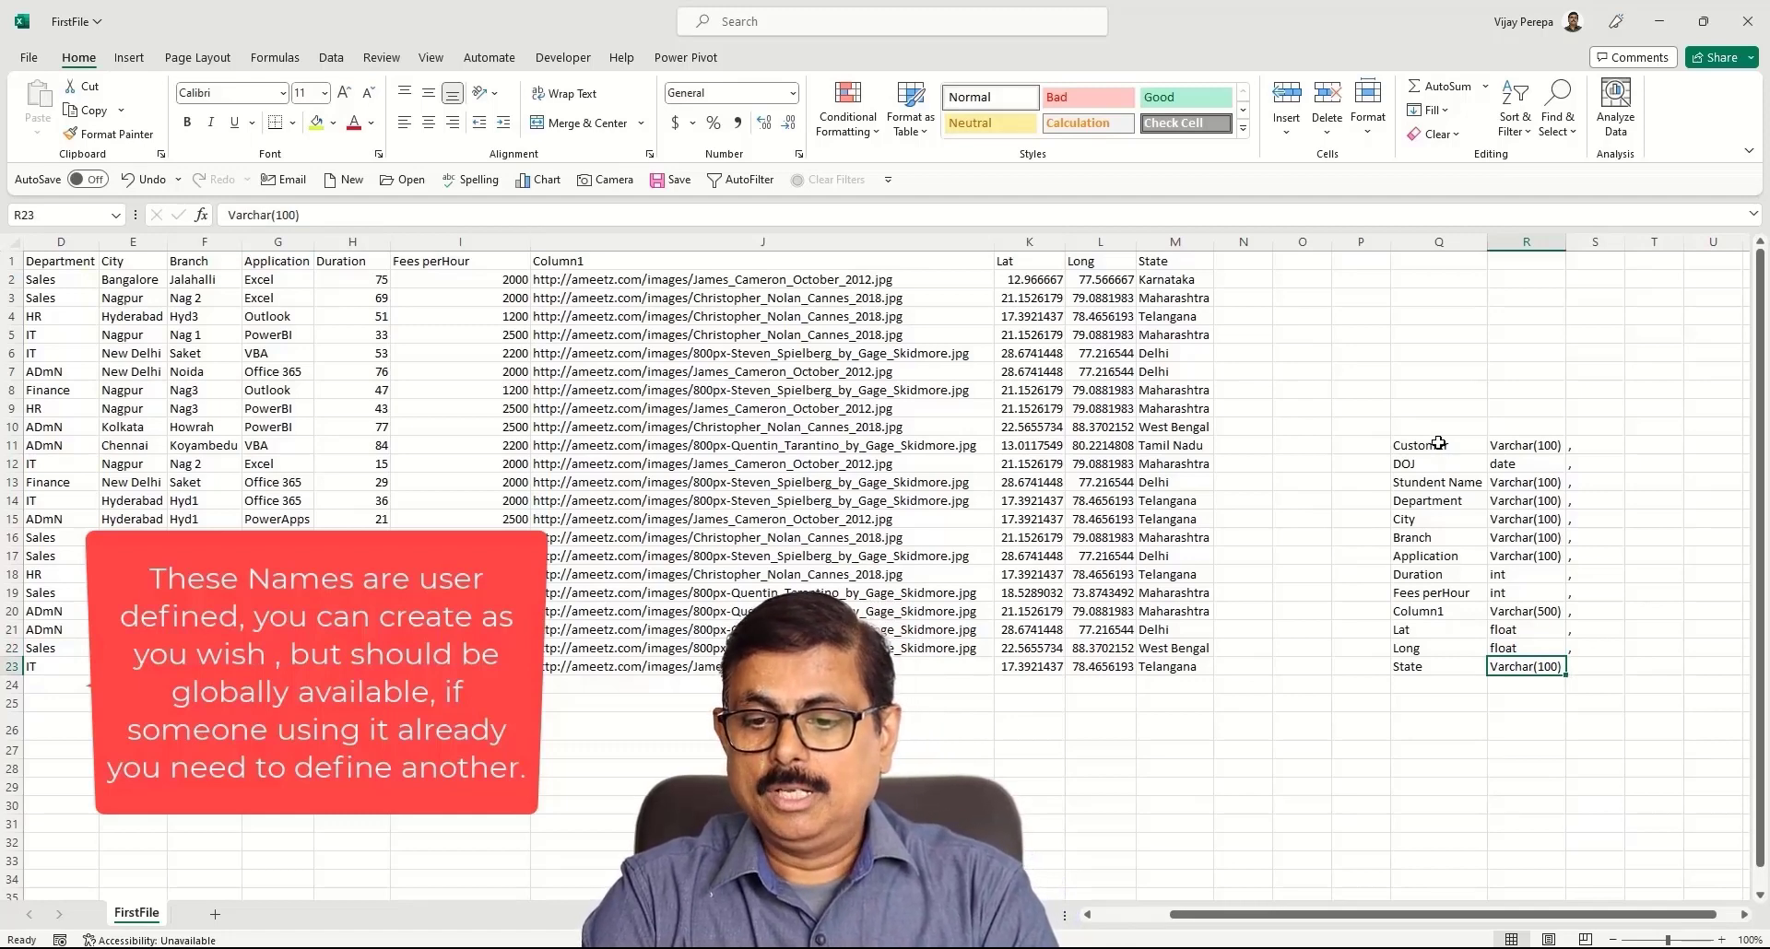
drag(1438, 443, 1568, 658)
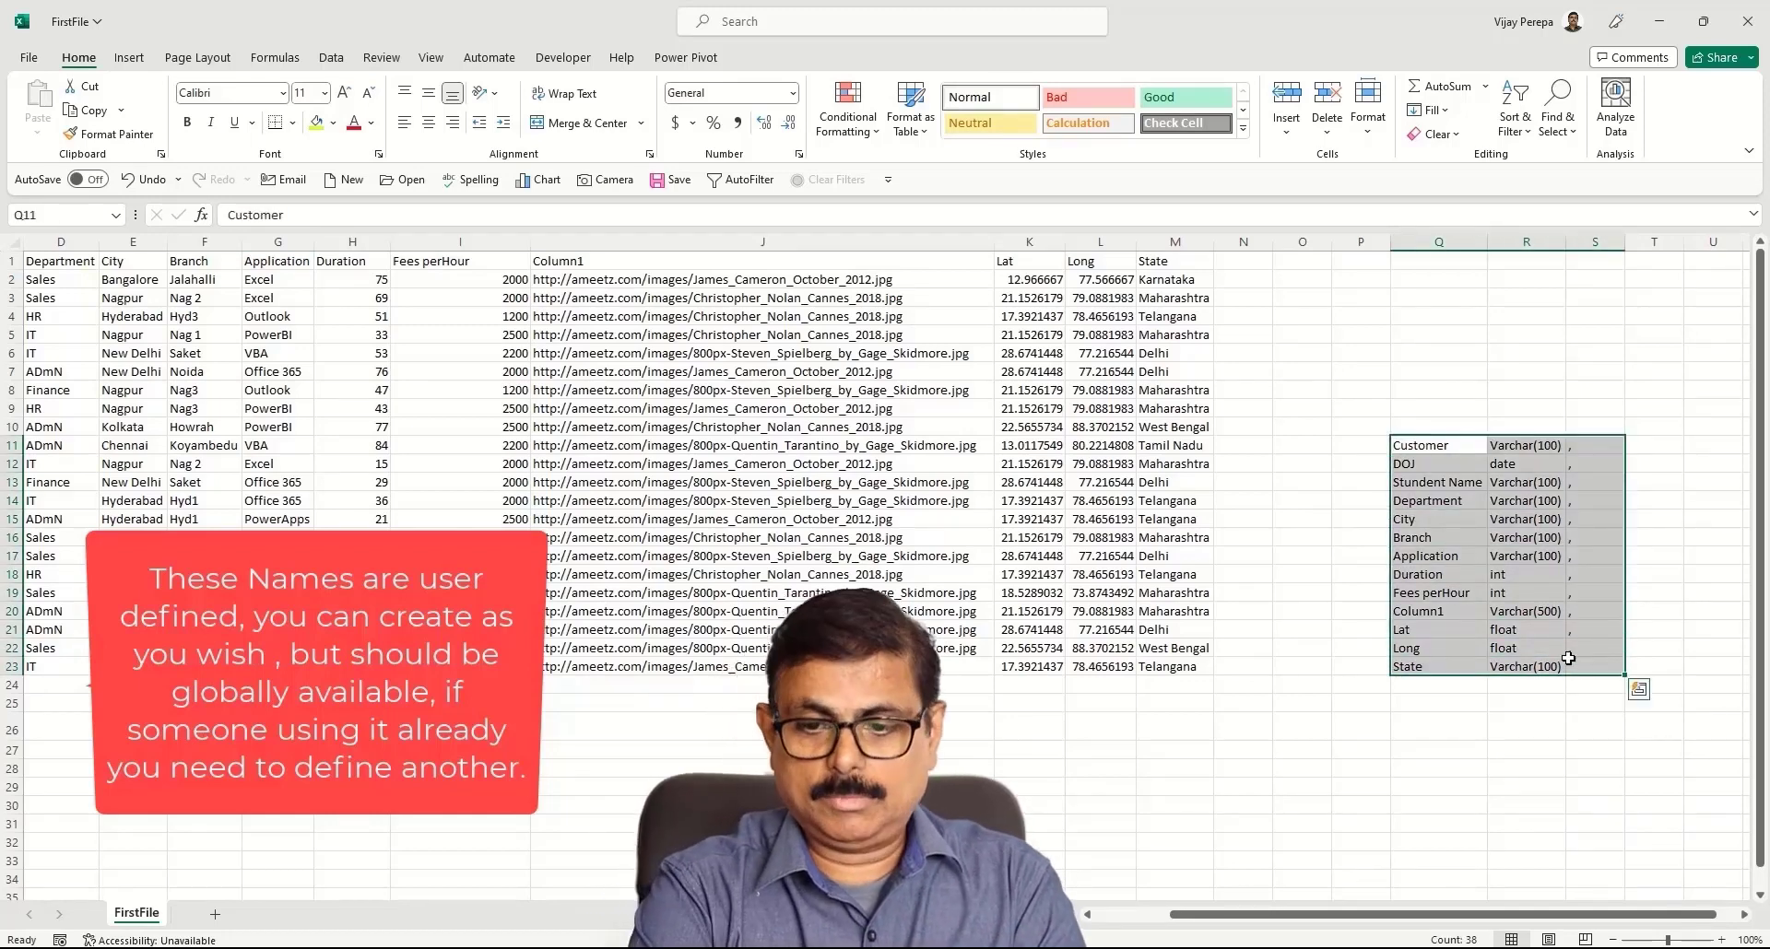
key(ctrl+c)
- Paste the column definitions into create table revenue, bracketing [Stundent Name] and [Fees perHour]
key(alt+Tab)
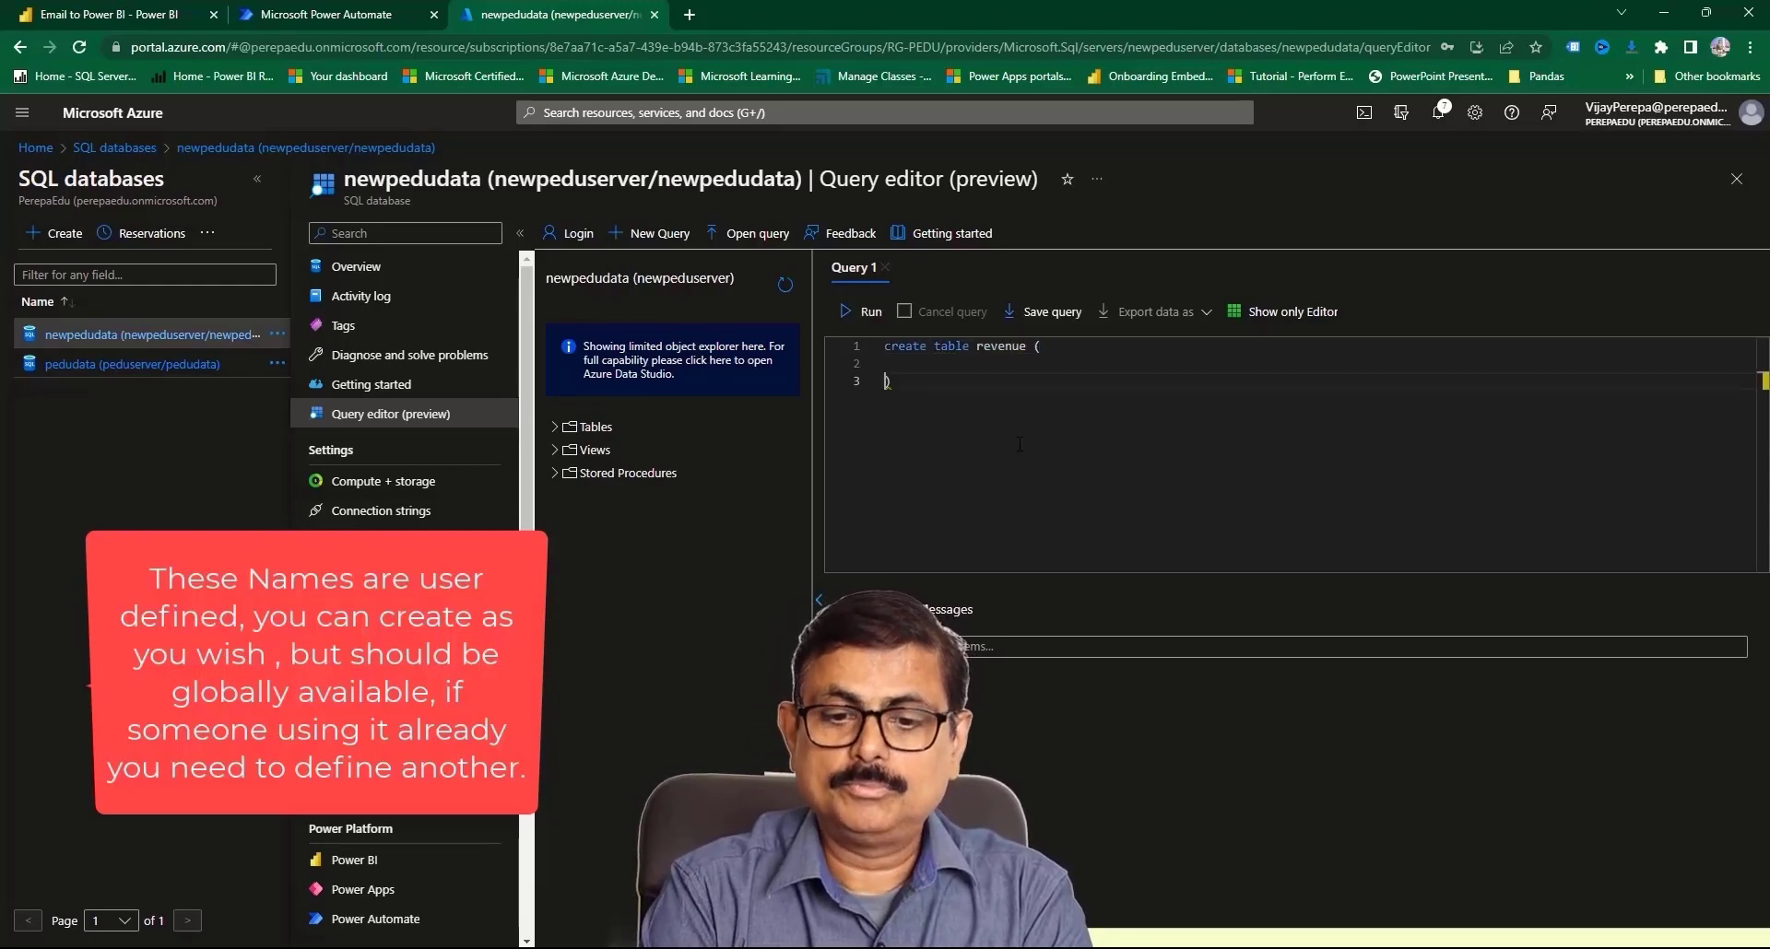
key(ctrl+v)
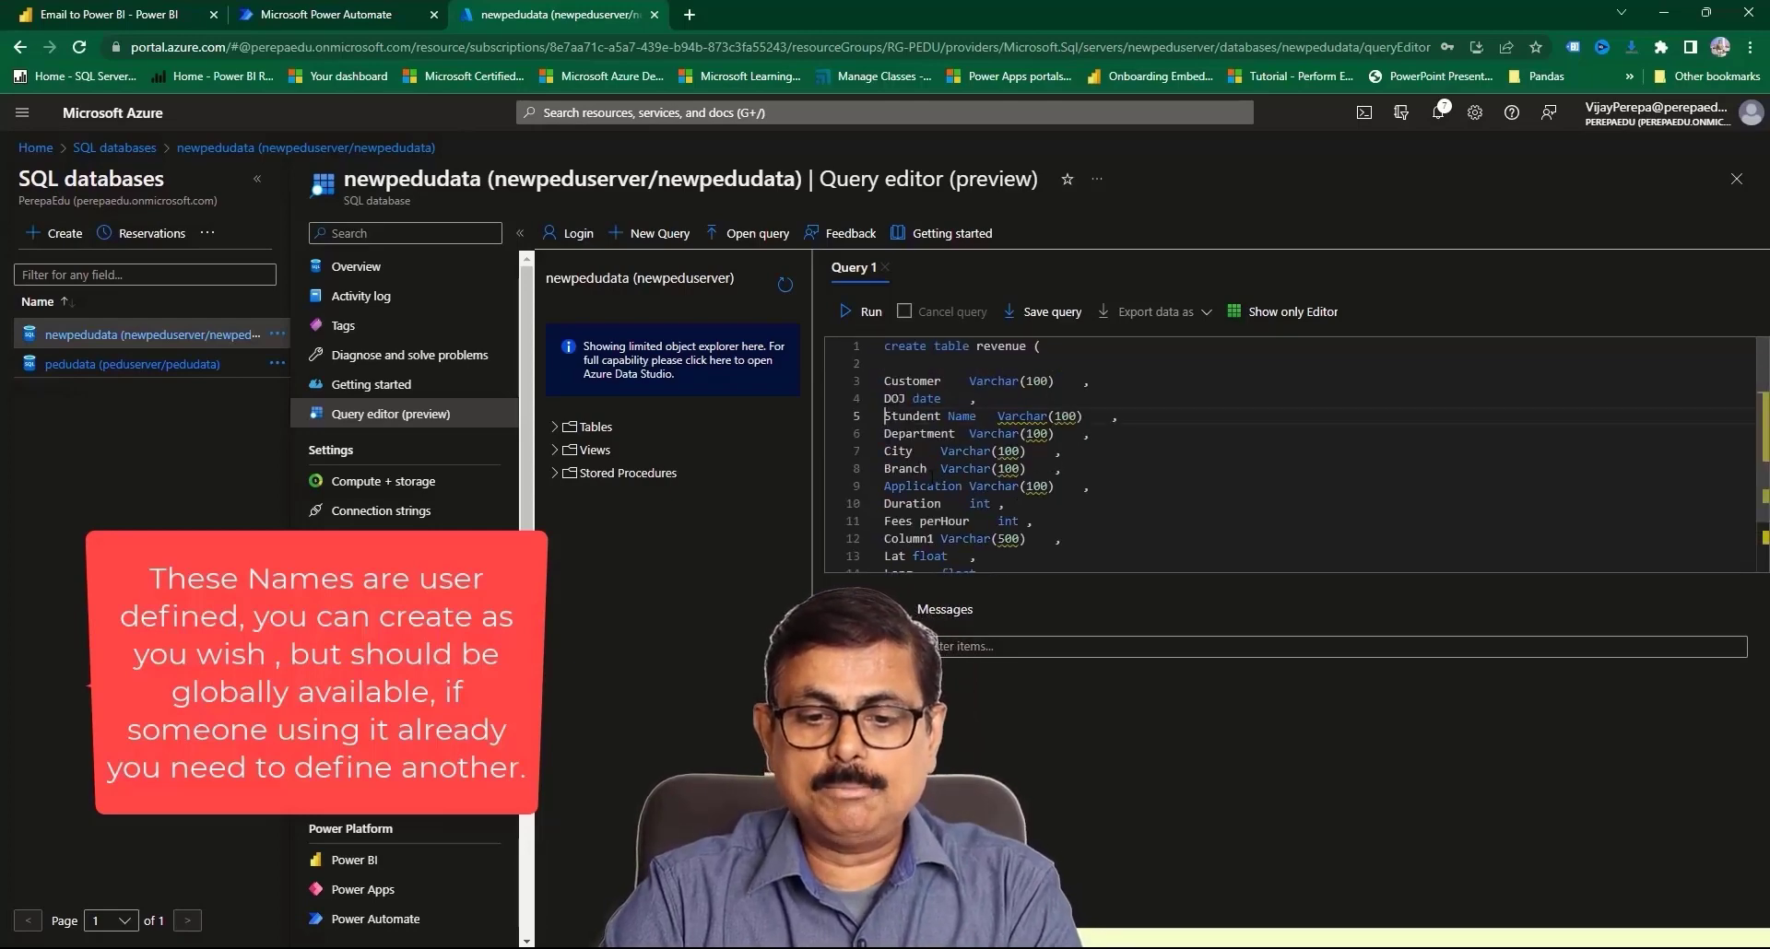
text([)
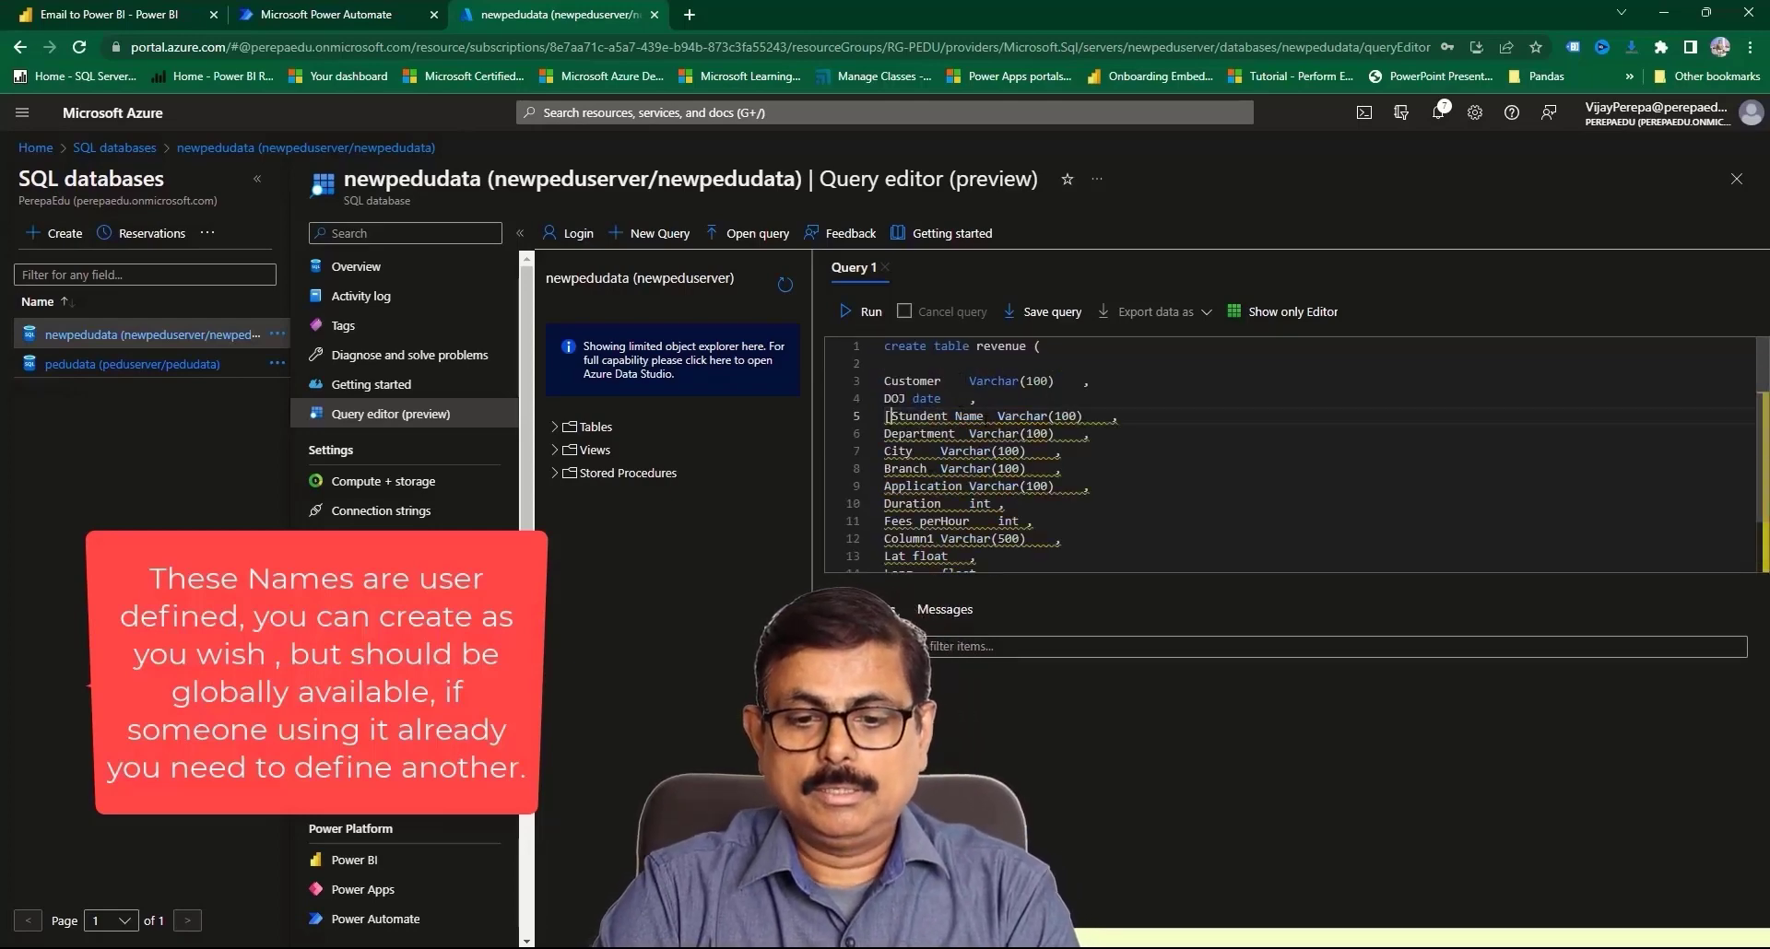
click(984, 417)
text(])
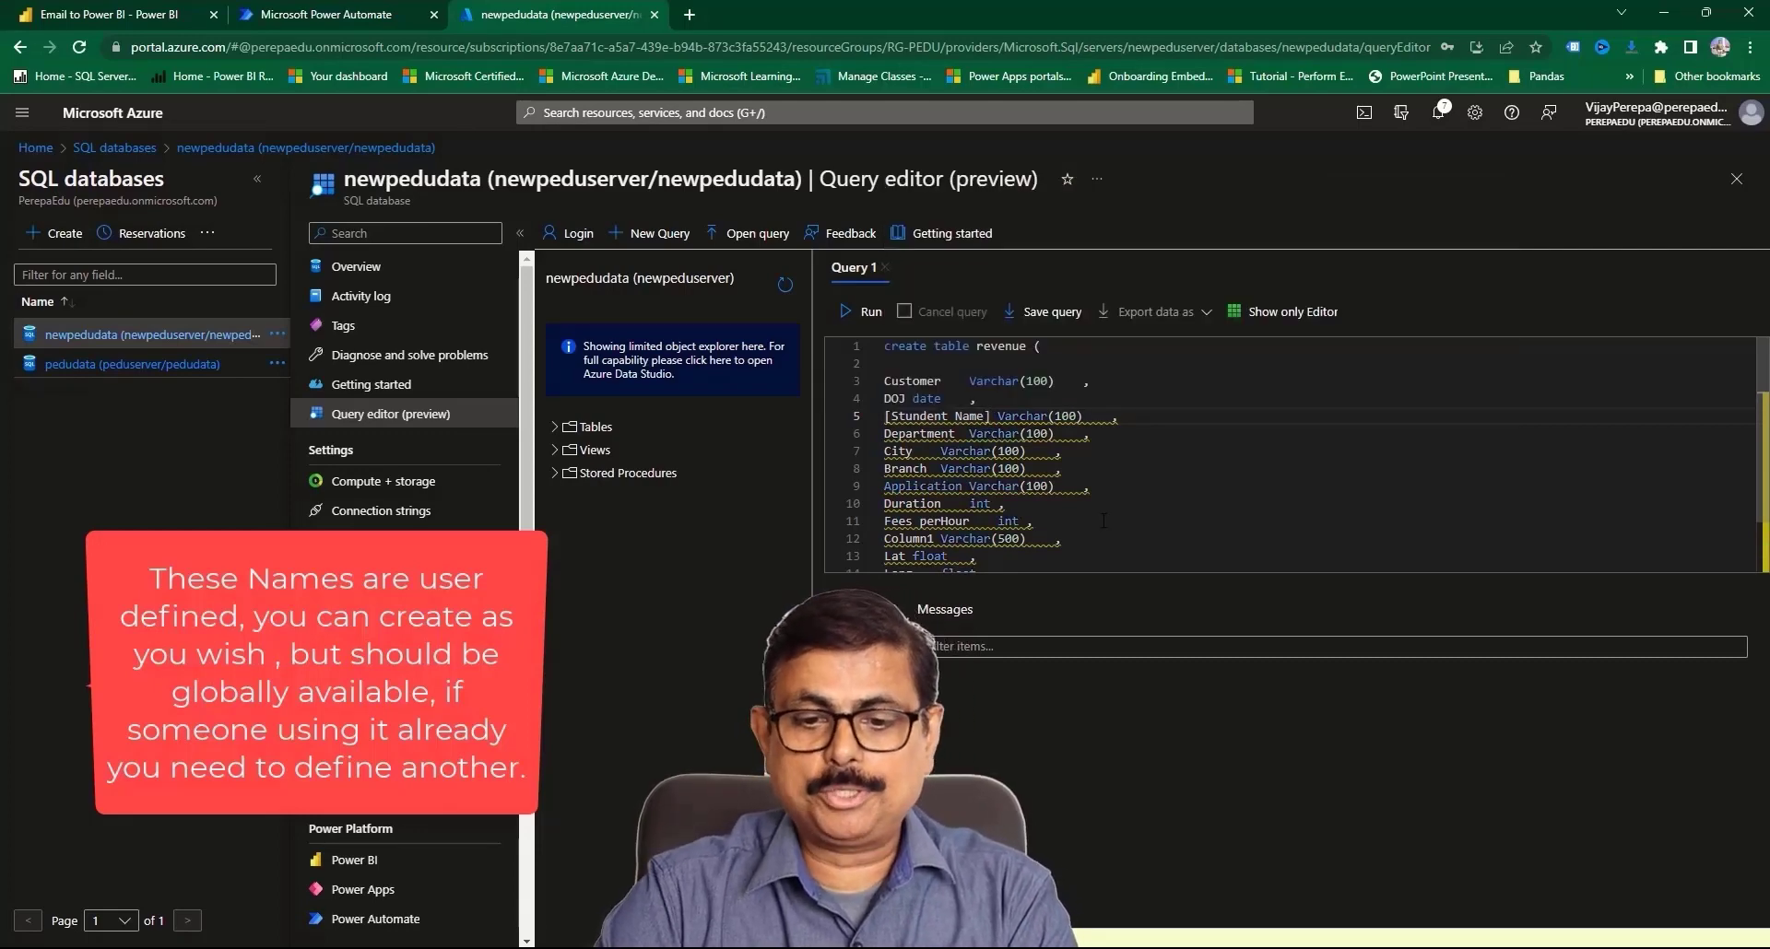
scroll(1157, 493, down, 1)
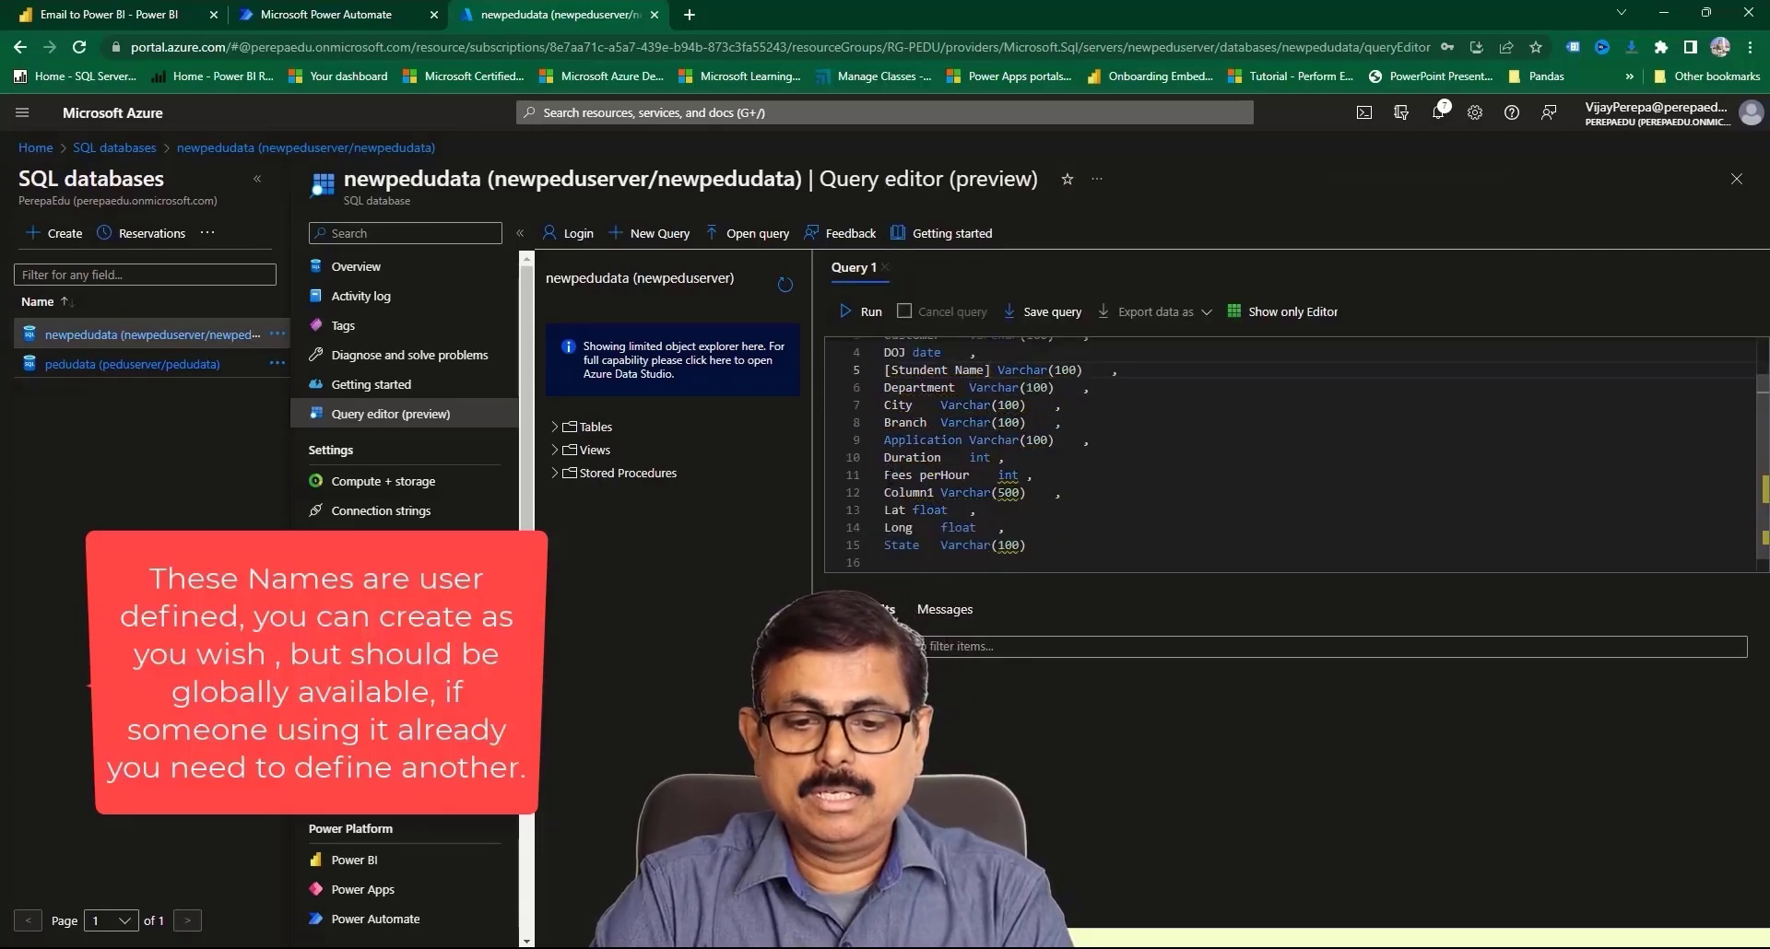
click(886, 475)
text([)
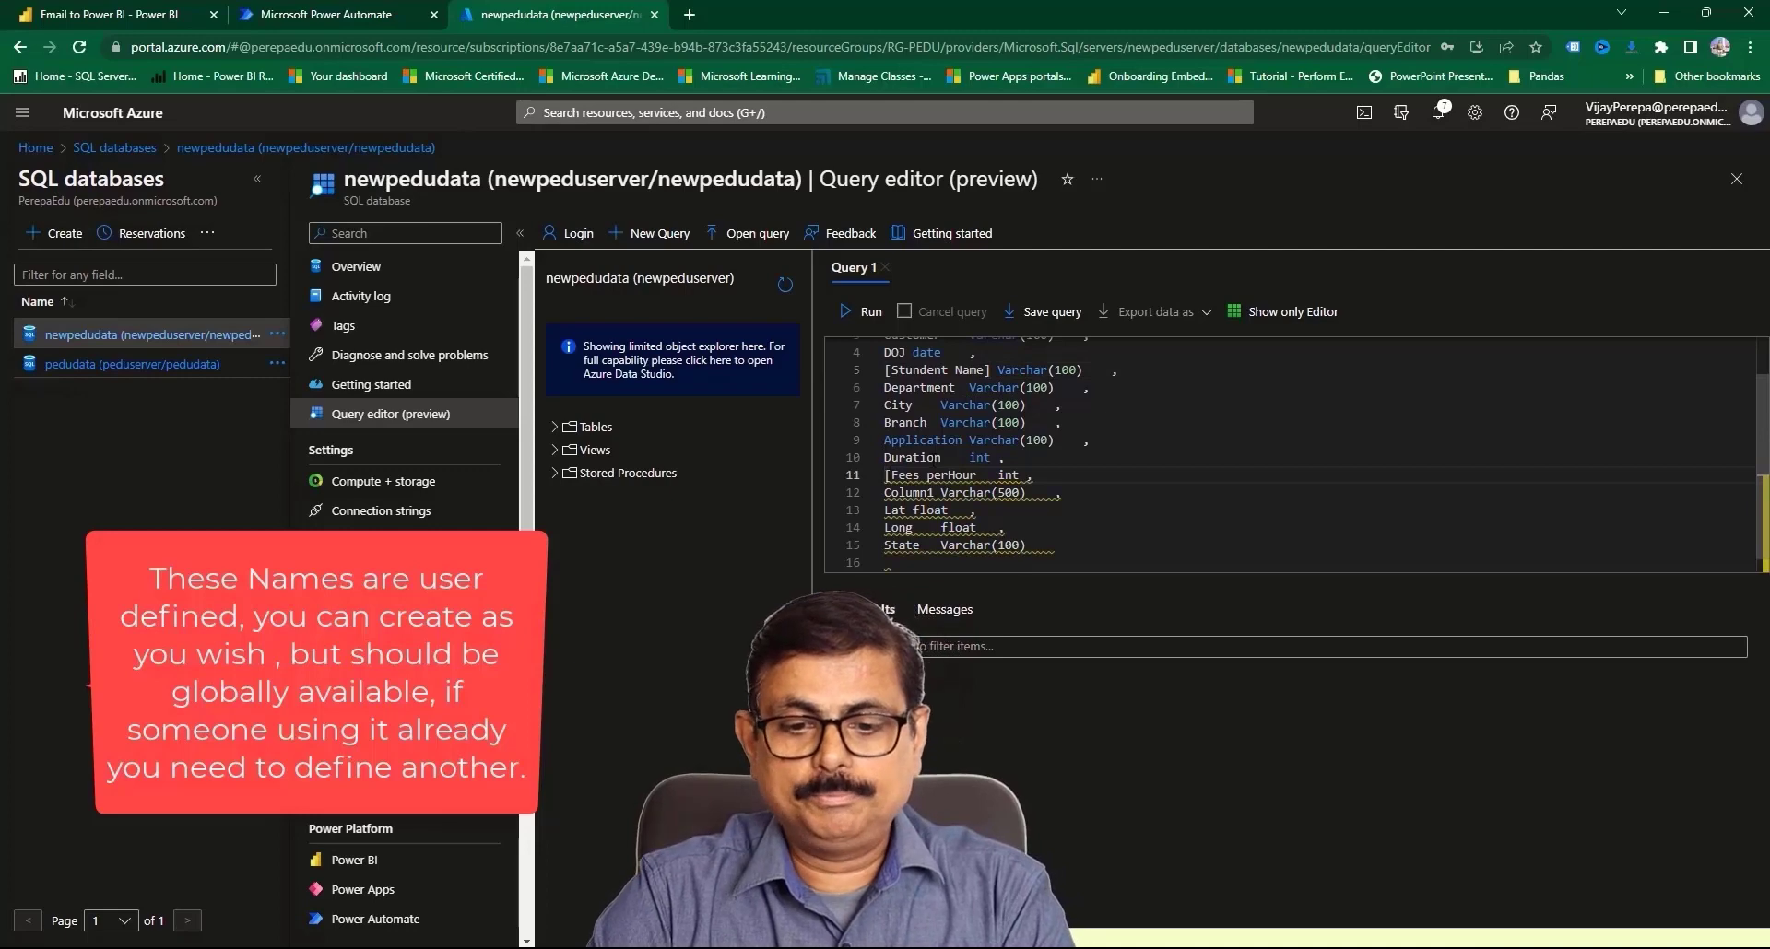
text(])
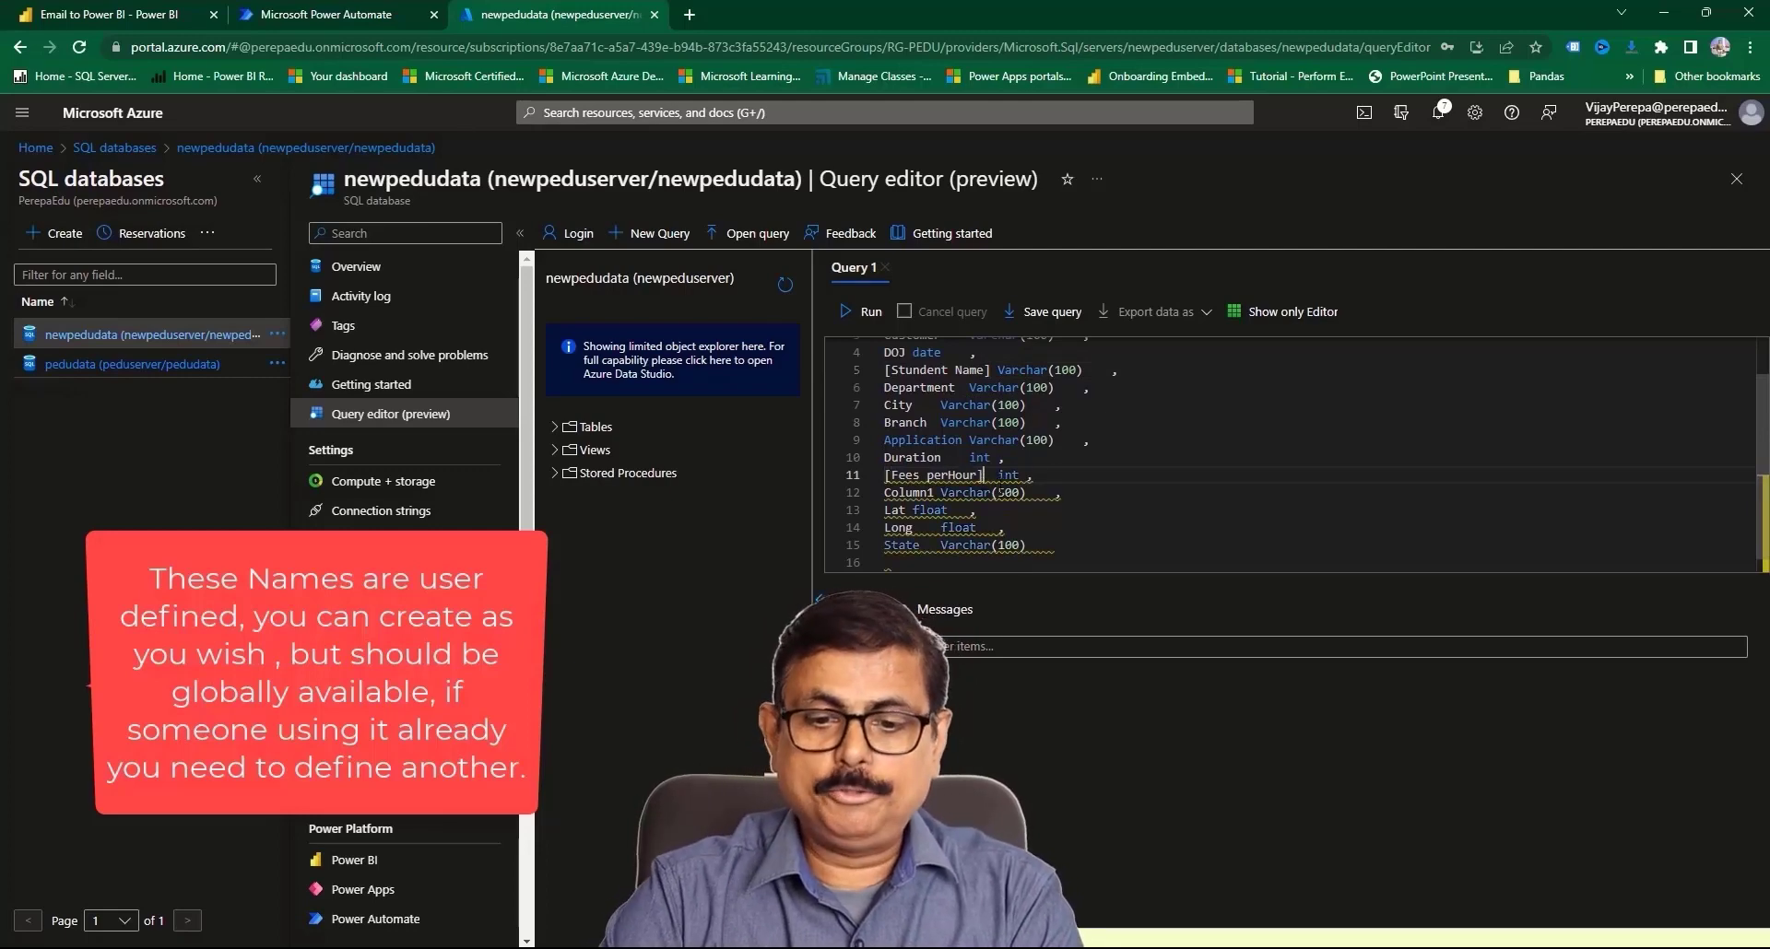
click(977, 509)
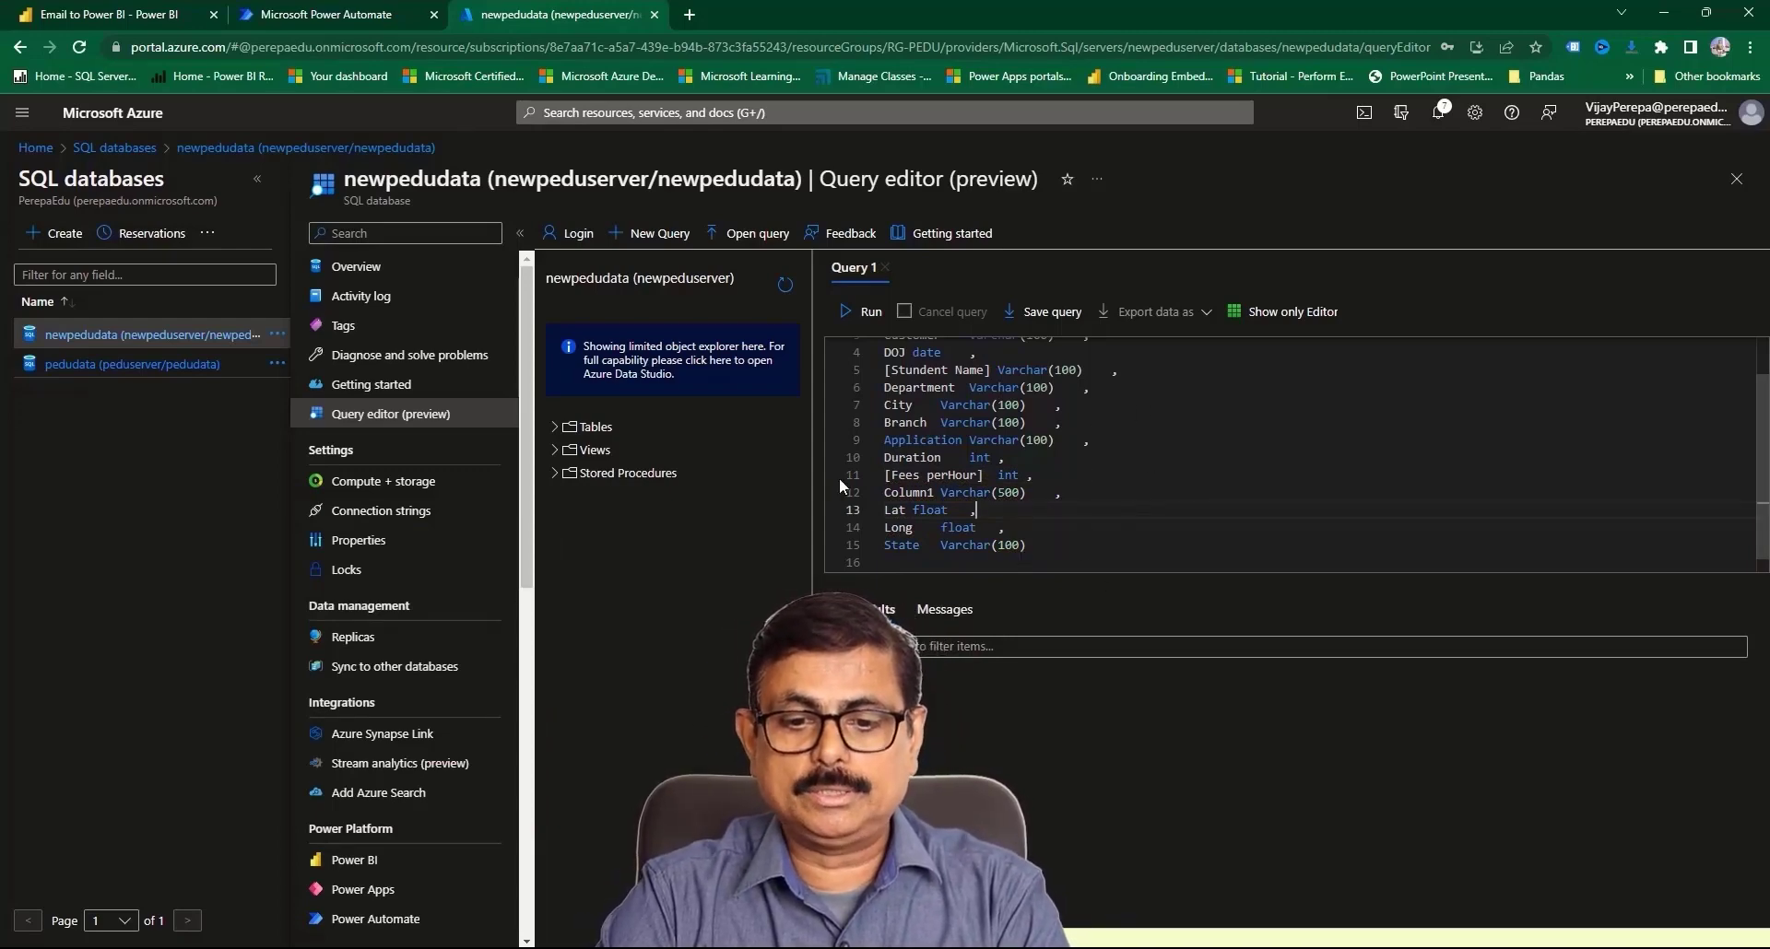
scroll(838, 477, up, 1)
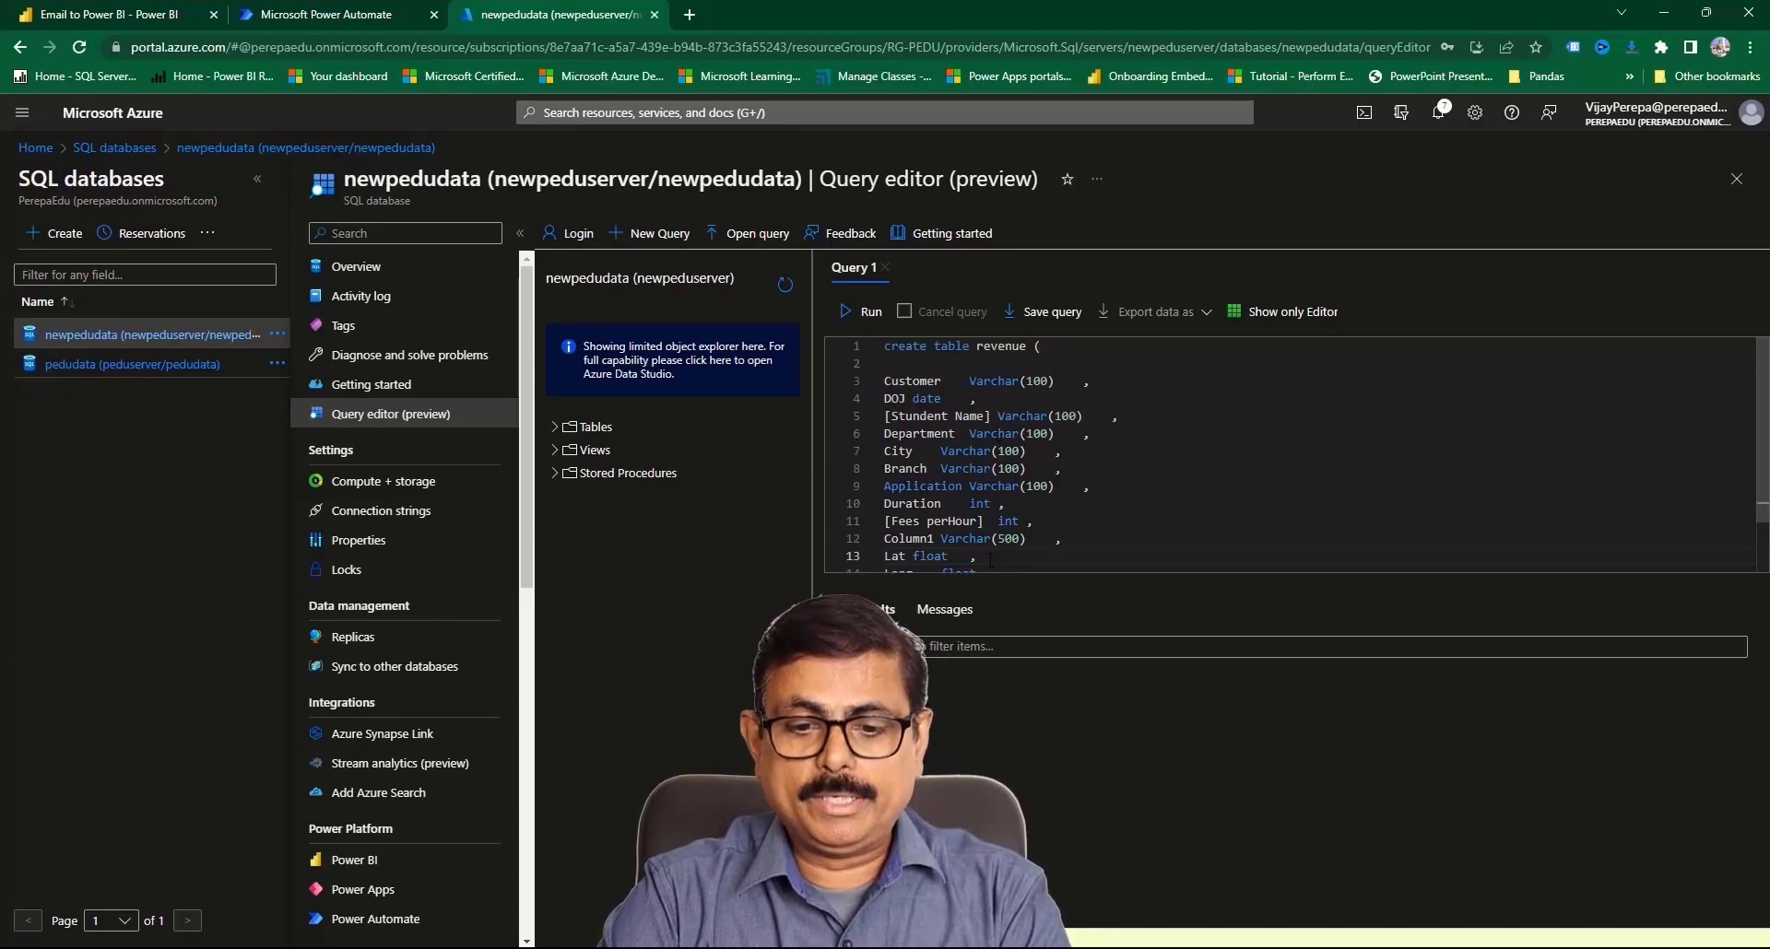
scroll(1035, 411, down, 1)
- Run the create table revenue statement and expand Tables to confirm dbo.revenue exists
click(855, 316)
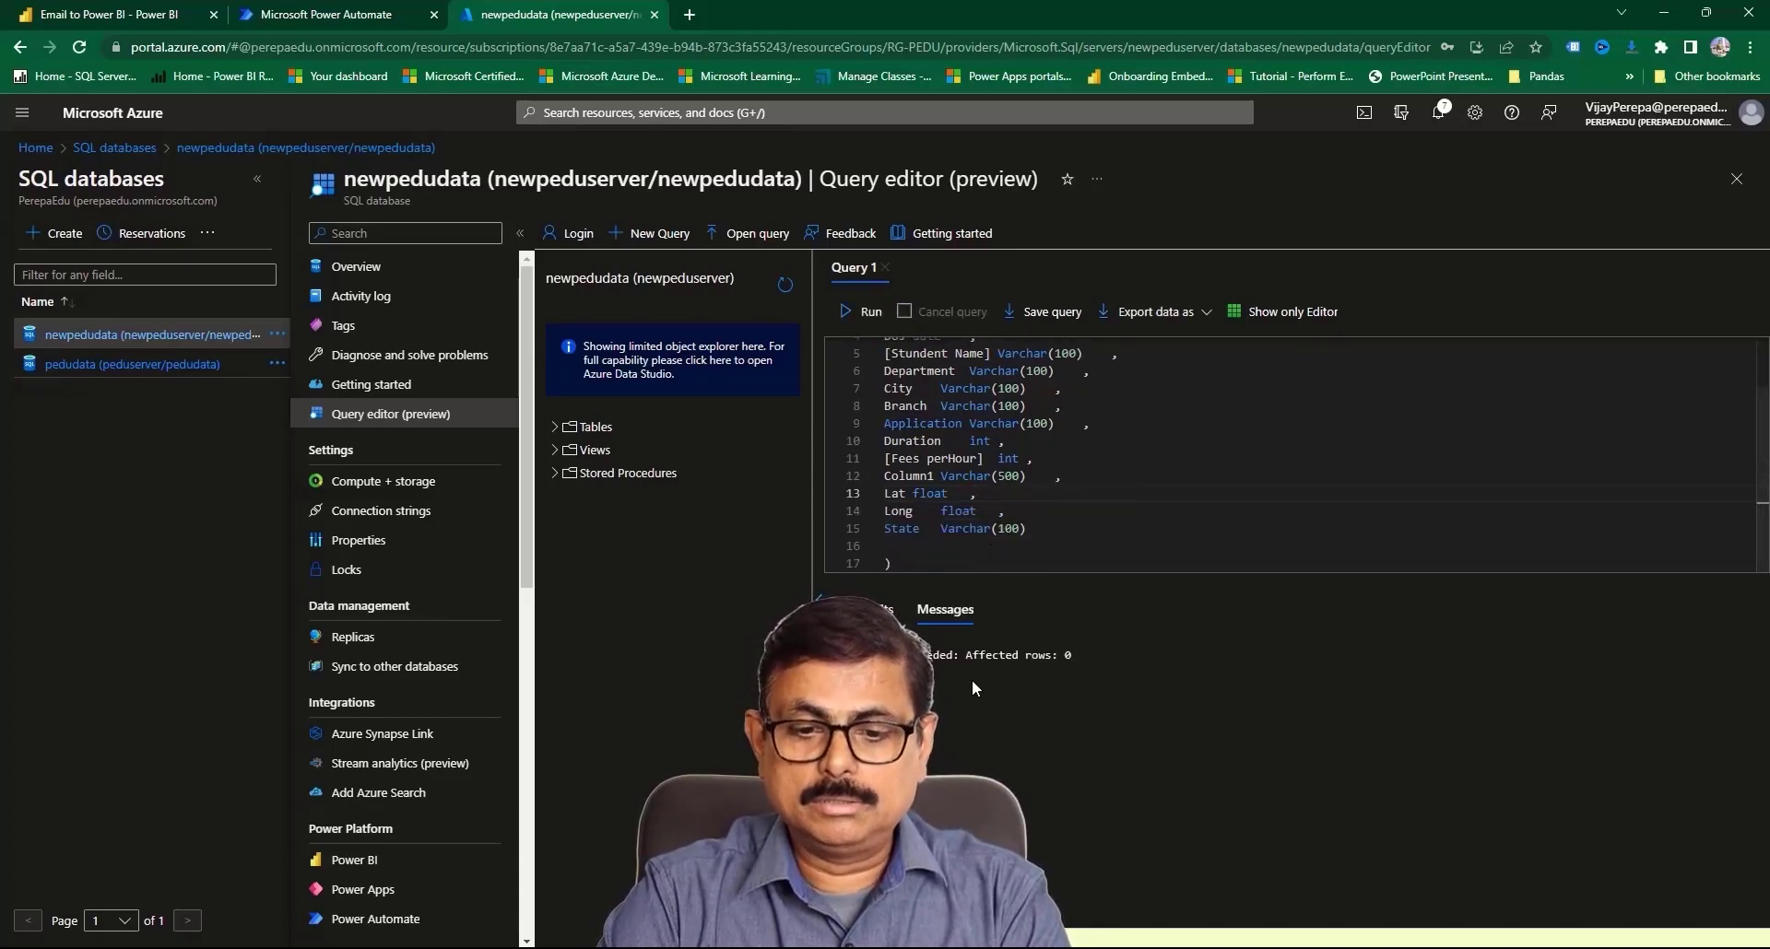
click(556, 427)
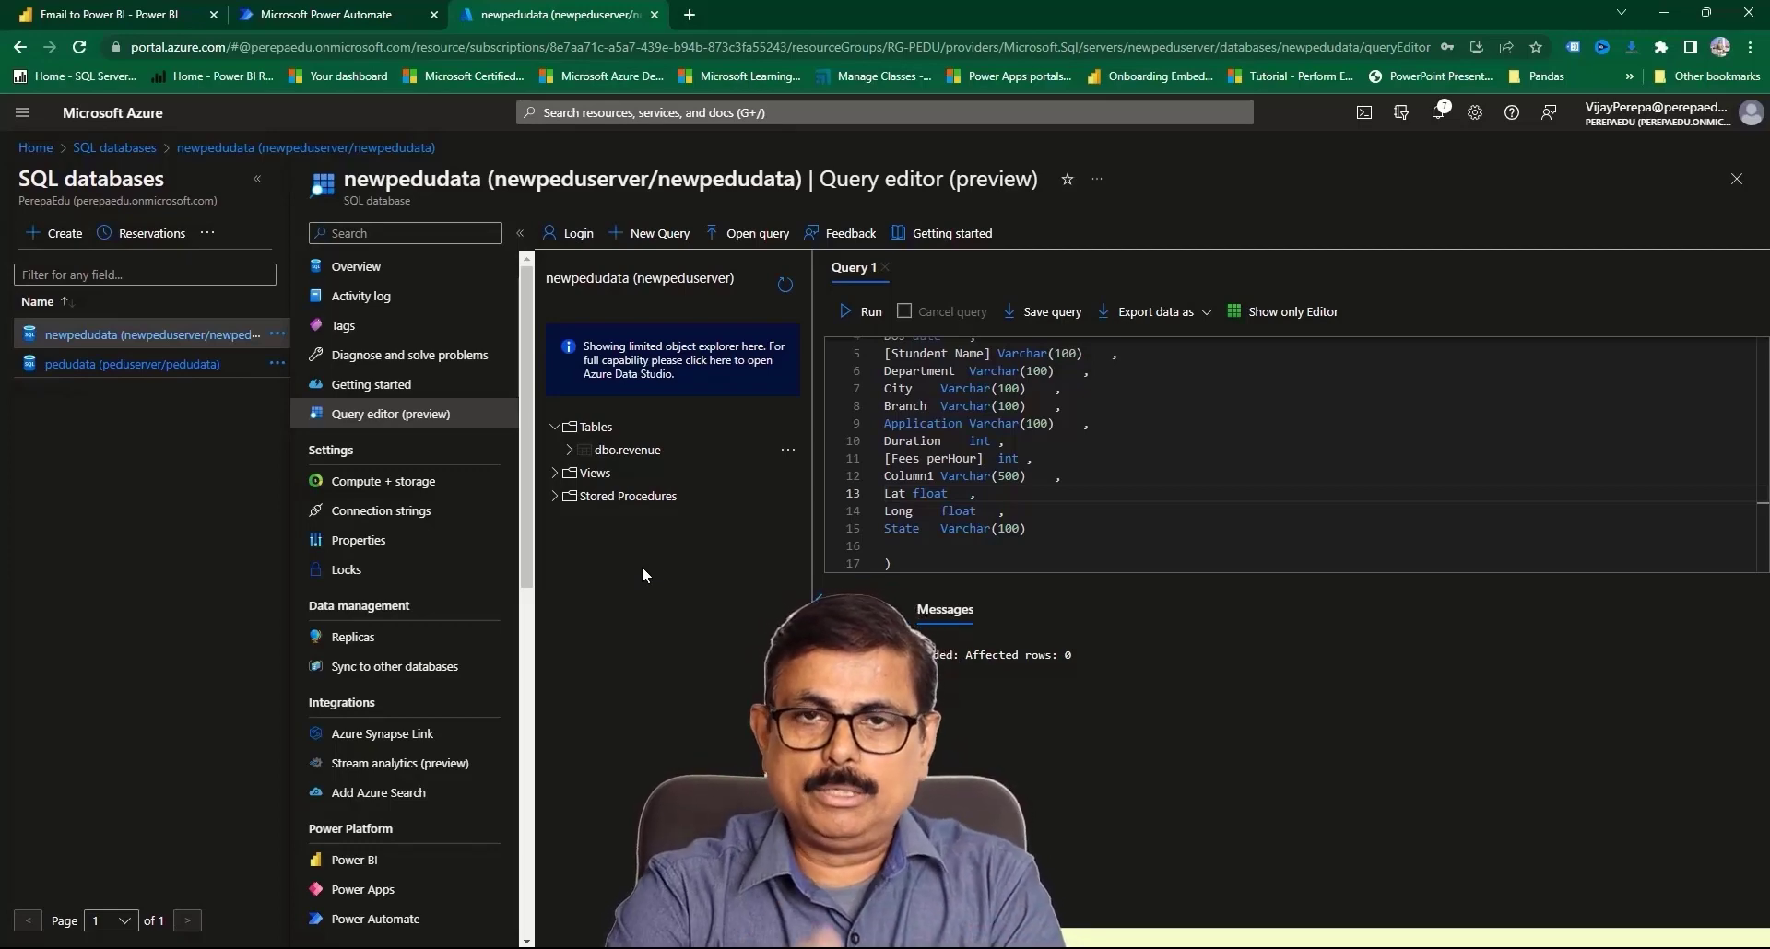
- Find Azure Blob Storage by searching 'blob sto' and start a connection using Access Key authentication
click(391, 26)
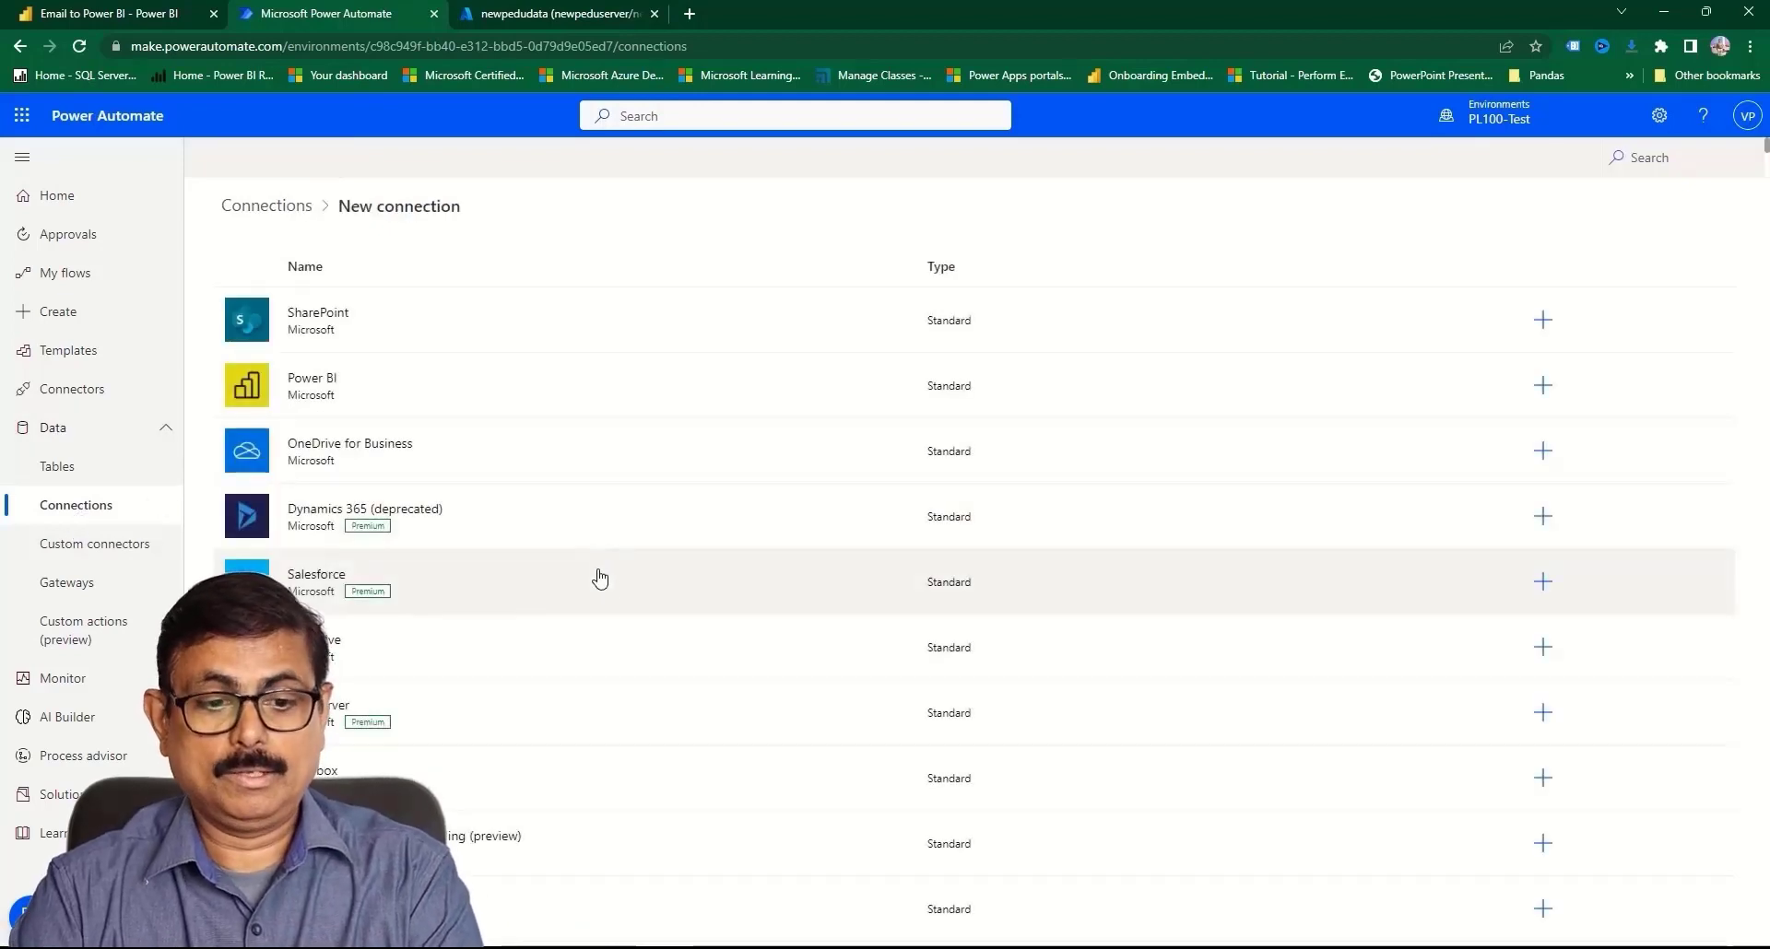
click(1655, 159)
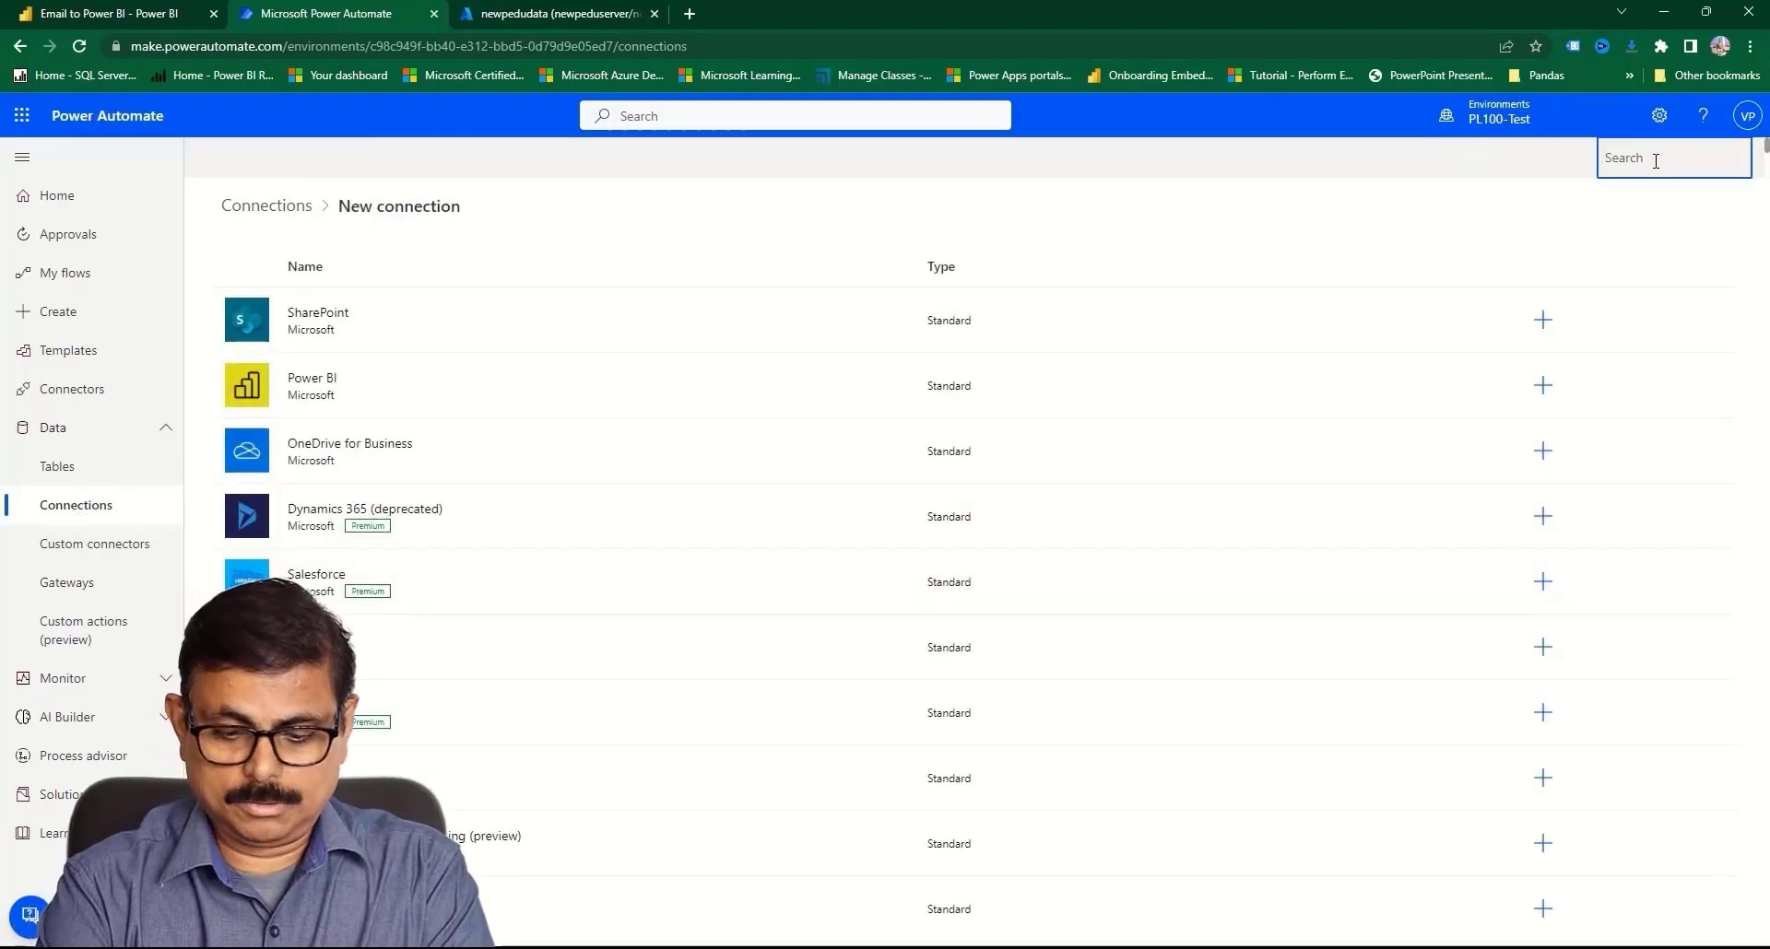
text(blobl)
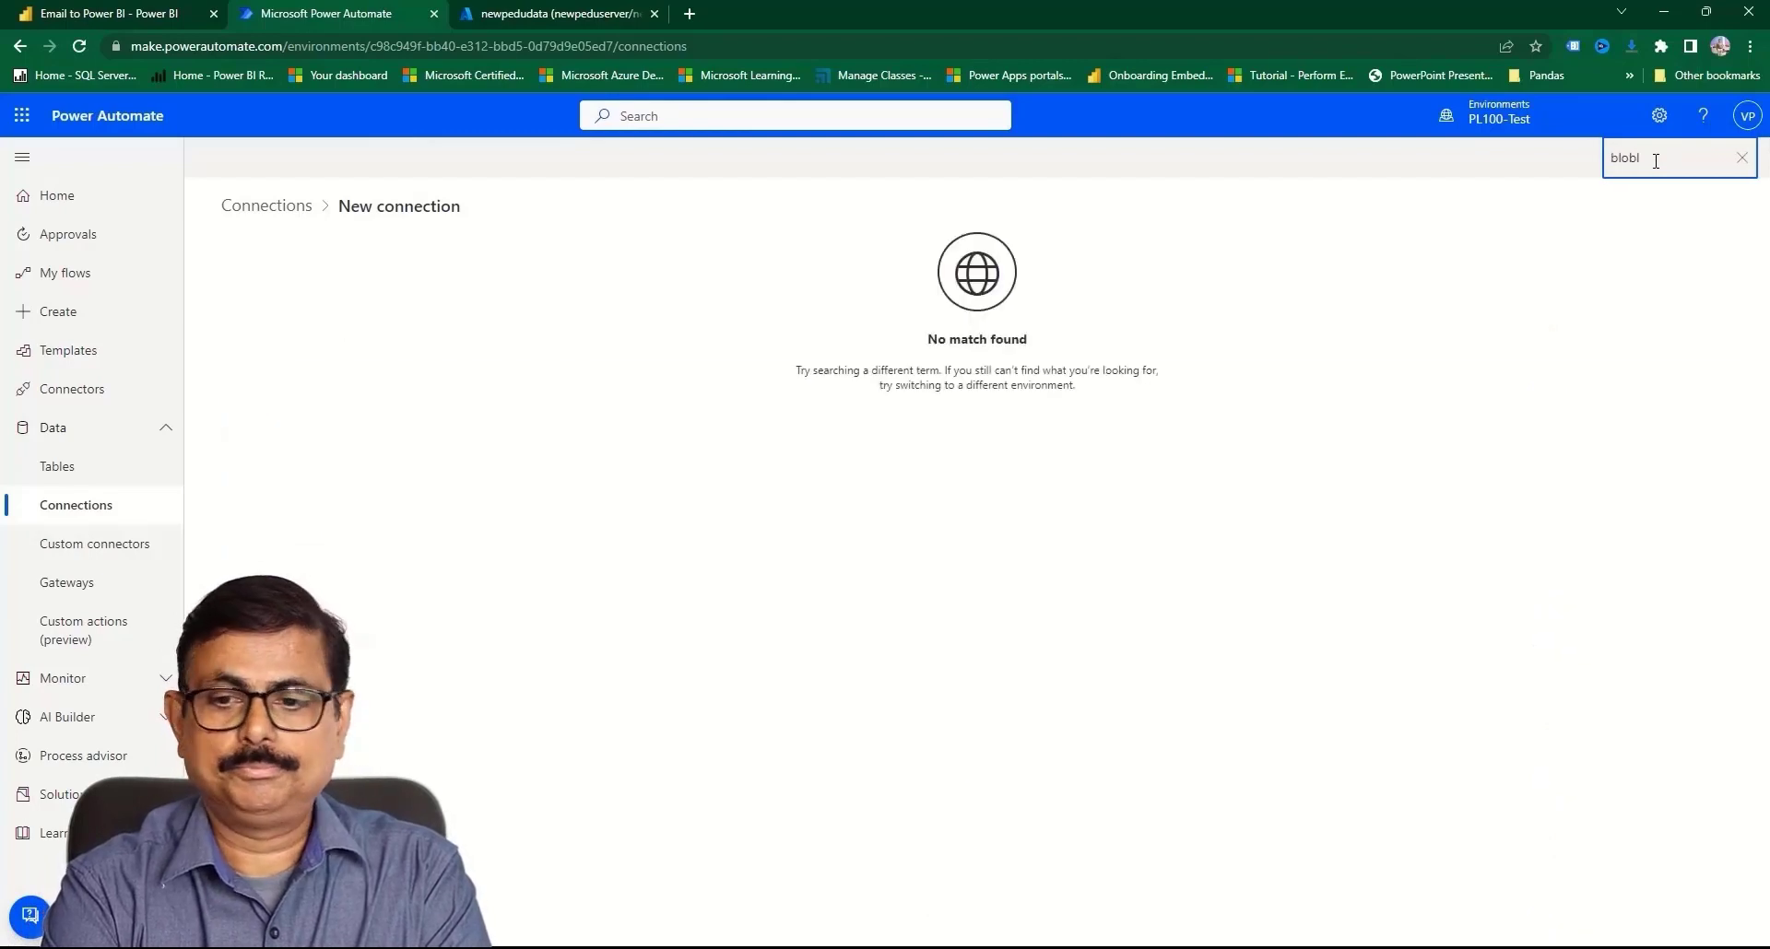
key(BackSpace)
text(sto)
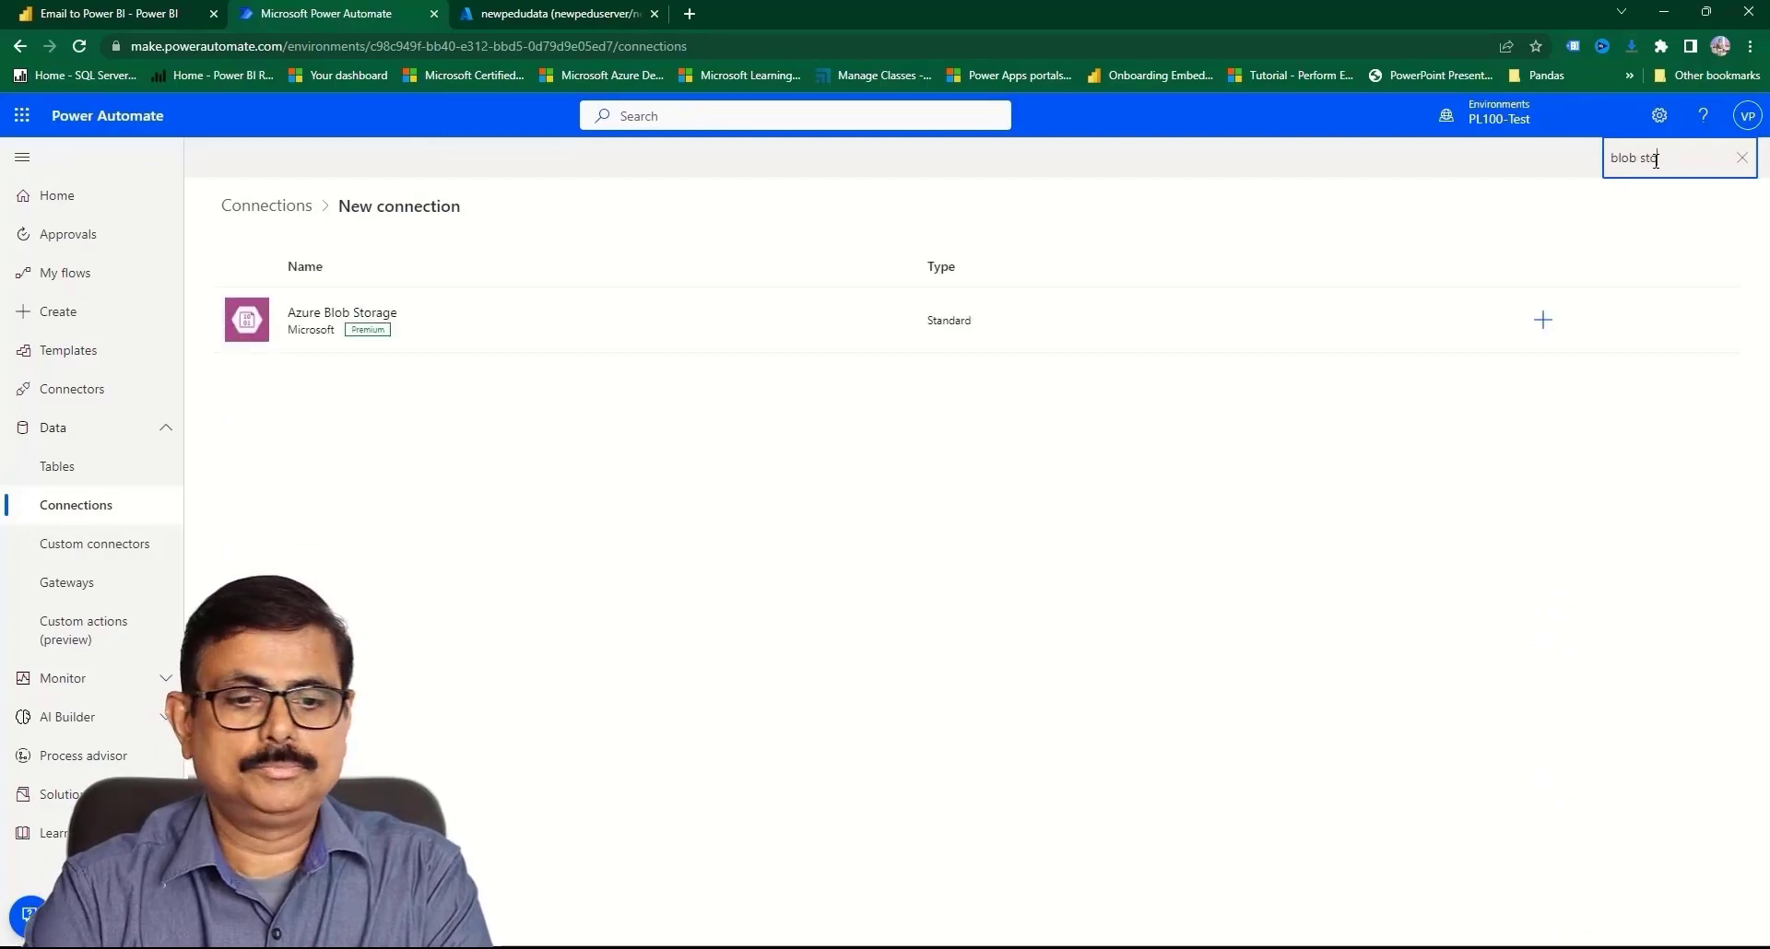
click(294, 313)
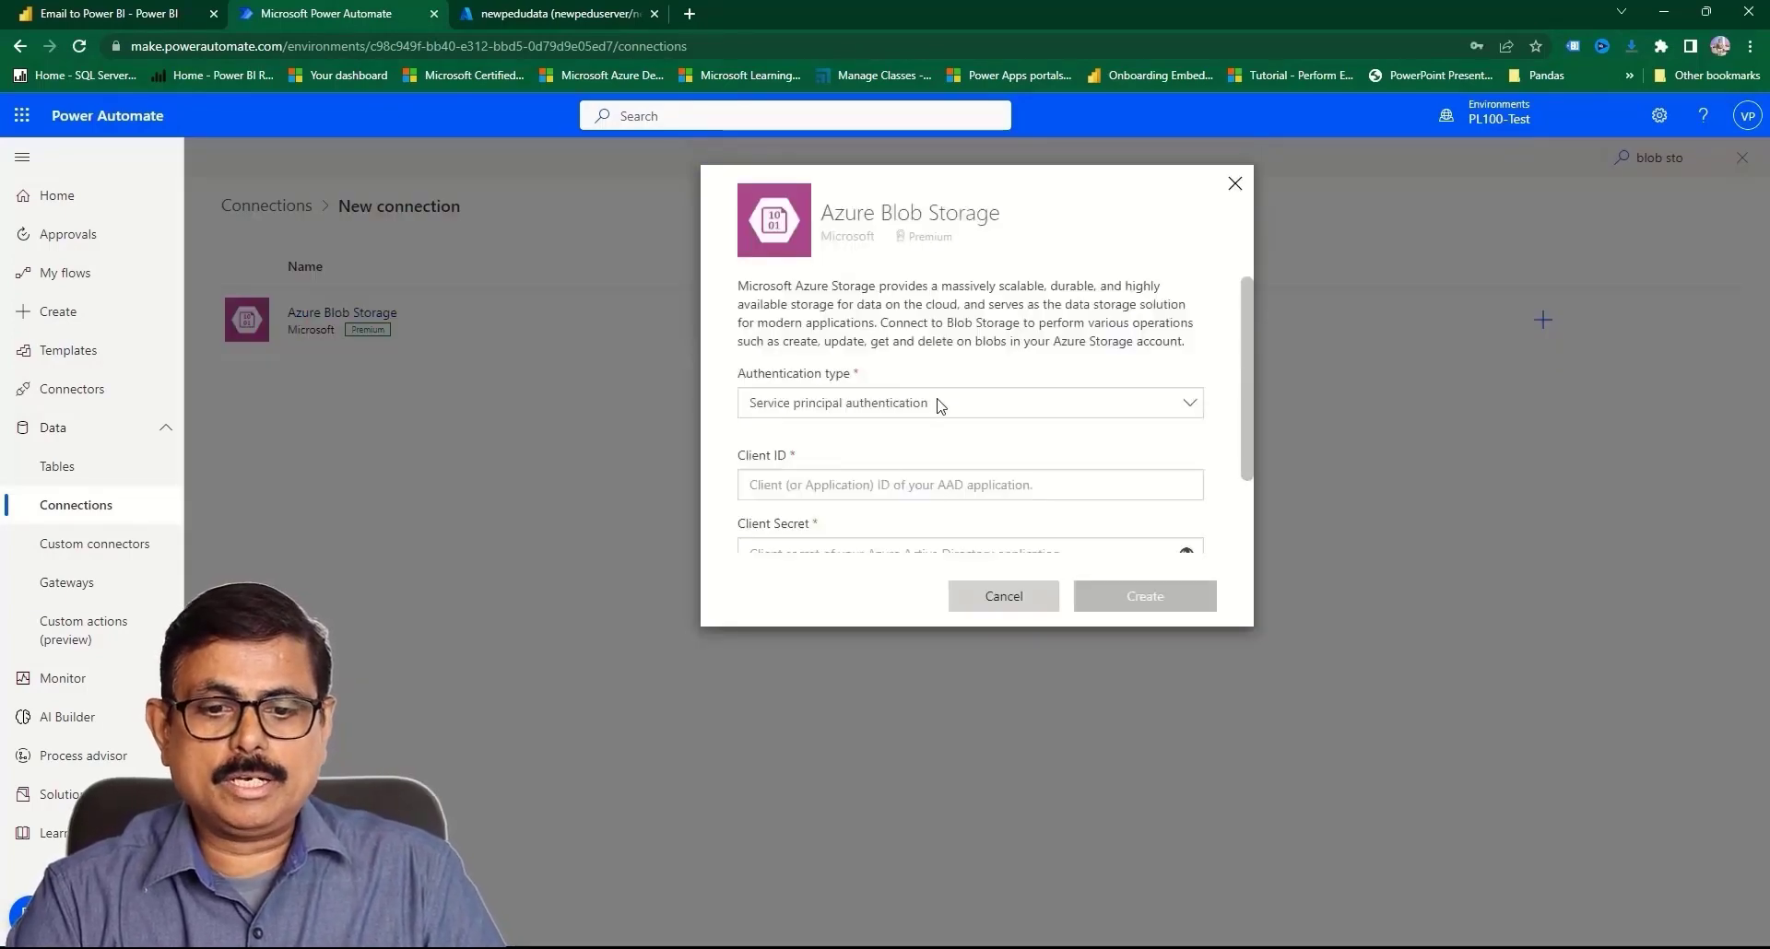
click(935, 406)
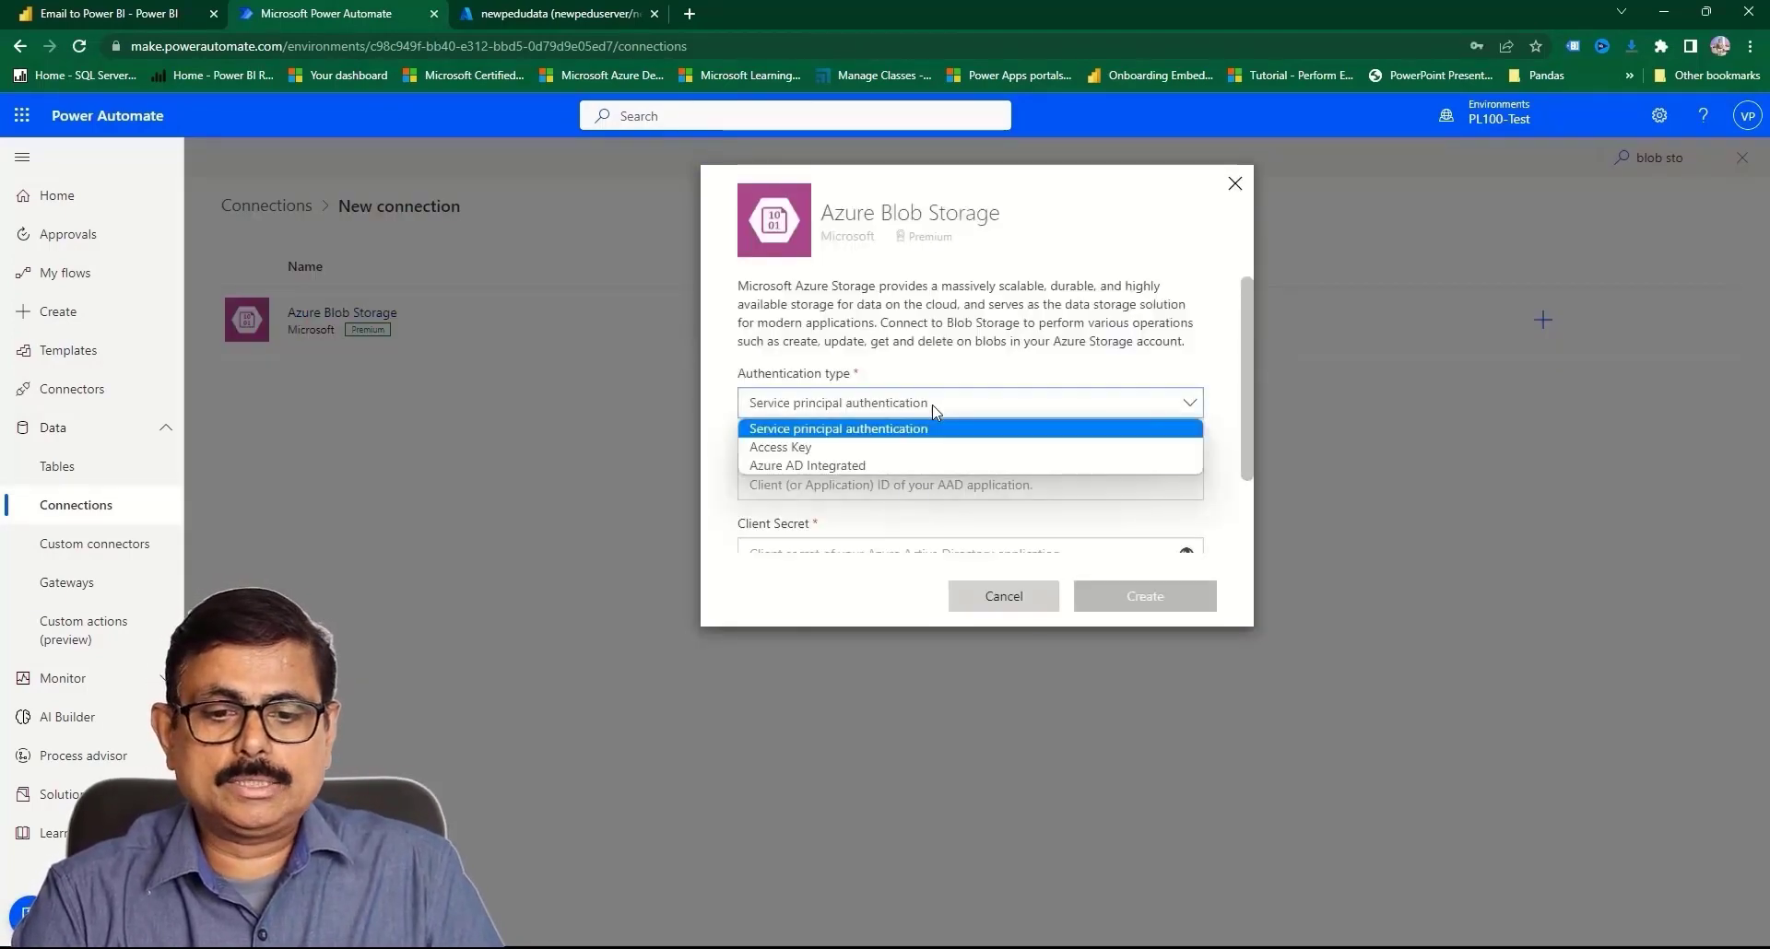
click(868, 448)
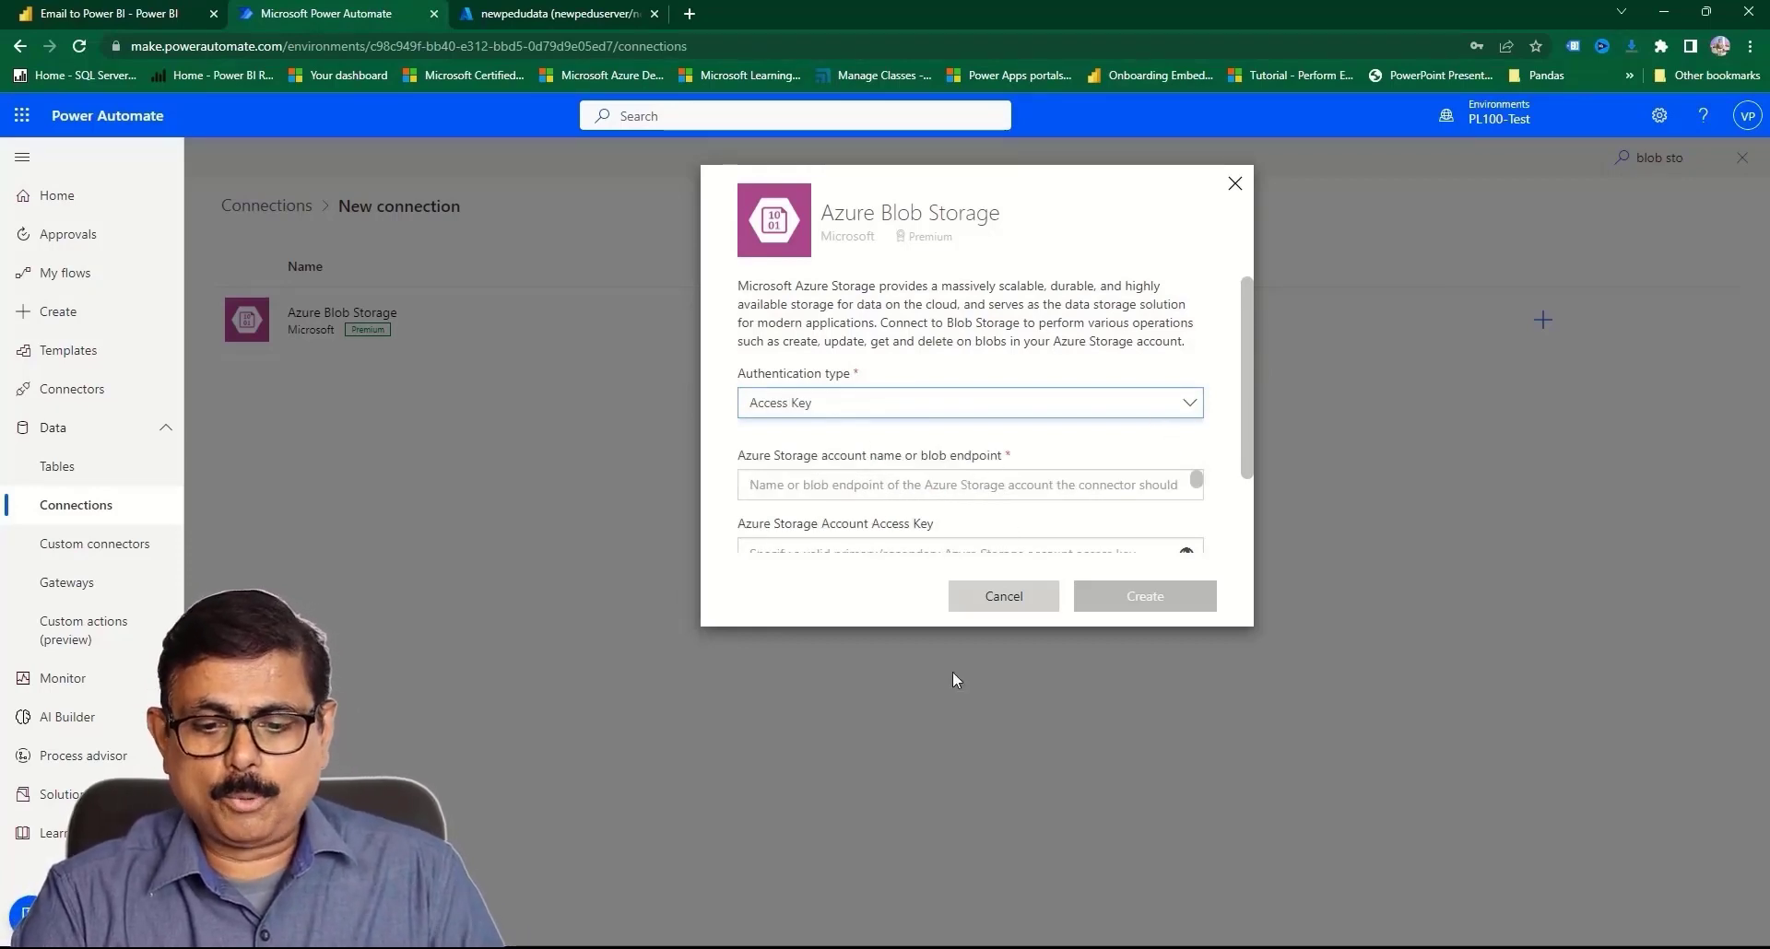
mouse_move(1090, 947)
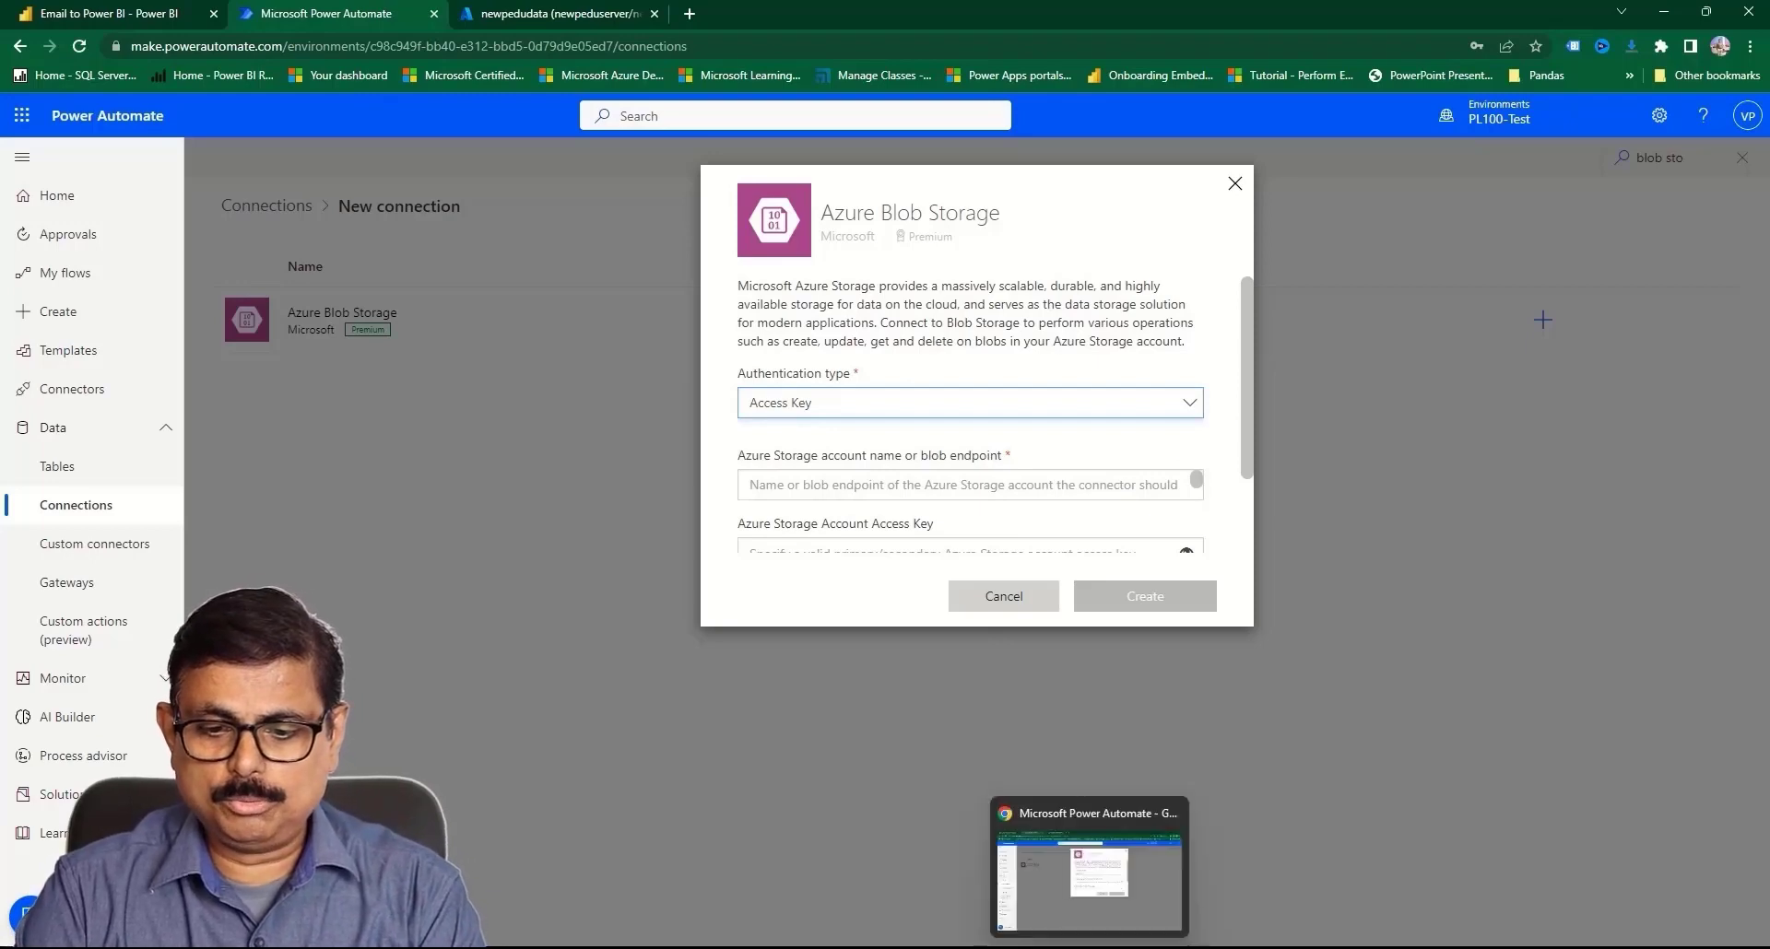
click(553, 13)
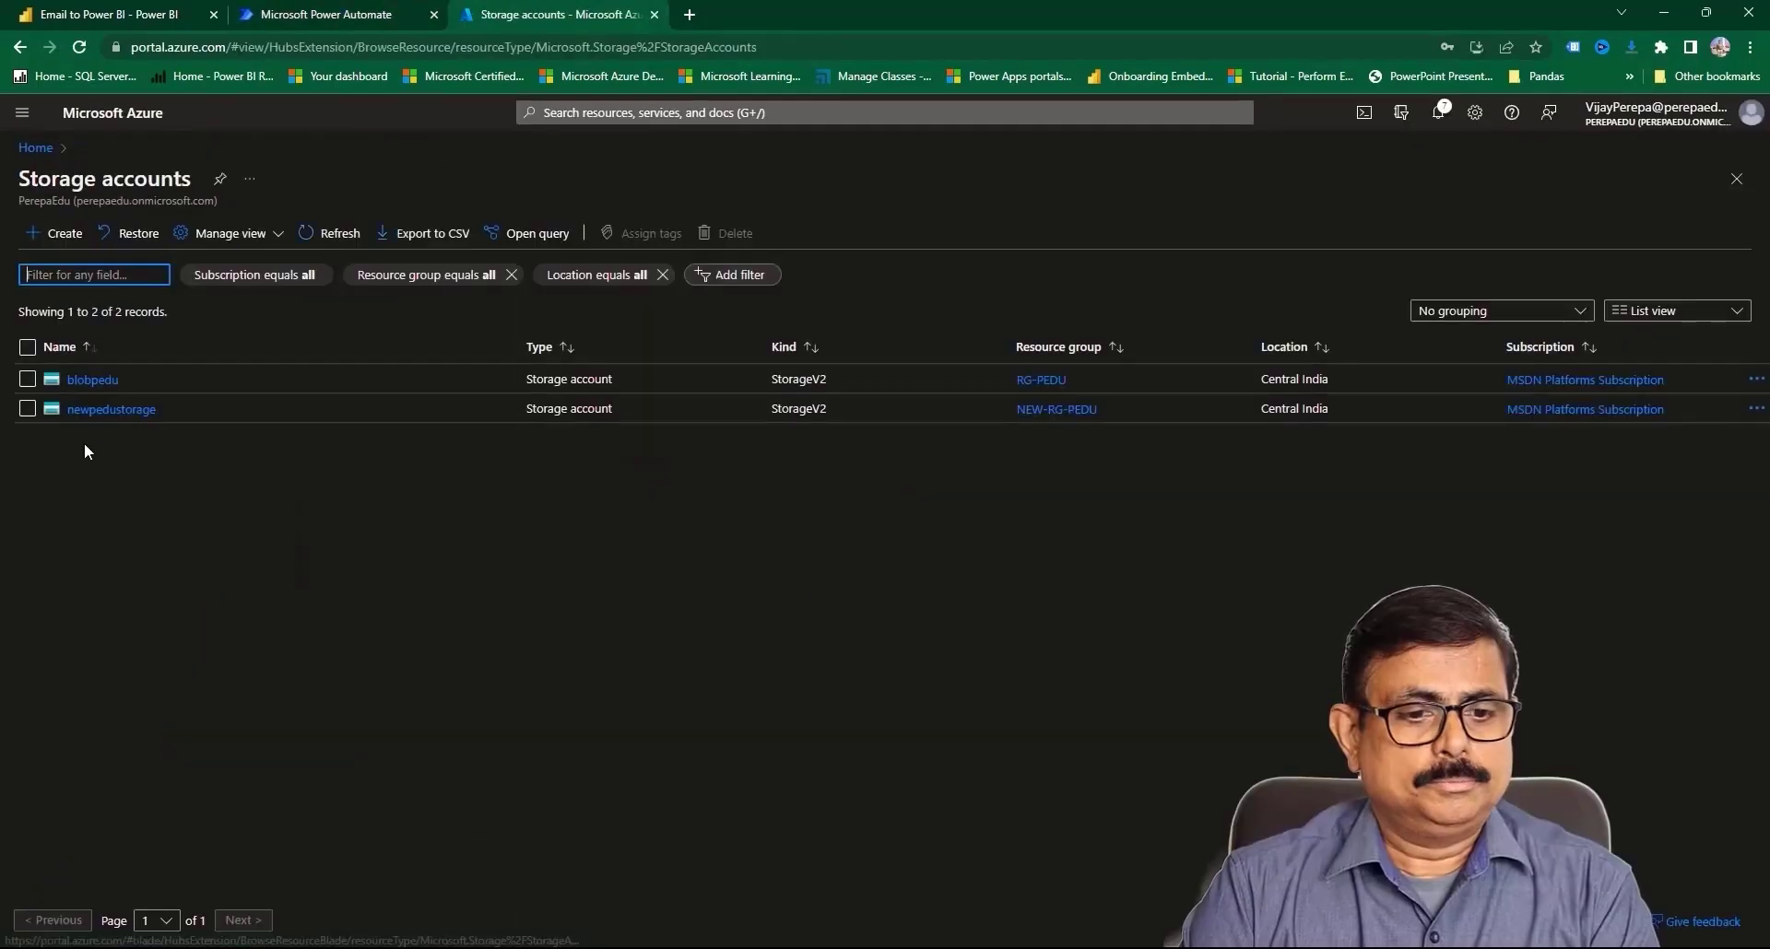
- Open the newpedustorage storage account and go to its Endpoints page under Settings
click(95, 409)
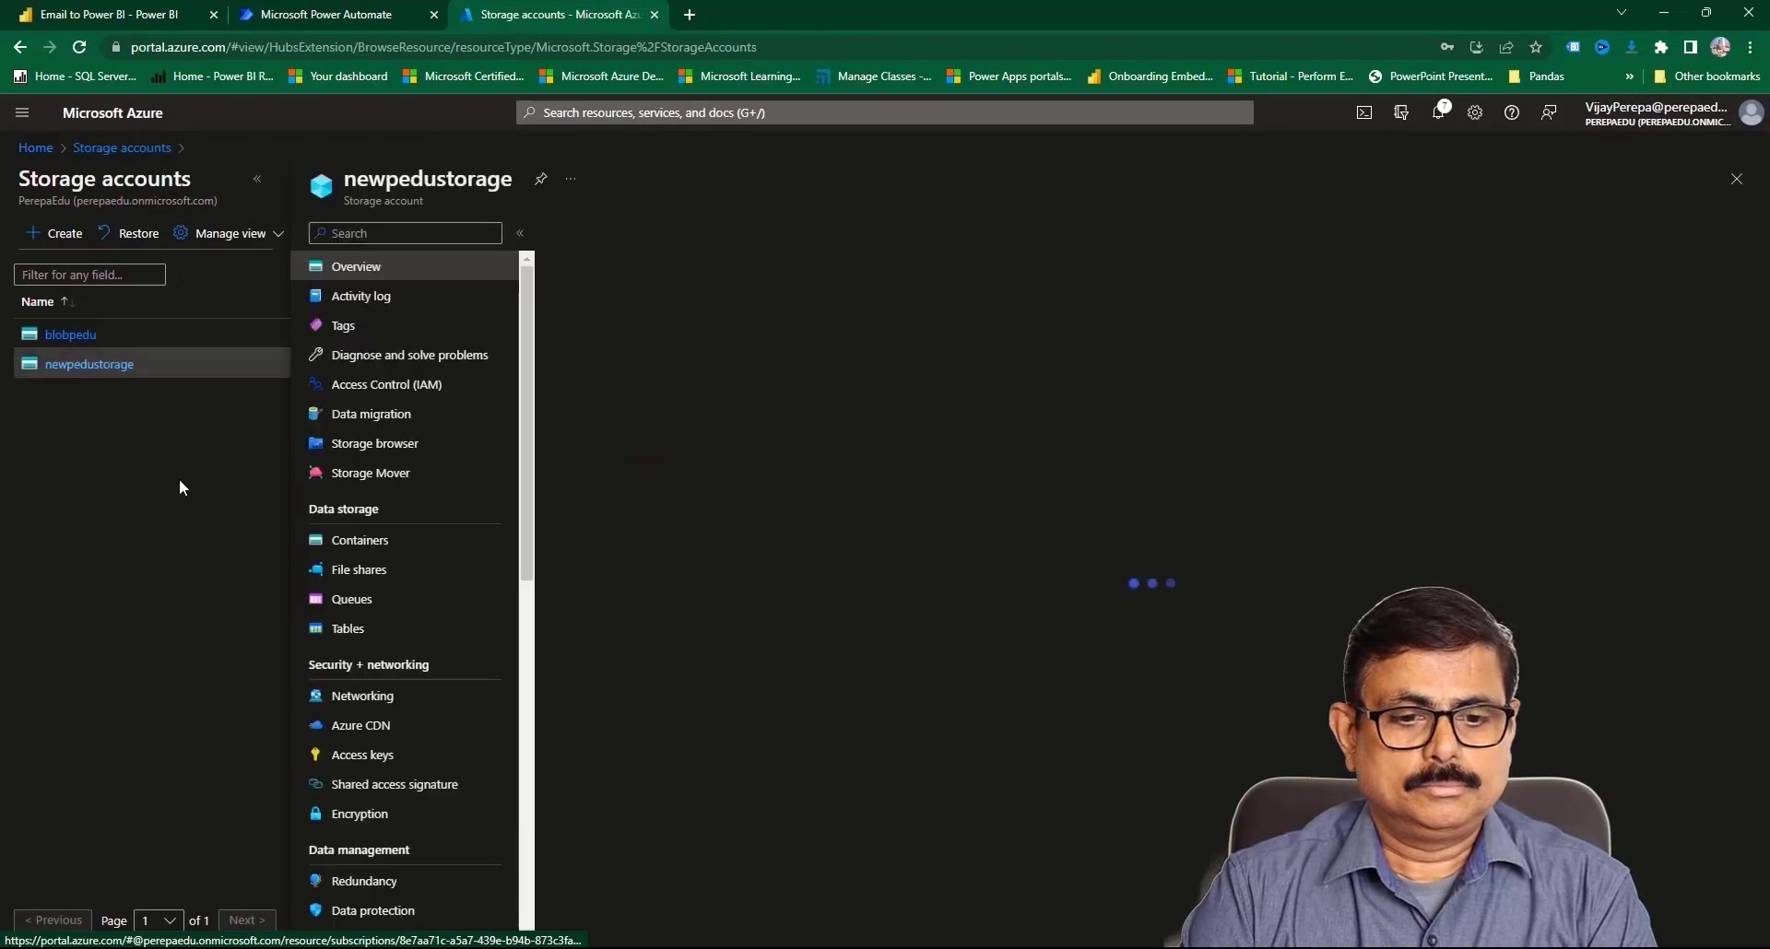
scroll(389, 725, down, 5)
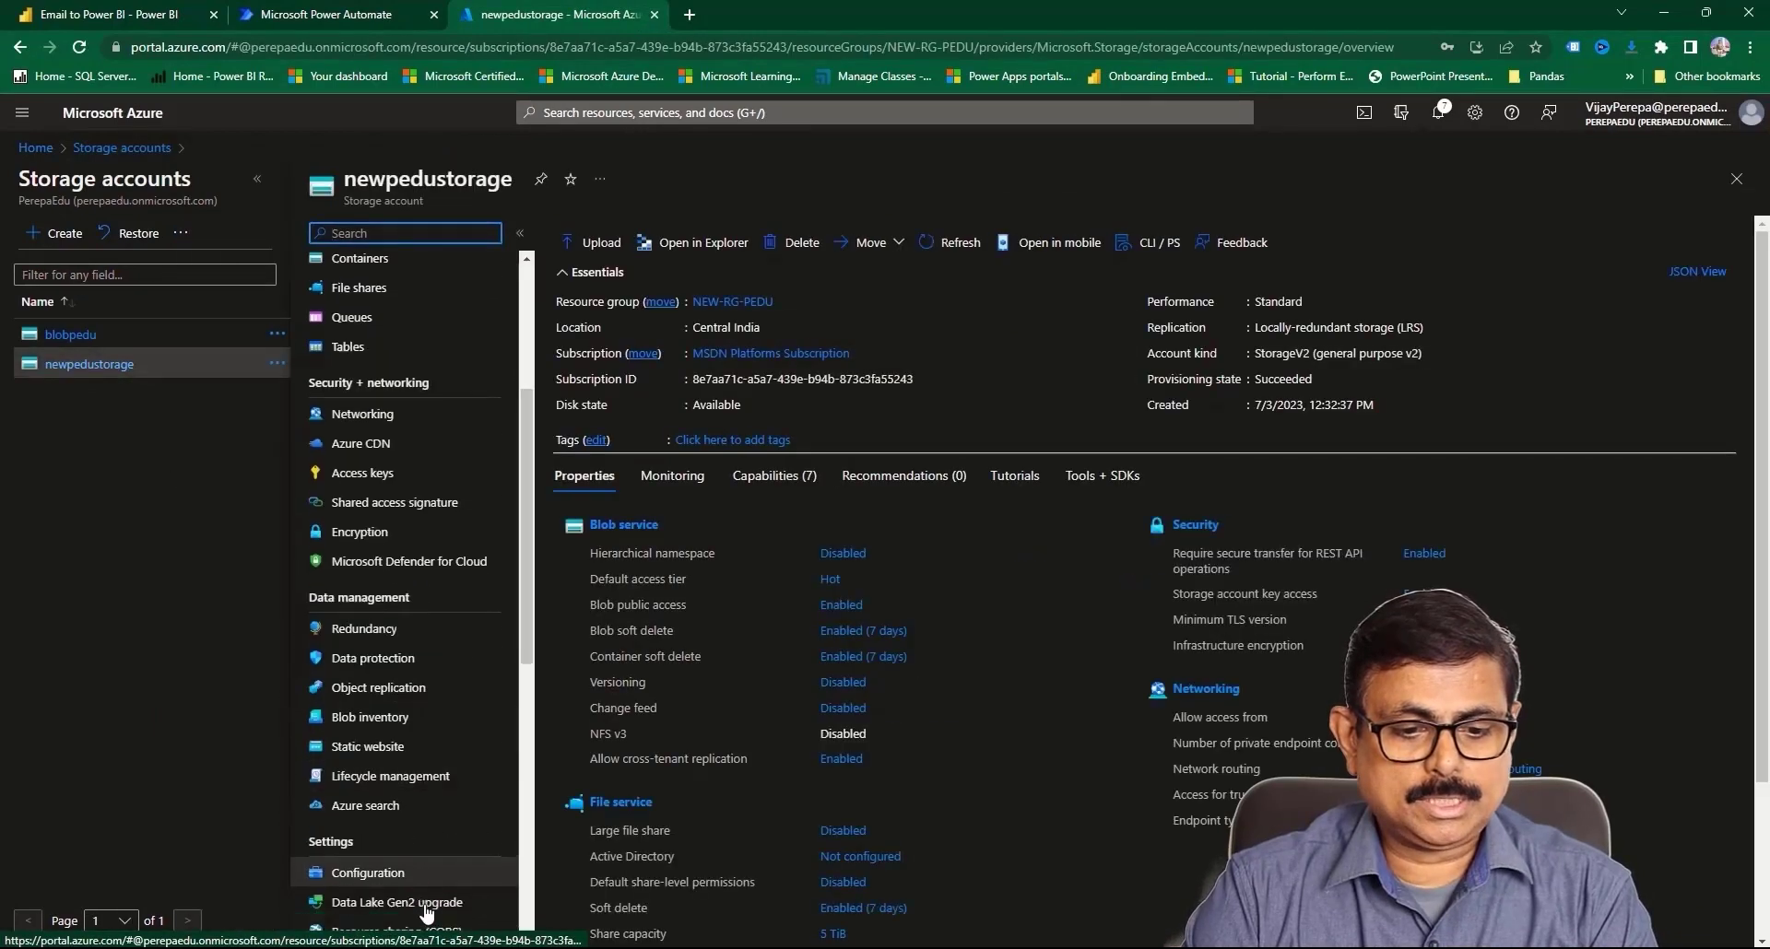
click(387, 842)
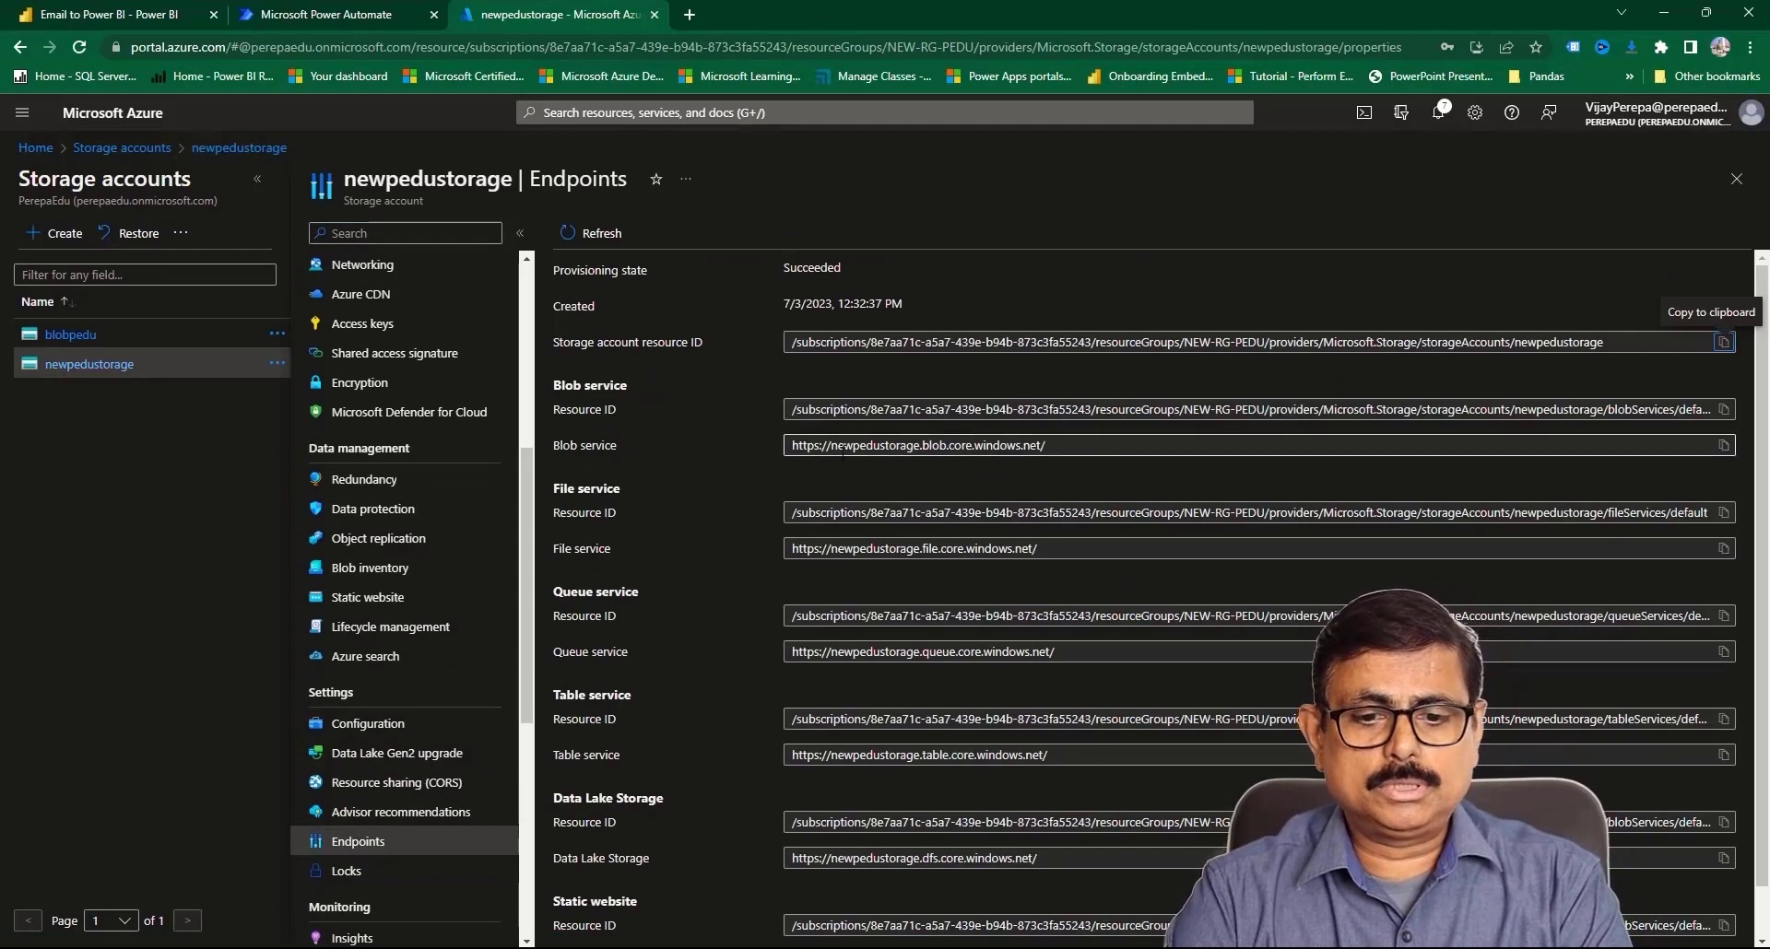
- Copy the newpedustorage Blob service URL into the connection's account name or endpoint field
click(1722, 445)
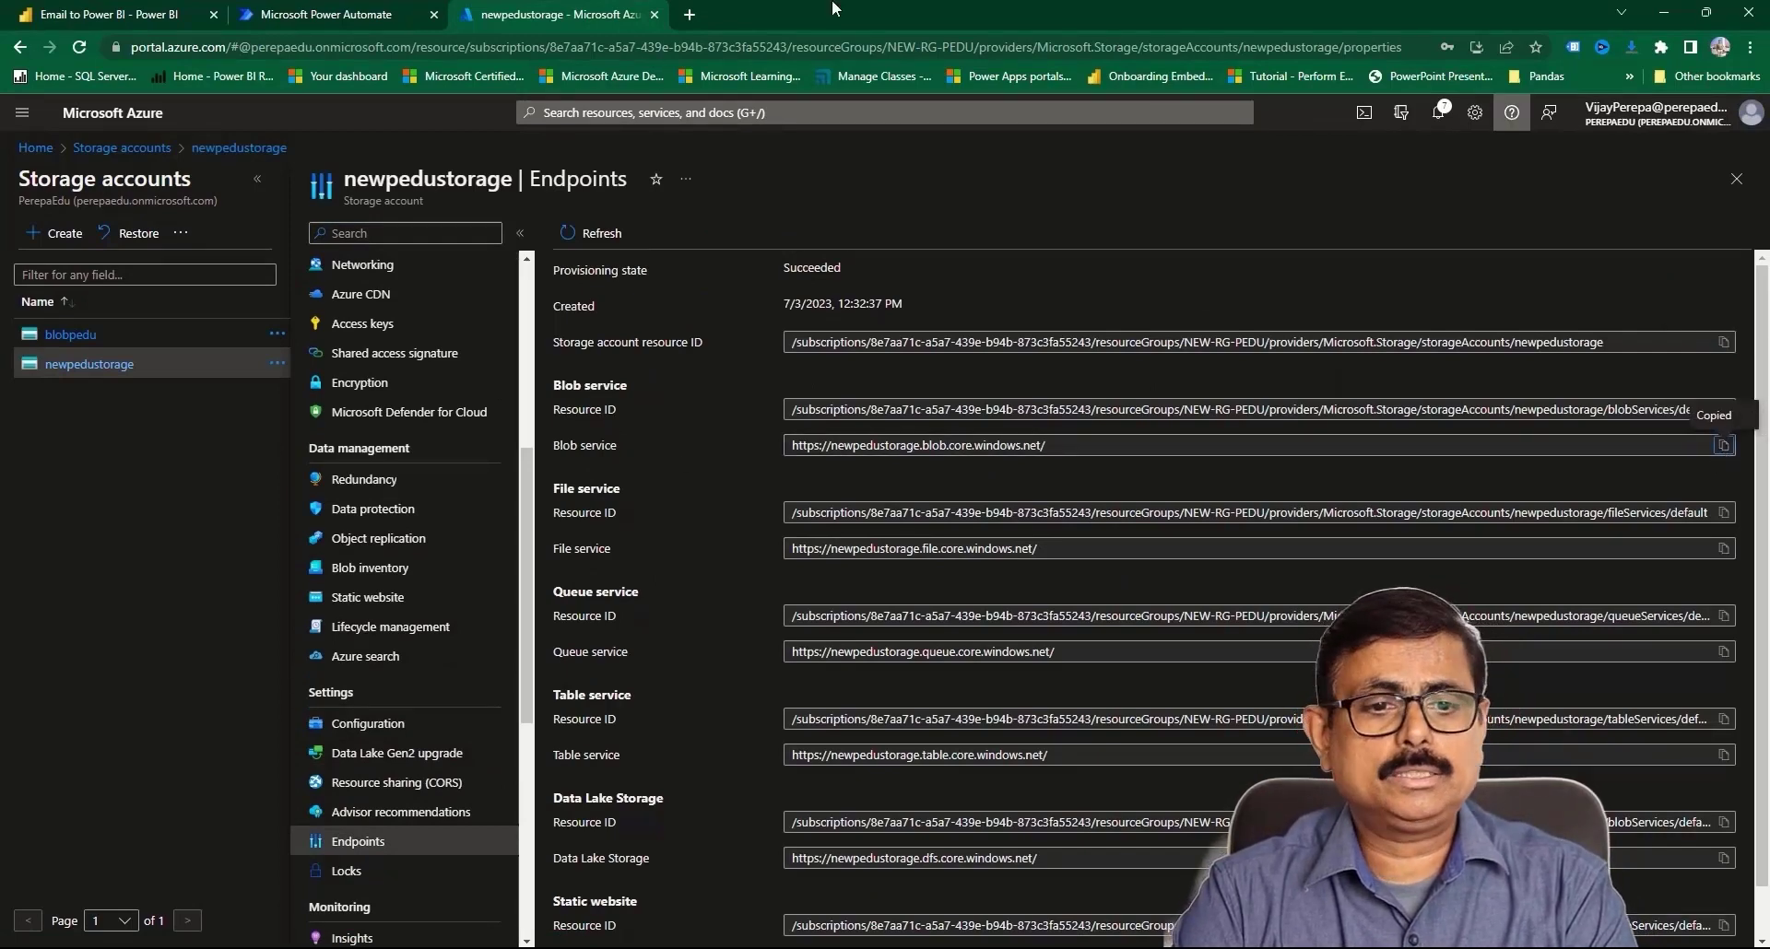
click(345, 16)
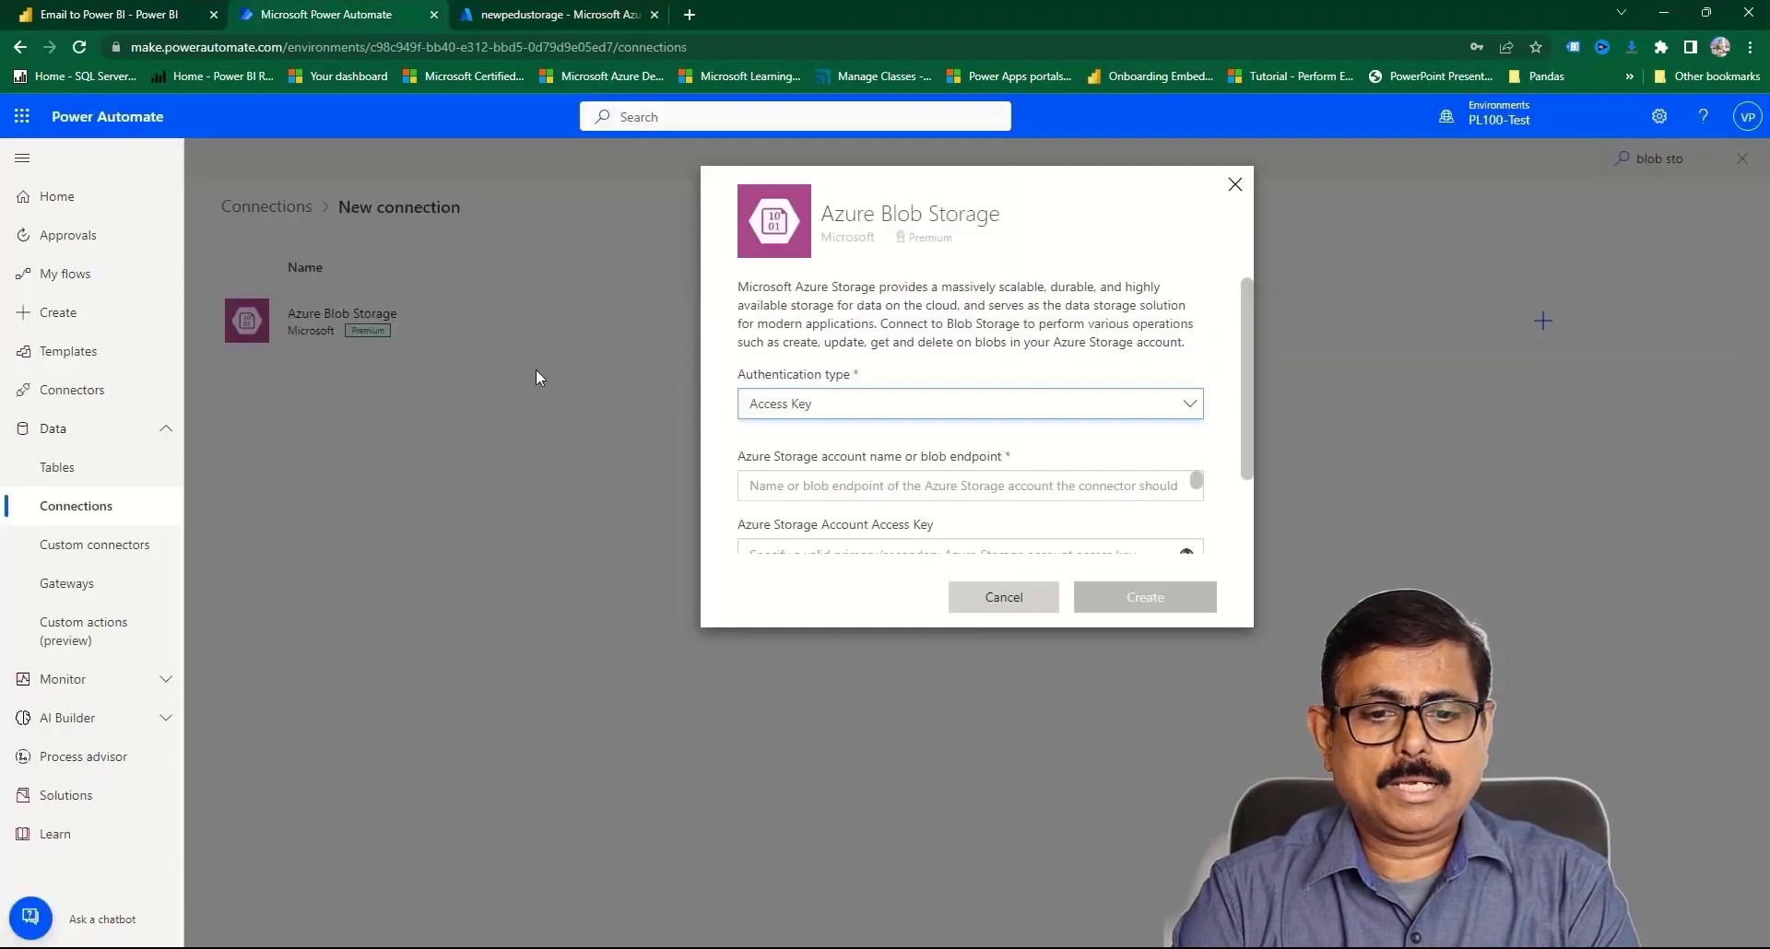
click(808, 480)
key(ctrl+v)
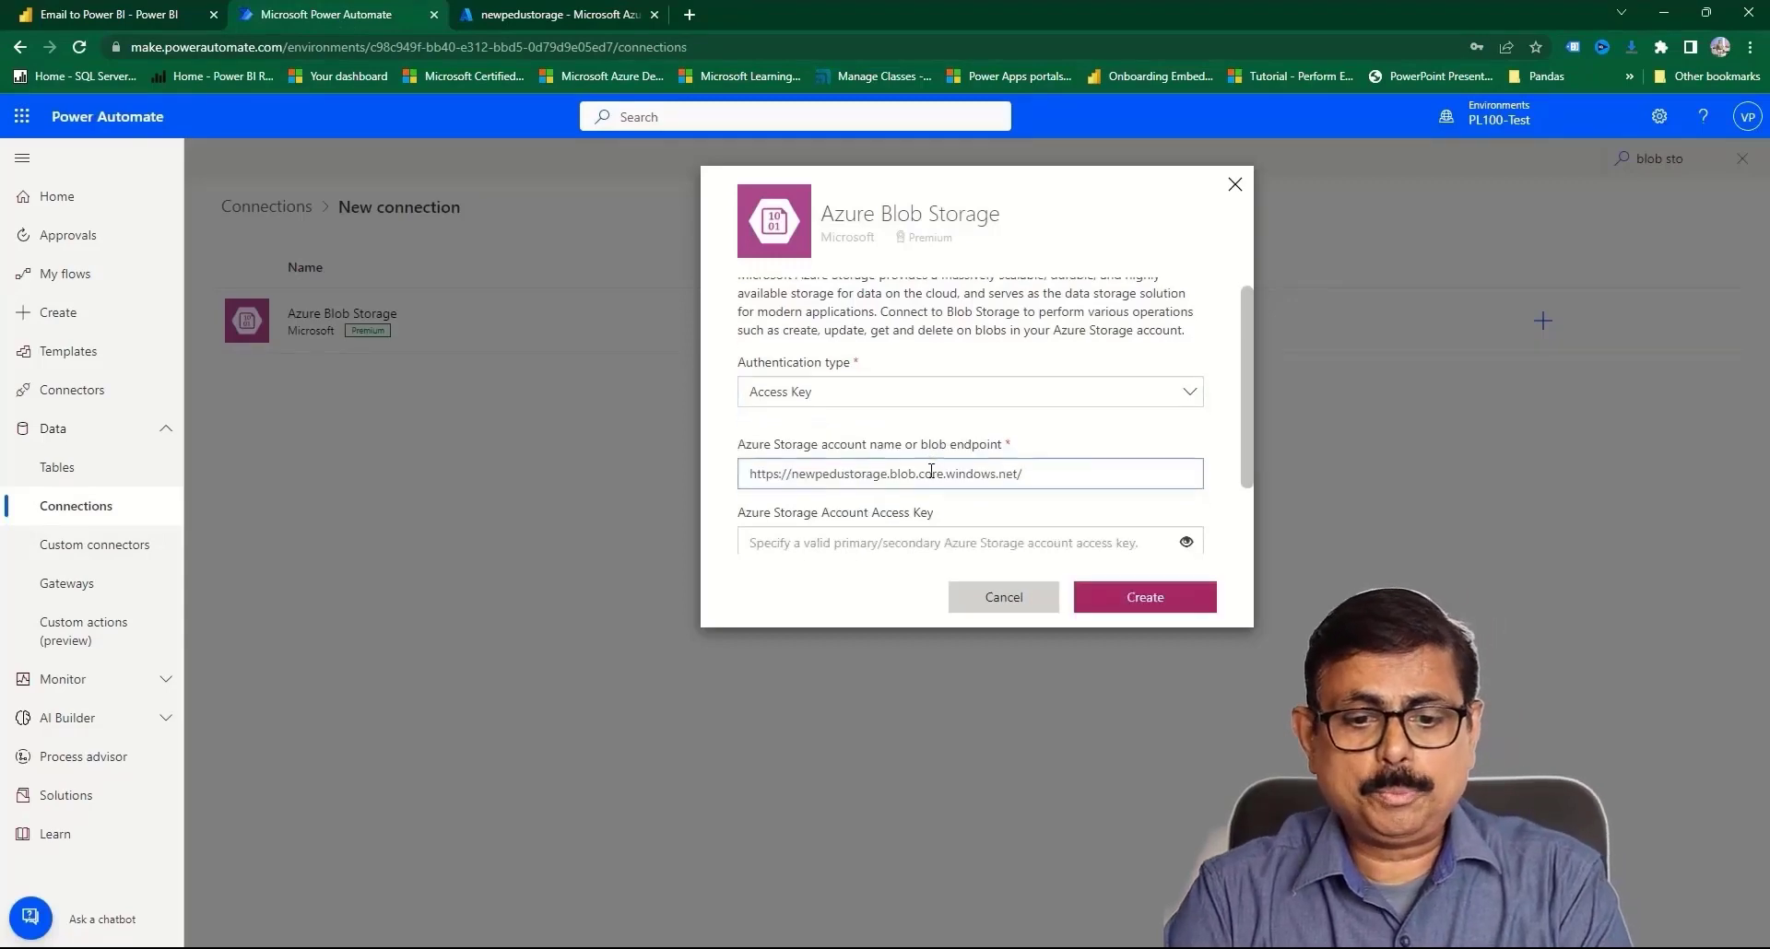
scroll(810, 454, down, 1)
- Paste the storage account's key1 access key into the form and create the connection
click(521, 11)
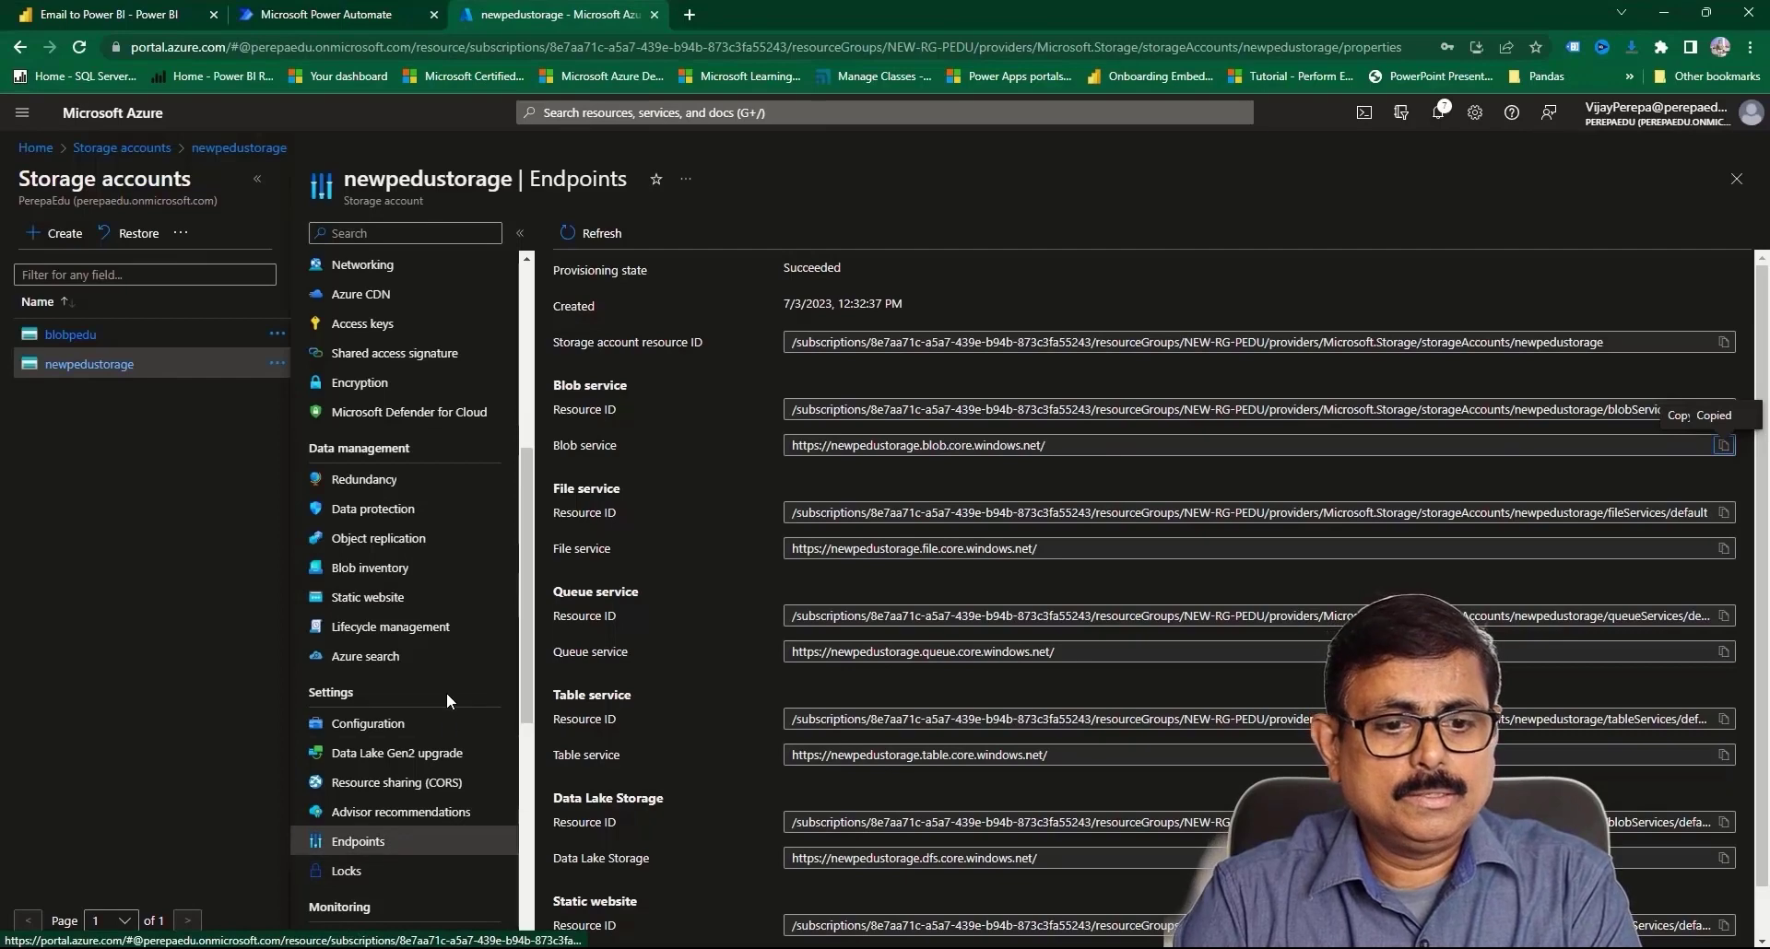
scroll(446, 693, up, 1)
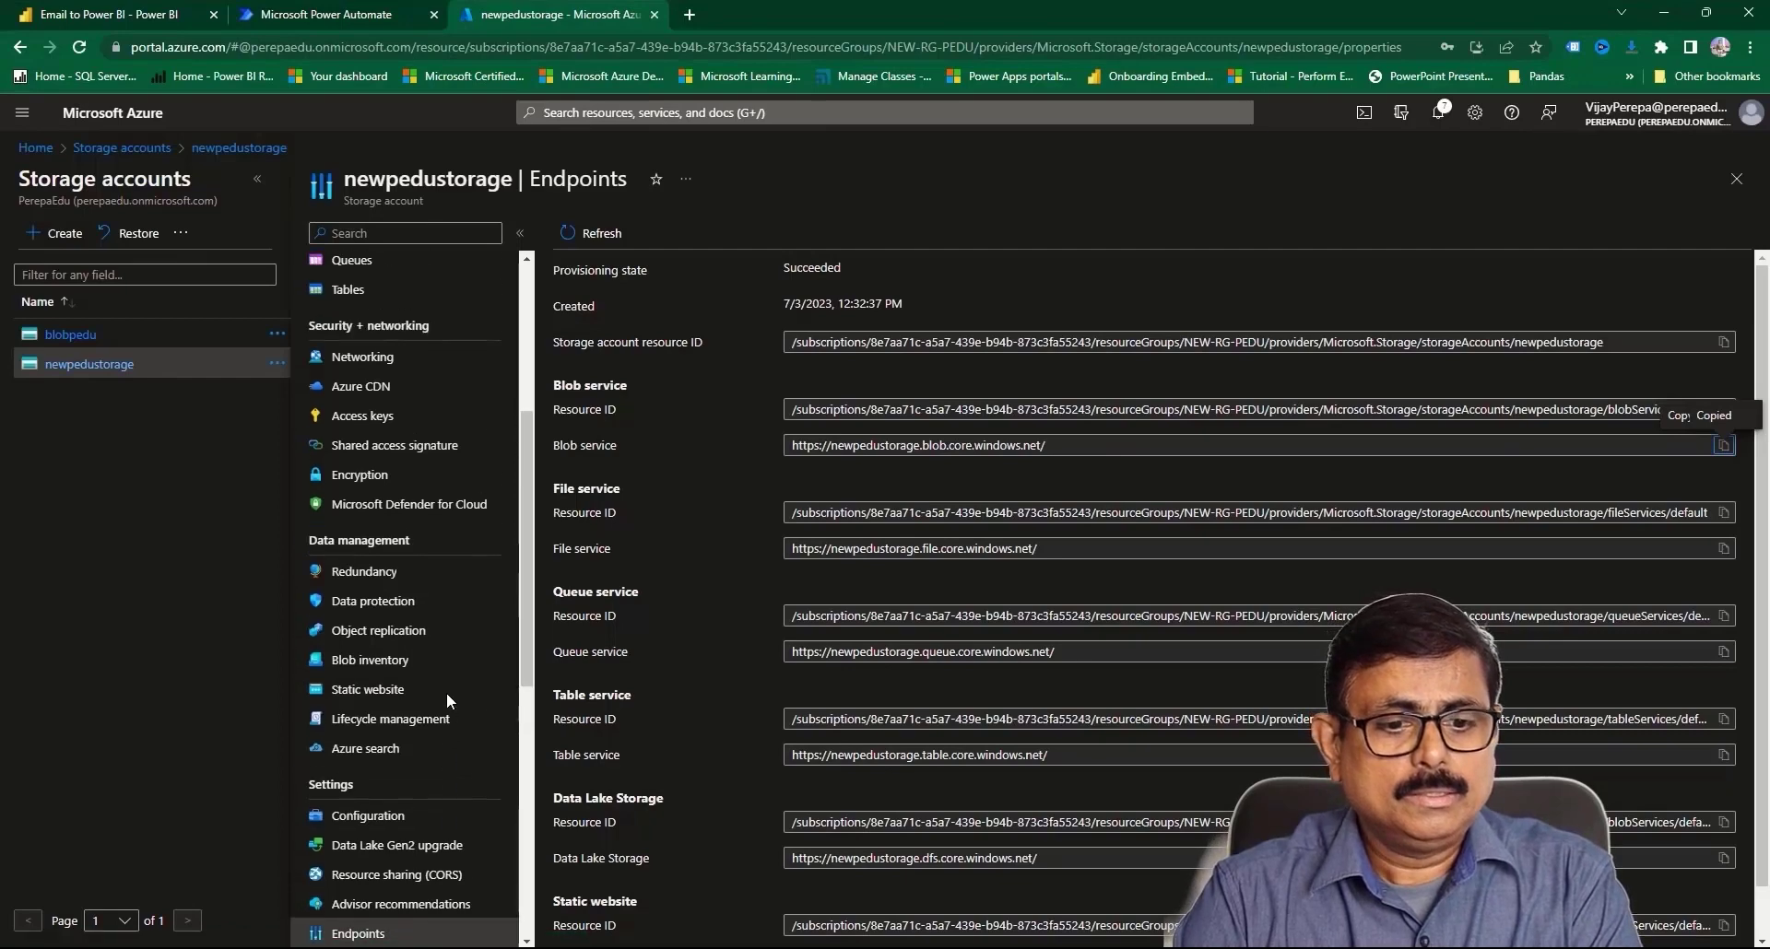
click(427, 426)
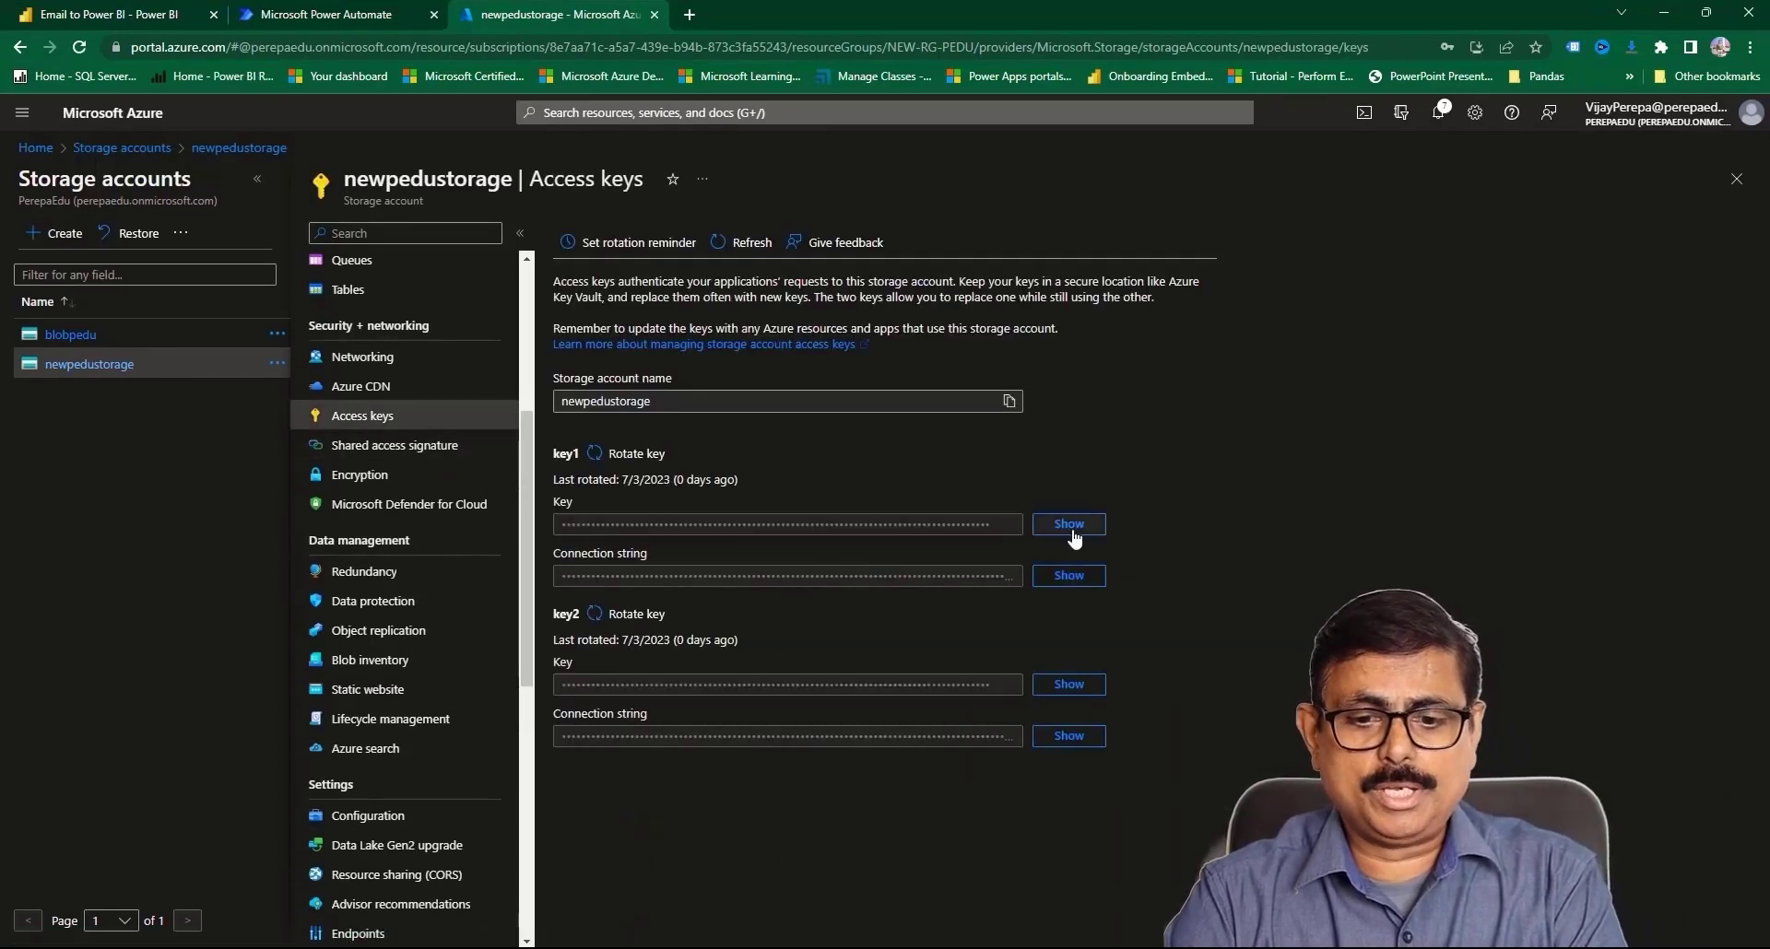
click(1069, 524)
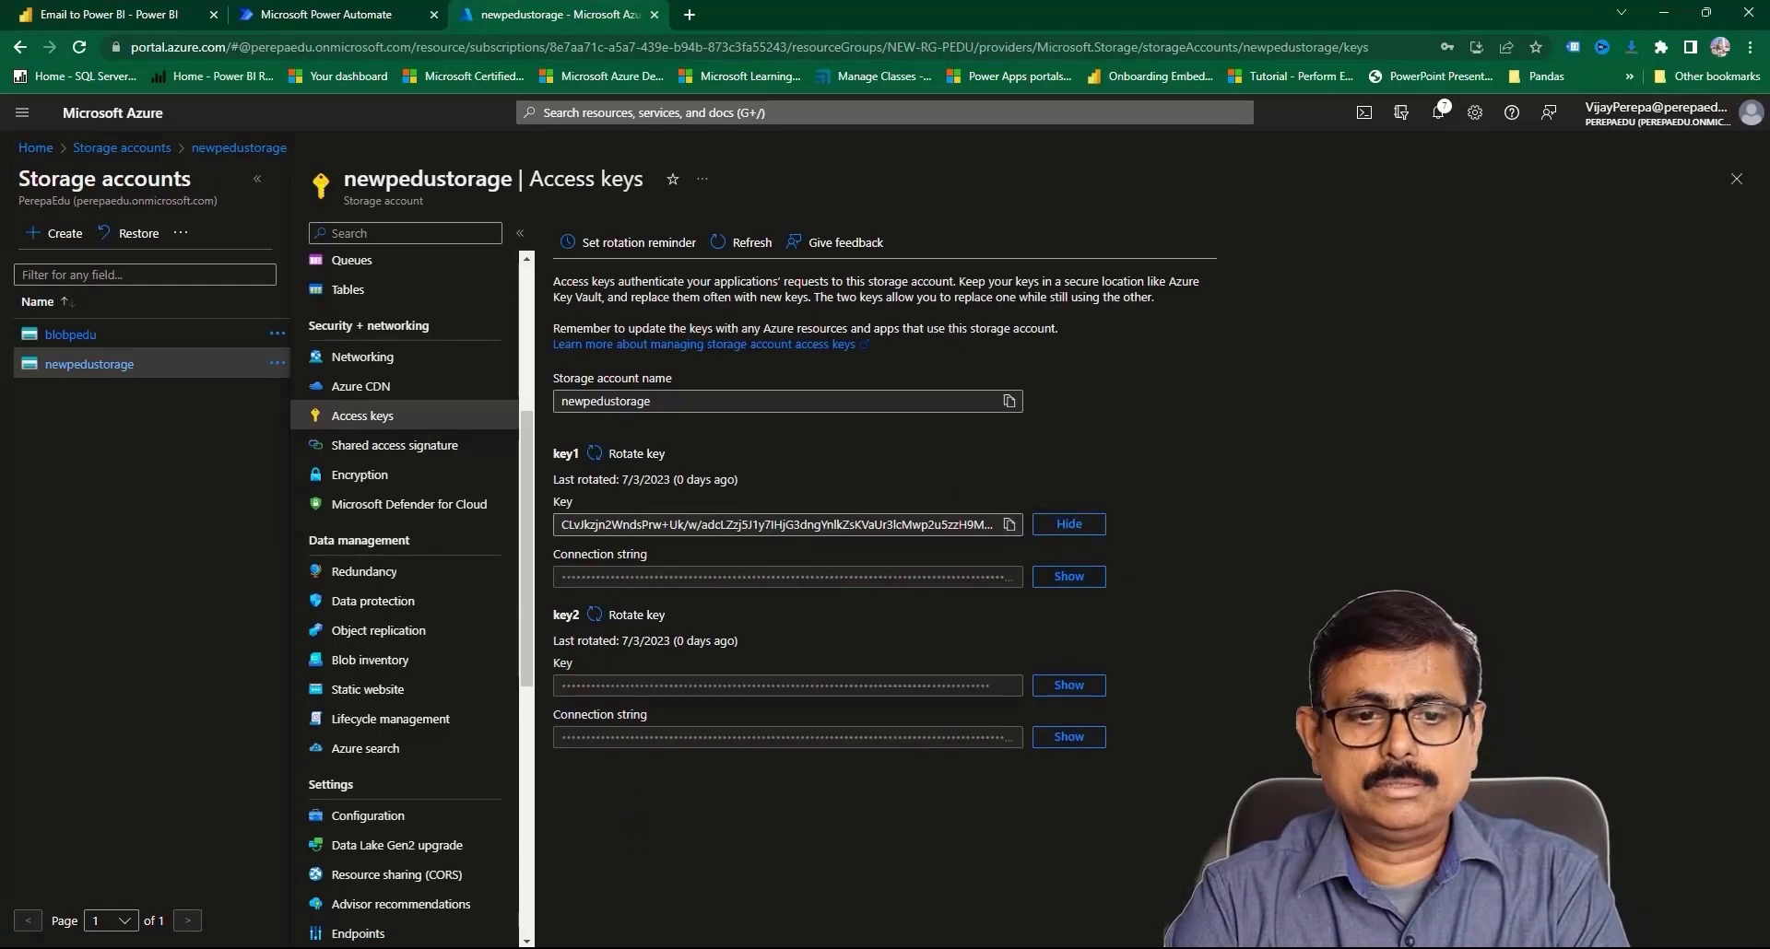
click(389, 20)
click(817, 456)
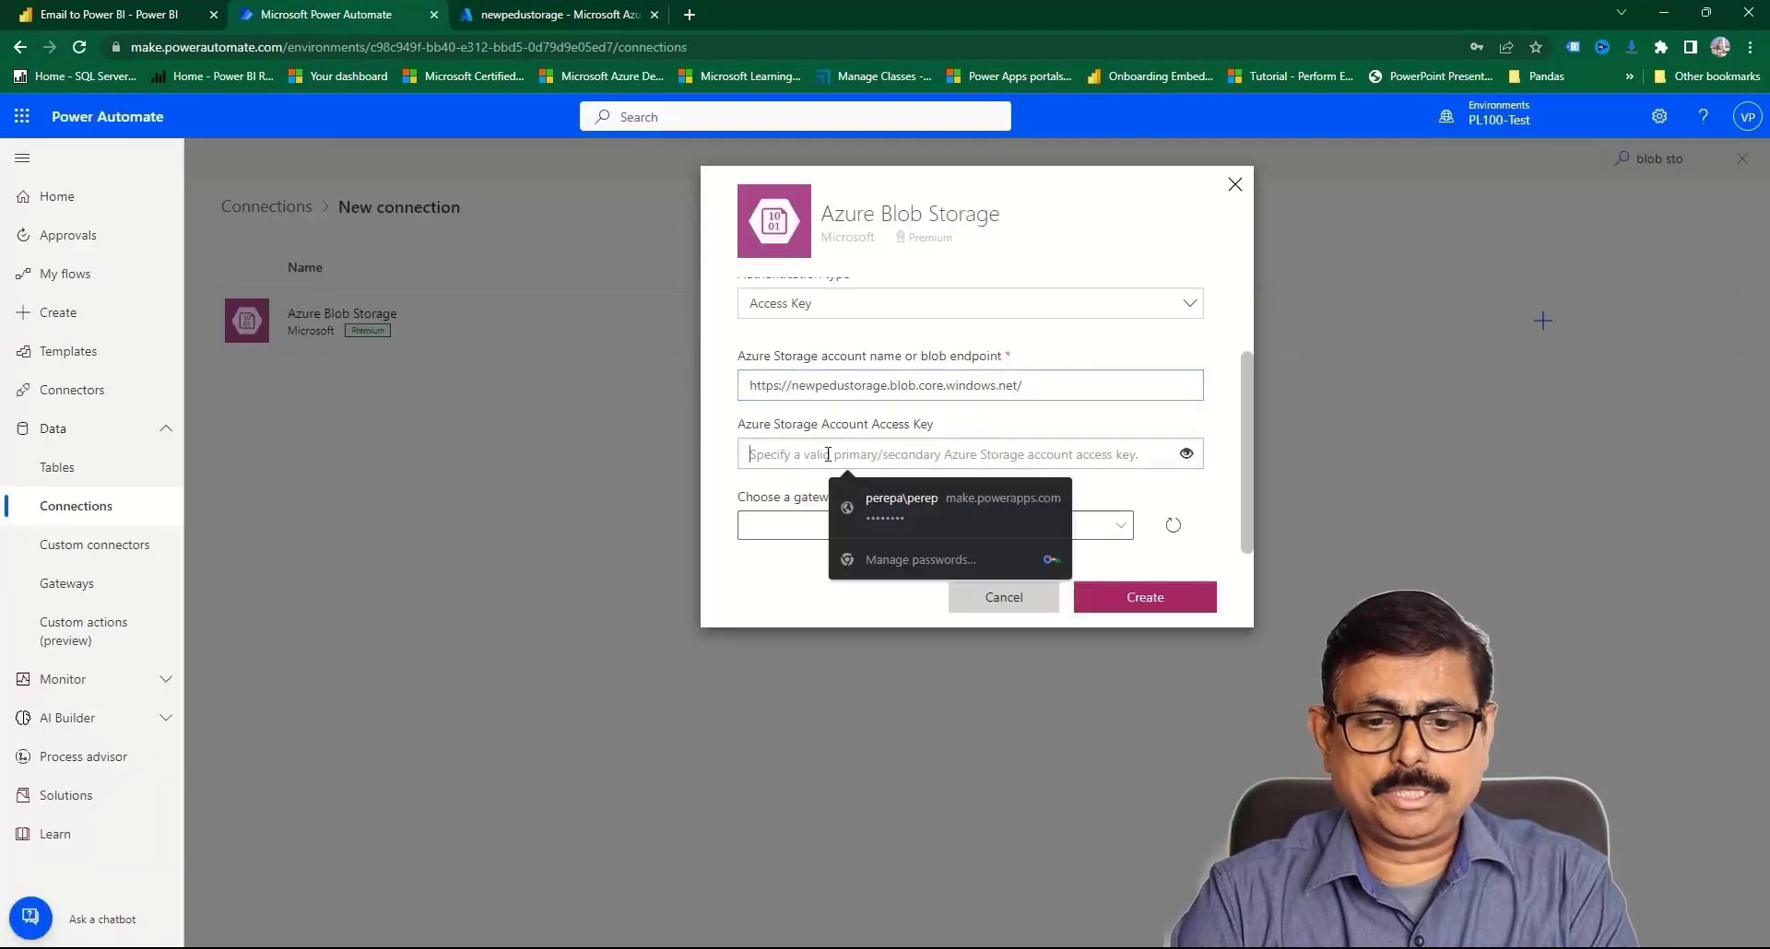
key(ctrl+v)
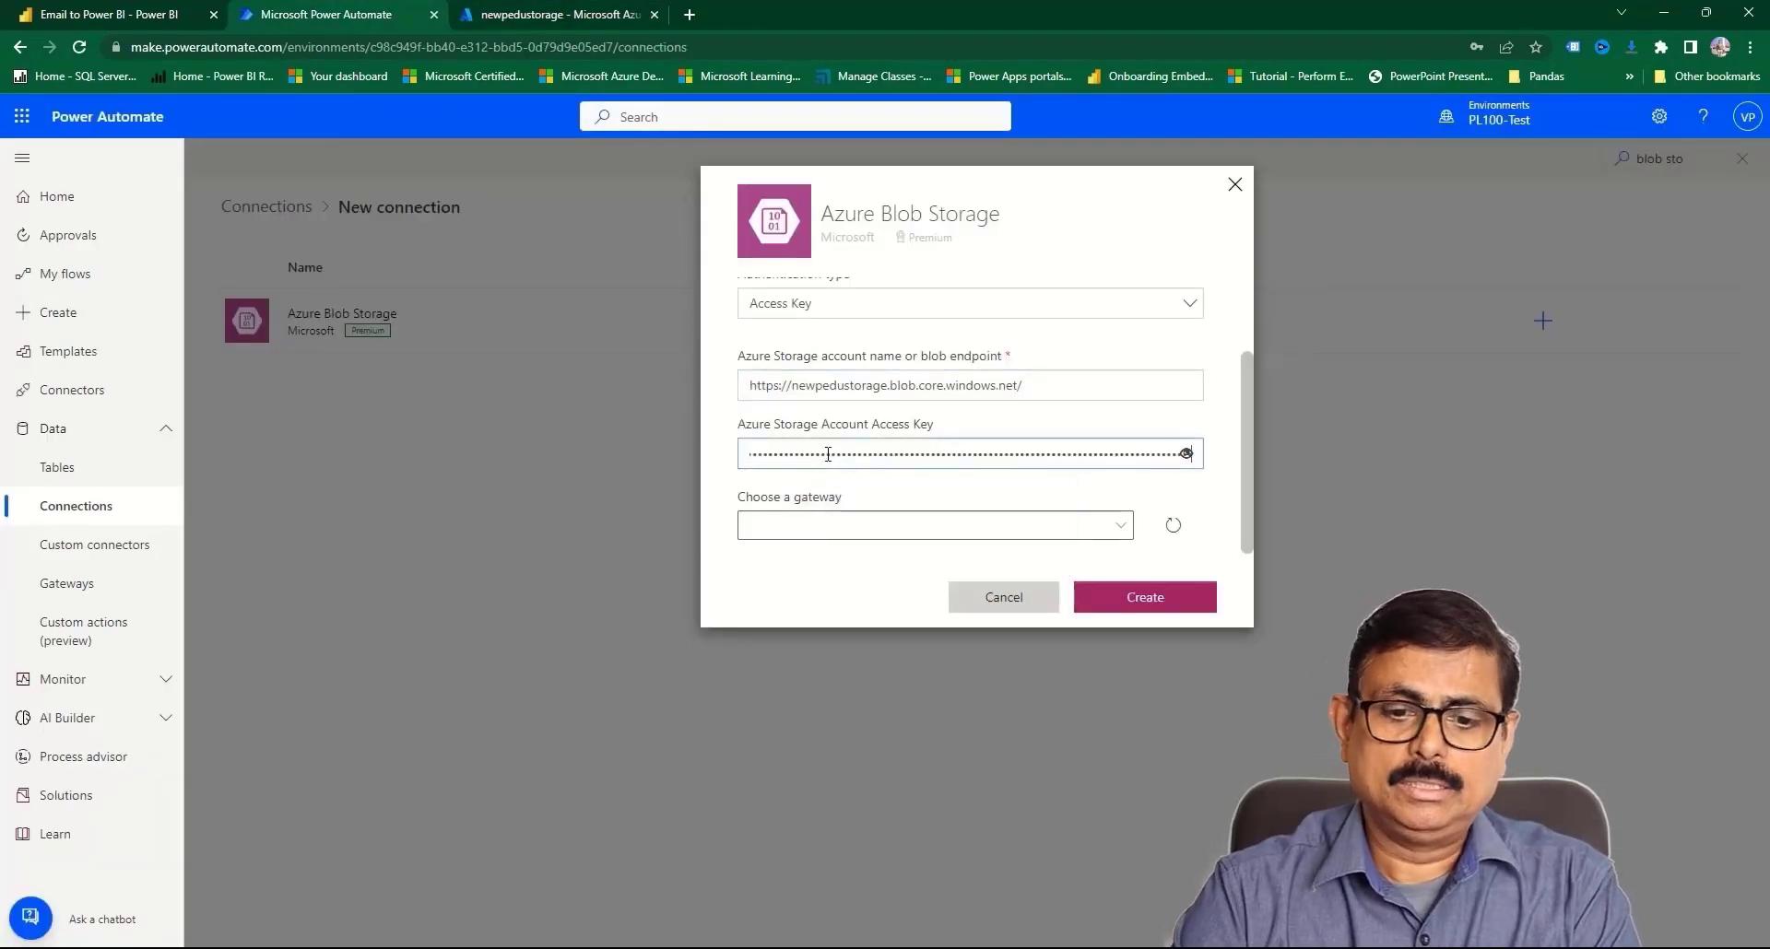
click(1146, 596)
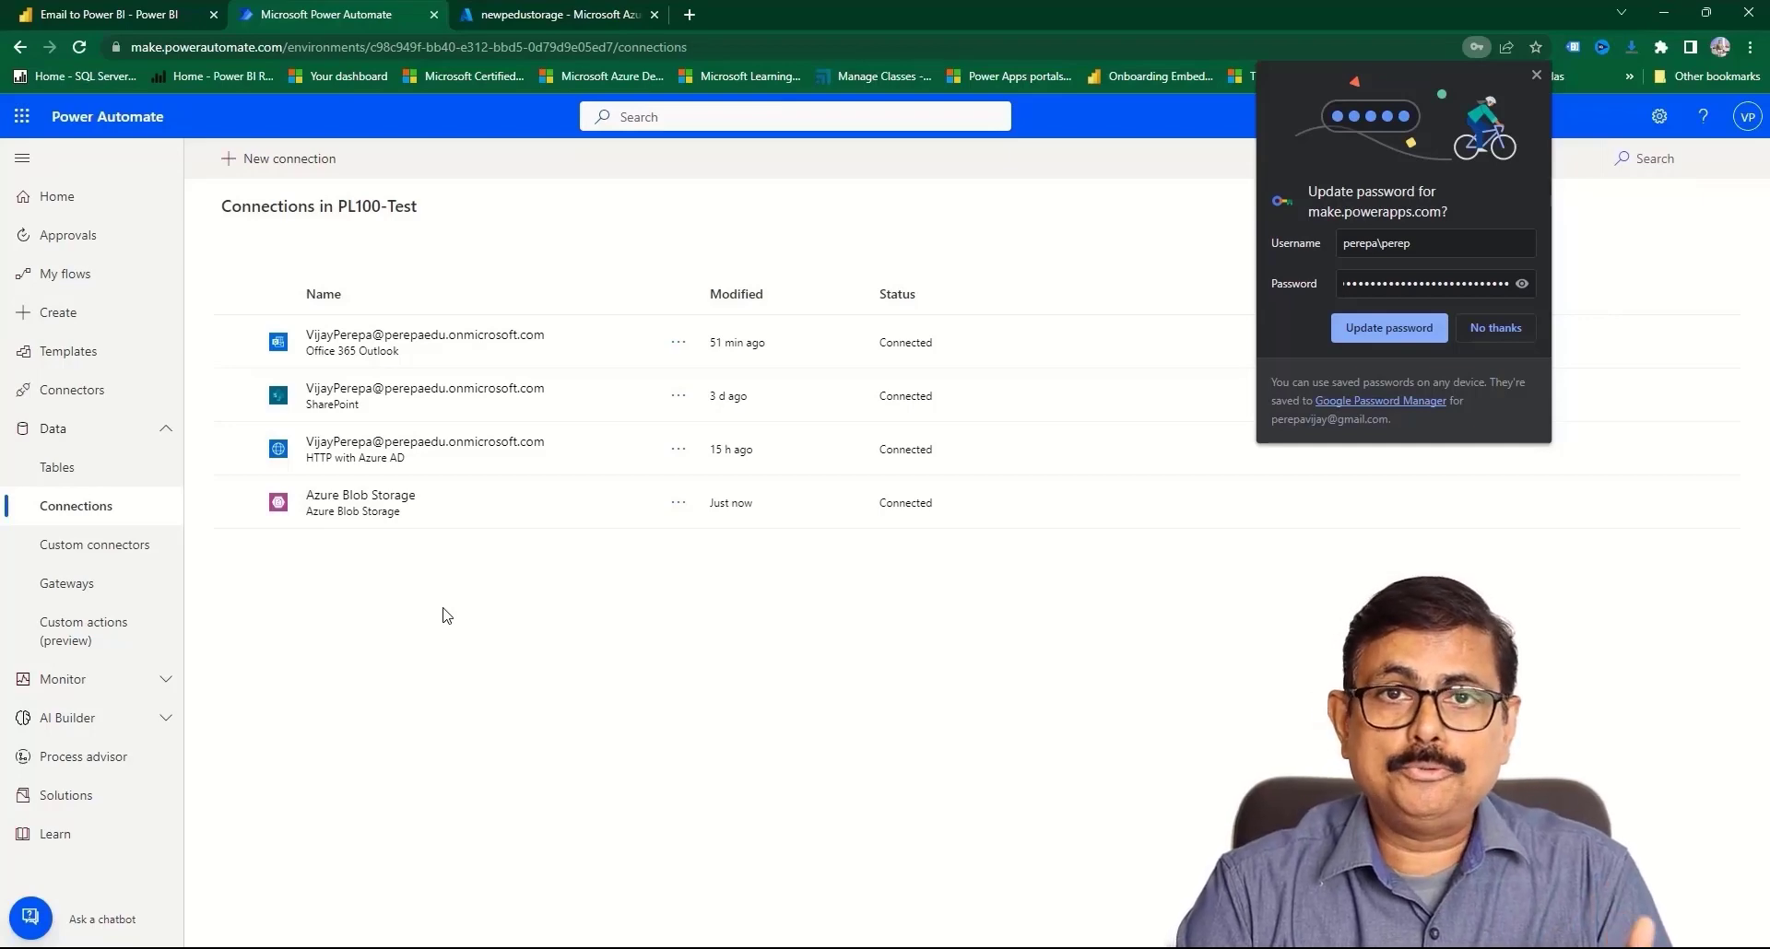
- Start a blank automated cloud flow and name it 'Email to Blob'
click(78, 315)
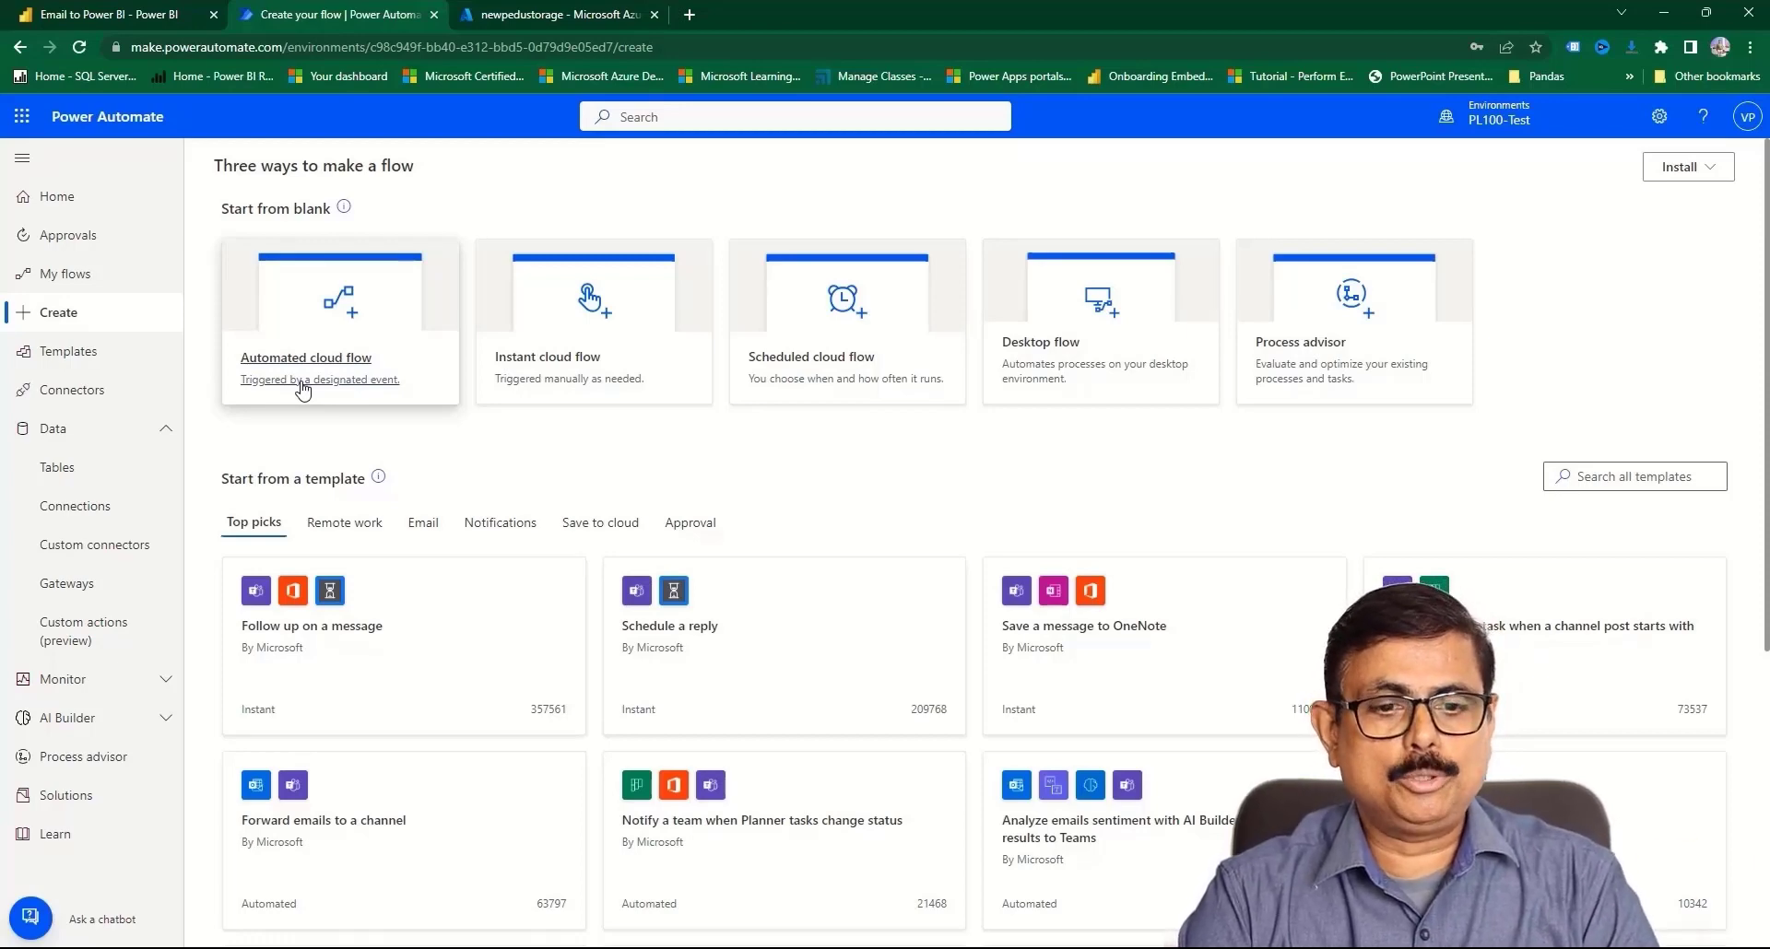
click(312, 367)
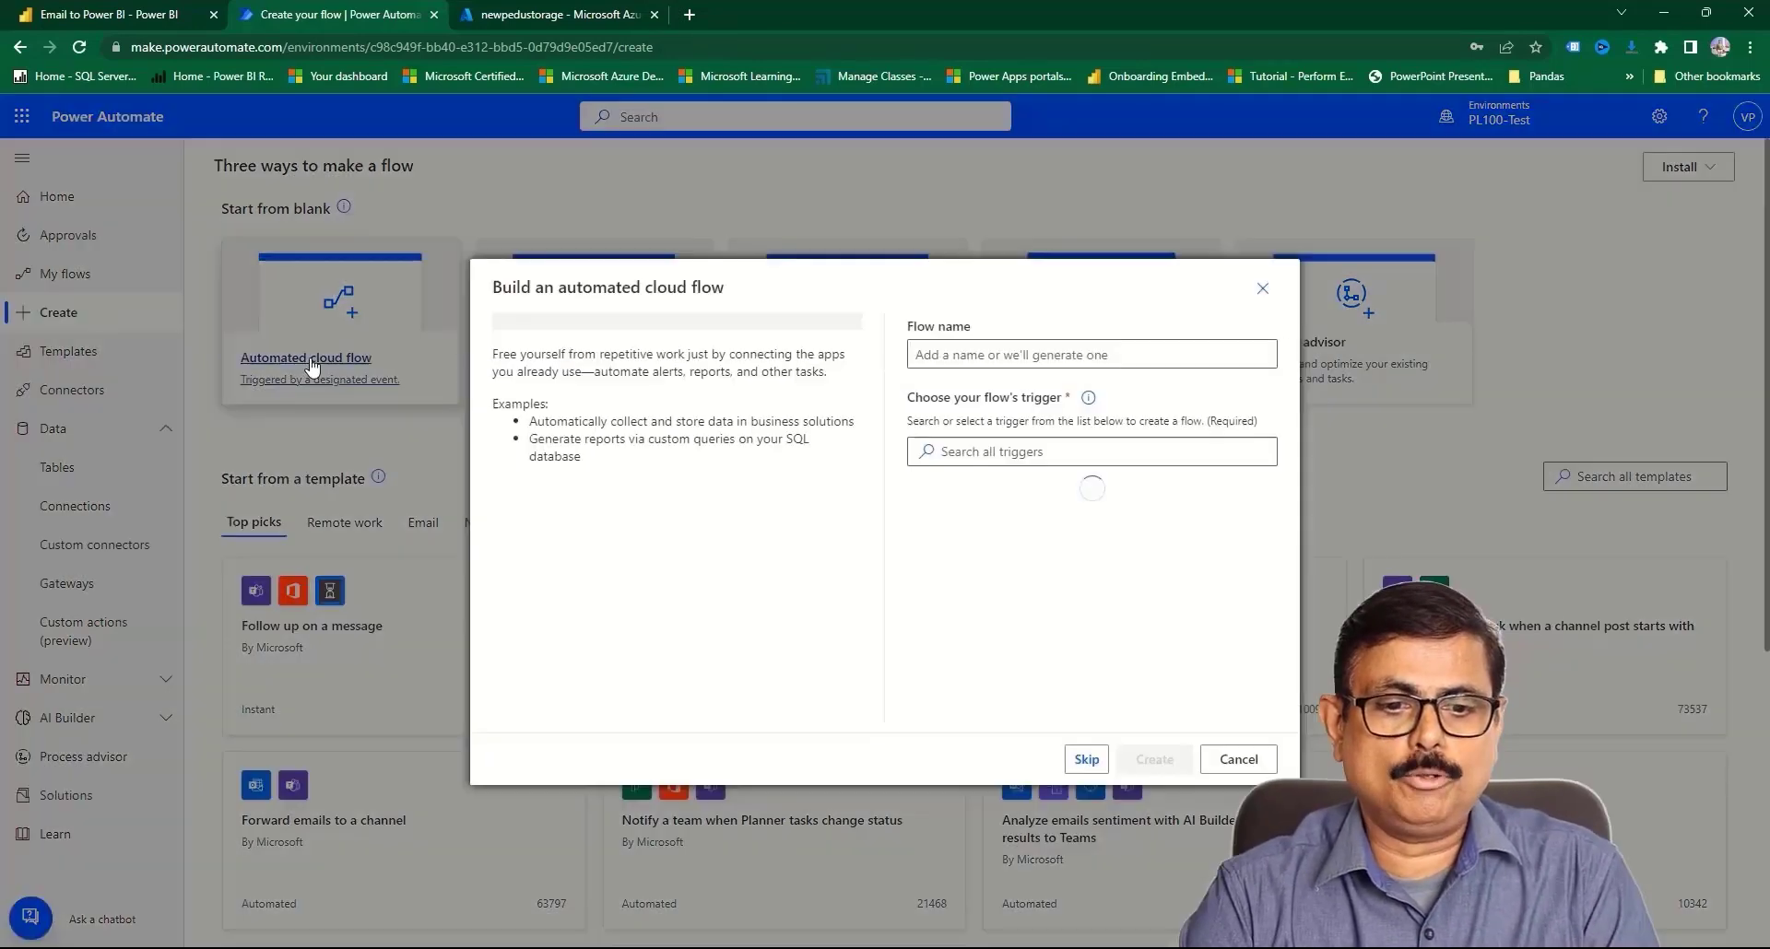
click(1084, 759)
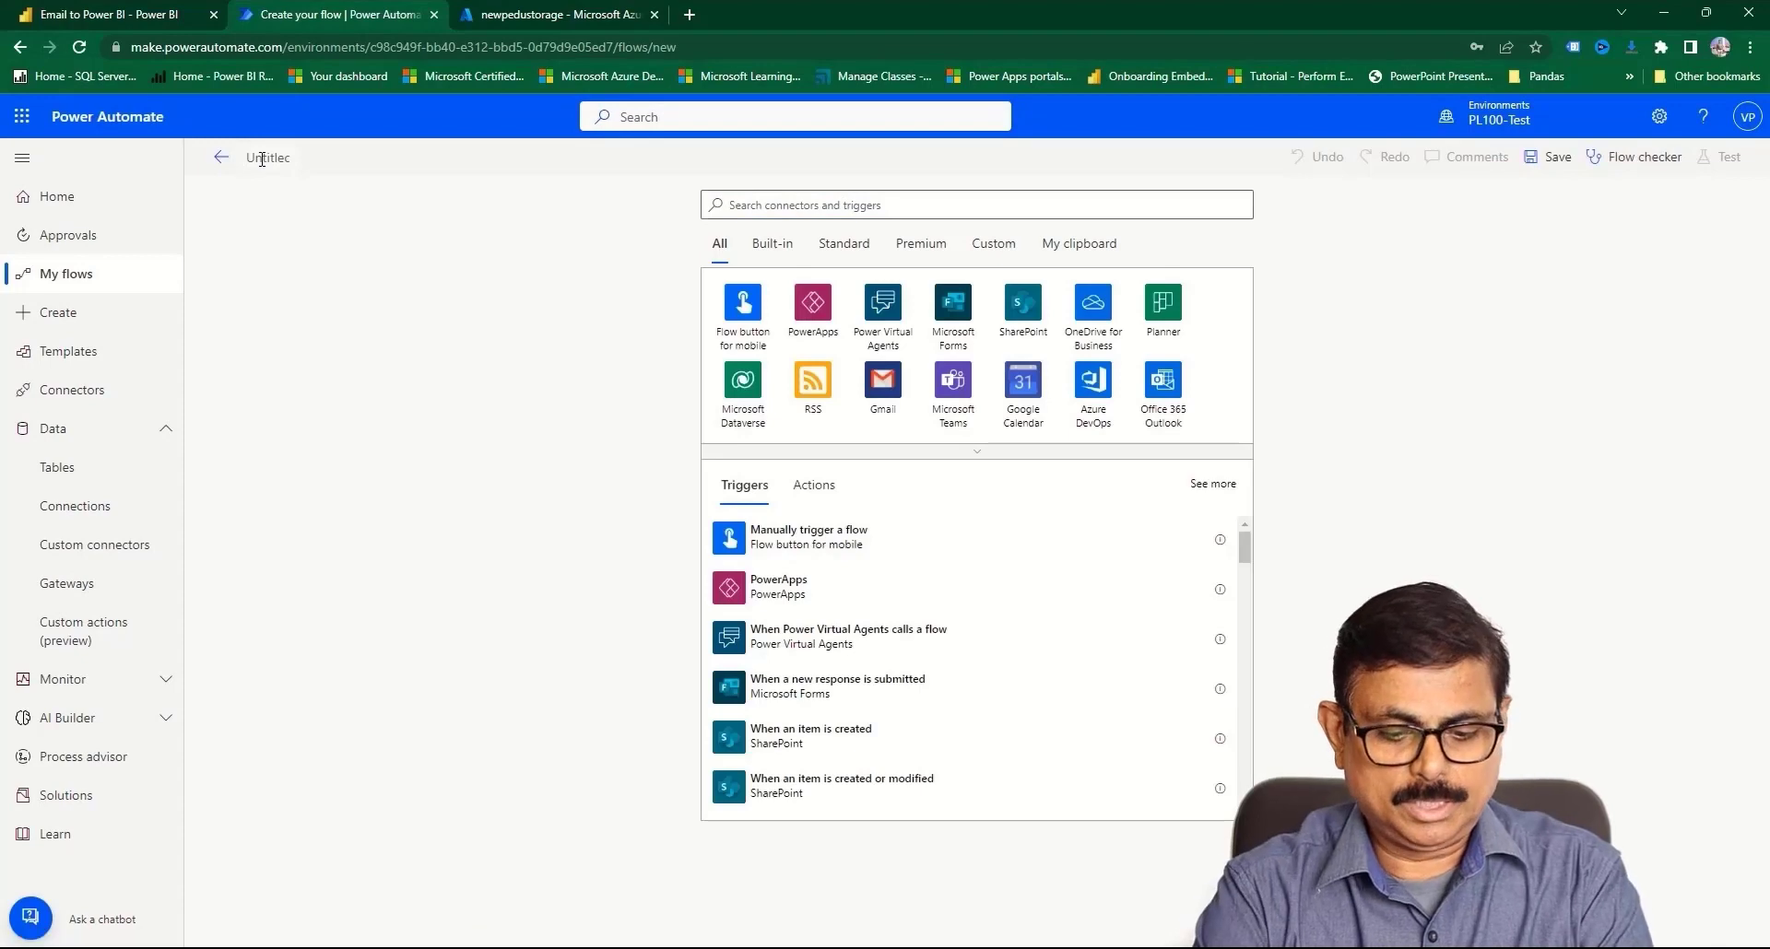
click(262, 159)
text(Email to B)
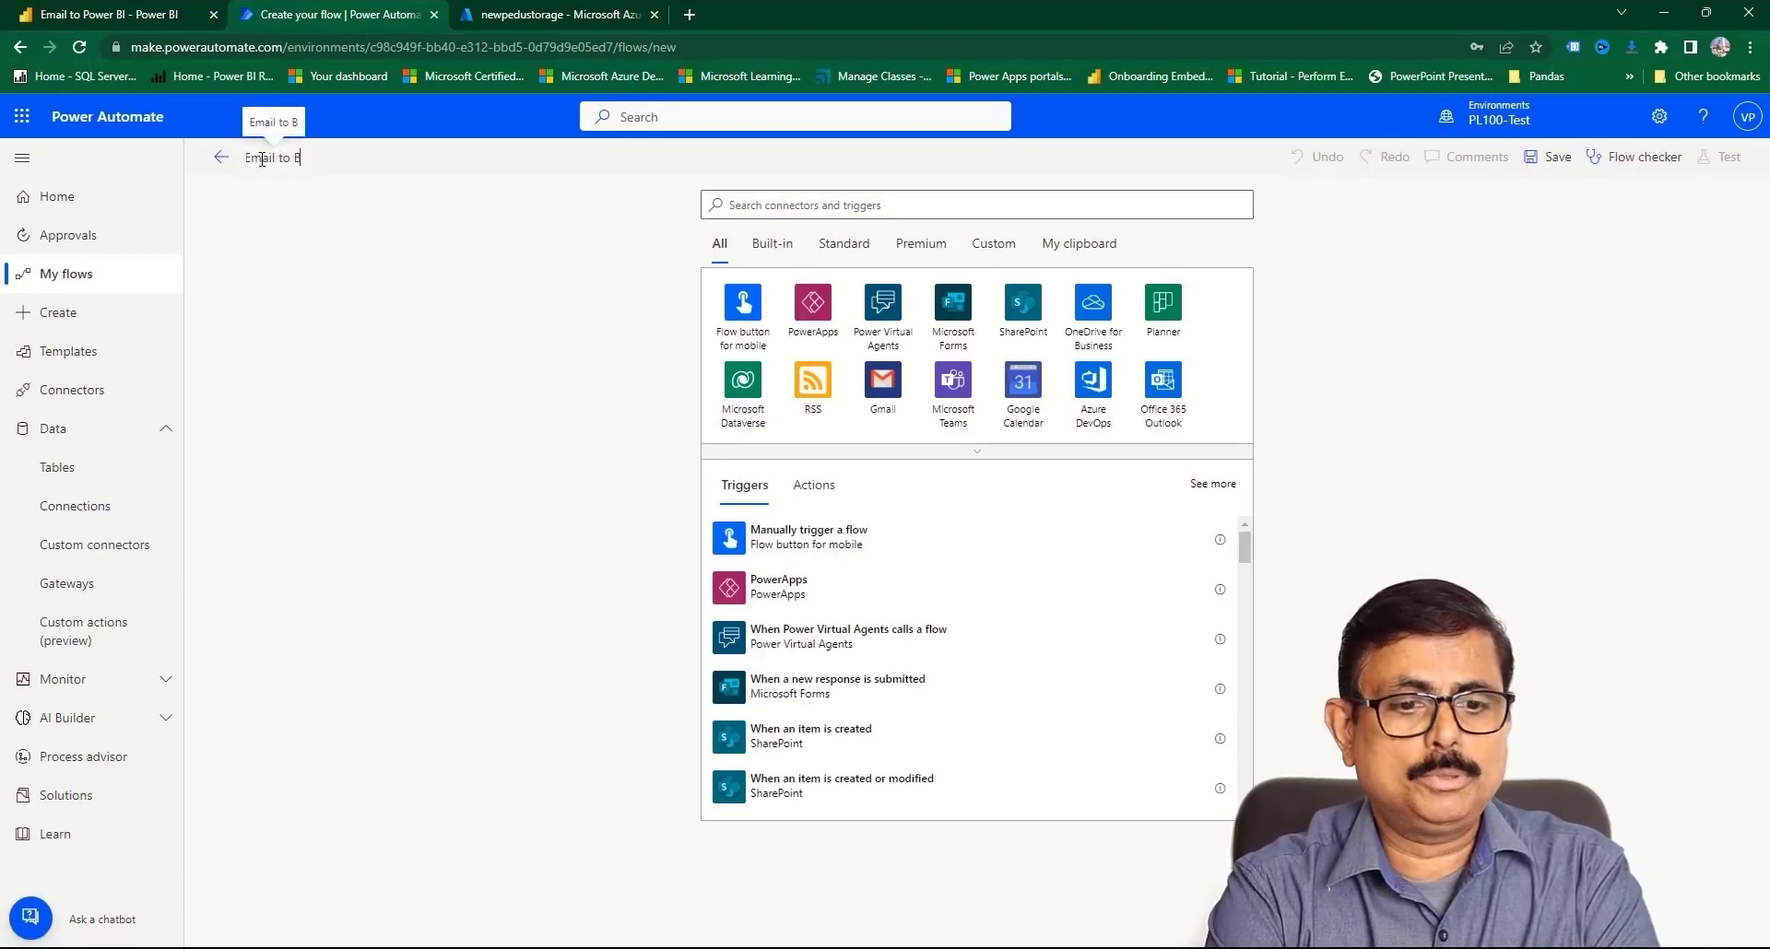
text(lob)
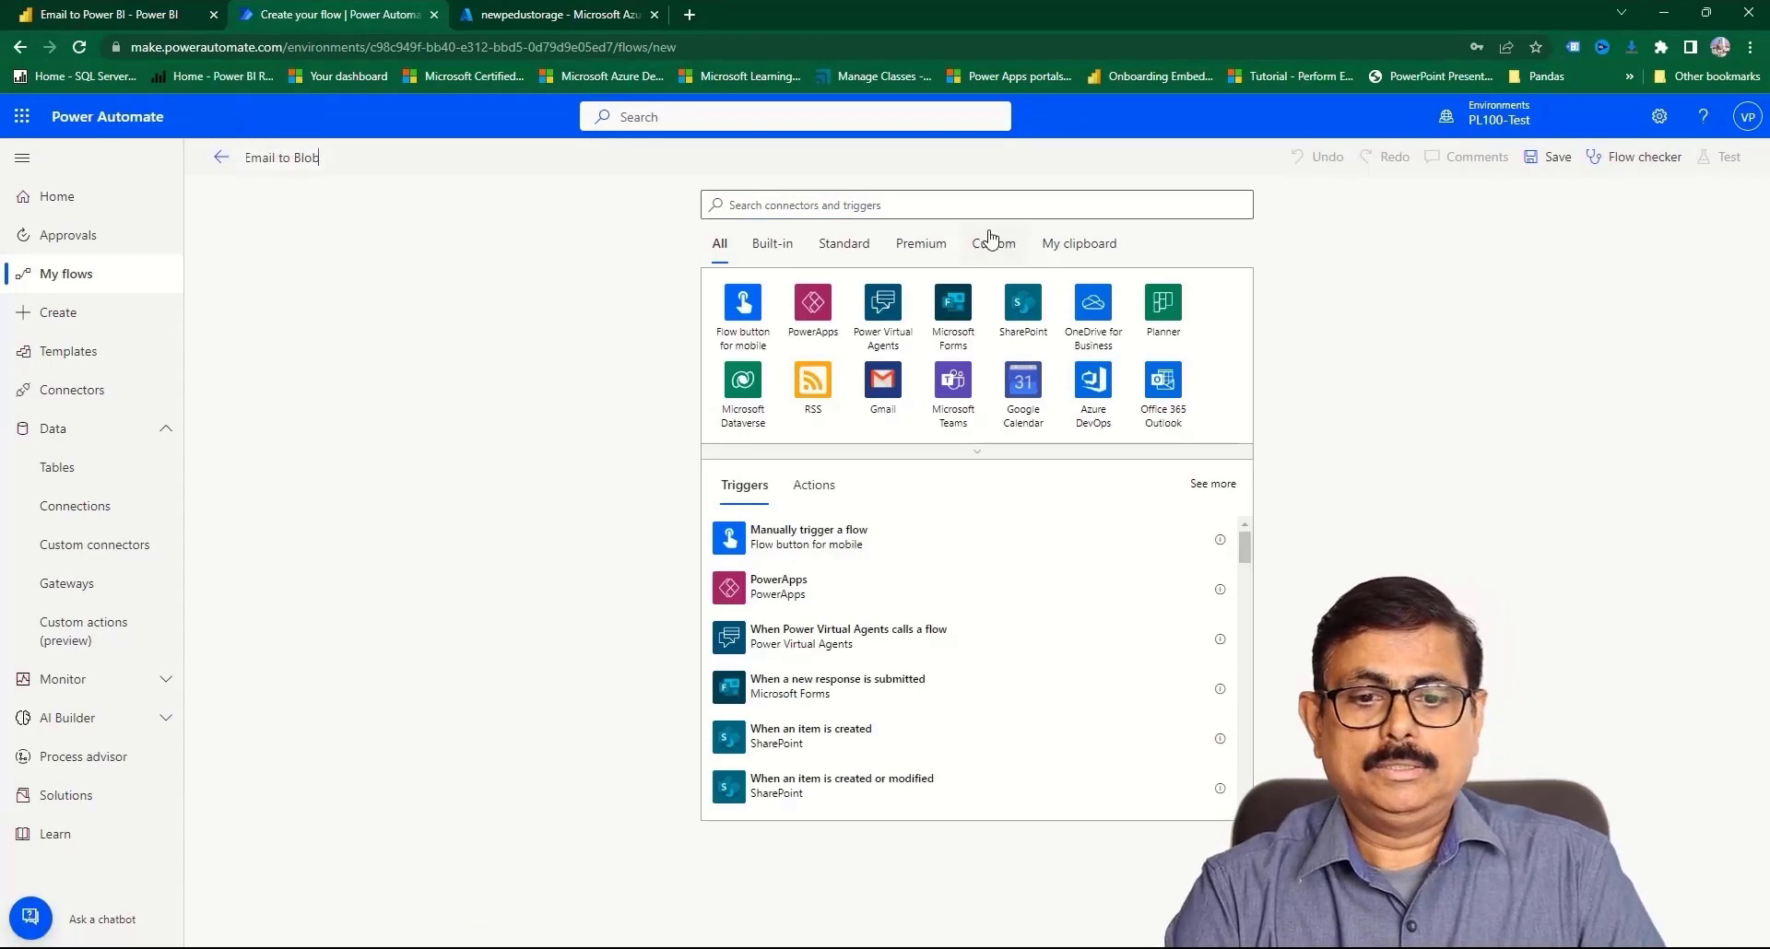
- Add the Office 365 Outlook trigger When a new email arrives (V3)
click(970, 207)
text(out)
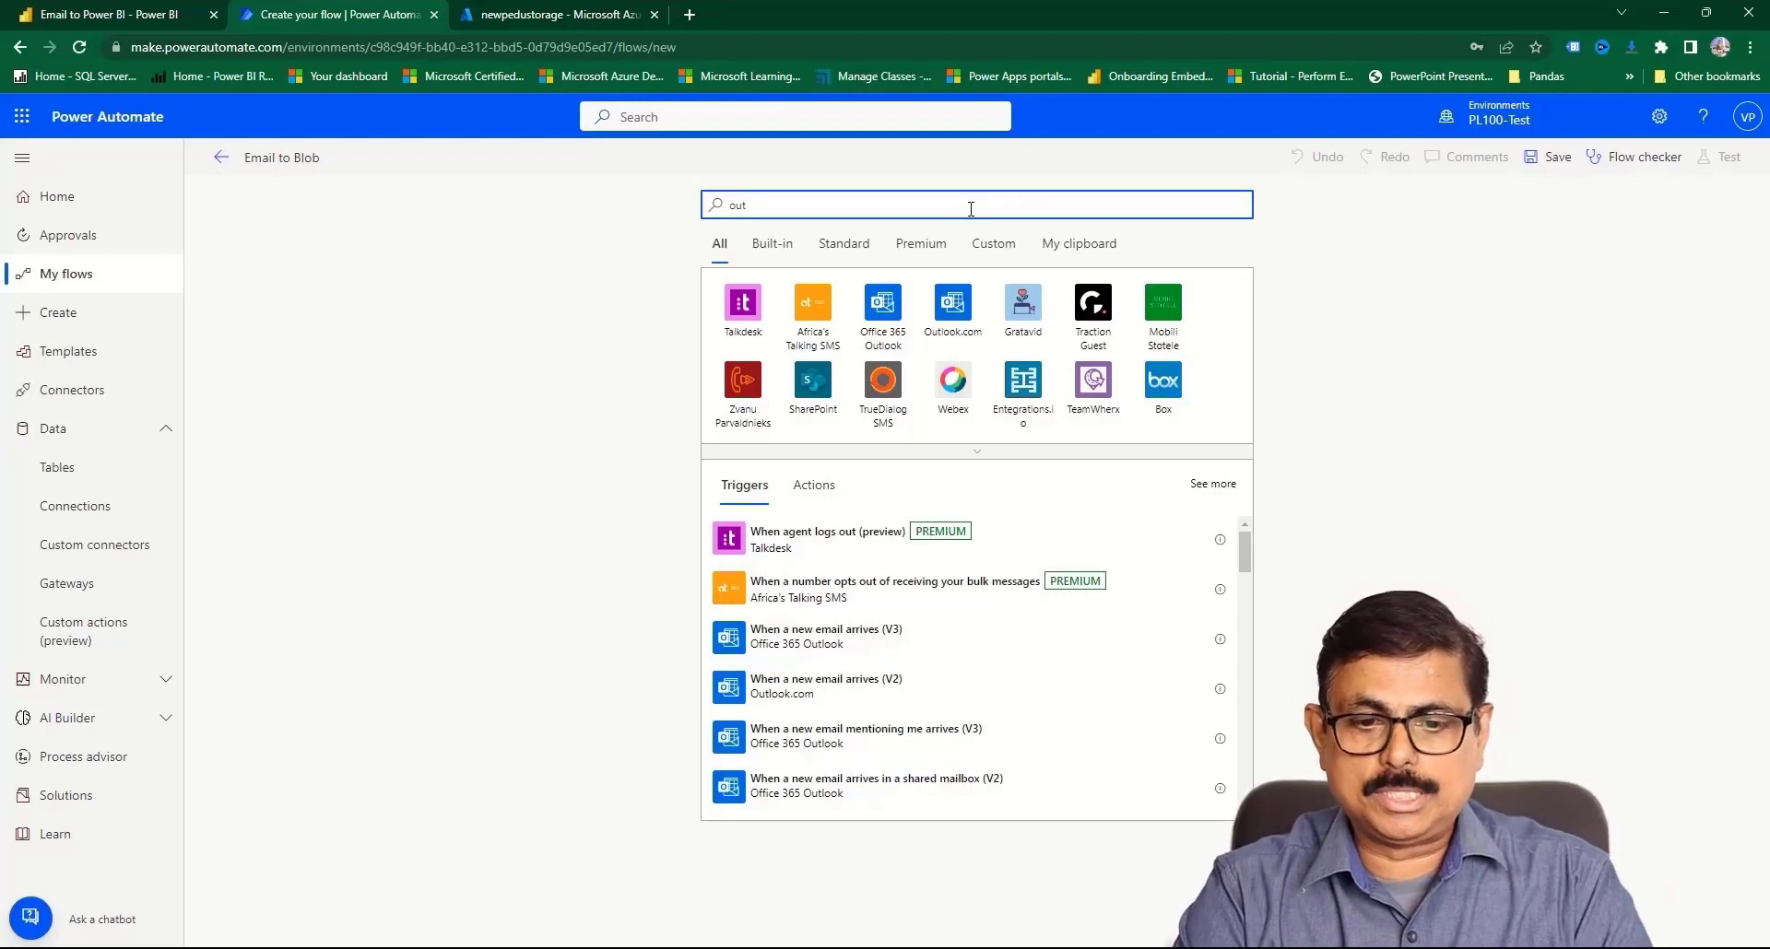
click(890, 341)
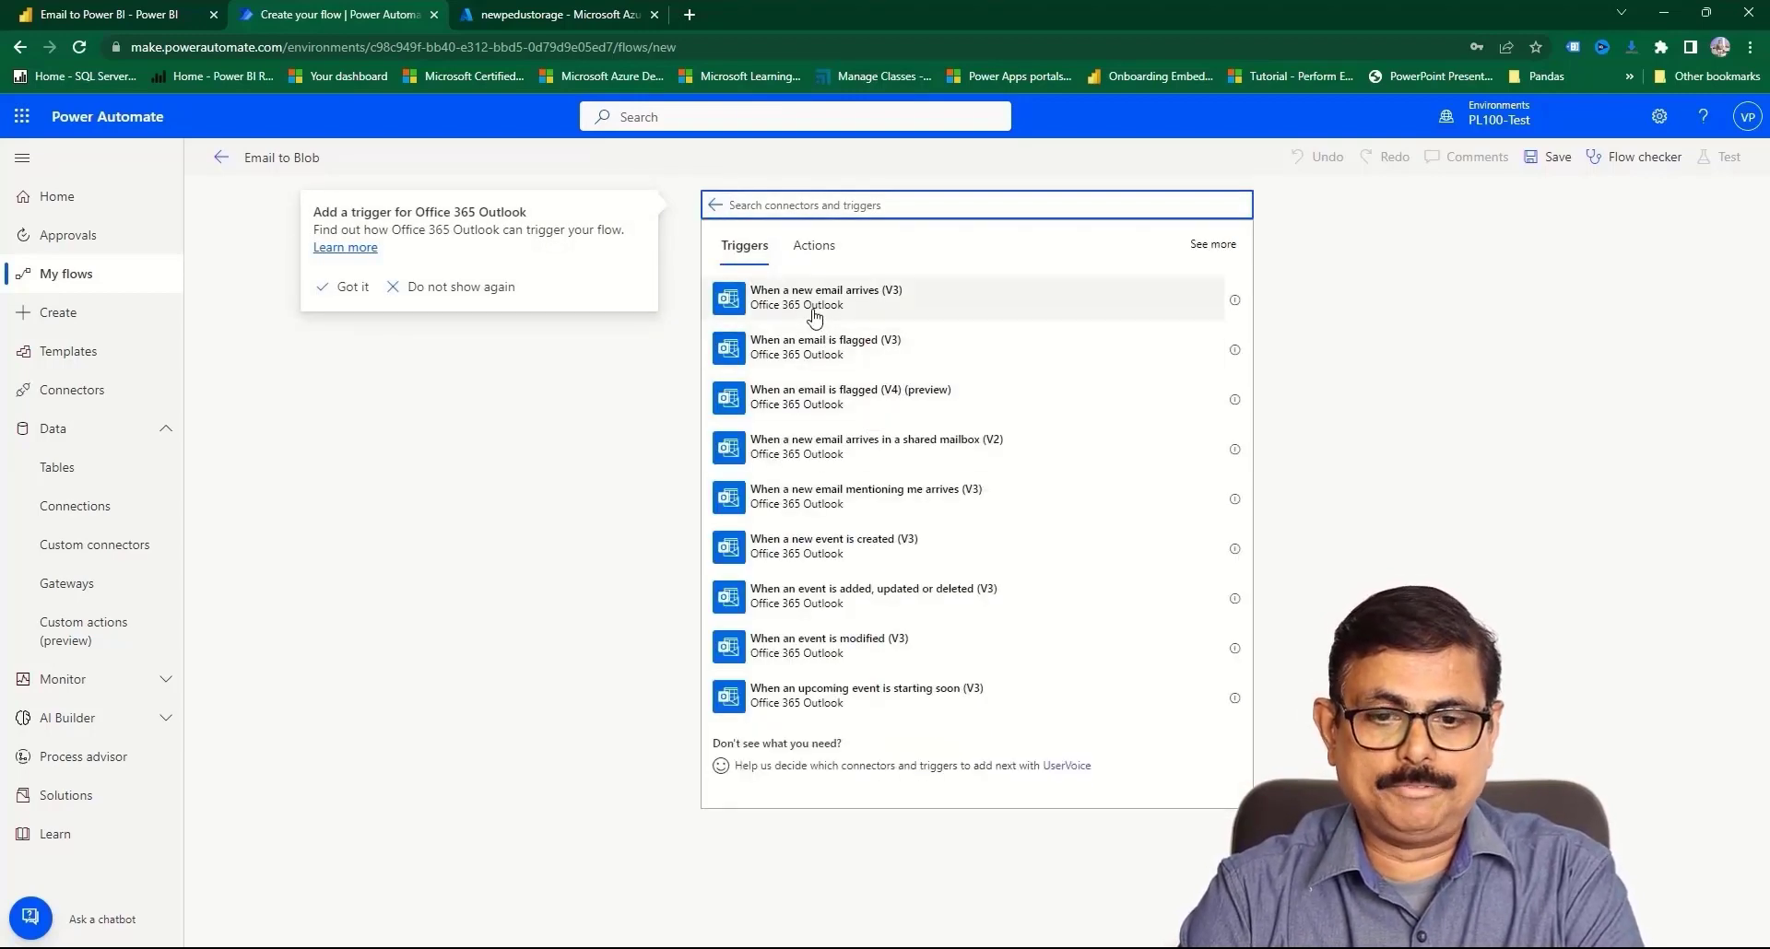
click(814, 318)
click(815, 304)
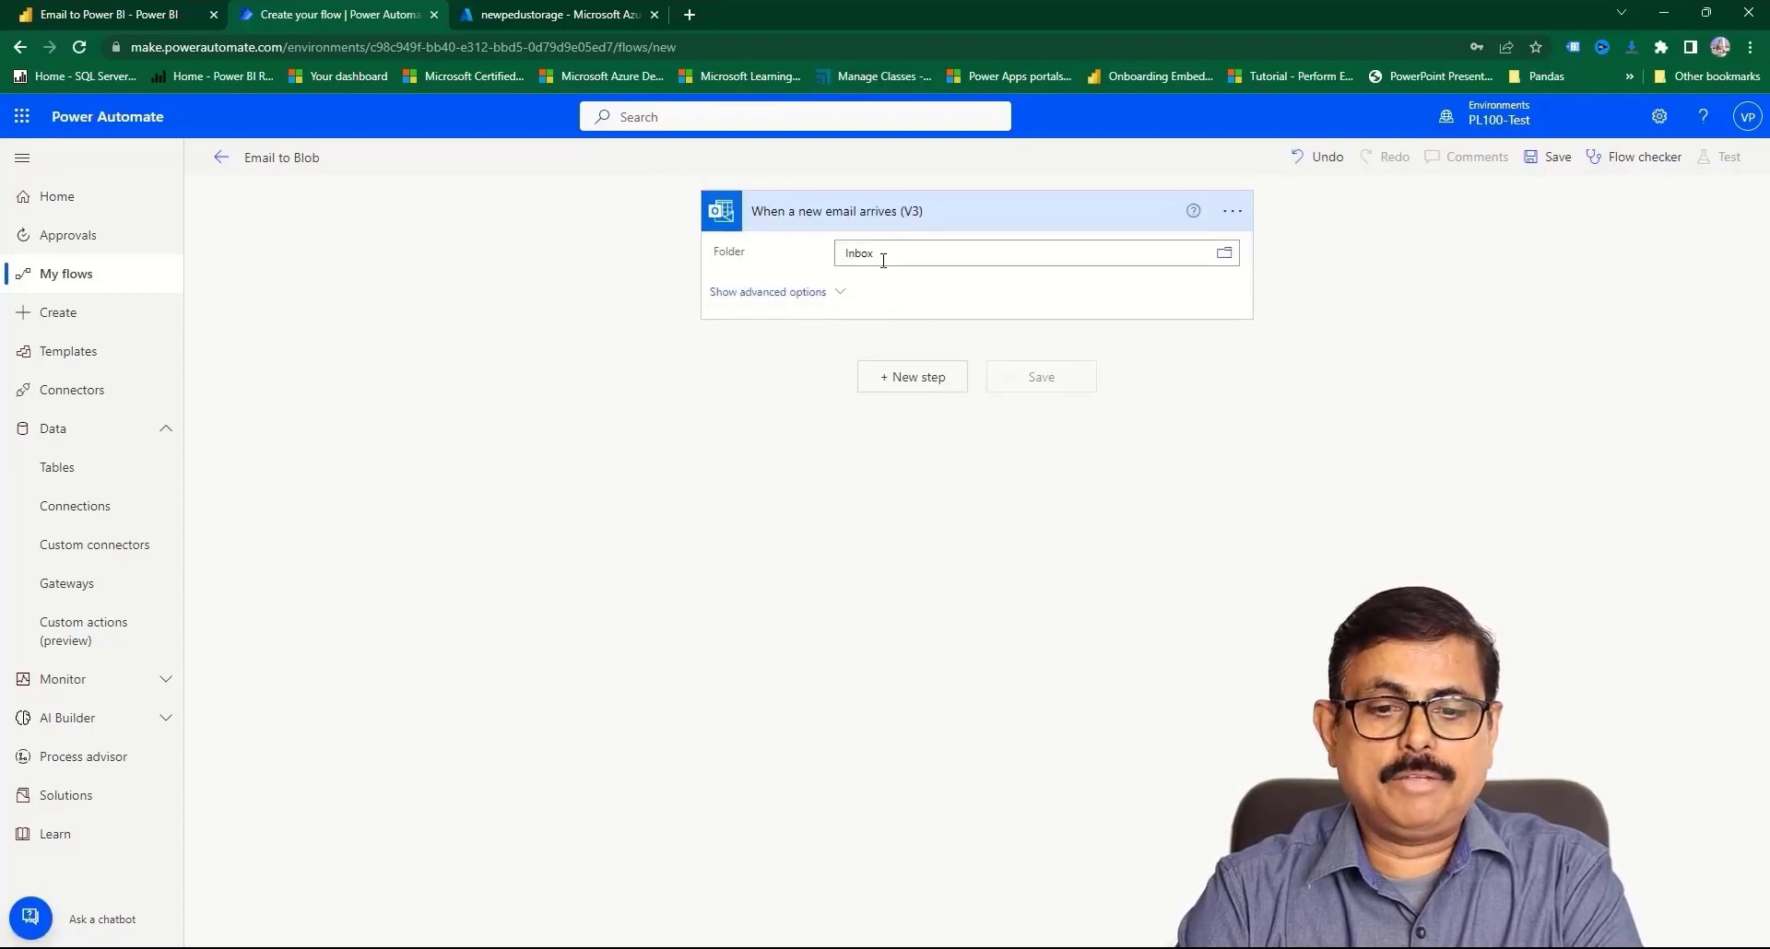
- Set the trigger's Include Attachments to Yes and its Subject Filter to Student
click(800, 293)
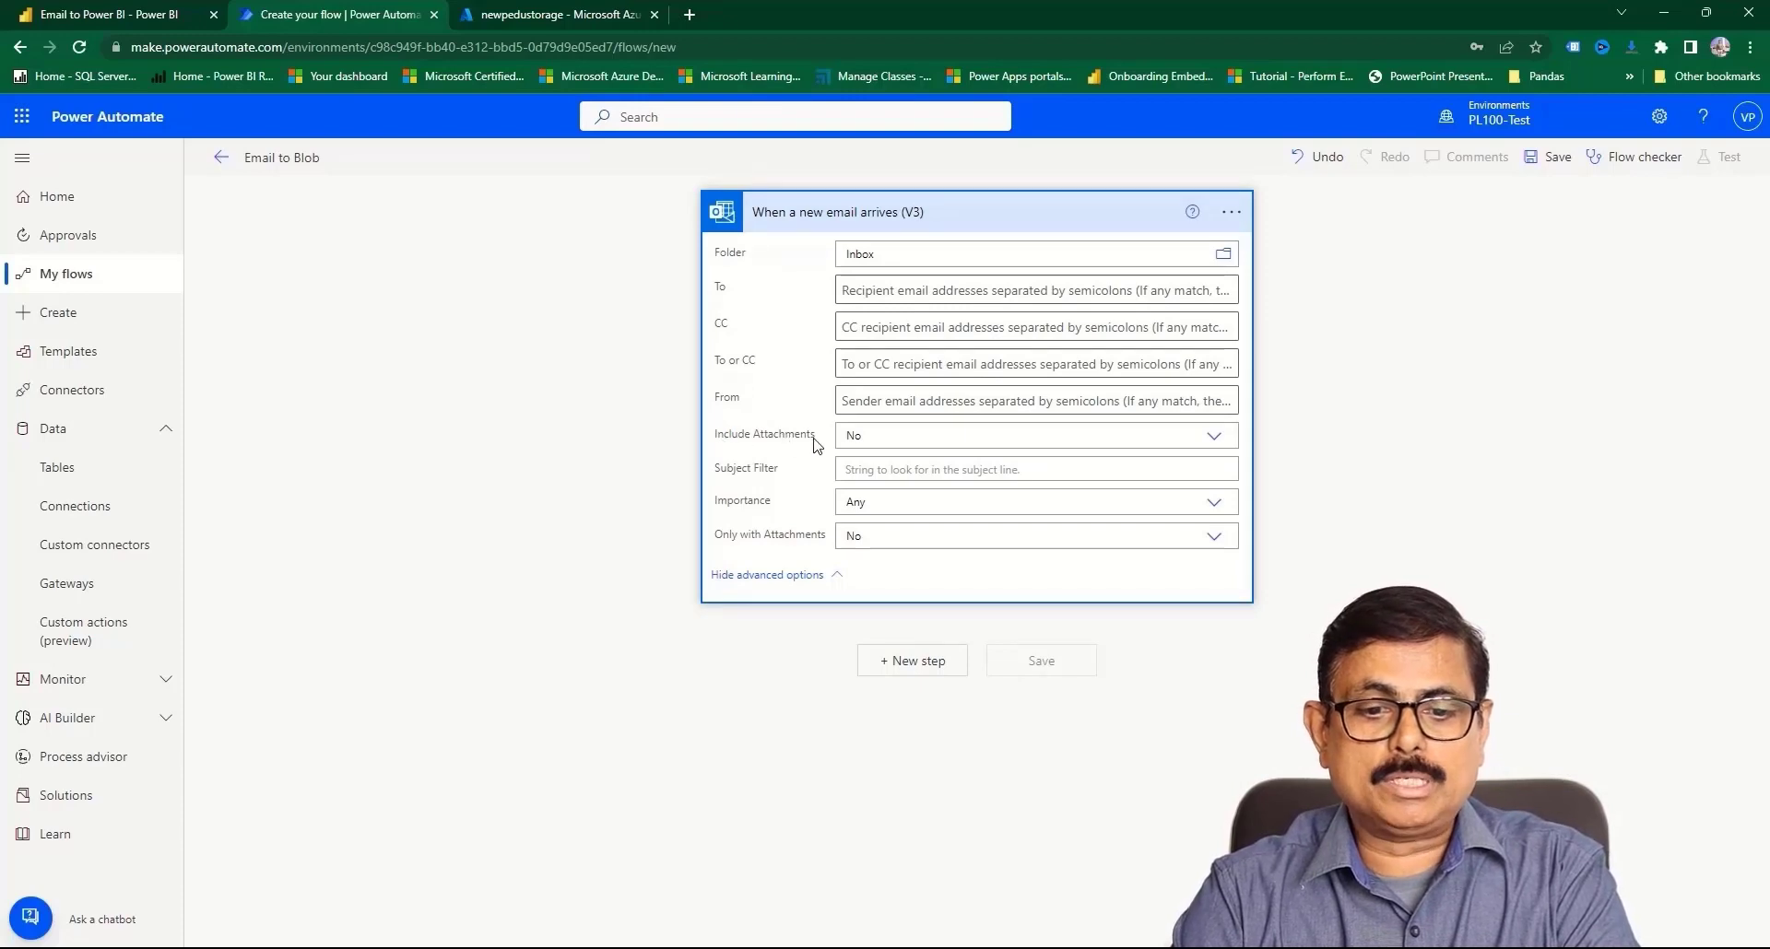
click(883, 436)
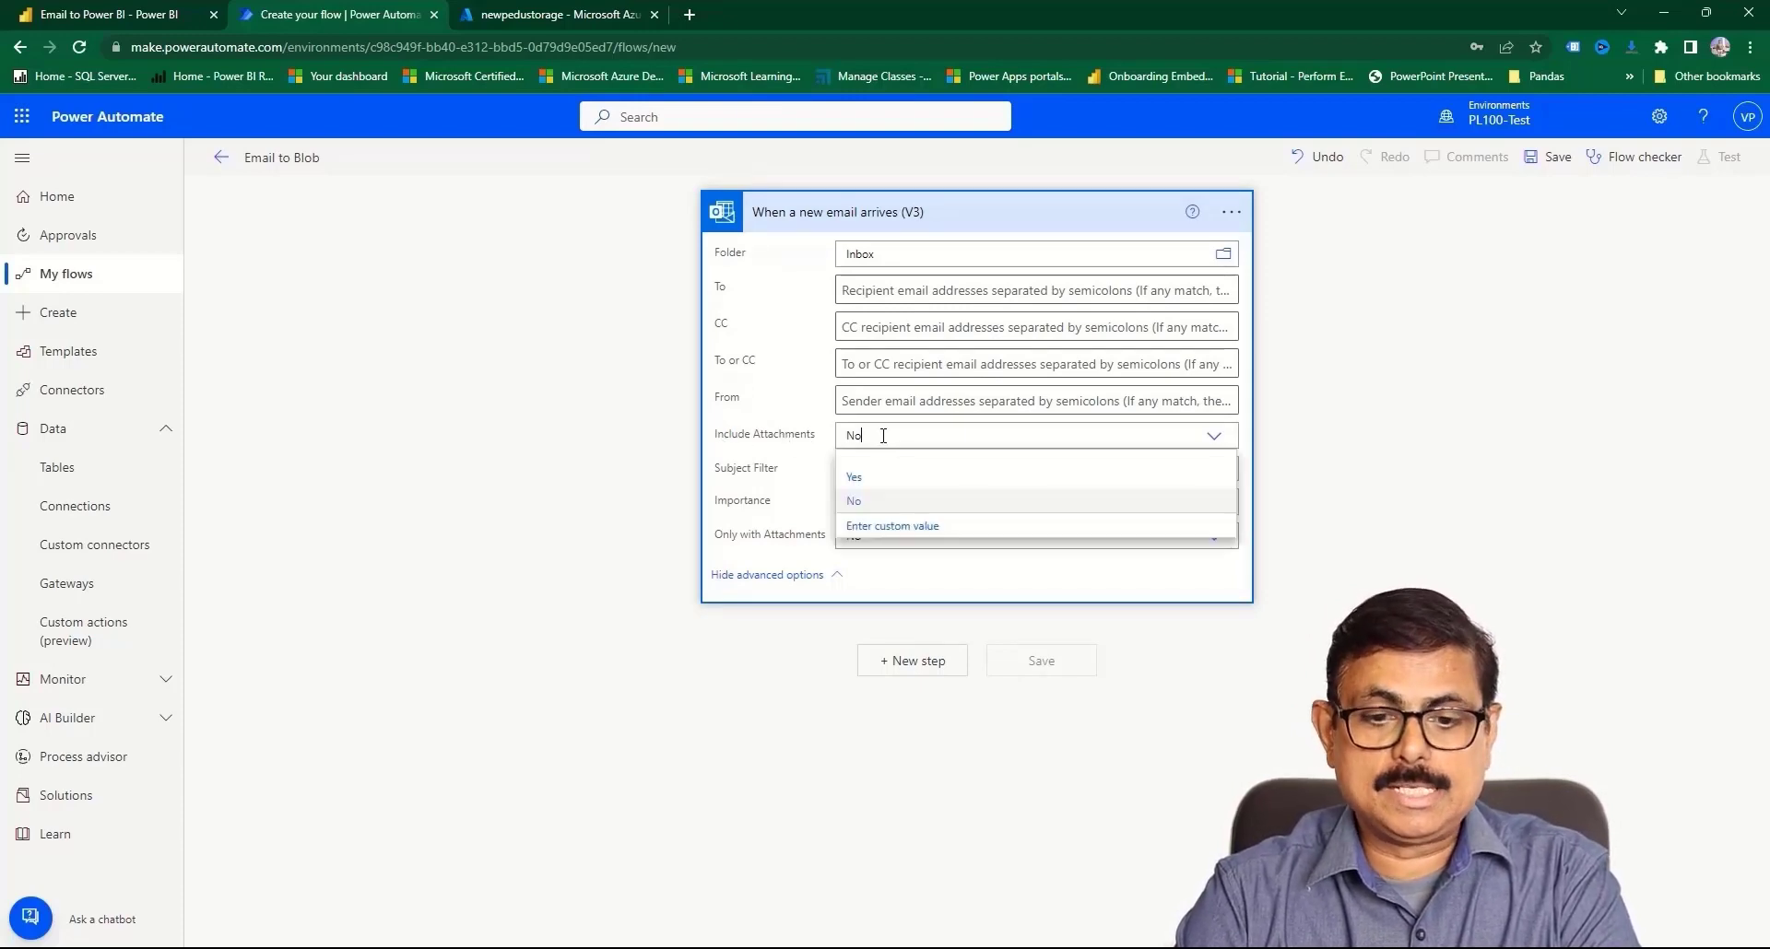
click(858, 486)
click(879, 470)
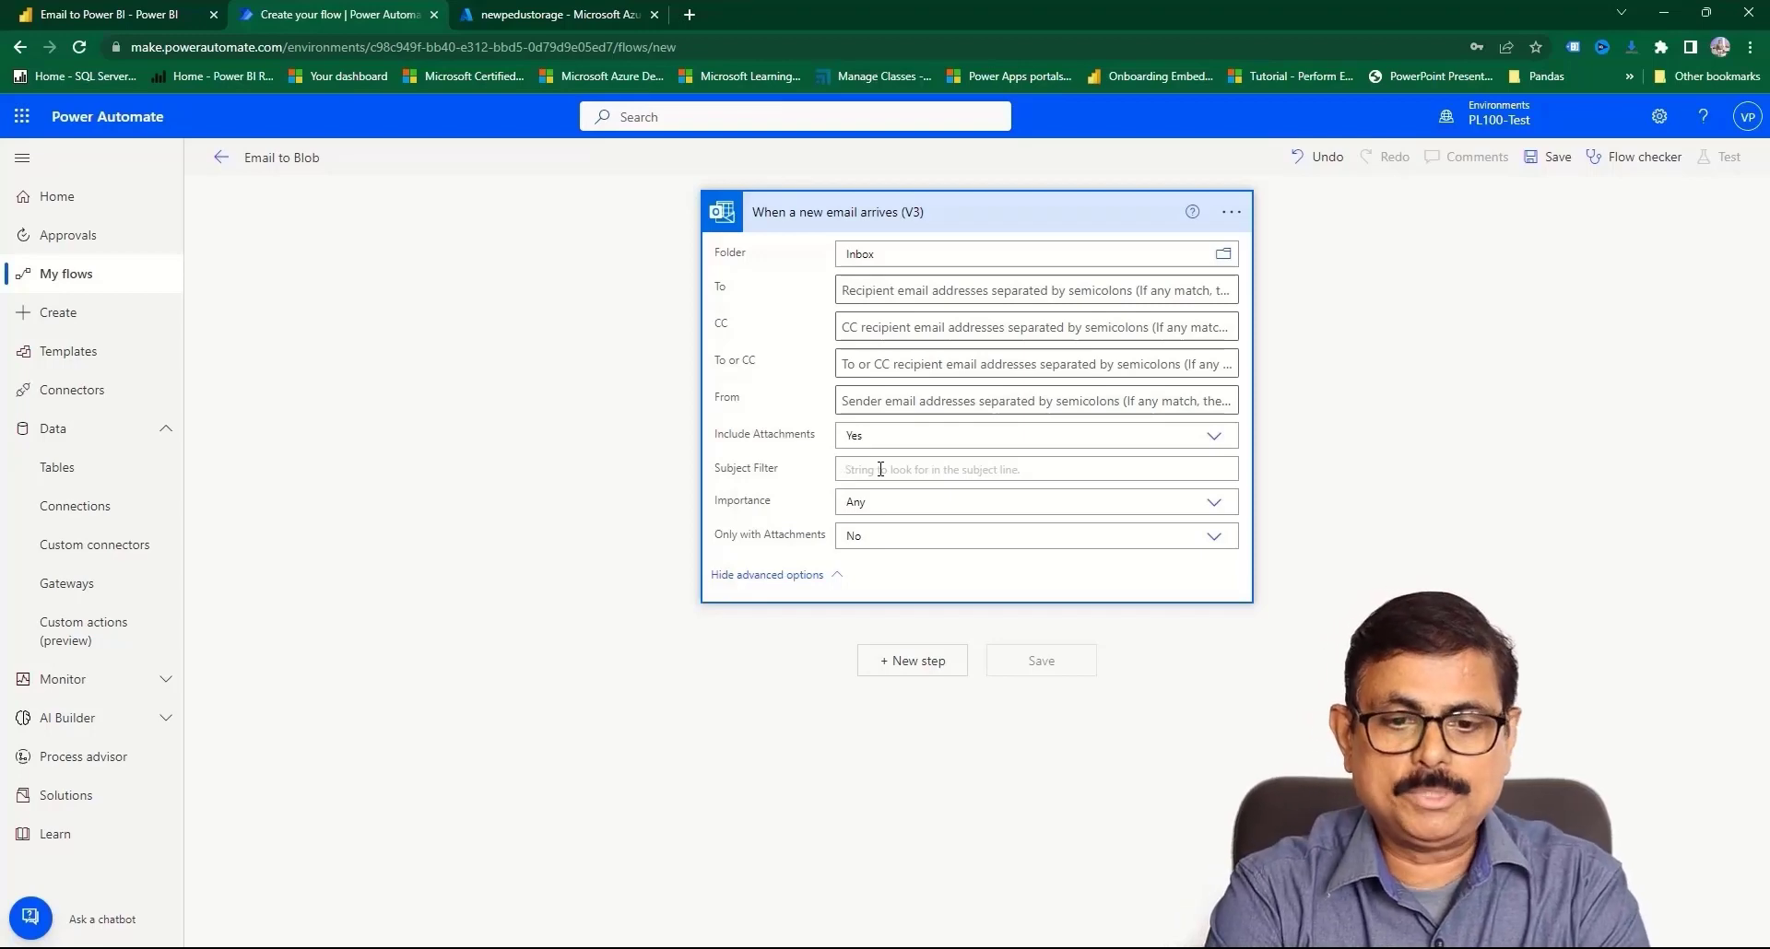
click(881, 469)
text(Student)
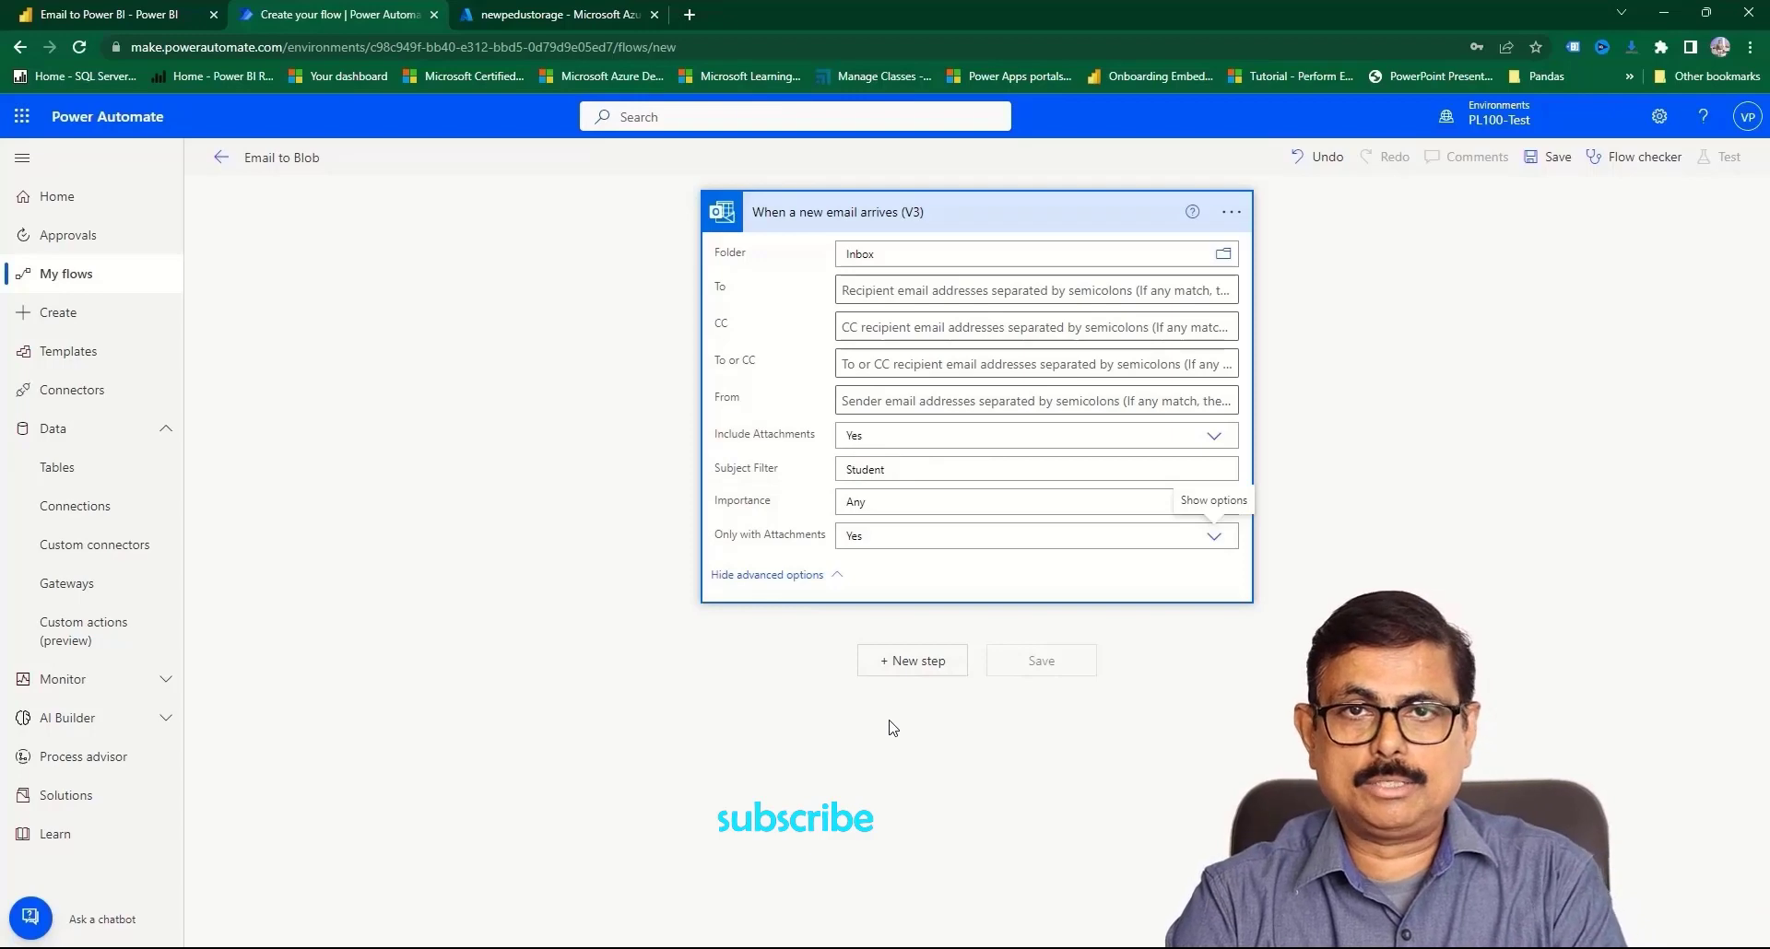
click(913, 659)
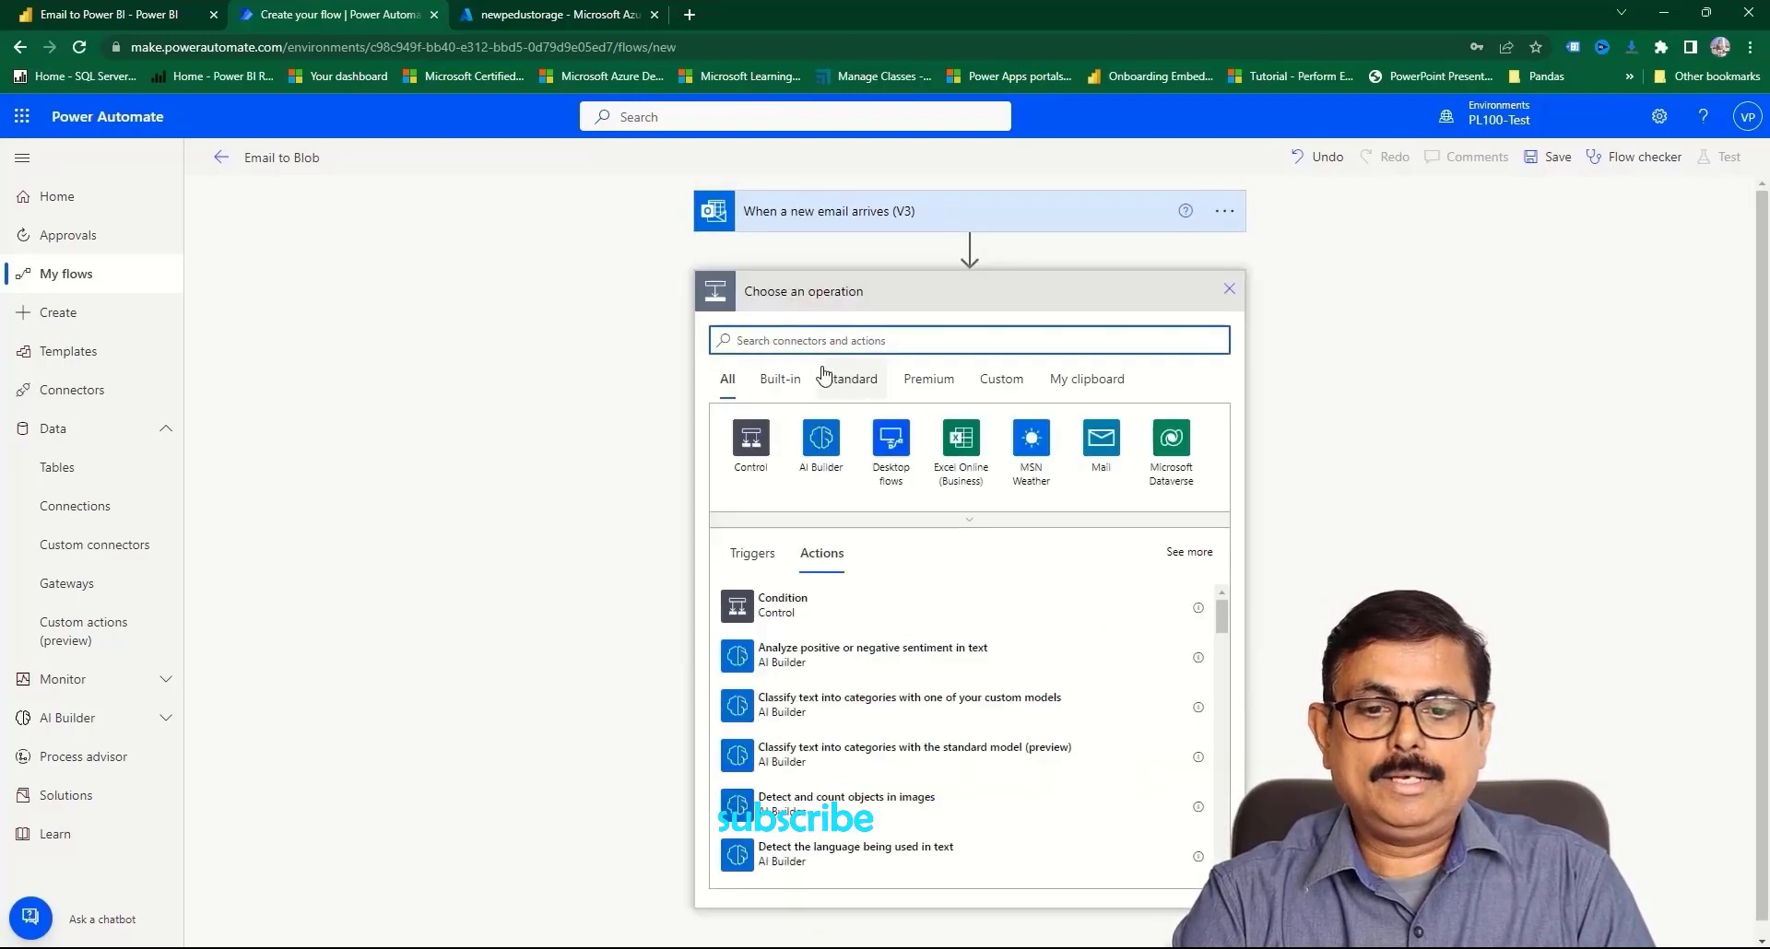
- Add an Azure Blob Storage Create blob (V2) action using the connection's account and the input folder
text(blob)
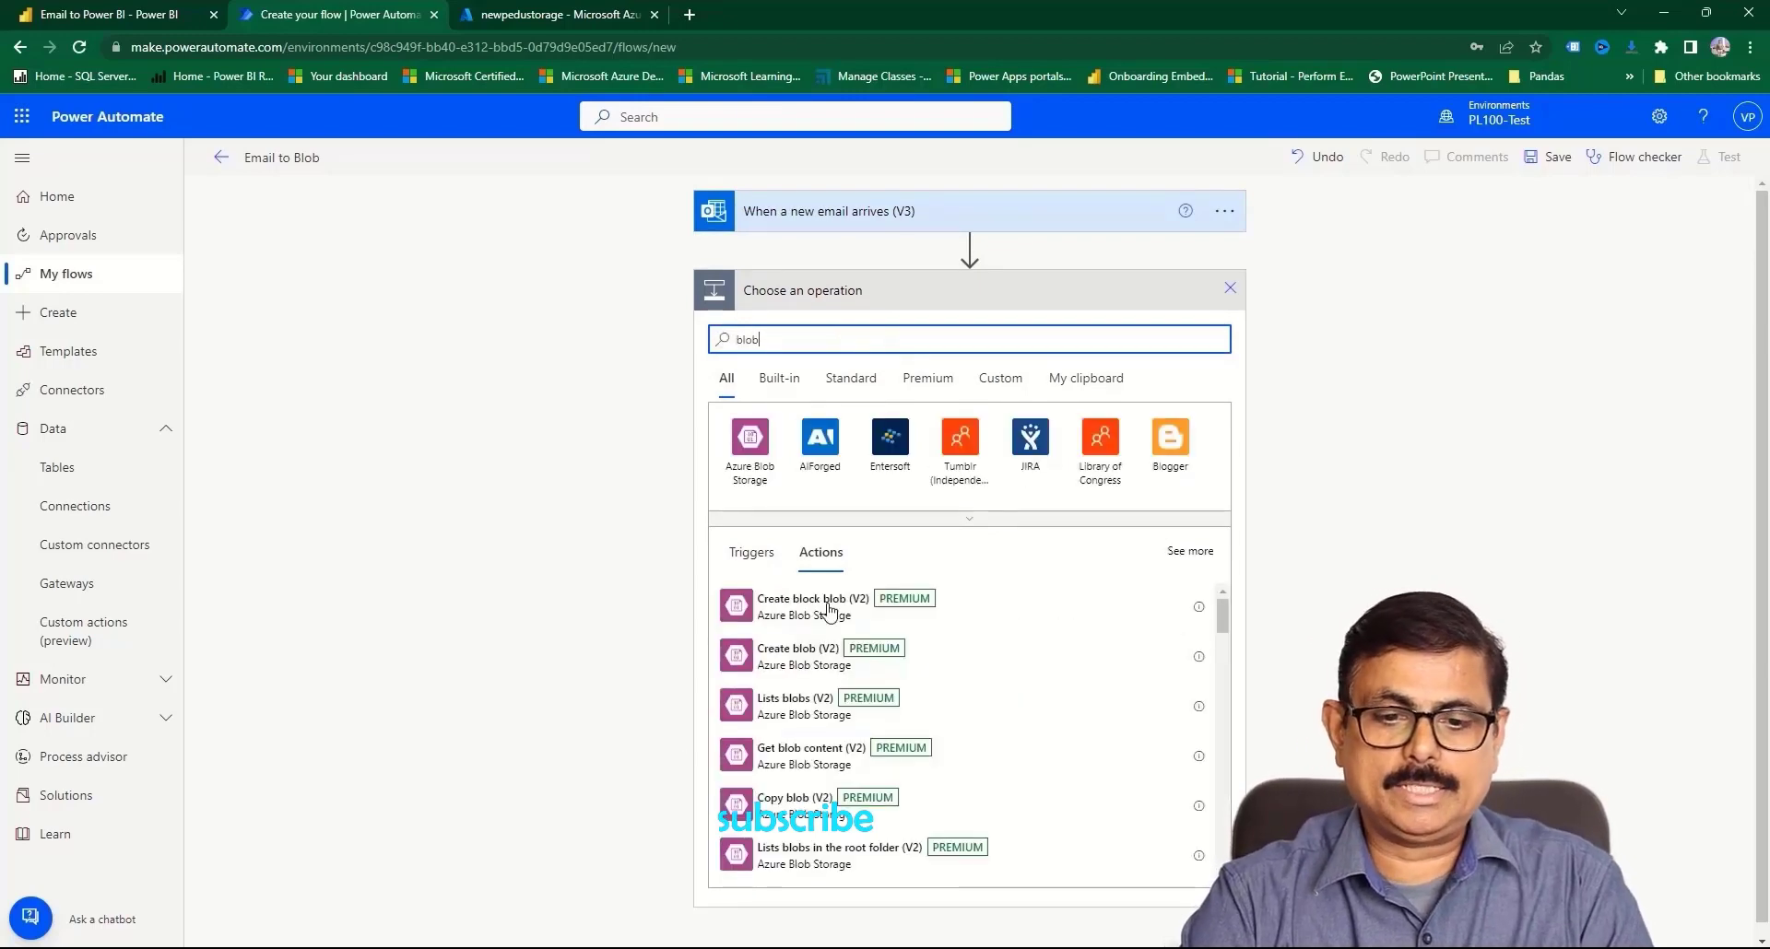
click(750, 441)
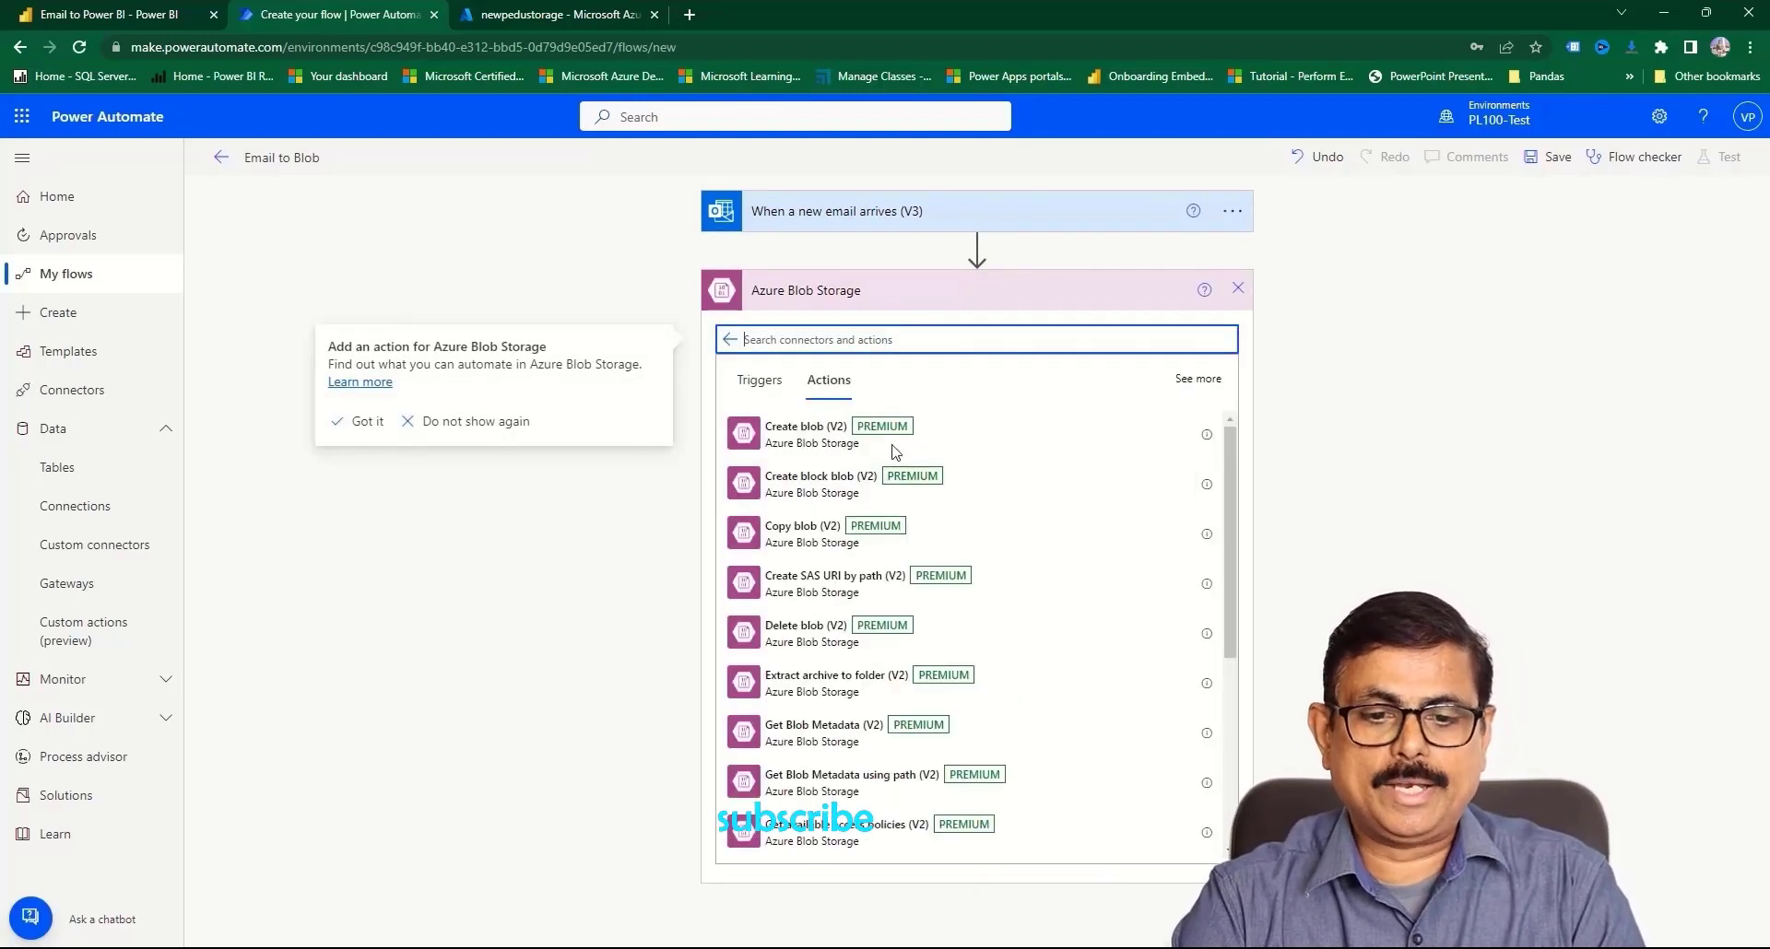
click(822, 454)
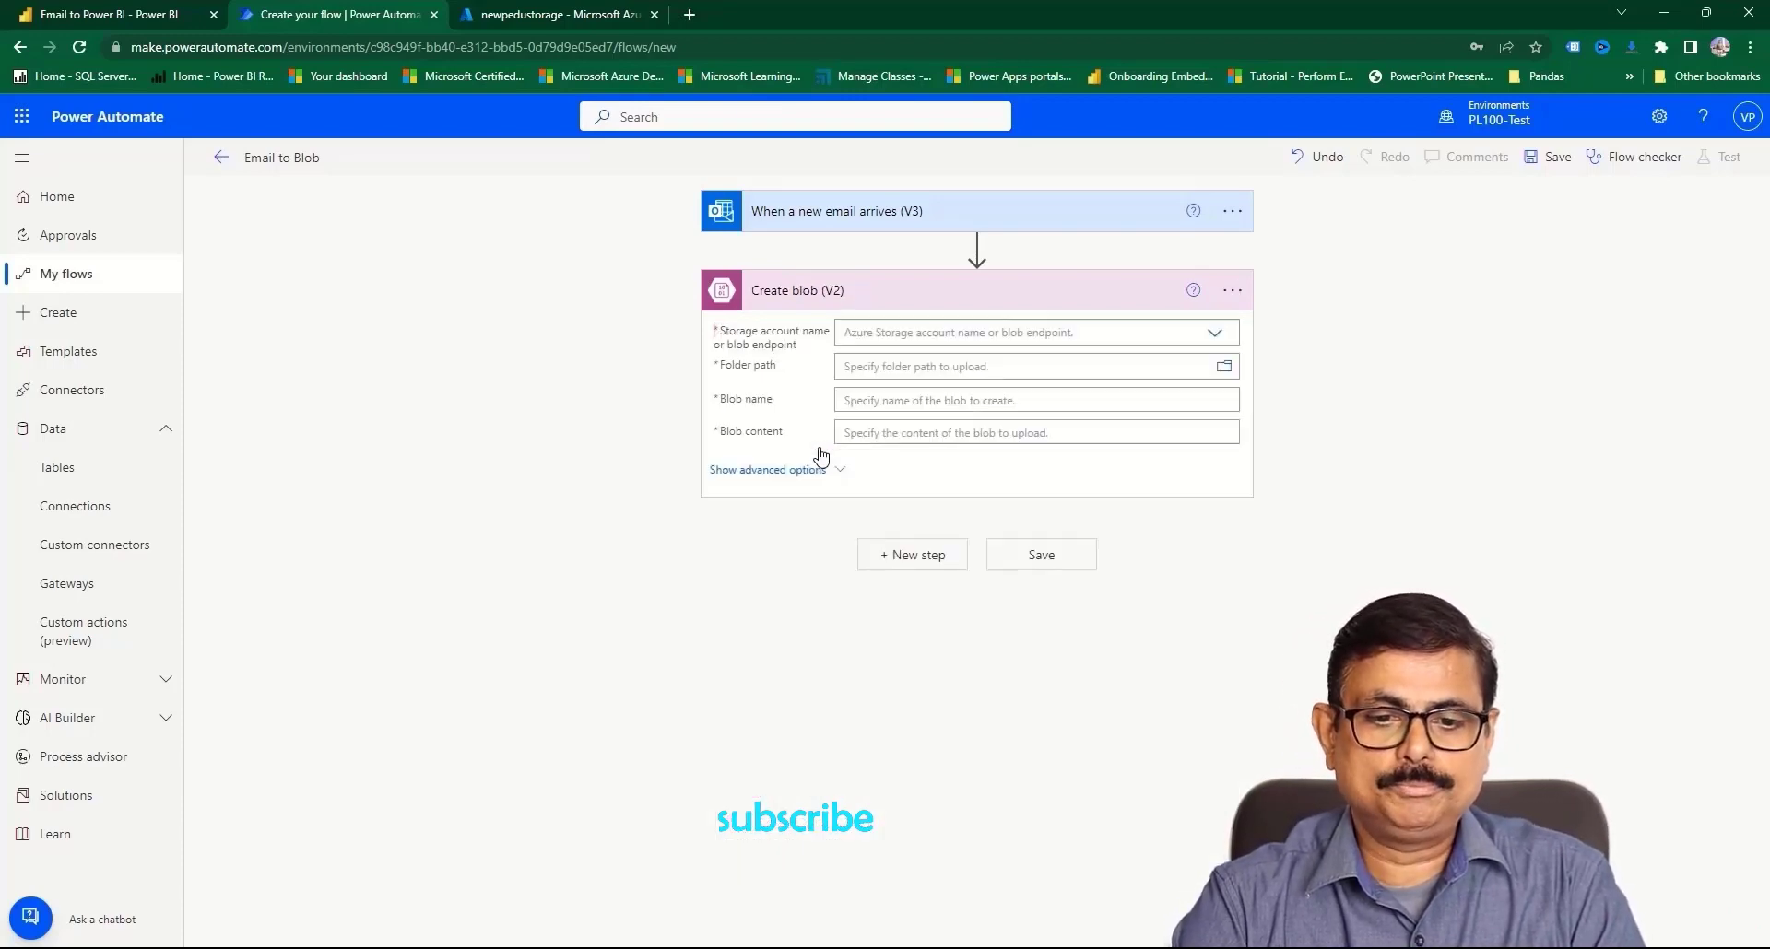
click(1217, 334)
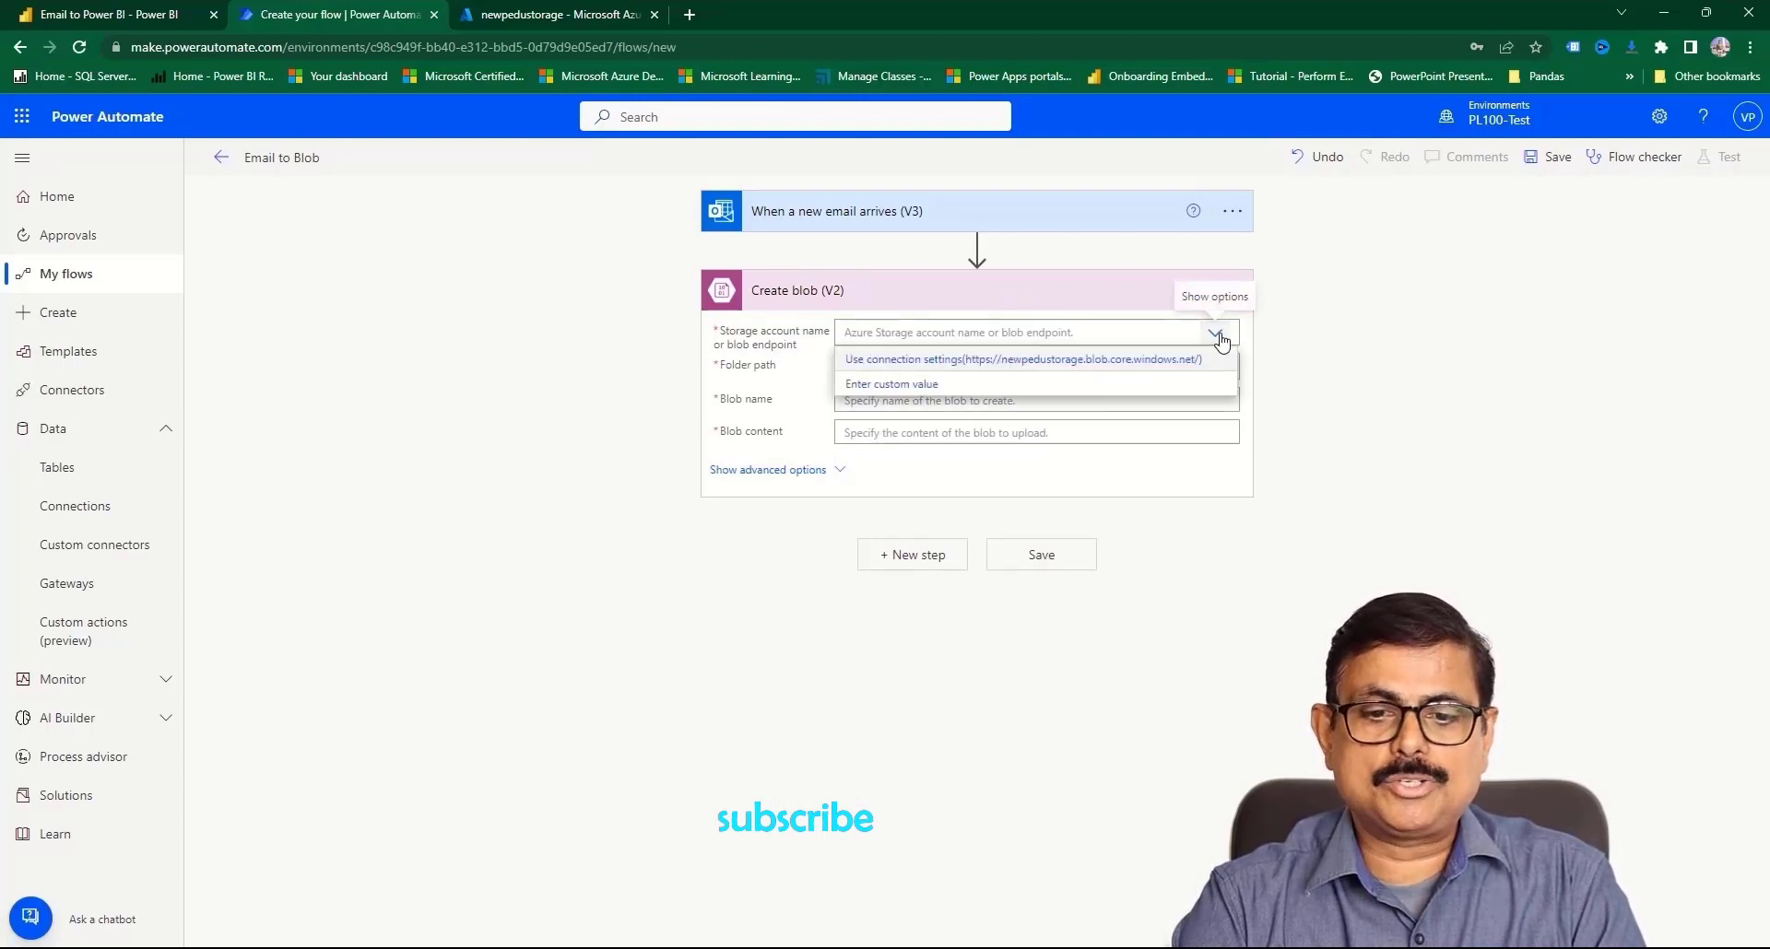
click(1122, 360)
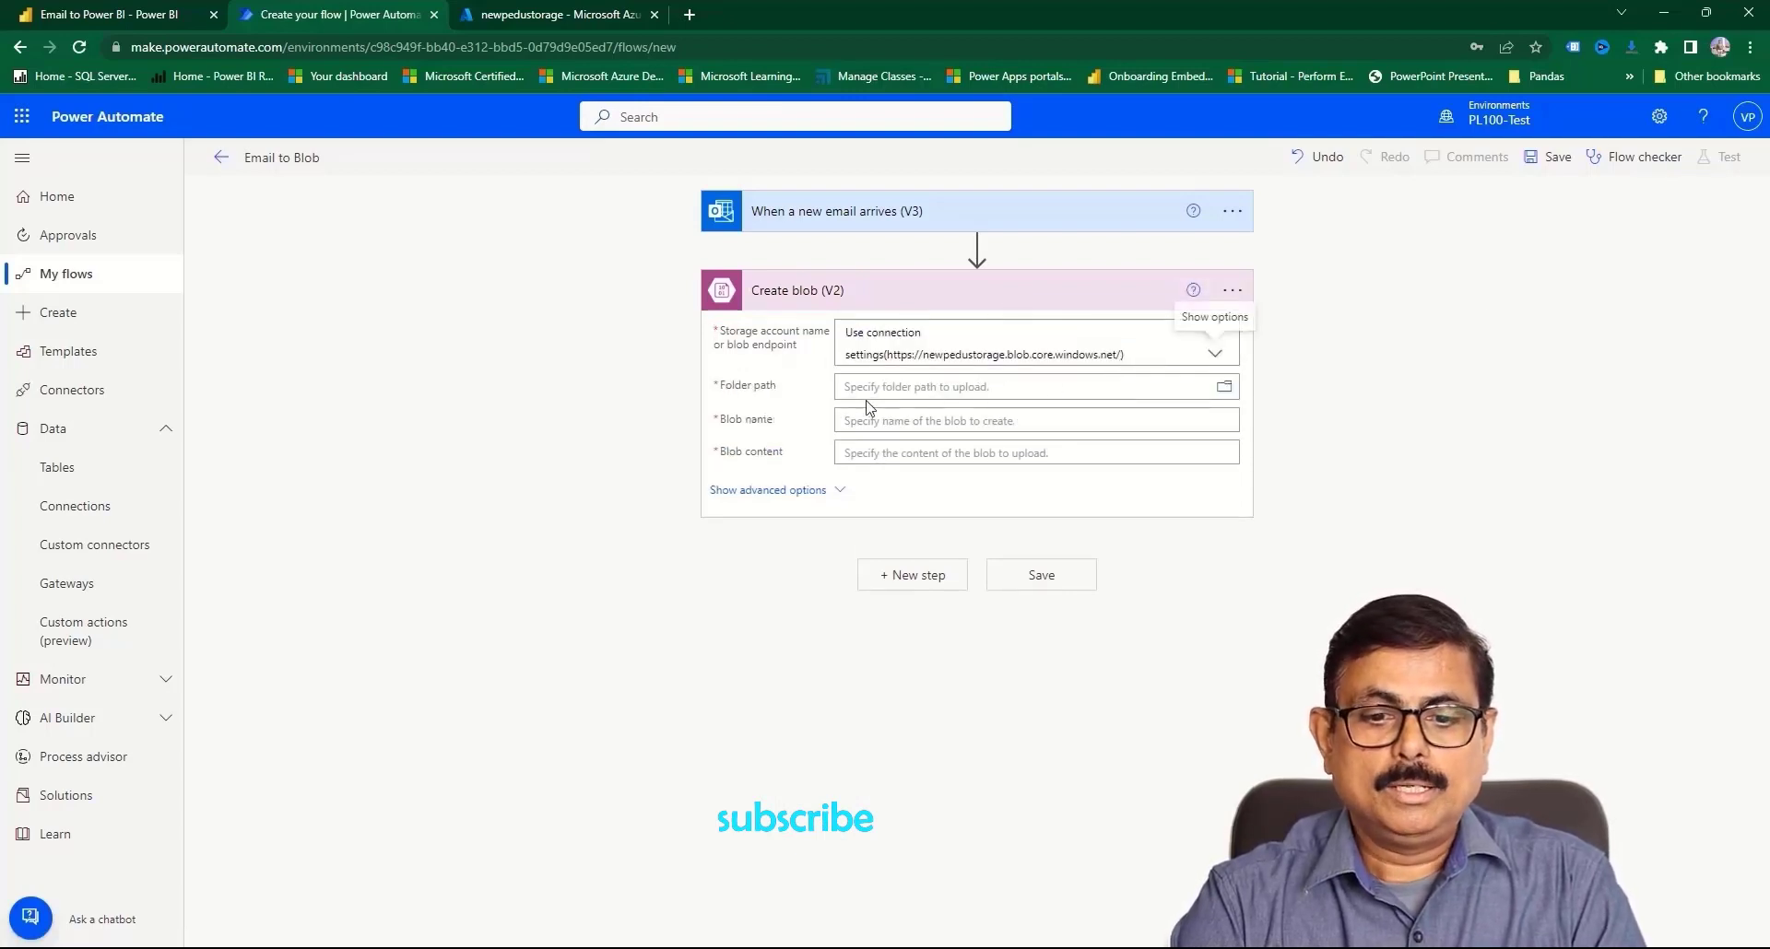
click(1224, 387)
click(1306, 442)
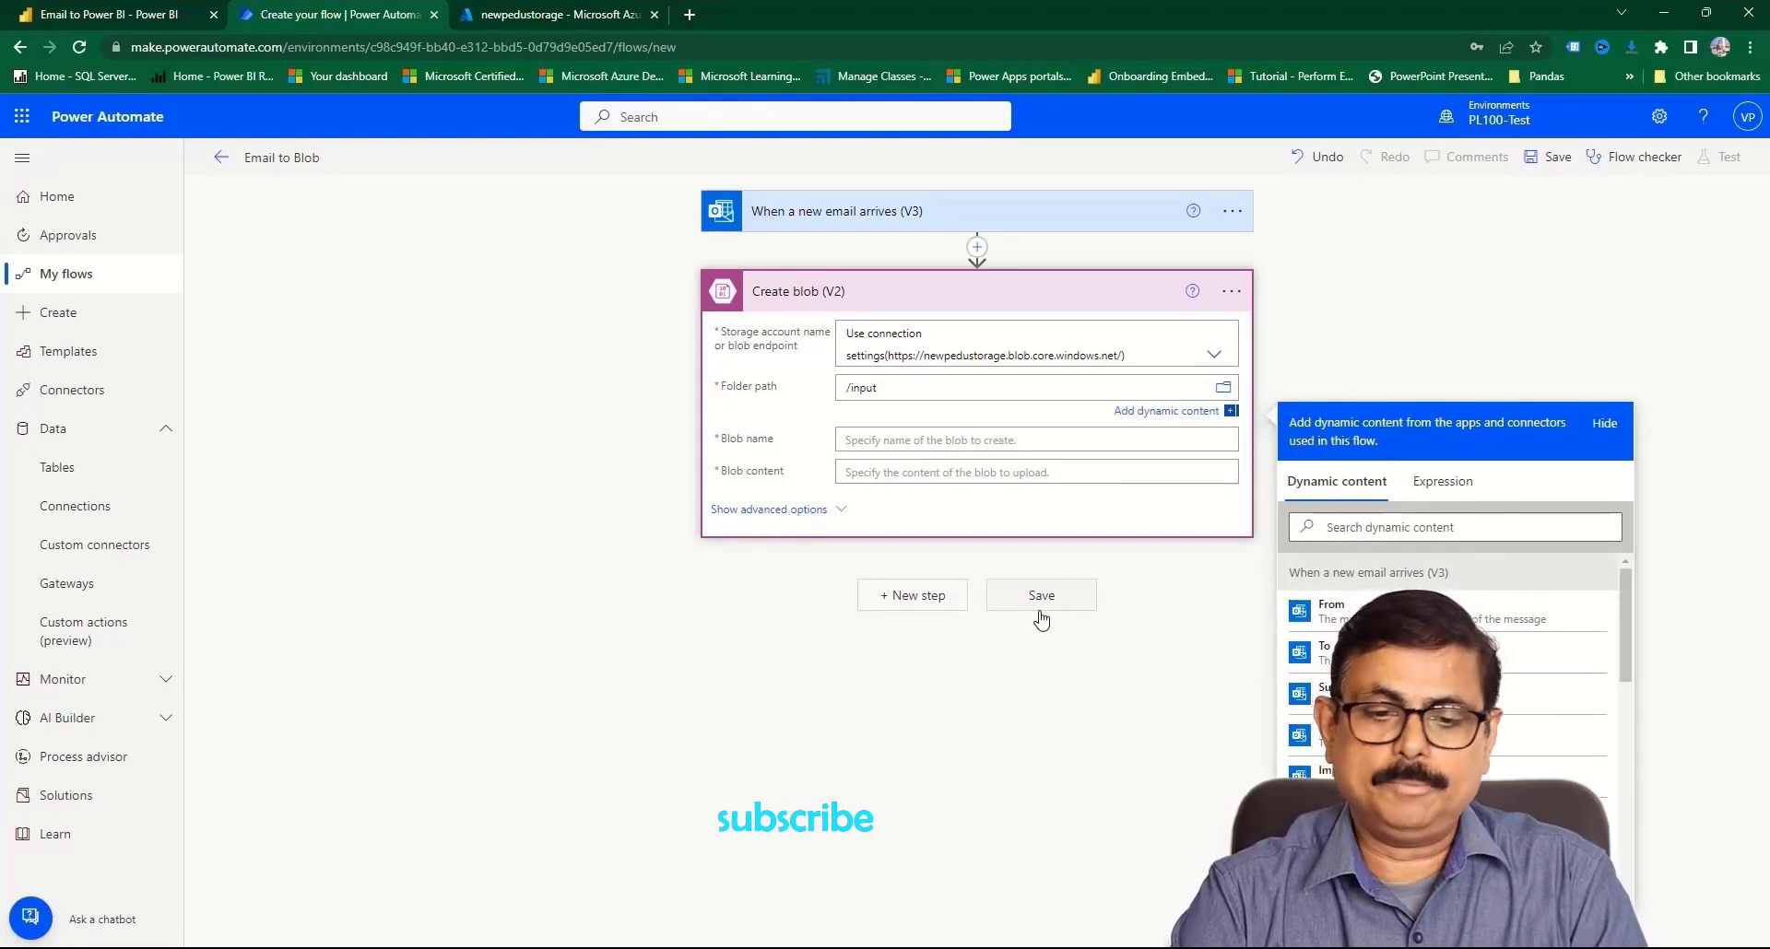
- Set the blob name to the Attachments Name dynamic content
click(1023, 442)
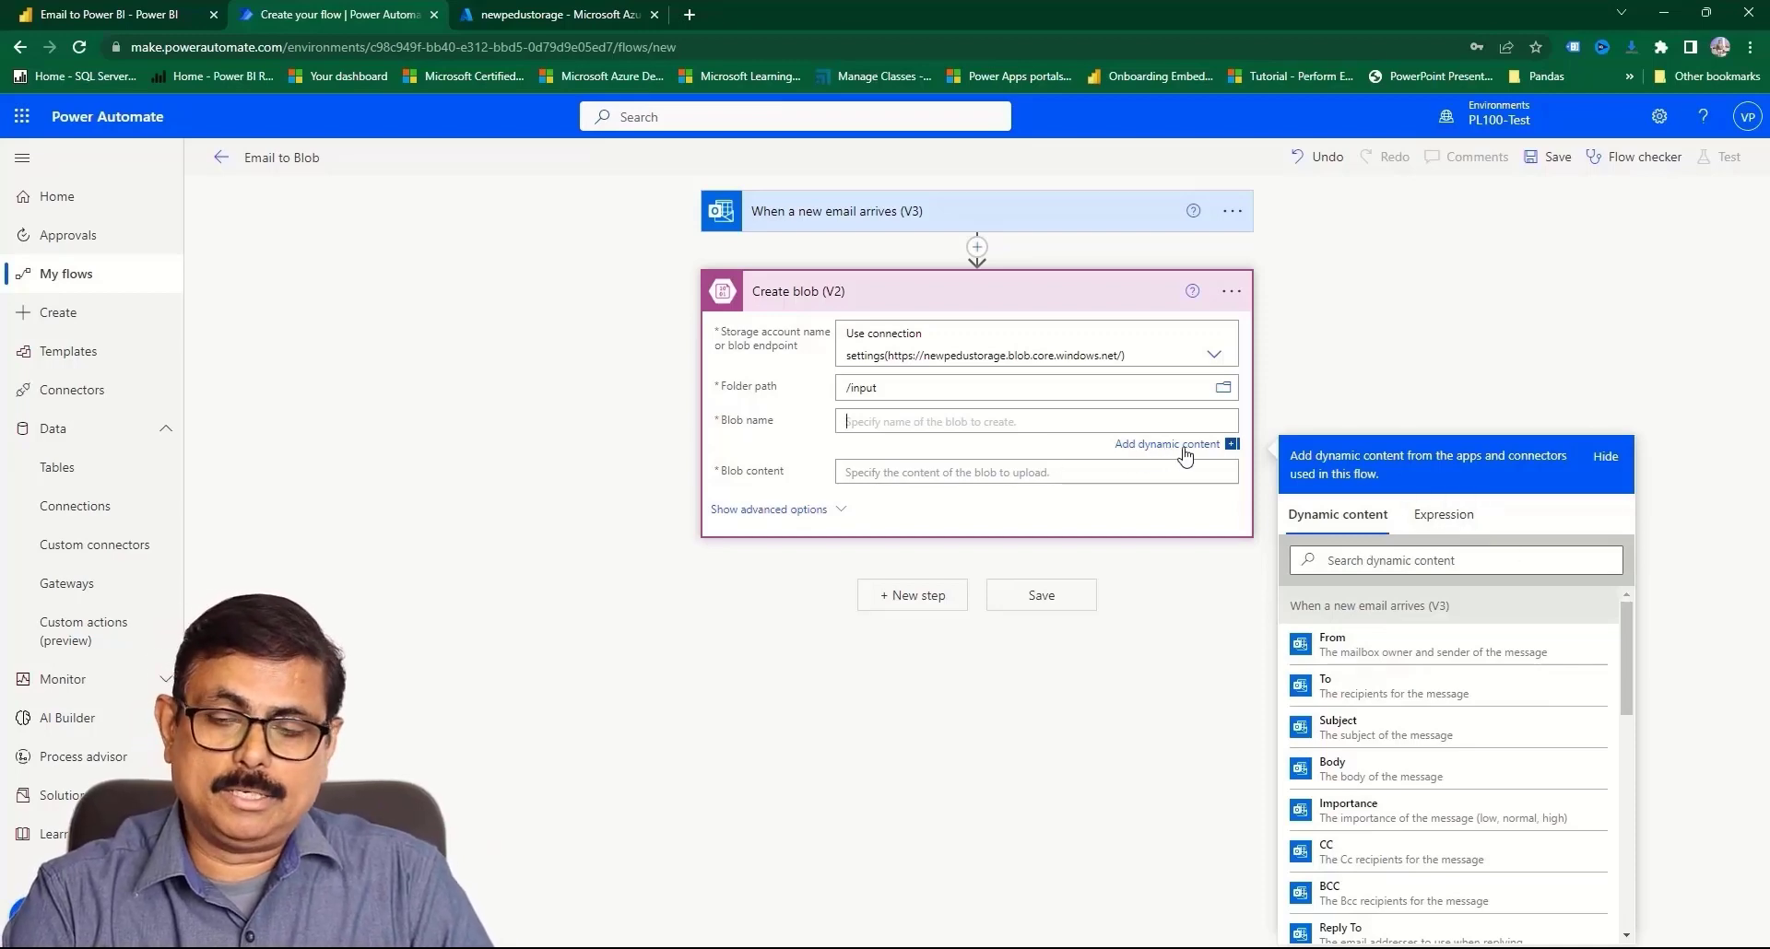
click(1467, 556)
text(att)
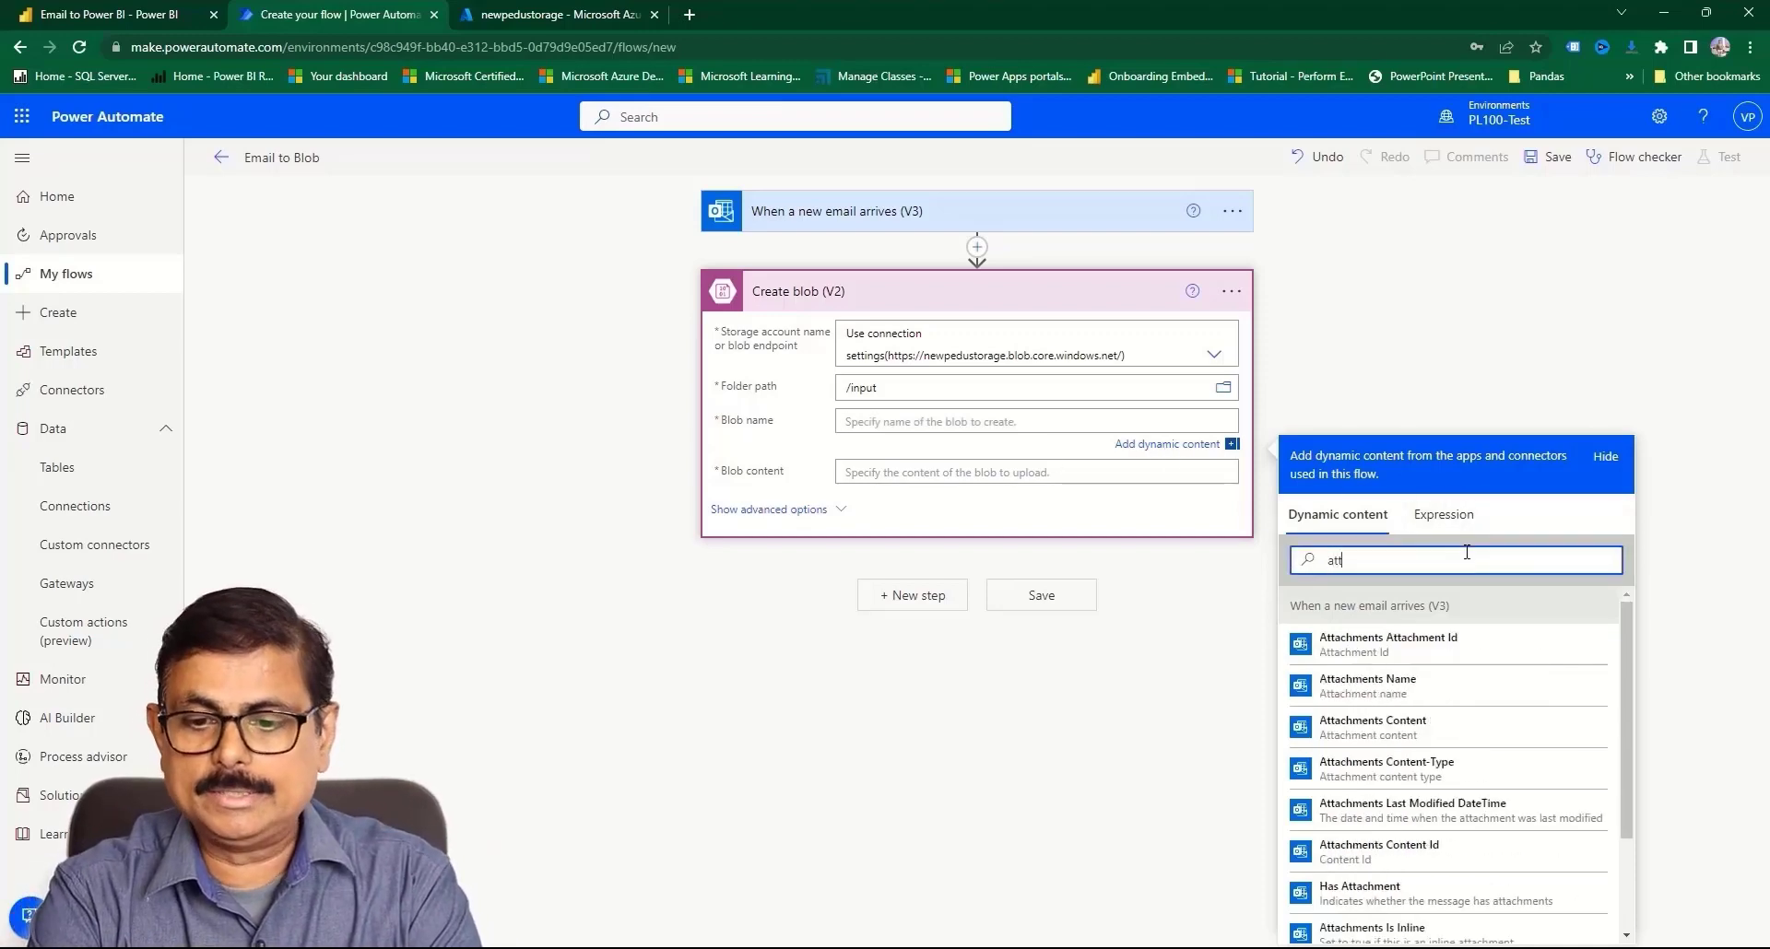
click(1420, 685)
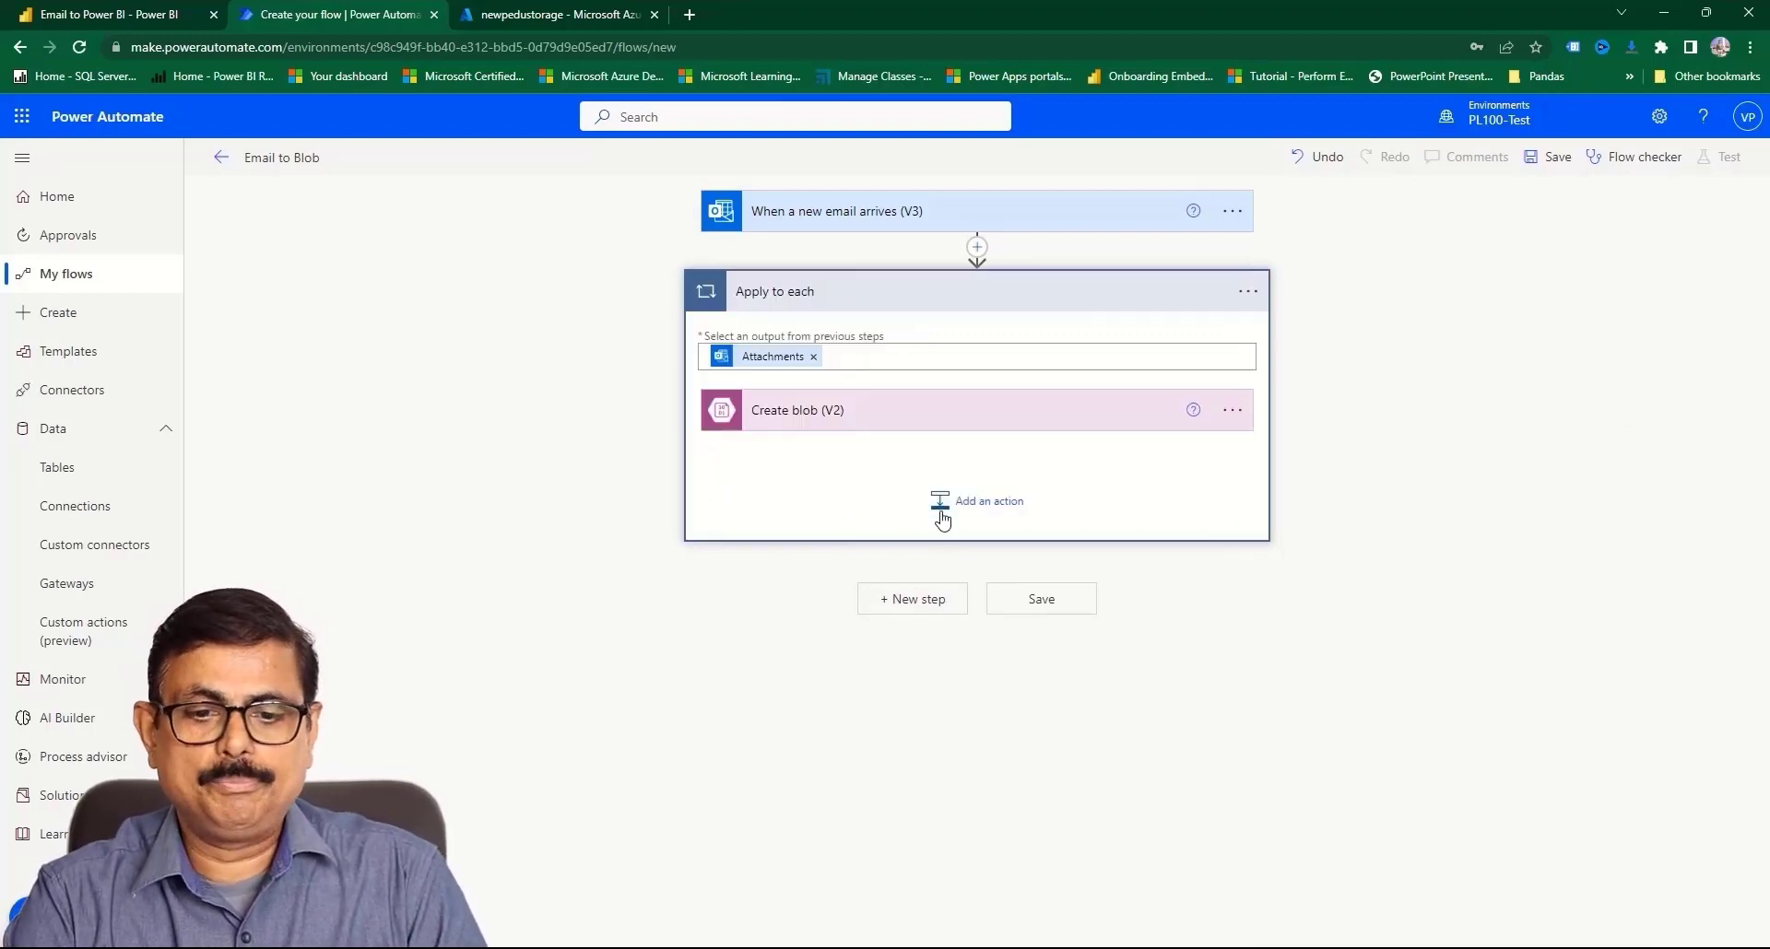
- Set the Create blob step's content to Attachments Content and save the Email to Blob flow
click(936, 434)
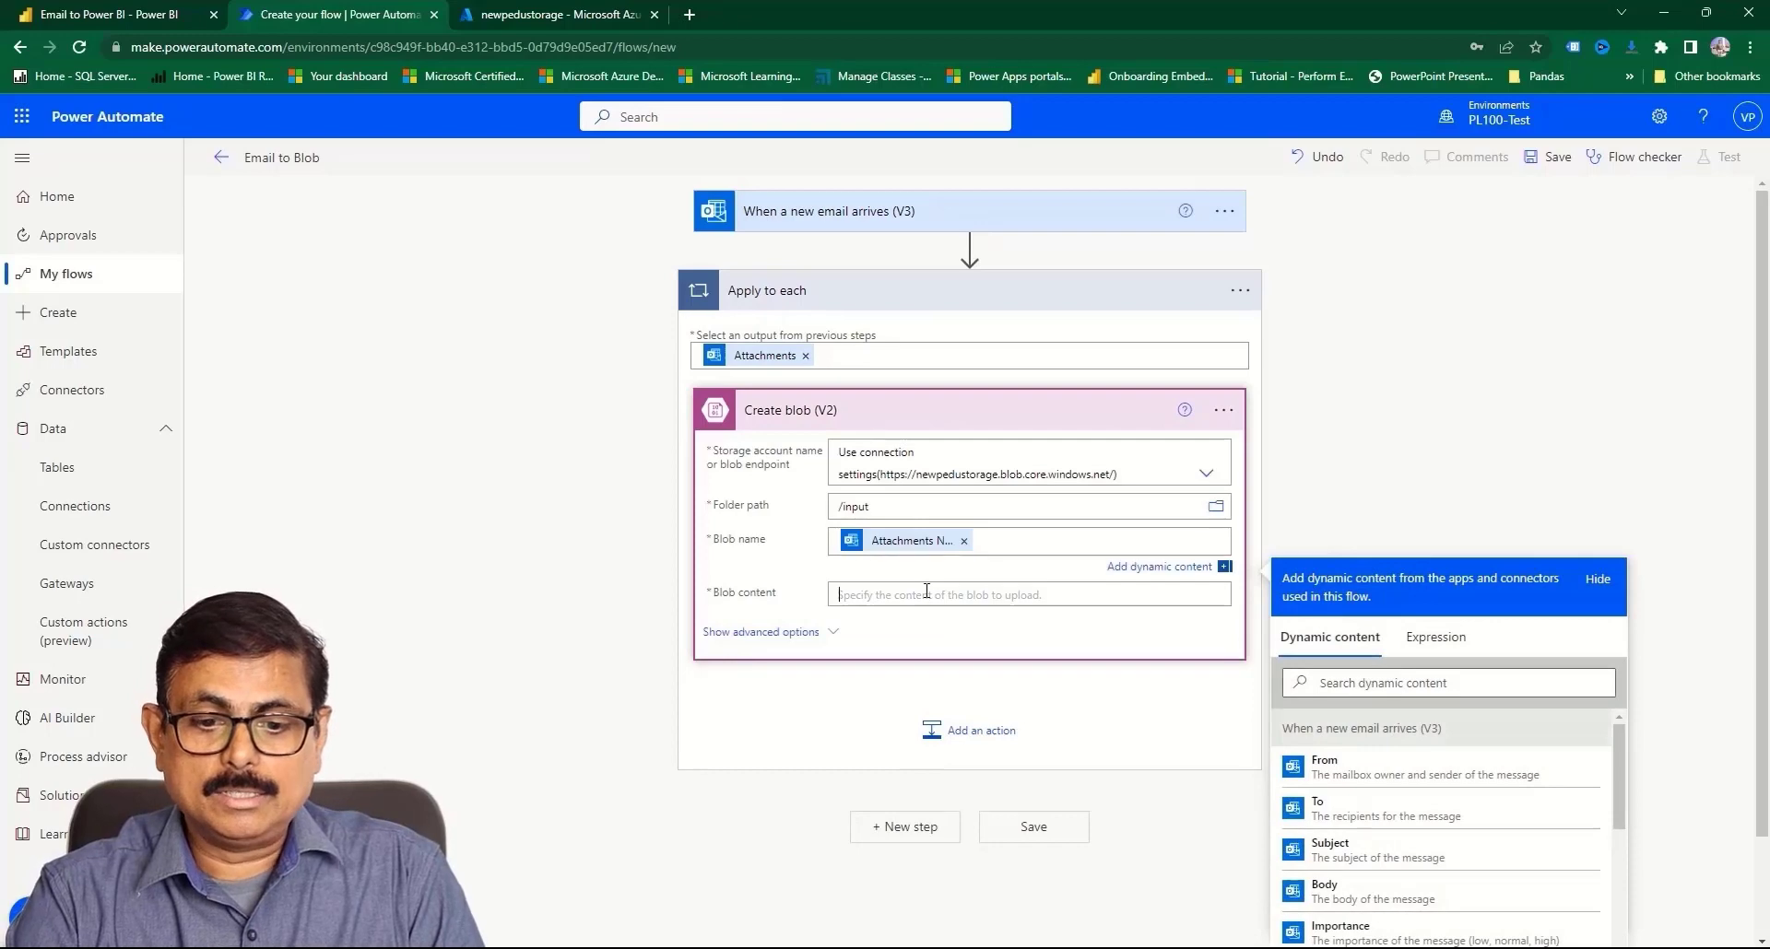
click(1014, 576)
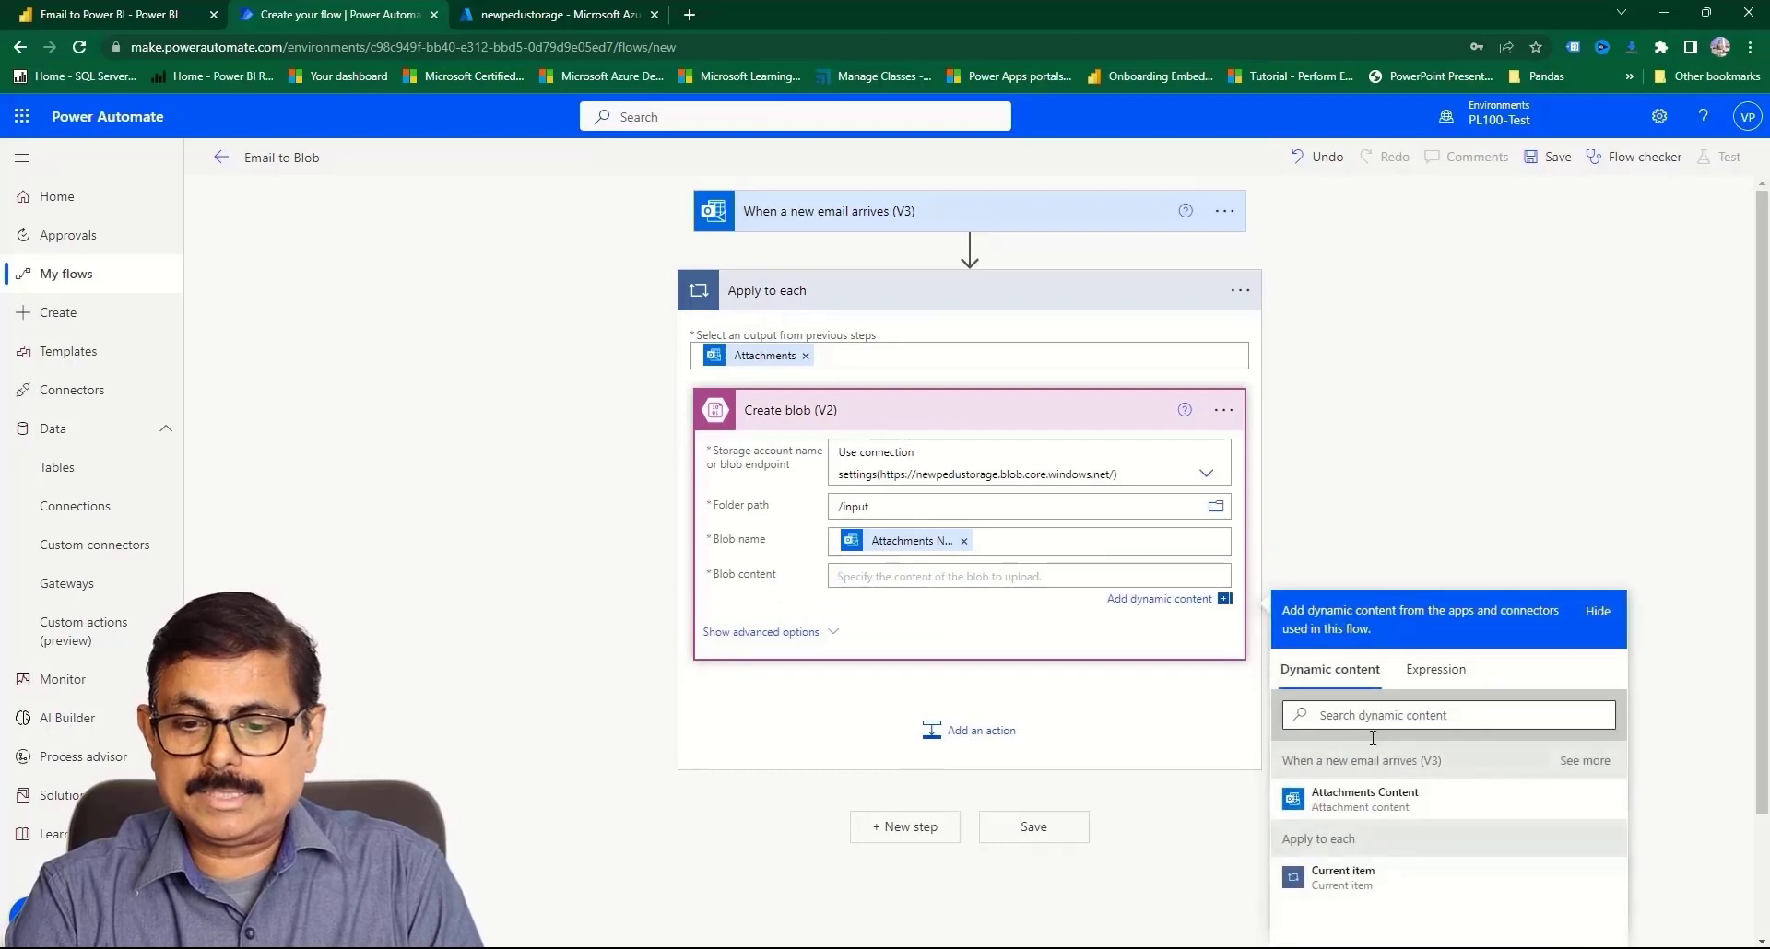
click(1351, 805)
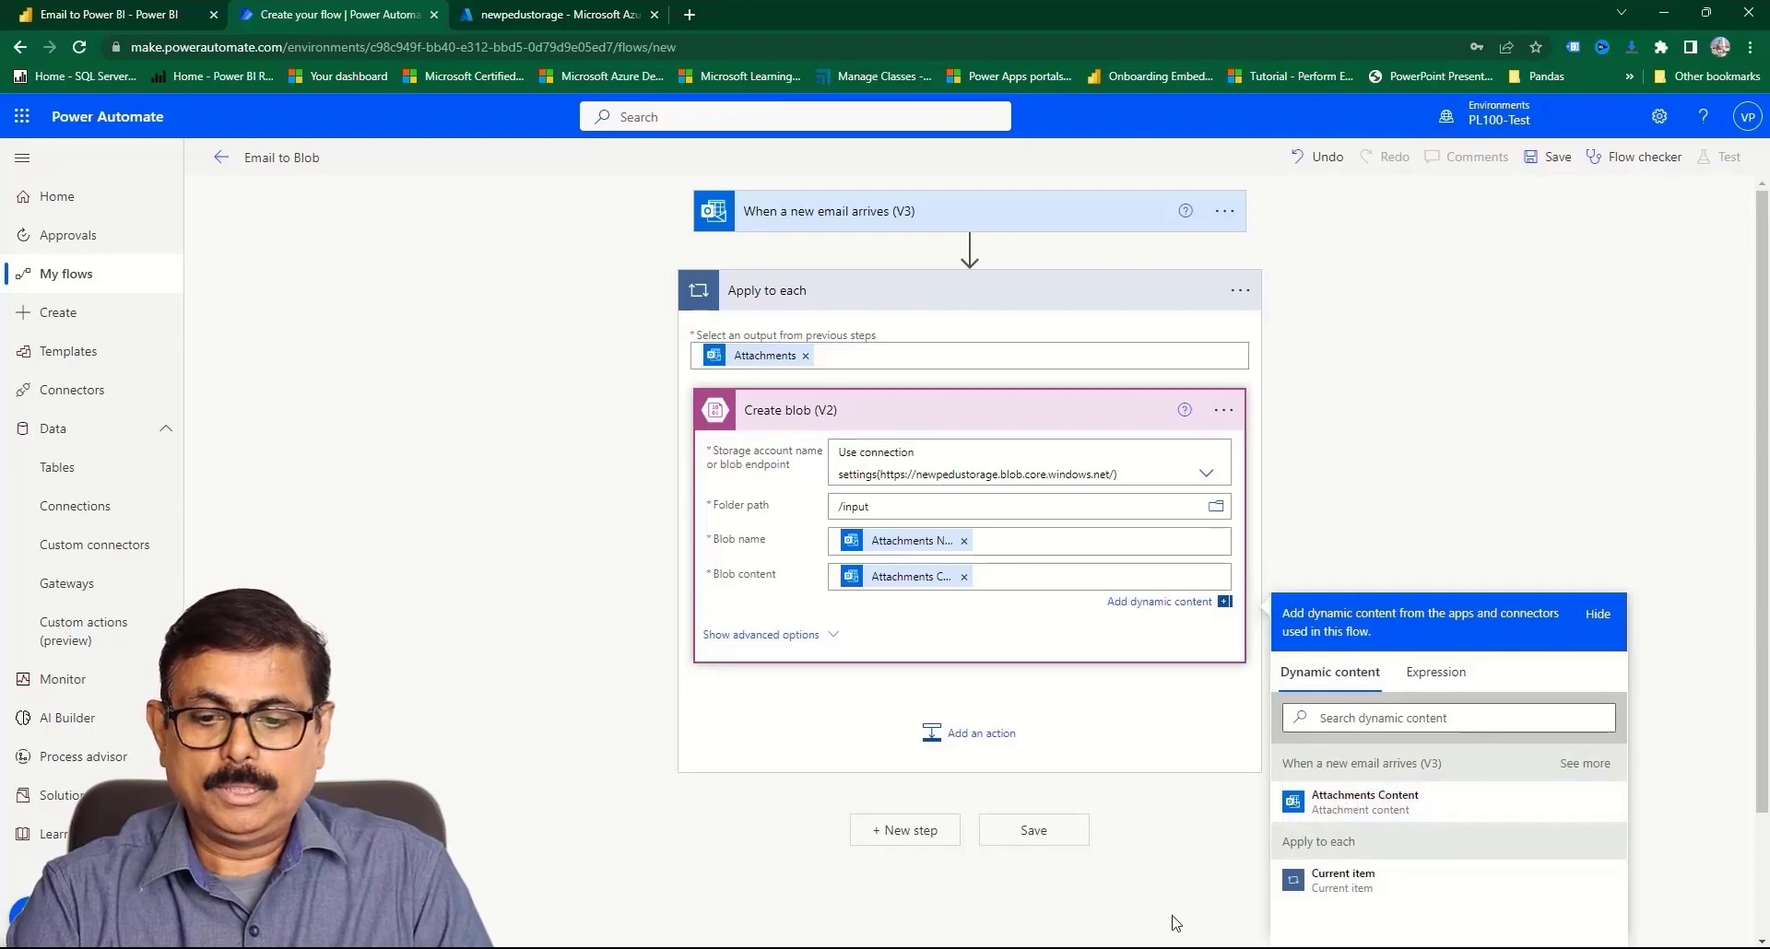
click(1020, 832)
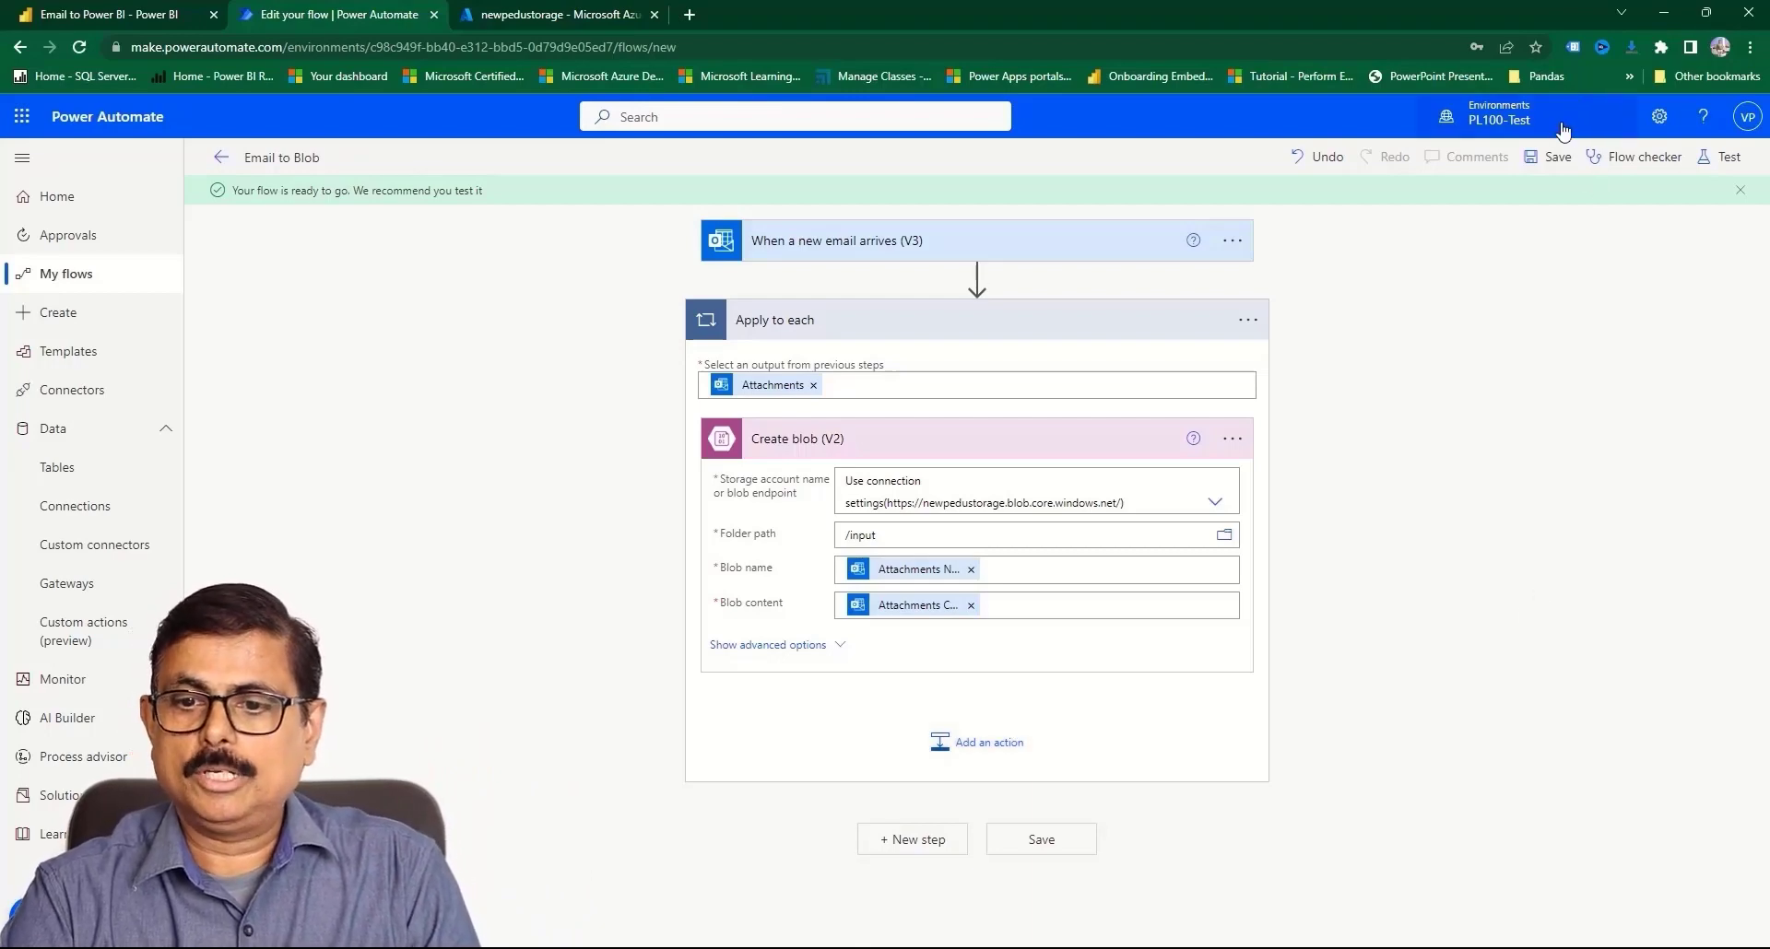
click(1550, 162)
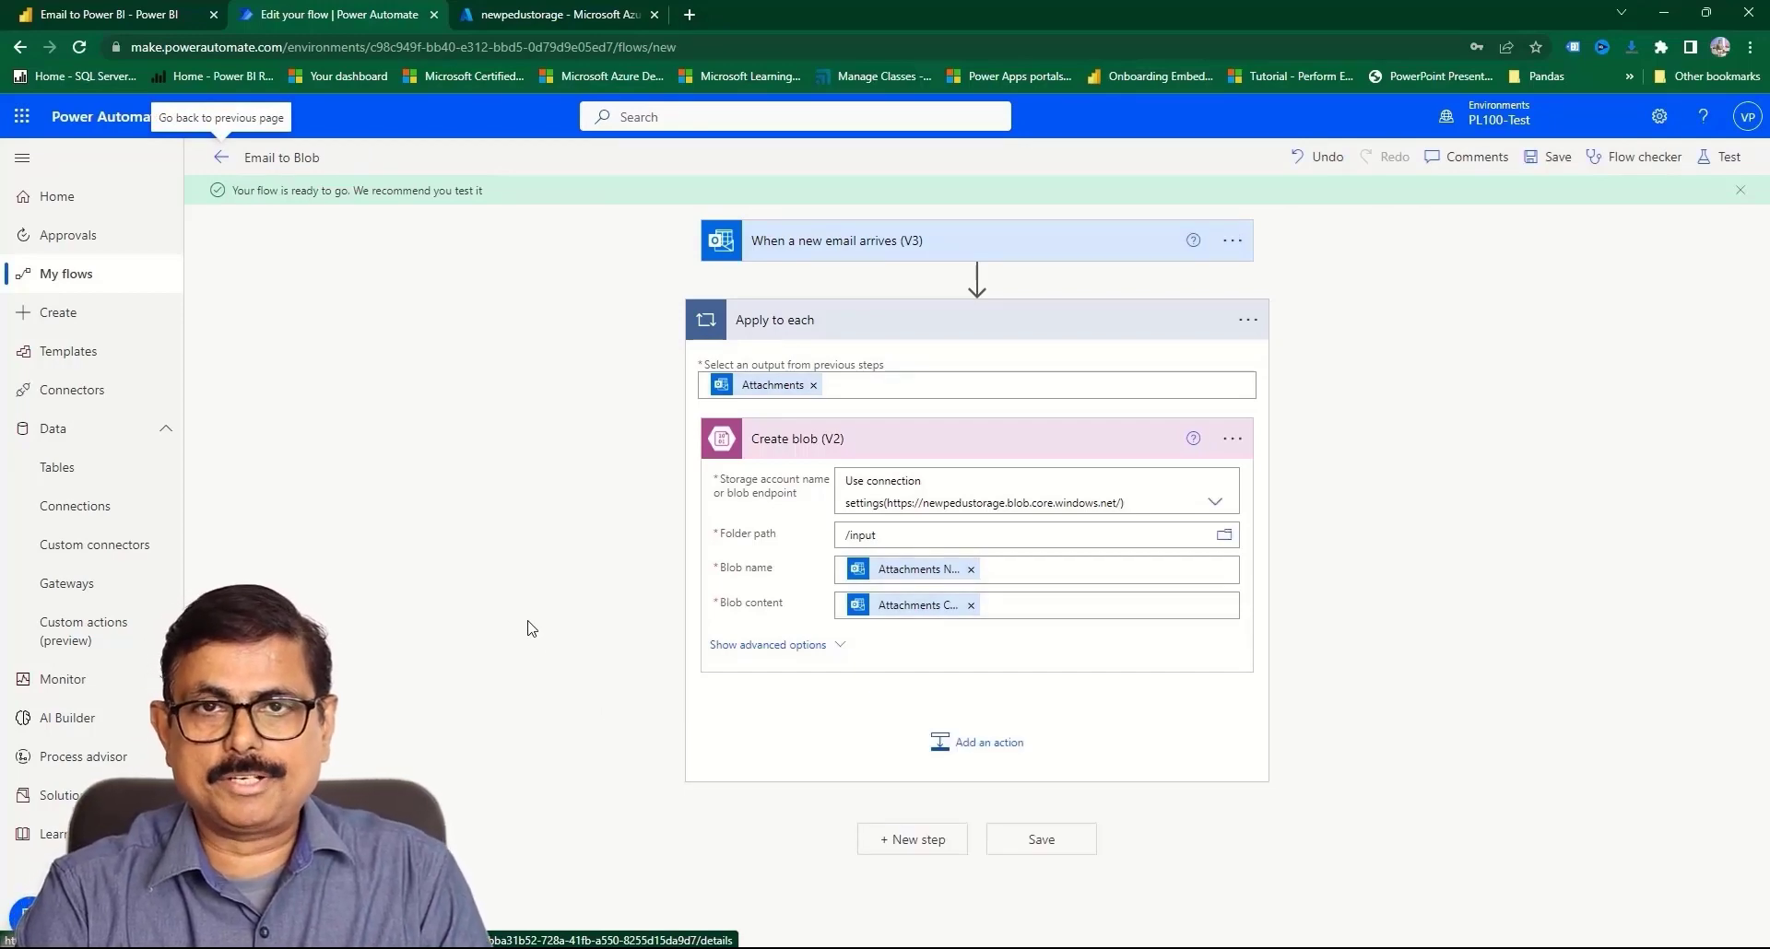
- Go from storage accounts to the newdfpedu data factory and launch its Data Factory Studio
click(510, 20)
click(96, 148)
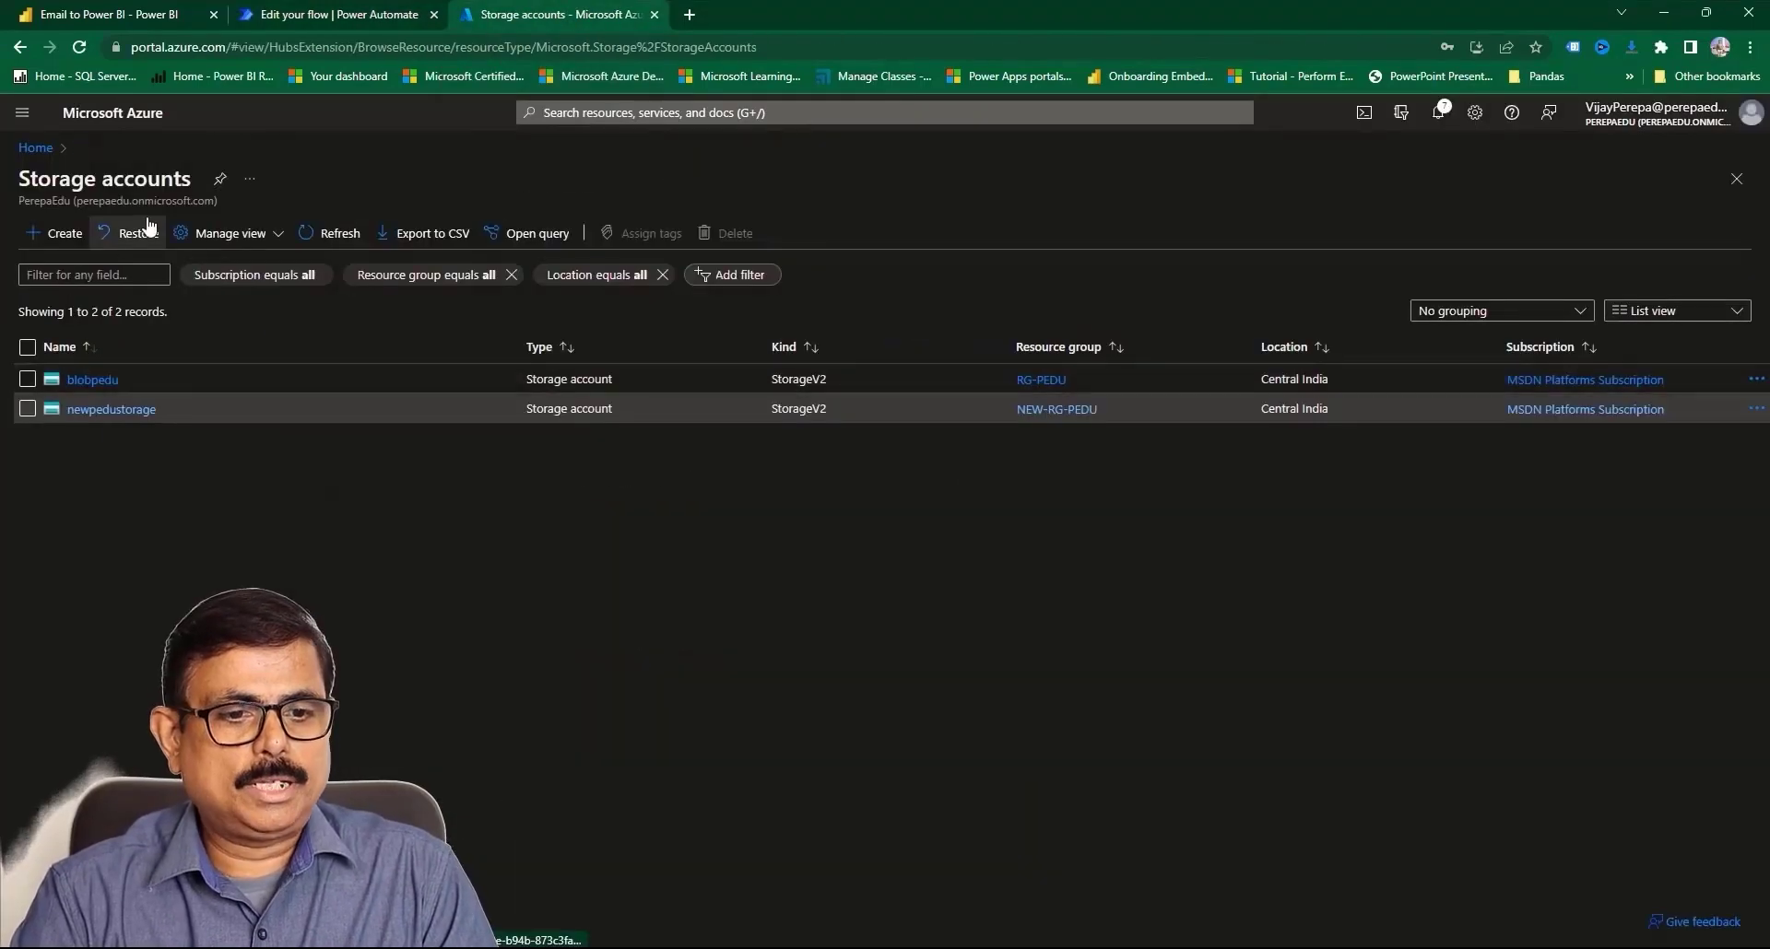
click(35, 148)
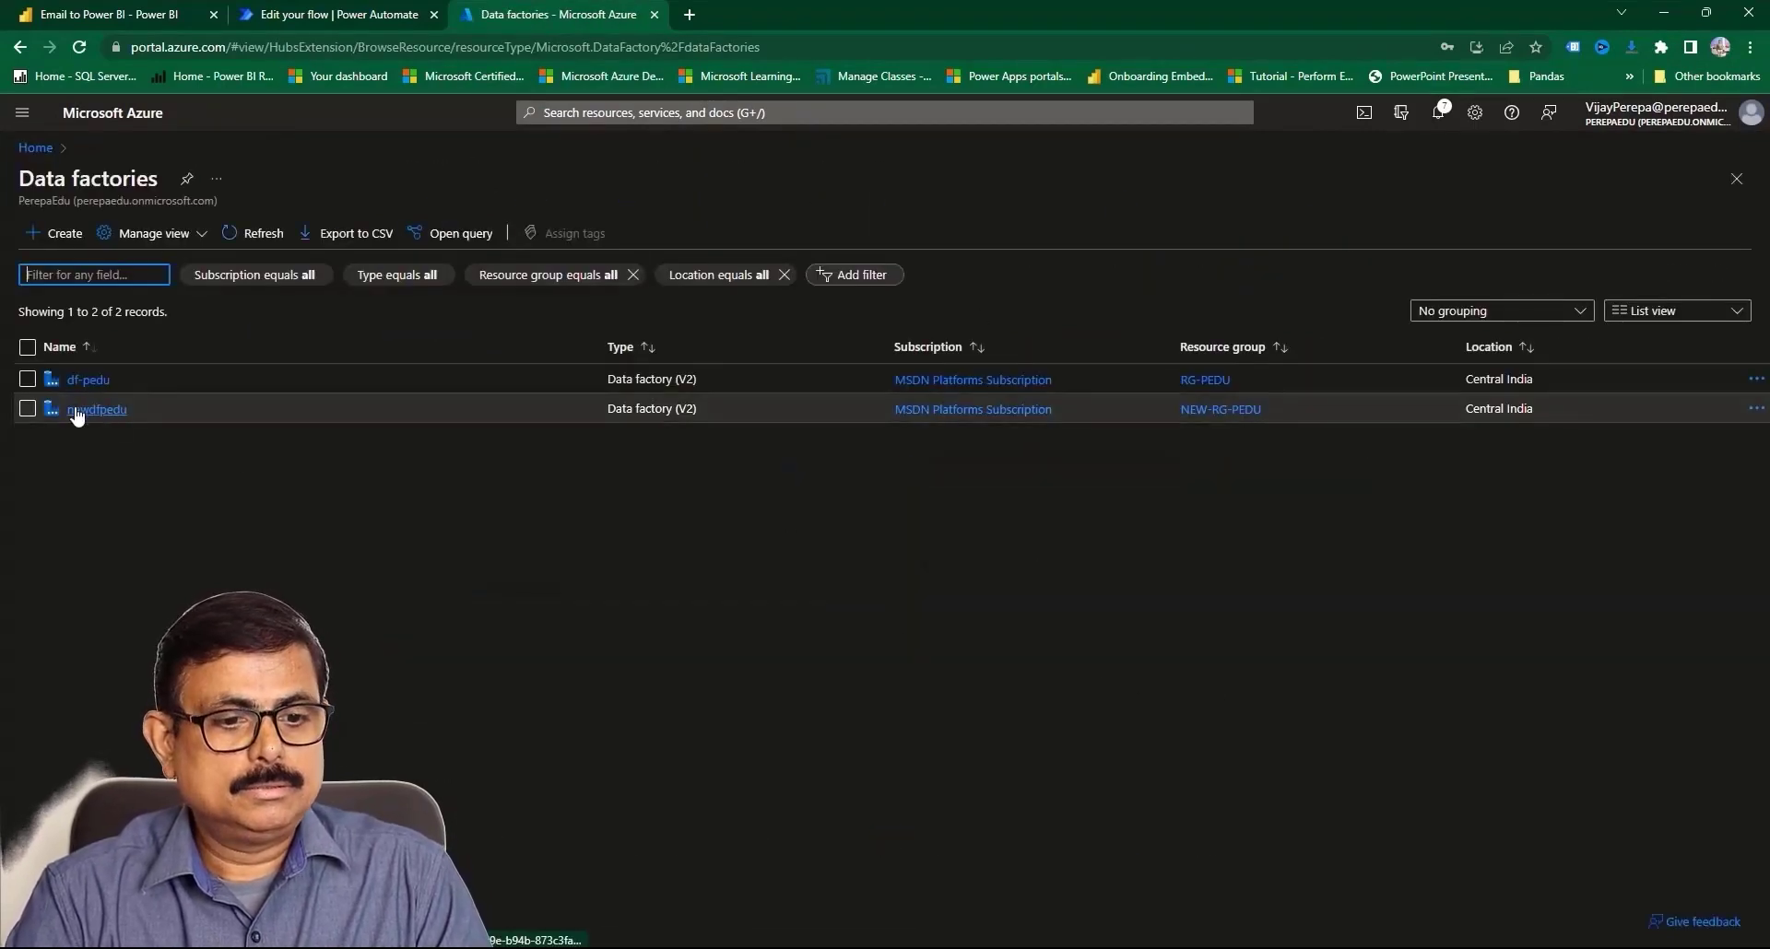
click(76, 411)
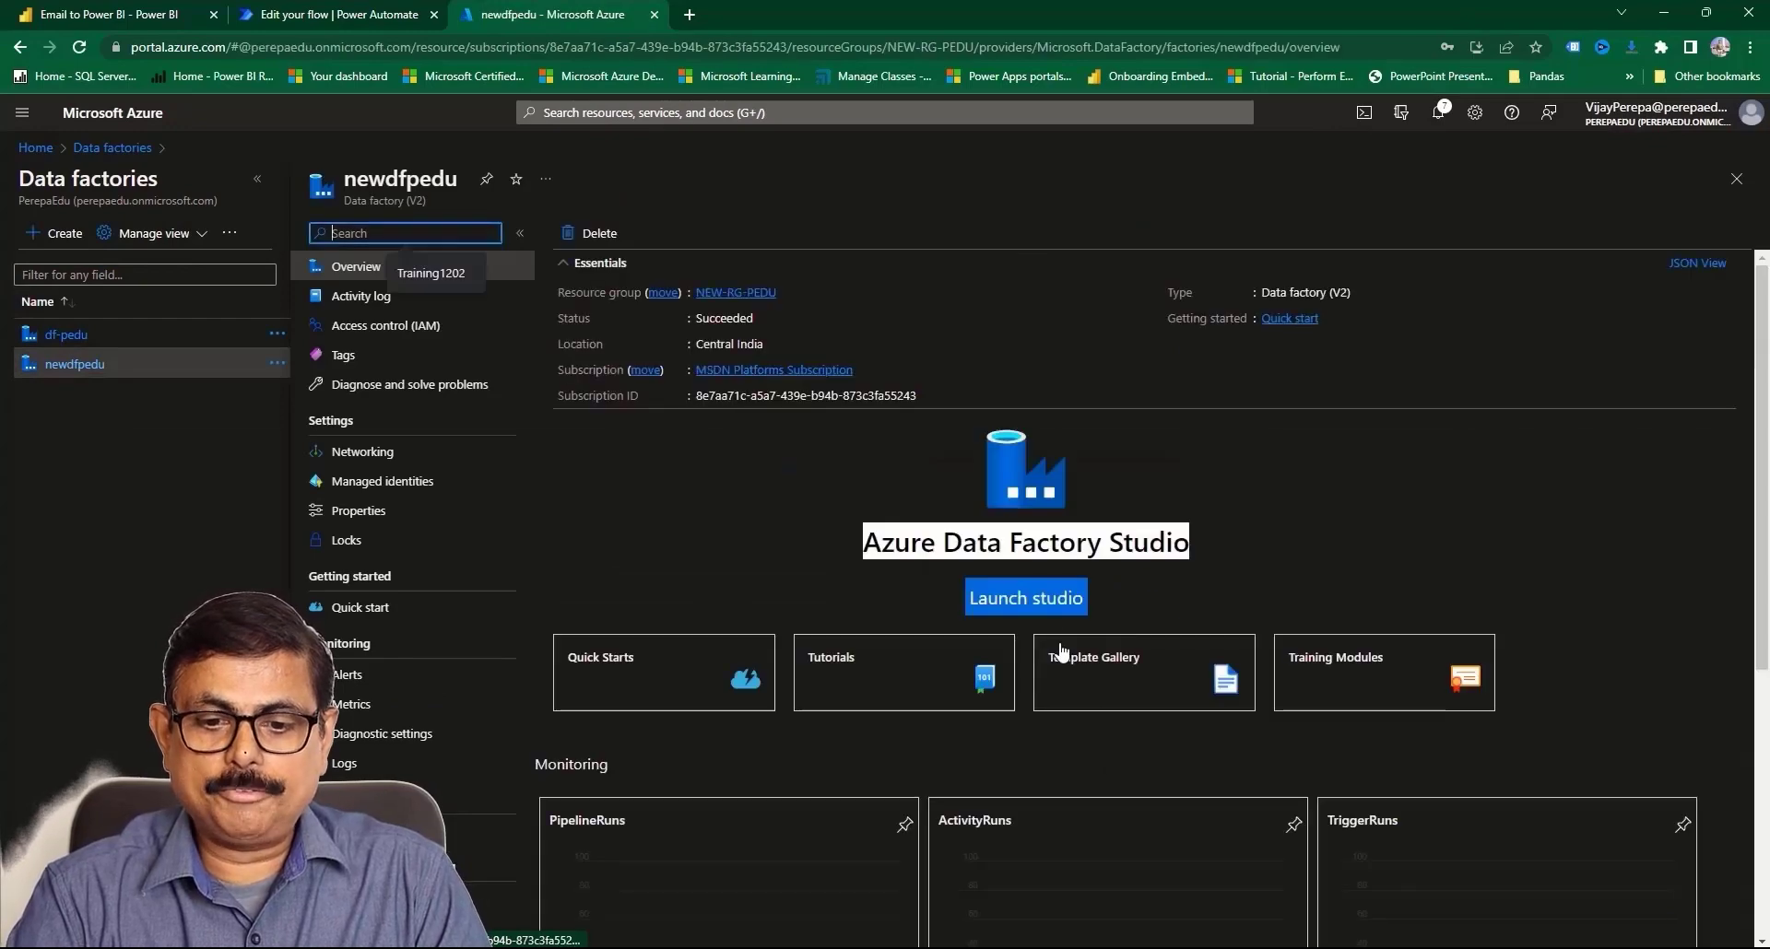
click(1032, 606)
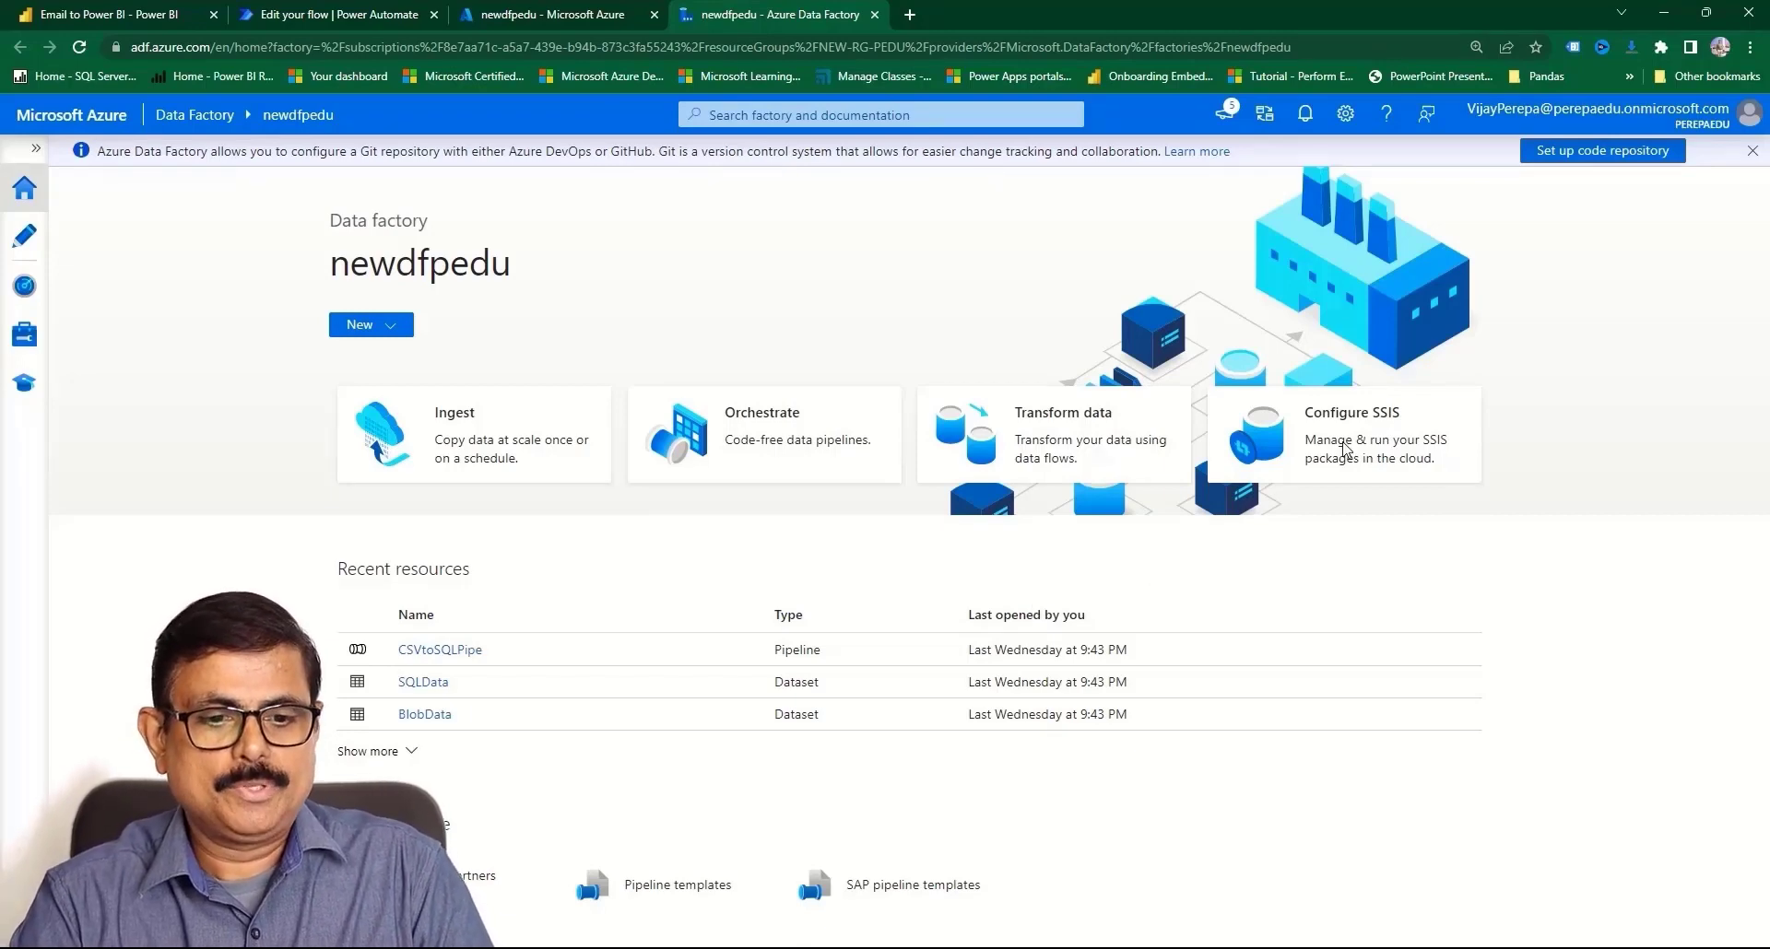
- Start a new Azure Blob Storage linked service and name it bloblink
click(25, 335)
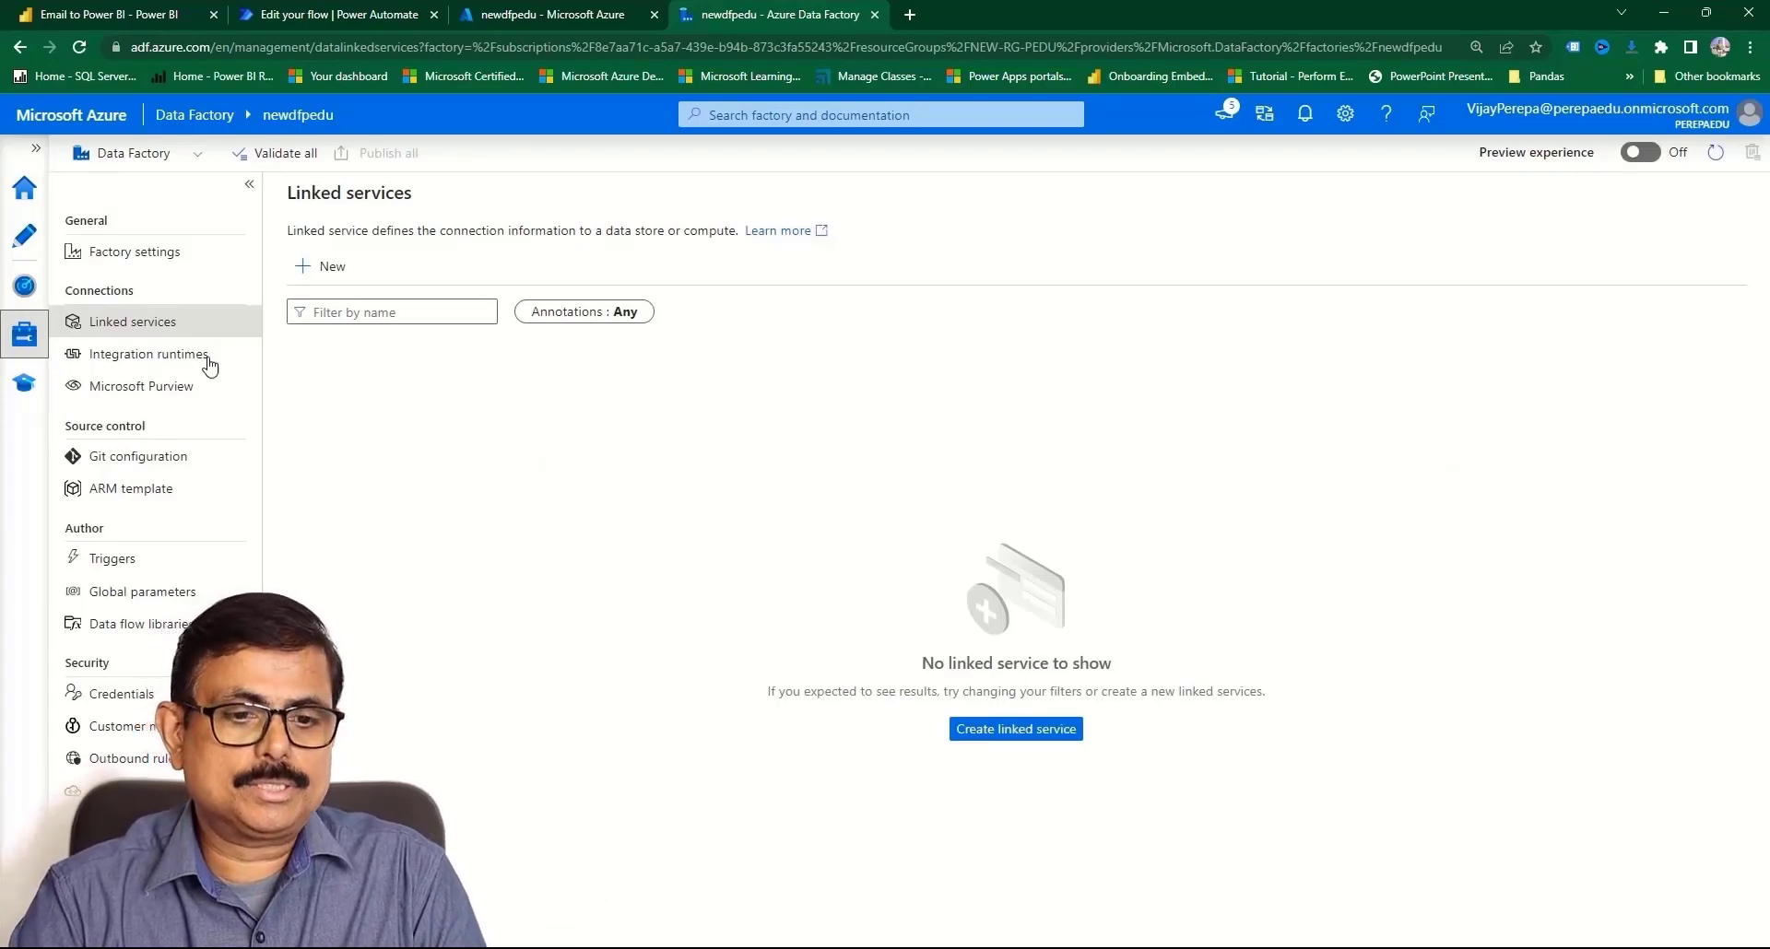
click(332, 267)
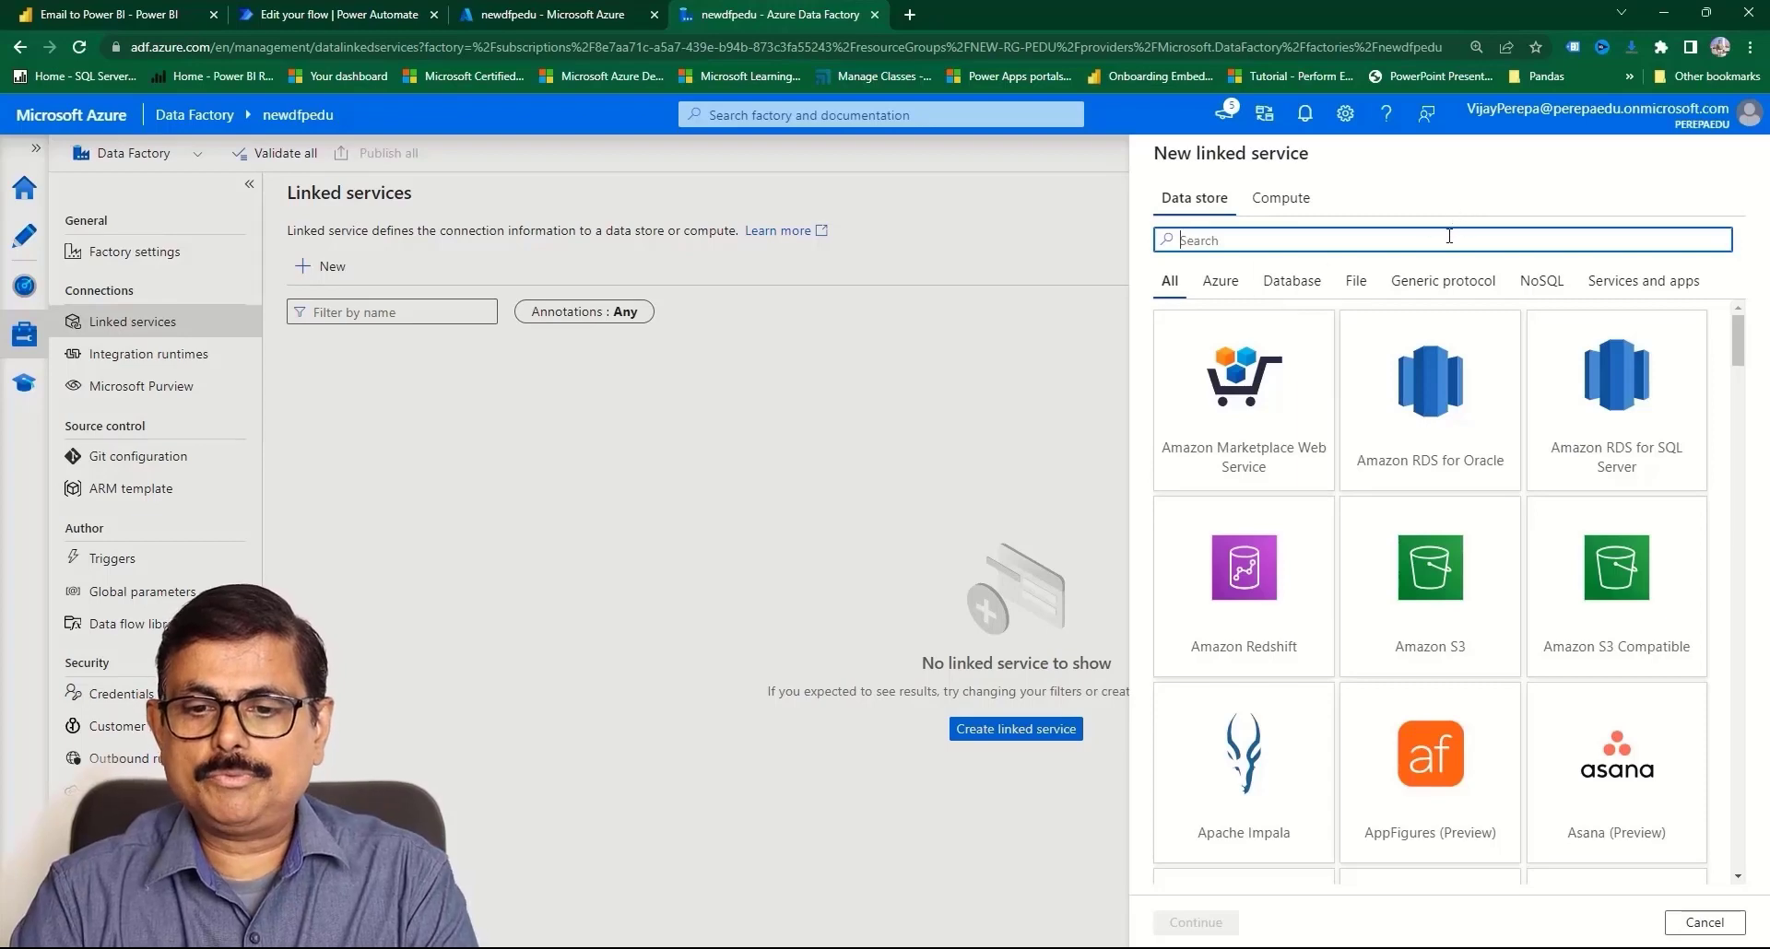
text(blob)
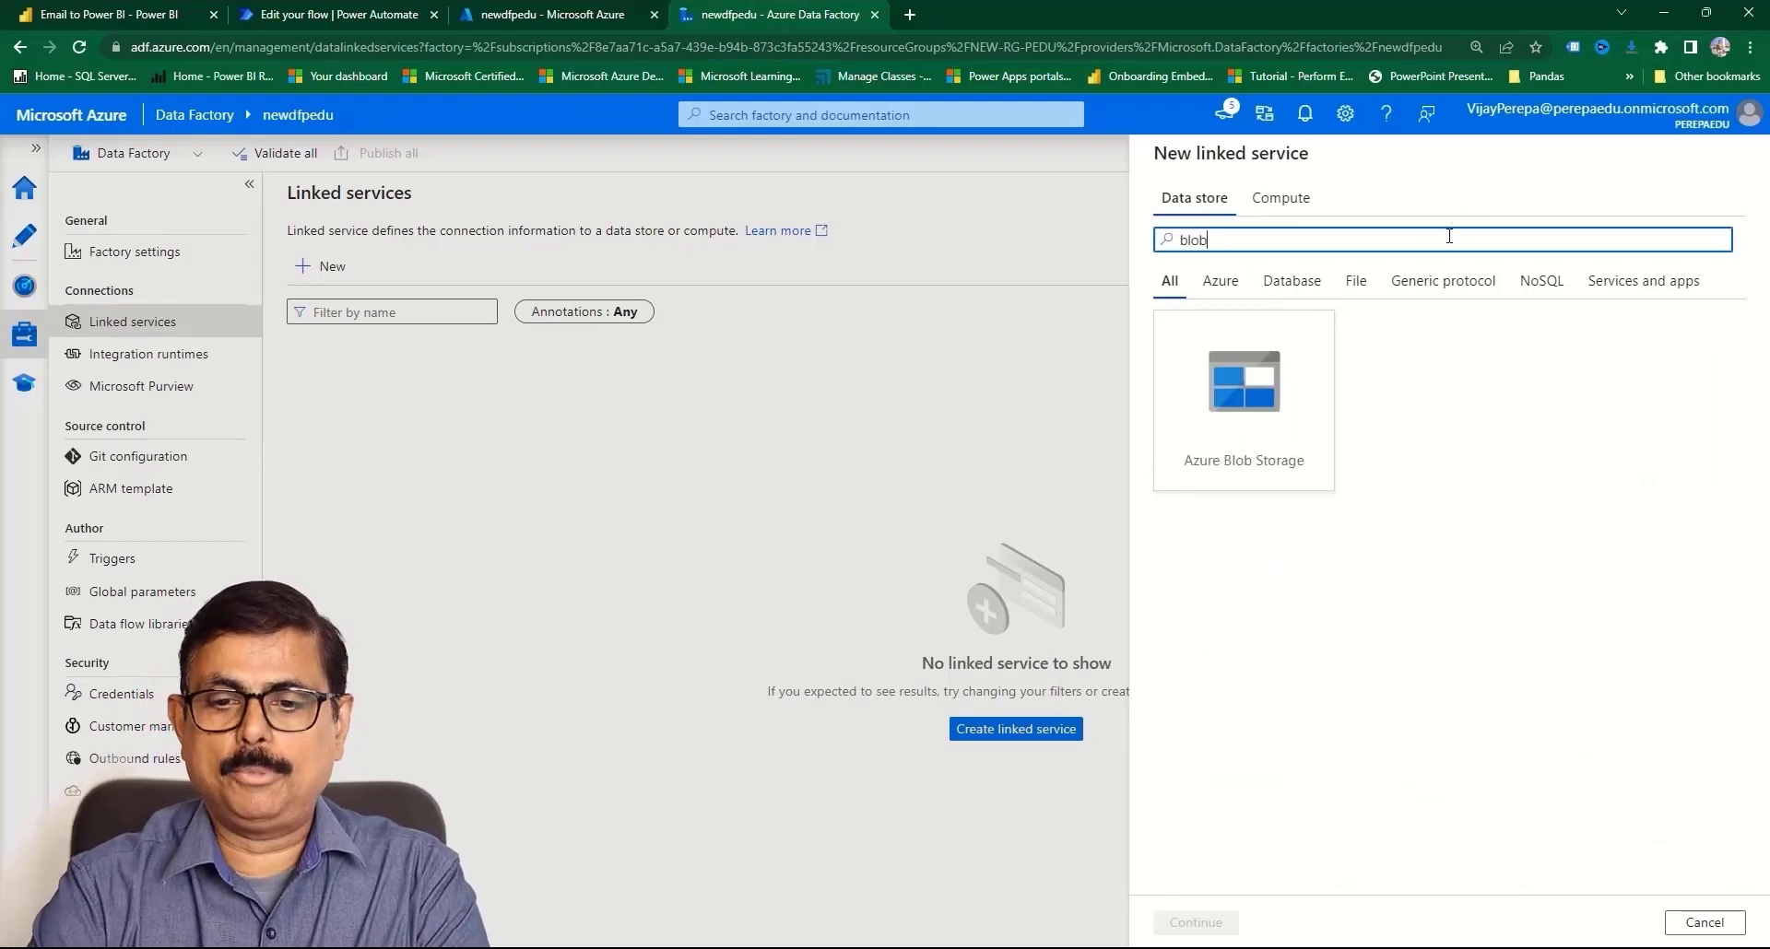
click(1222, 460)
click(1200, 922)
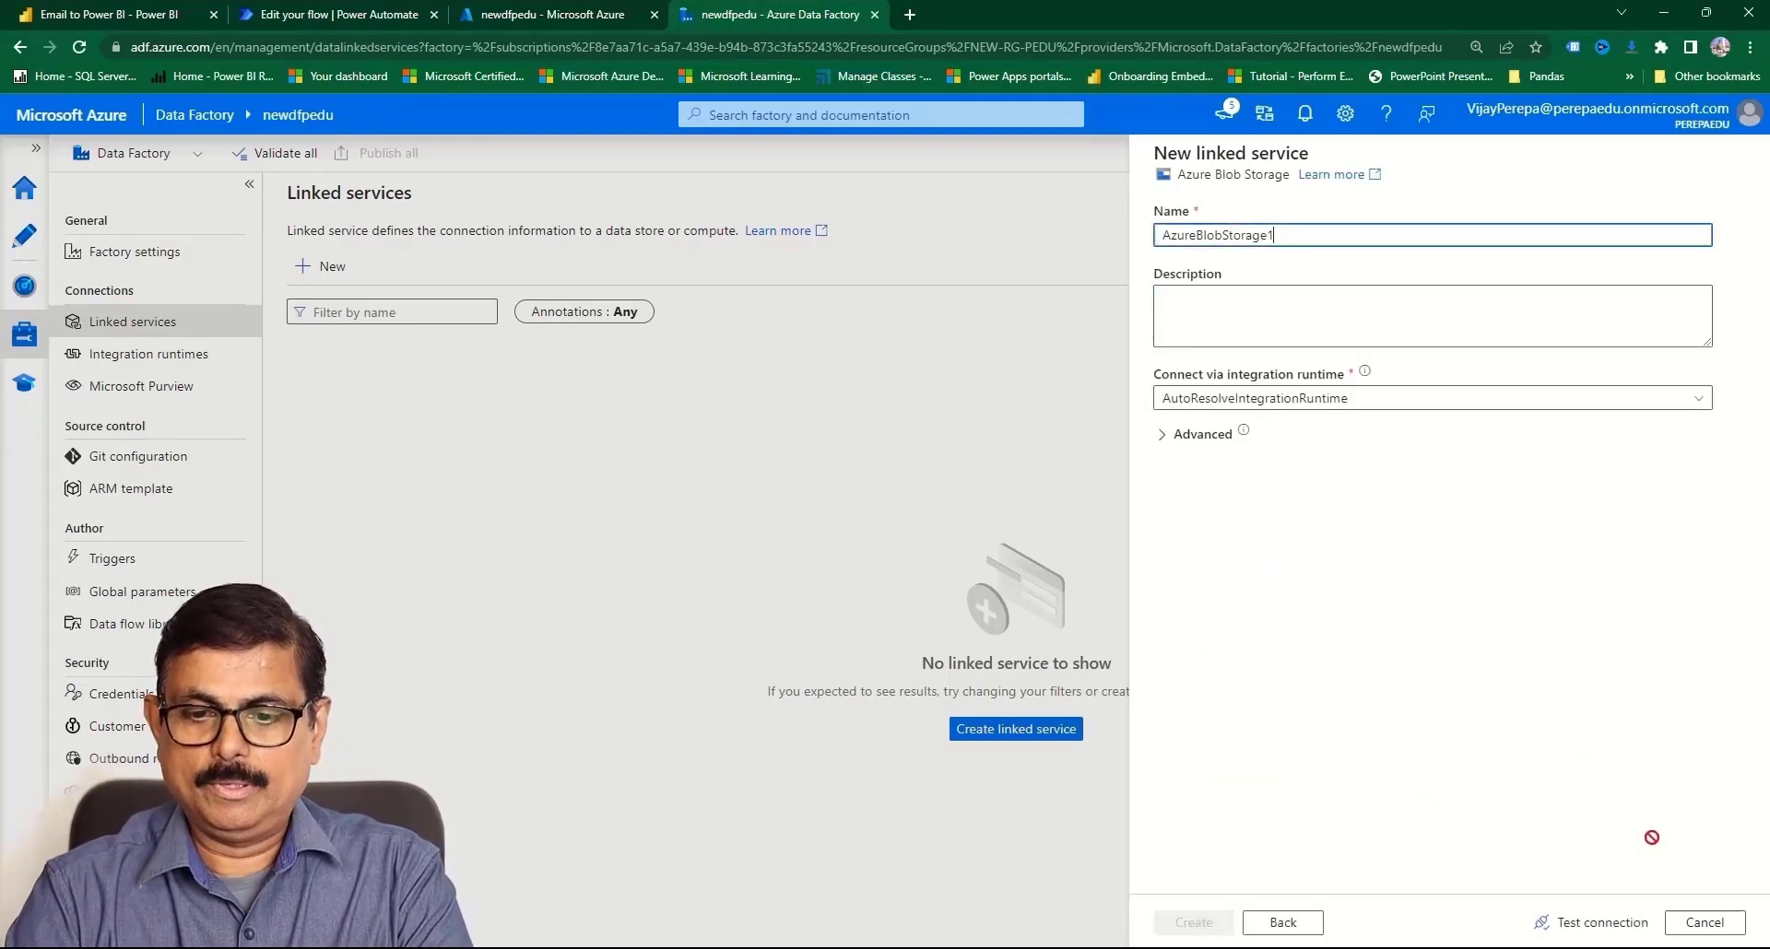
double_click(1236, 234)
text(blob)
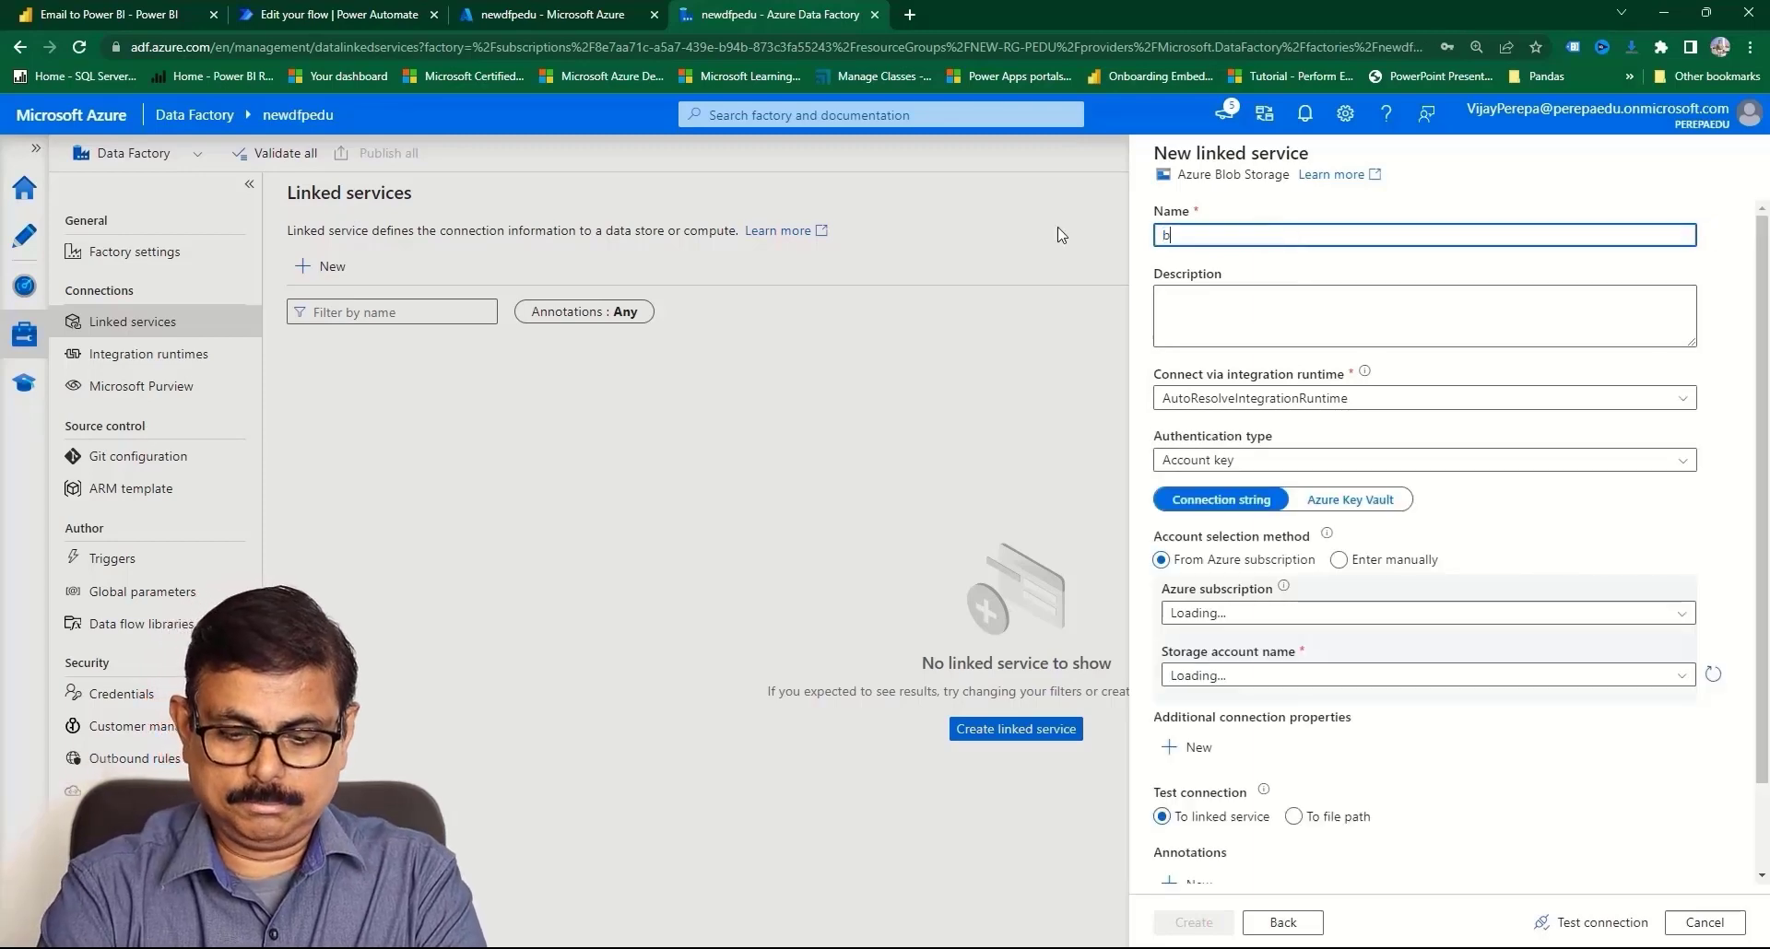
text( link)
key(BackSpace)
key(BackSpace)
key(BackSpace)
key(BackSpace)
key(BackSpace)
text(linjk)
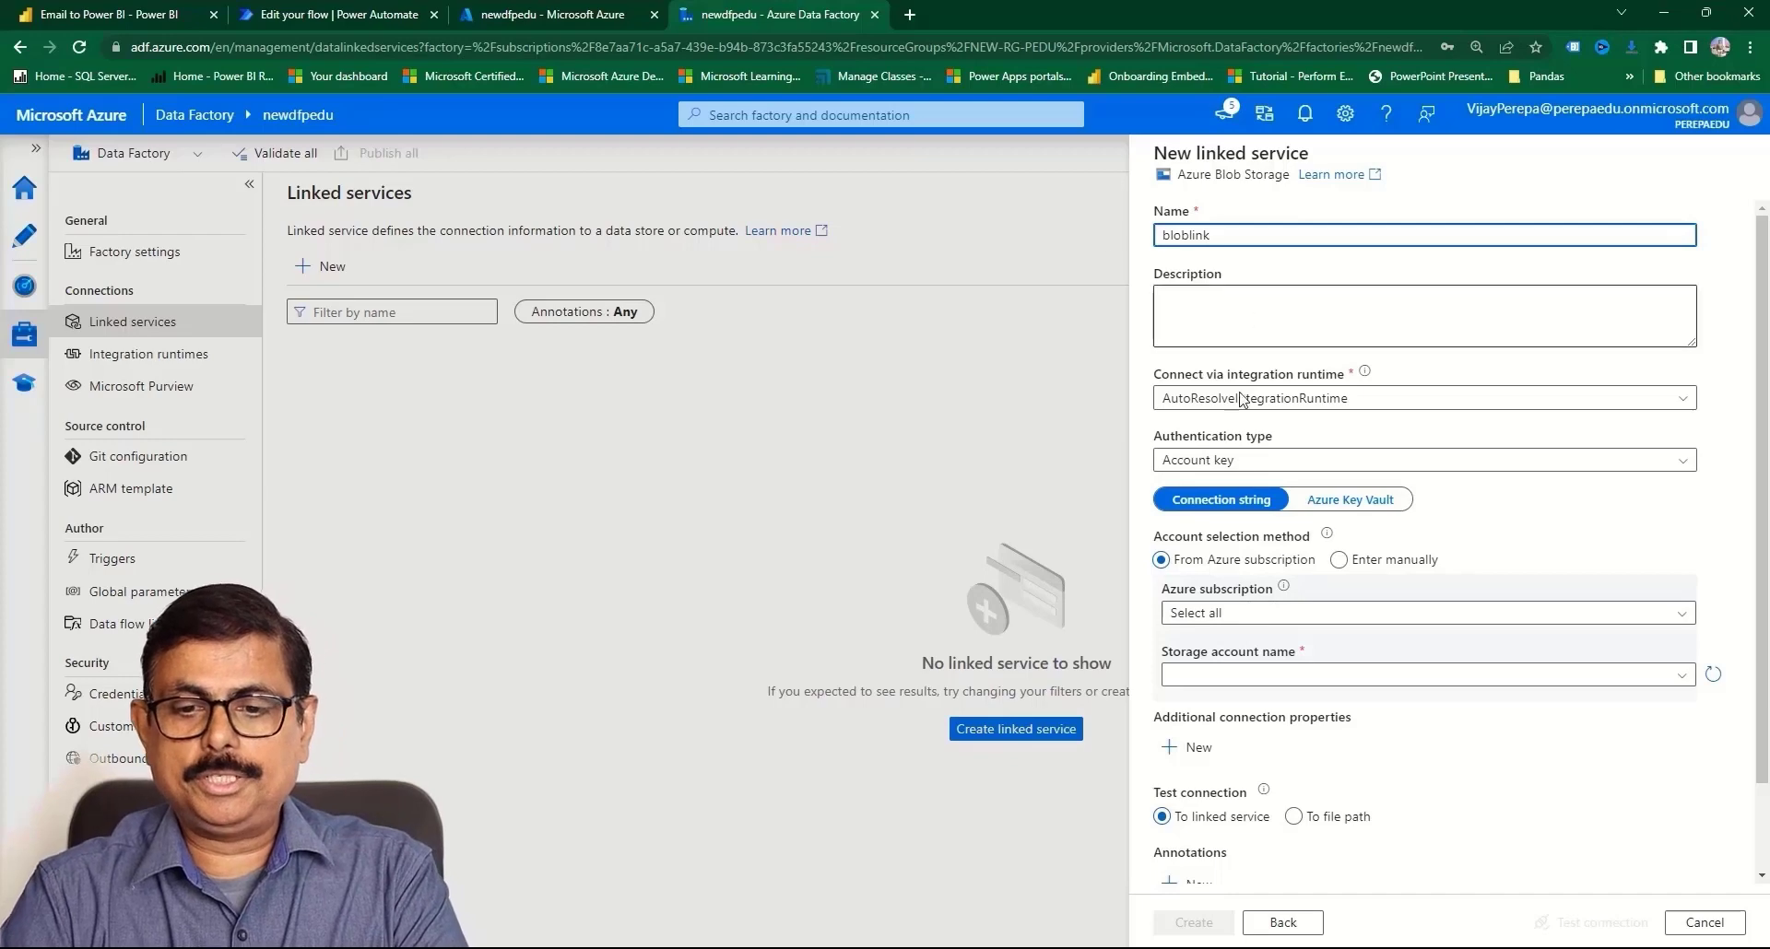
- Point bloblink at newpedustorage on the MSDN Platforms Subscription, test the connection, and create it
click(1261, 613)
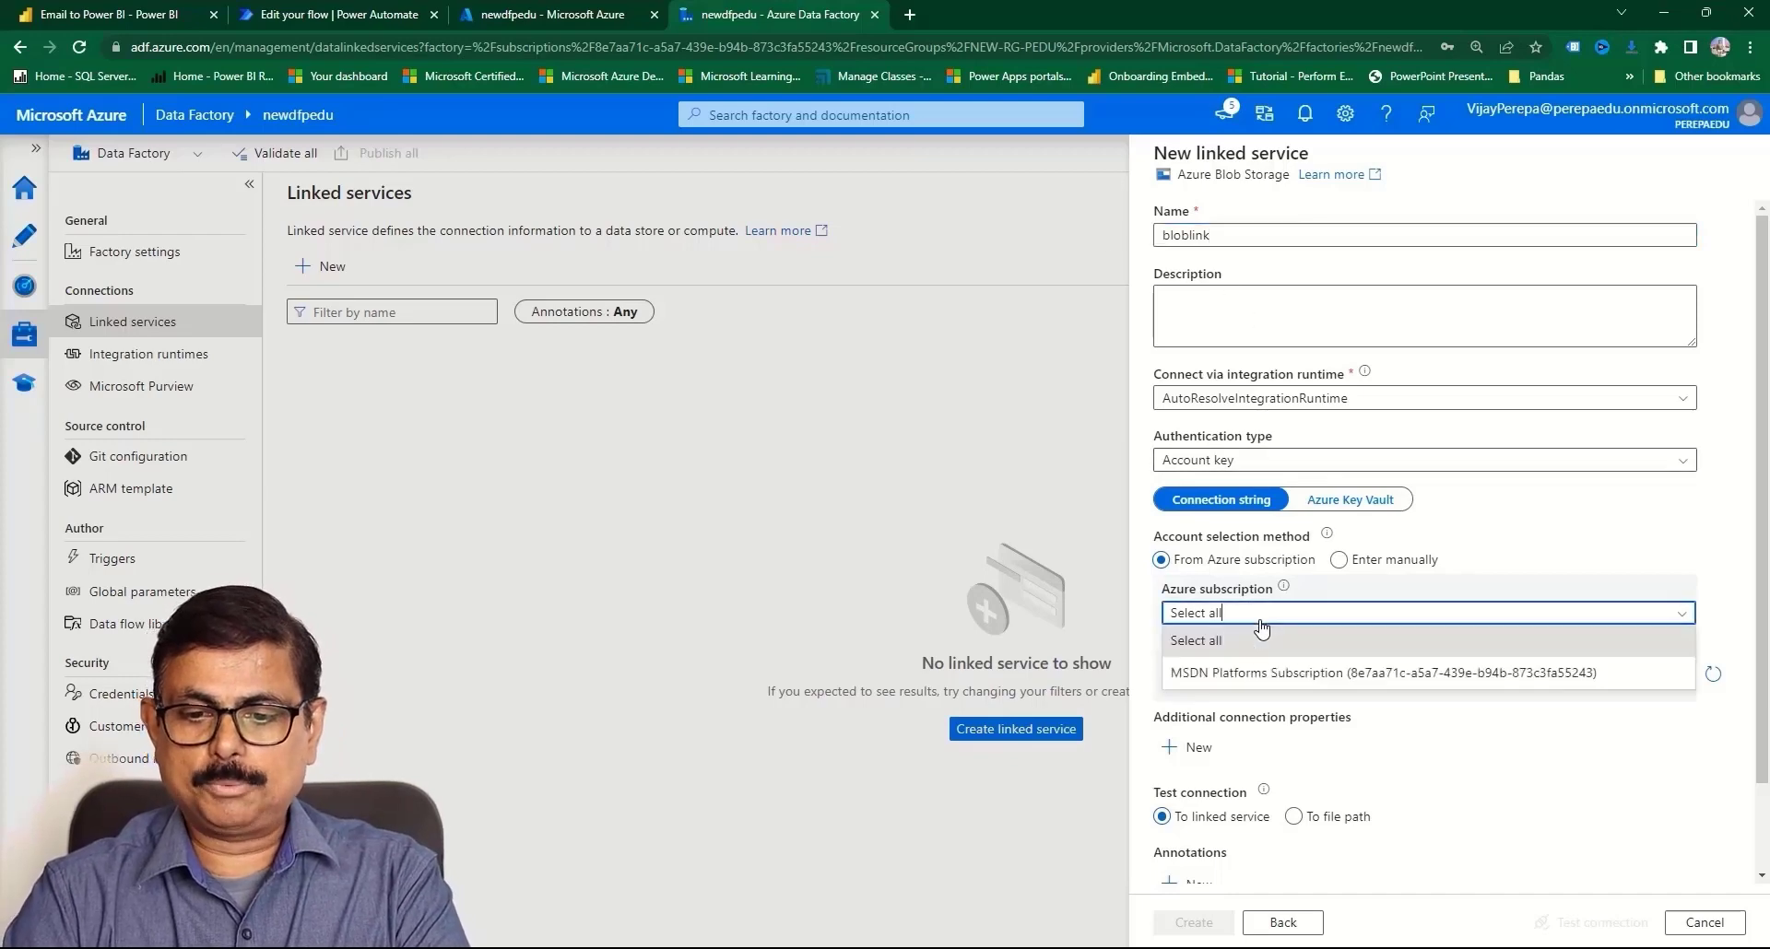
click(1255, 673)
click(1254, 676)
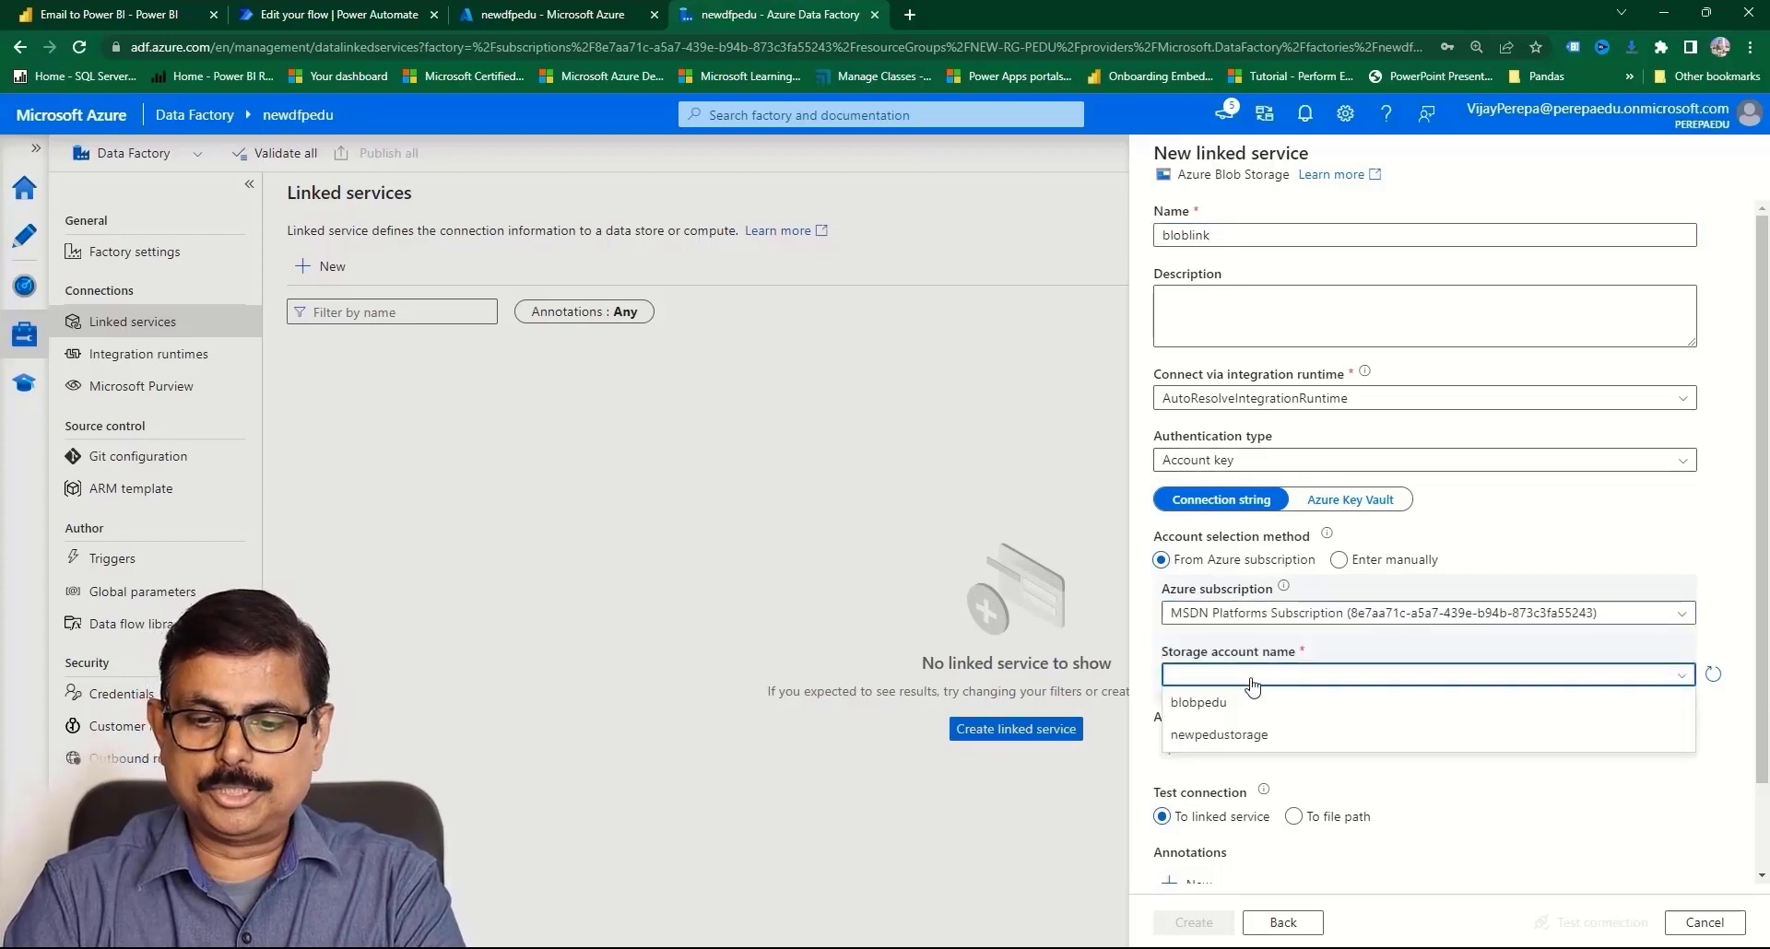
click(1250, 737)
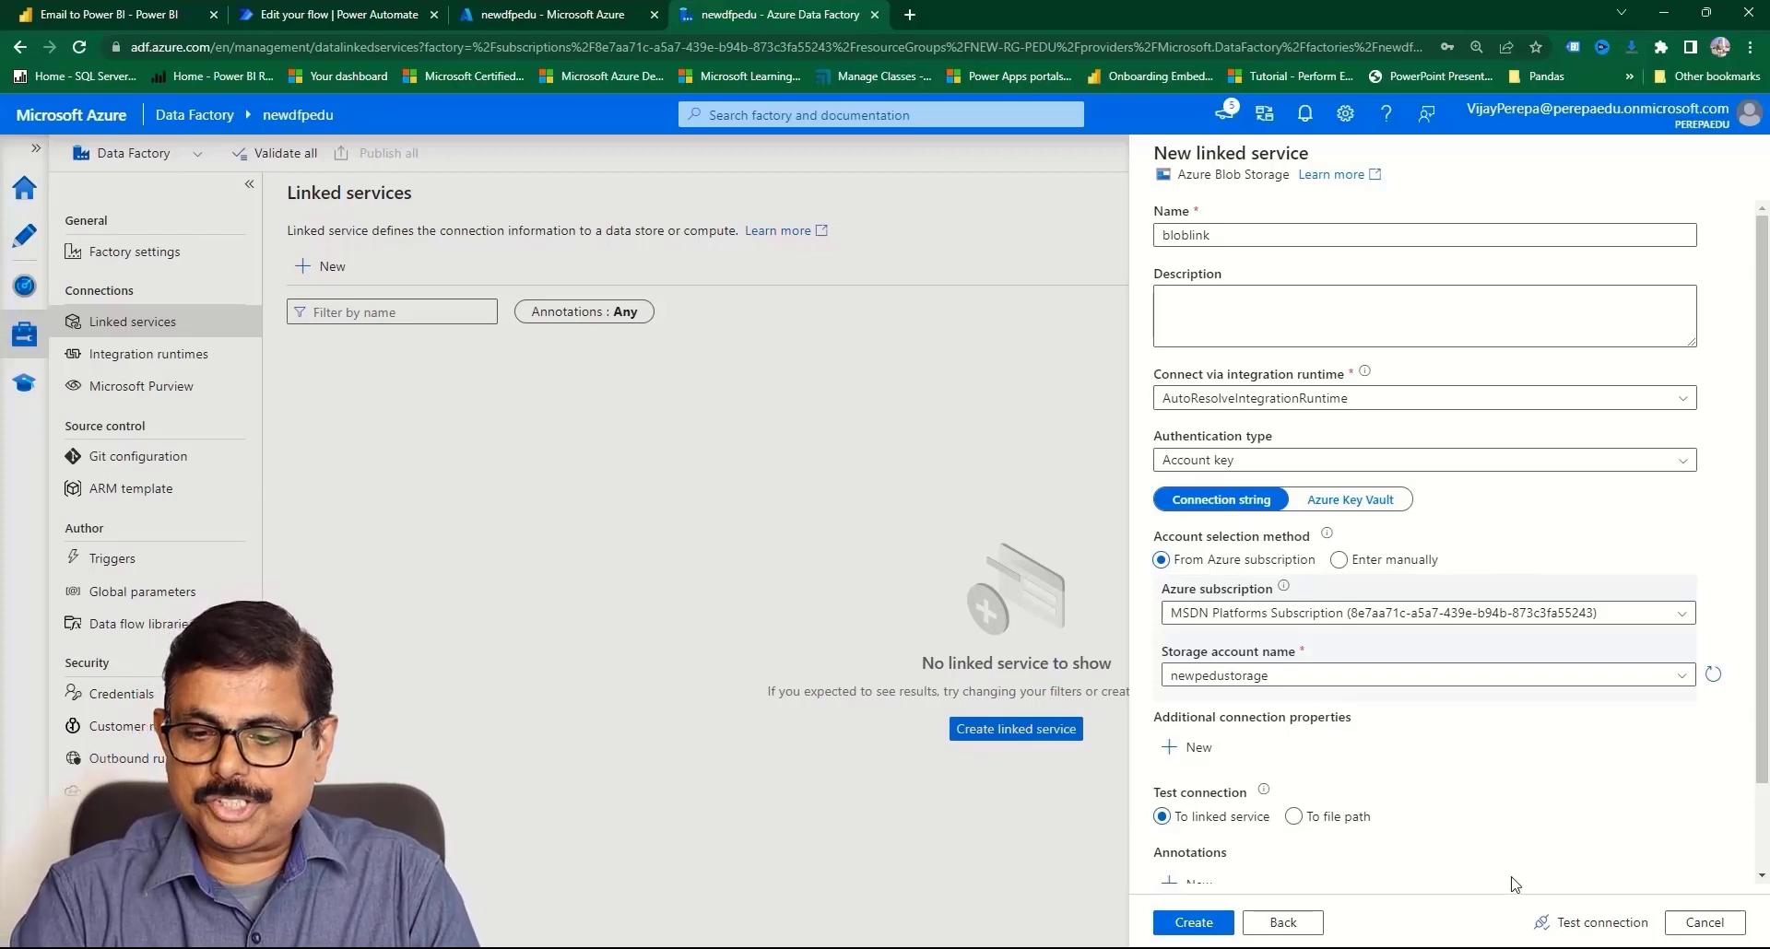
click(1556, 924)
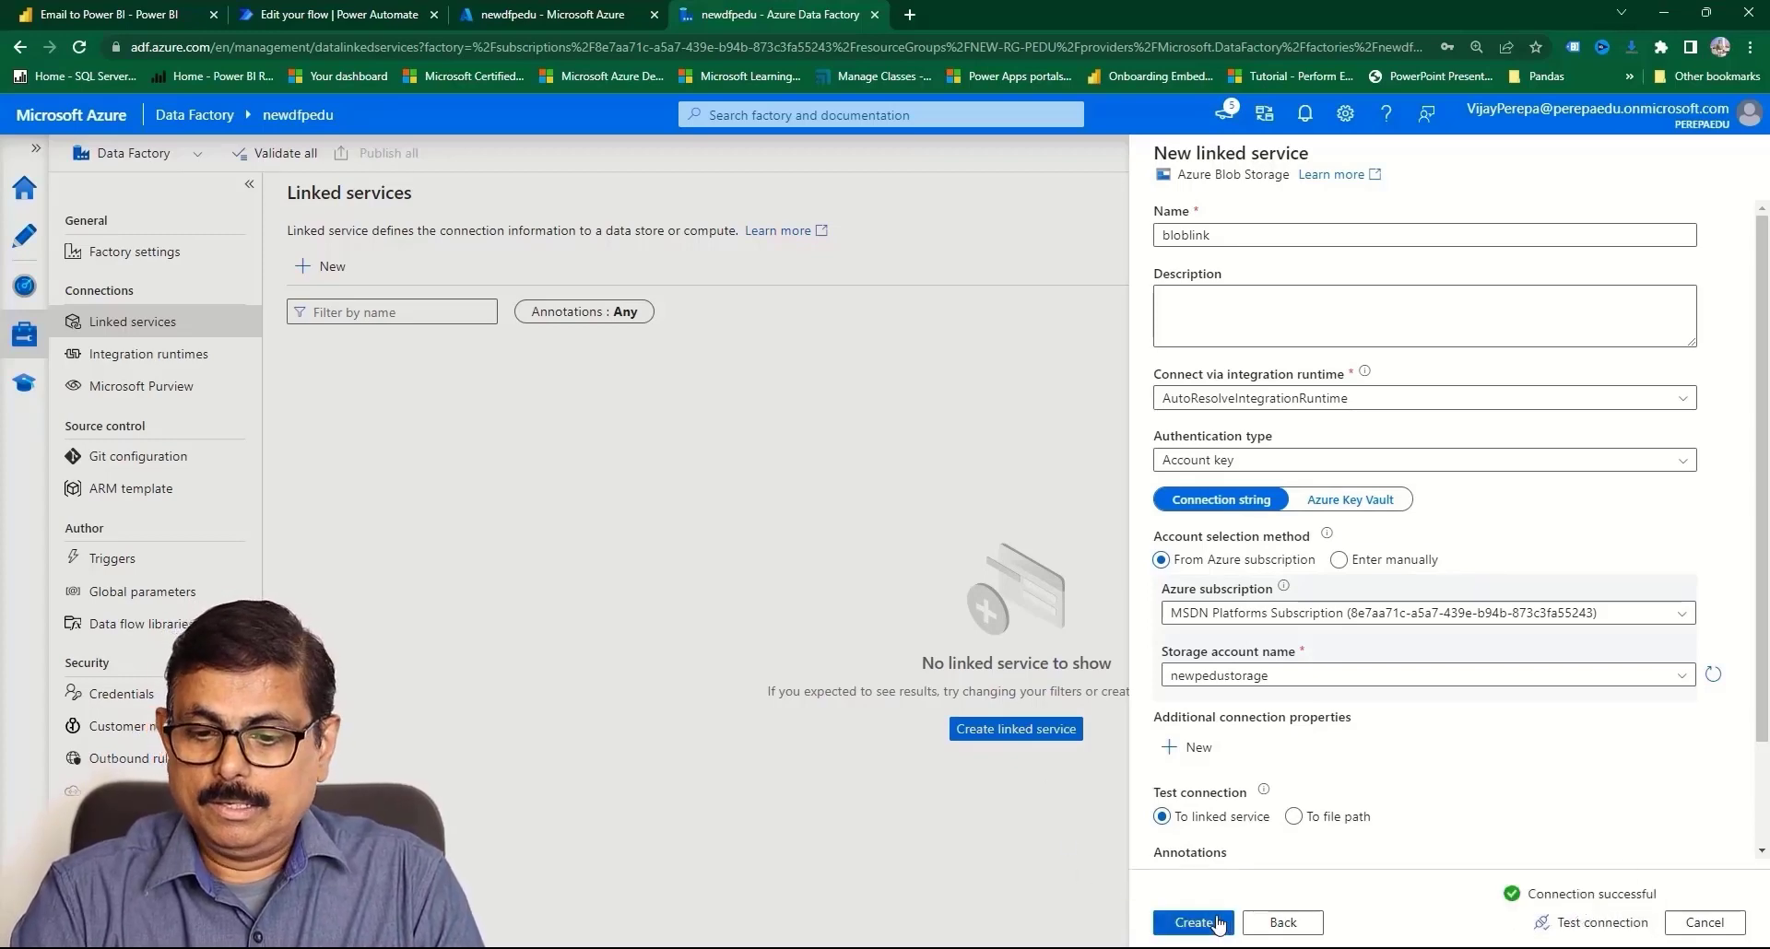
click(1189, 922)
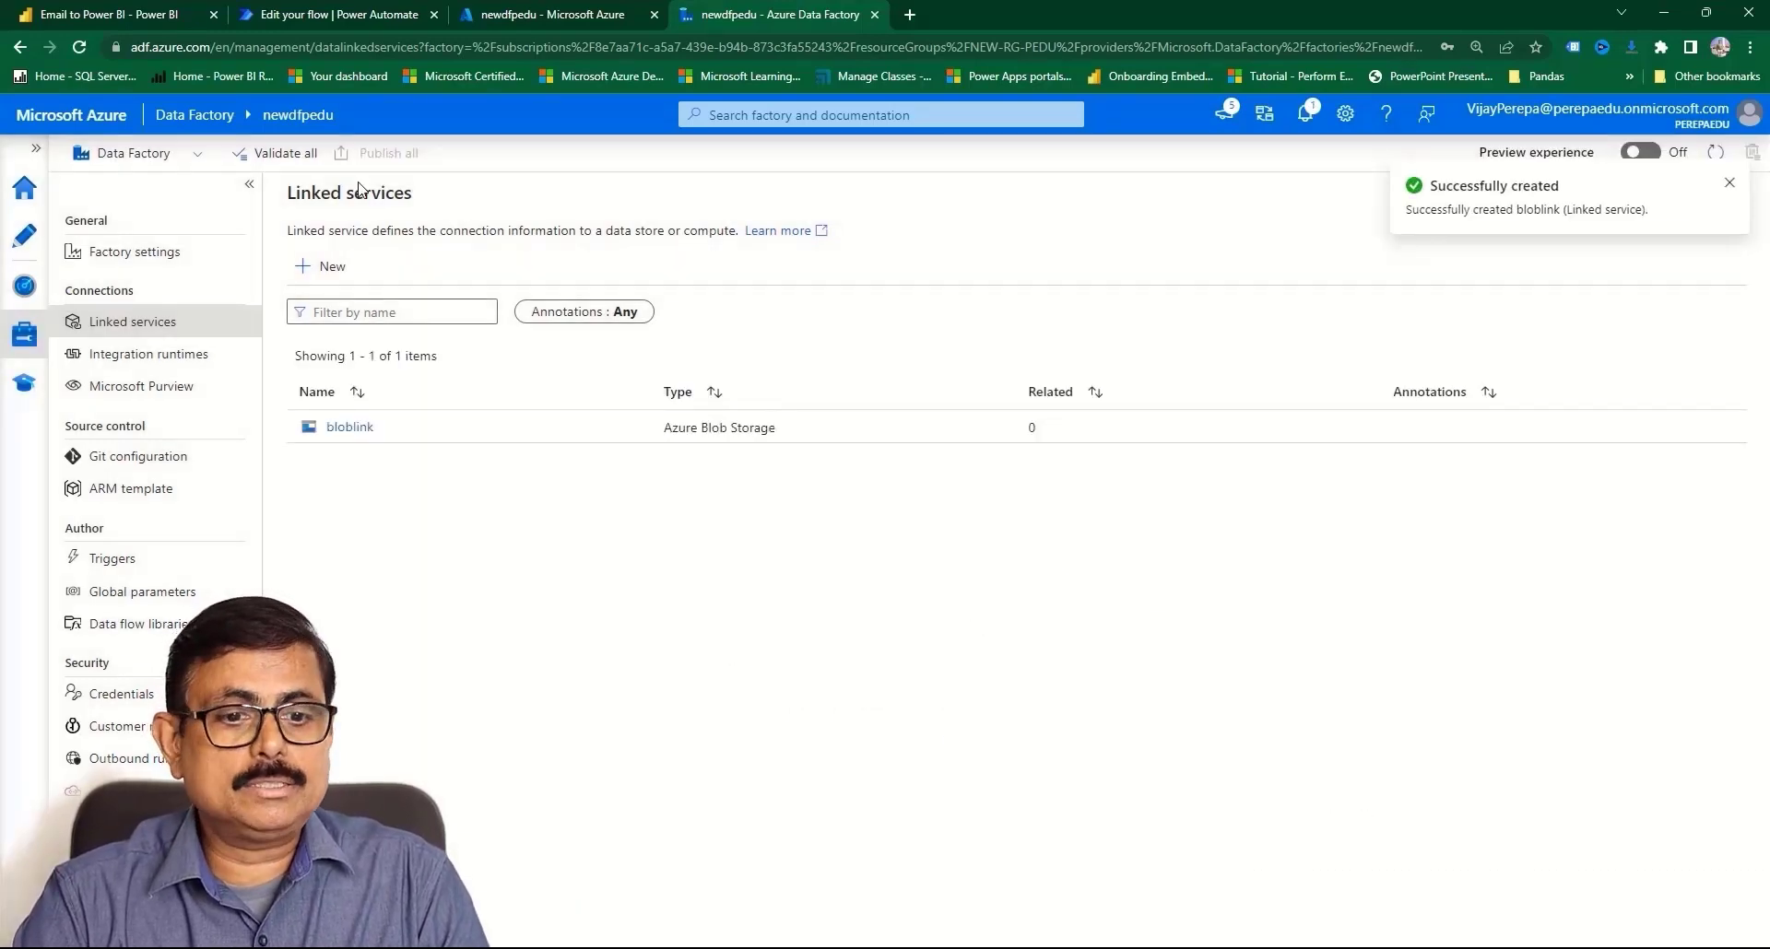
- Start a new Azure SQL Database linked service named sqllink
click(329, 266)
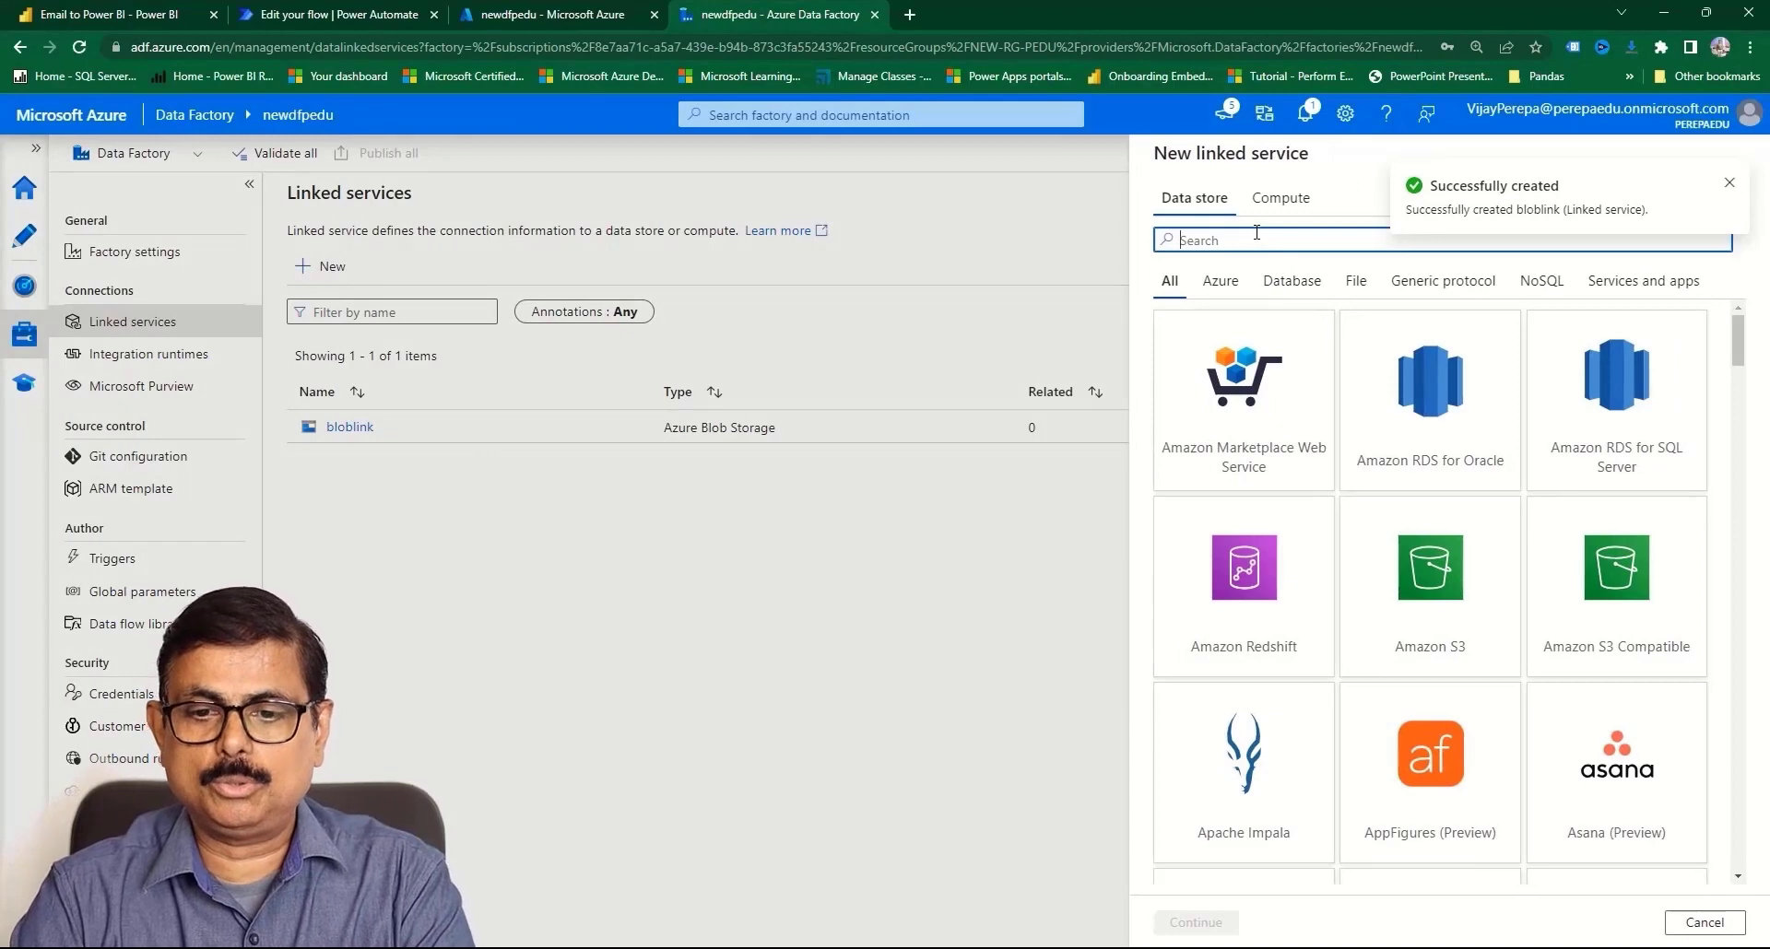
text(sql)
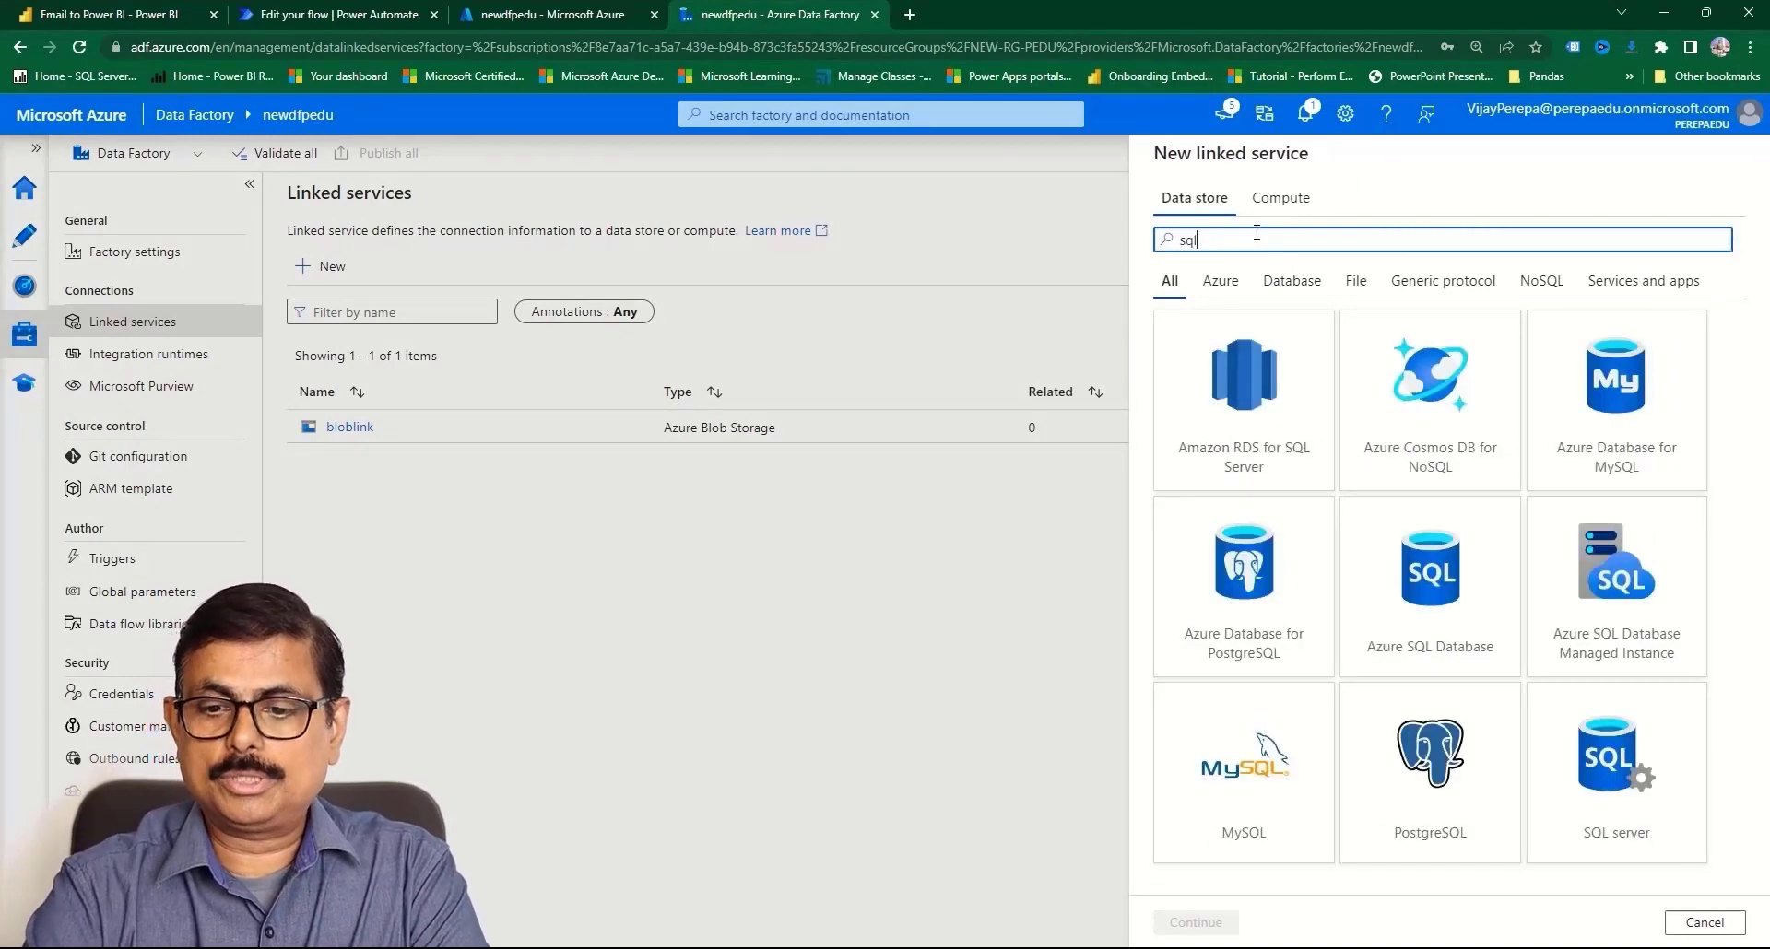
click(1430, 580)
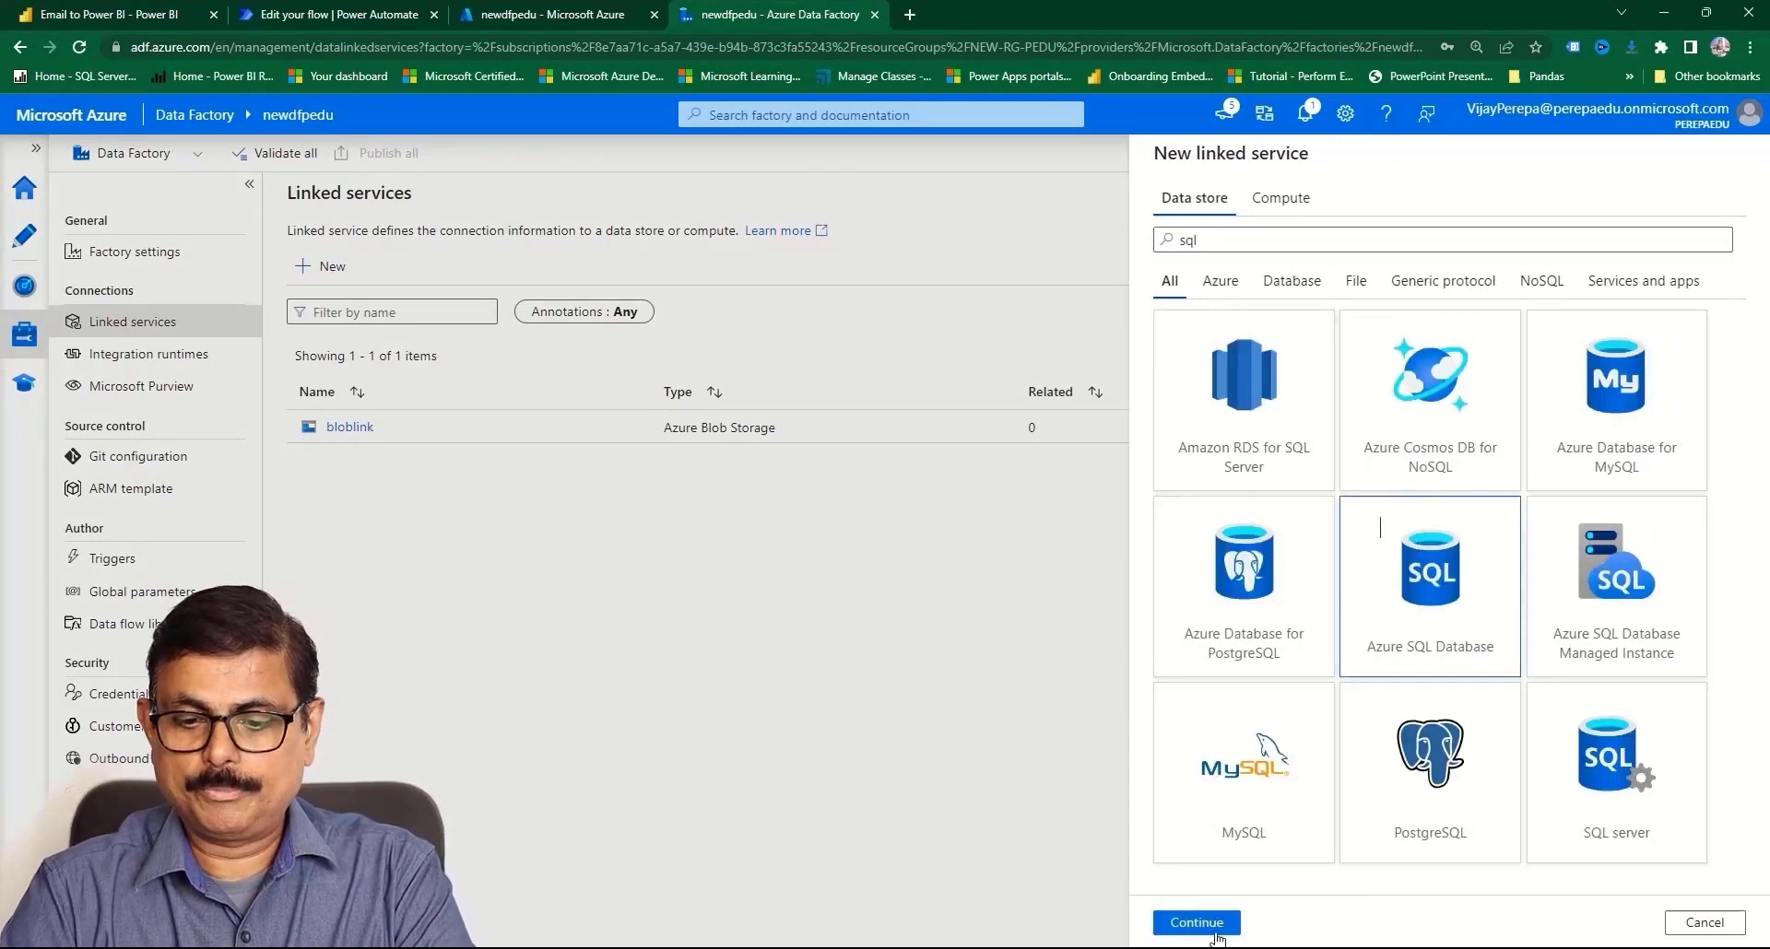
click(1197, 922)
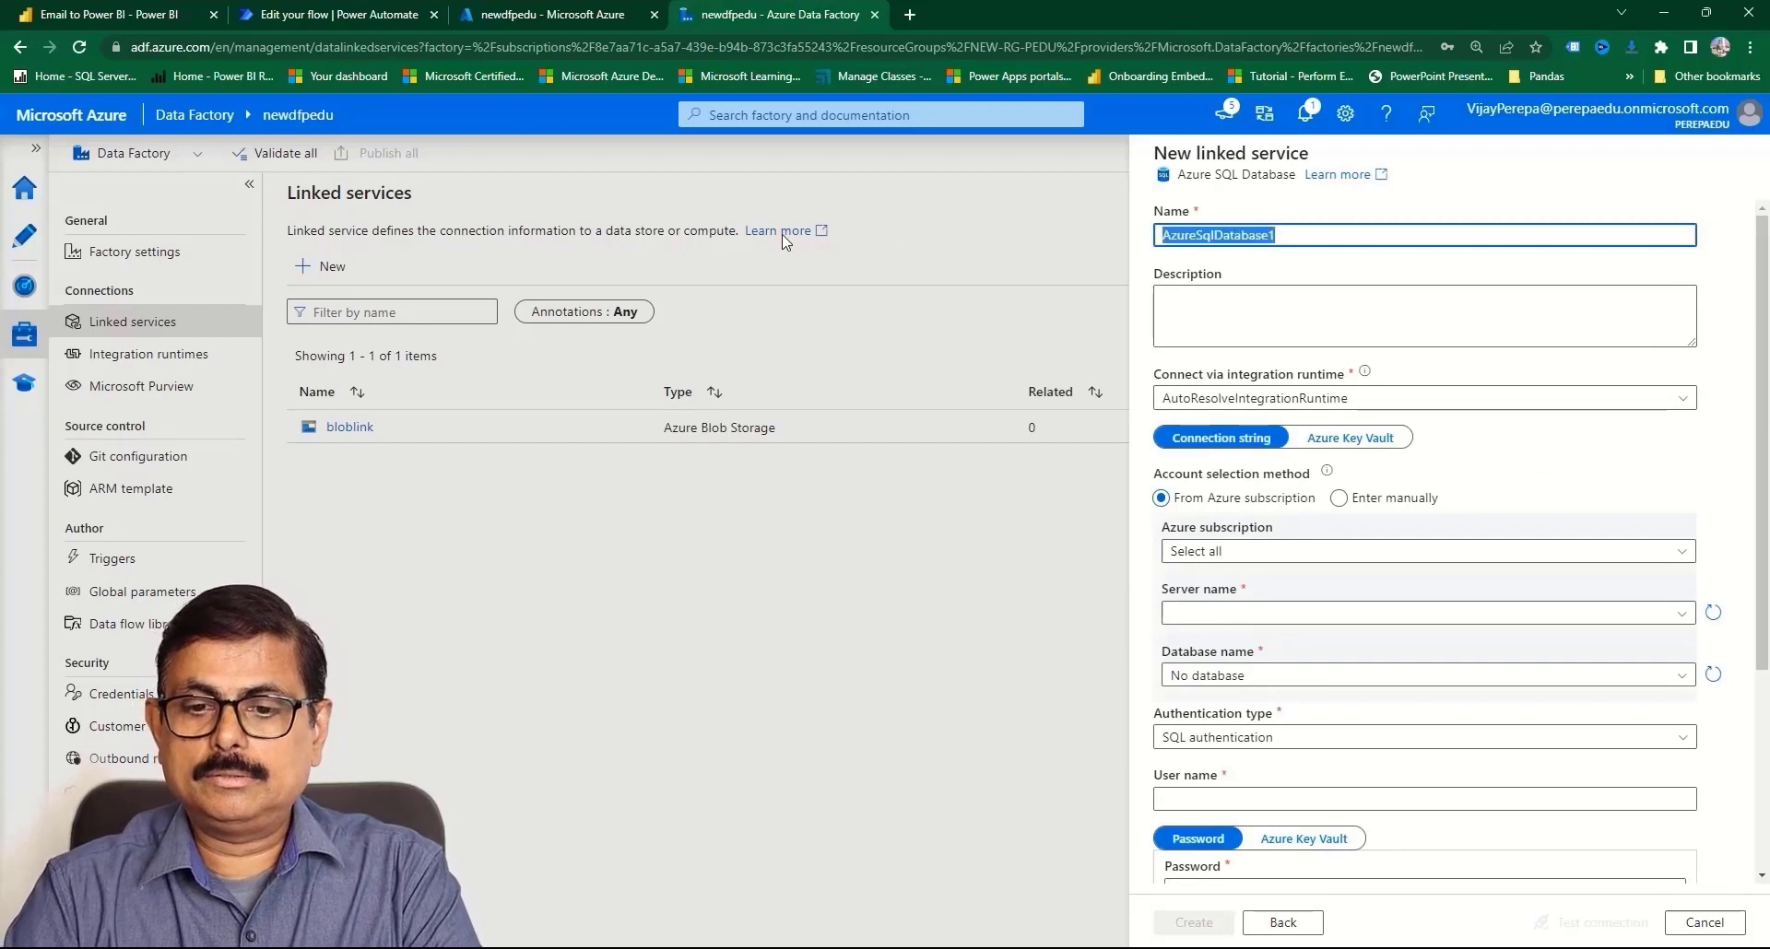
text(sql)
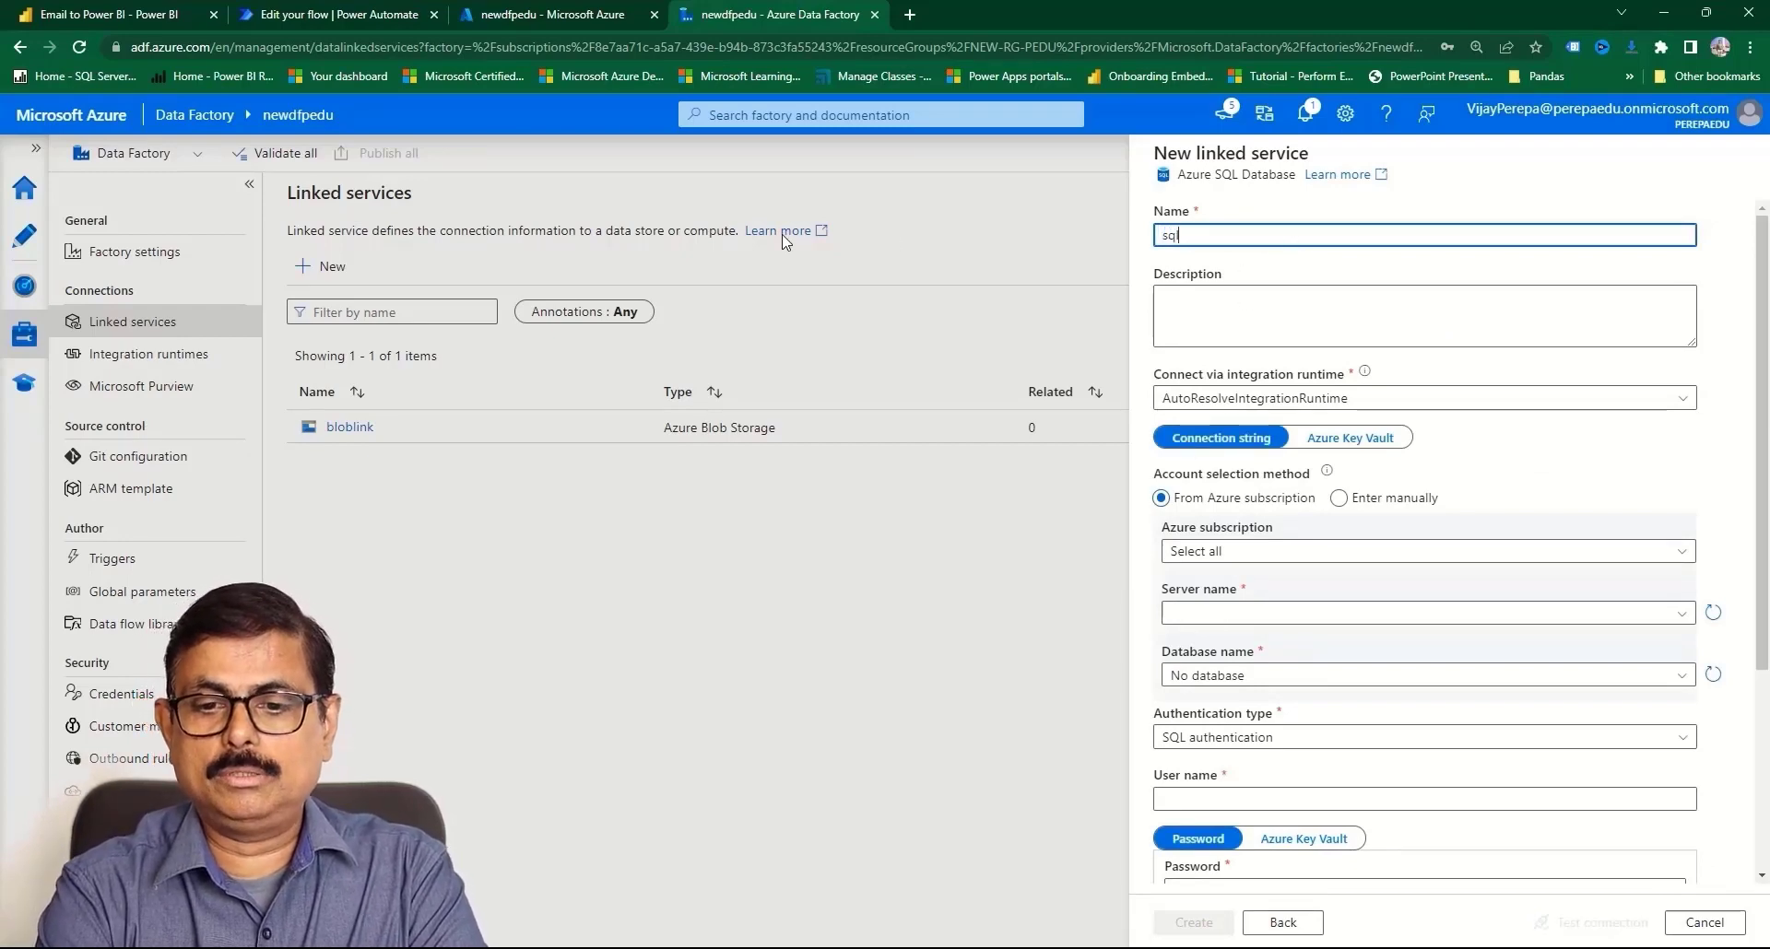
text(link)
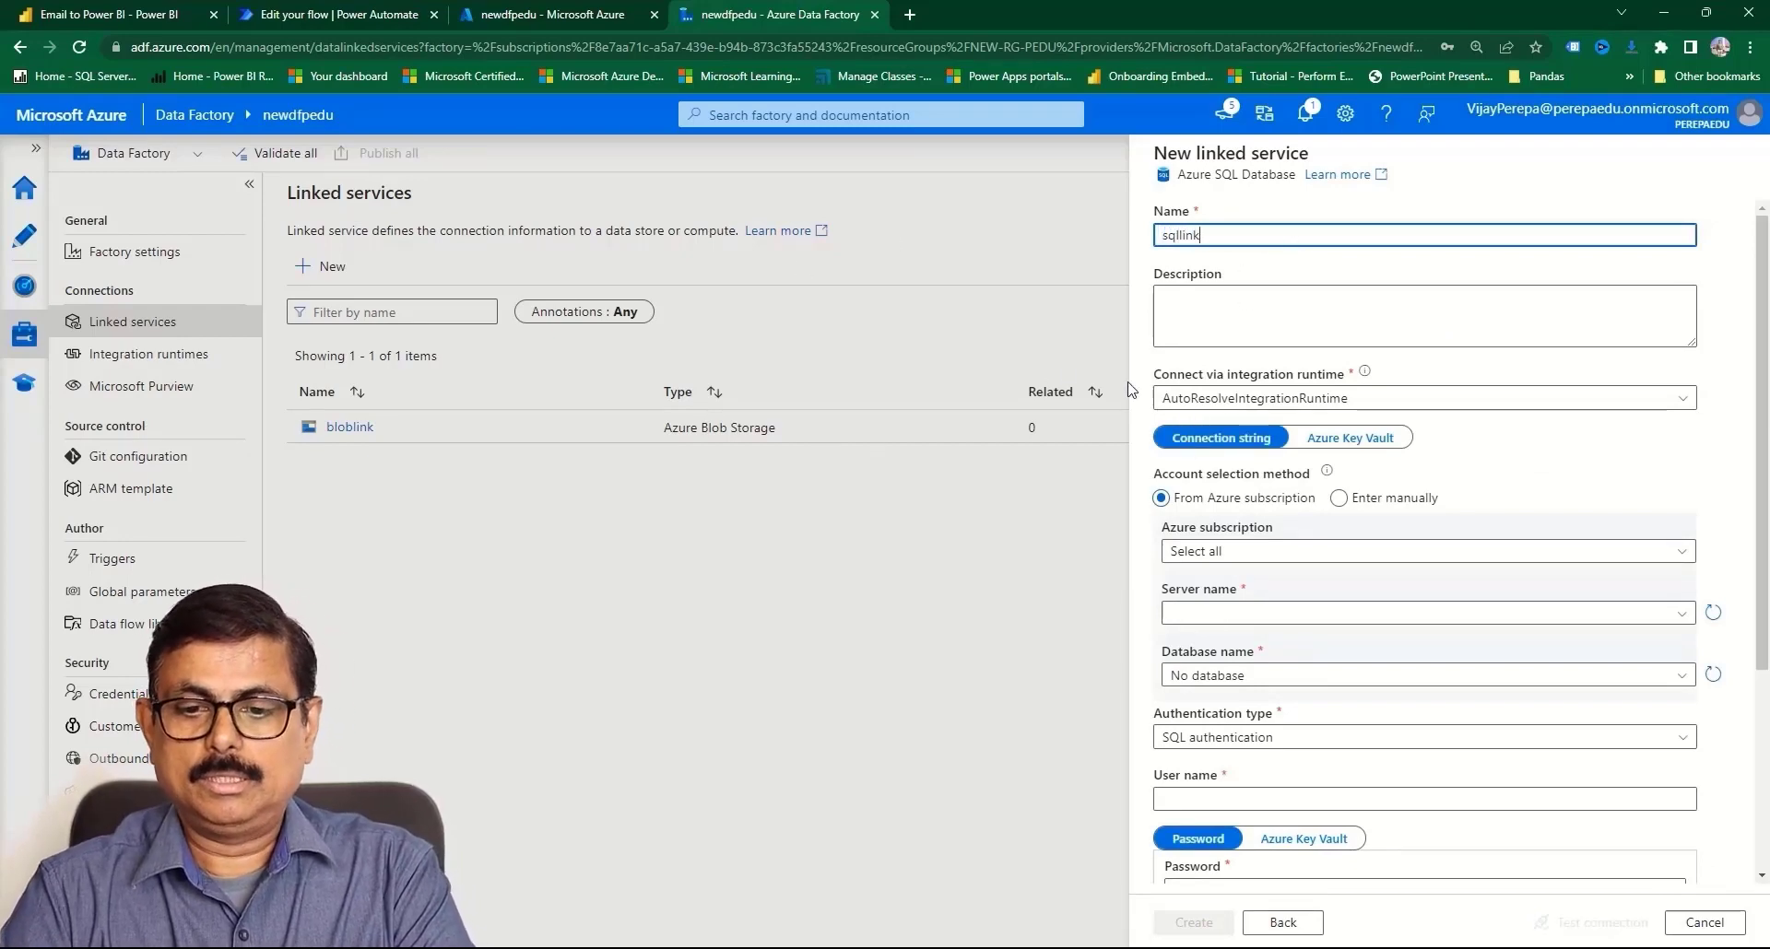
- Select the MSDN Platforms Subscription, server newpeduserver and database newpedudata for sqllink
click(1263, 552)
click(1251, 612)
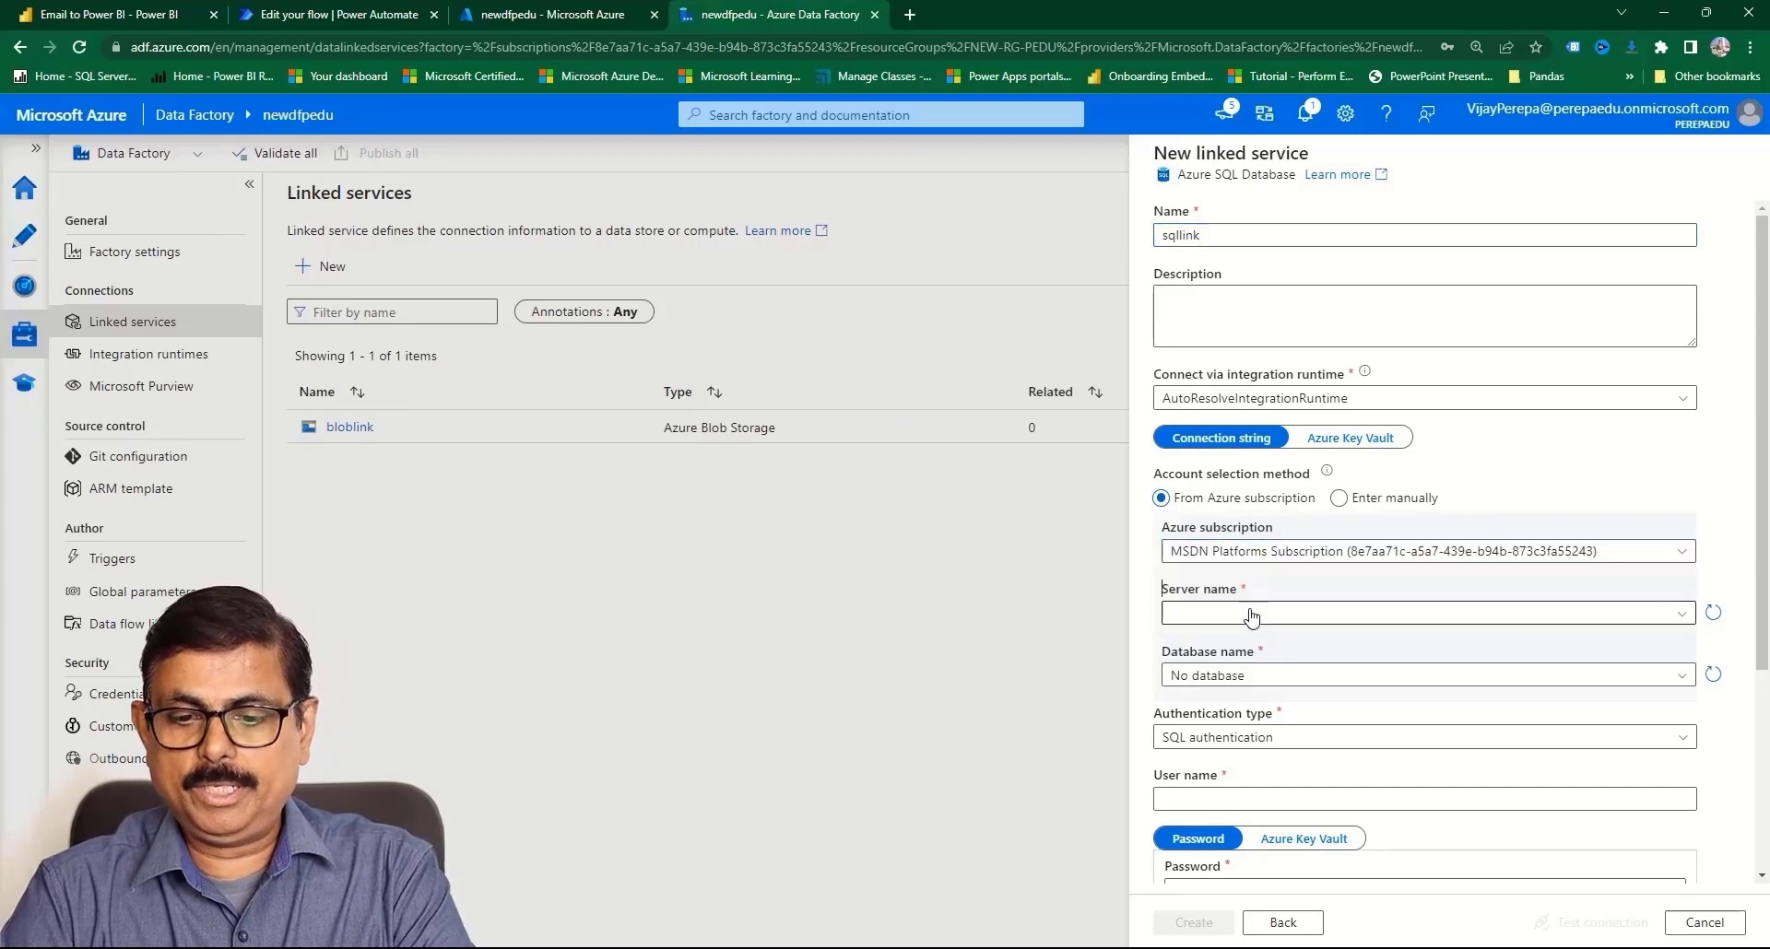
click(1251, 616)
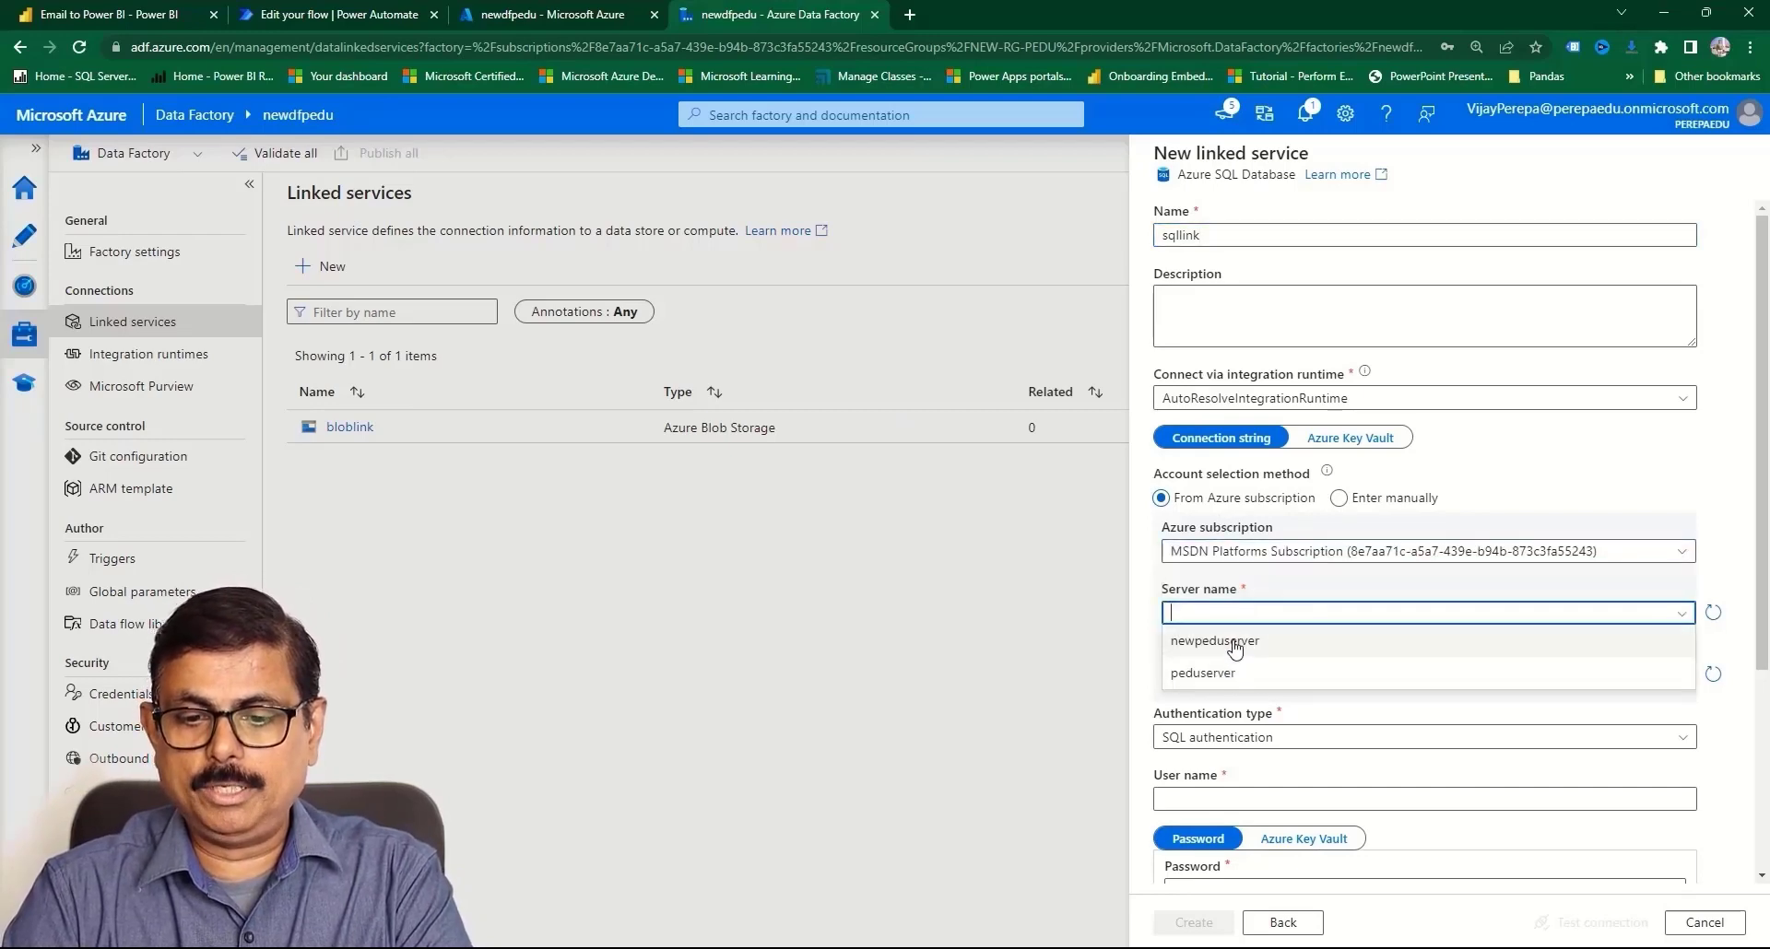
click(1237, 640)
click(1226, 675)
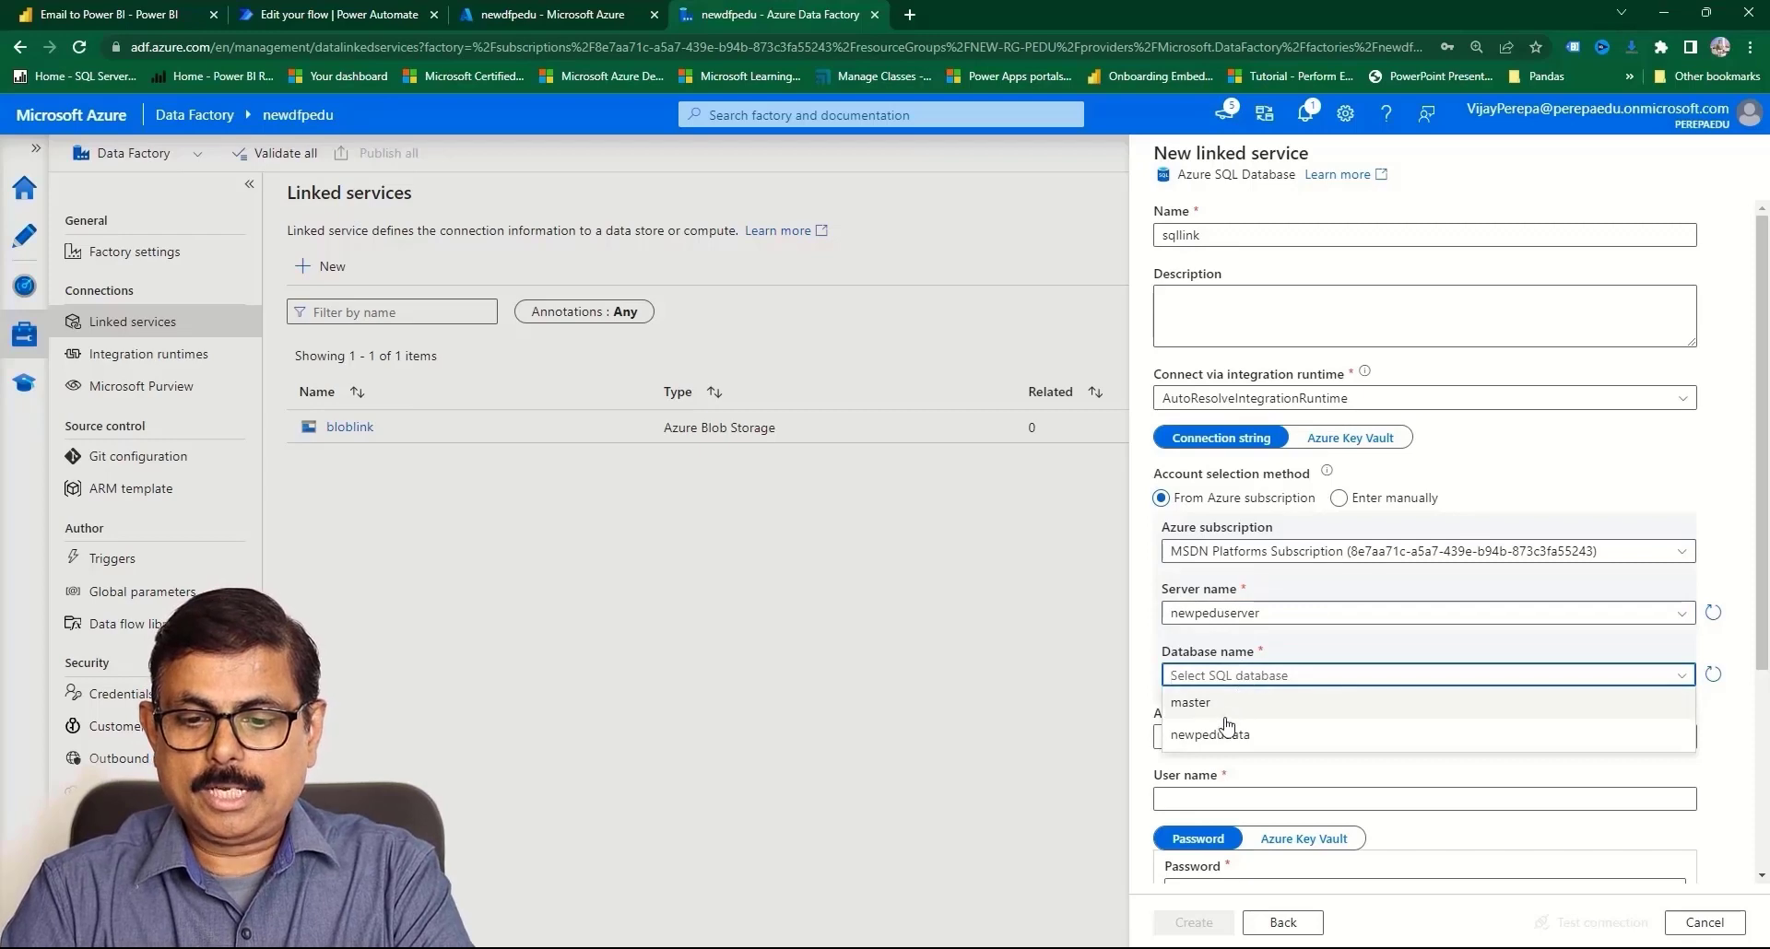
click(1219, 735)
scroll(1284, 743, down, 2)
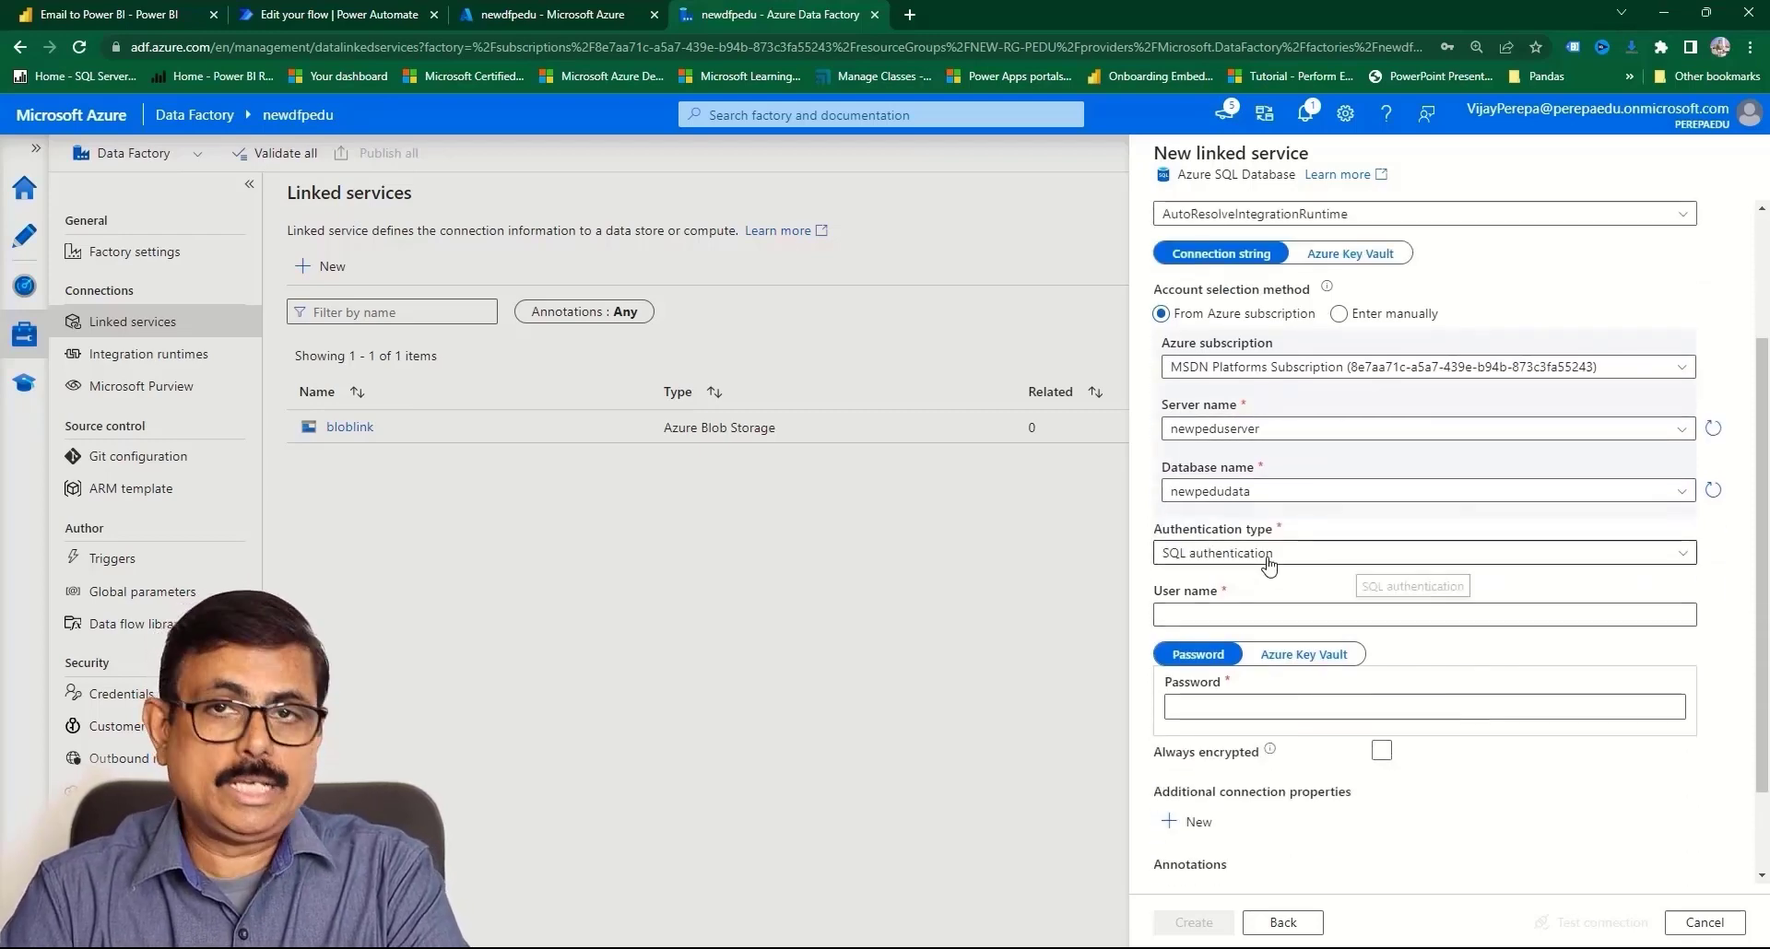
- Enter the SQL login user name and password, test the connection, and create sqllink
click(1191, 615)
text(peduserver)
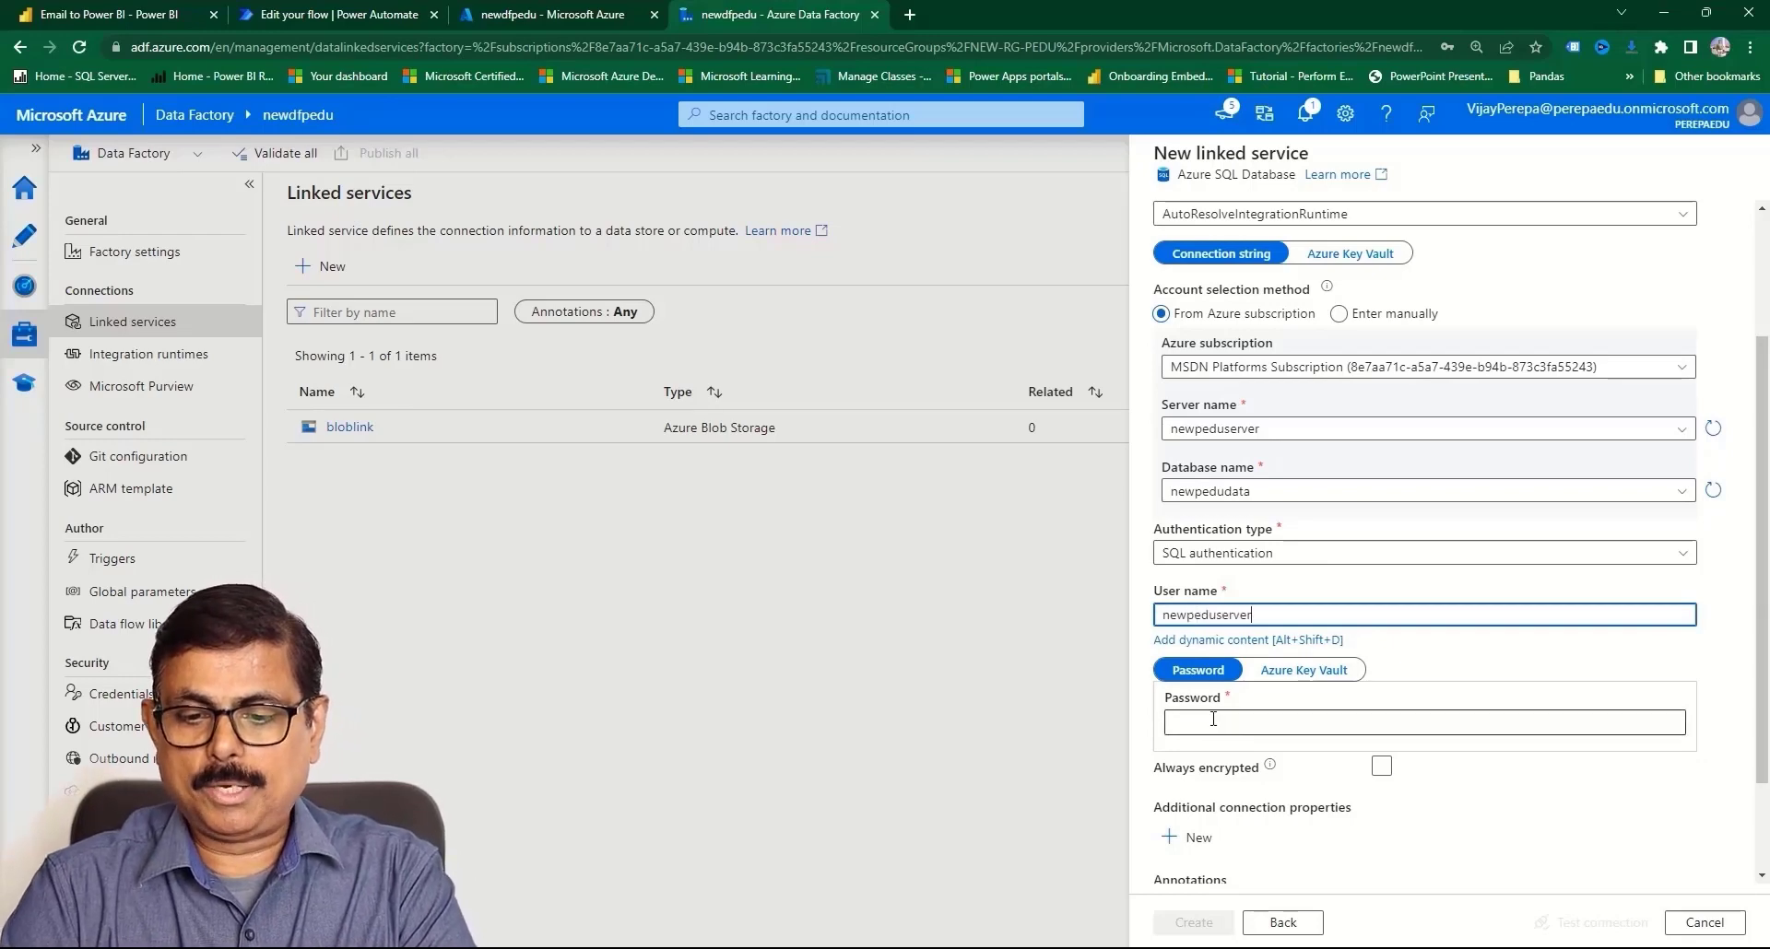
click(1213, 721)
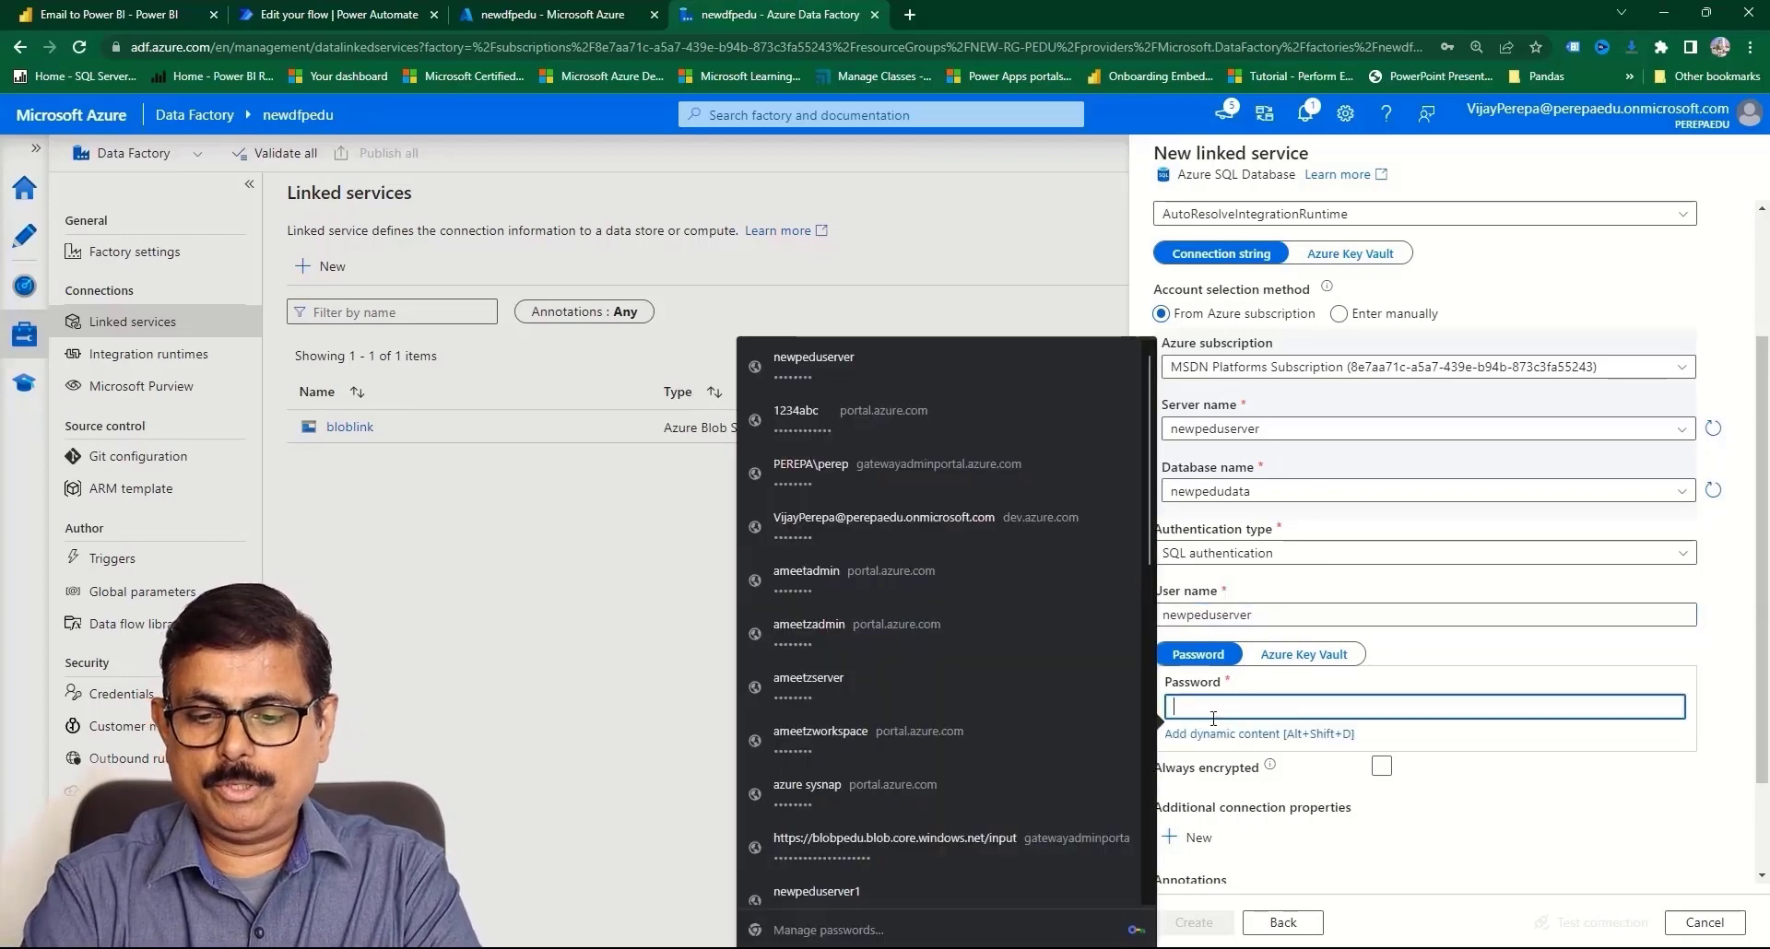
text(••••••••)
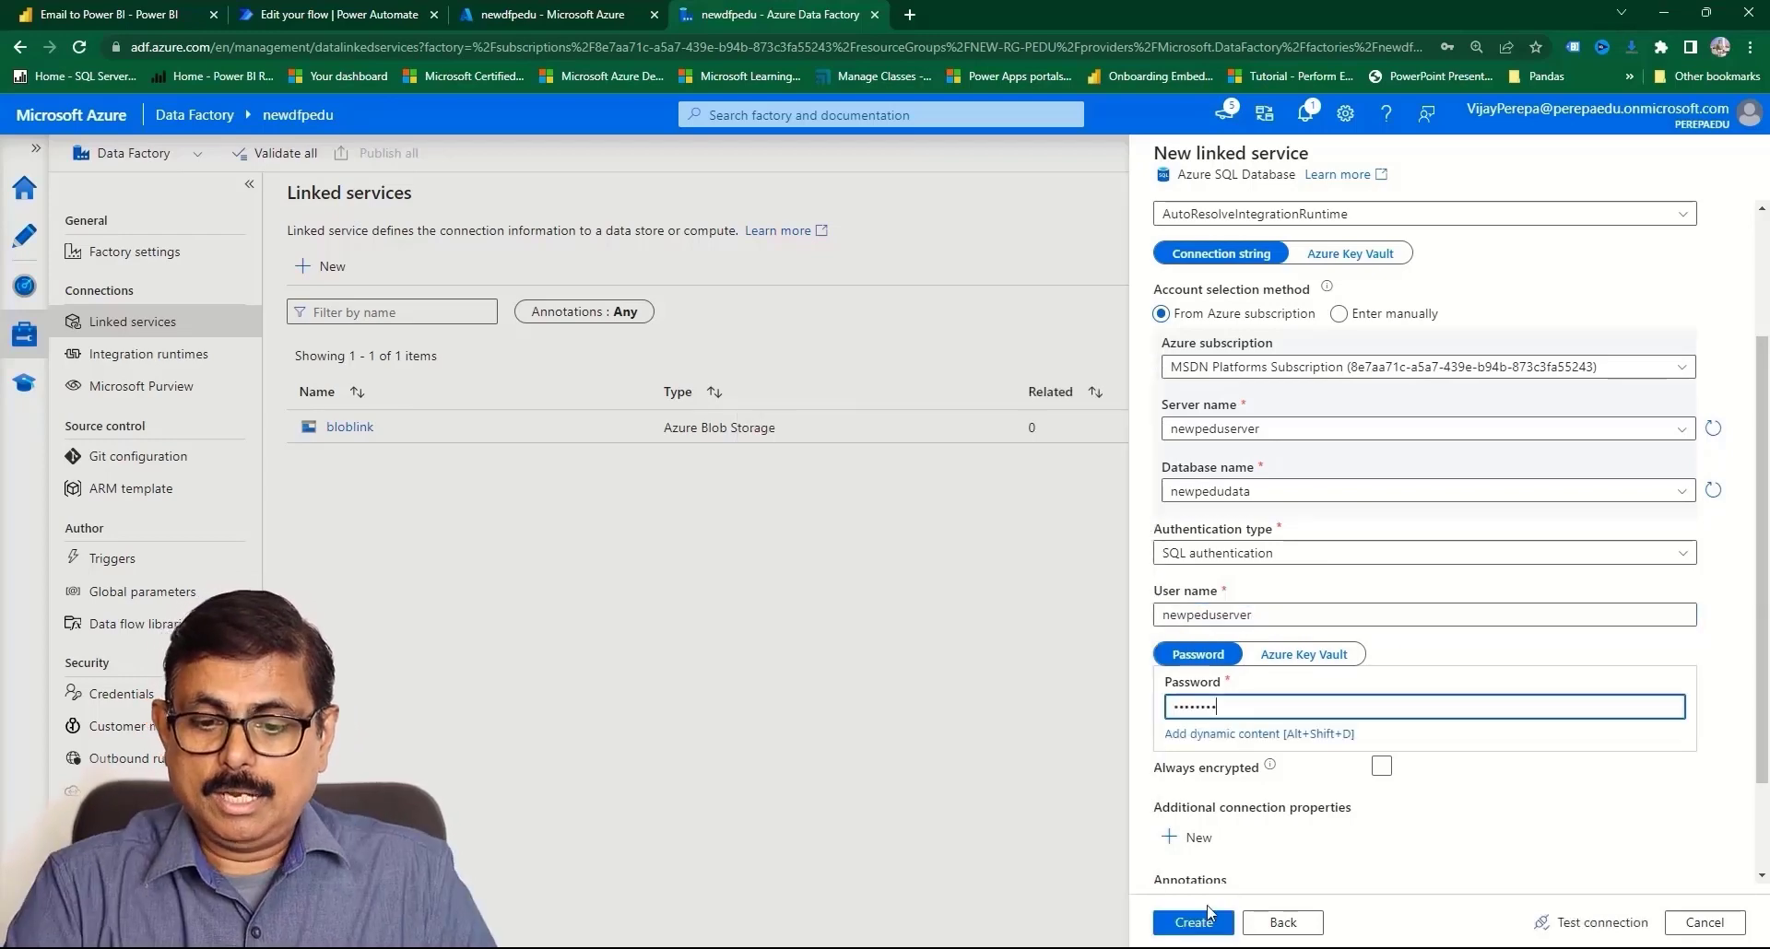
click(1602, 924)
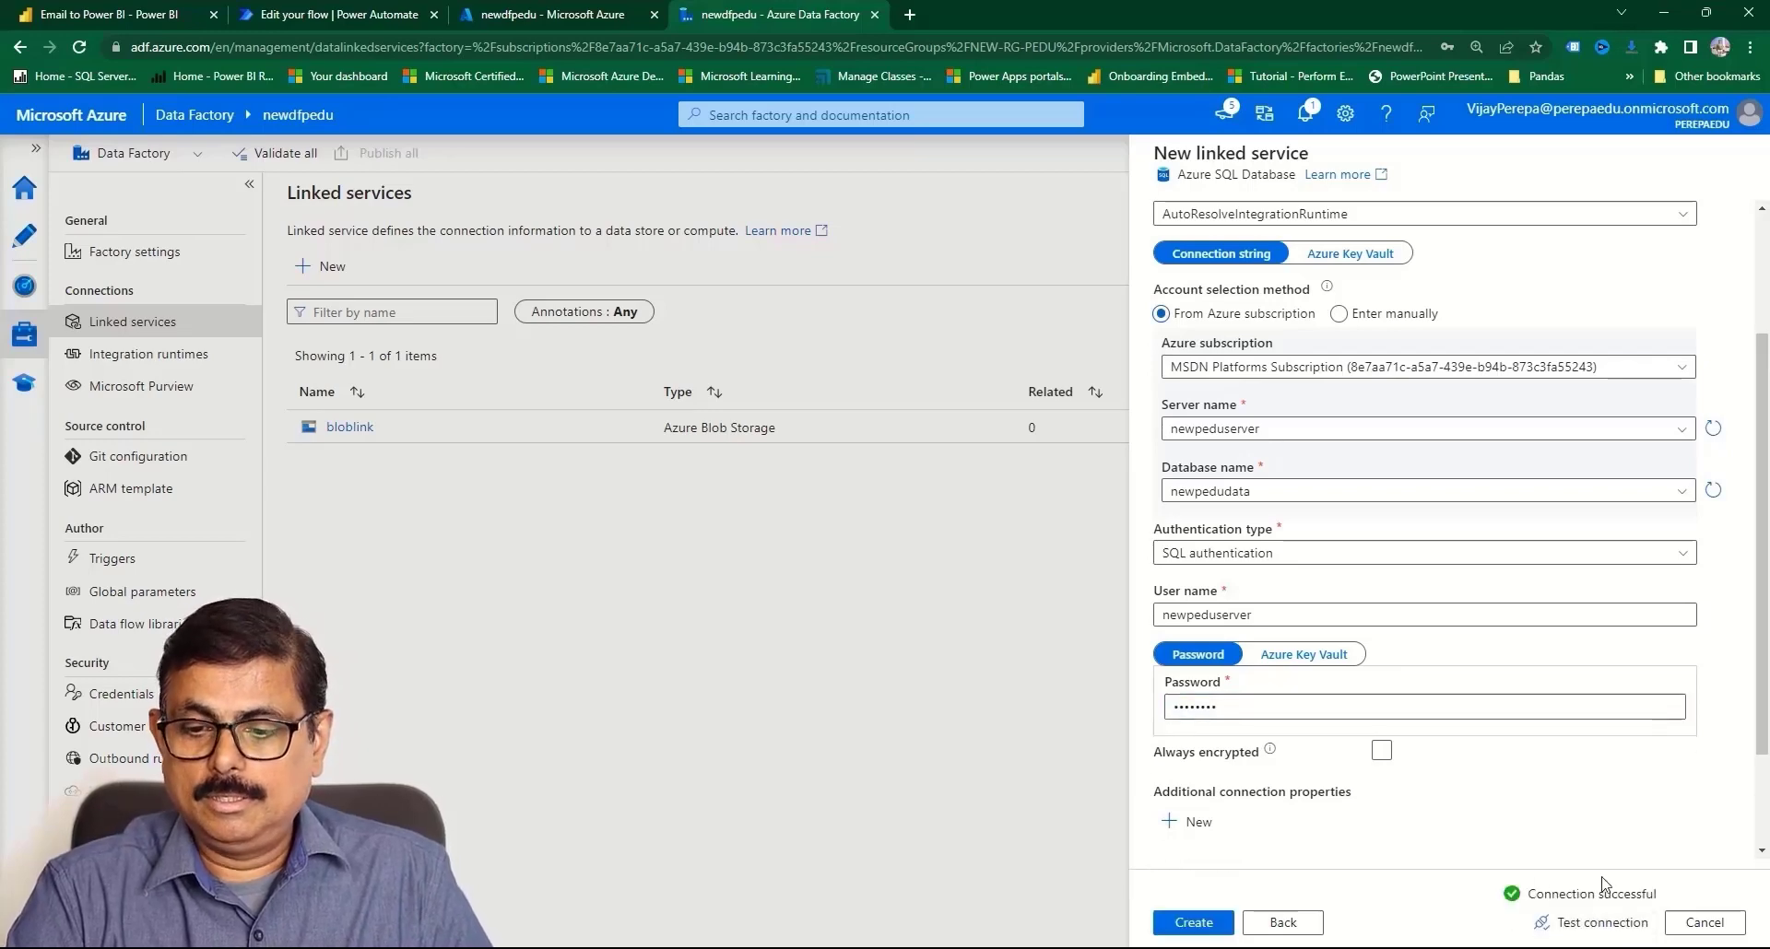
click(1192, 923)
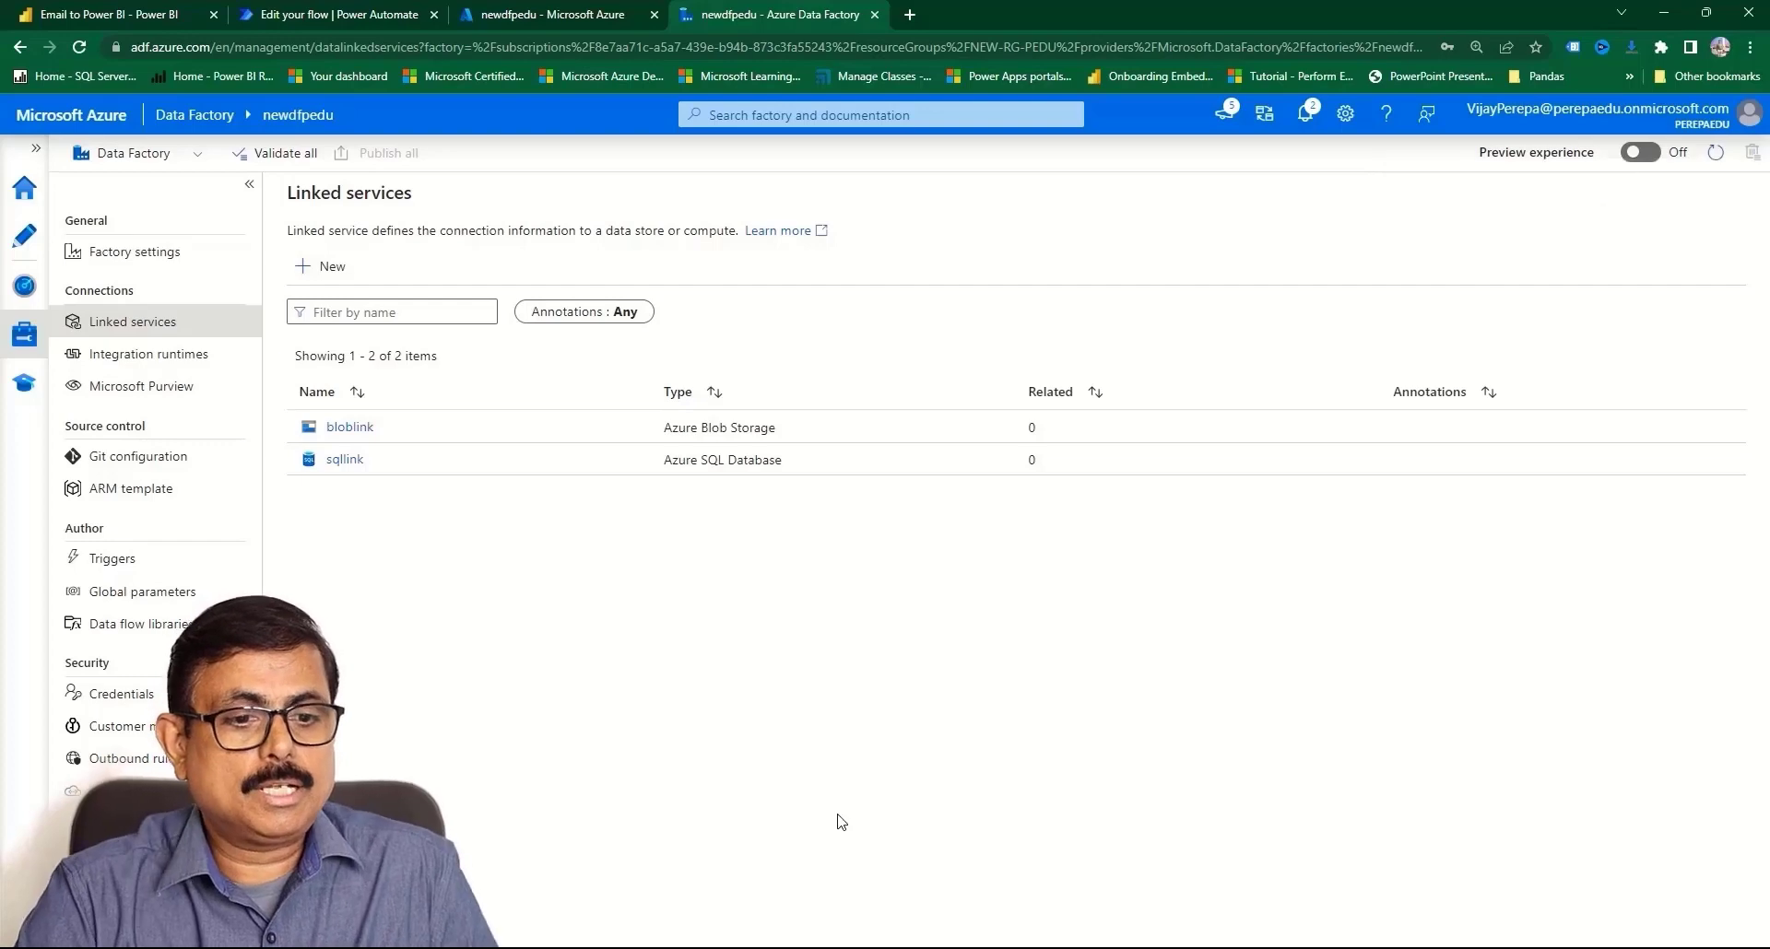
- Start a new dataset in Author using the Azure Blob Storage data store
click(20, 249)
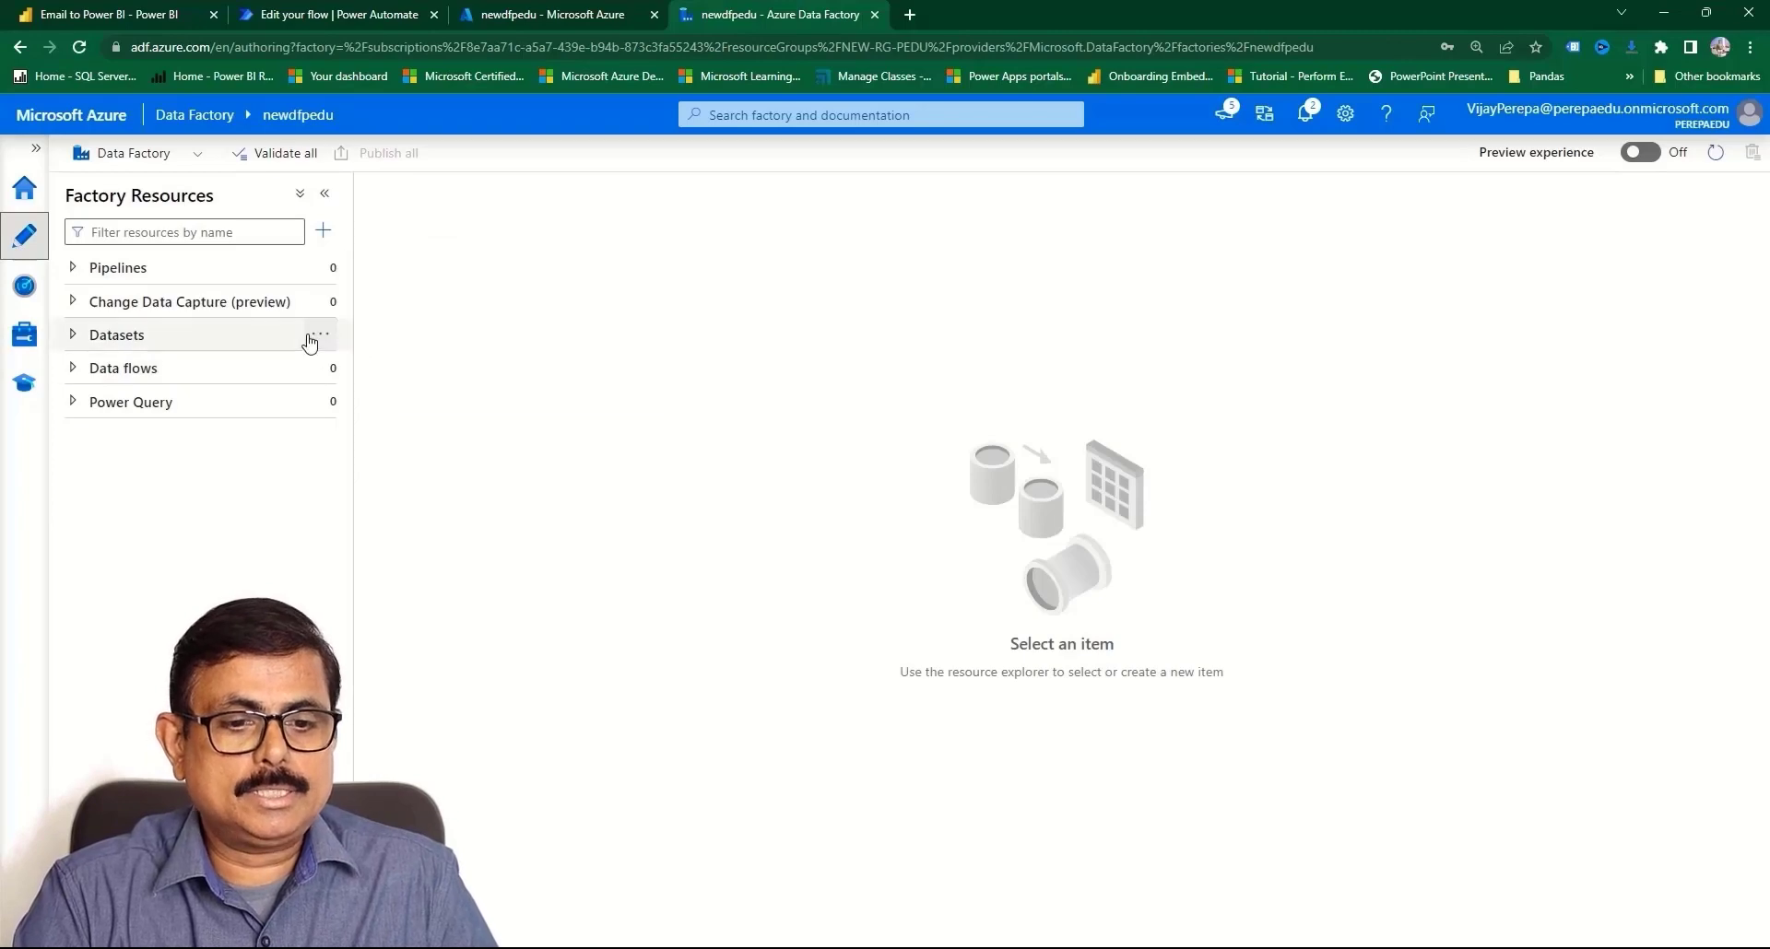
click(319, 335)
click(384, 368)
click(1276, 273)
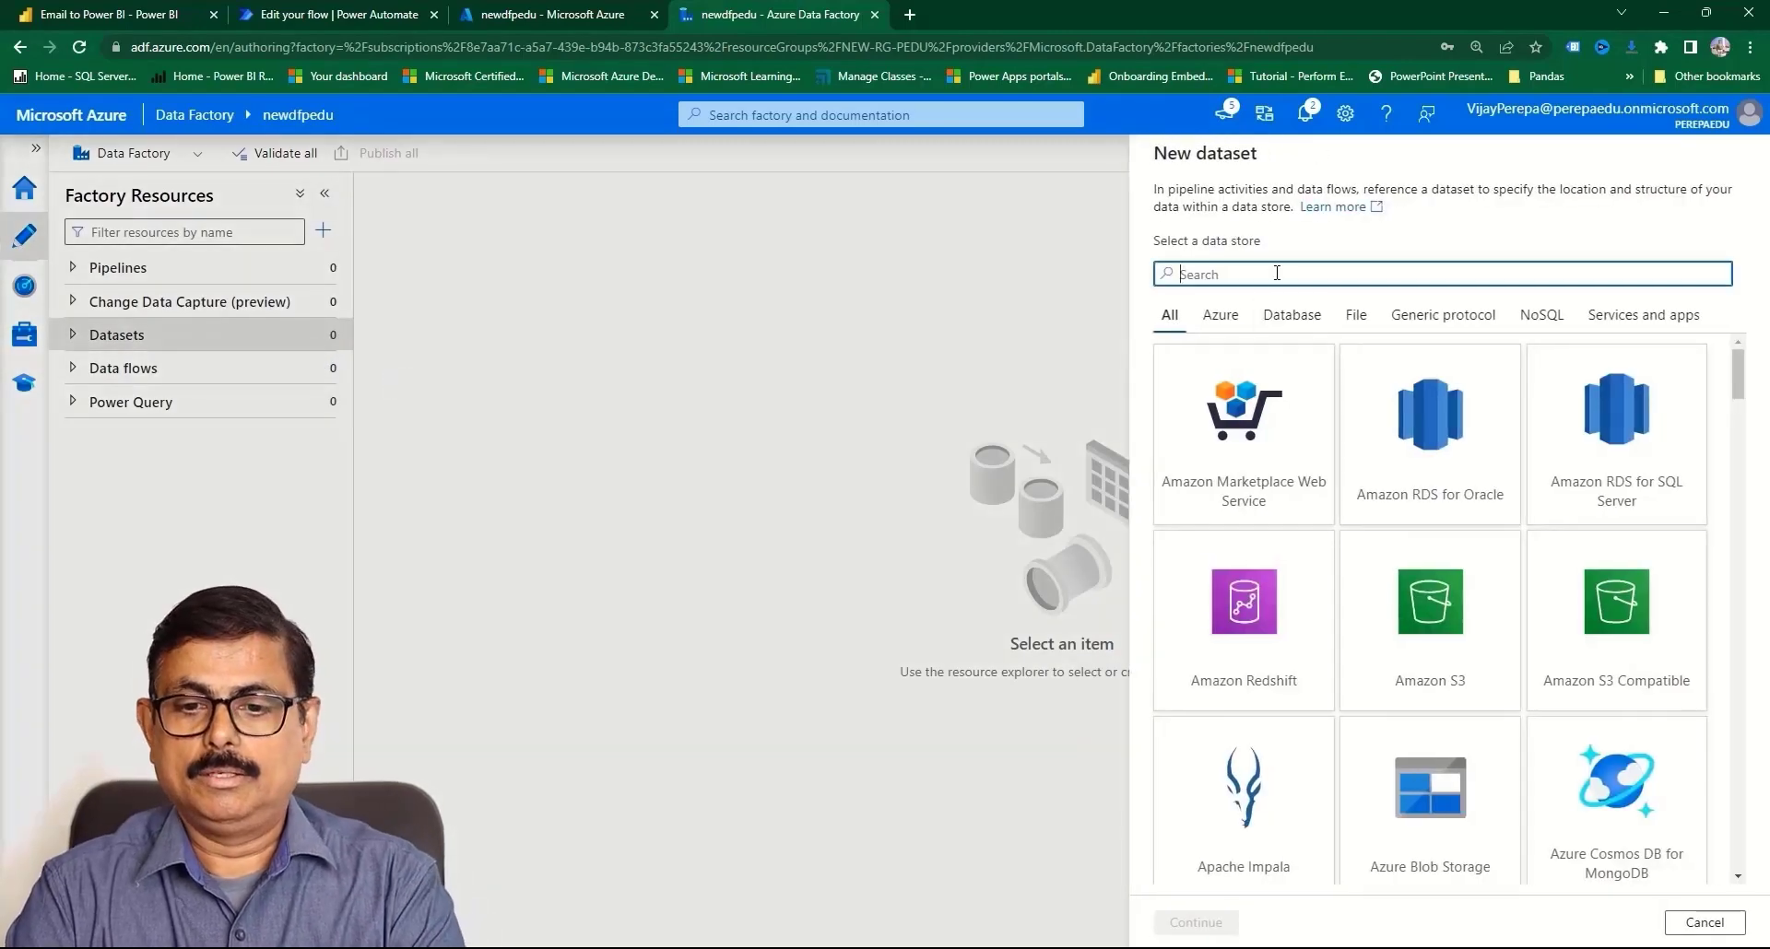
text(blbo)
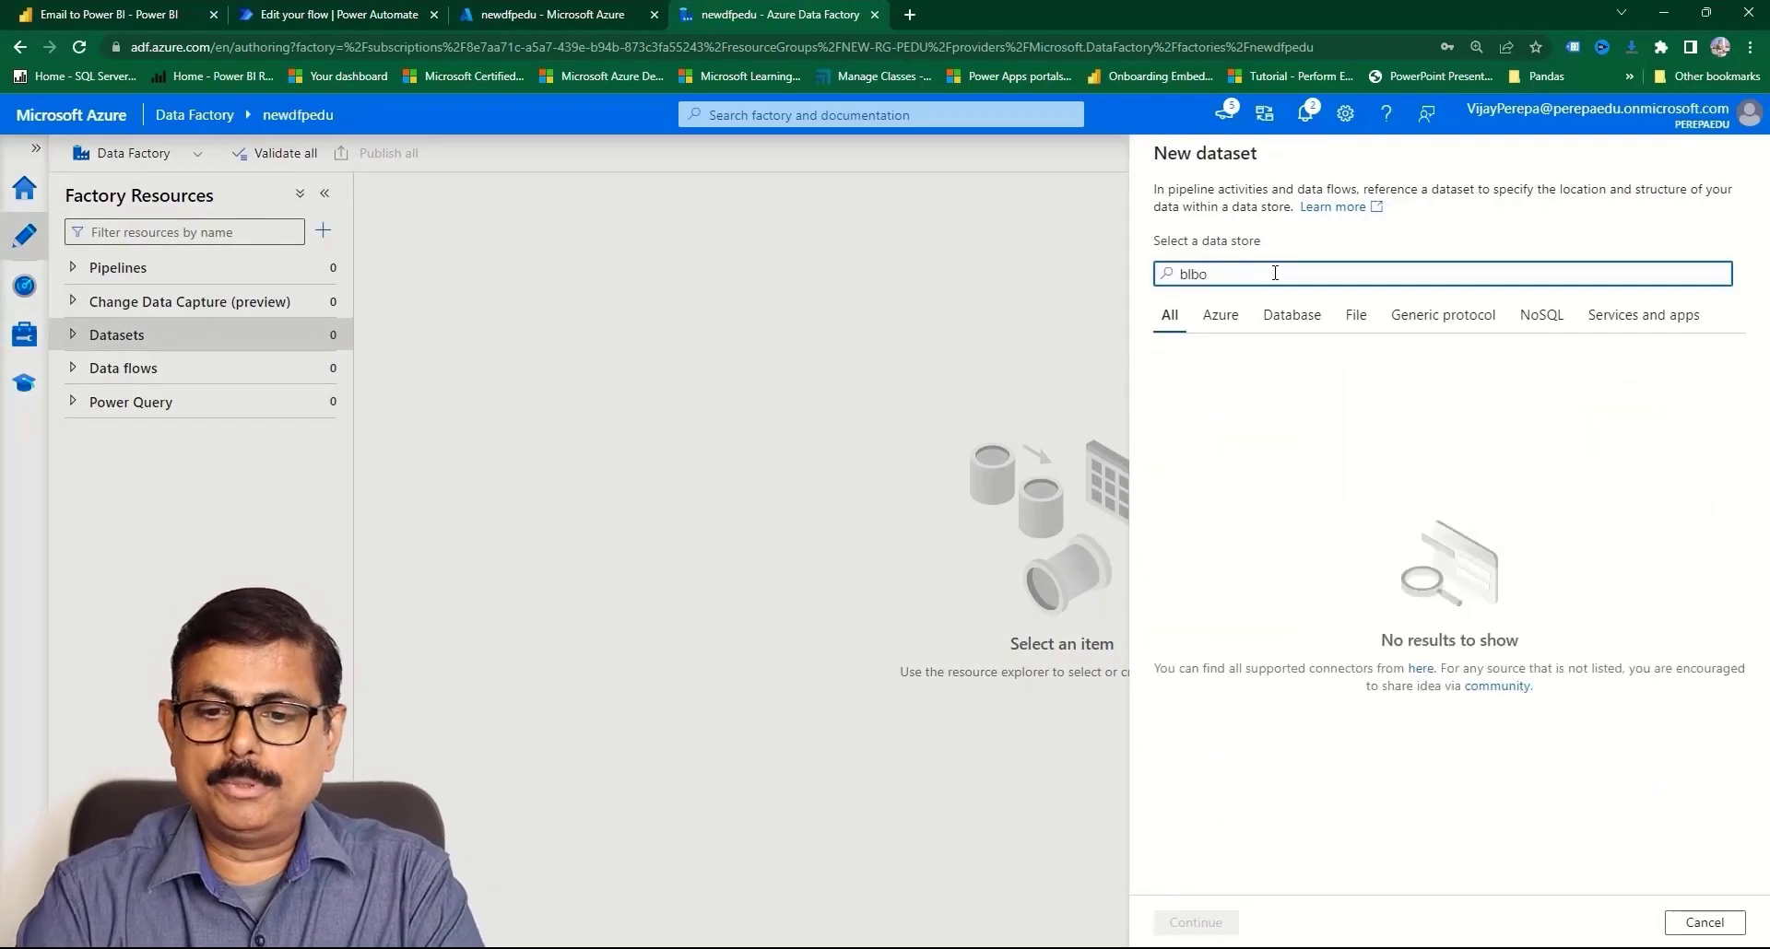
key(BackSpace)
key(BackSpace)
key(BackSpace)
text(lob)
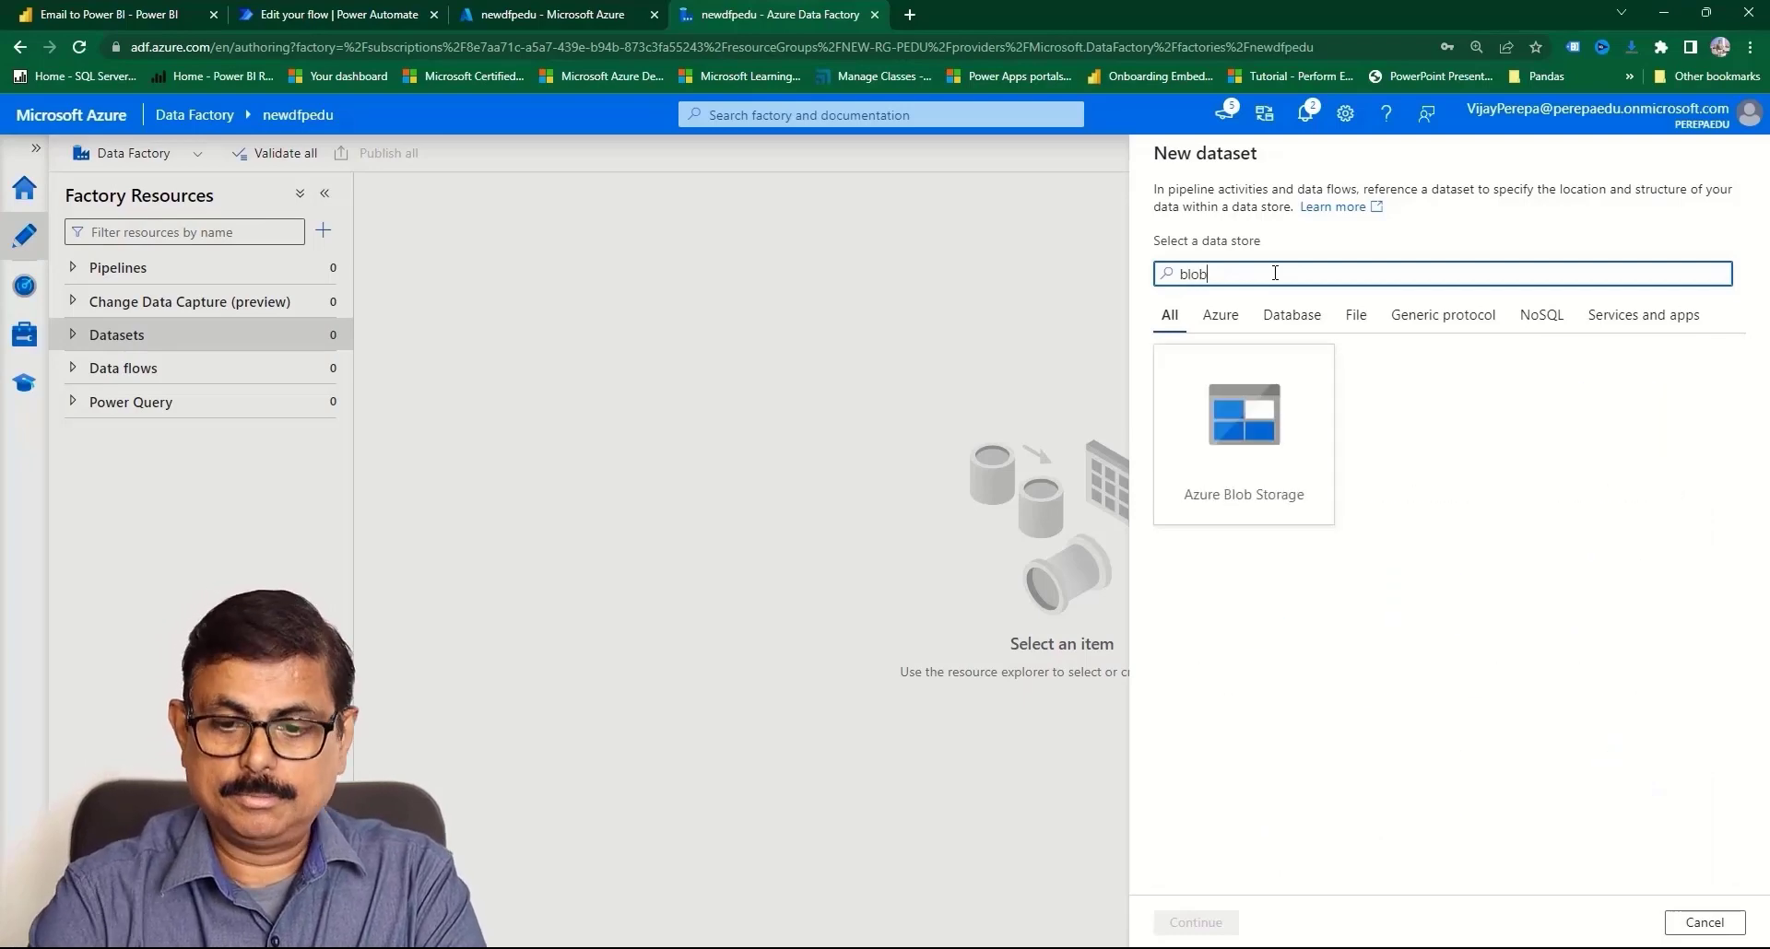
click(1286, 509)
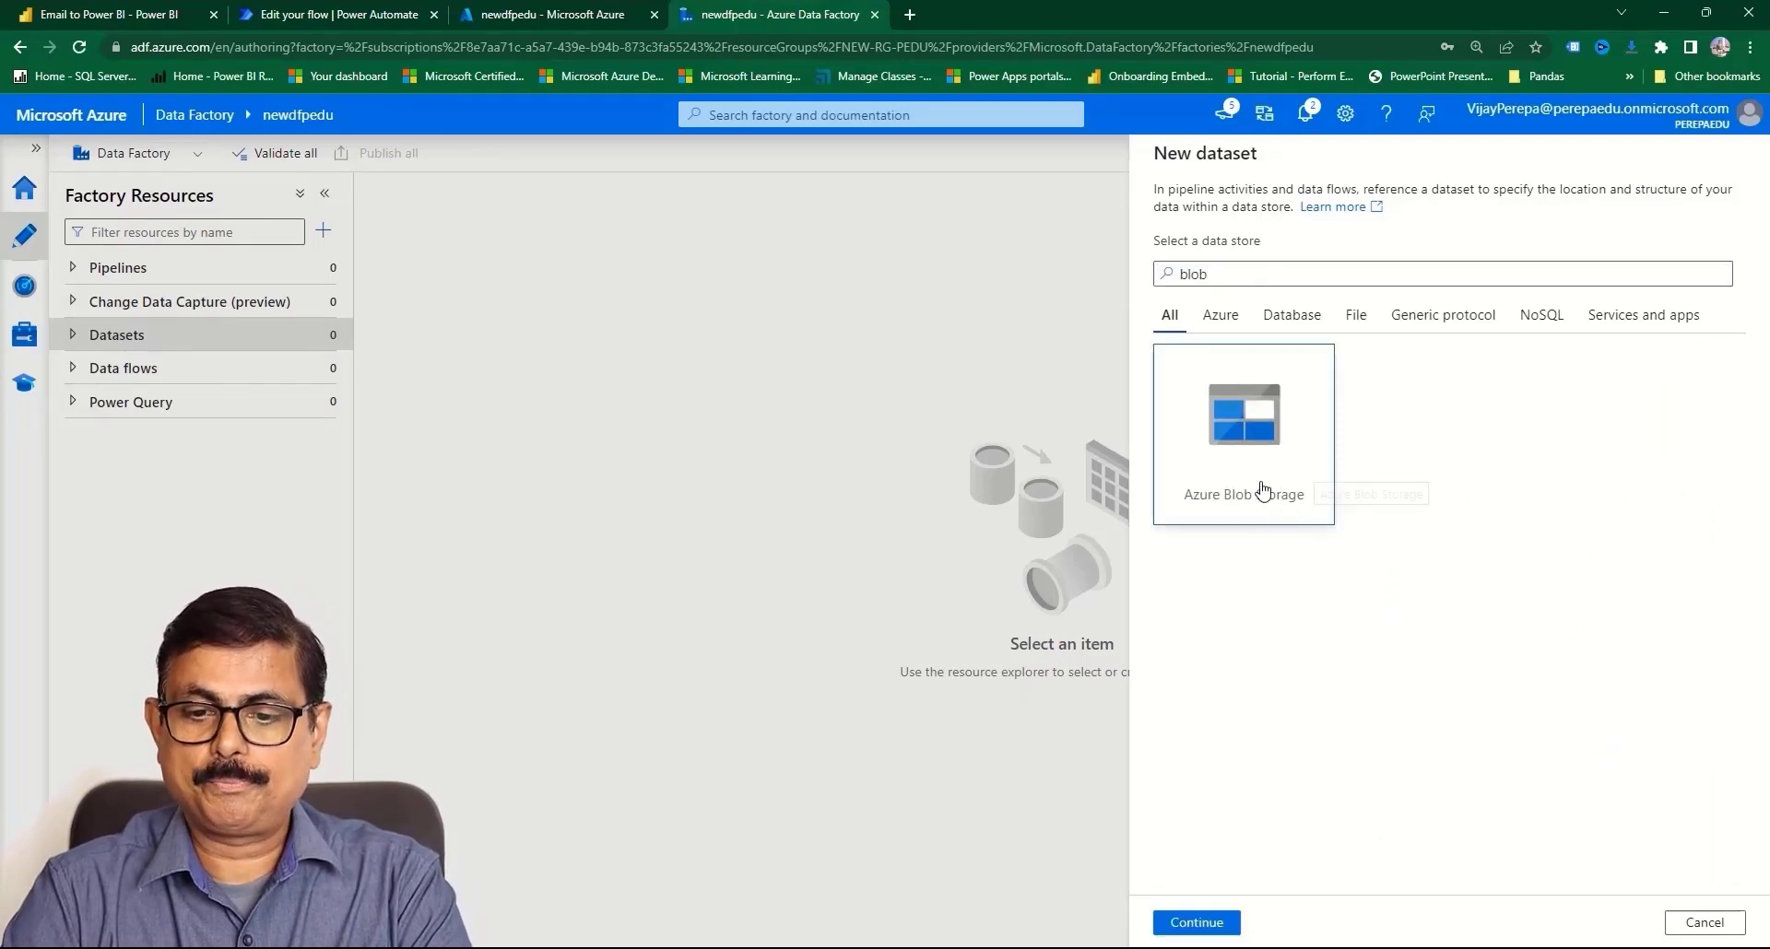
click(1199, 923)
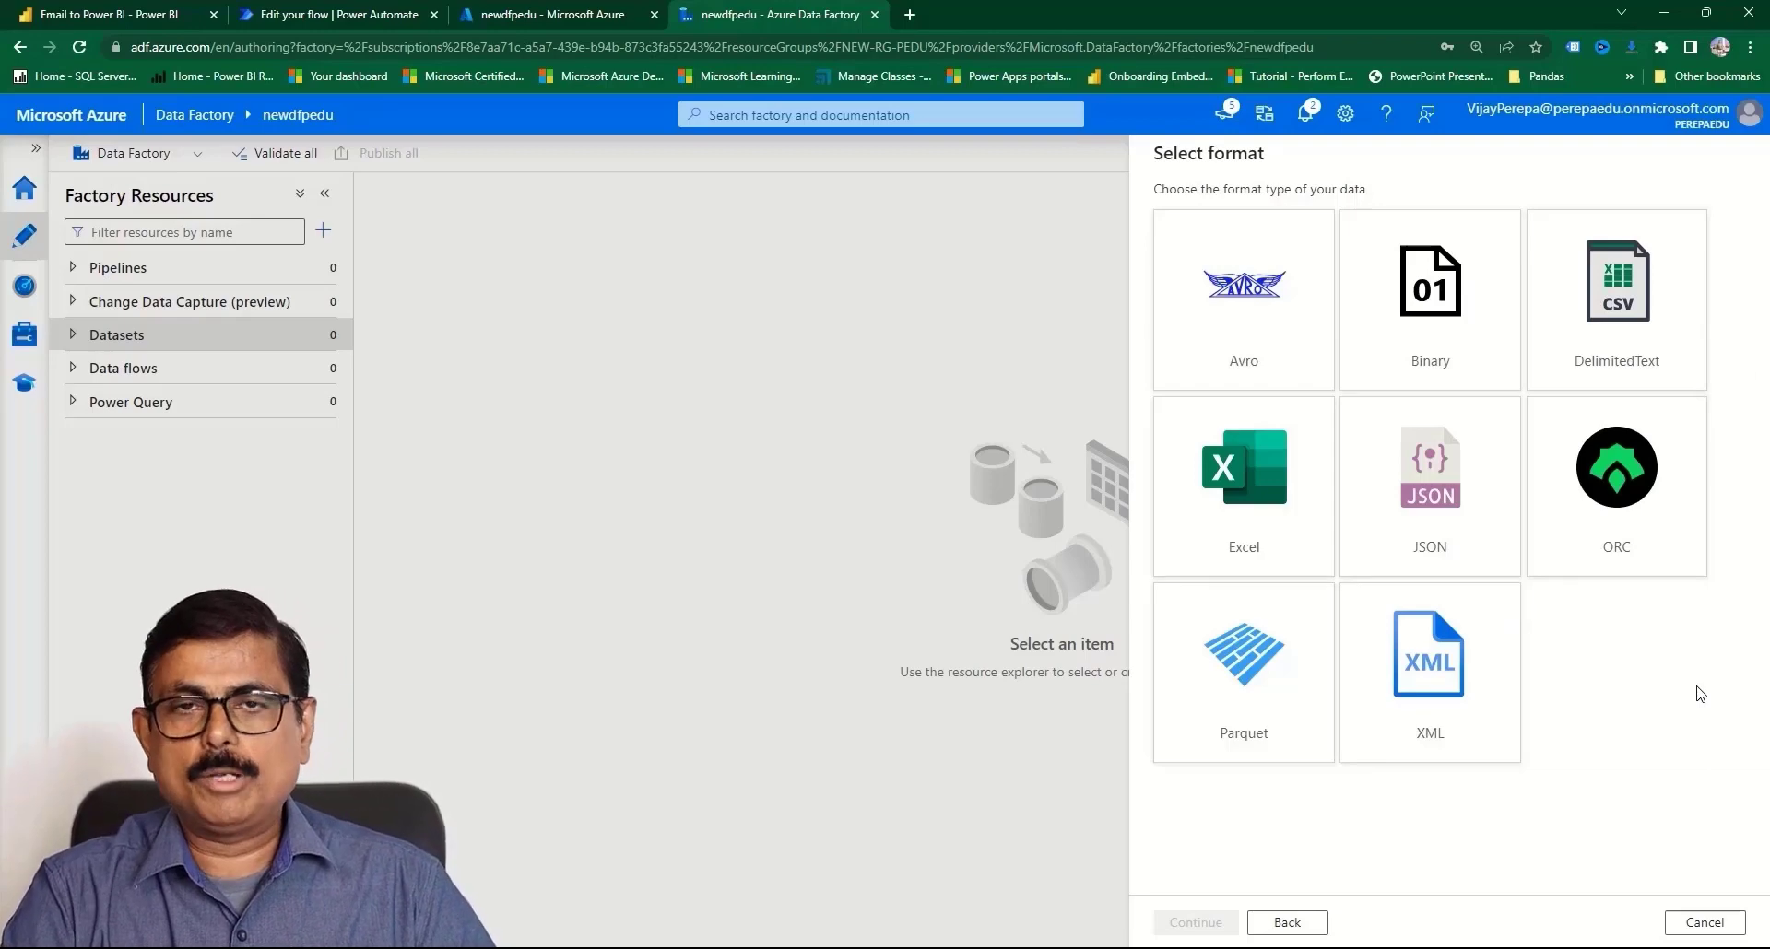
- Make it a DelimitedText dataset named BlobData on bloblink with file path input
click(1615, 343)
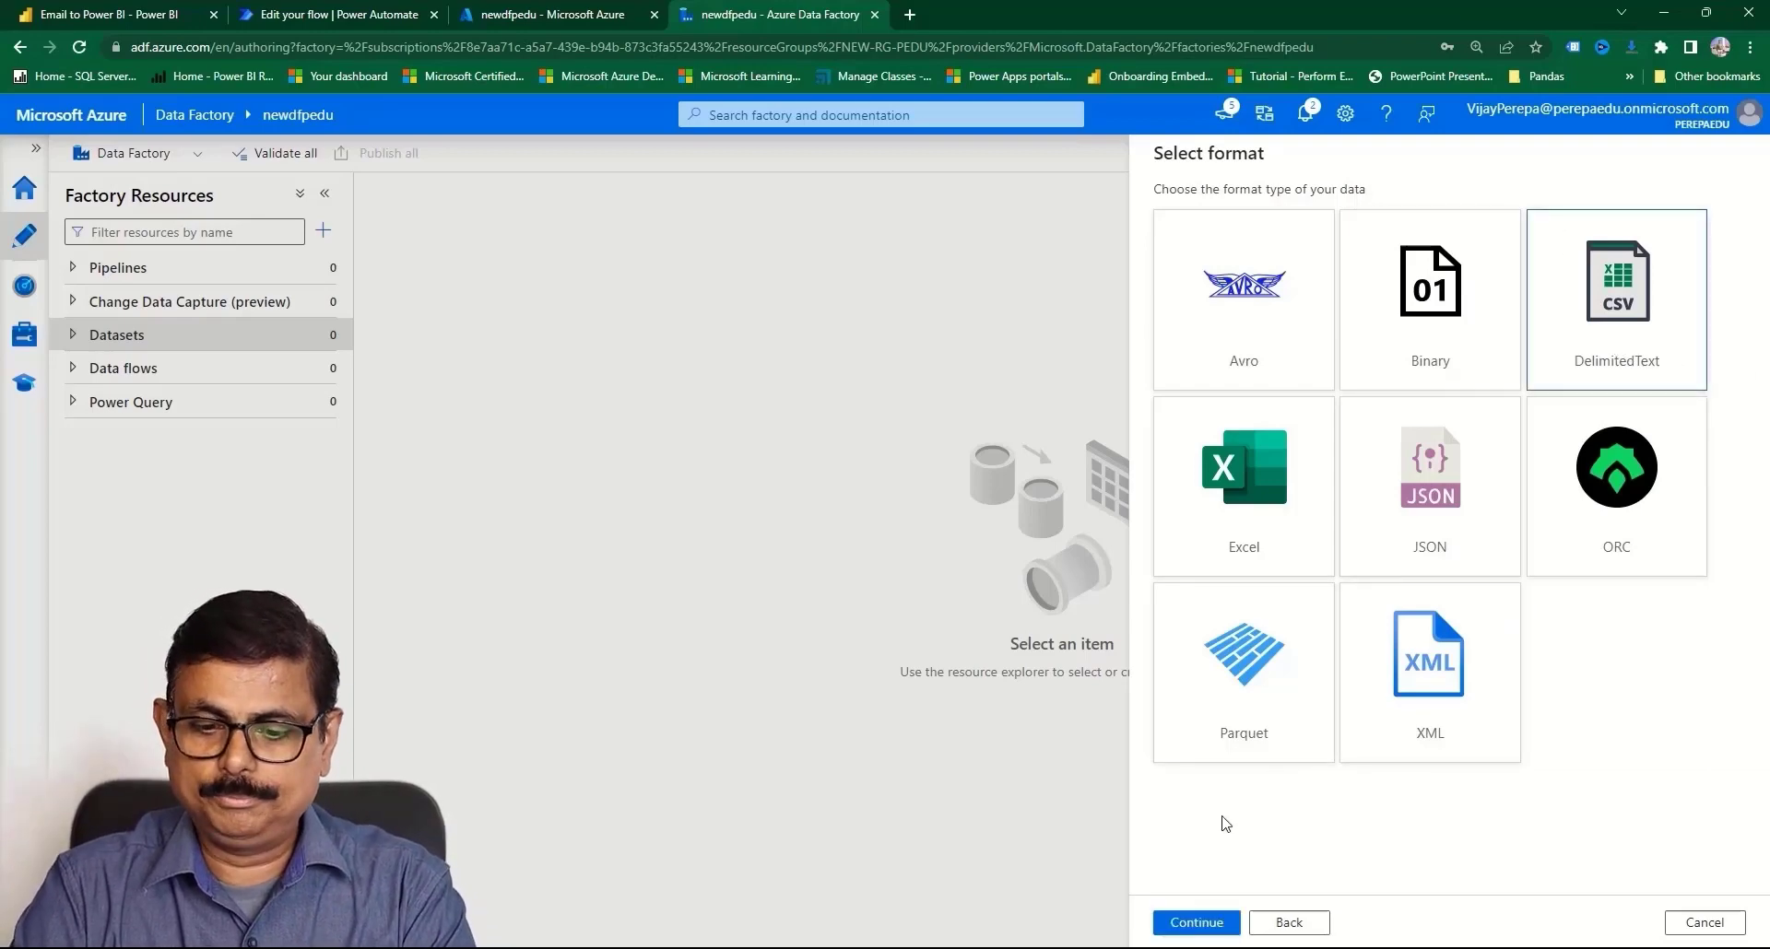
click(1196, 923)
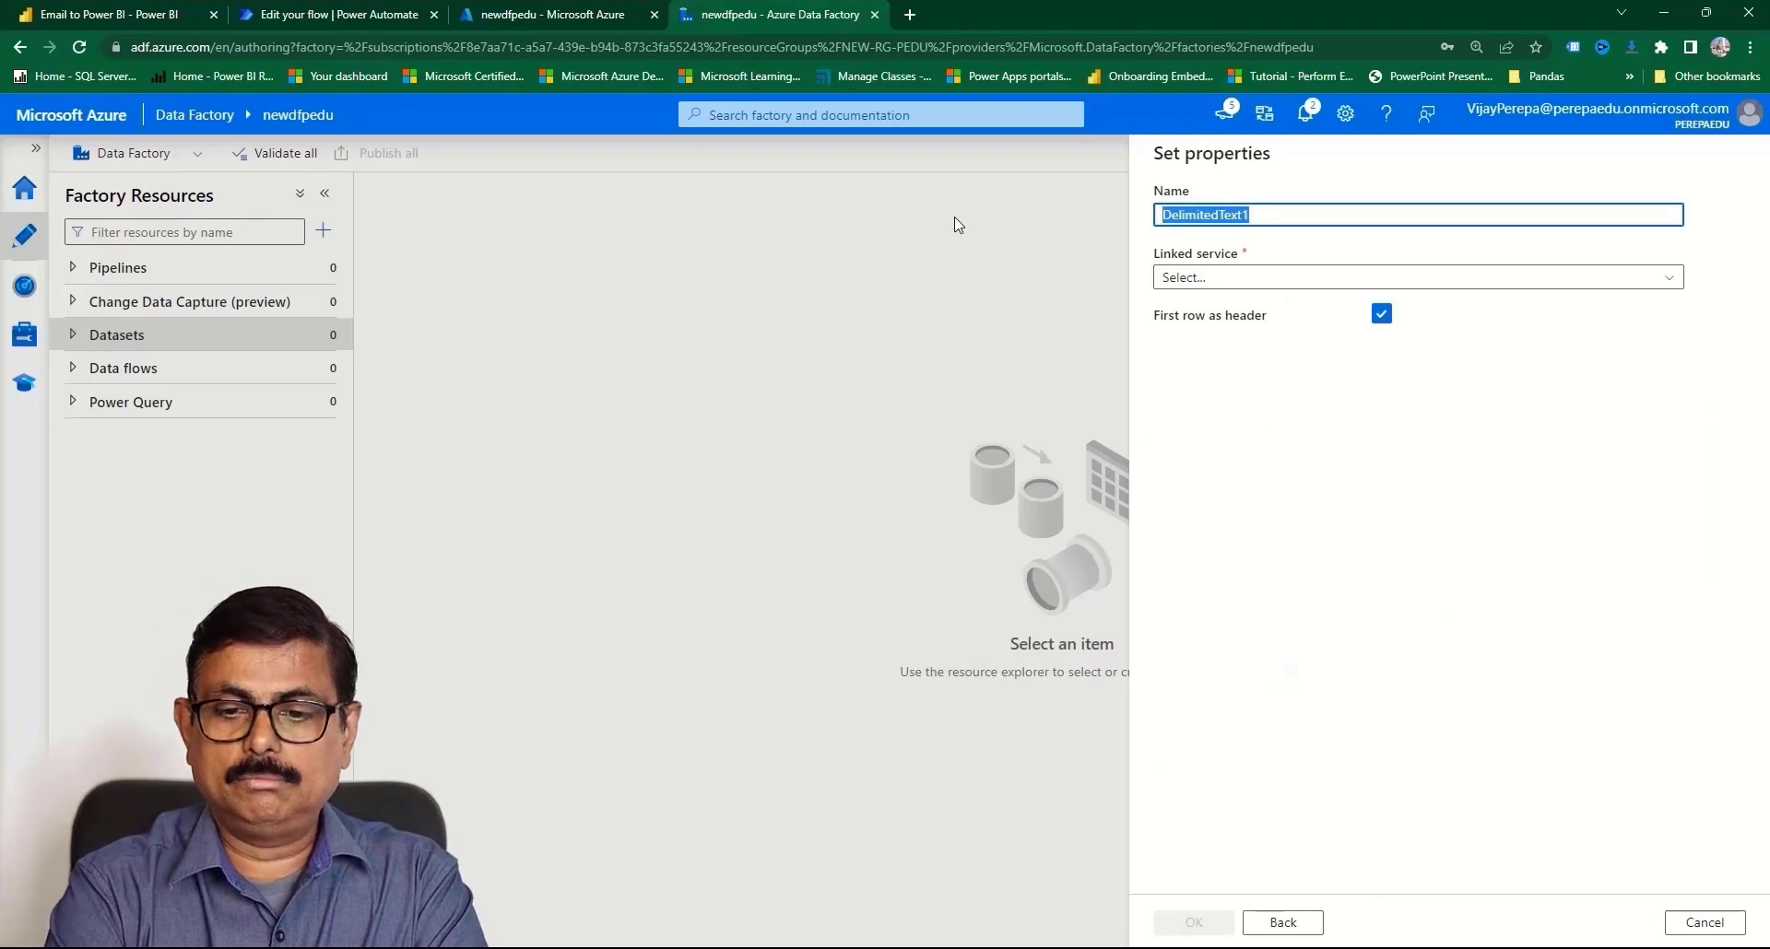
text(BlobDa)
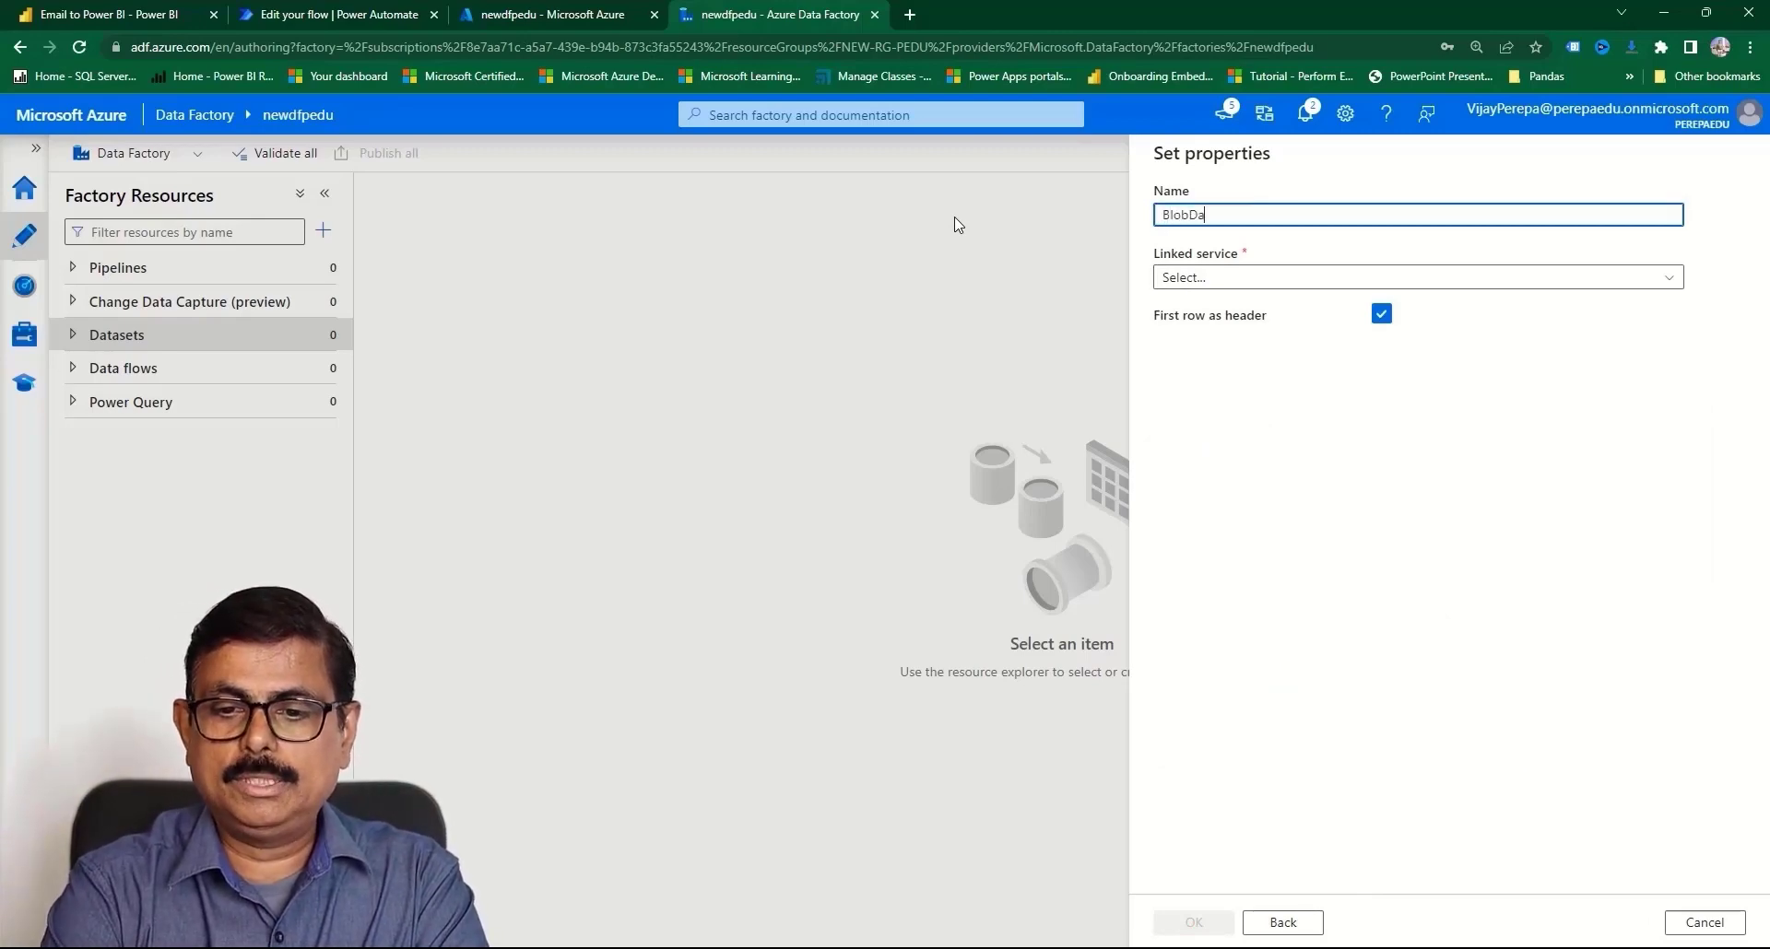
text(ta)
click(1167, 279)
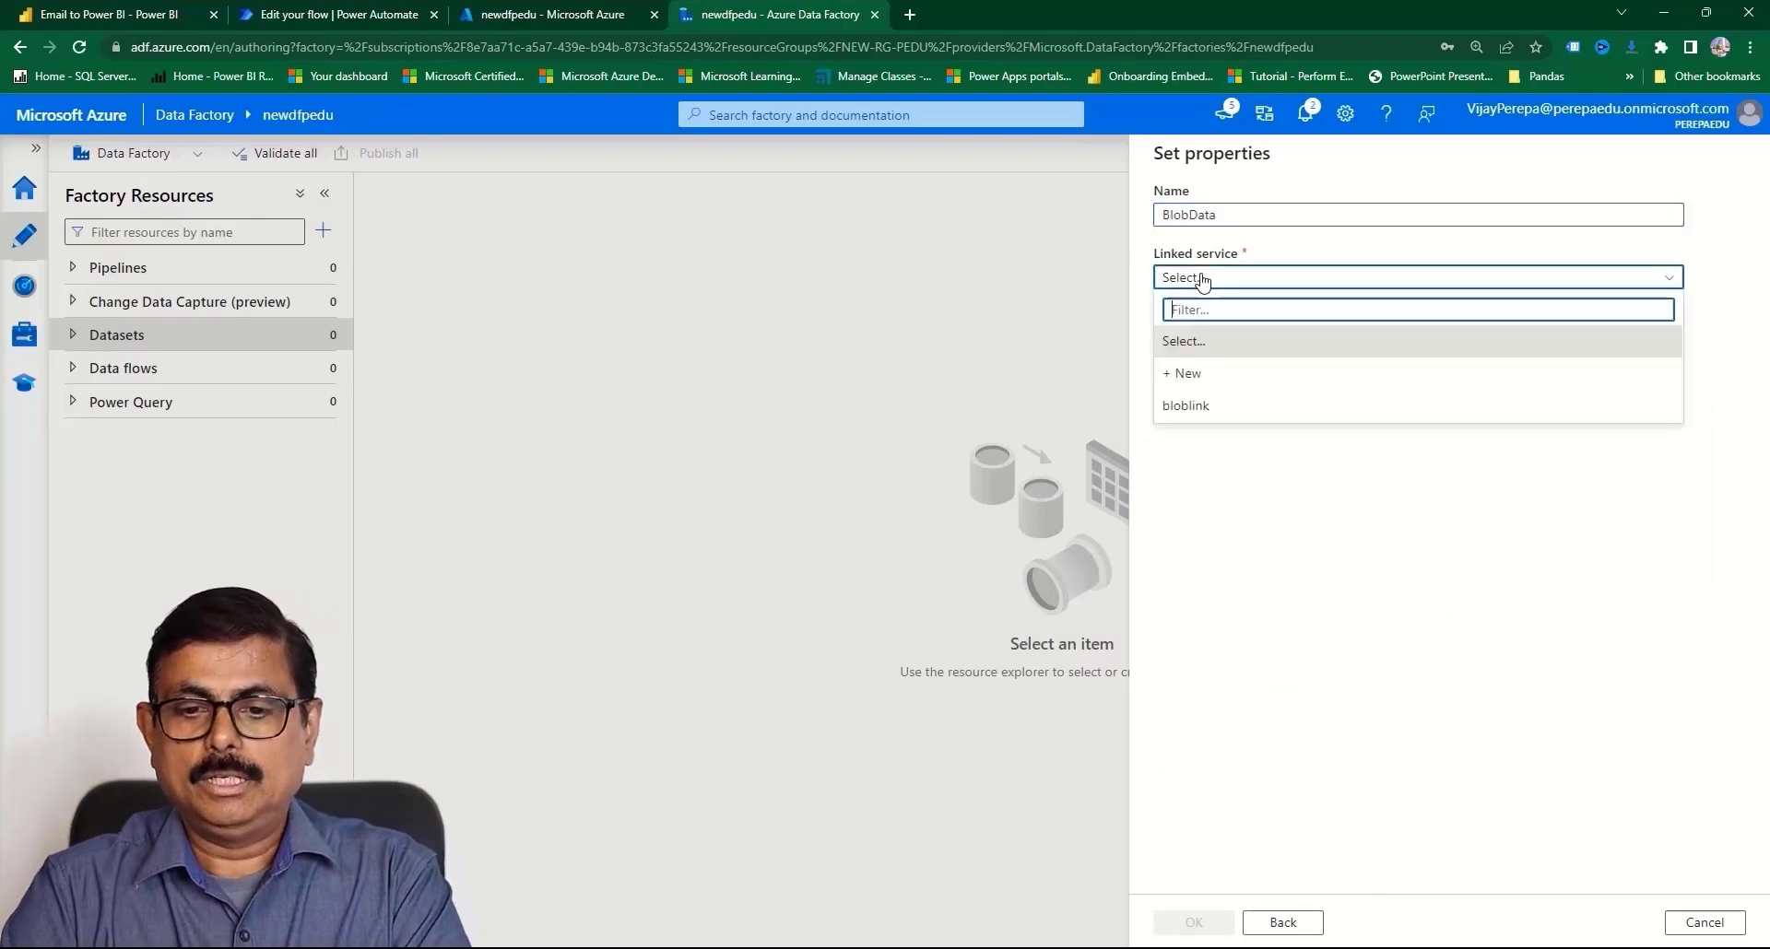
click(1187, 410)
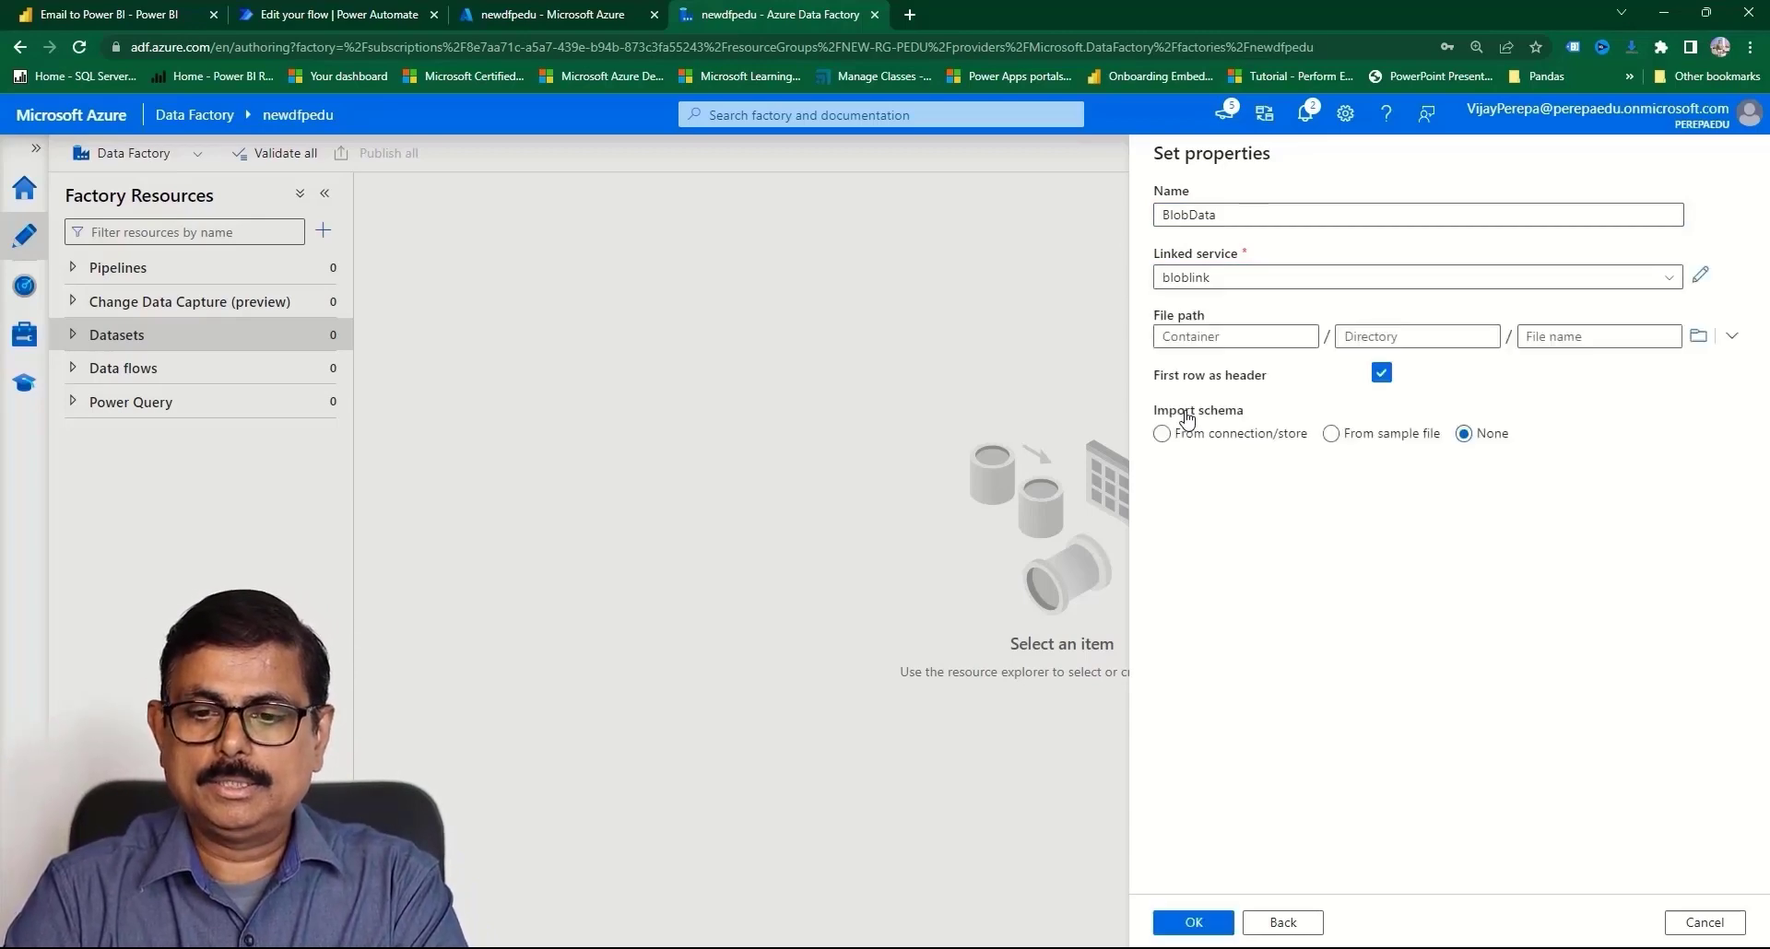
click(1699, 338)
double_click(1189, 269)
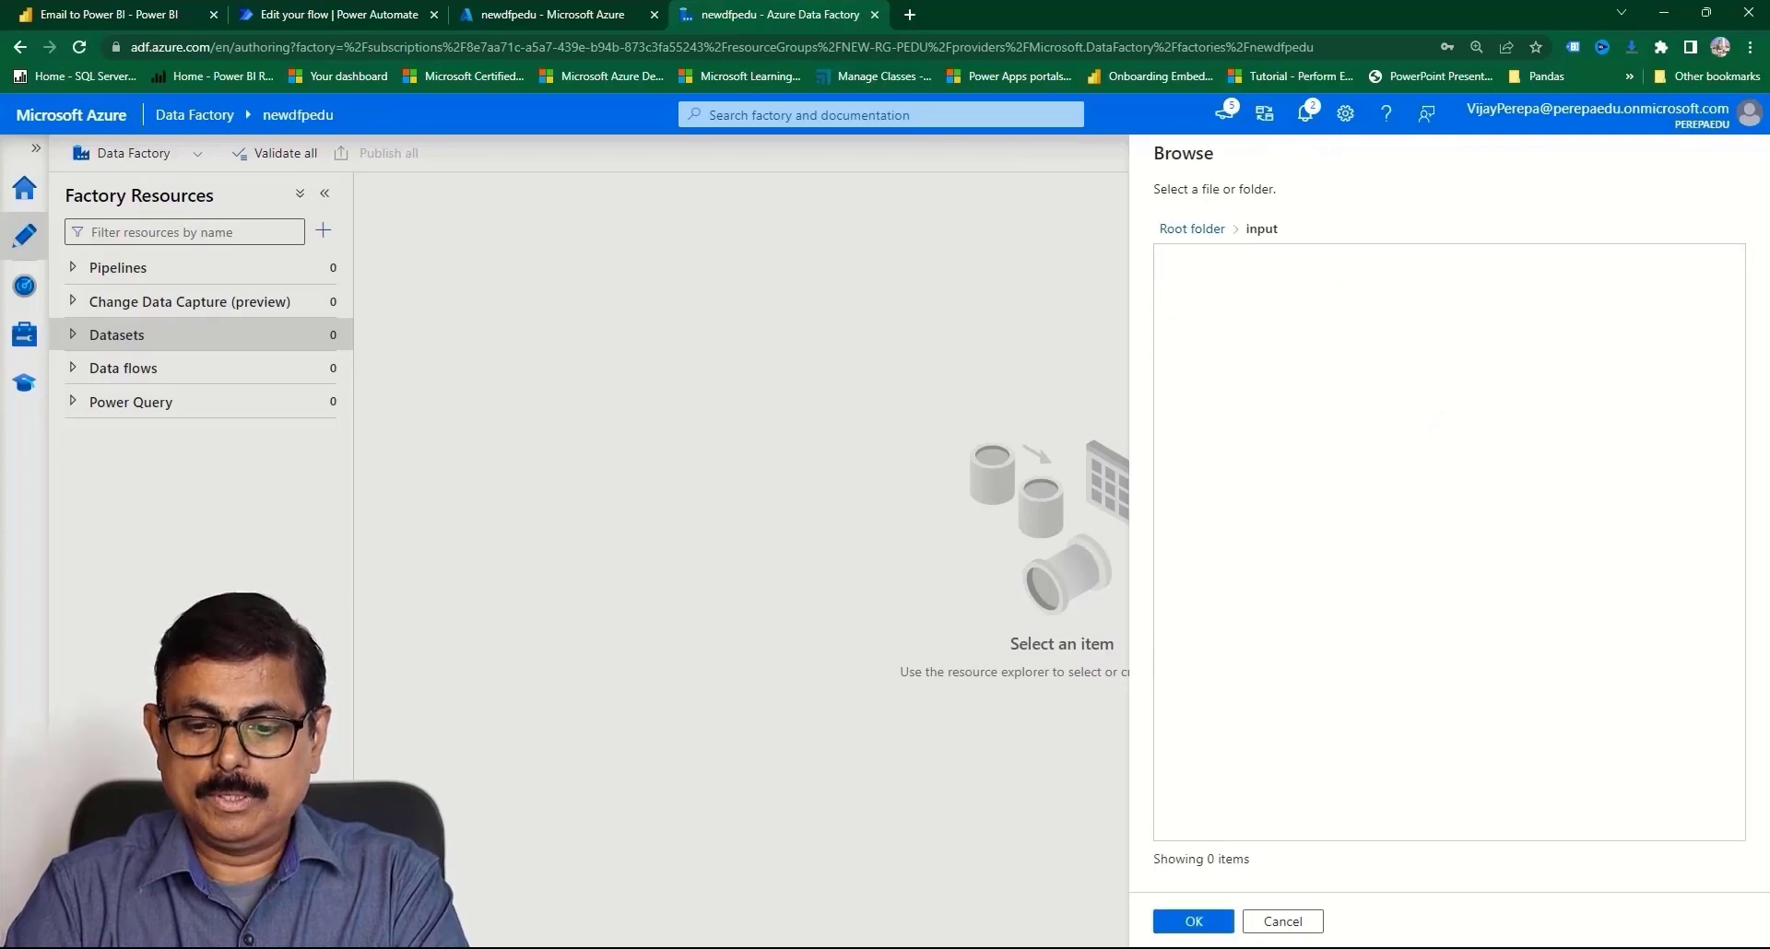
click(1194, 922)
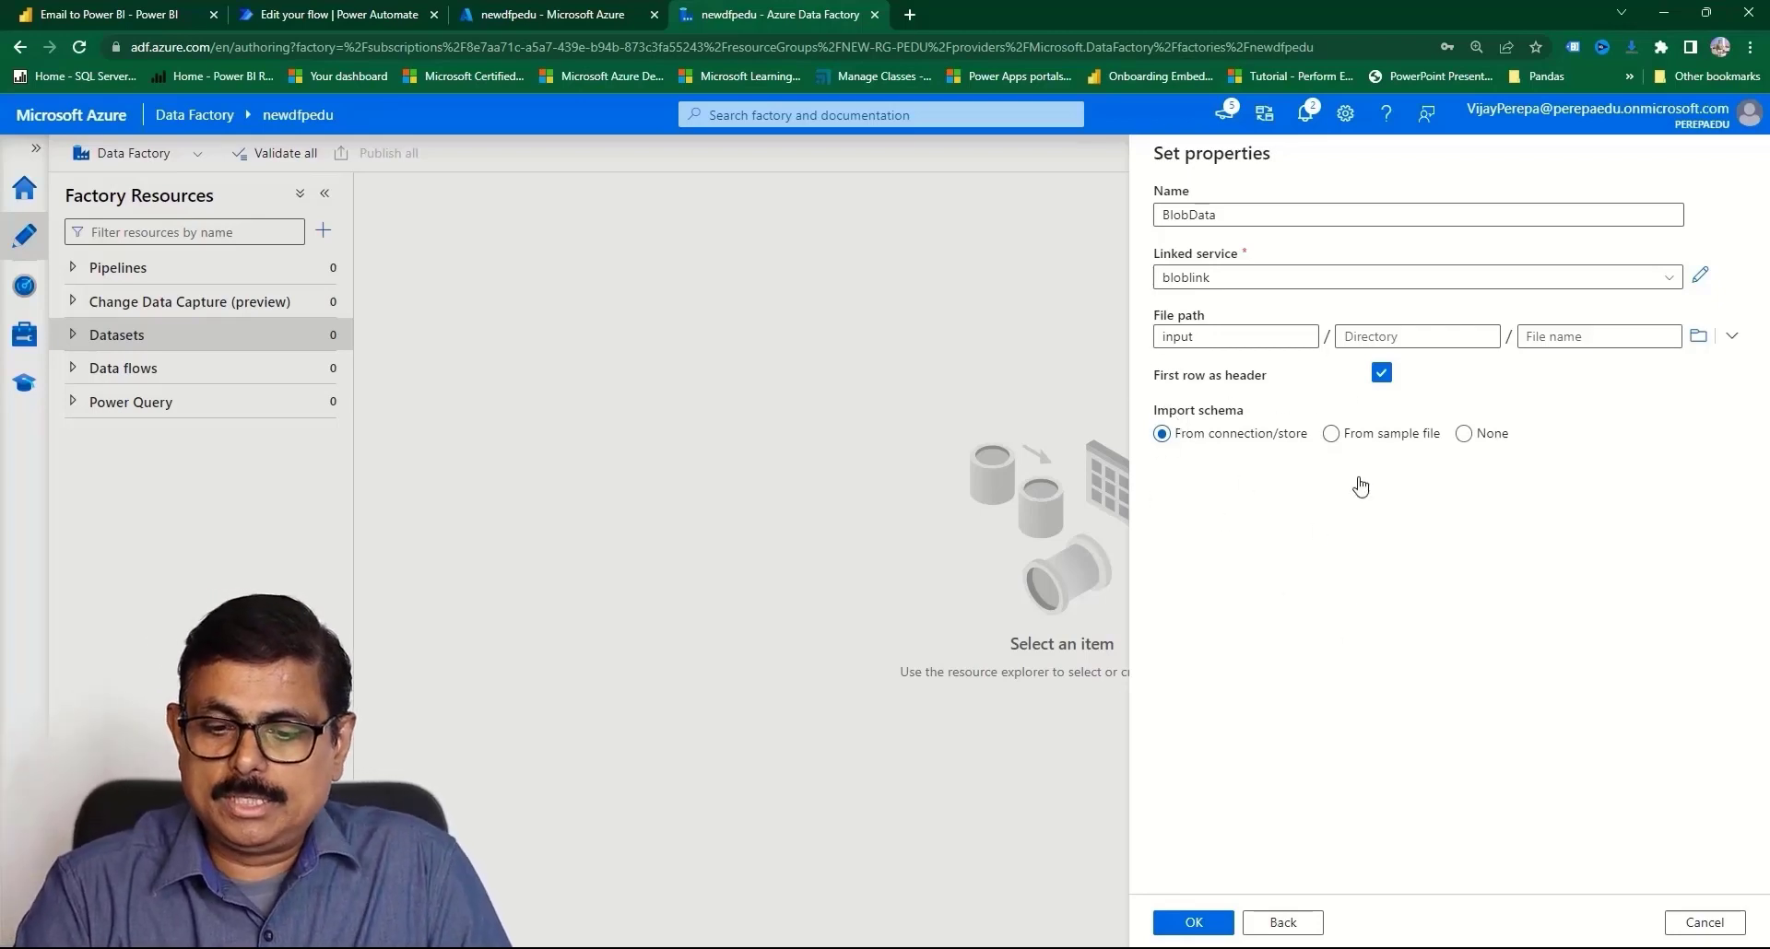
- Create the BlobData dataset and add a fileName parameter to it
click(1215, 922)
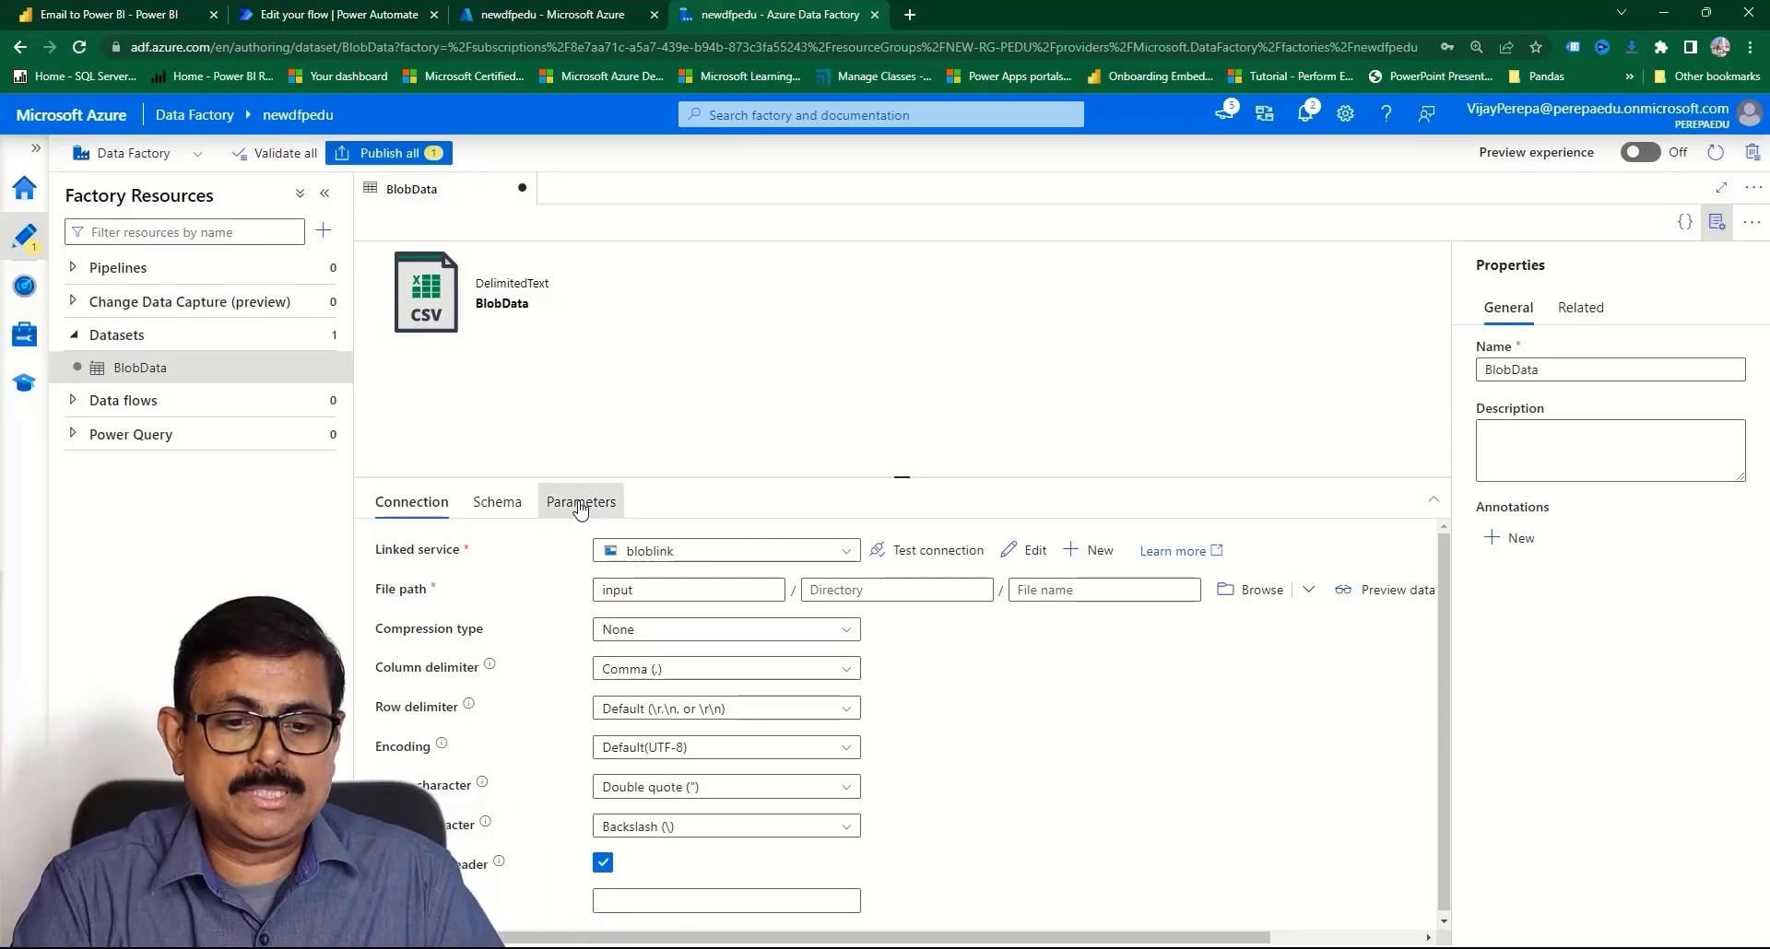
click(553, 517)
click(411, 557)
click(518, 626)
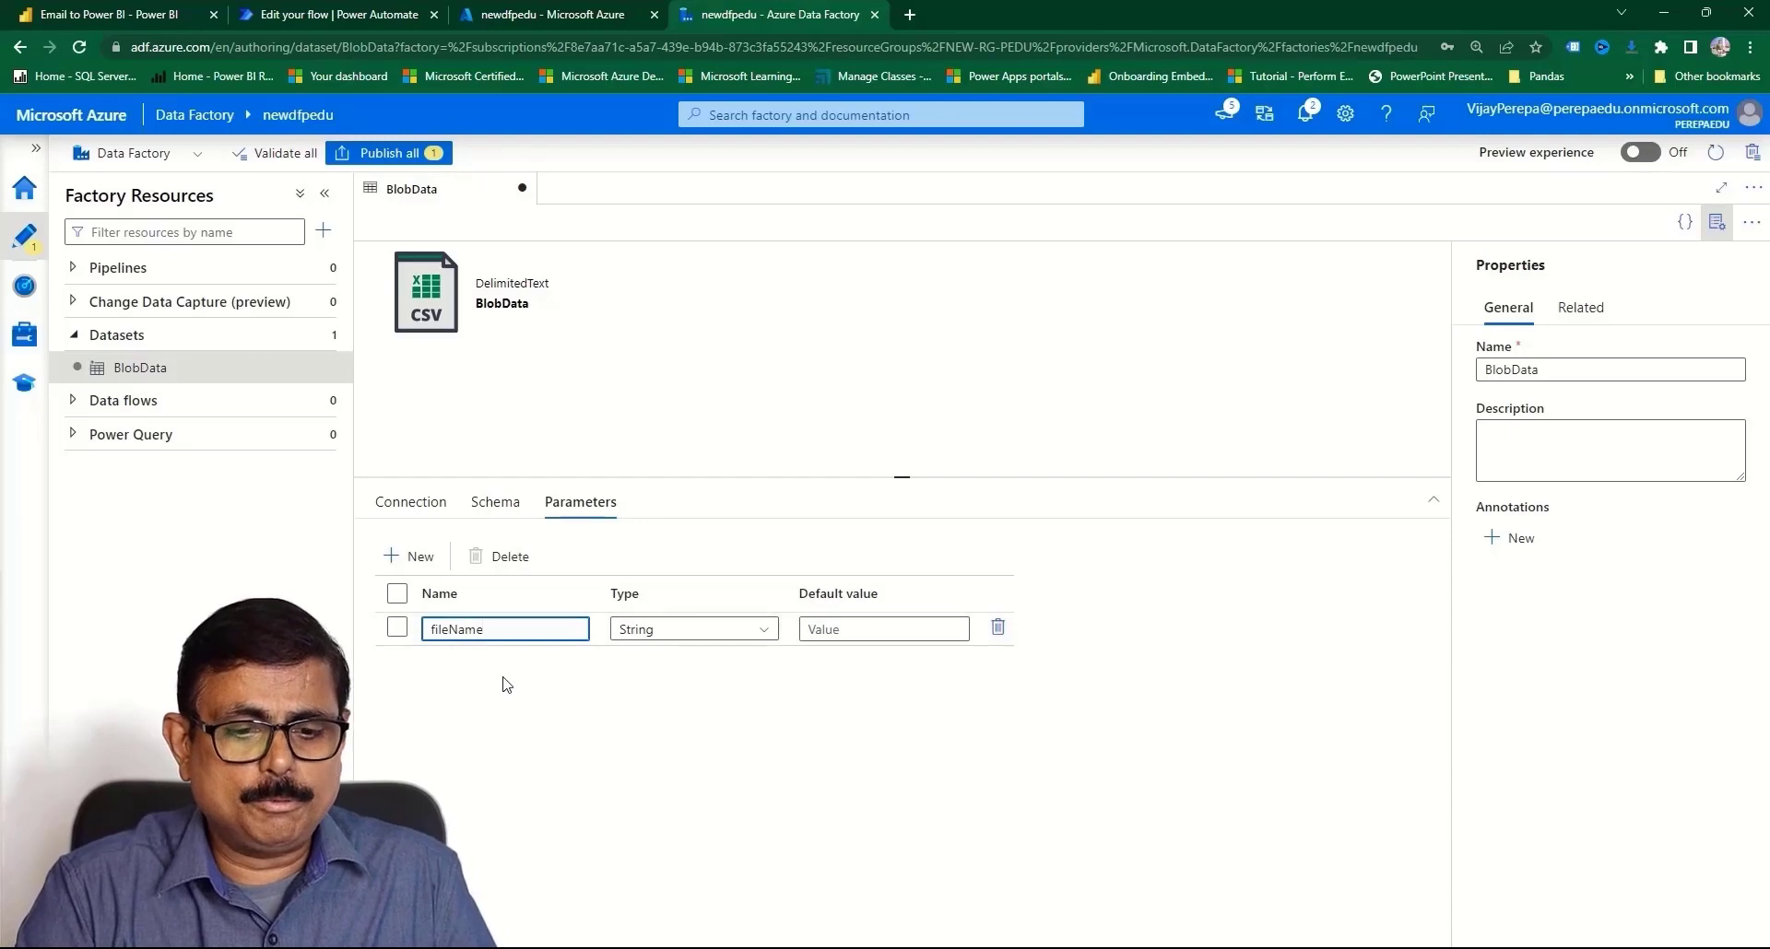
click(415, 503)
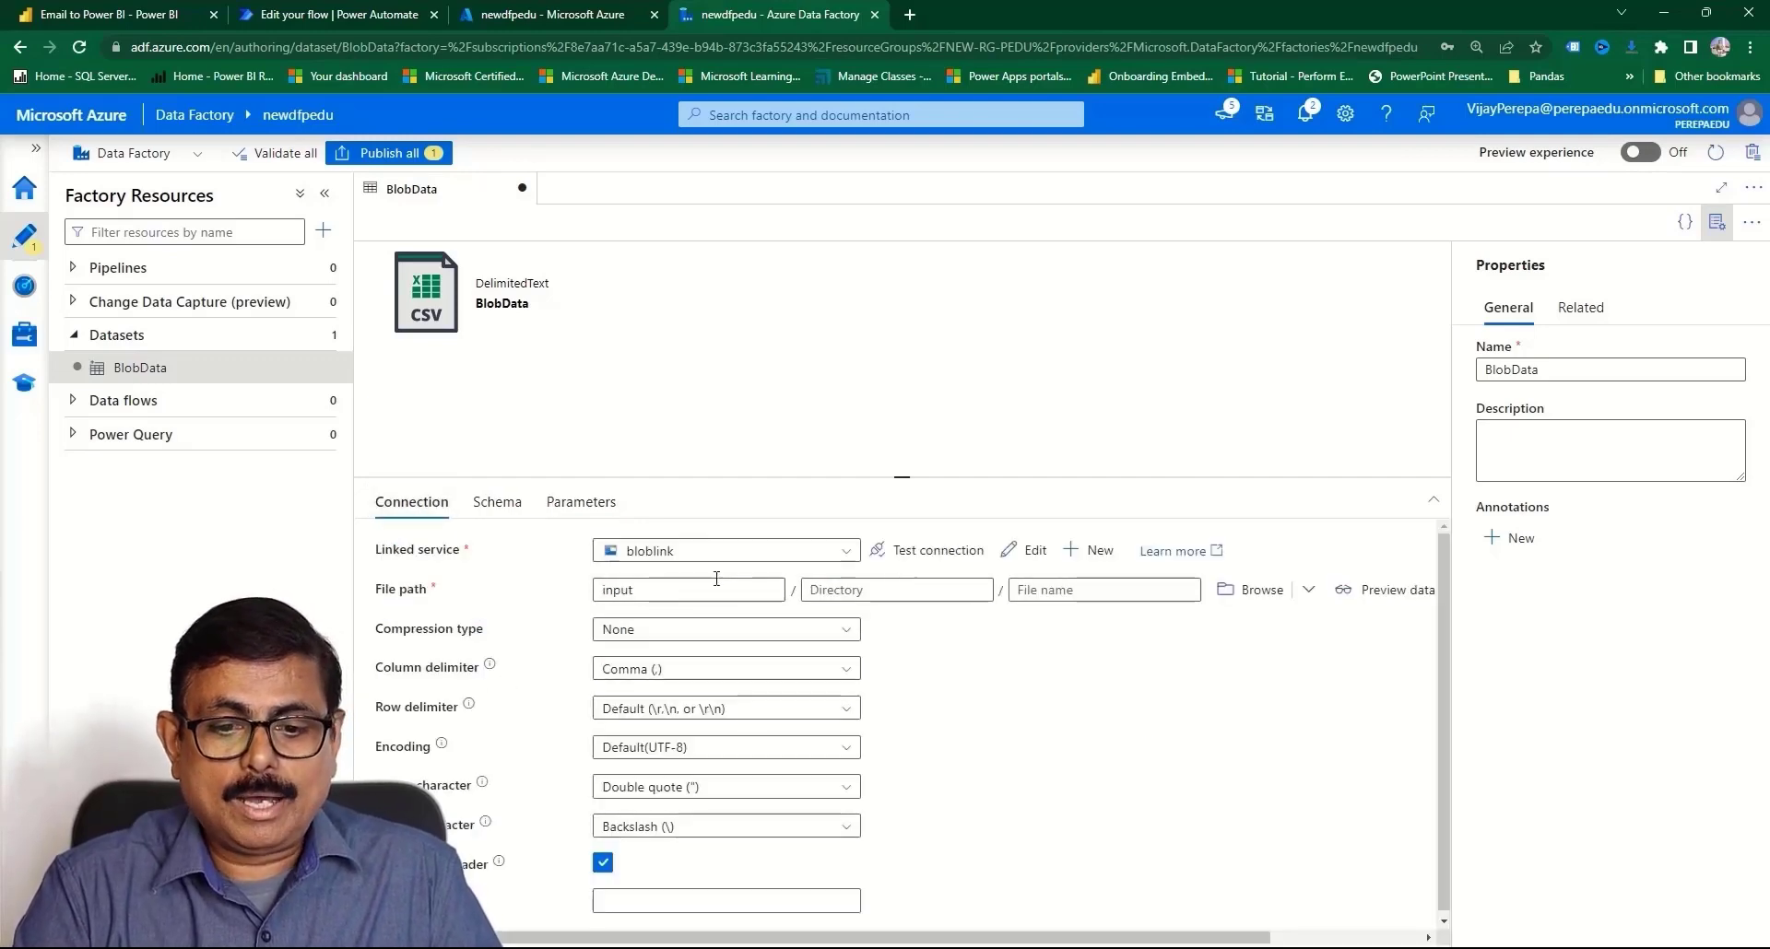
click(1103, 590)
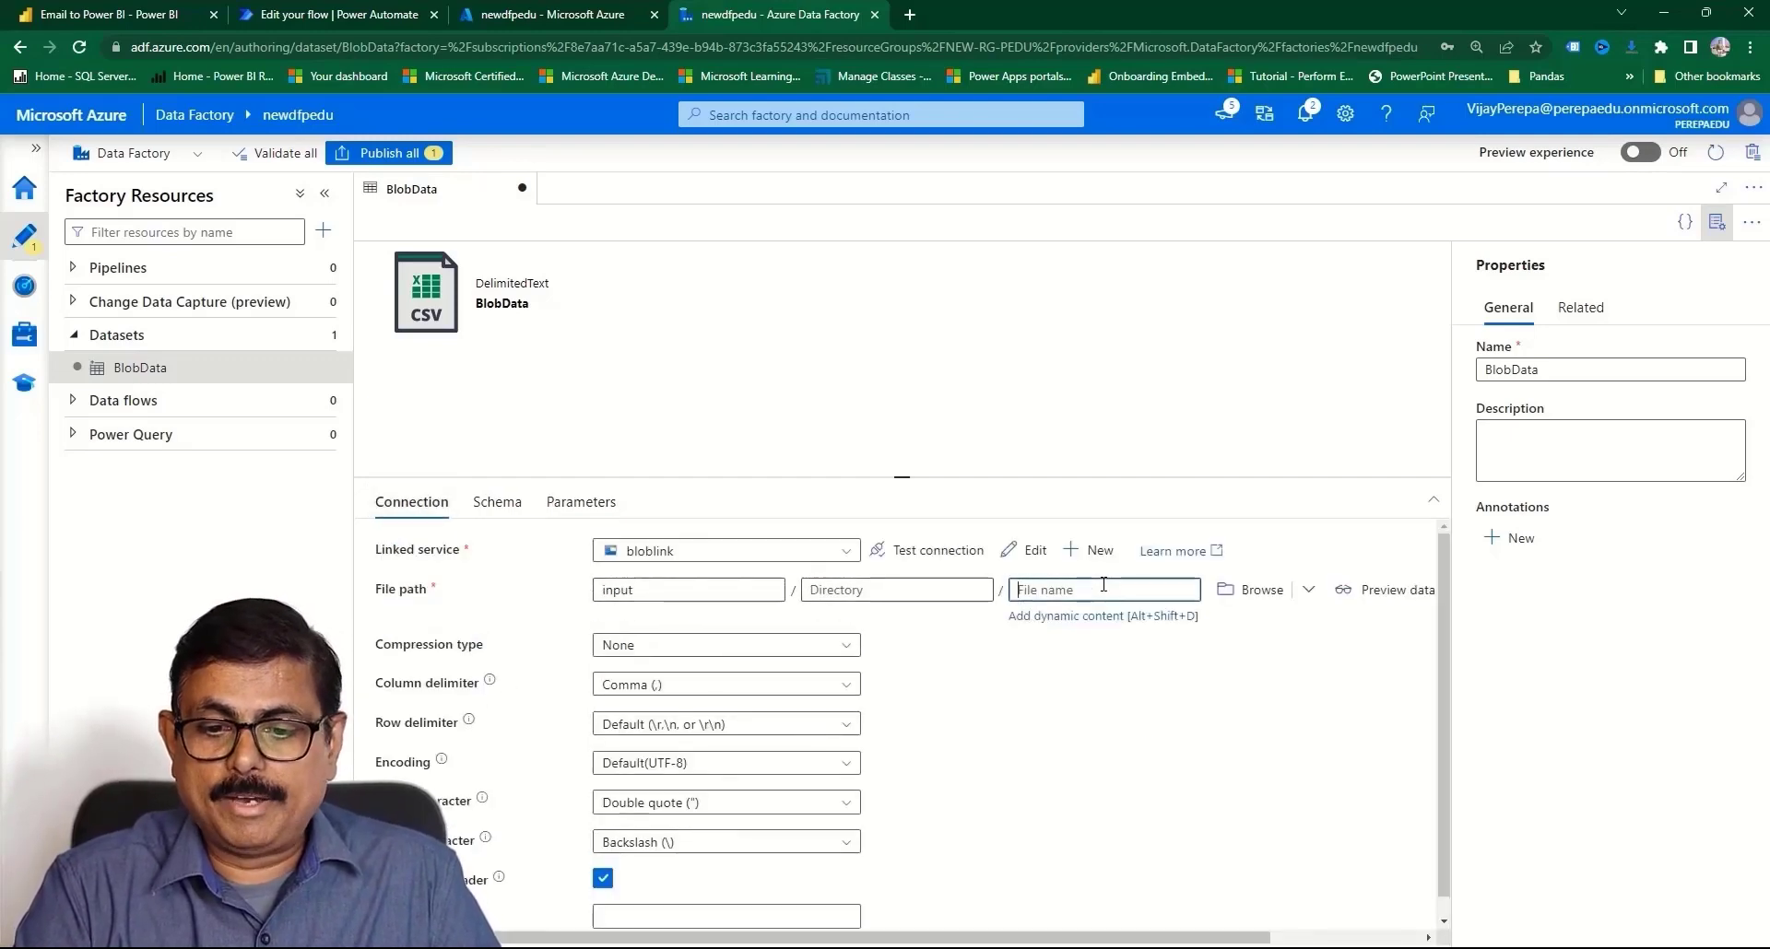
click(1096, 617)
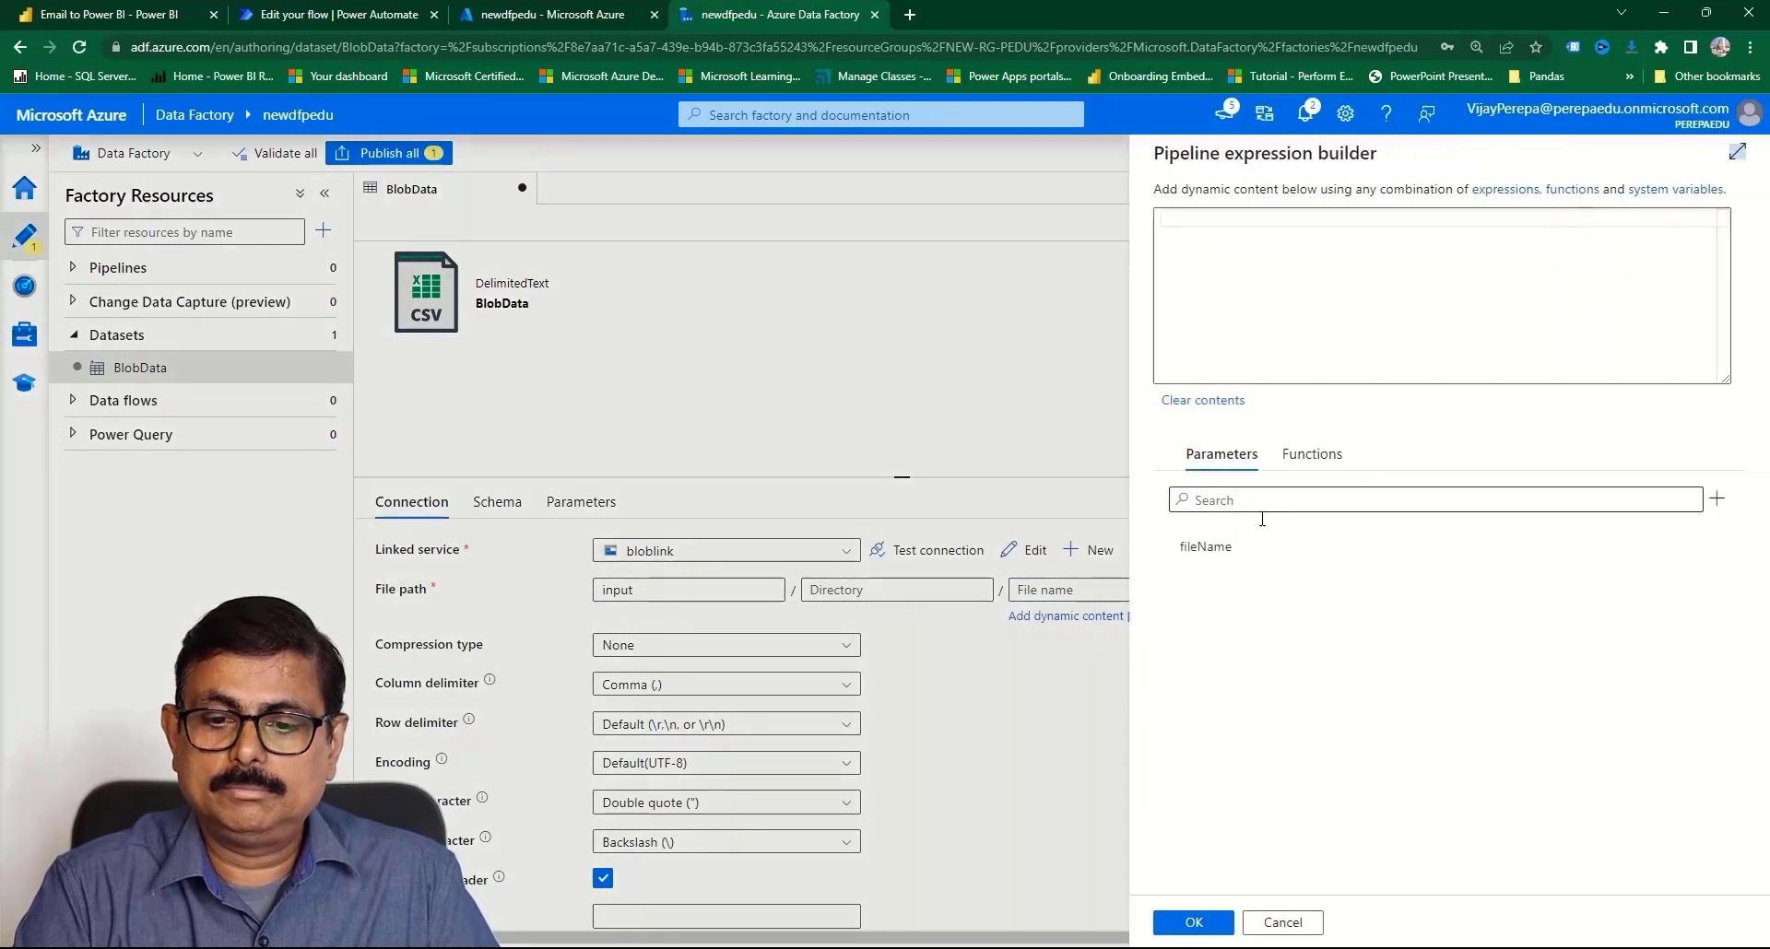
click(1207, 547)
click(1193, 922)
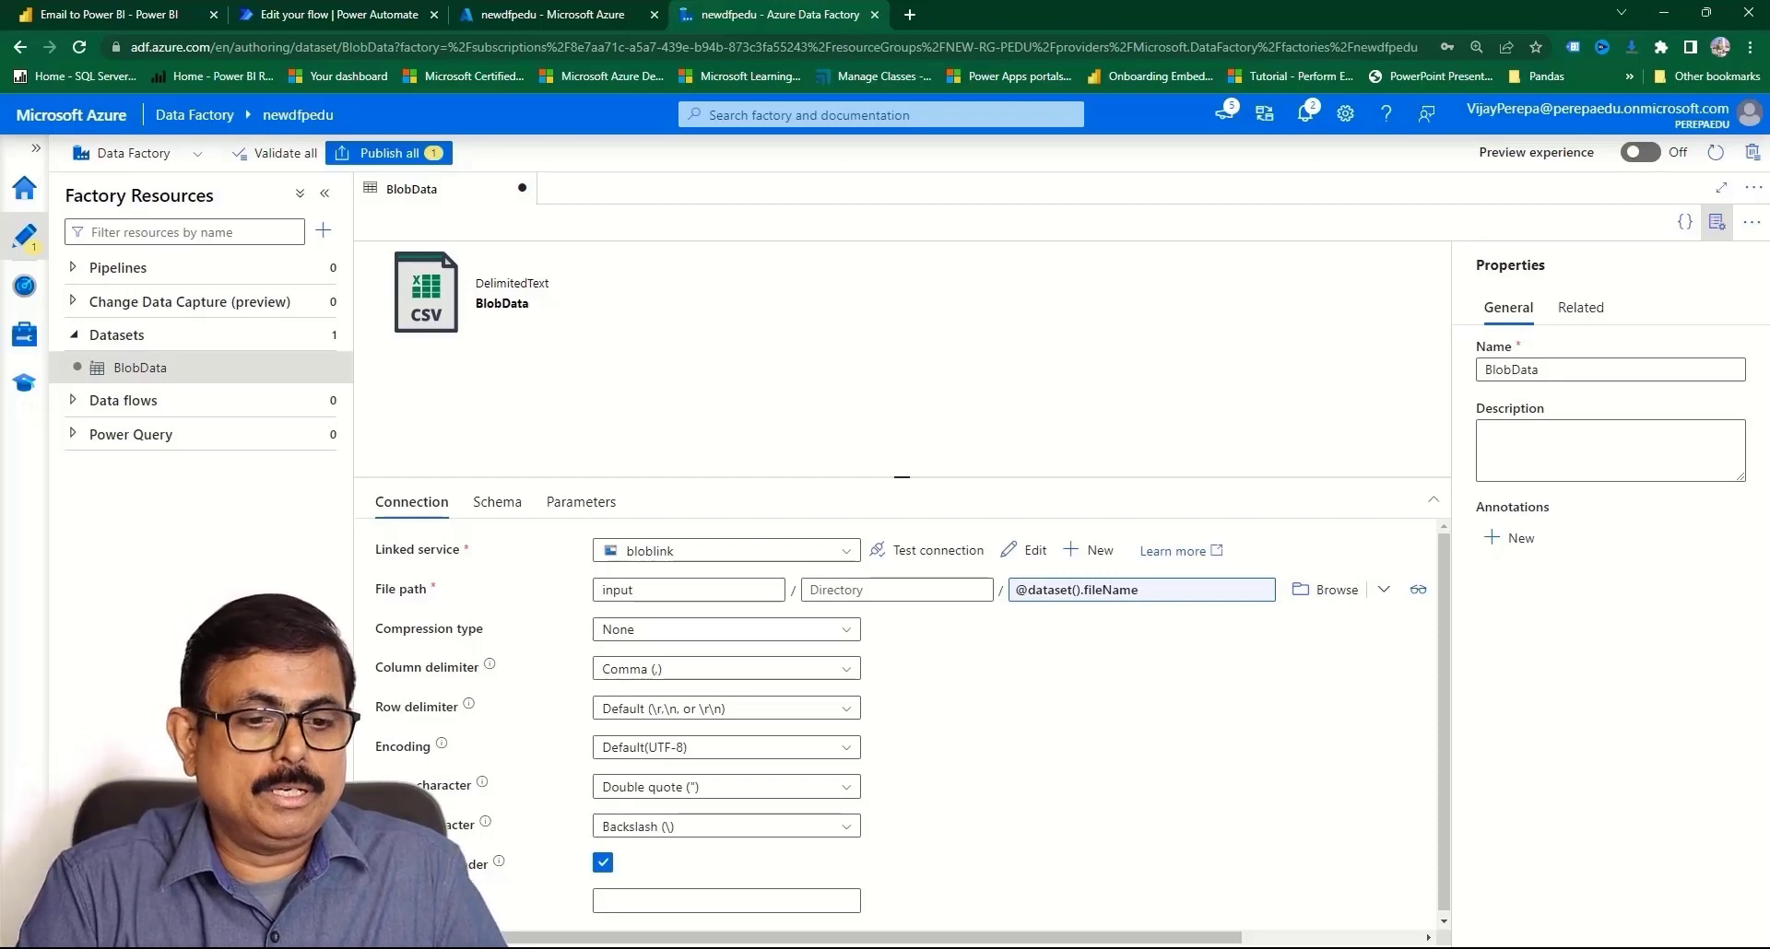
click(323, 335)
- Create an Azure SQL Database dataset sqldata on sqllink using table dbo.revenue
click(431, 367)
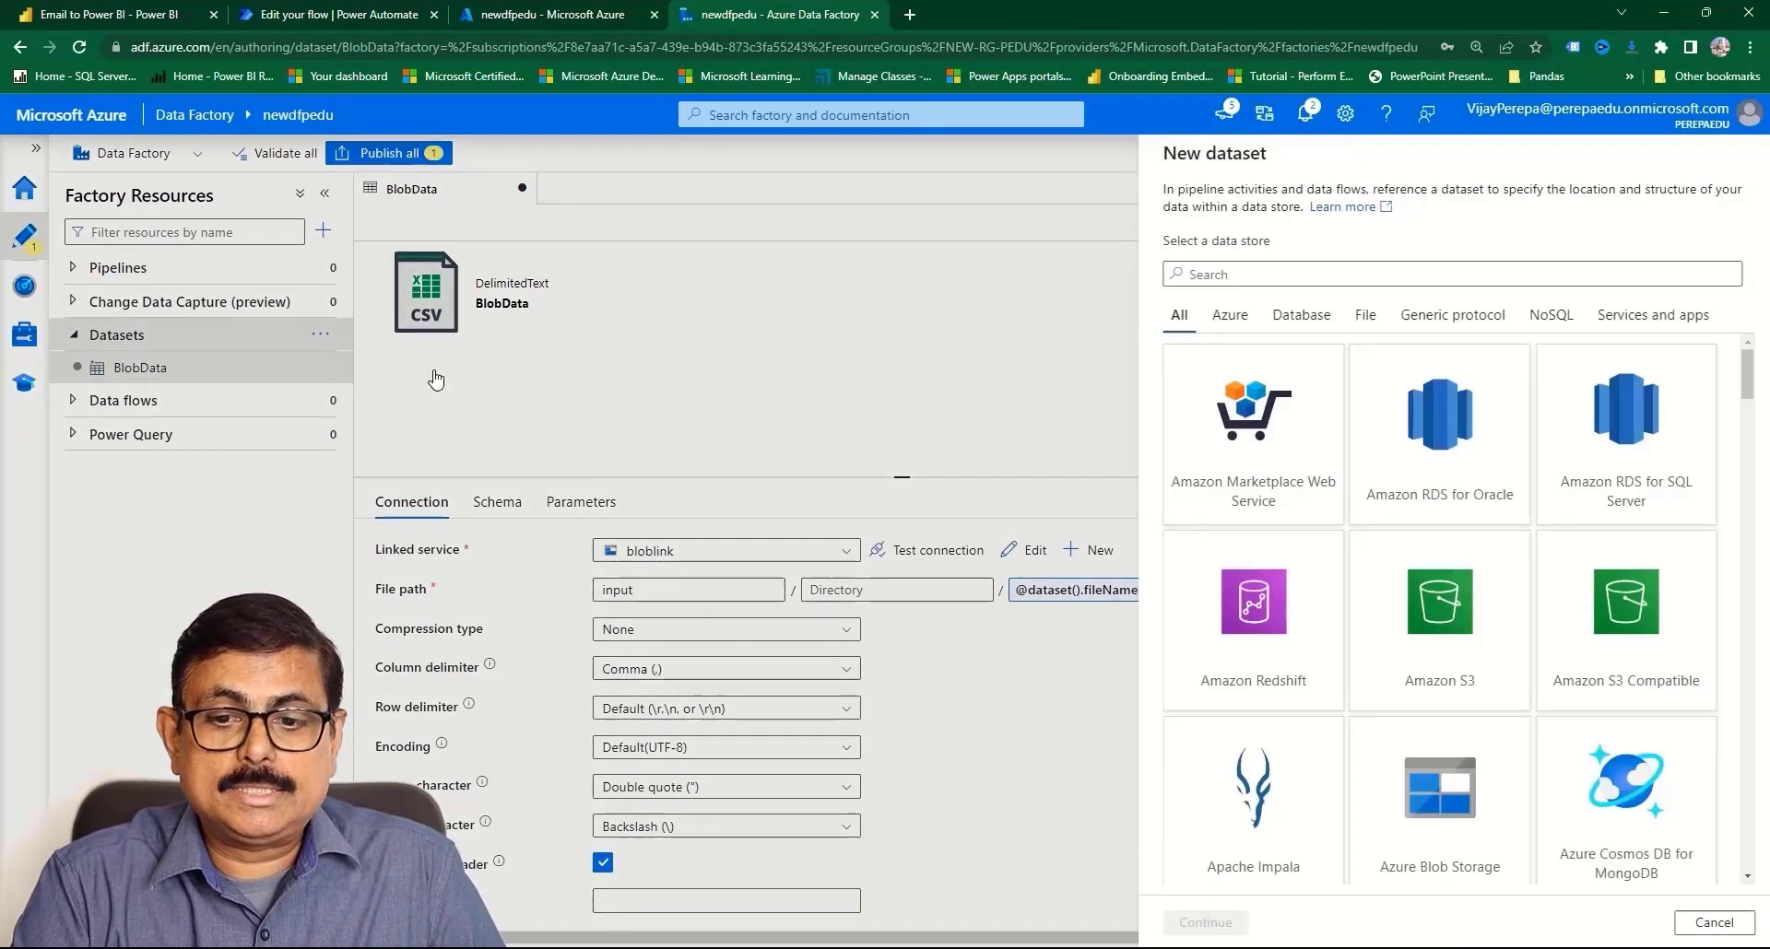
text(sq)
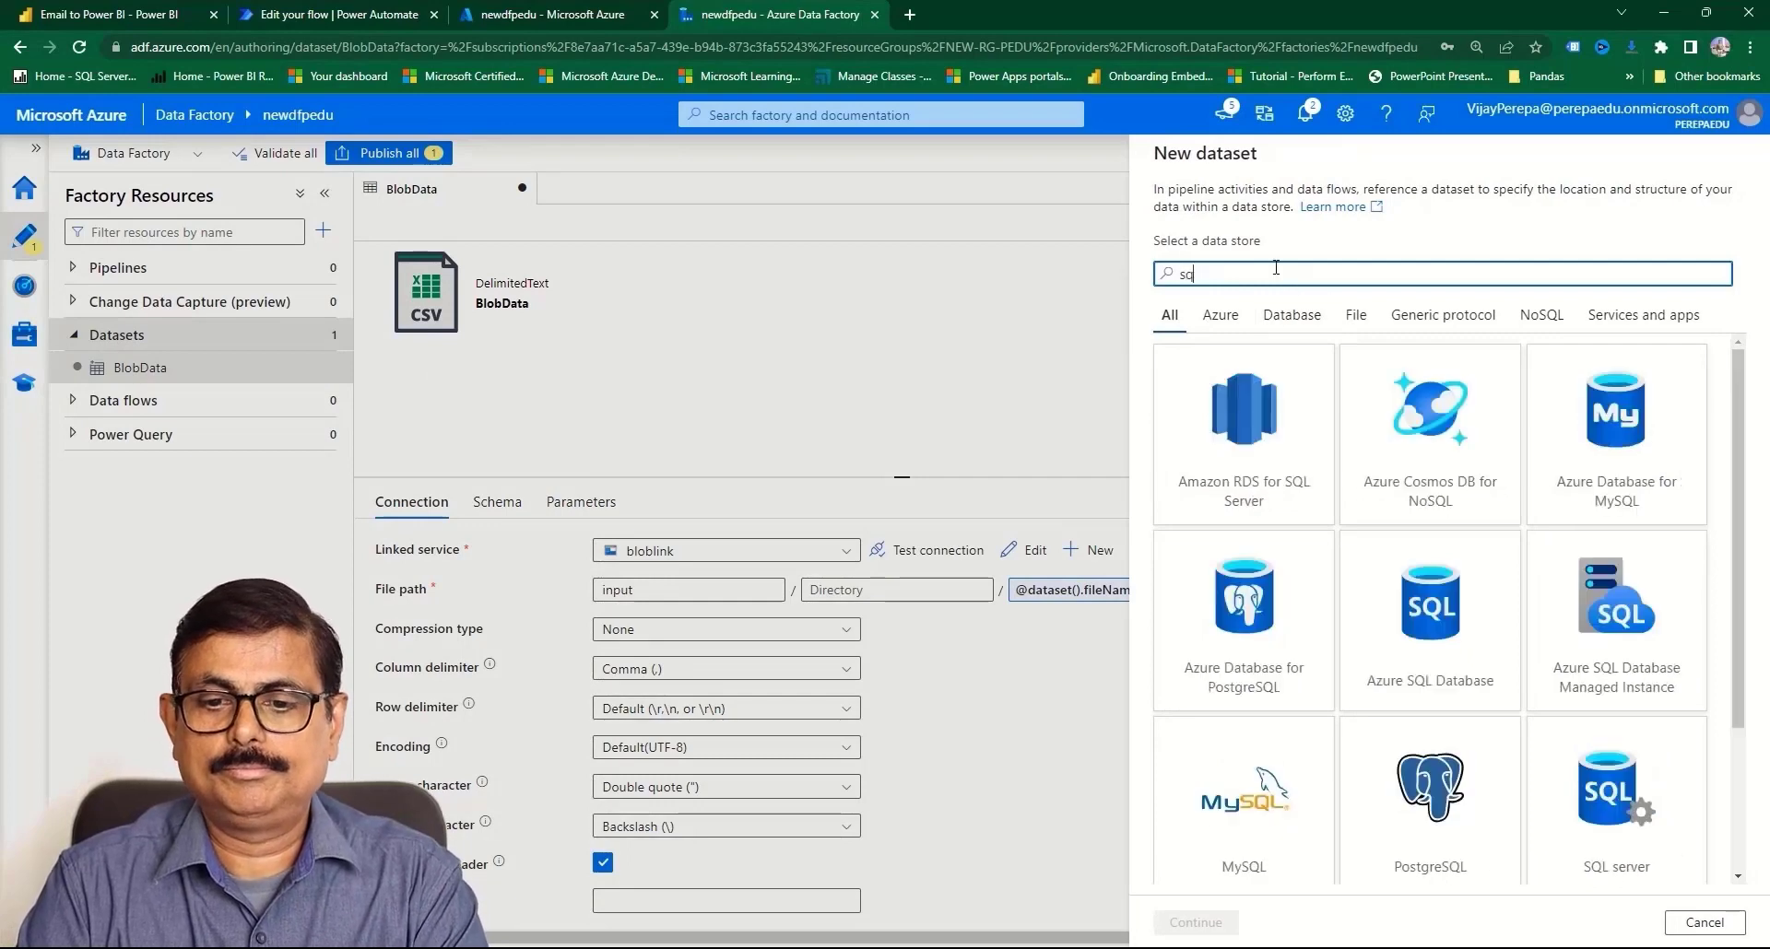
click(1430, 613)
click(1196, 923)
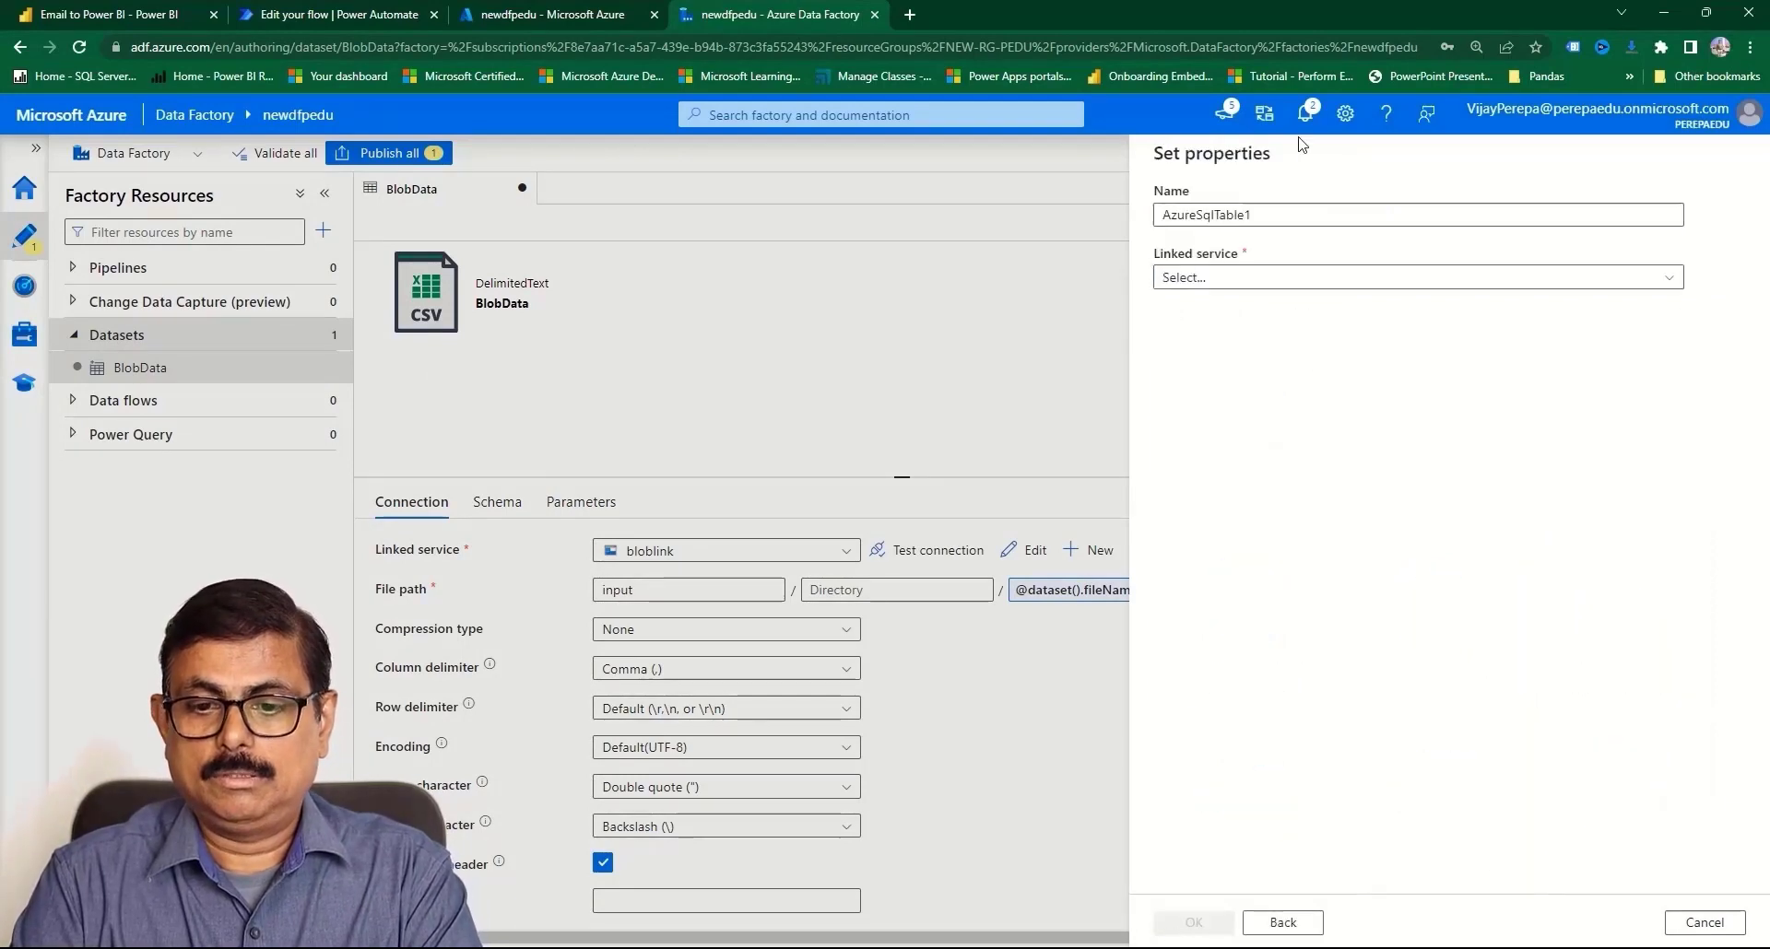
text(sqlat)
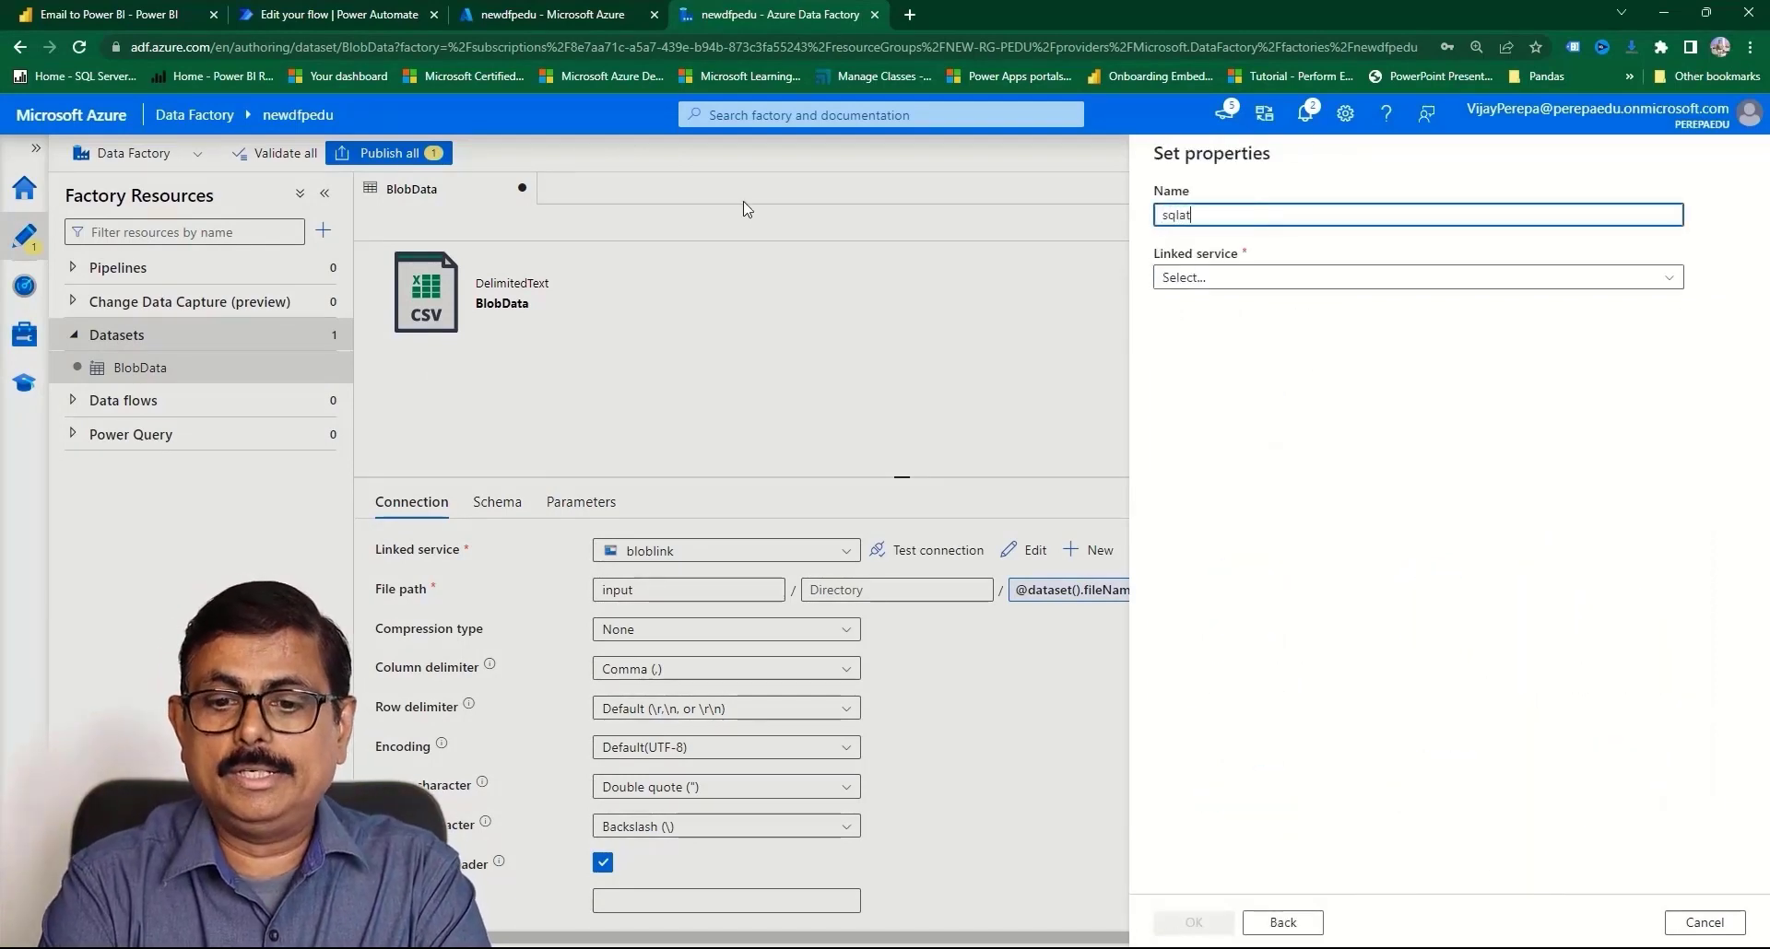
key(BackSpace)
key(BackSpace)
text(data)
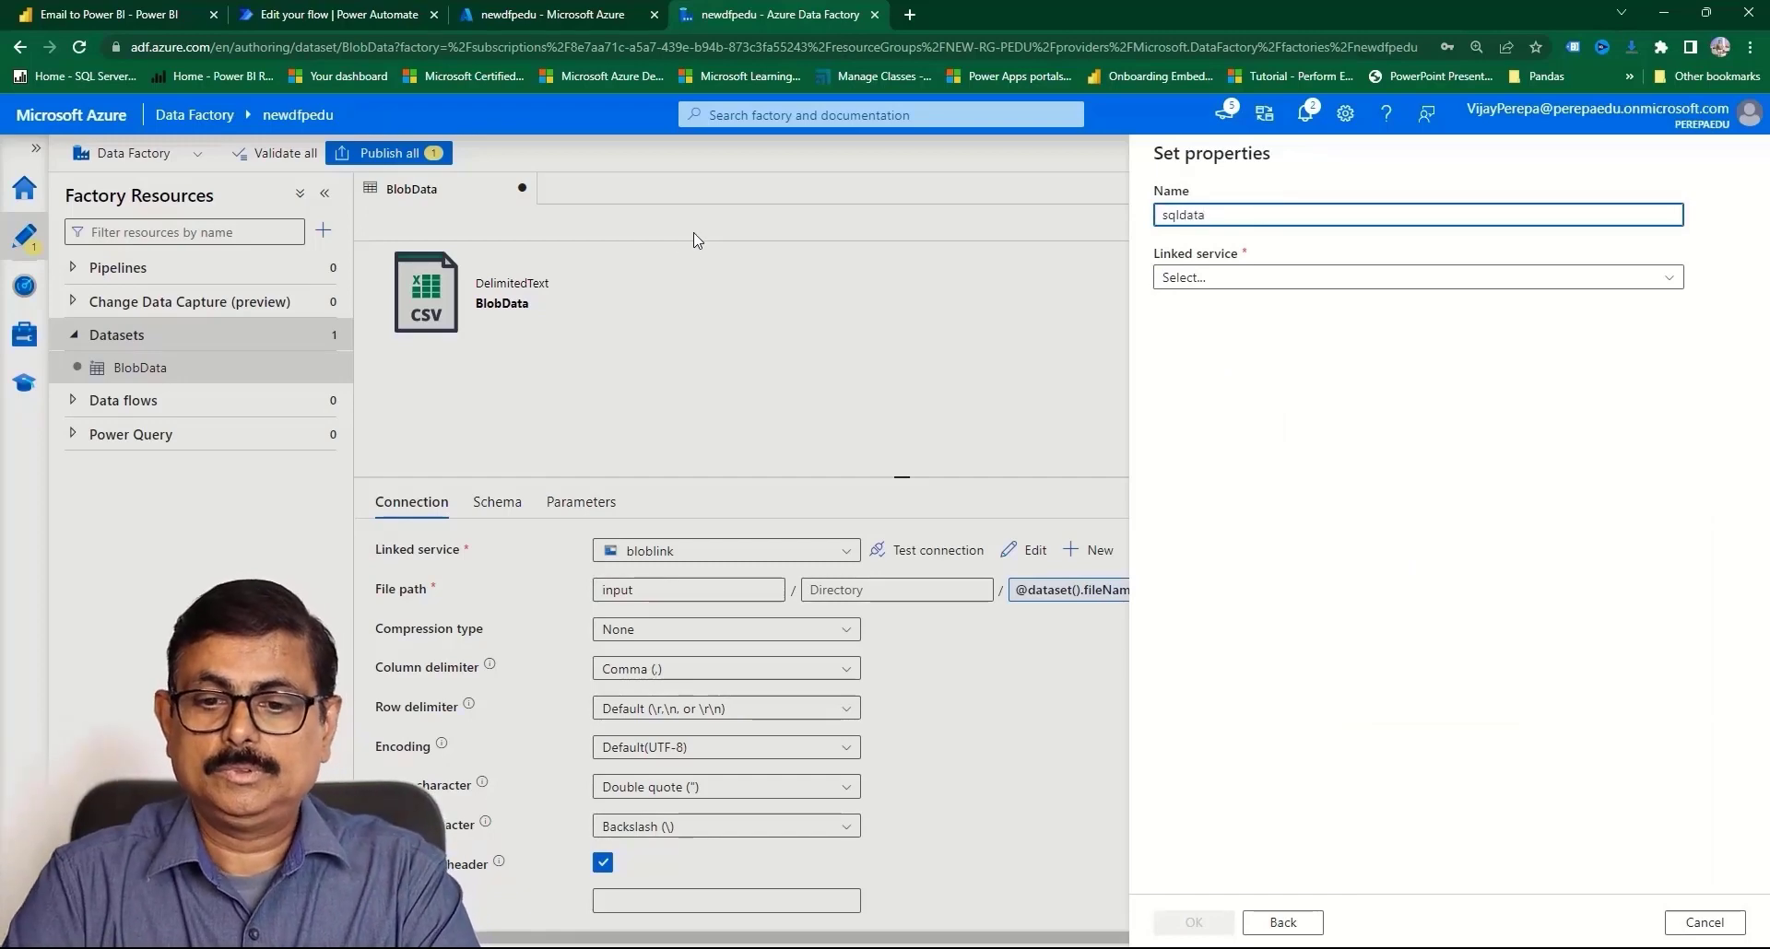
click(1175, 277)
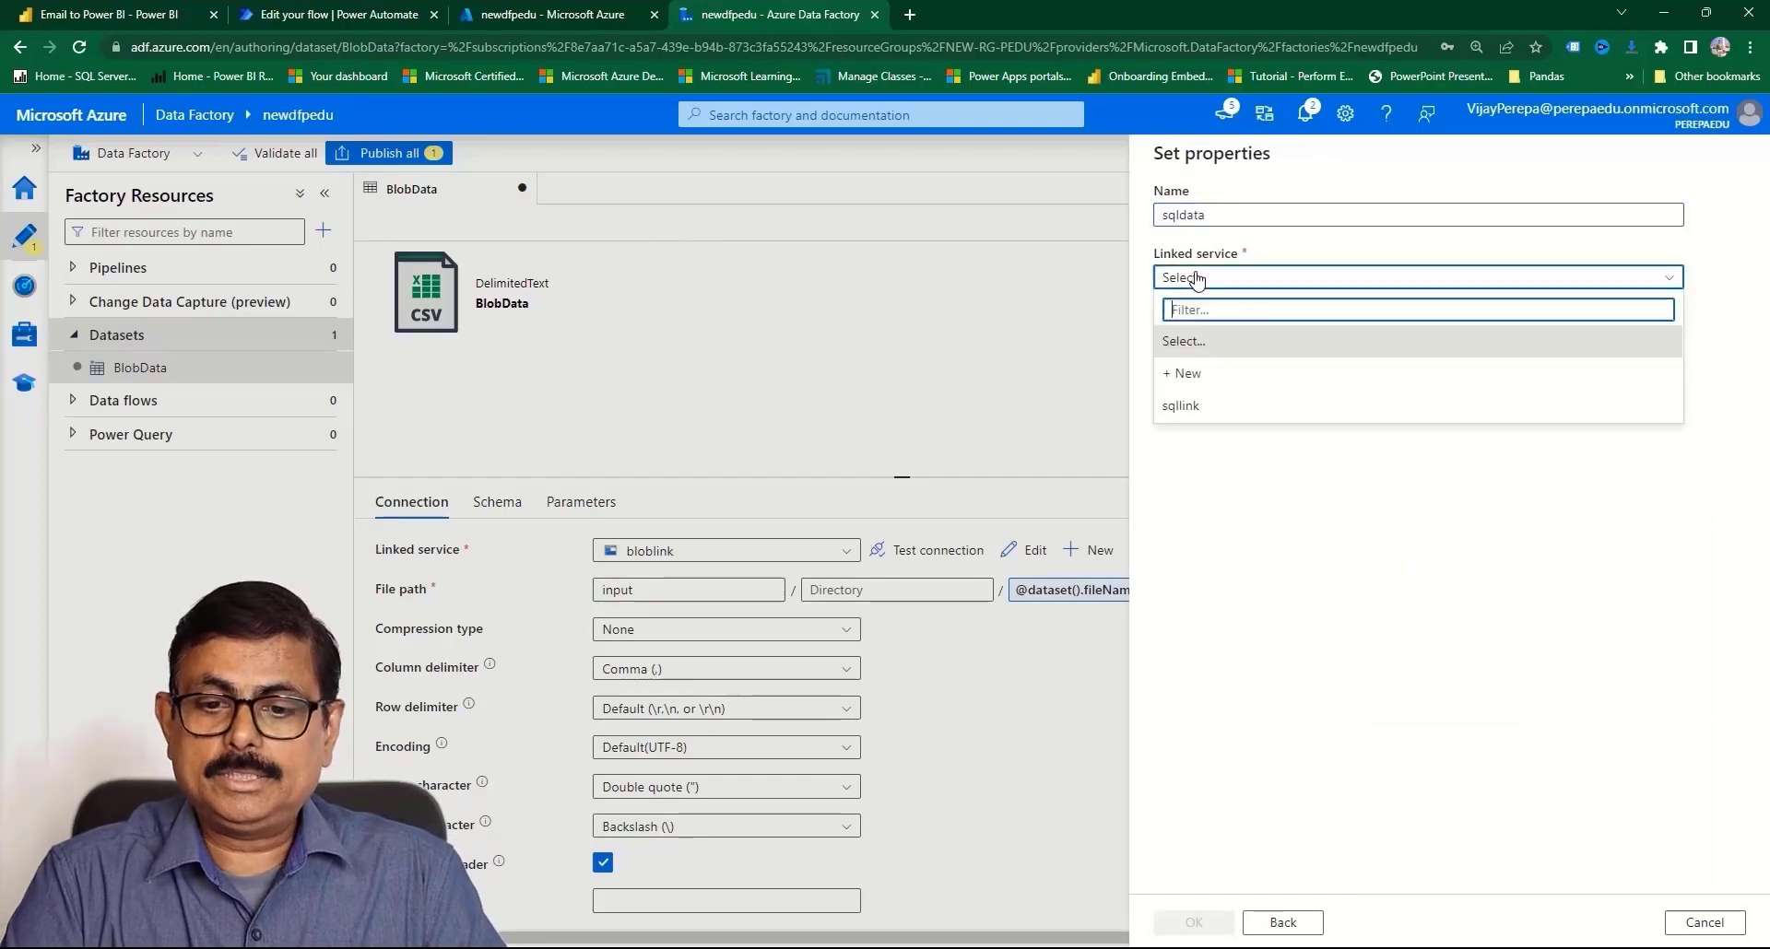
click(1187, 406)
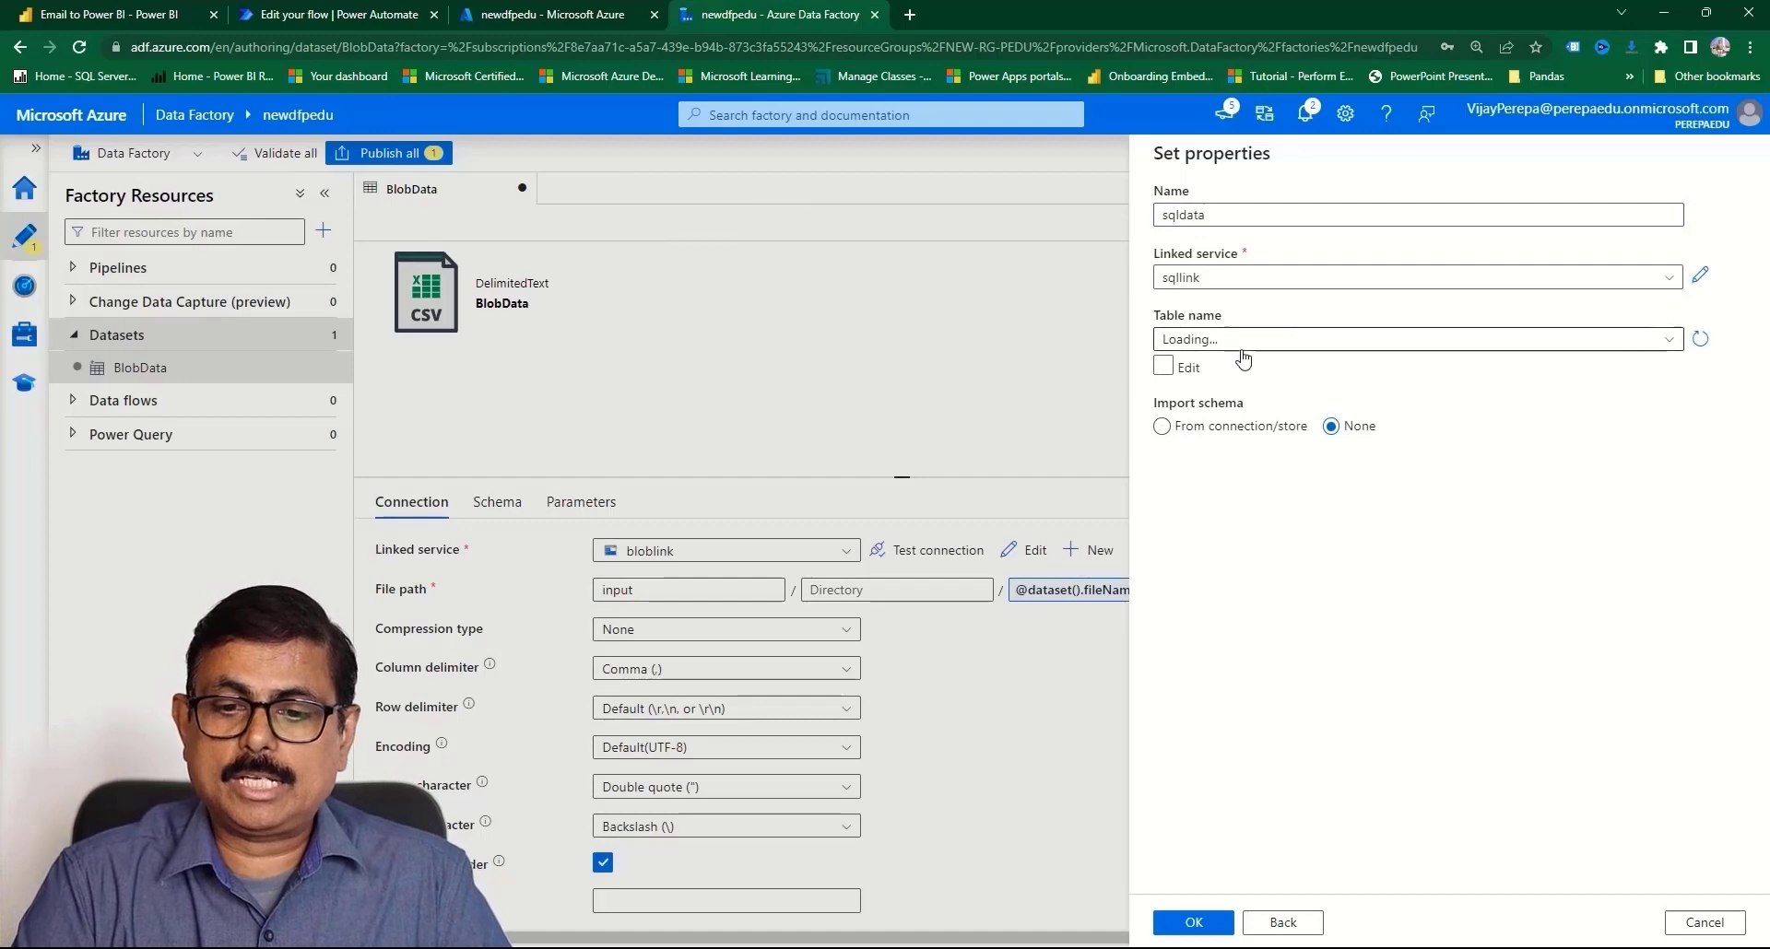
click(1259, 343)
click(1226, 400)
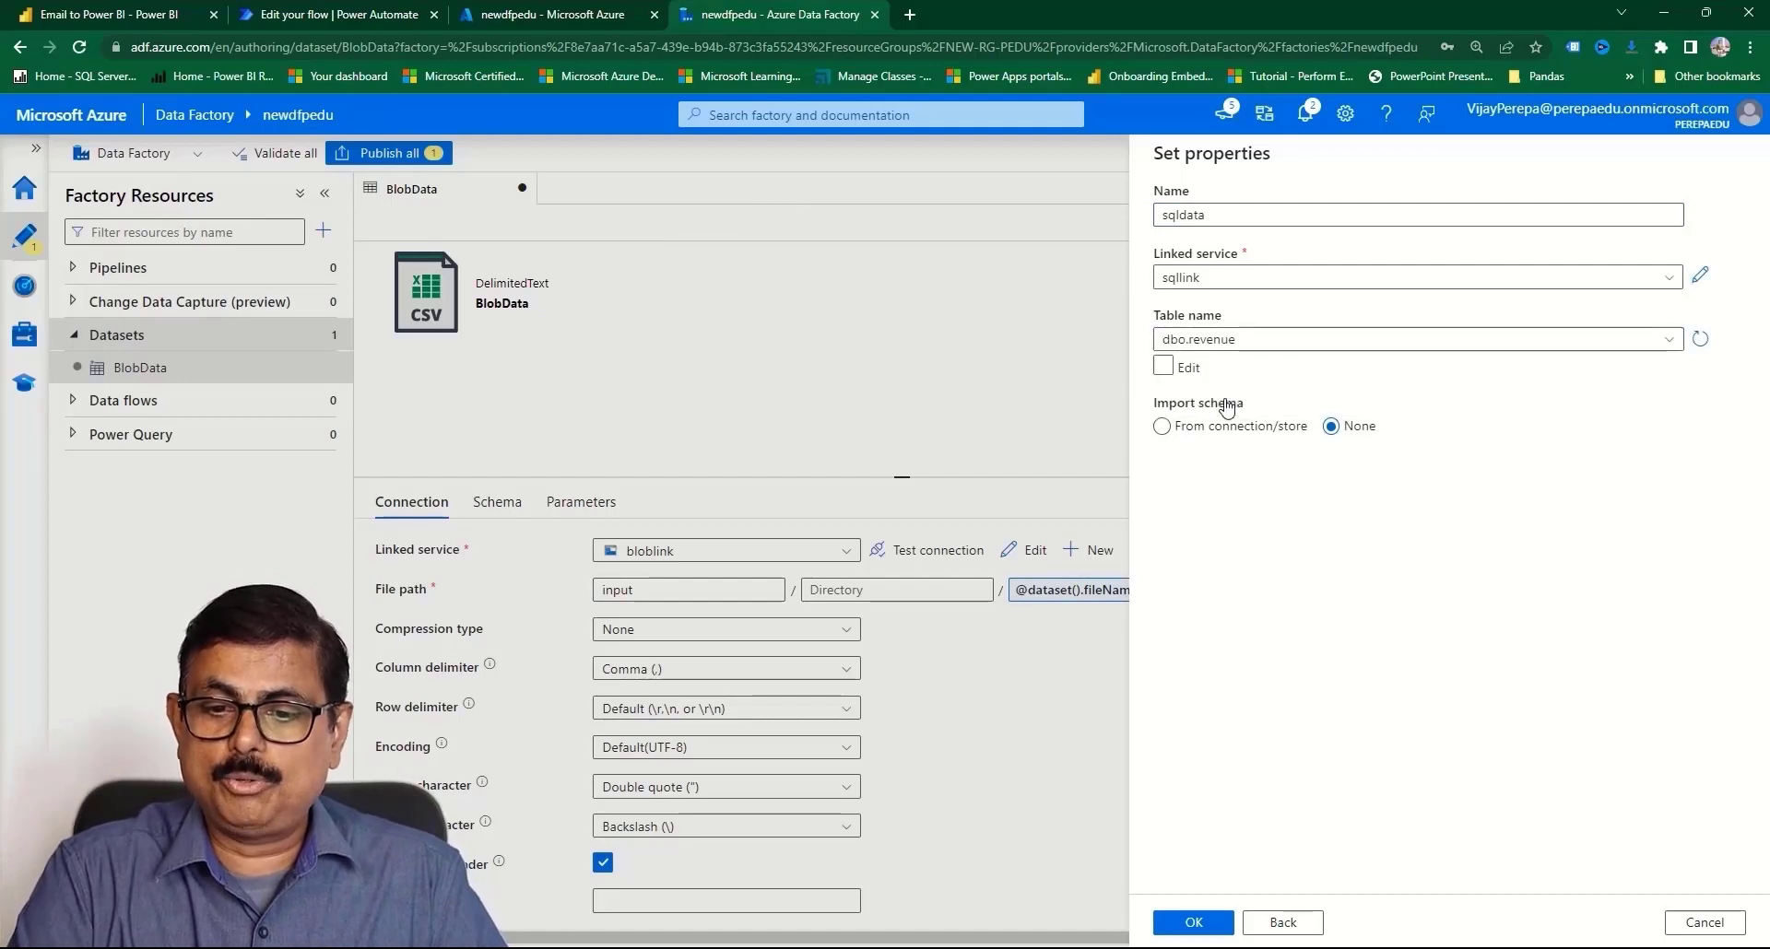
click(1220, 922)
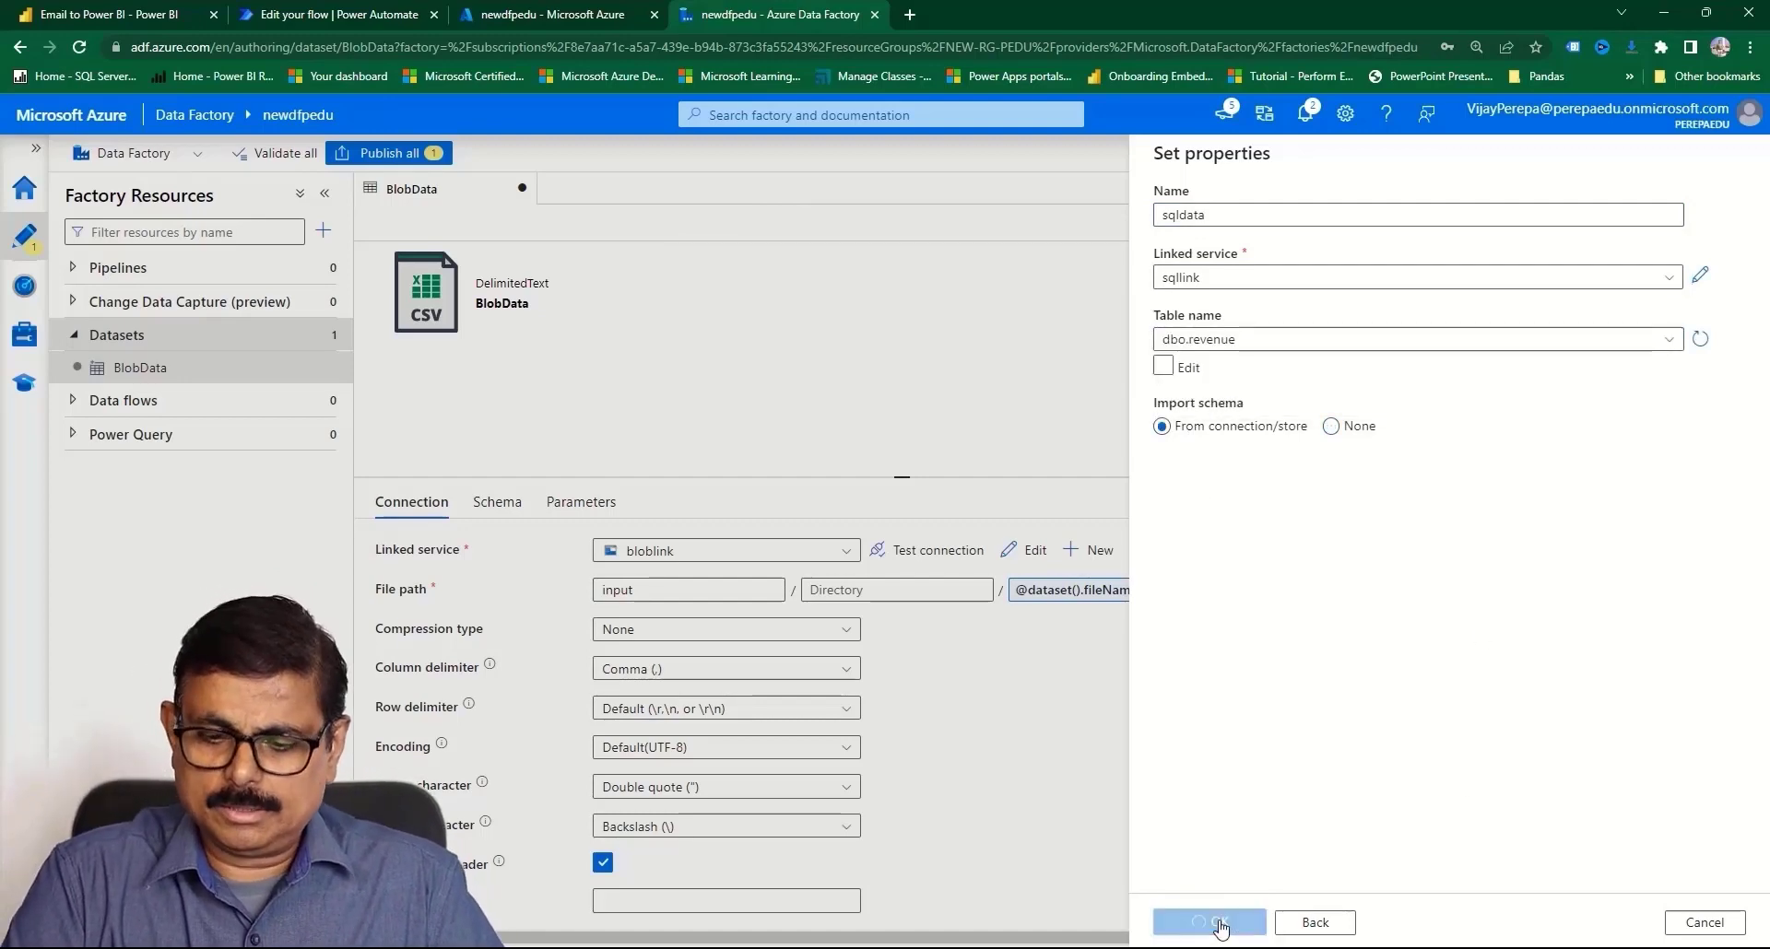
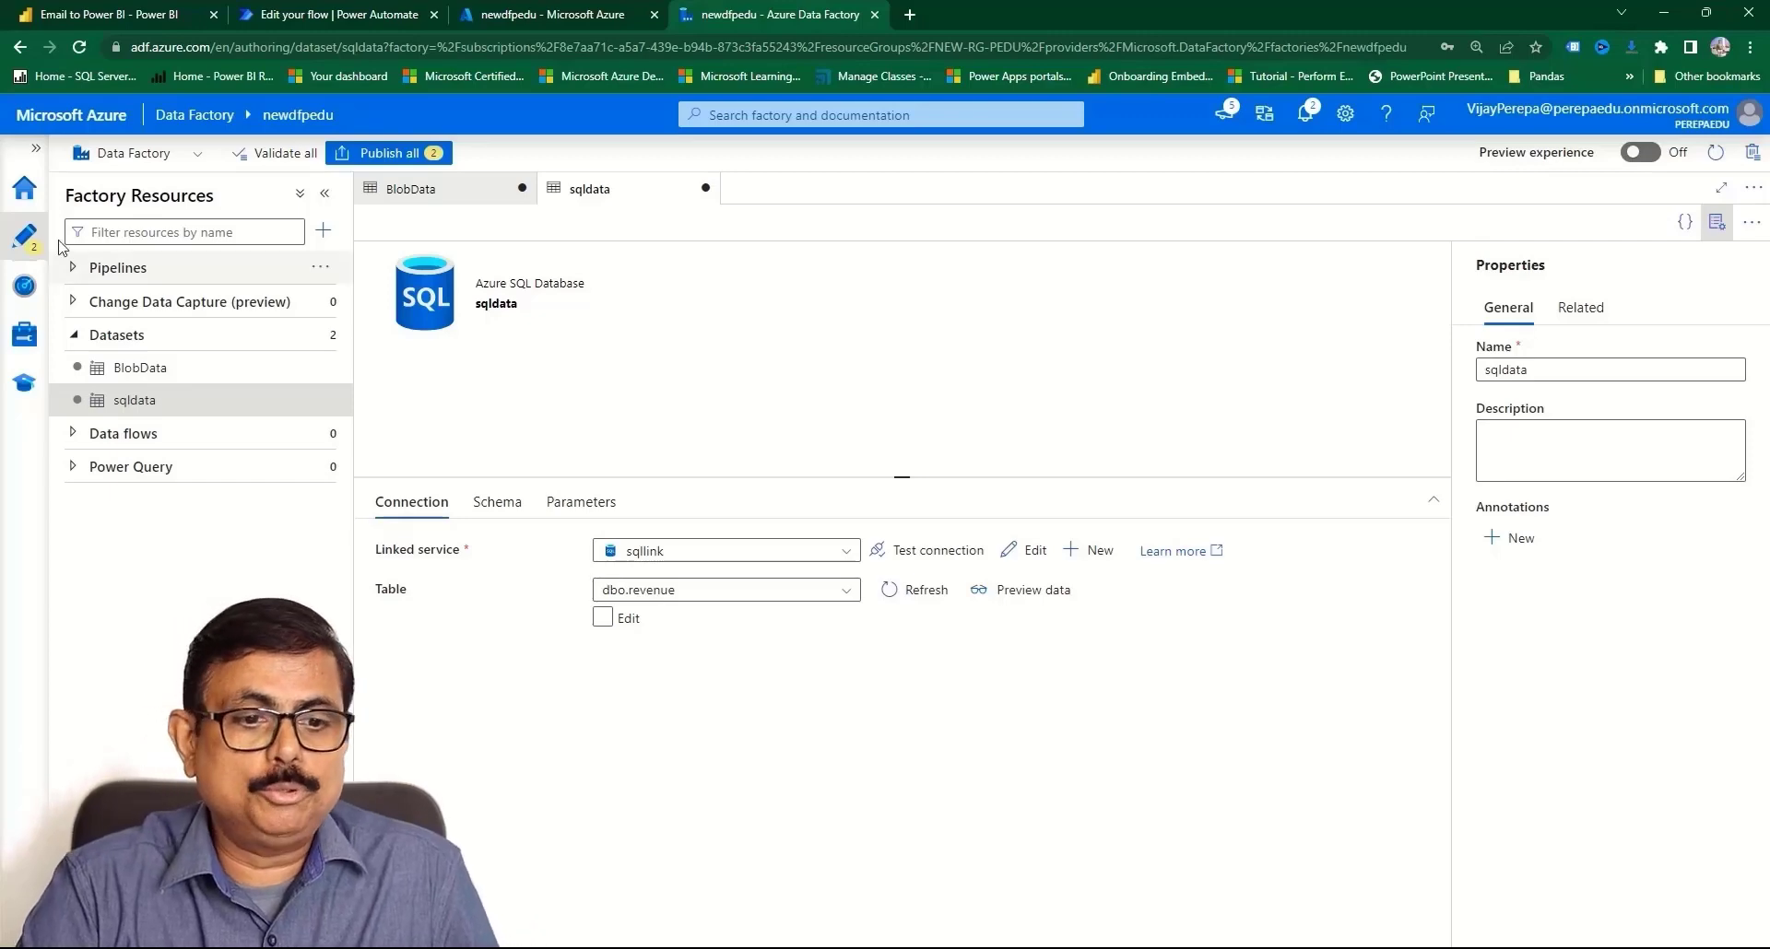
- Create a new pipeline named 'blob to Sql'
click(118, 268)
click(318, 271)
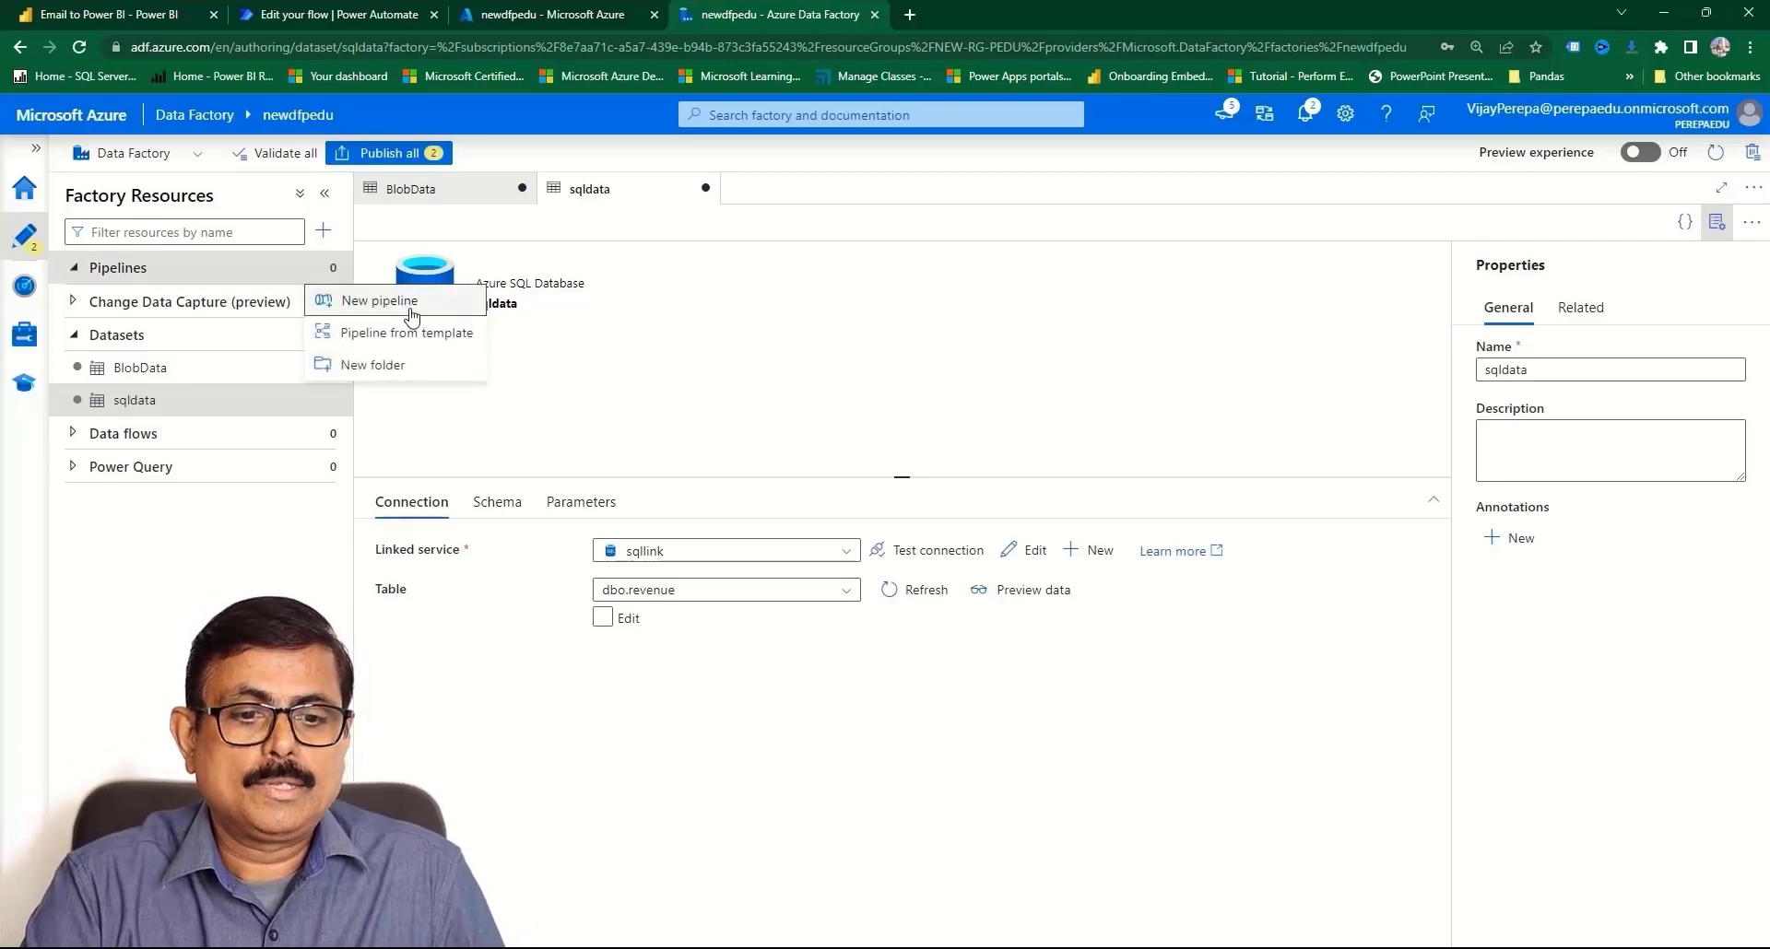
click(405, 303)
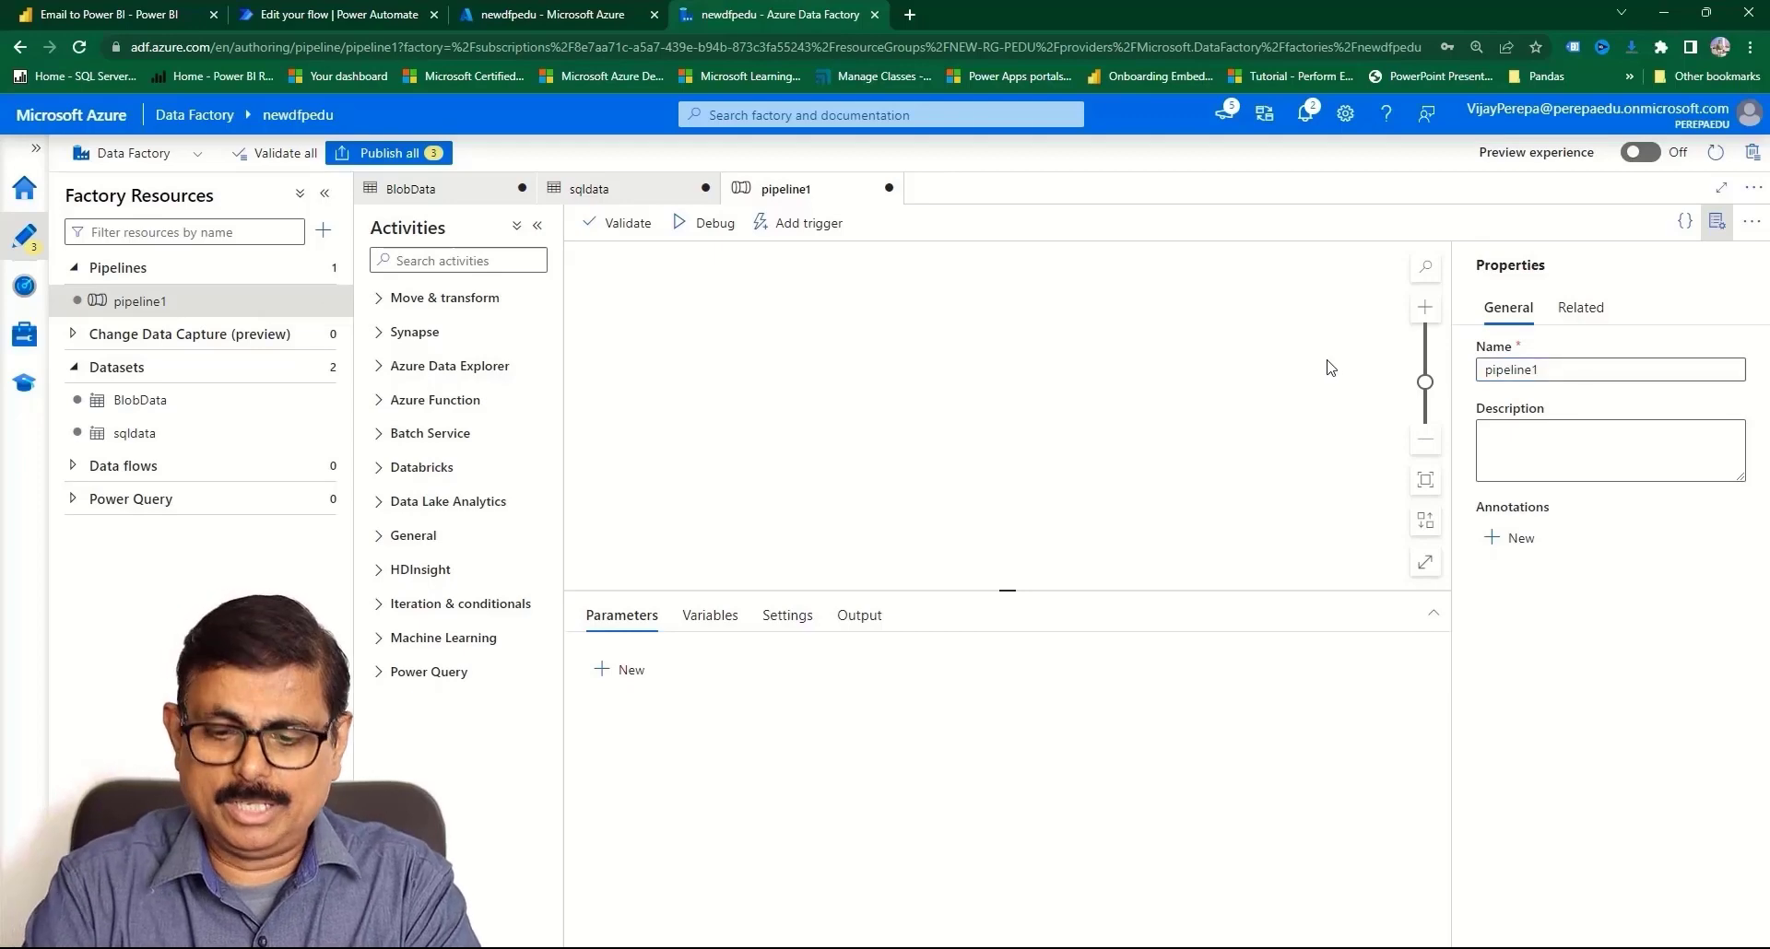
drag(1580, 369, 1409, 365)
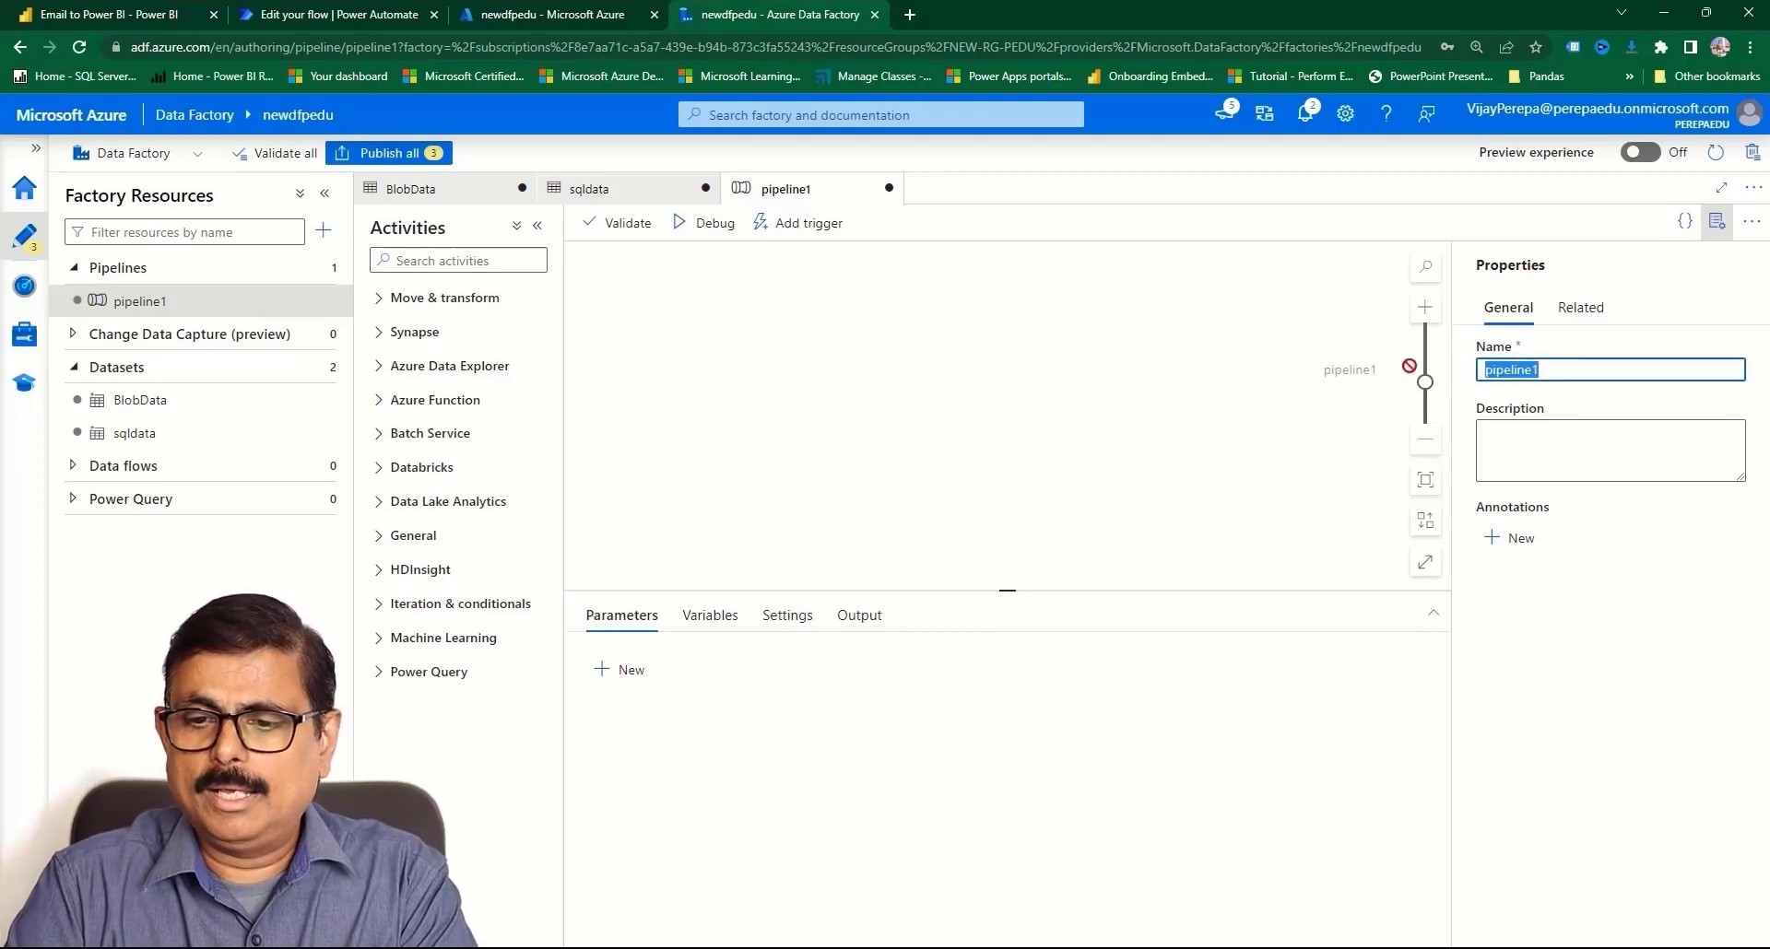
text(blob to csv\\)
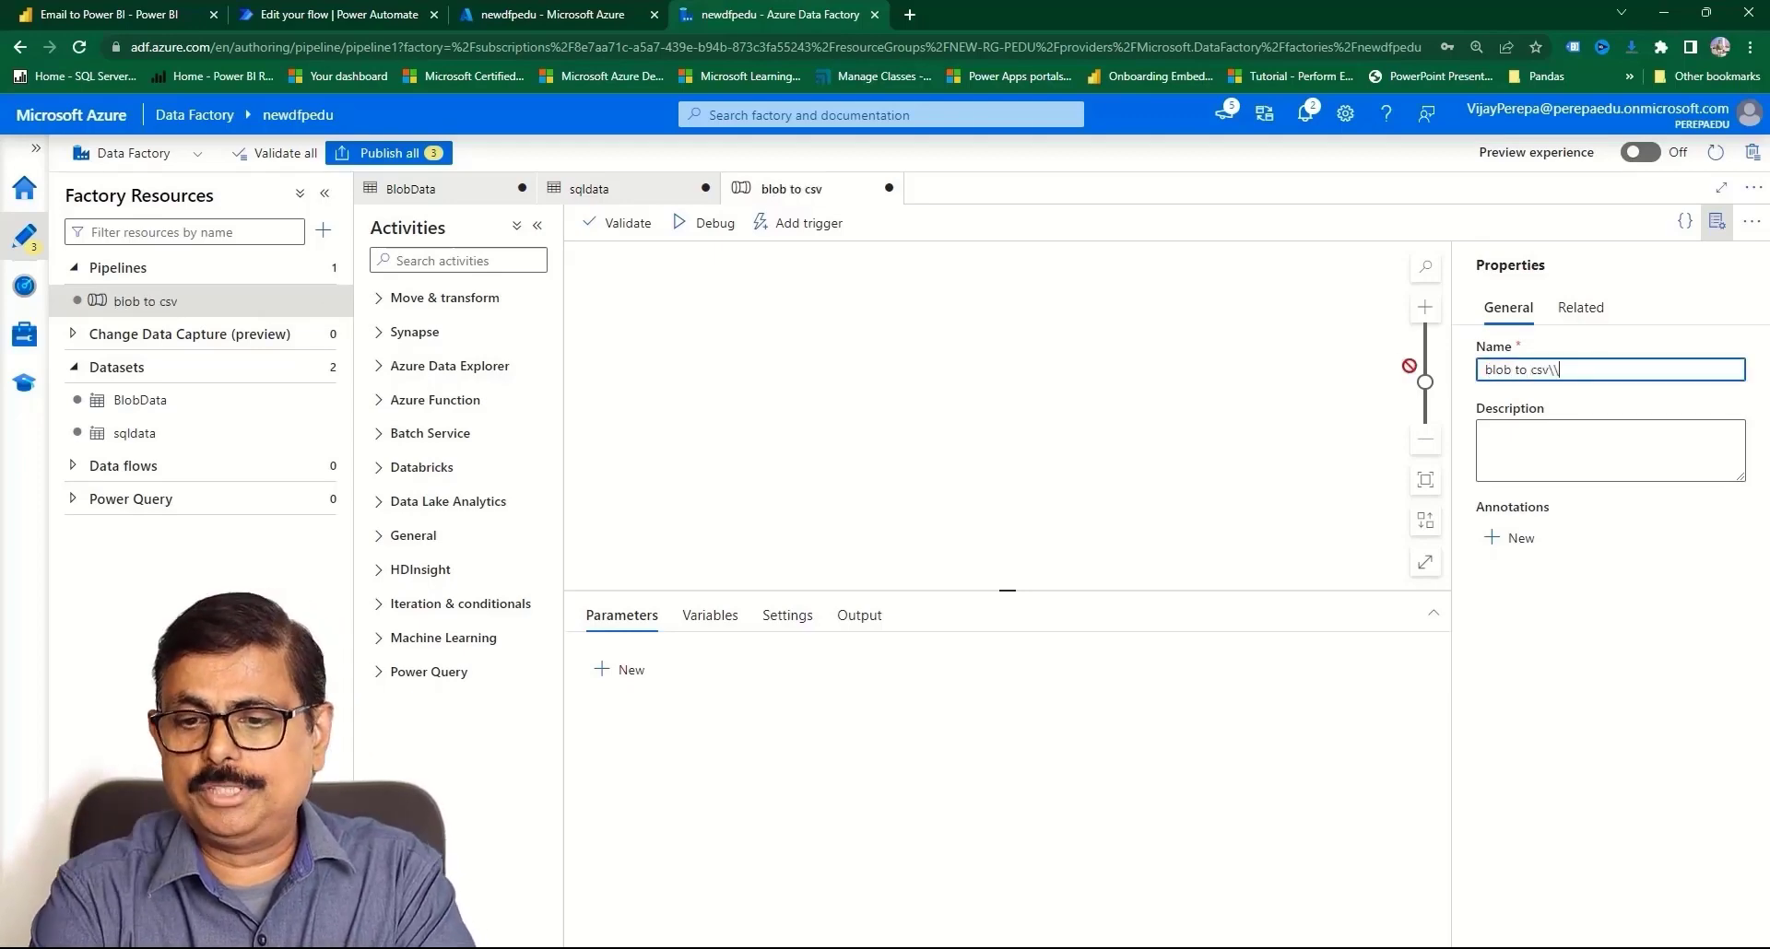
text(Sq;)
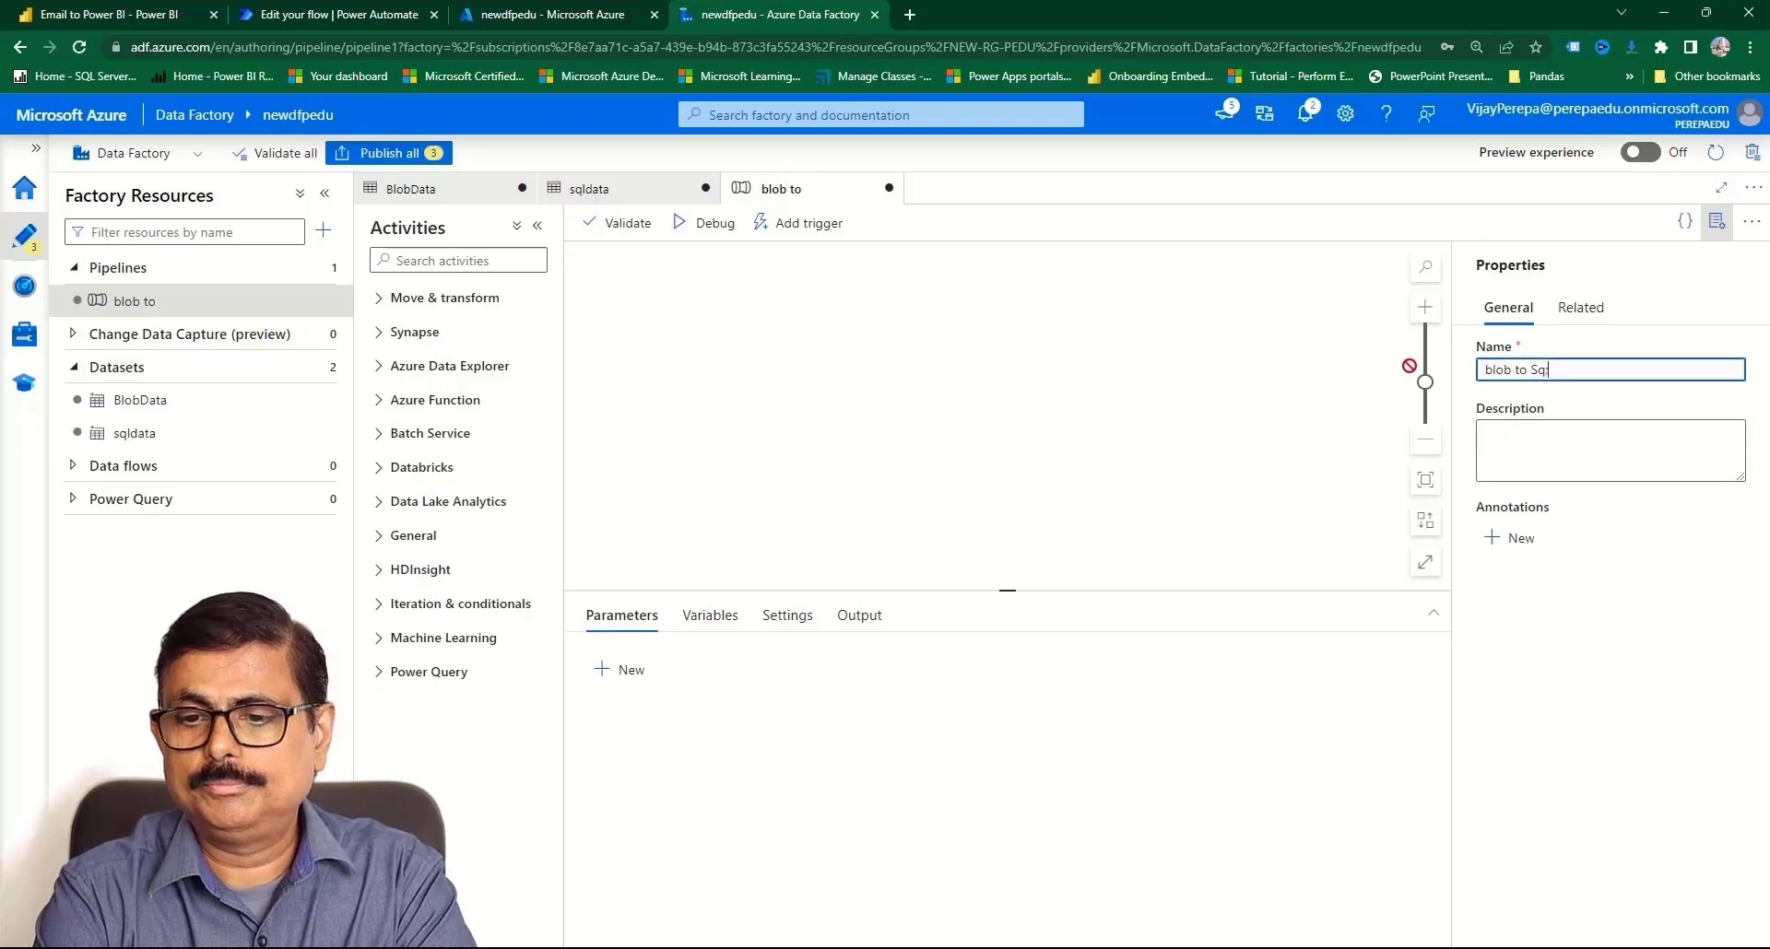
key(BackSpace)
text(l)
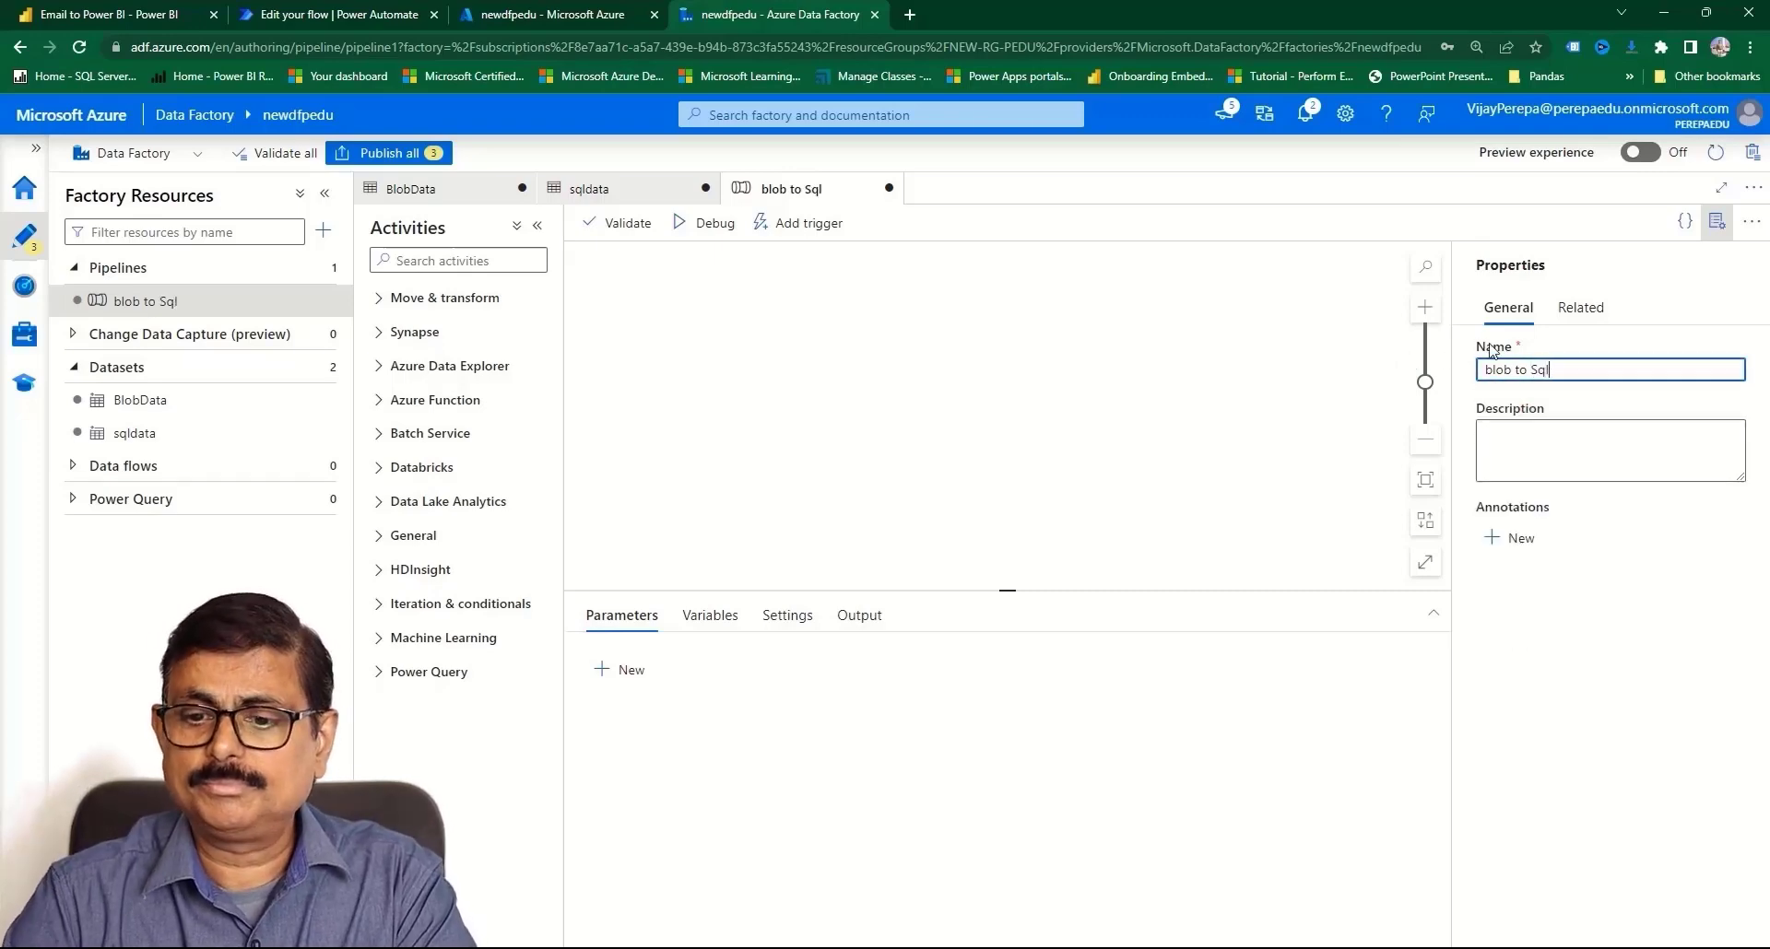
- Add a Copy data activity named 'Copy Data from Blob to SQL Table'
click(481, 301)
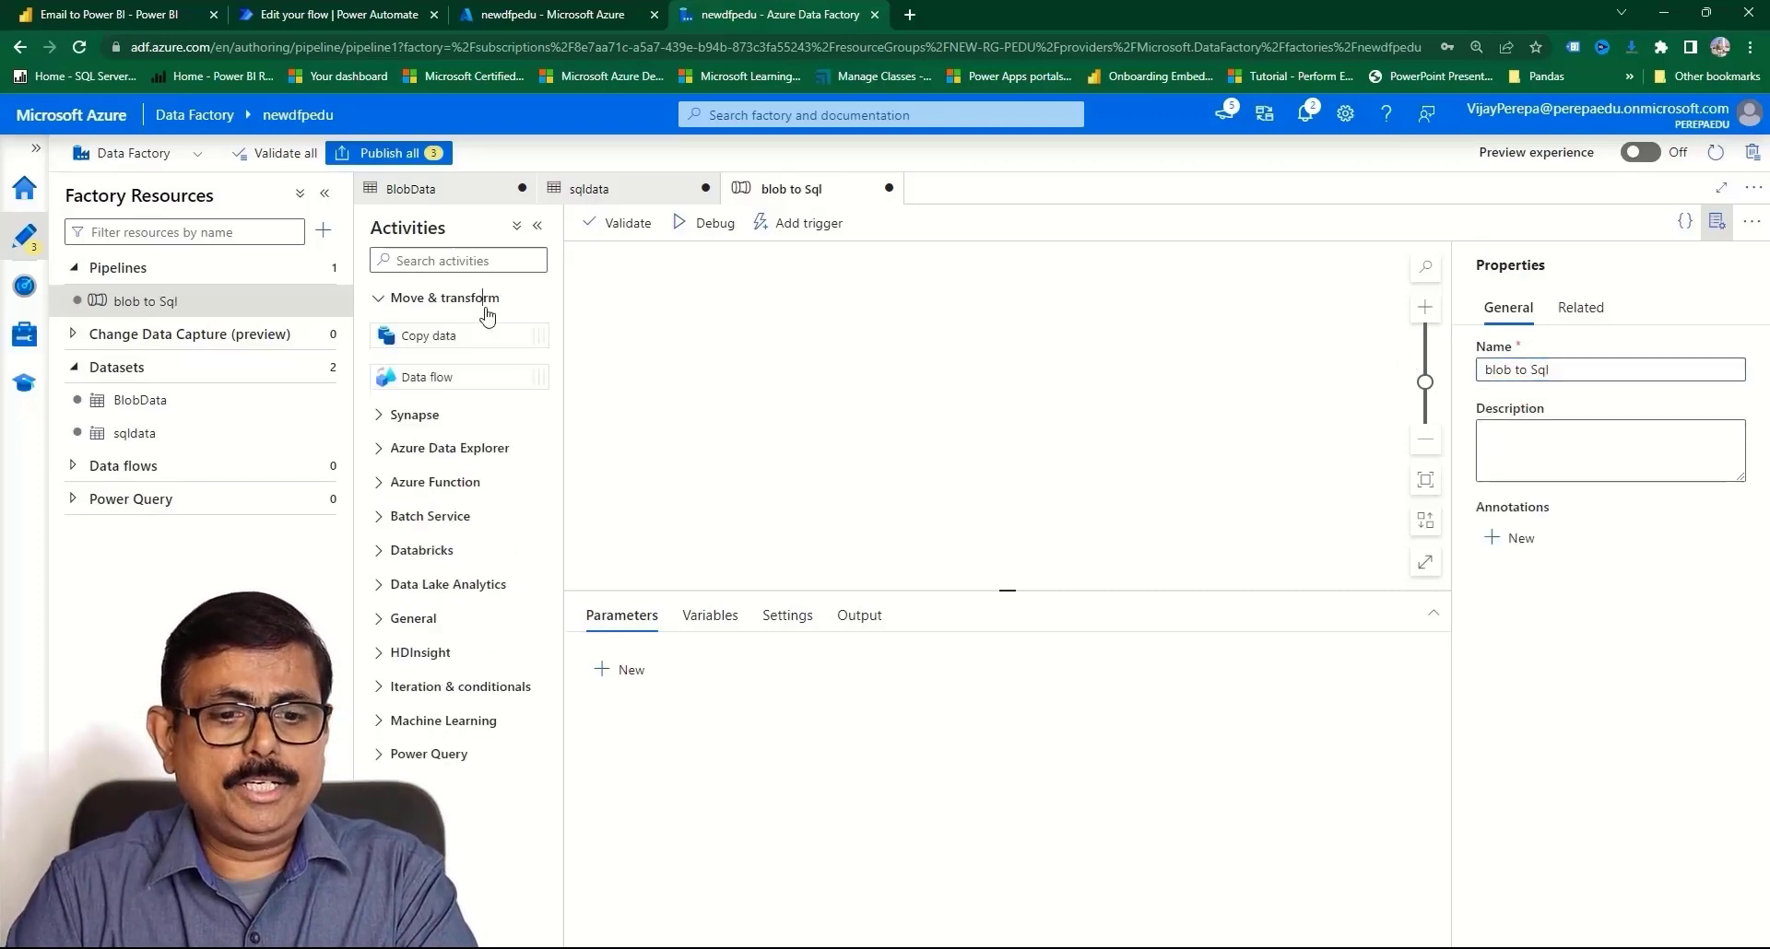
drag(441, 337, 779, 351)
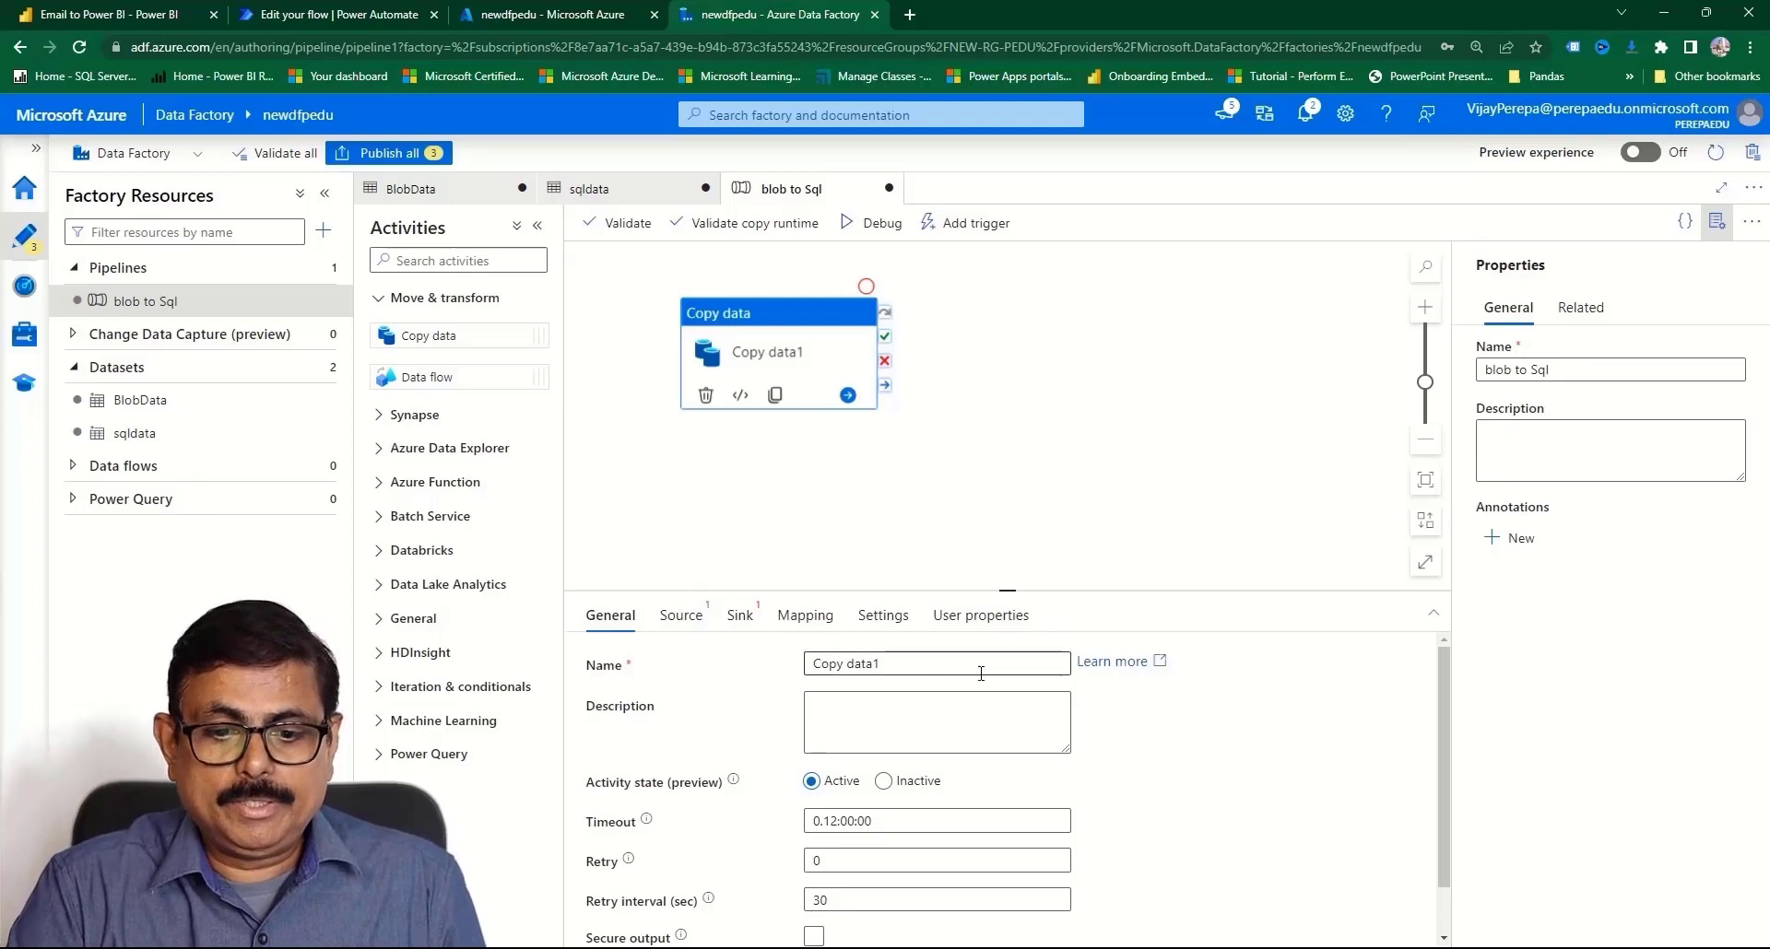
drag(881, 663, 572, 617)
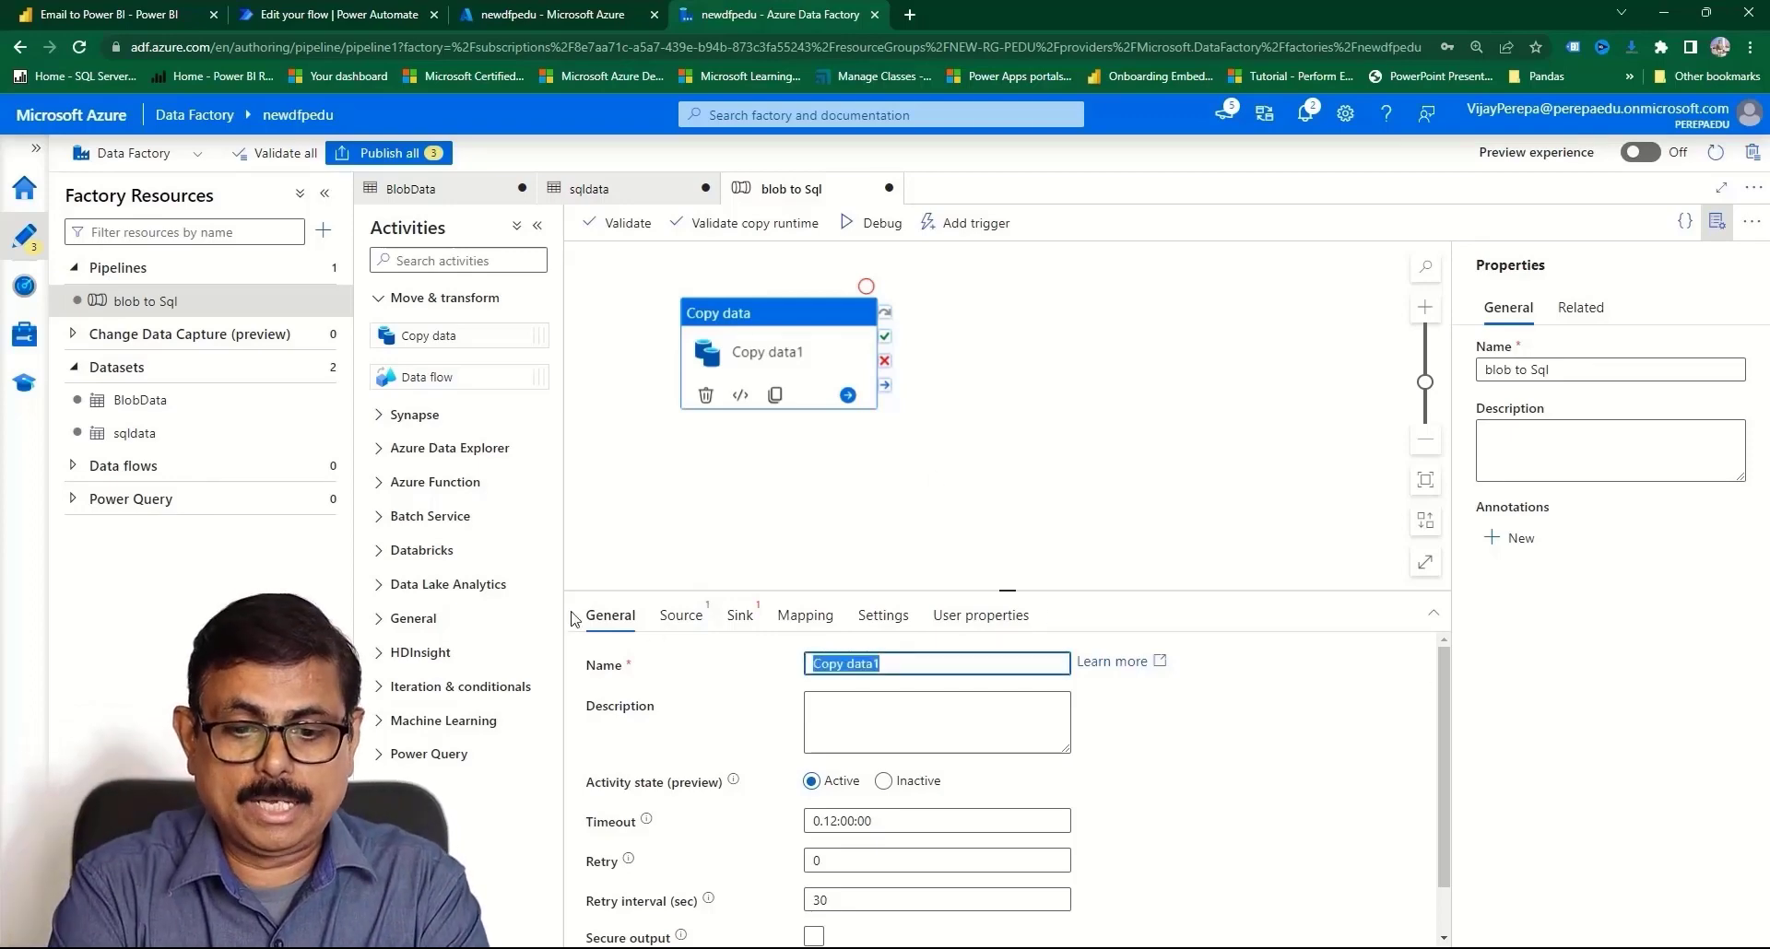
text(Copy)
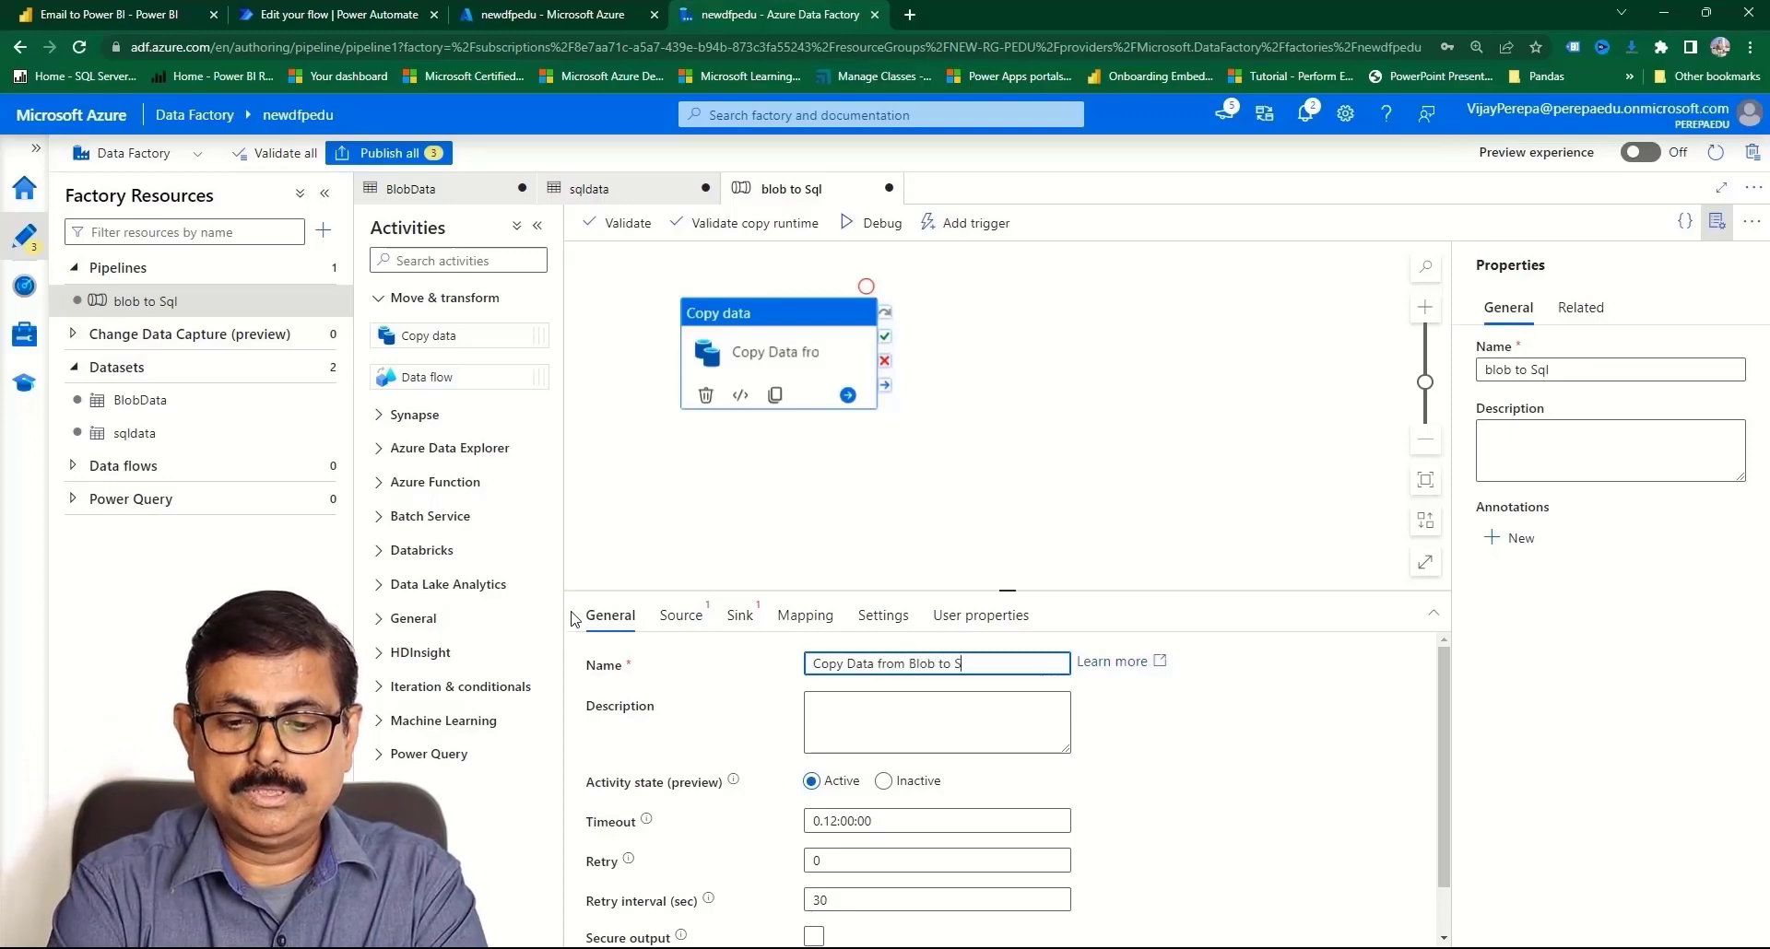
text(Data from Blob to SQK L )
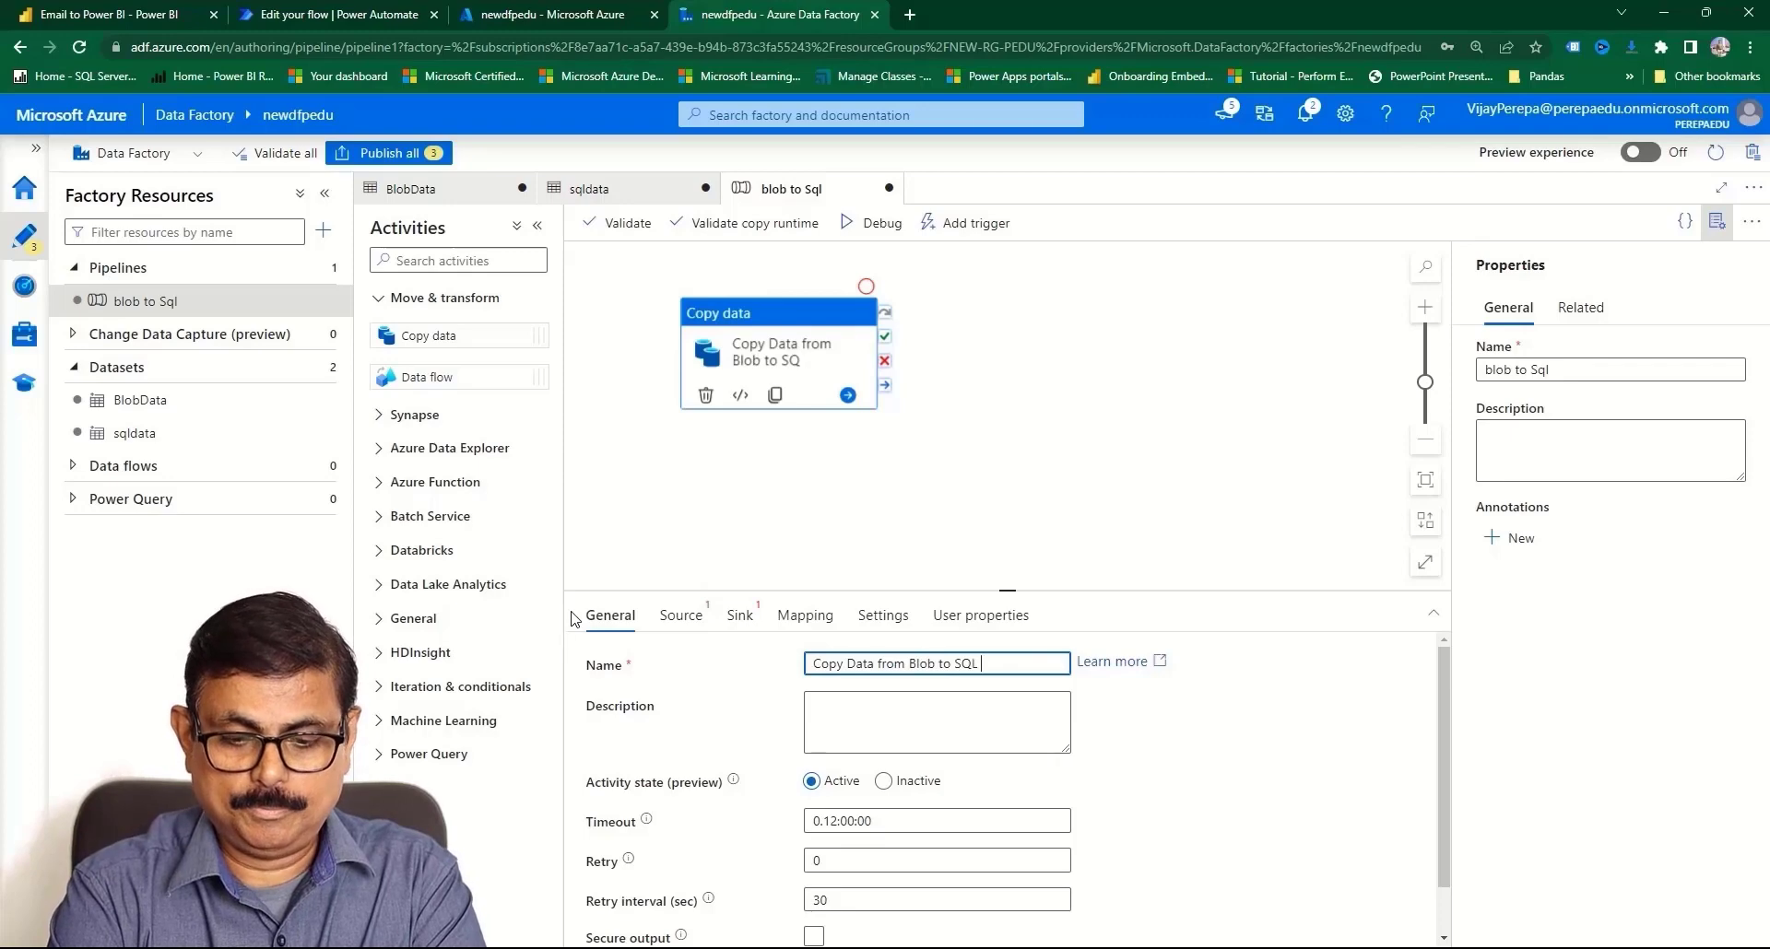
text(Table)
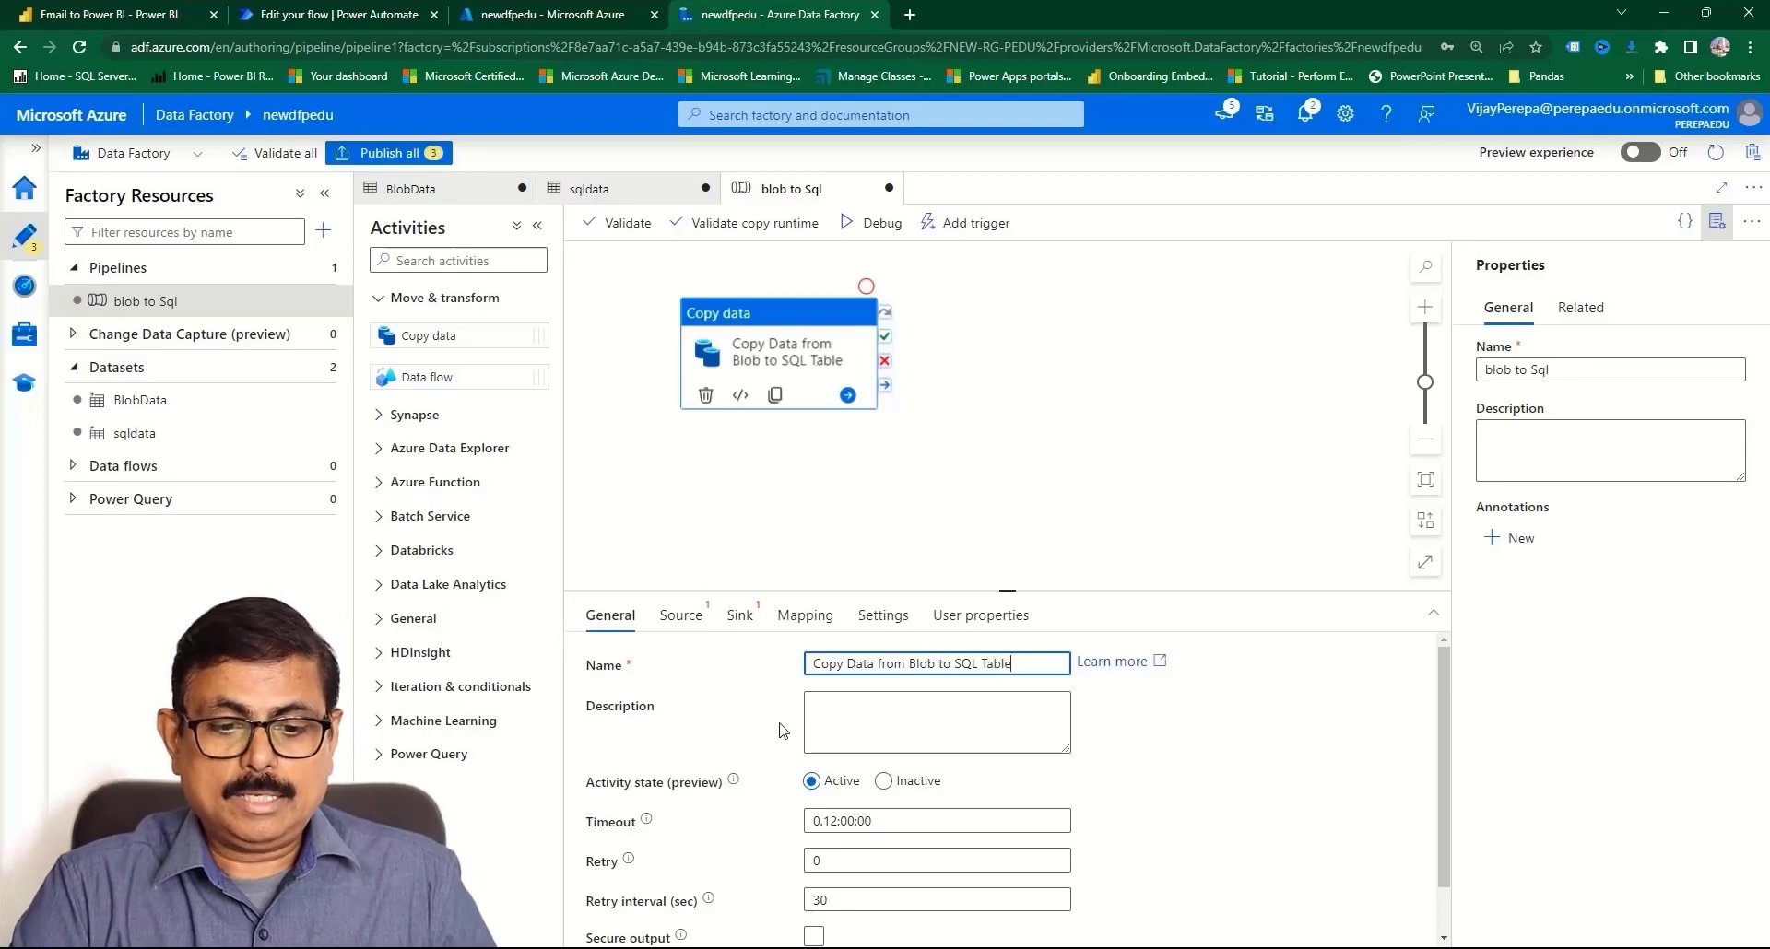
click(682, 616)
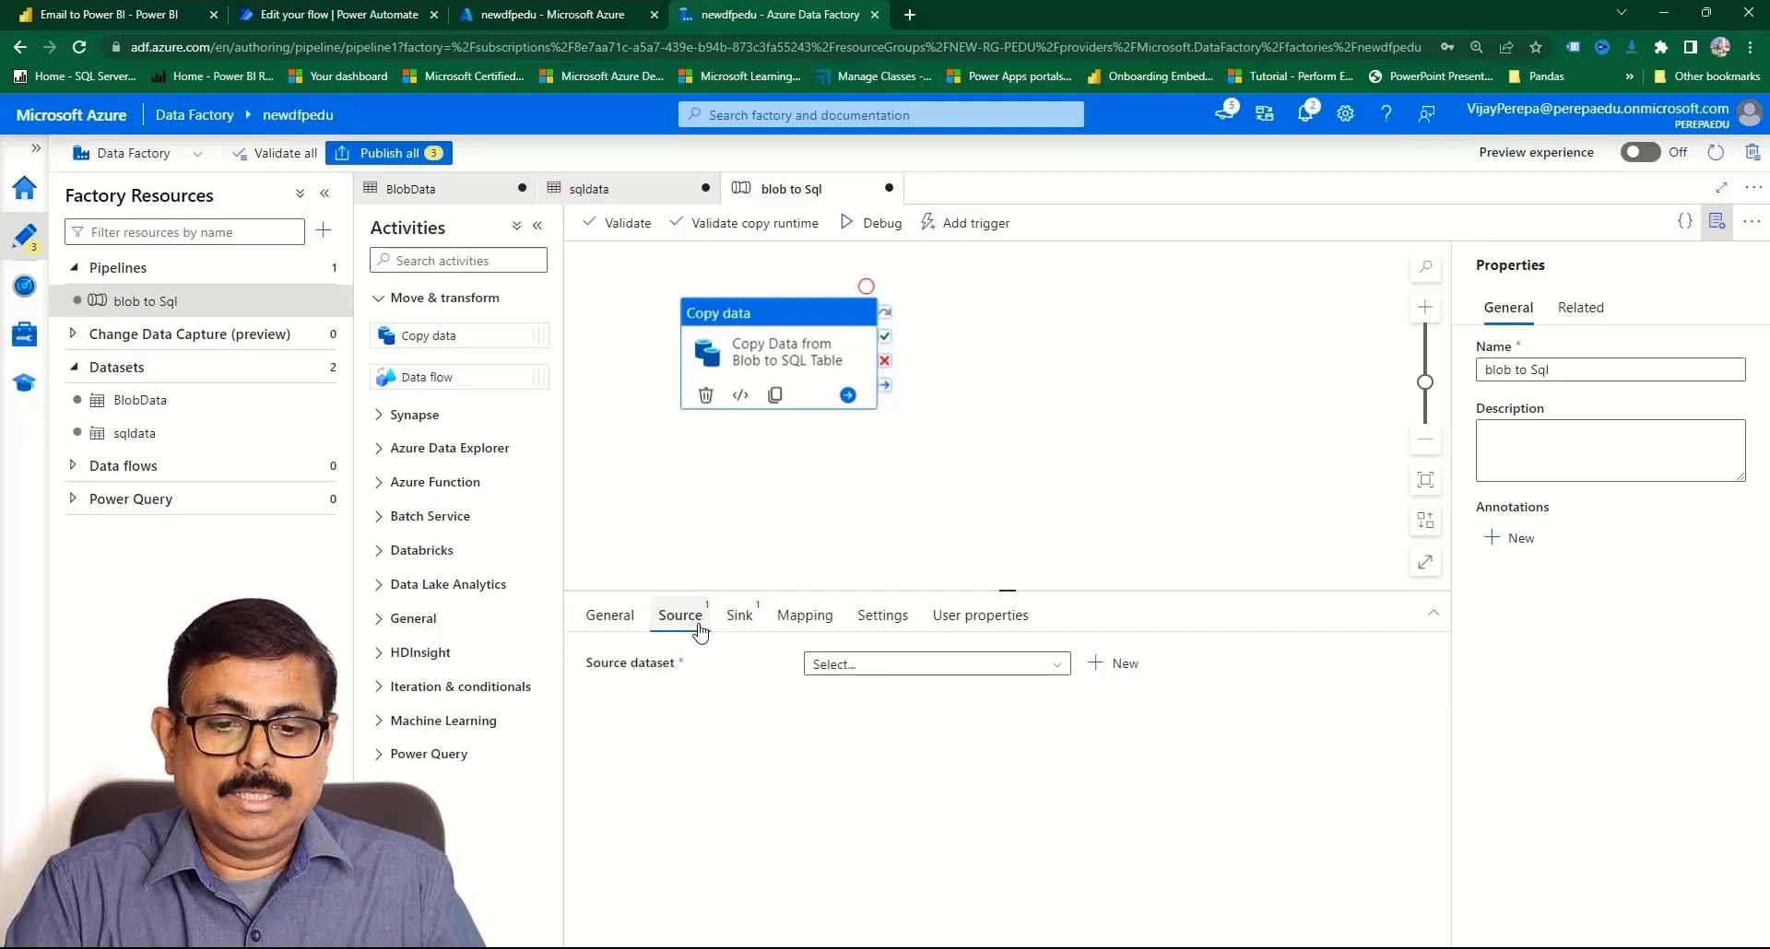
- Use BlobData as the copy source and check the expression builder for pipeline parameters
click(892, 665)
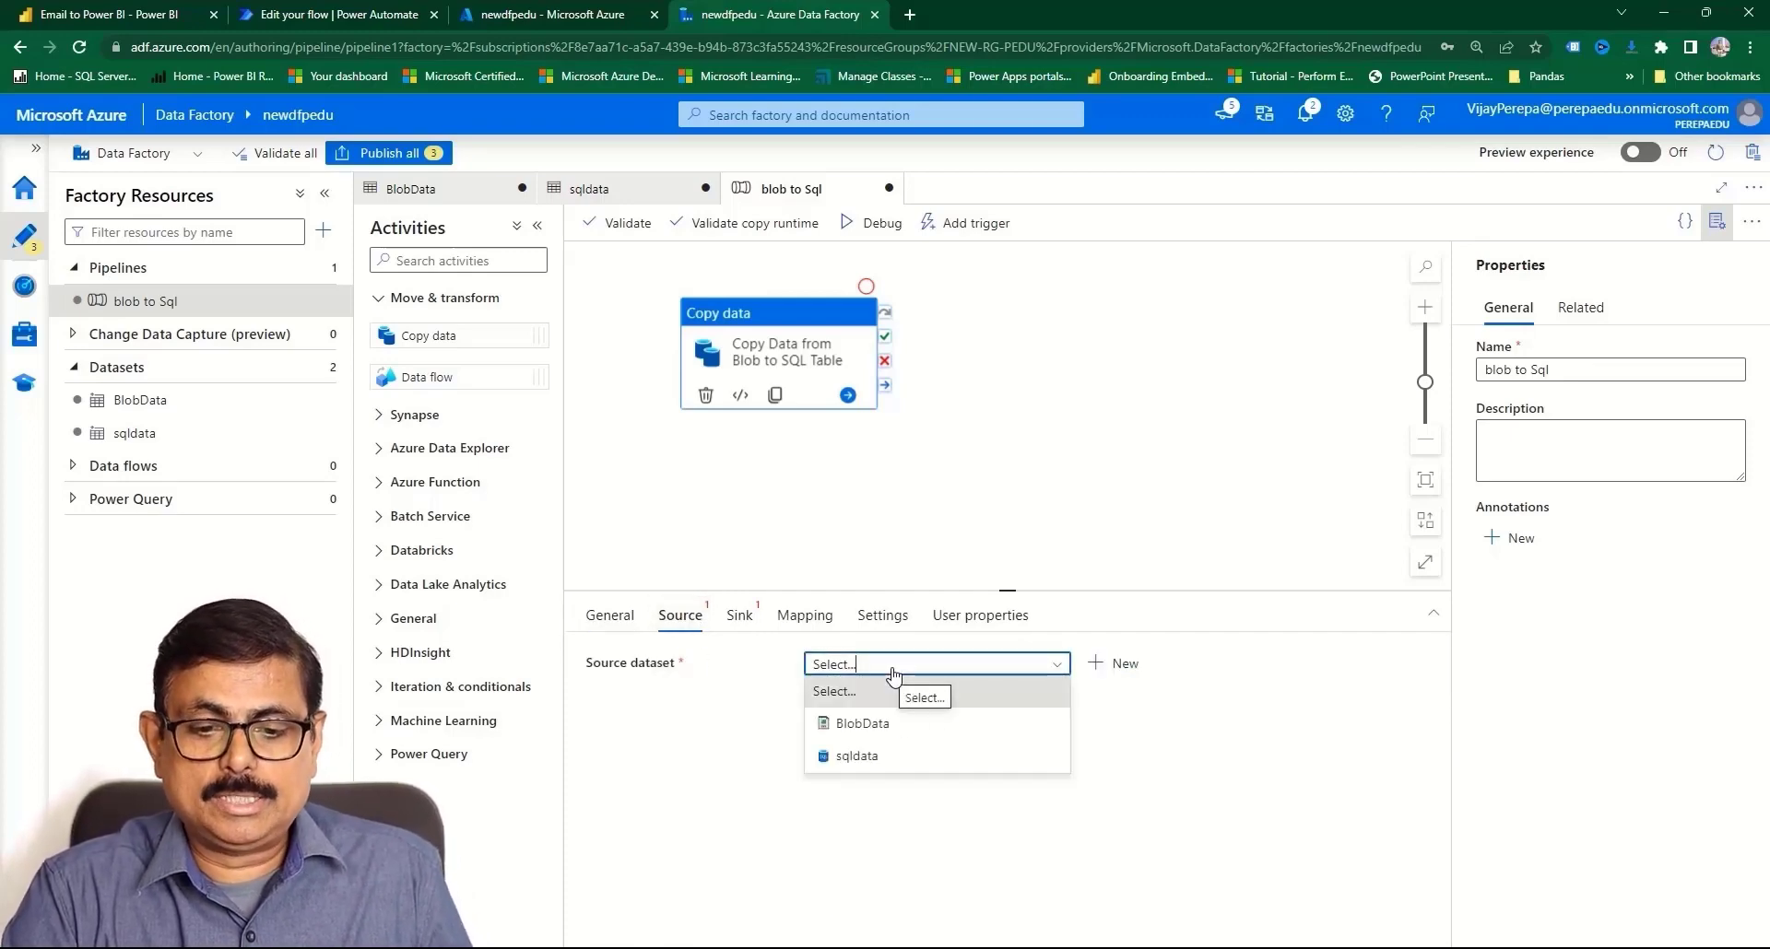
click(897, 725)
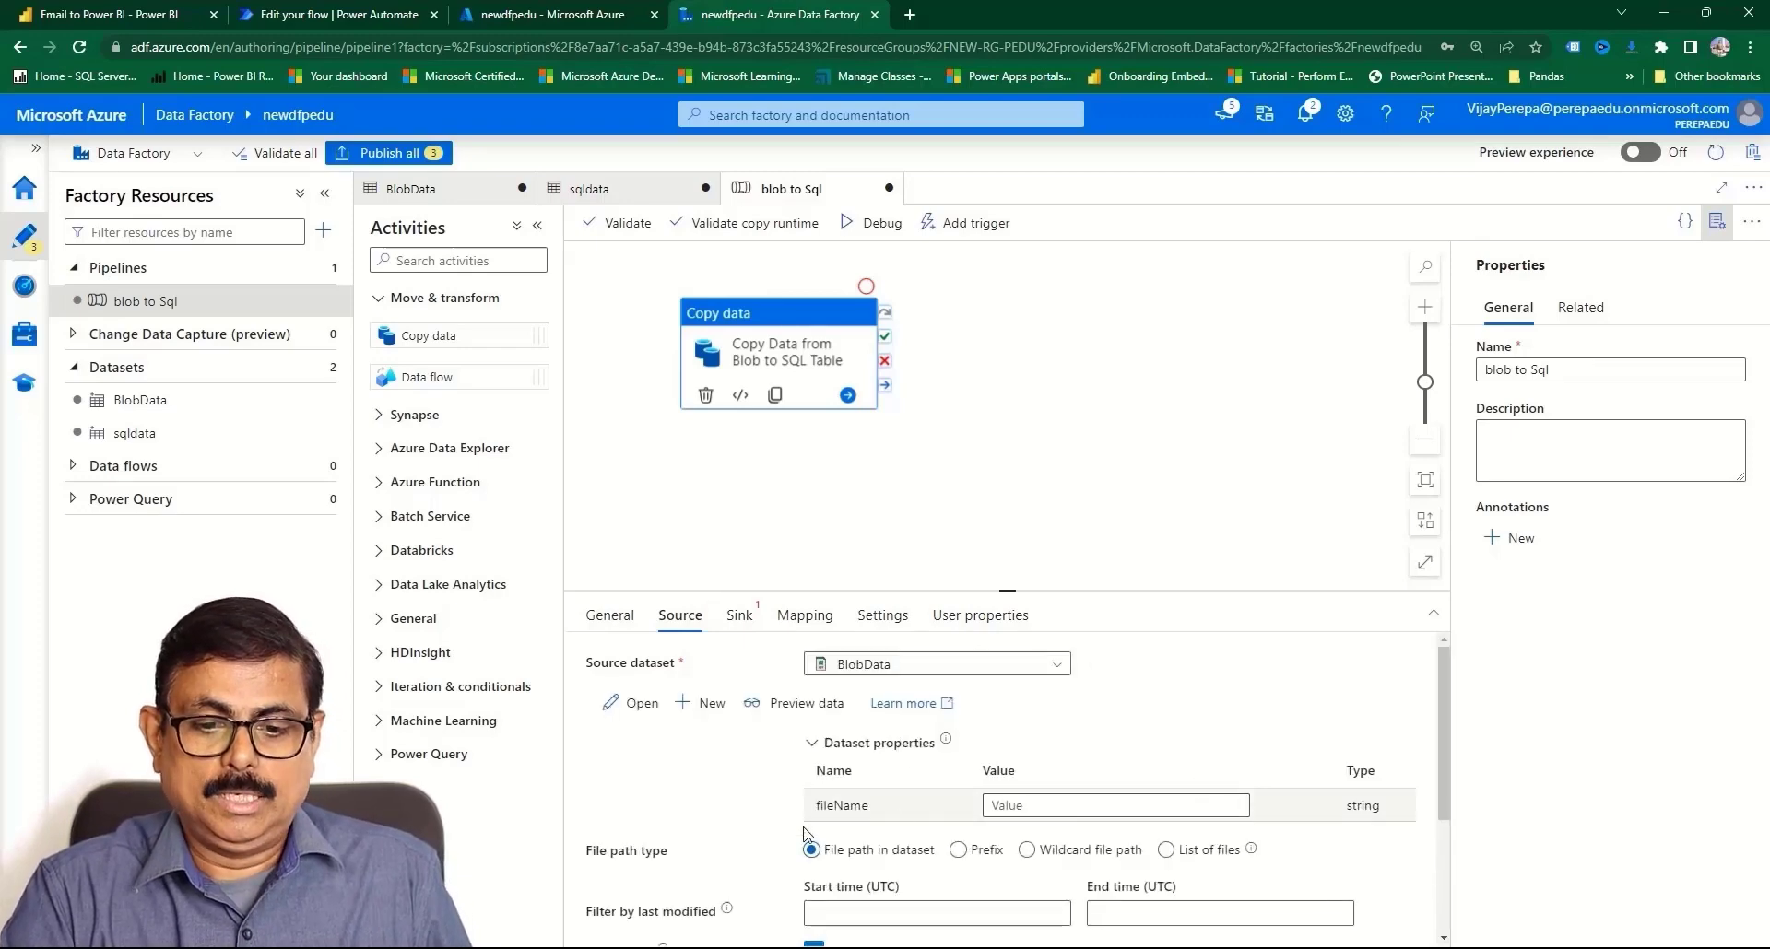
click(1169, 807)
click(1130, 827)
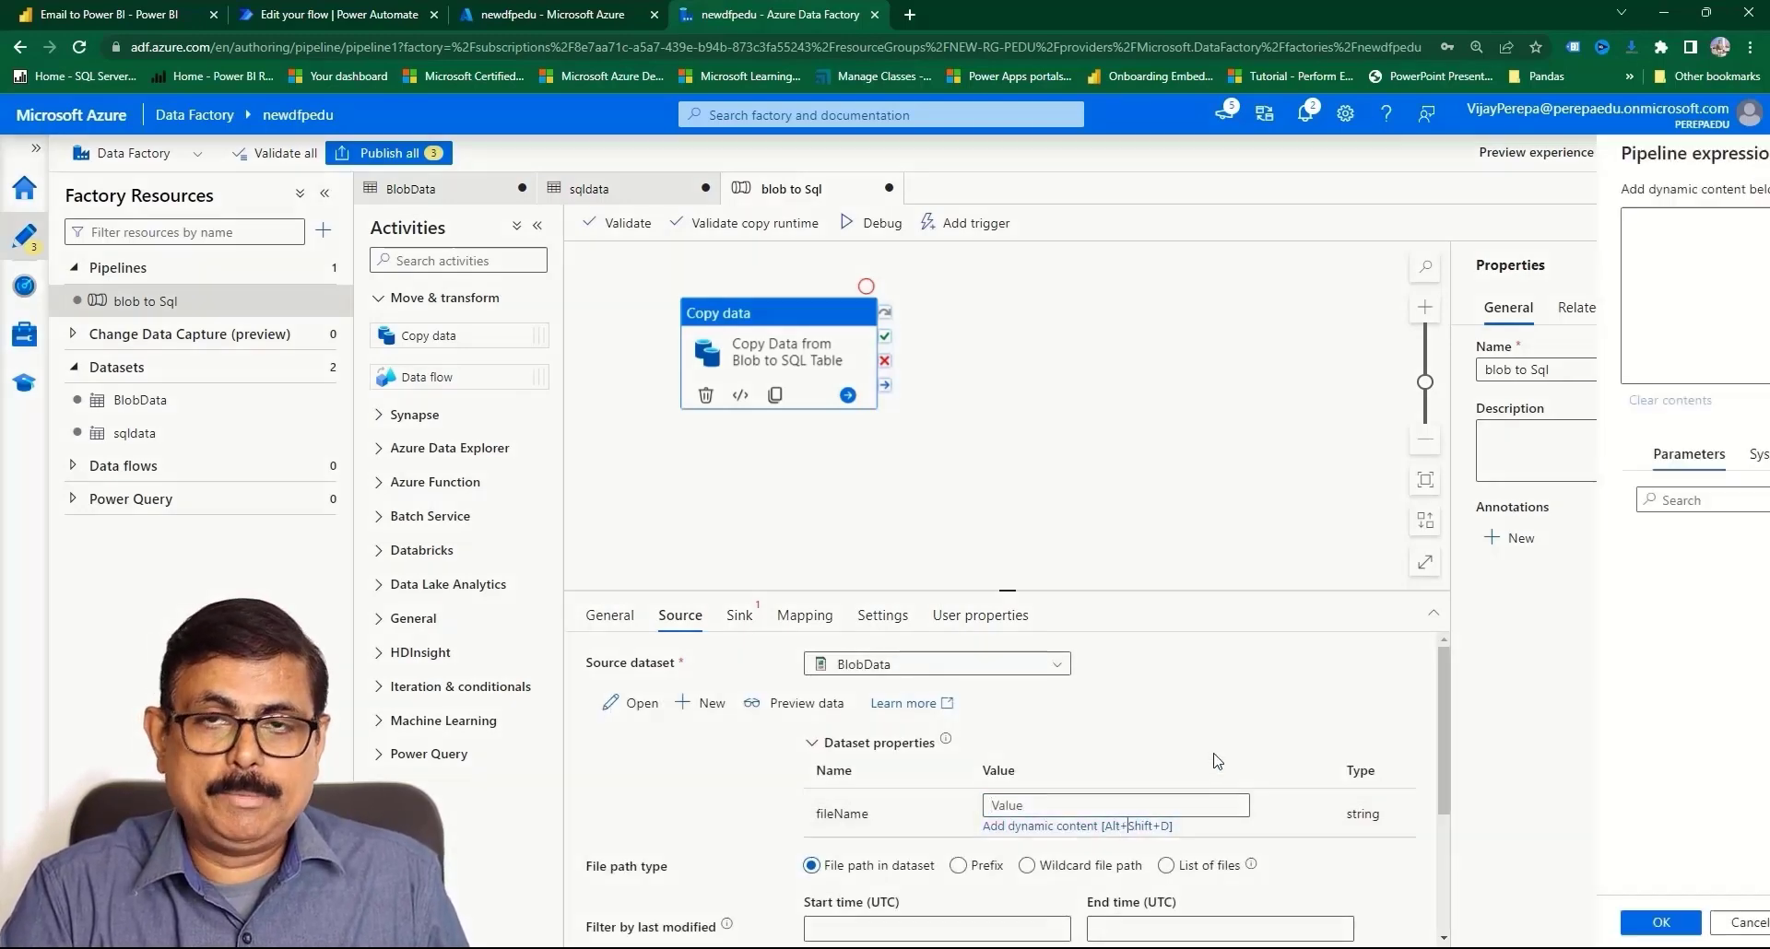
click(1333, 454)
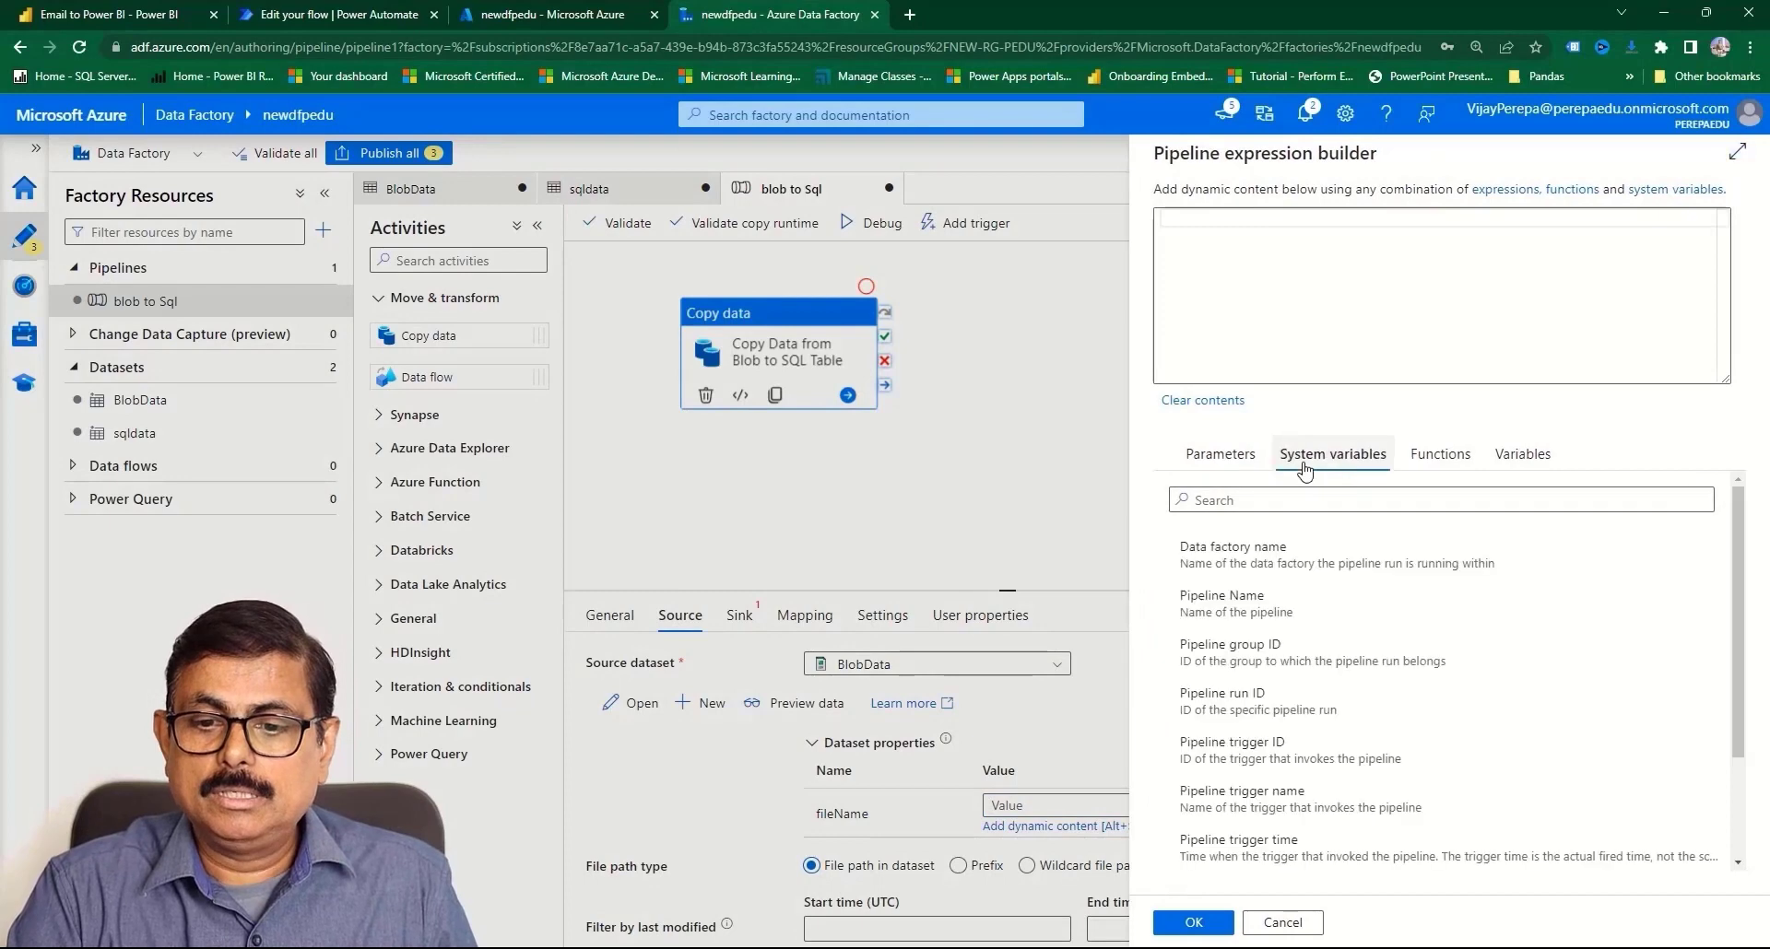
click(1214, 461)
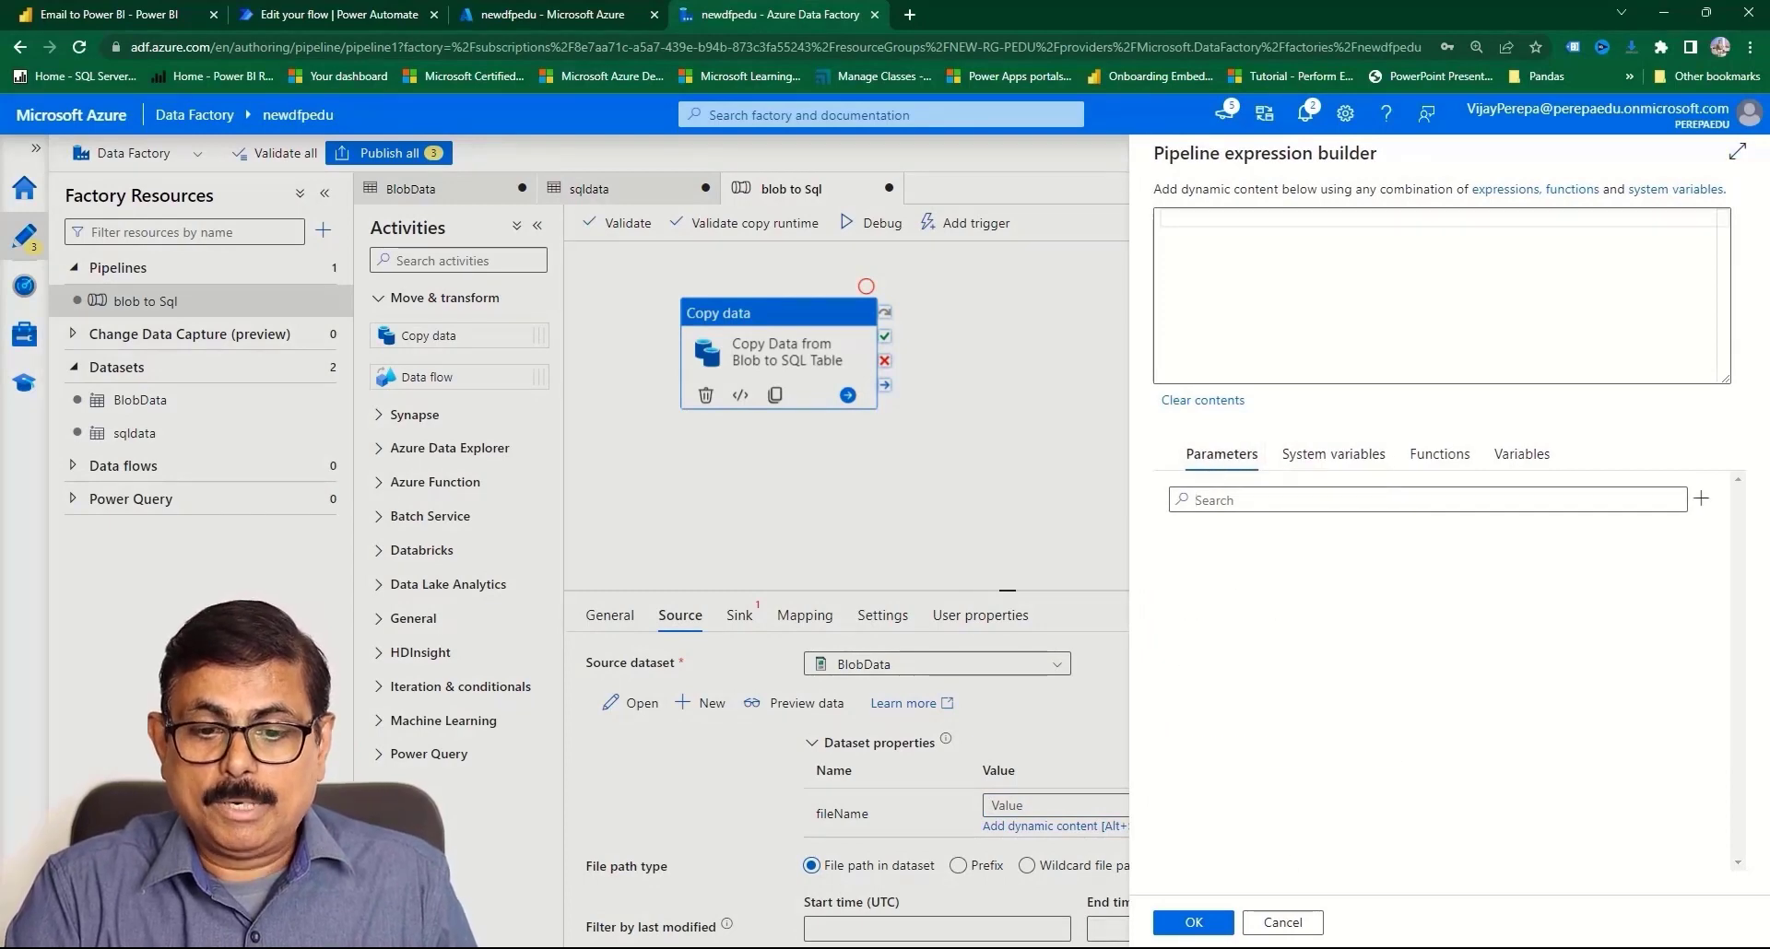
click(1303, 920)
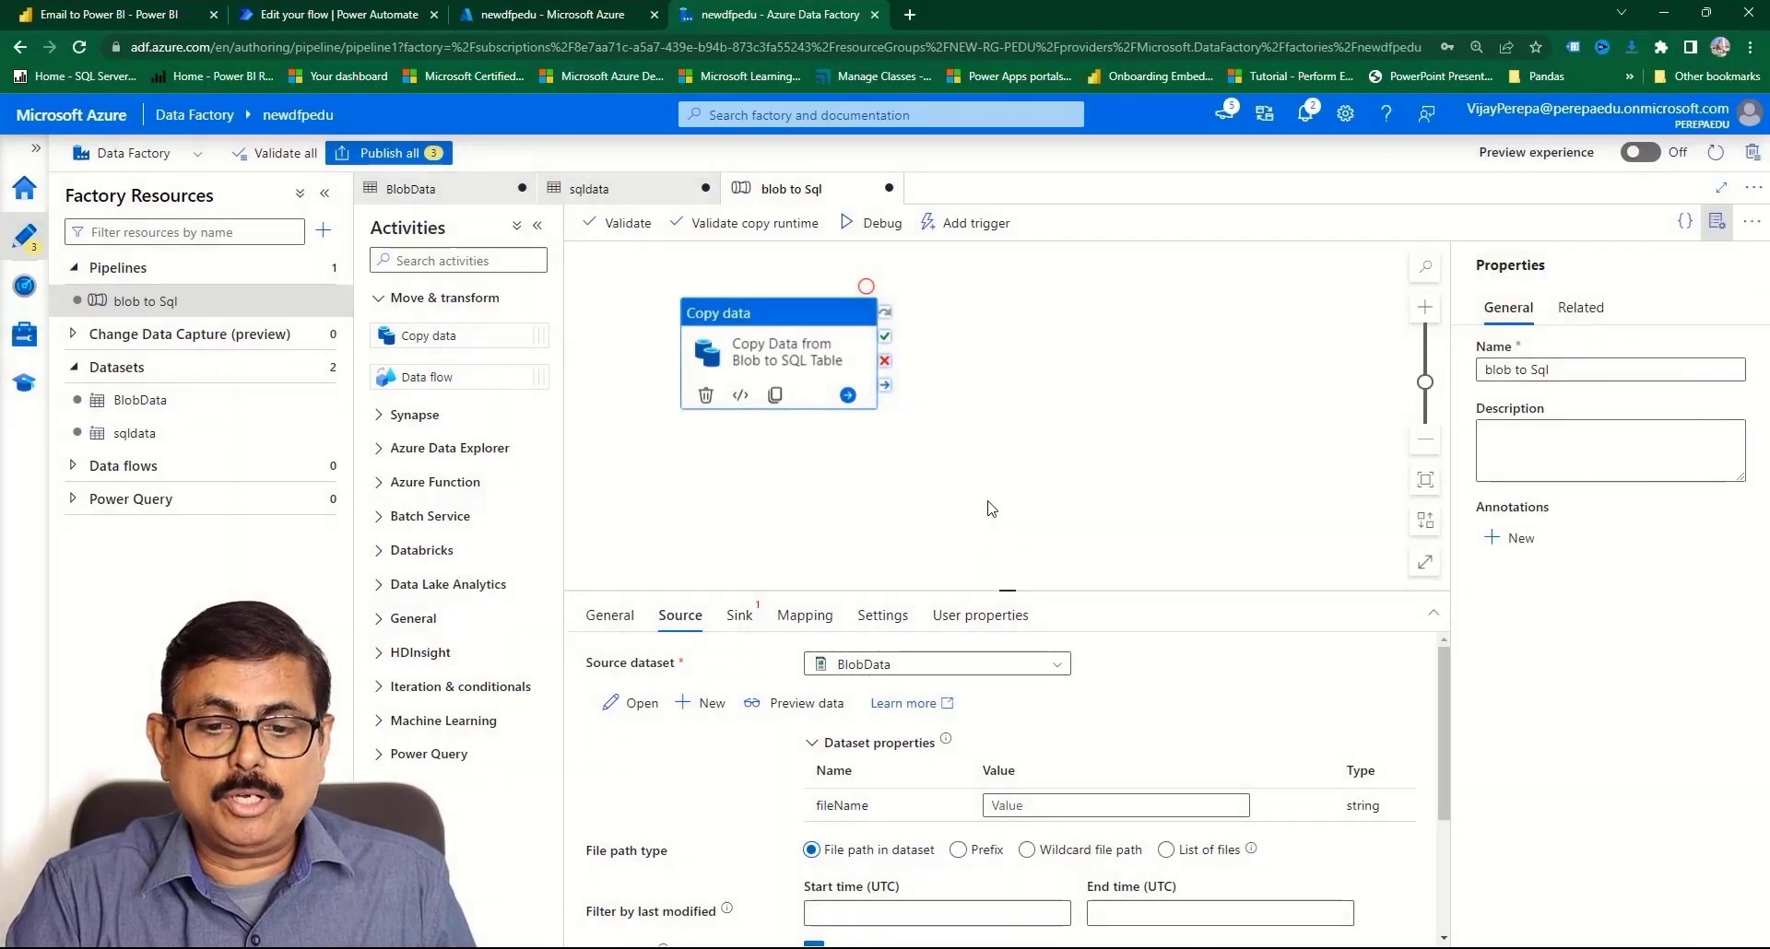
- Add a String pipeline parameter named fileName
click(989, 508)
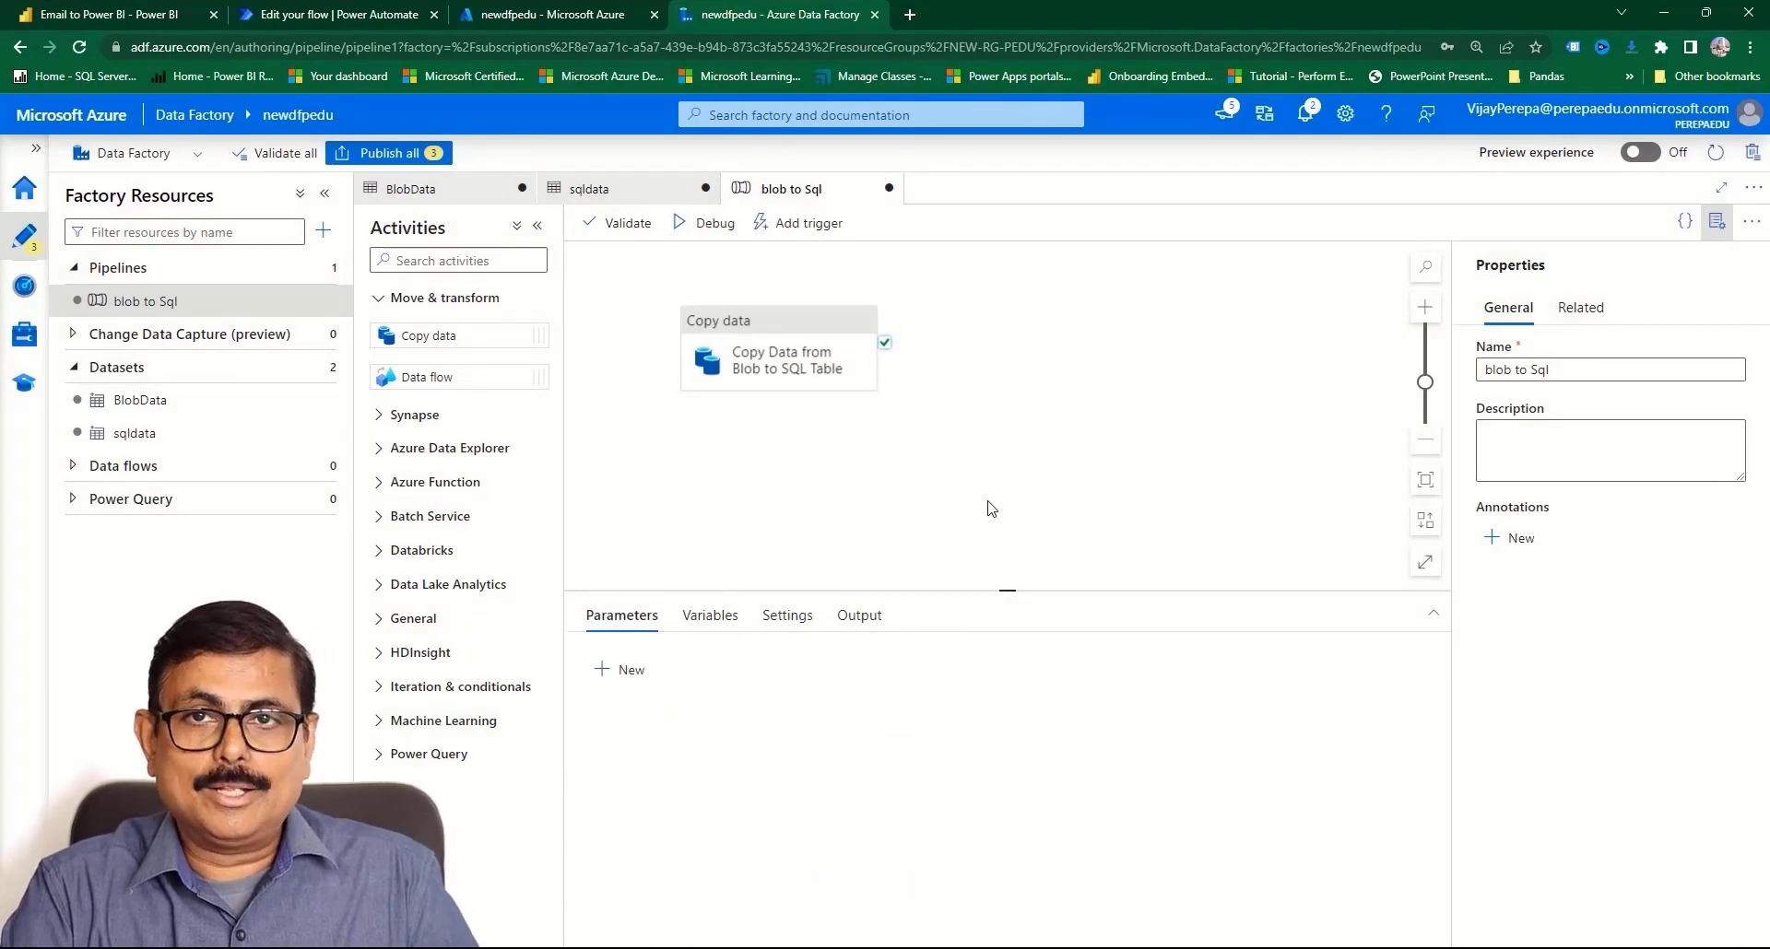
click(625, 670)
click(790, 740)
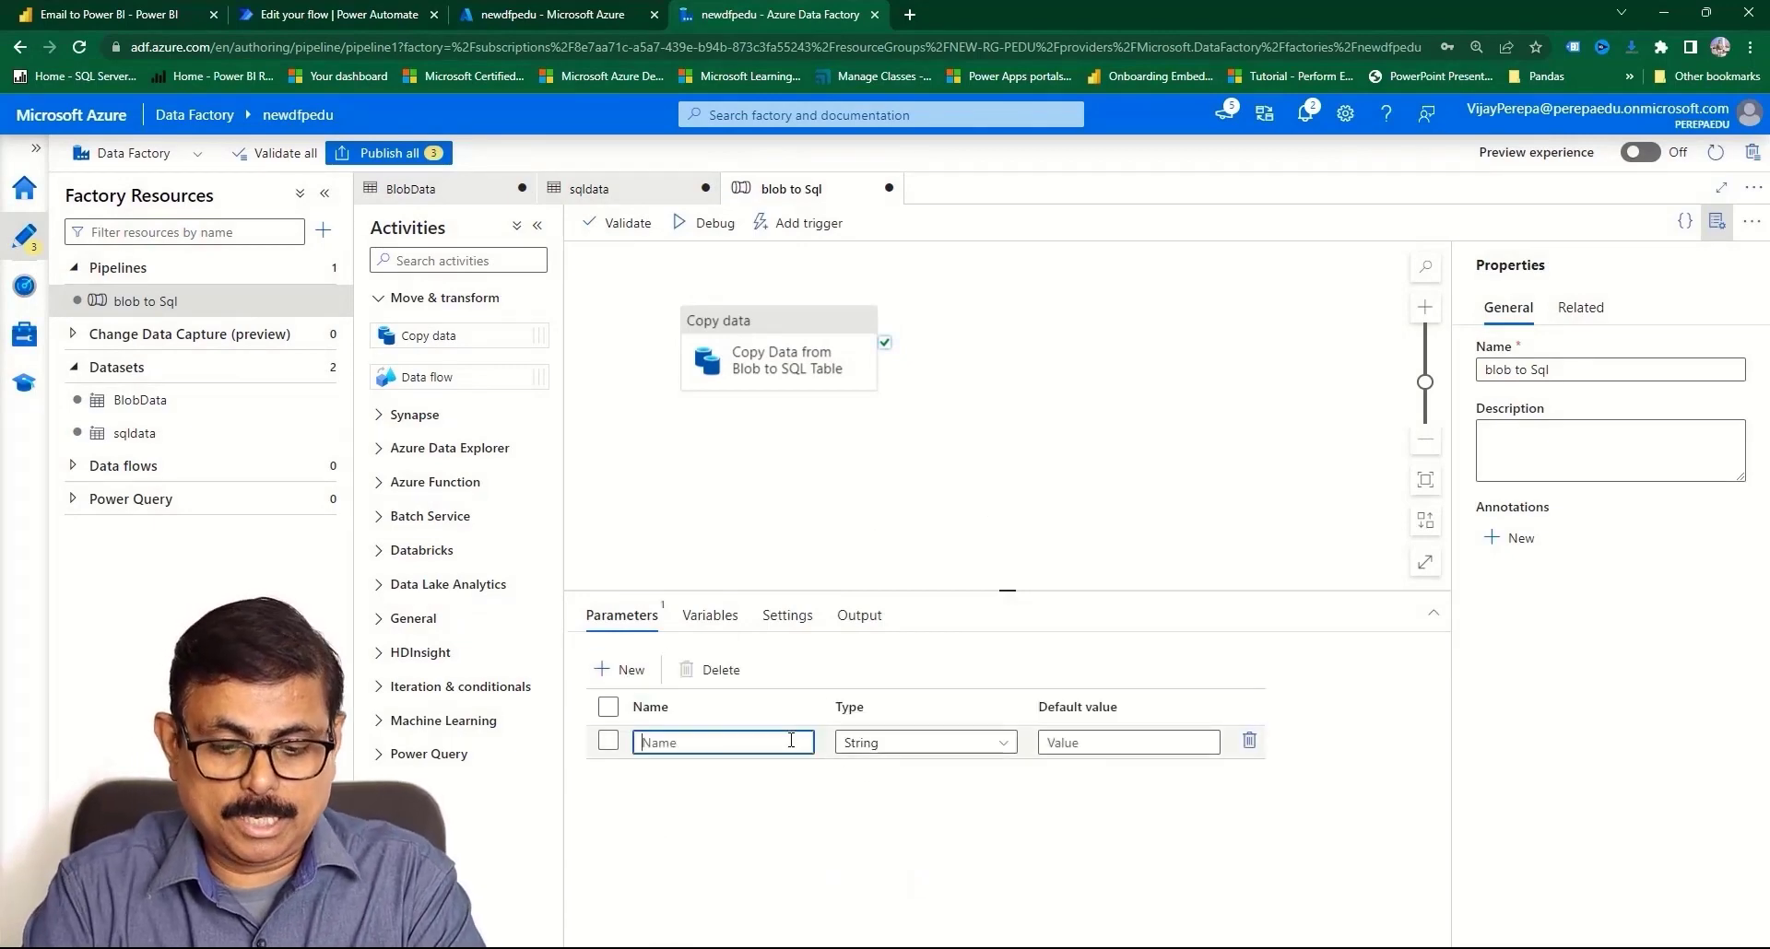
text(fileName)
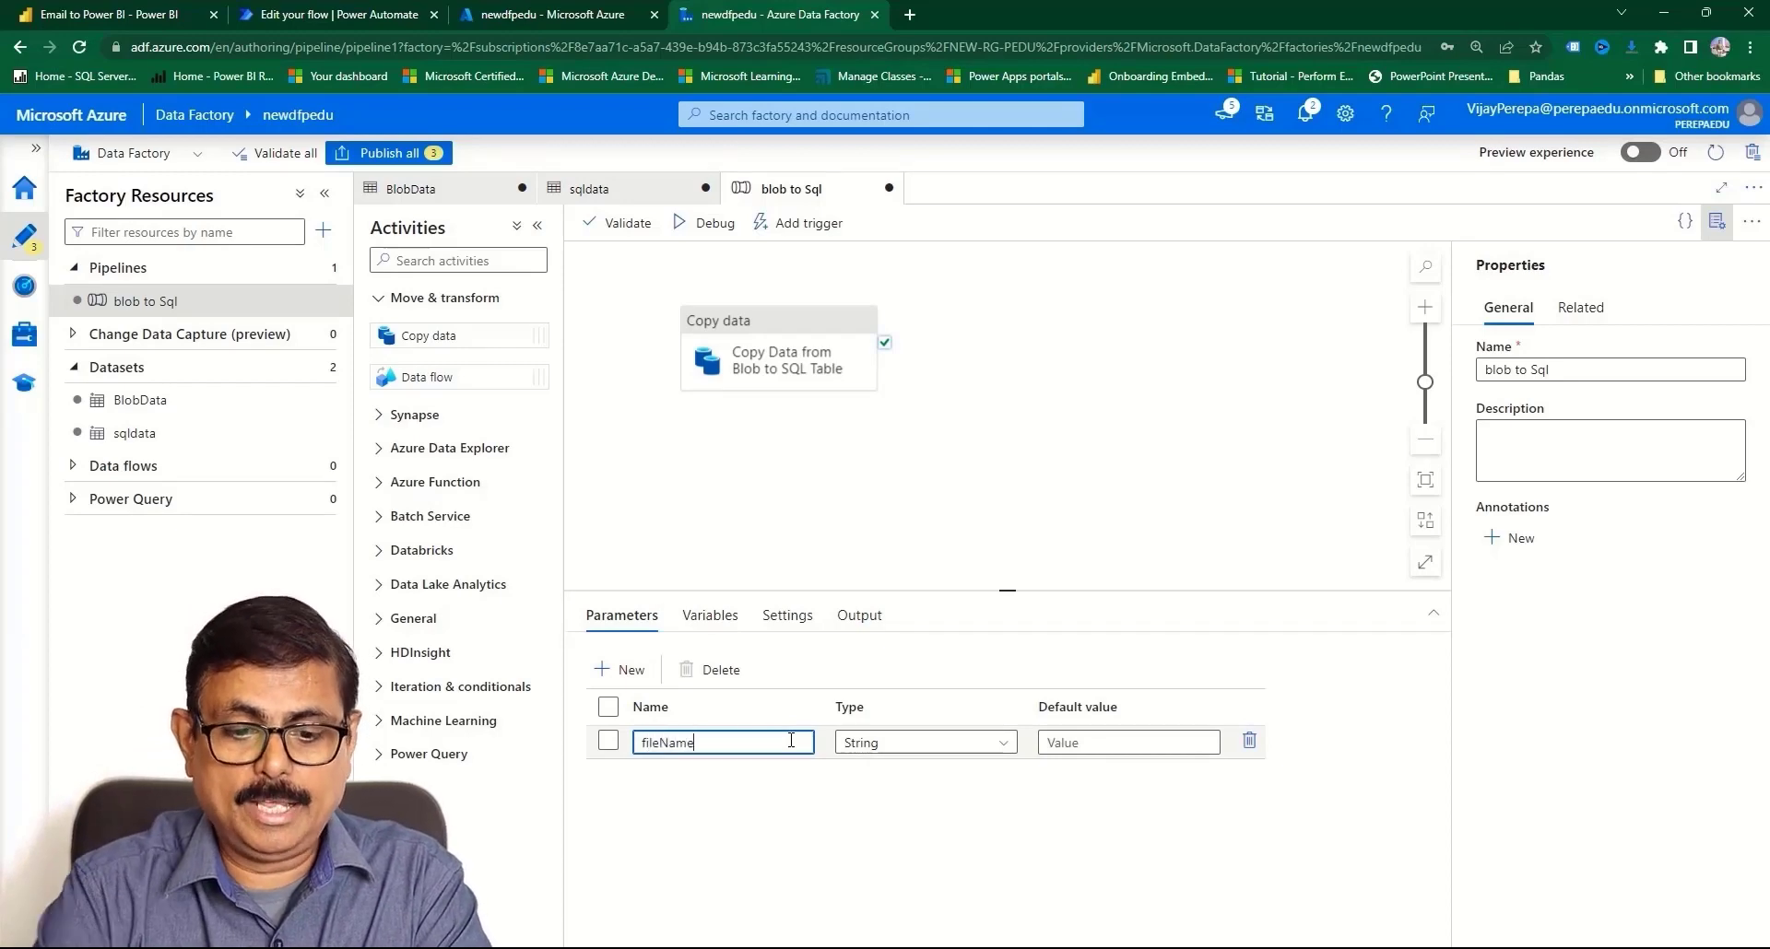
click(734, 894)
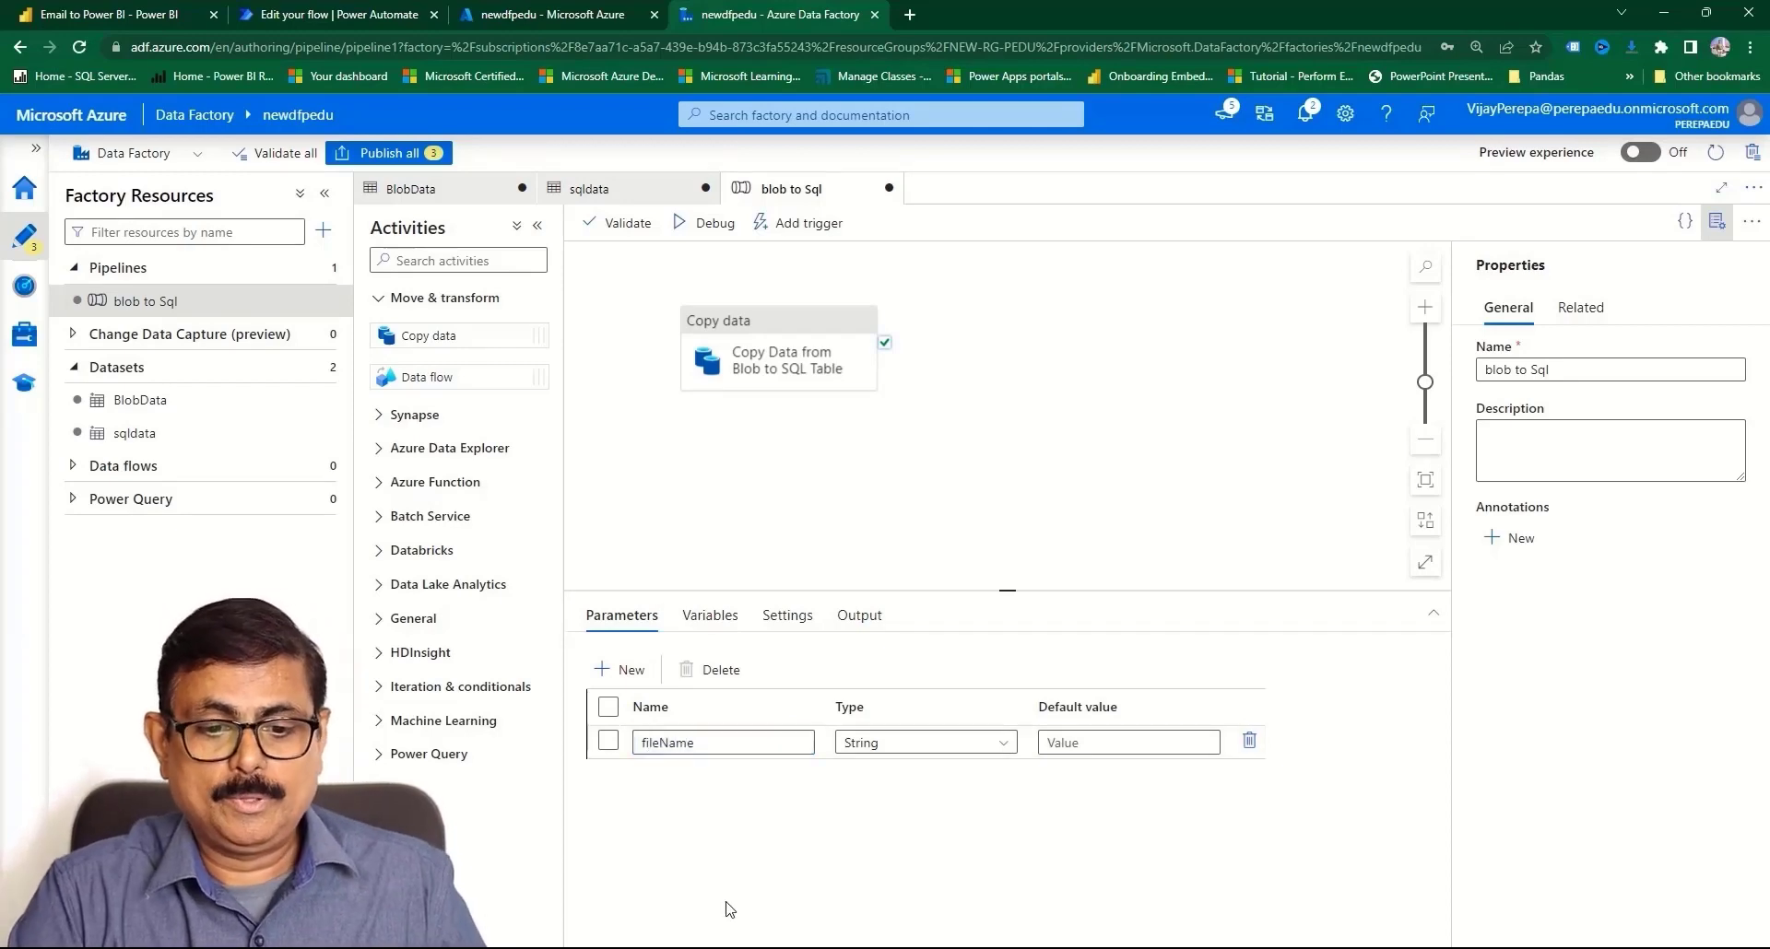
click(791, 382)
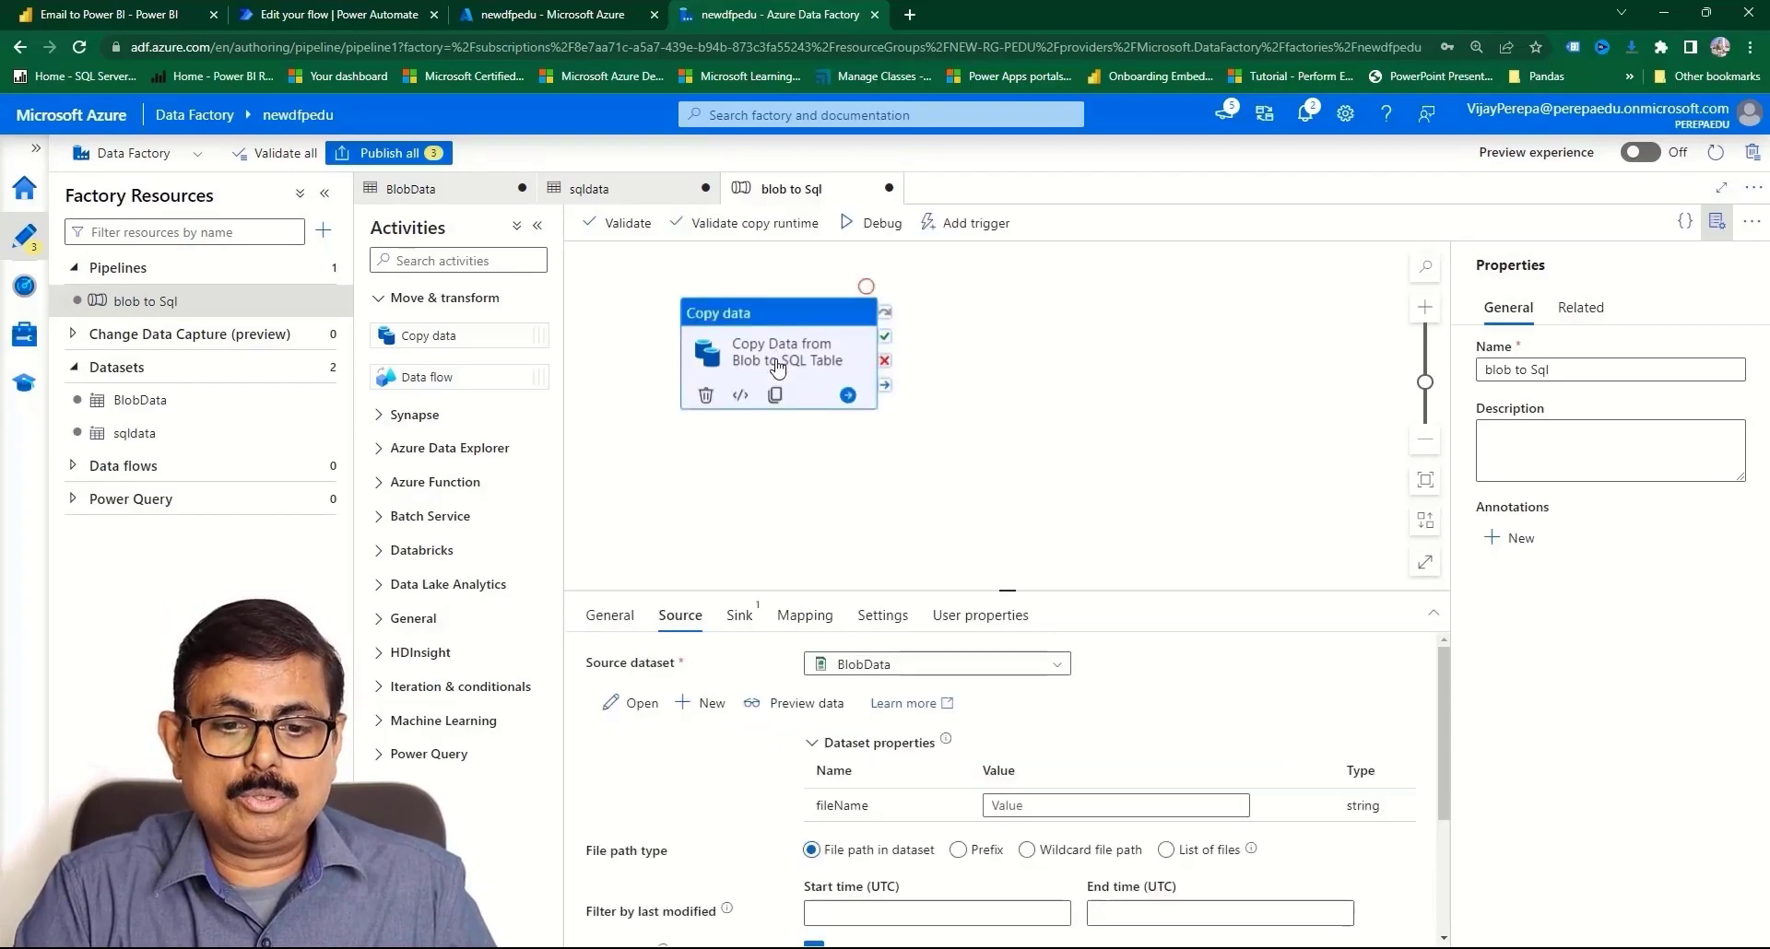
click(1050, 806)
click(1060, 827)
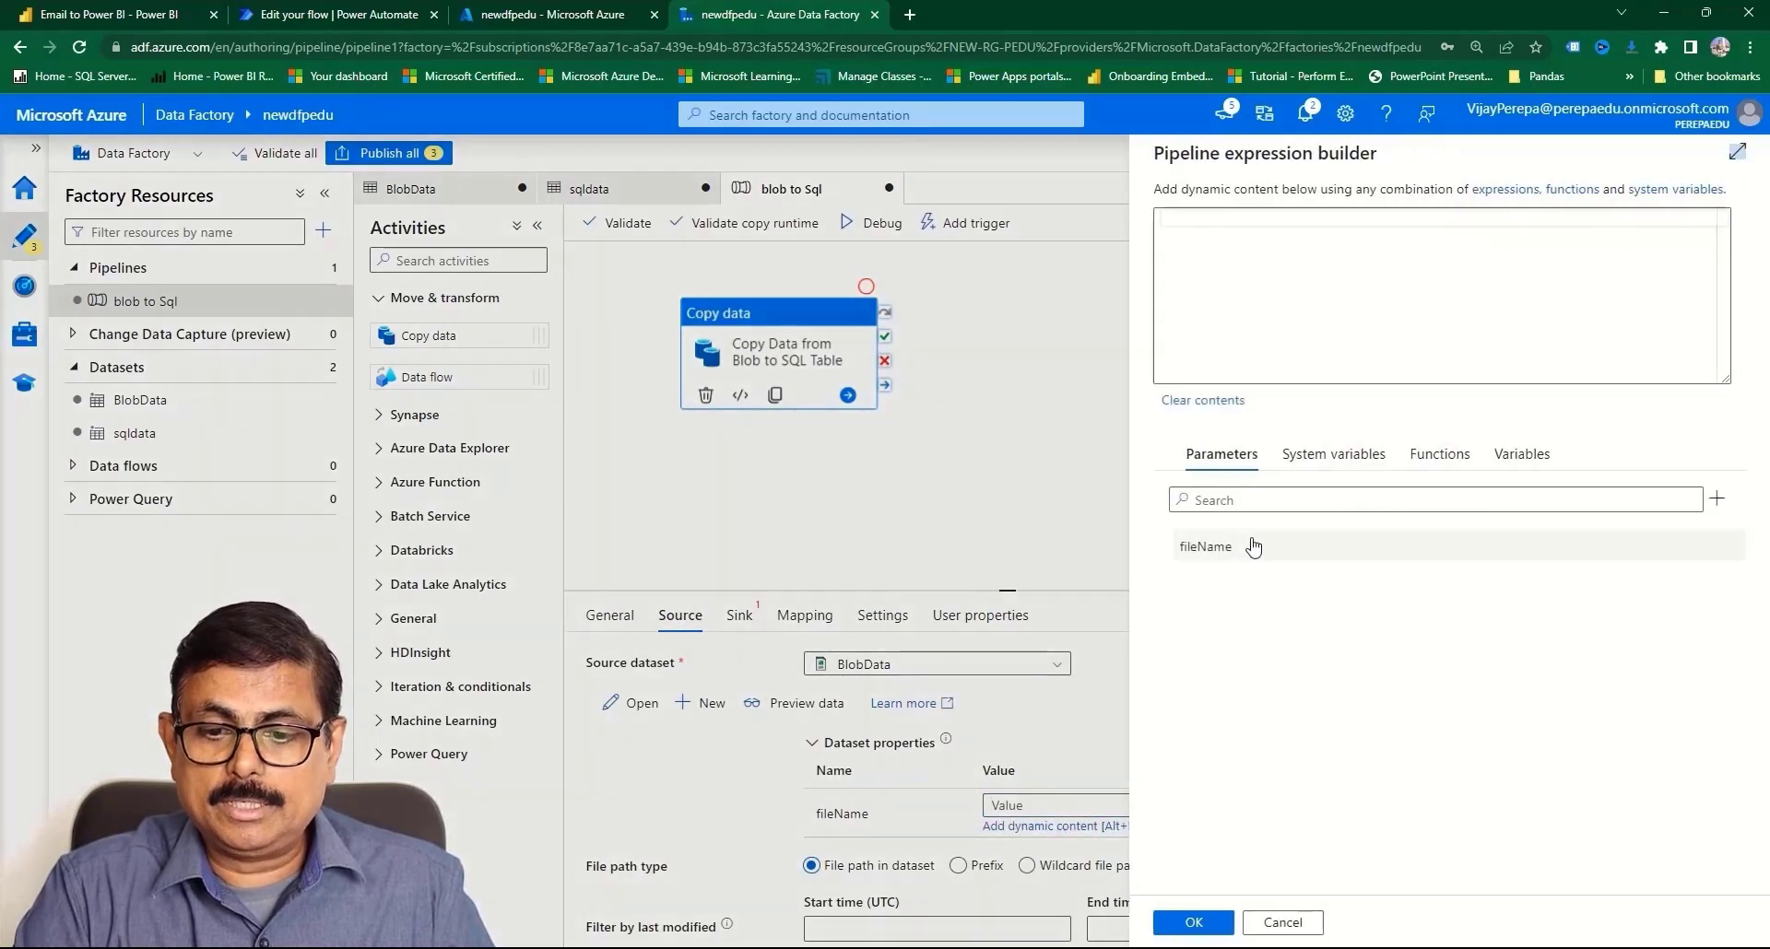
click(1218, 546)
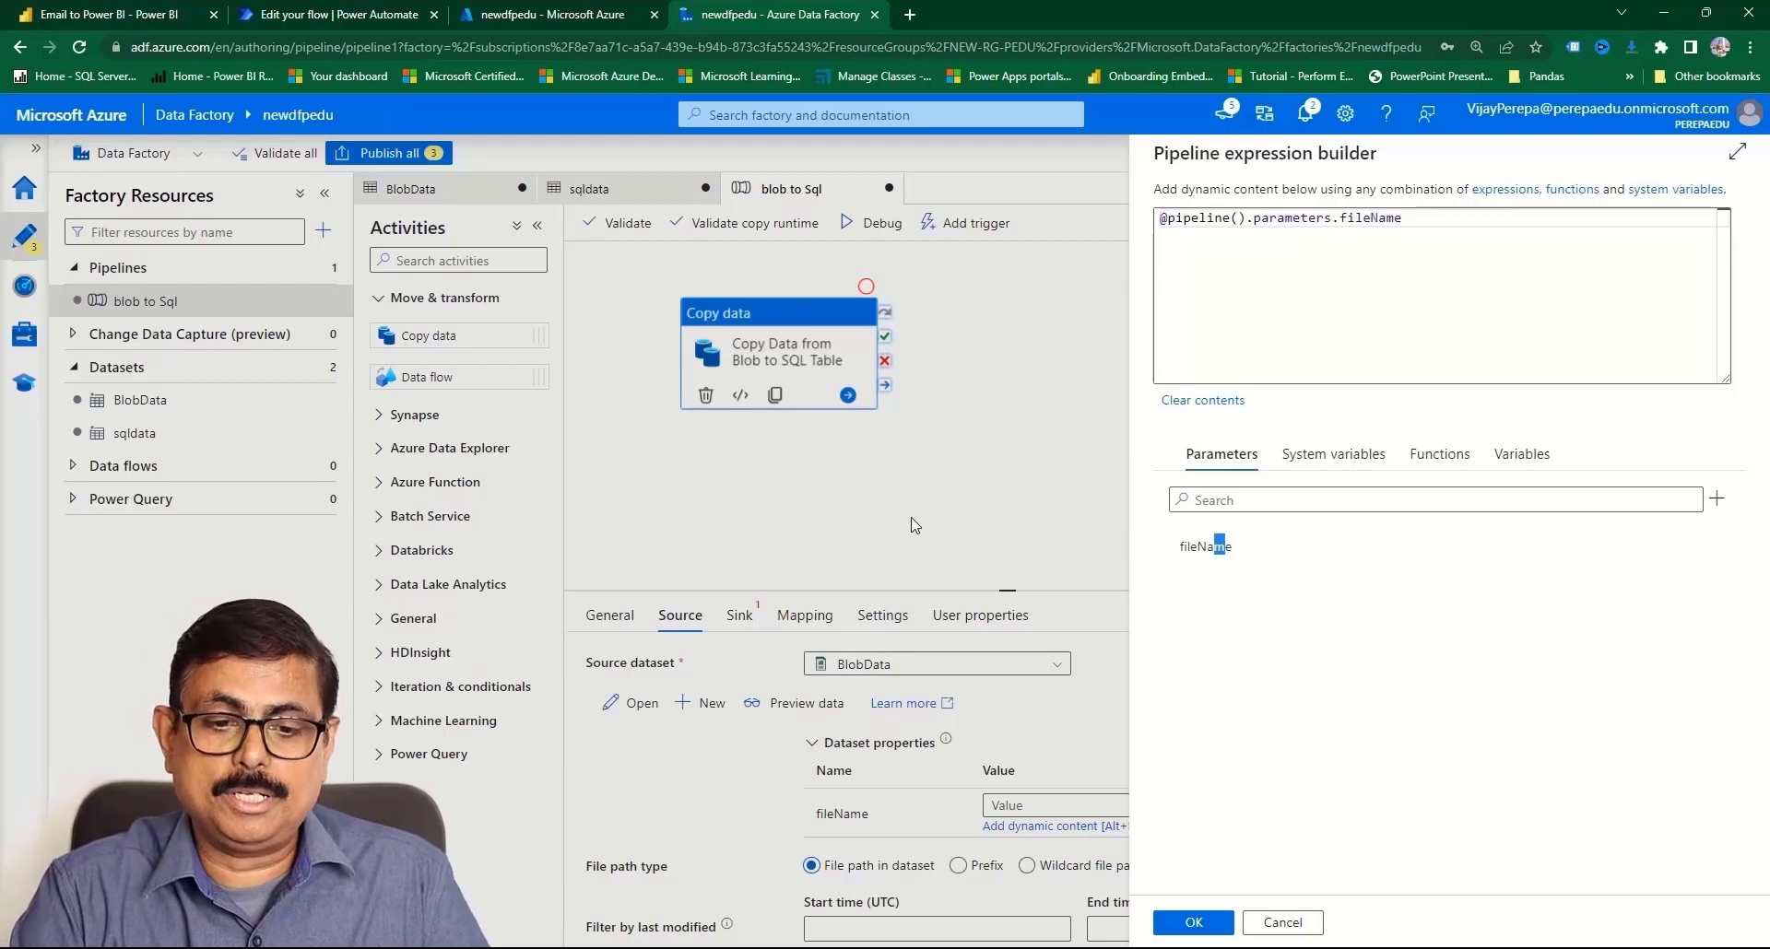
click(1194, 922)
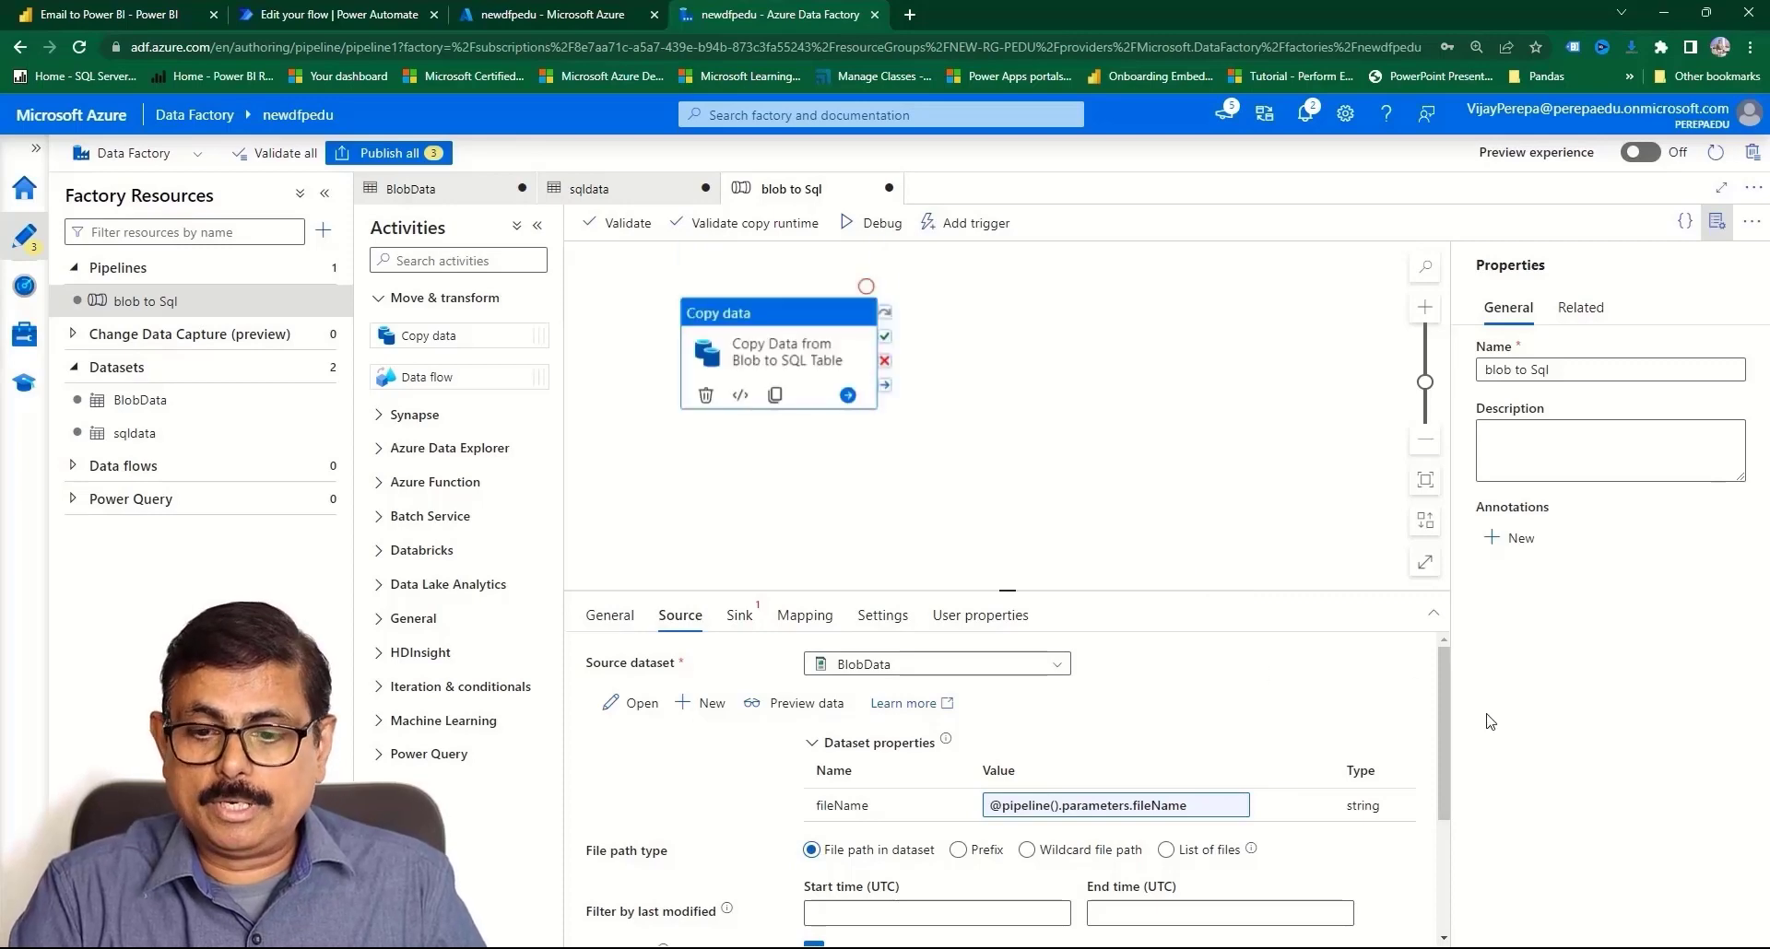
- Switch the copy source to a wildcard file path with wildcard file name *.csv
scroll(1293, 821, down, 2)
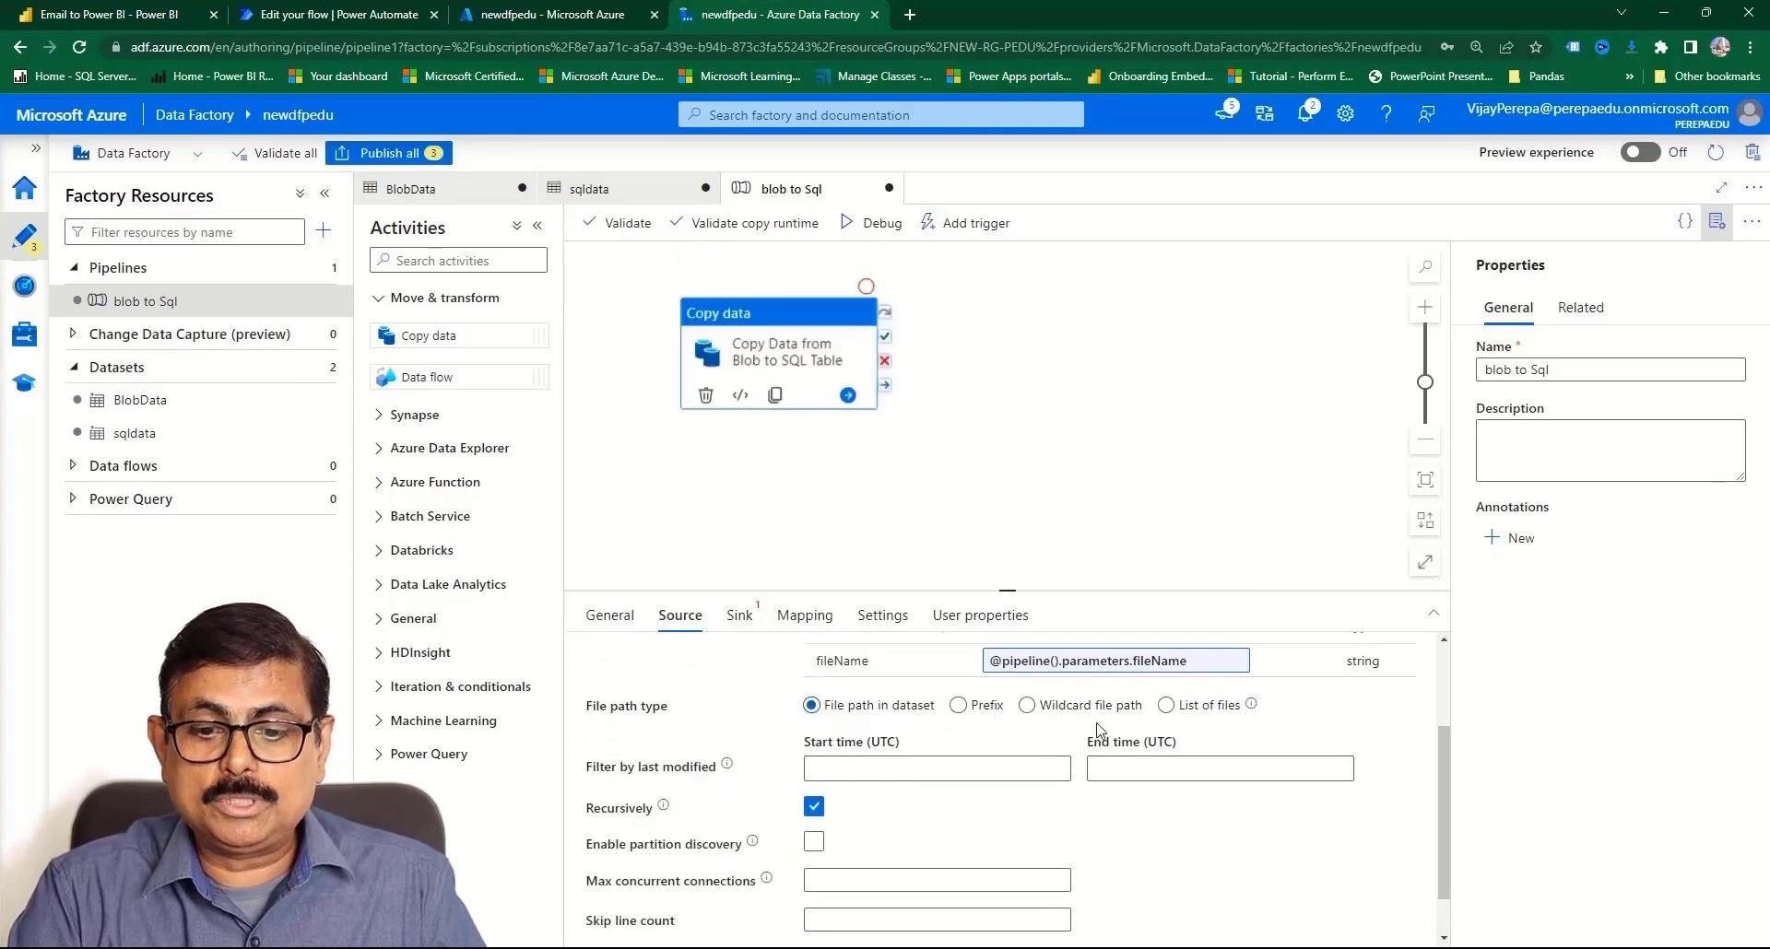
click(1027, 712)
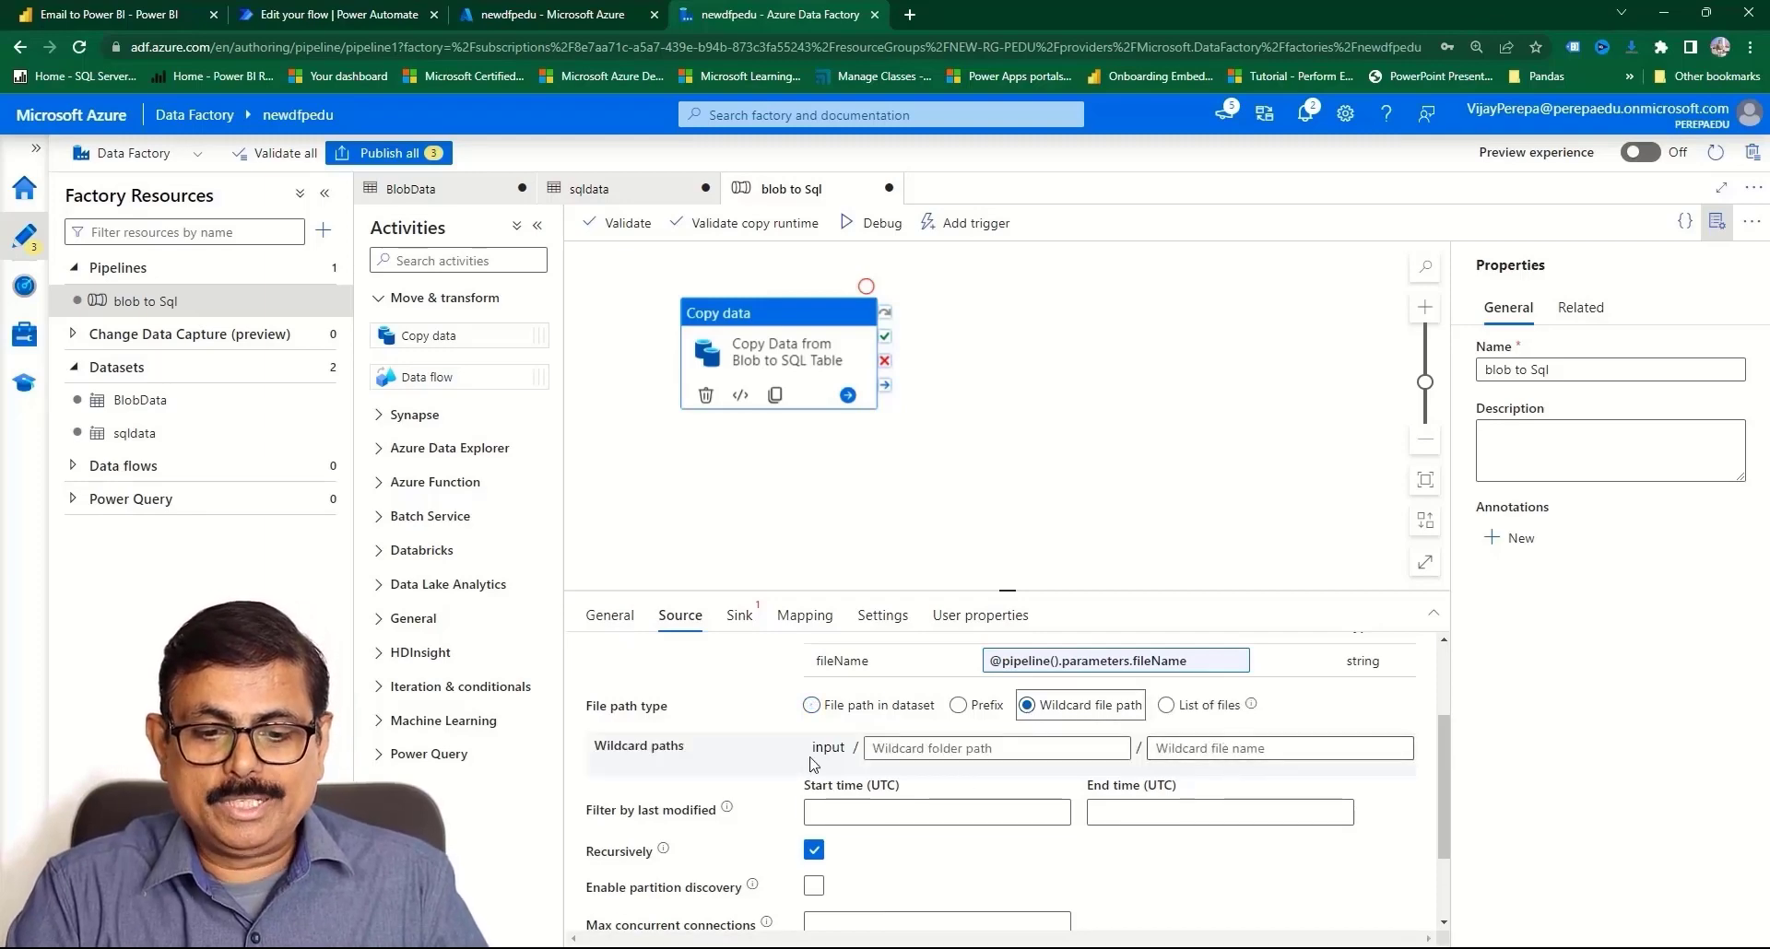
click(1171, 754)
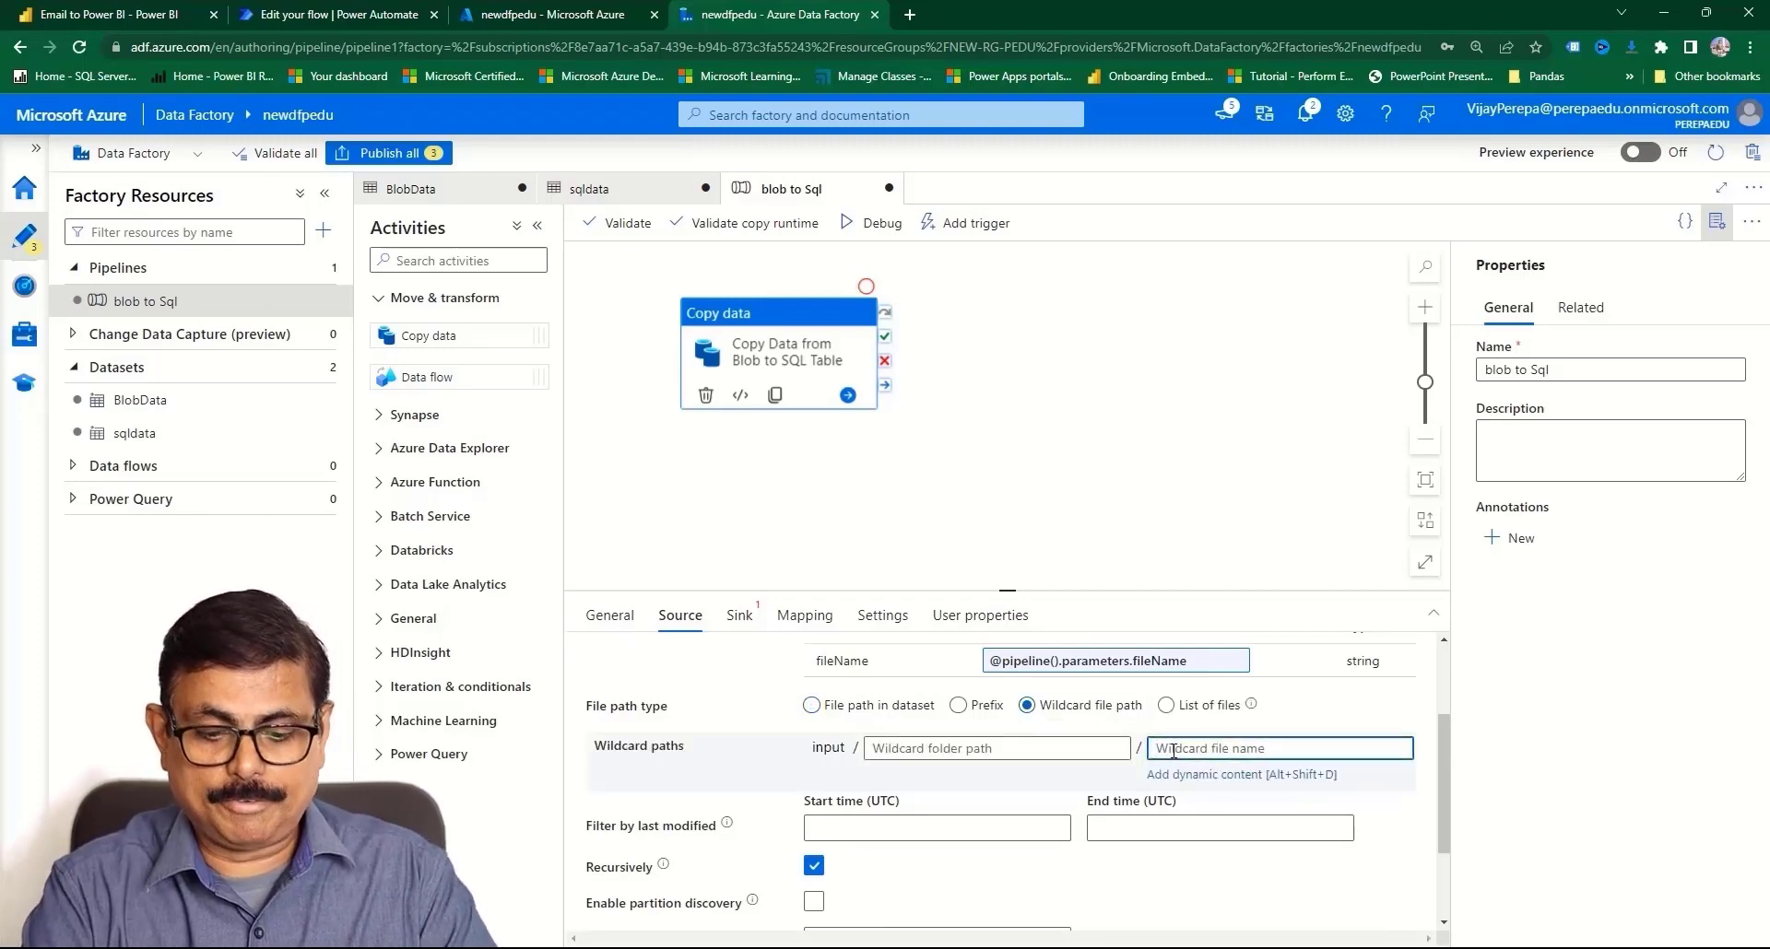
text(*)
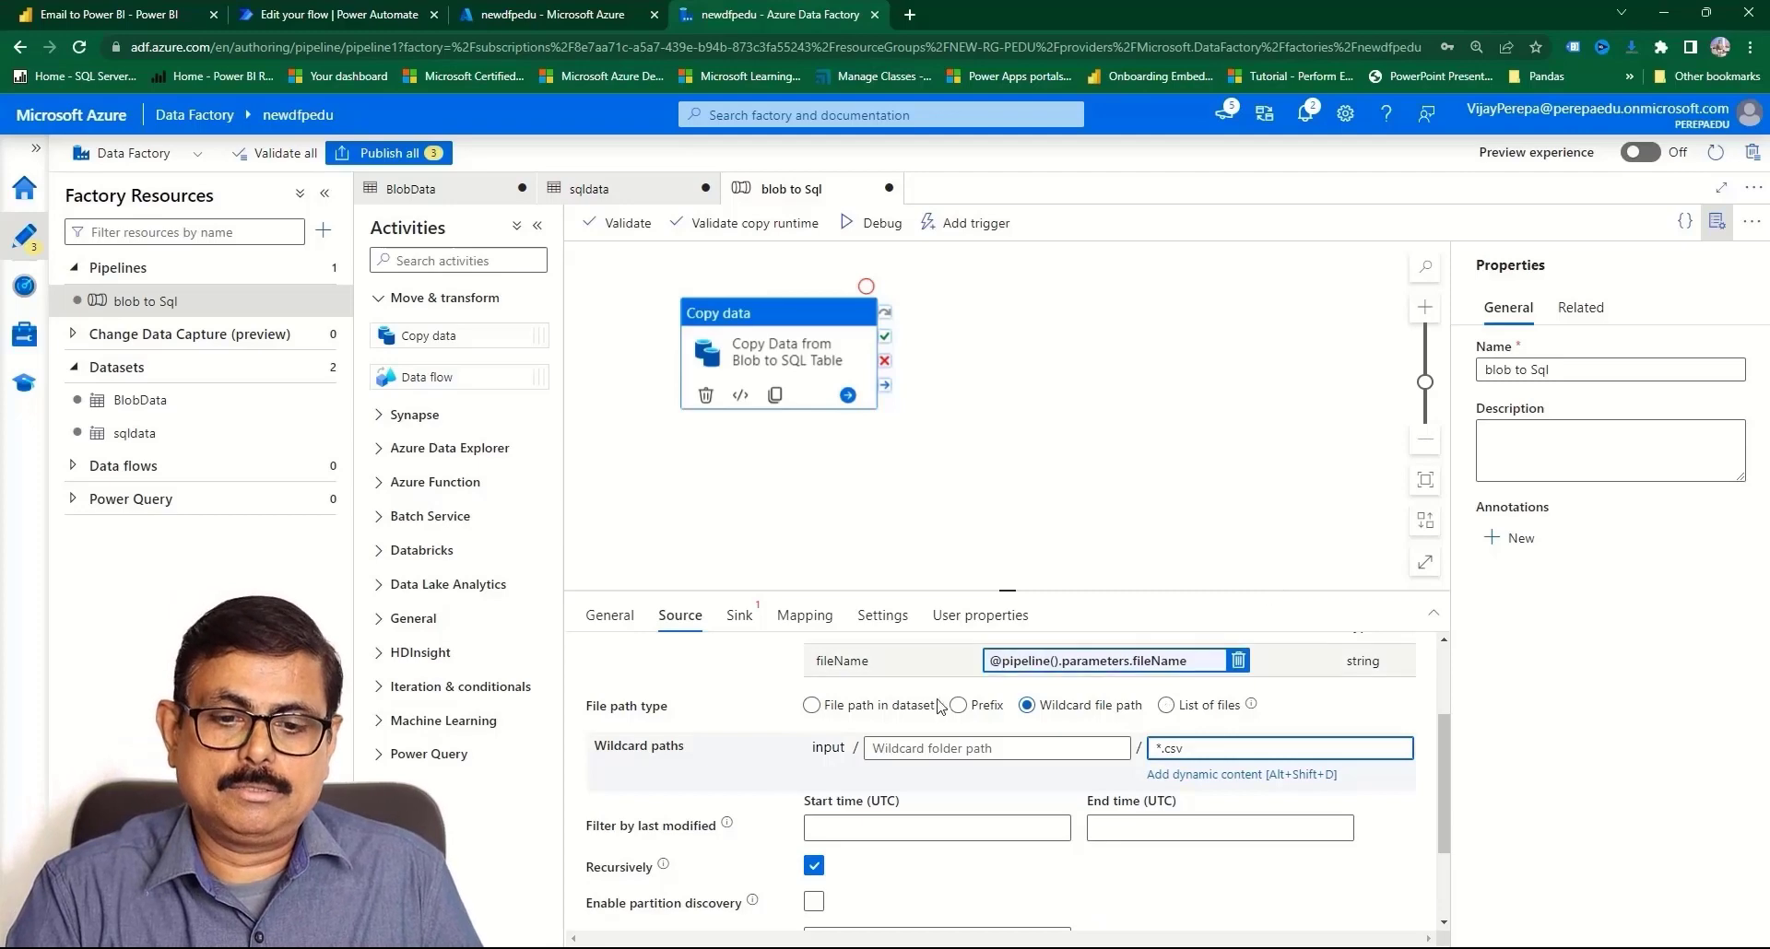
click(738, 614)
- Choose sqldata as the Copy data activity's sink dataset
click(852, 665)
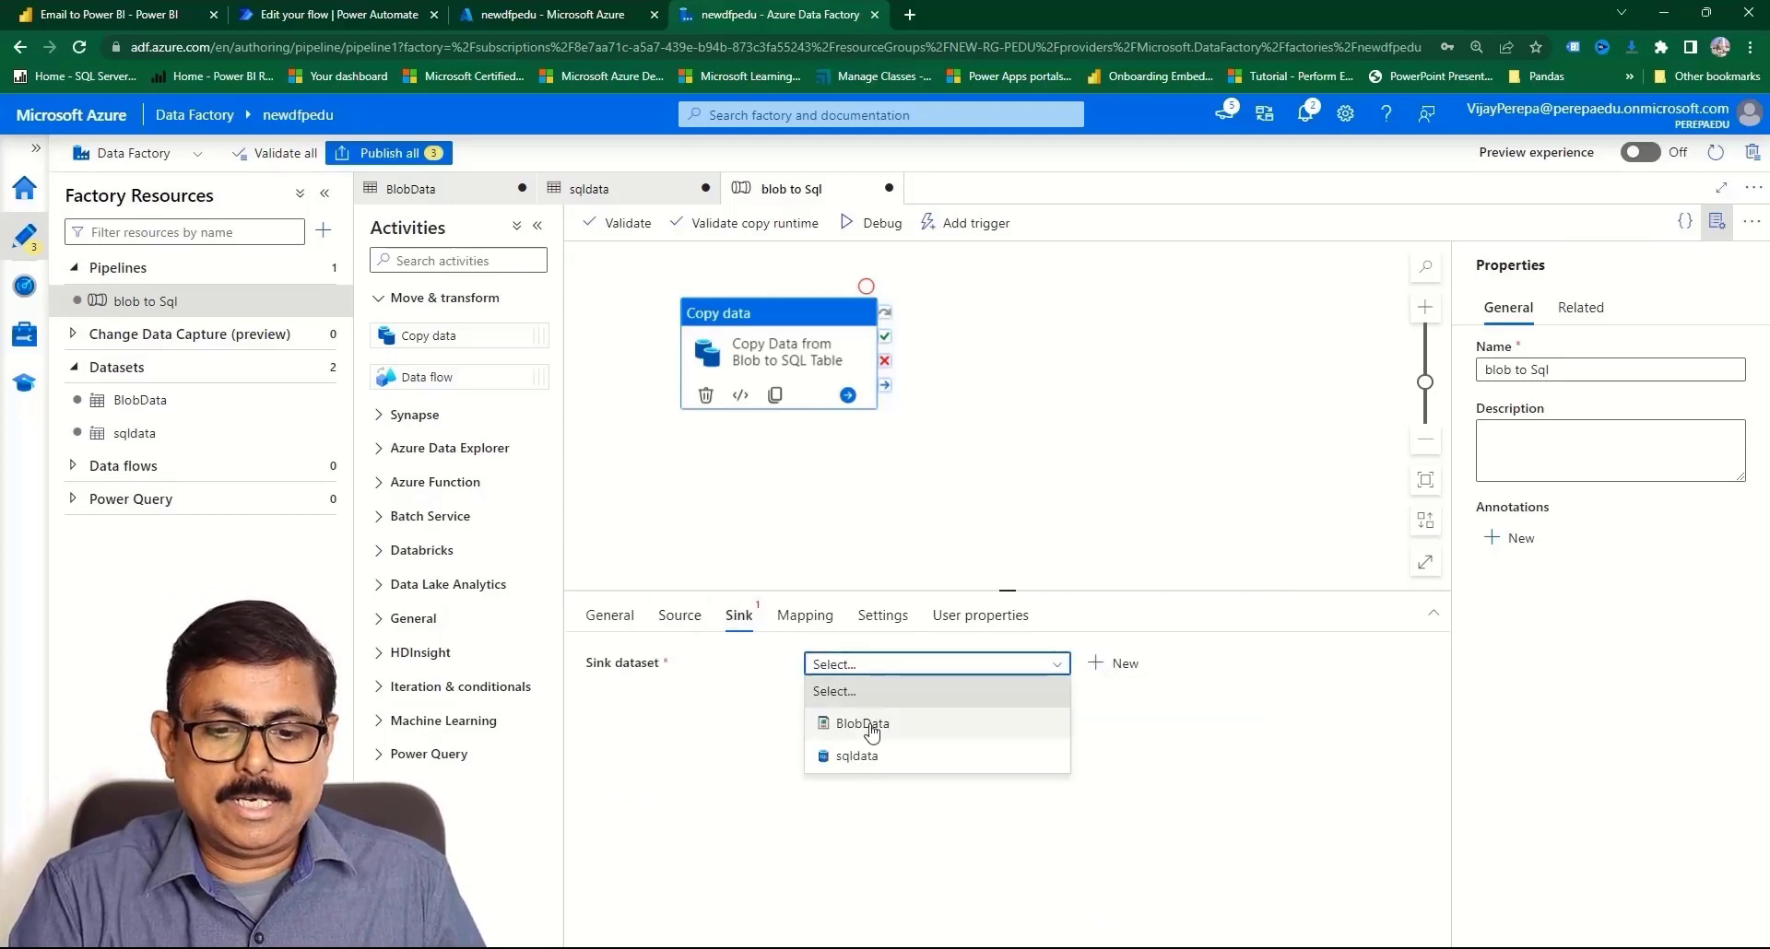
click(875, 758)
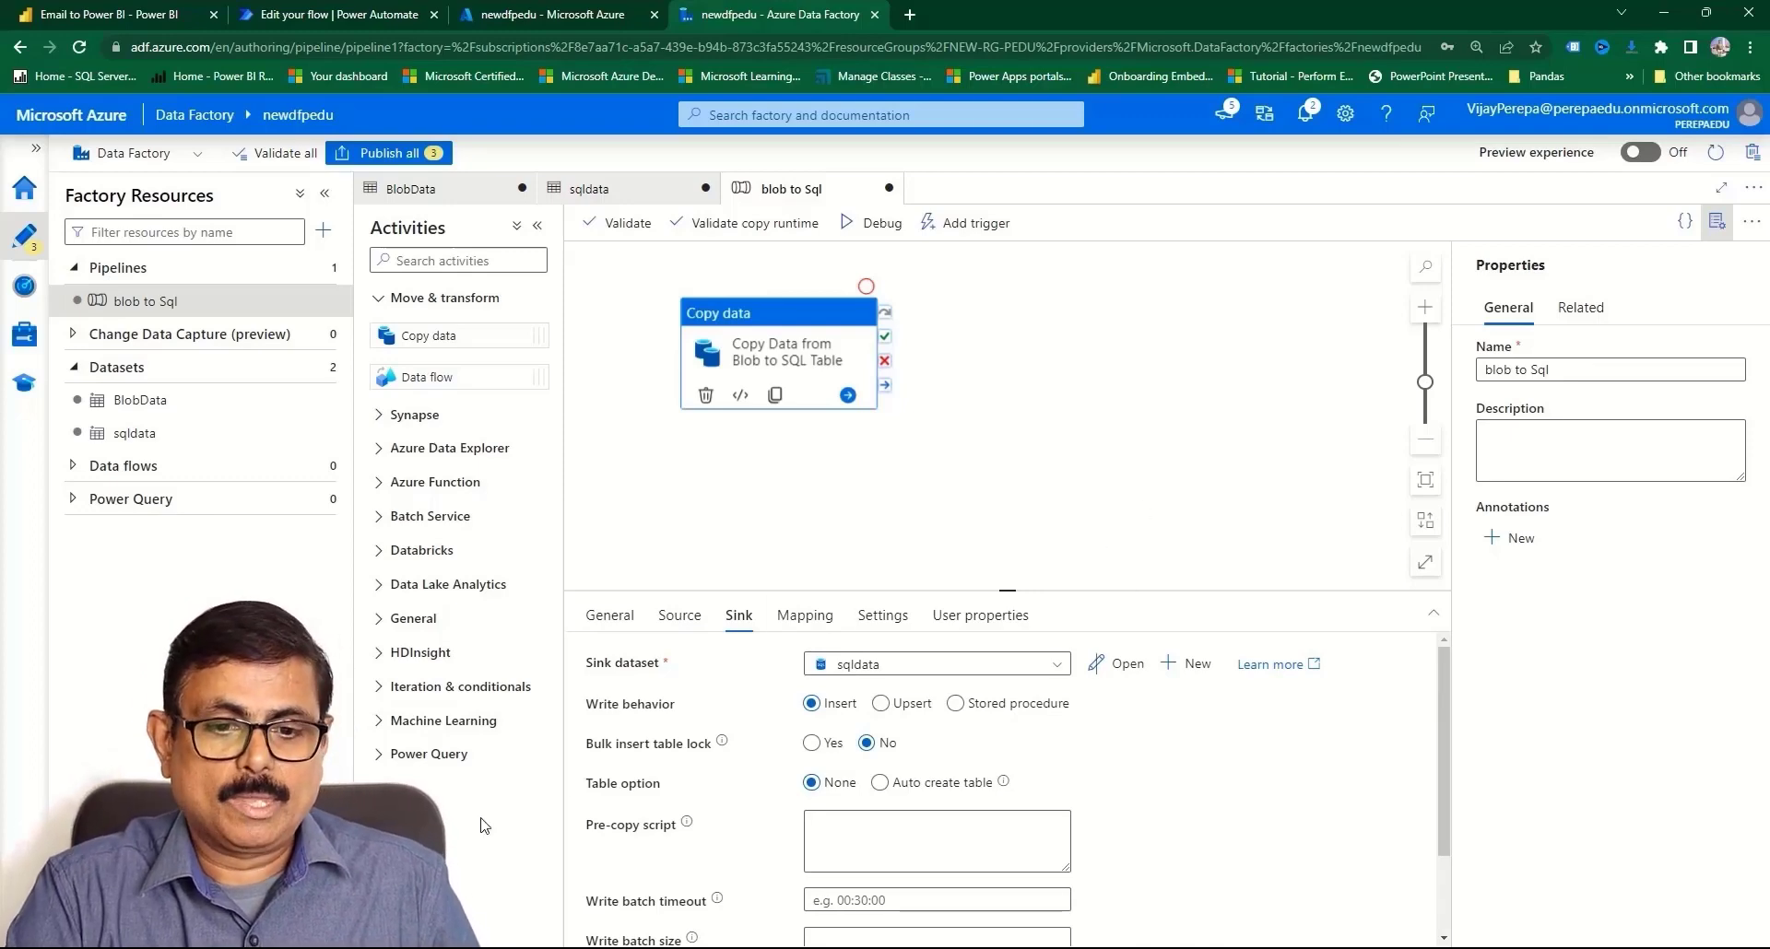
click(974, 488)
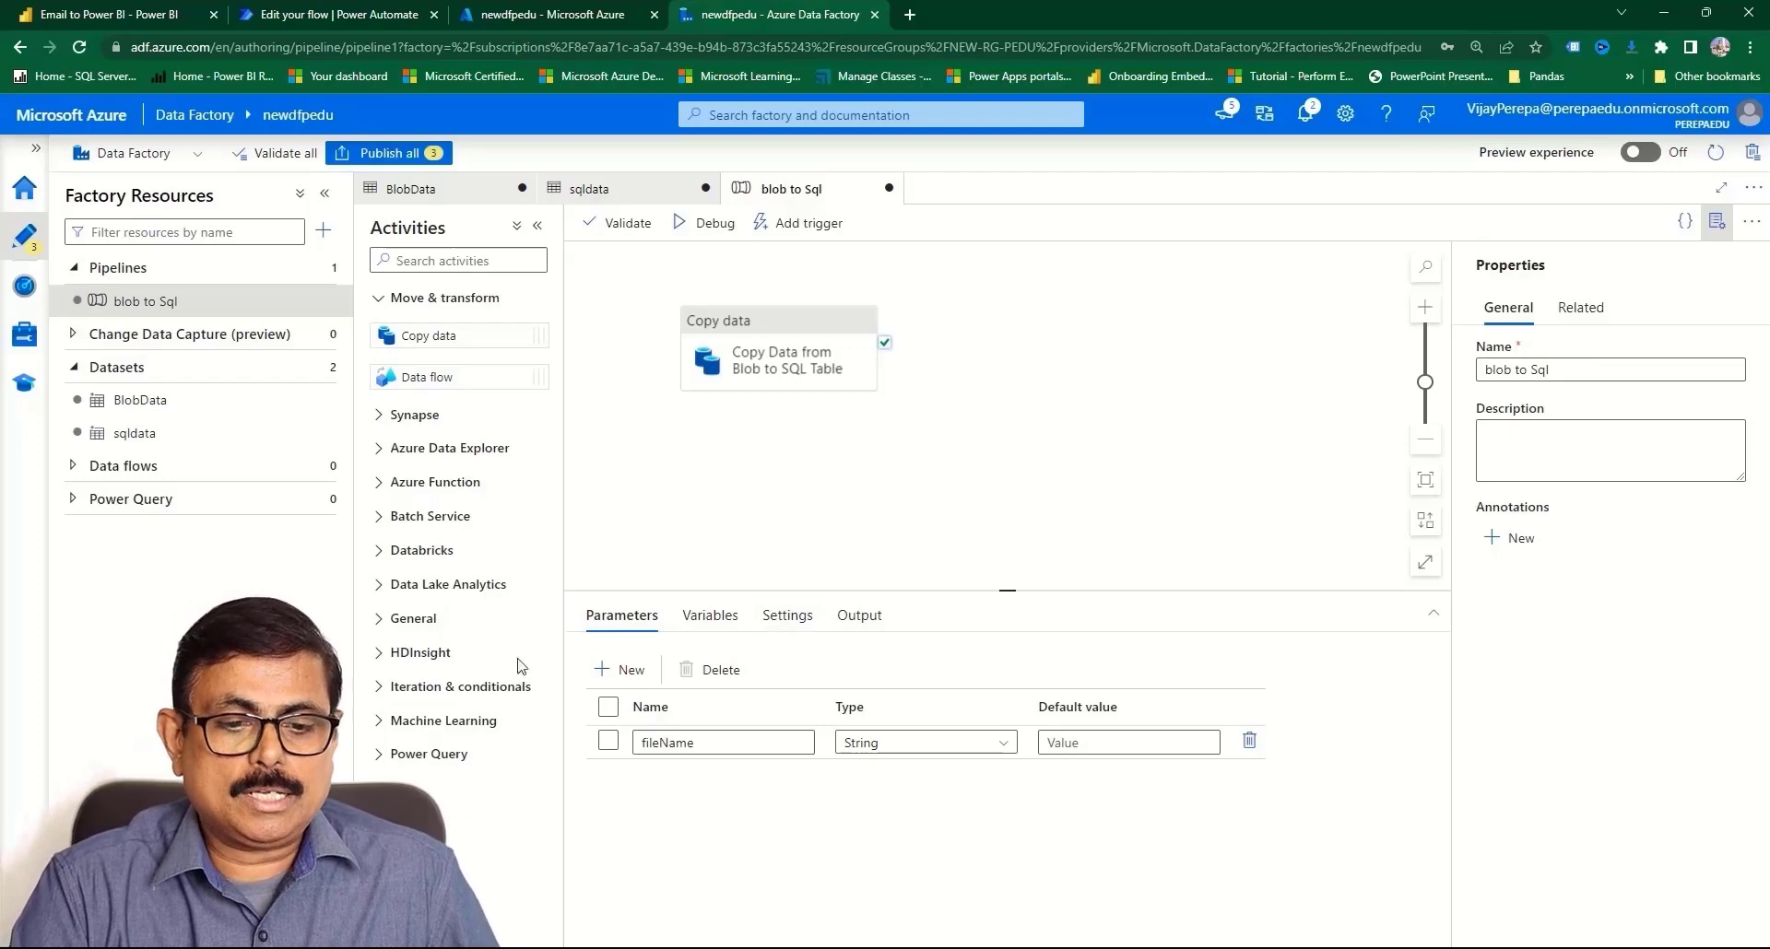
- Add a Delete activity connected to Copy data's On completion output
click(440, 625)
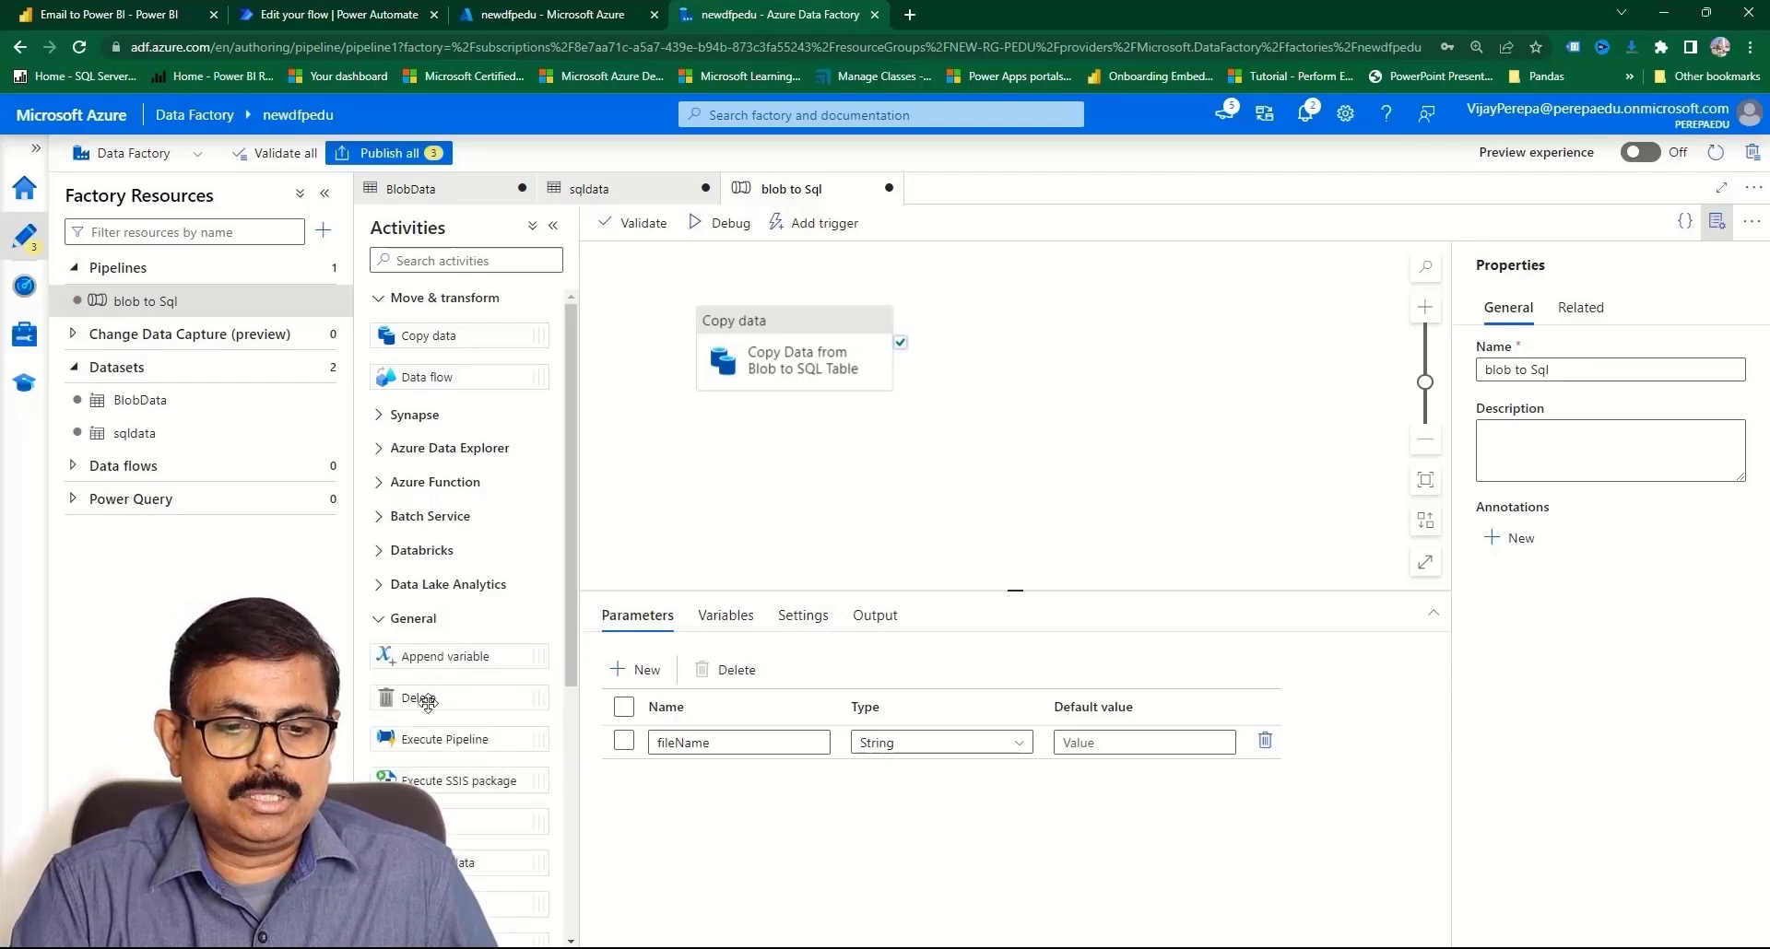
drag(417, 698, 1234, 366)
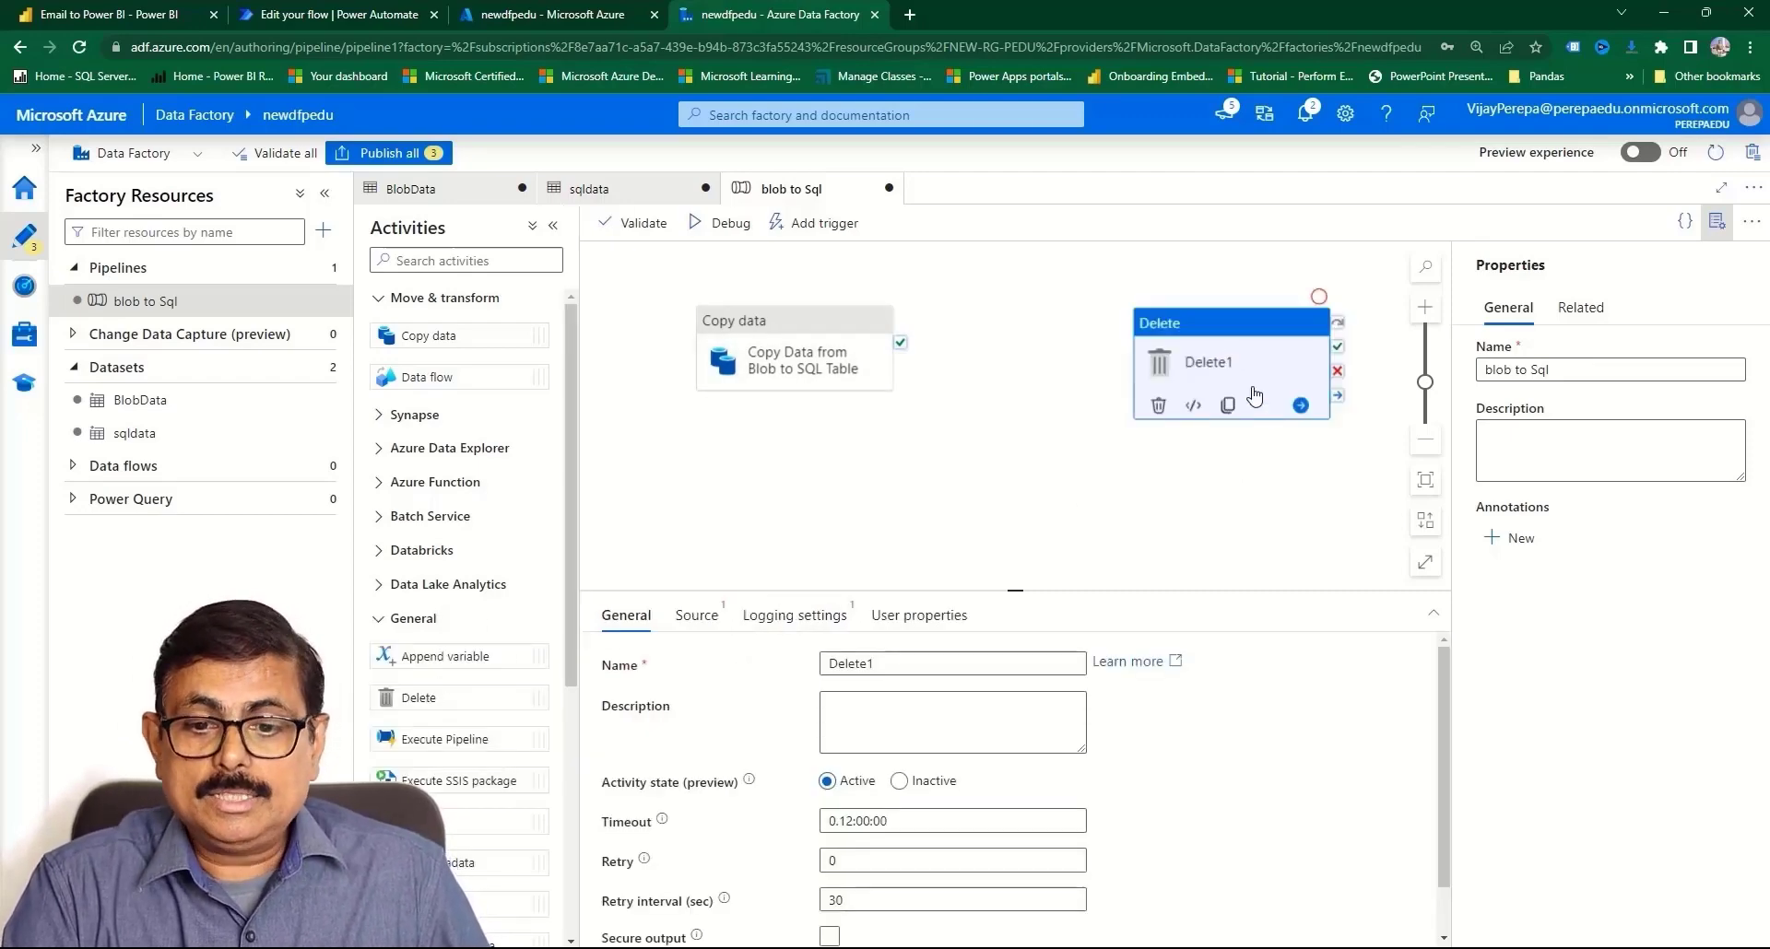
mouse_move(902, 386)
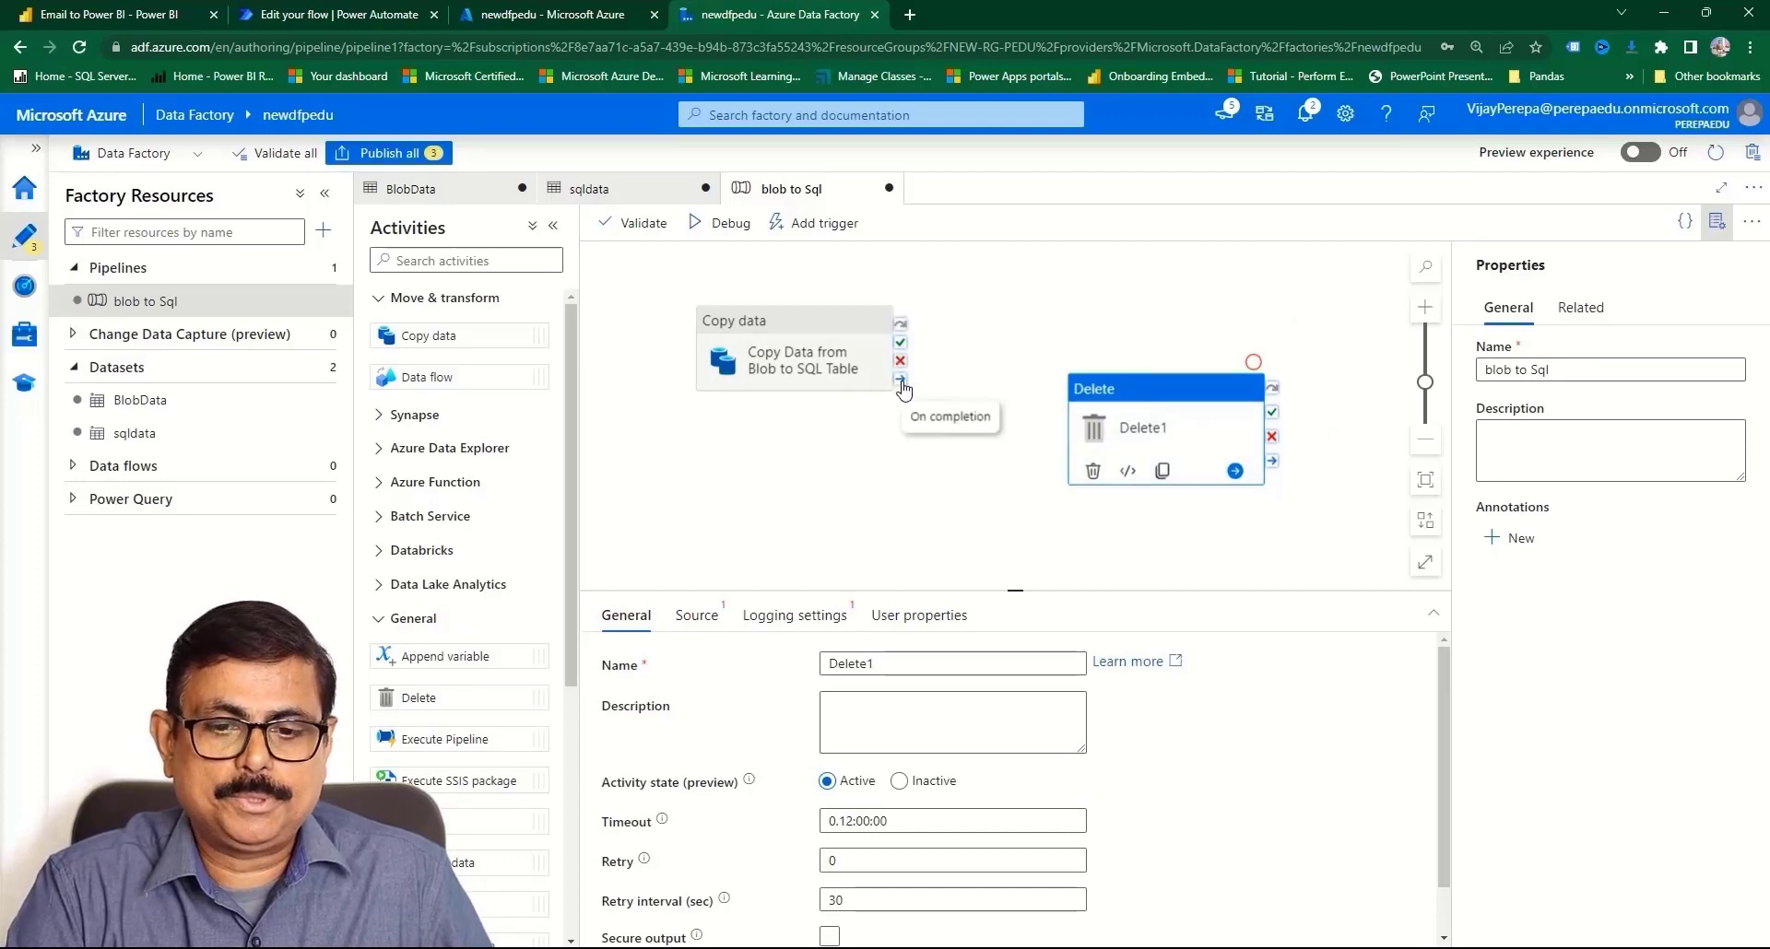
drag(902, 386, 1120, 464)
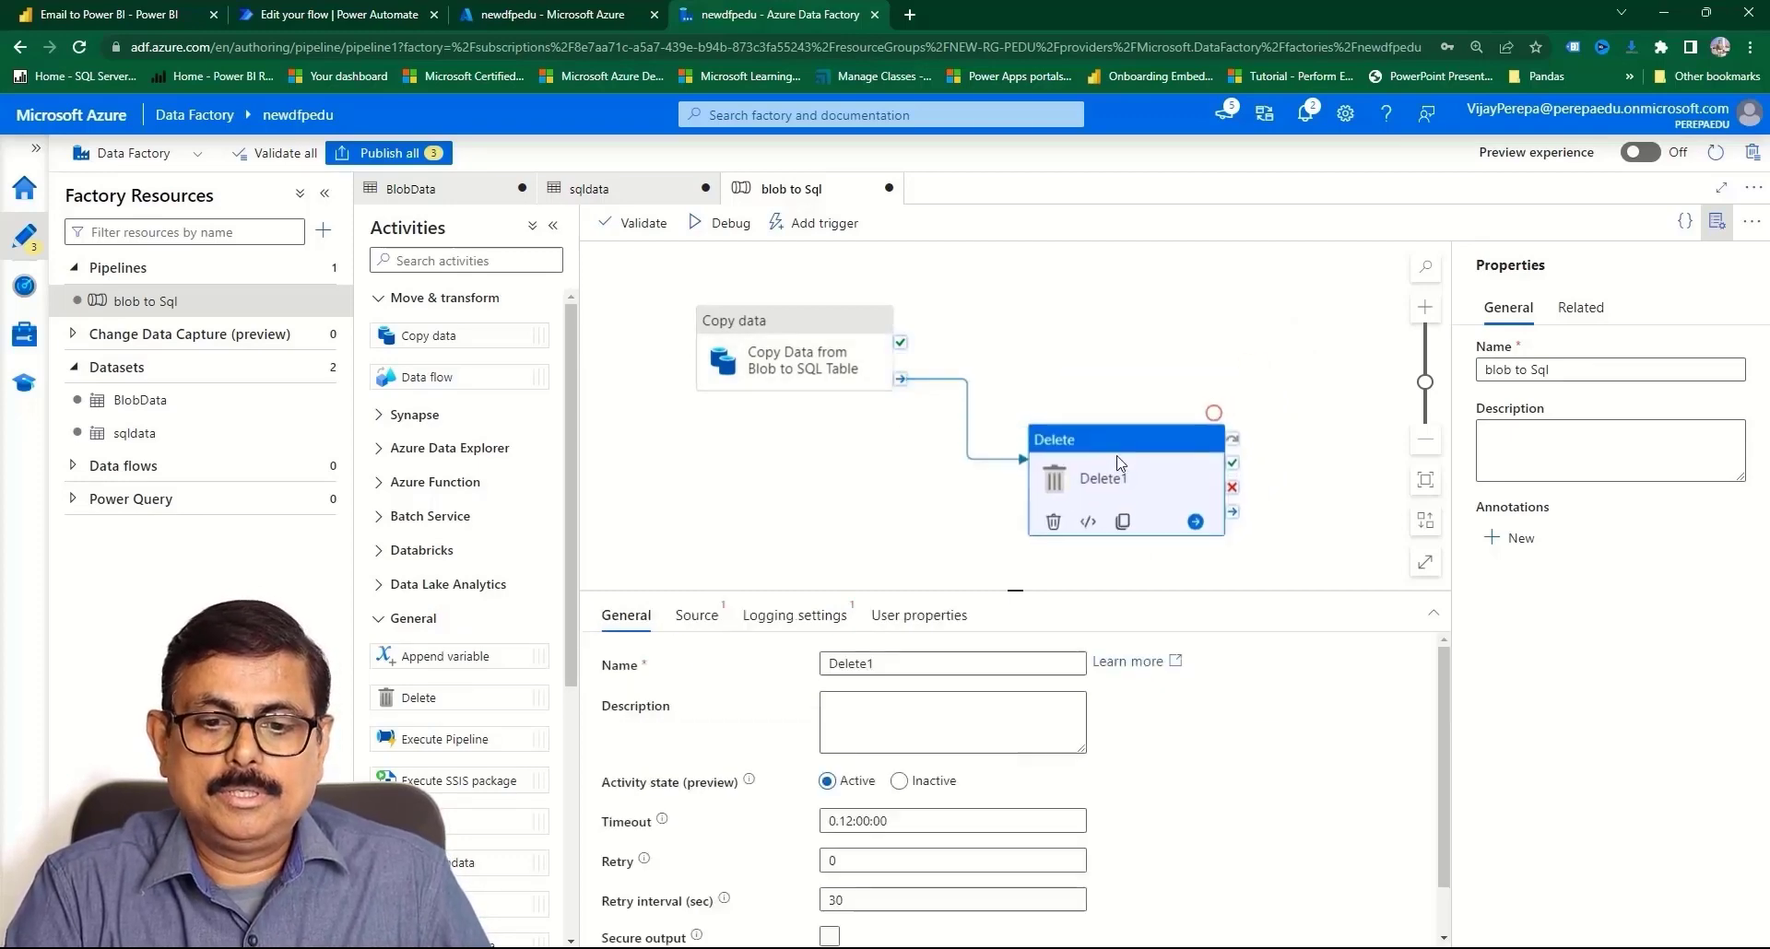
drag(858, 361, 830, 328)
drag(1146, 460, 1083, 433)
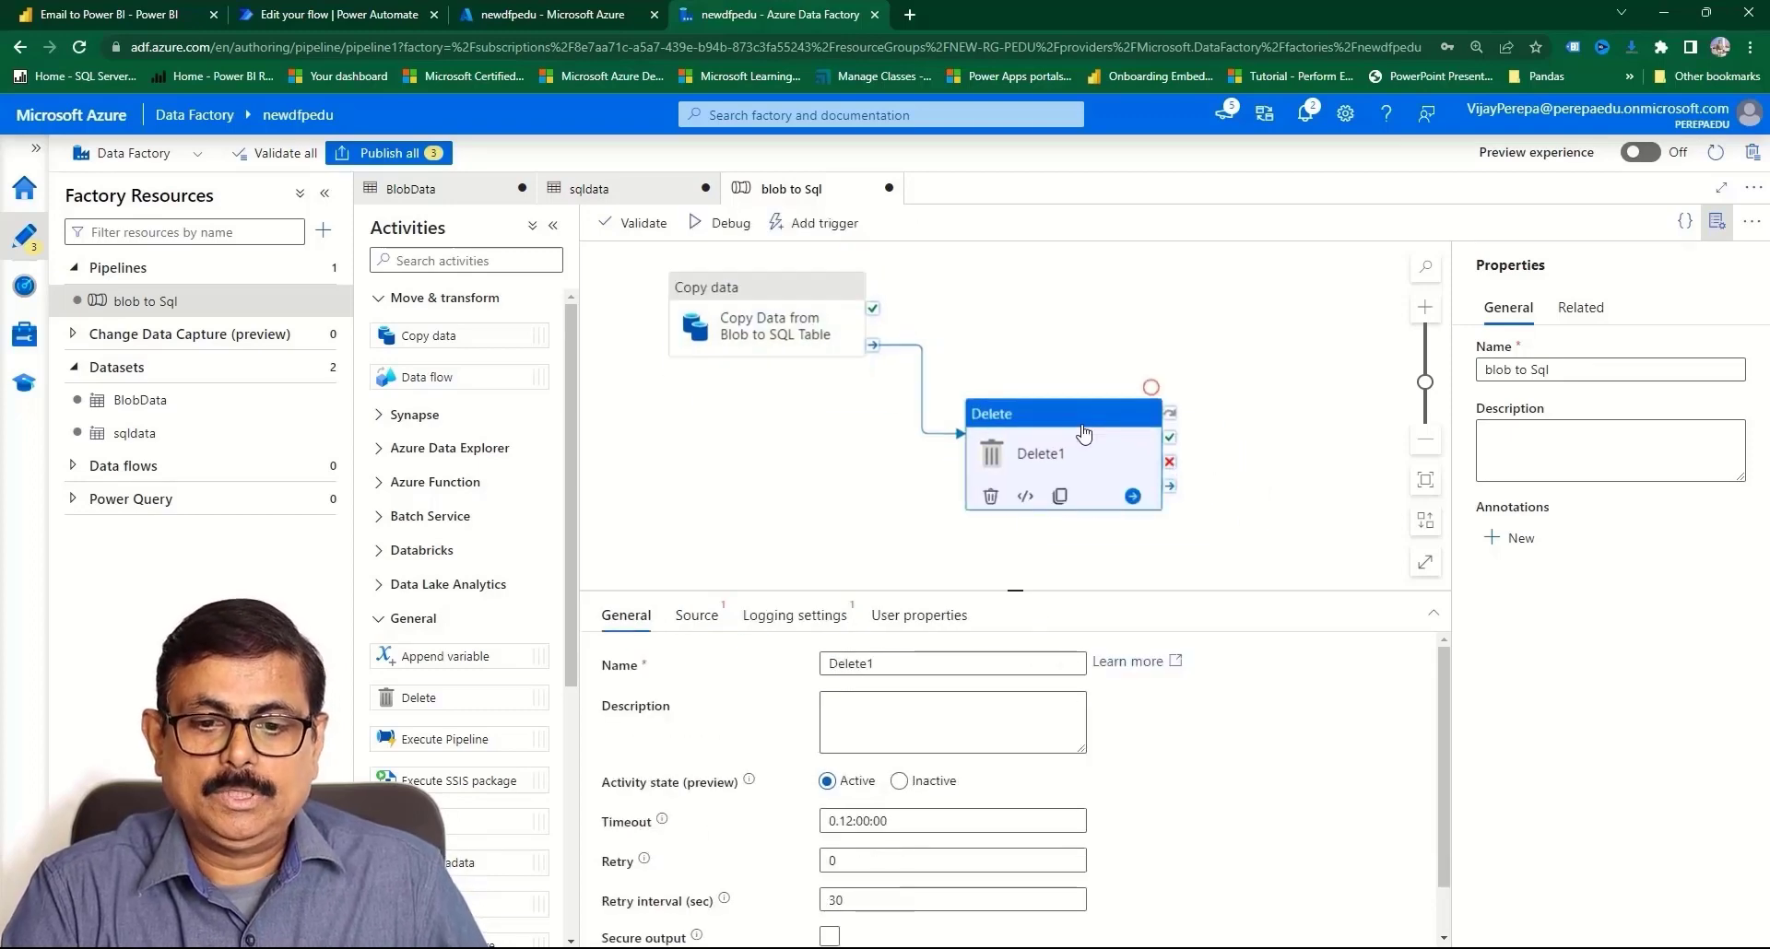
- Rename the Delete activity to 'Delete Executed Blob'
drag(899, 663, 782, 661)
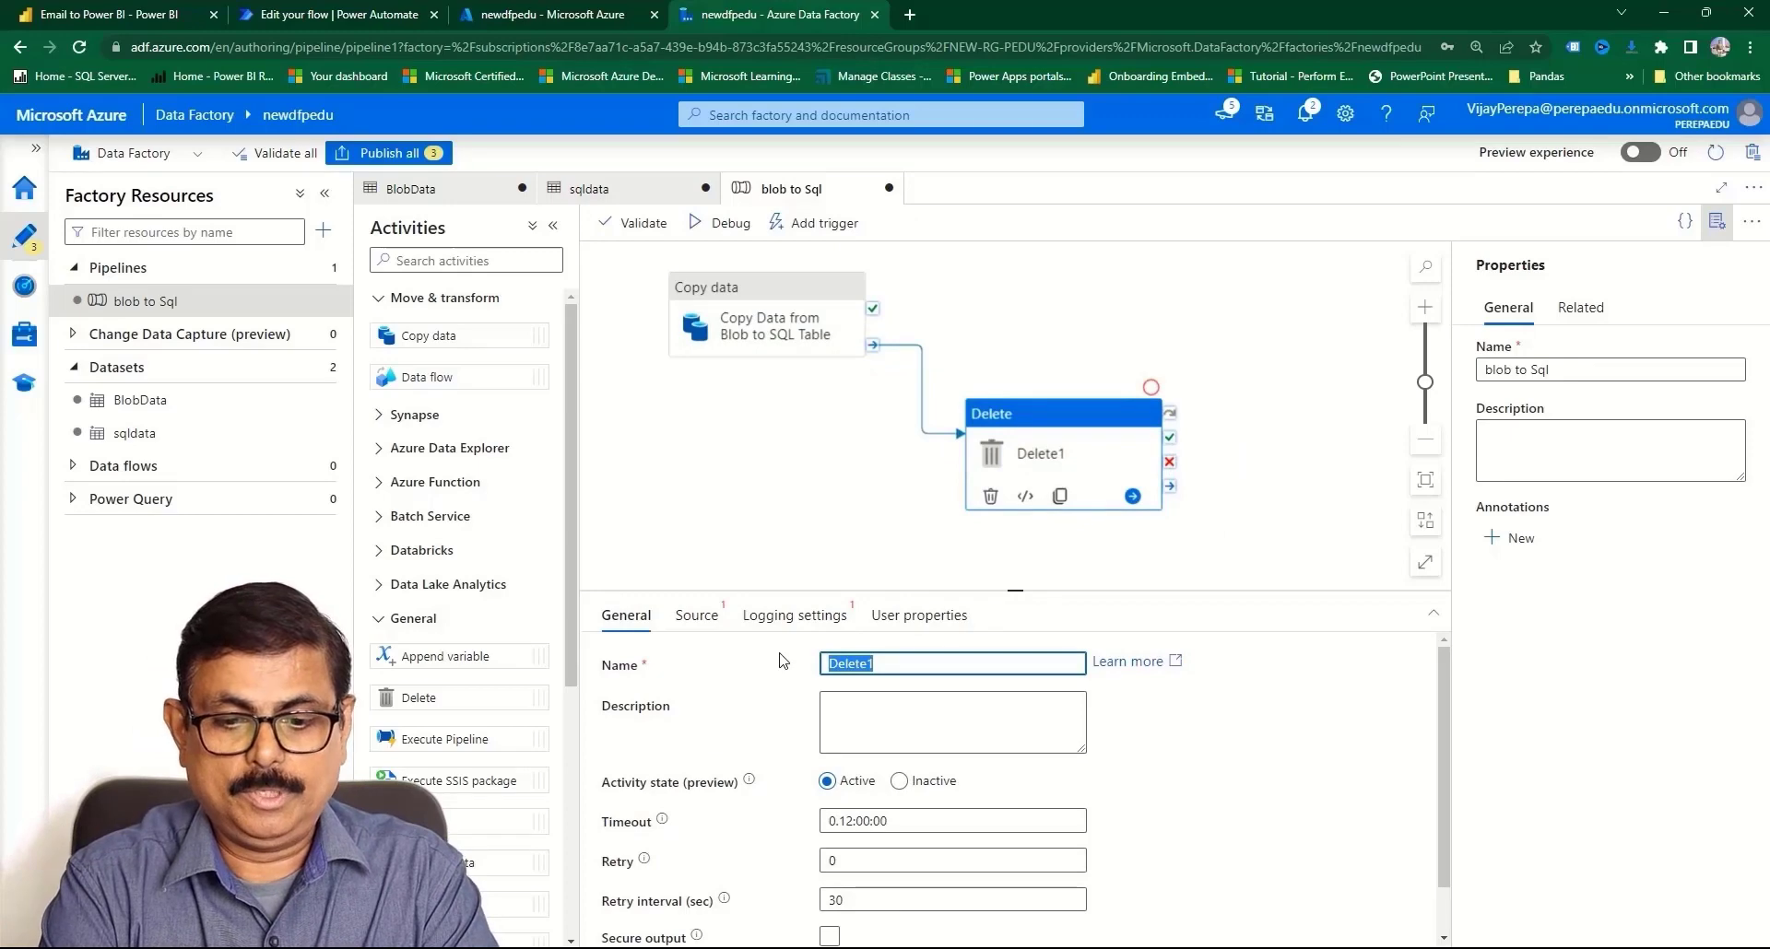
text(Delete)
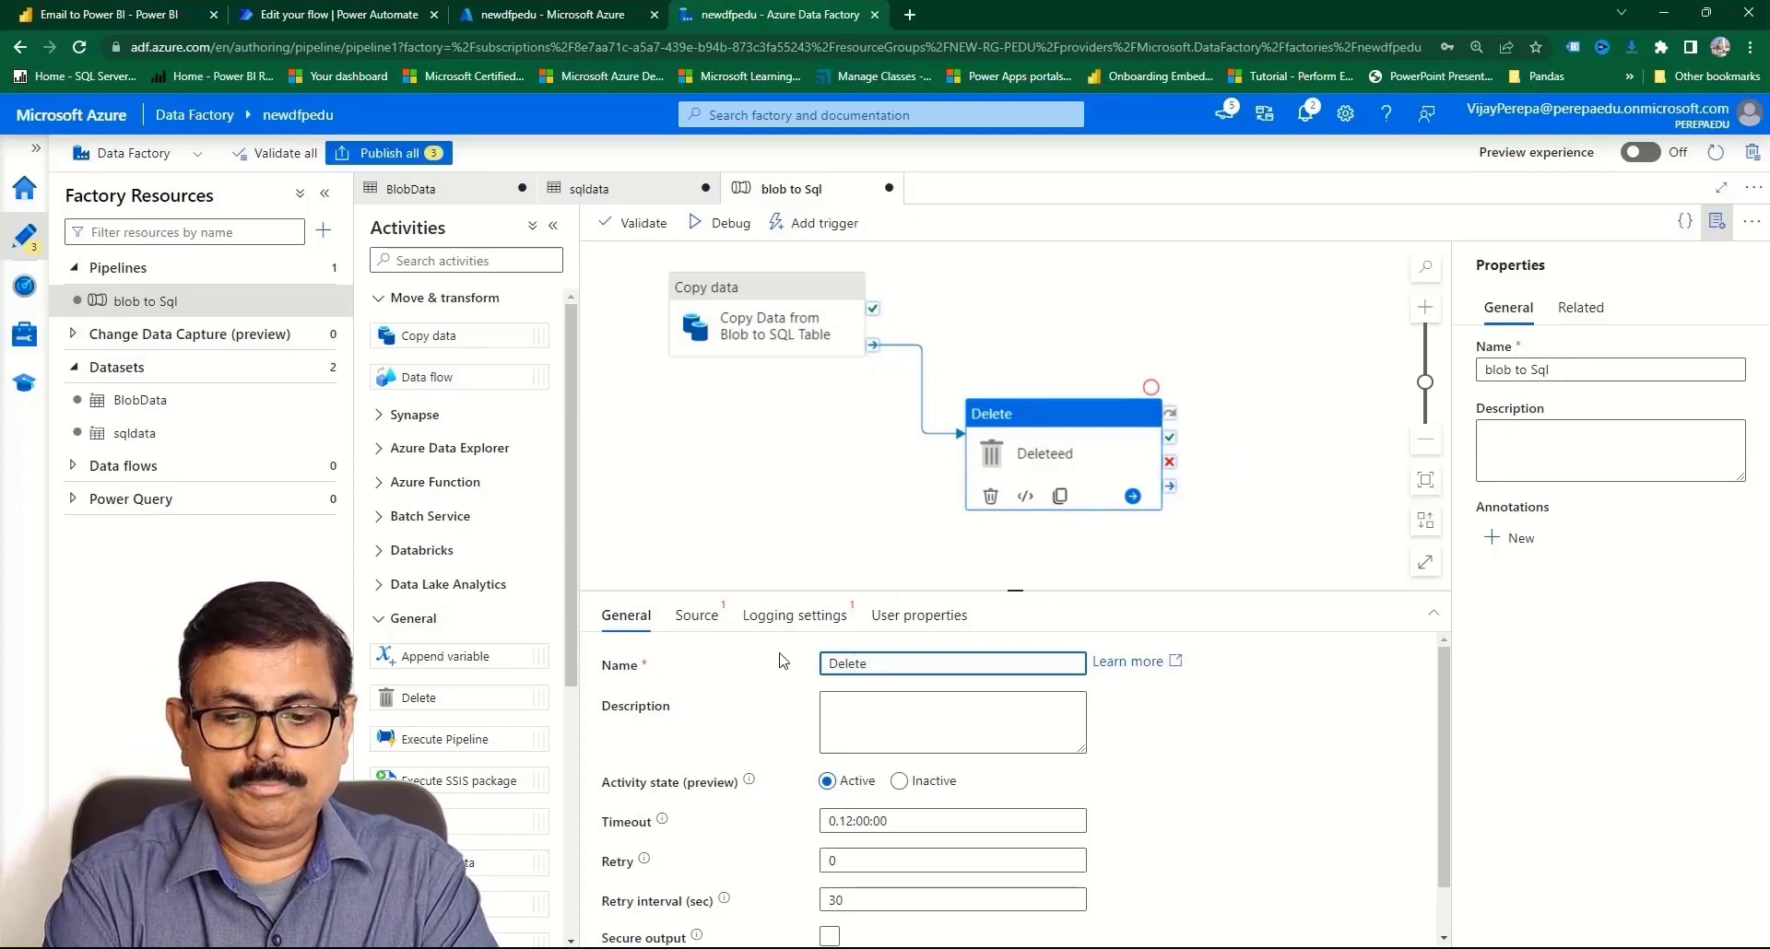
text(ed Exec)
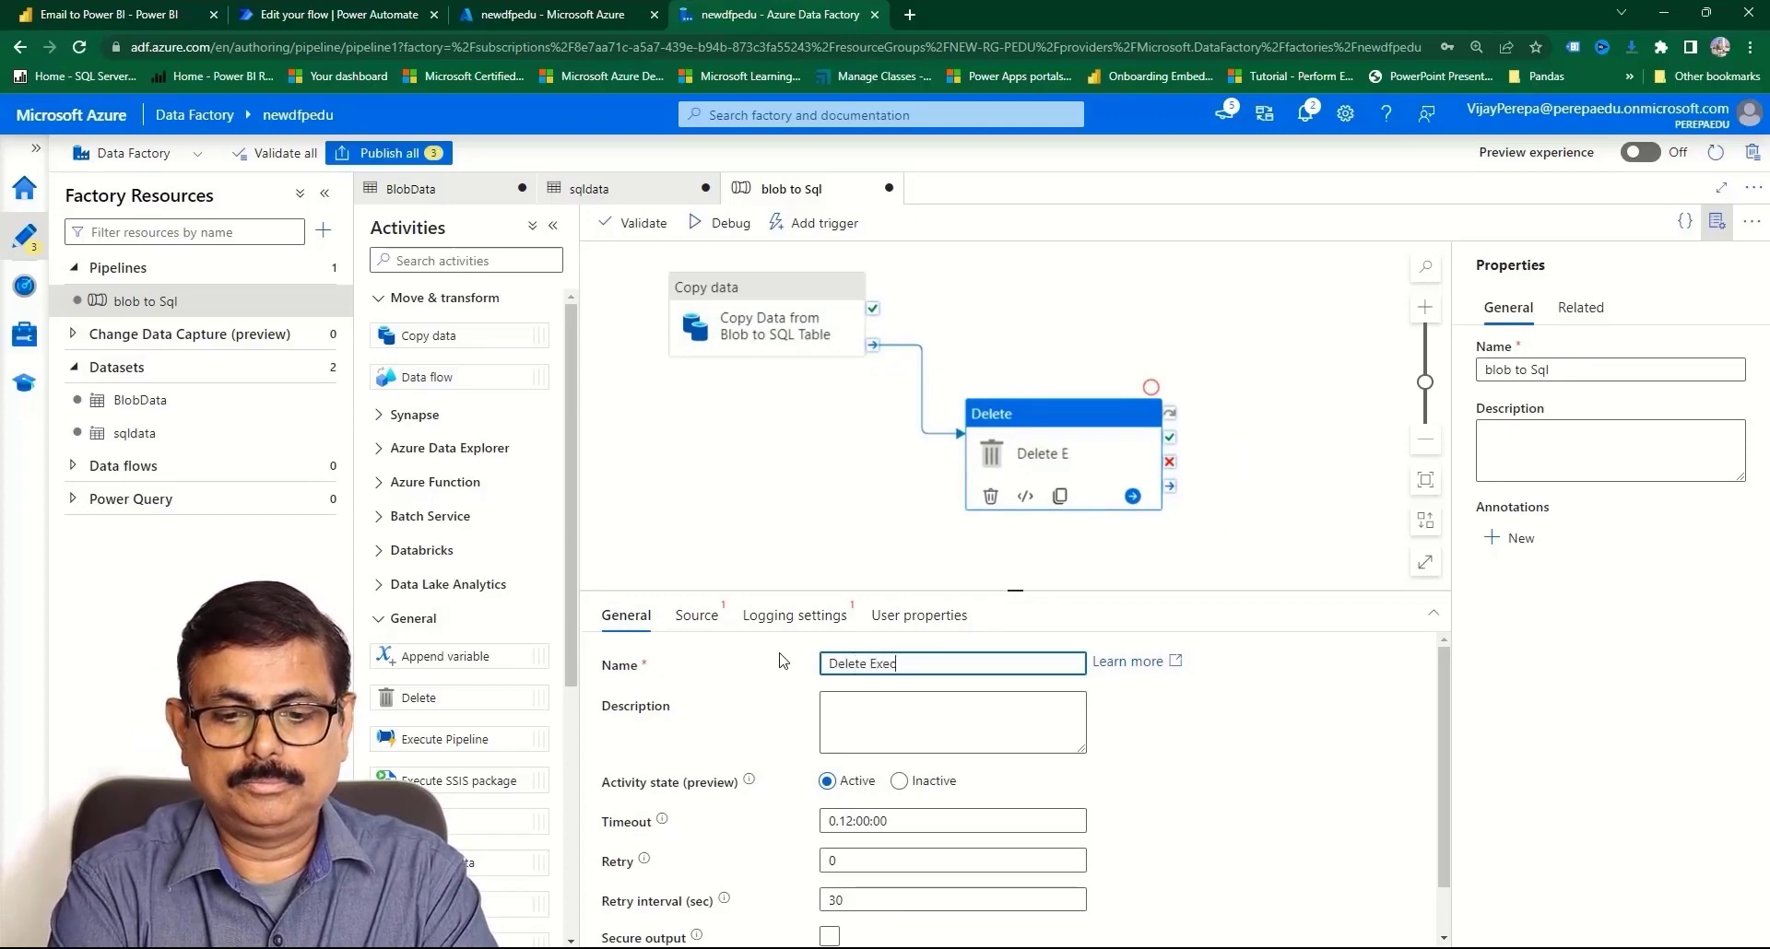
text(uted Blob)
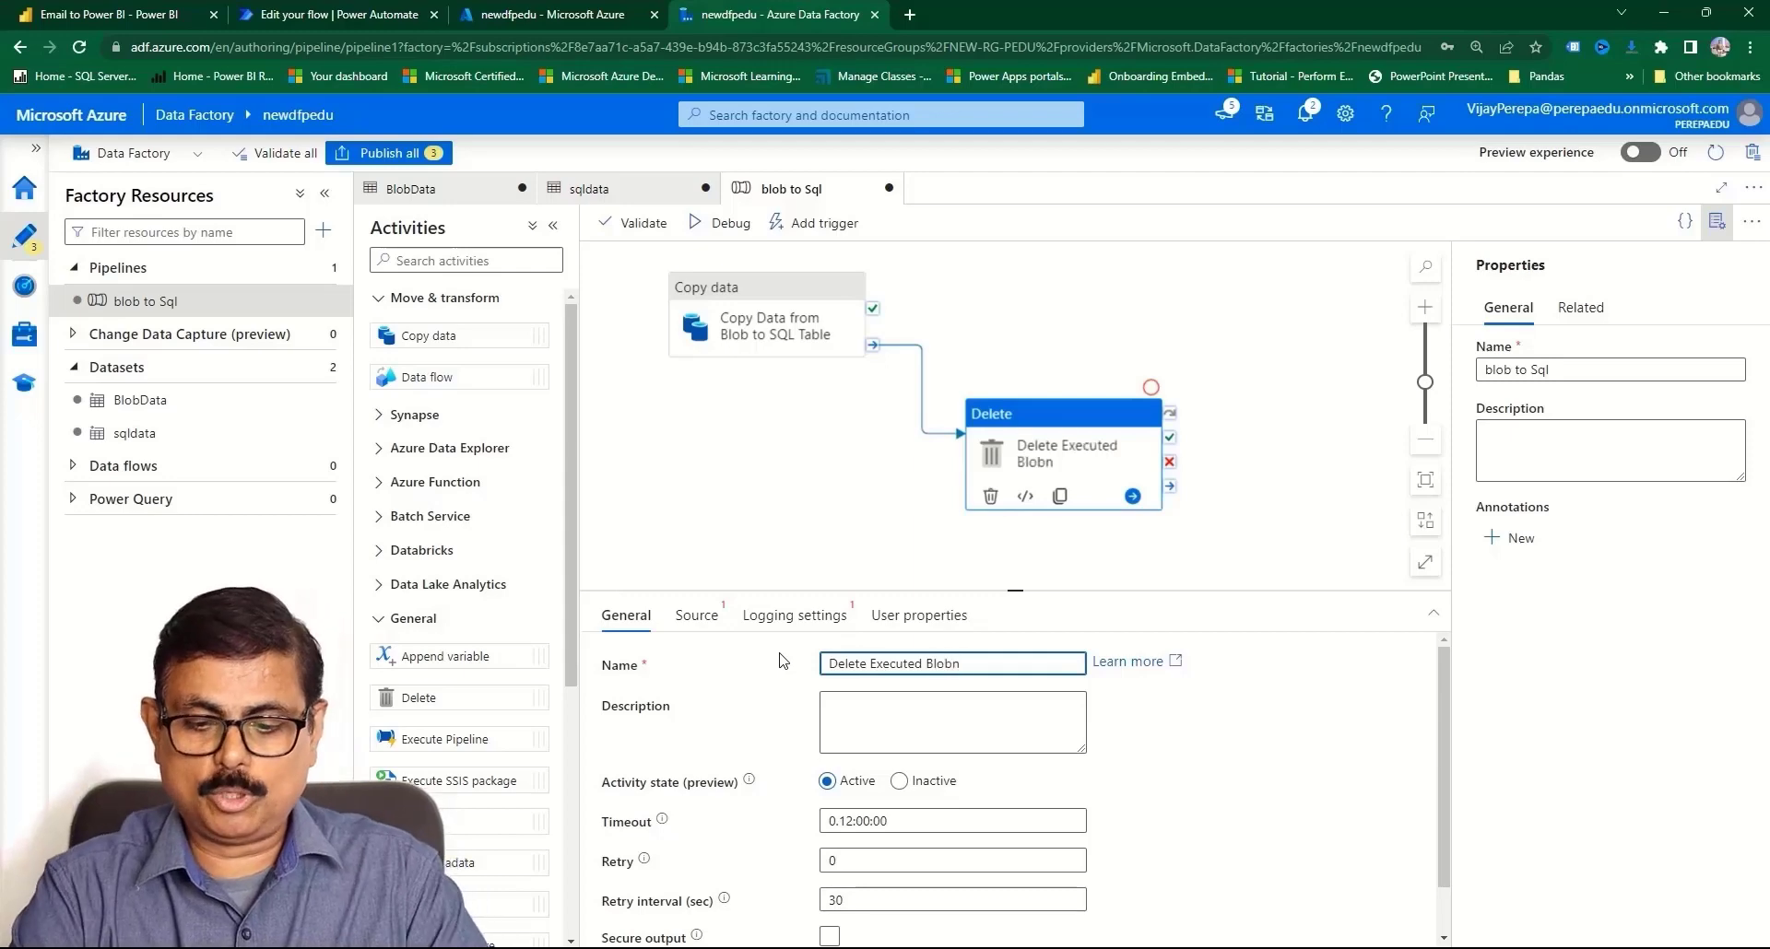
click(691, 617)
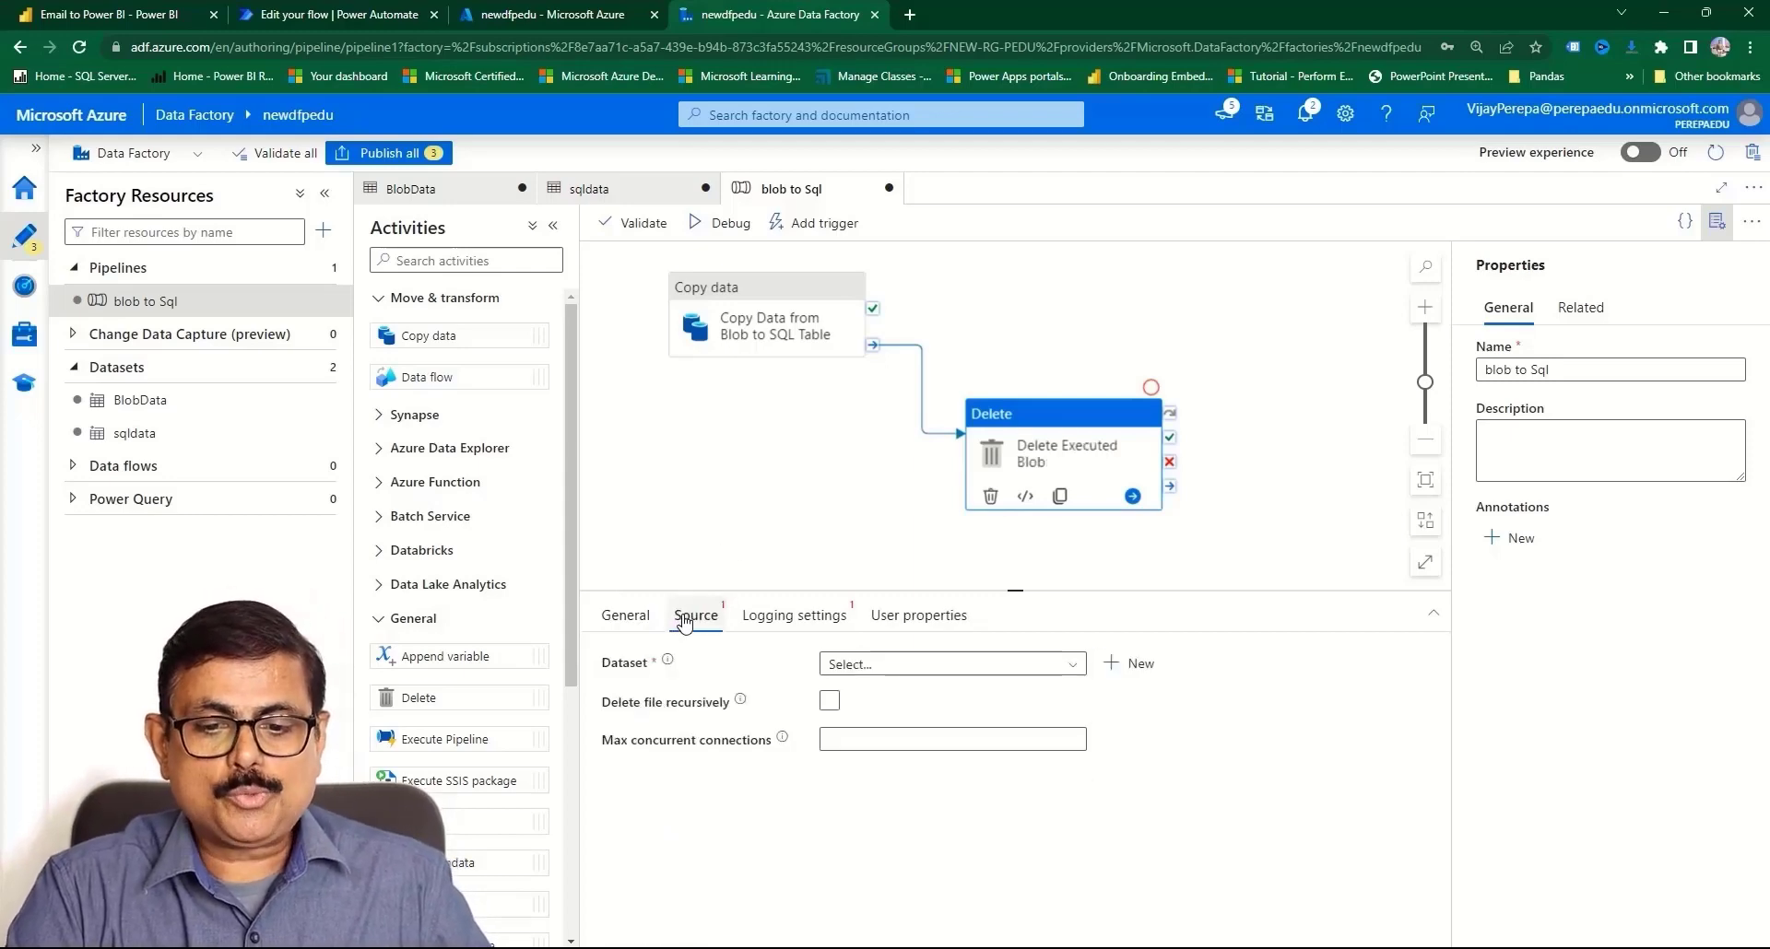
click(882, 661)
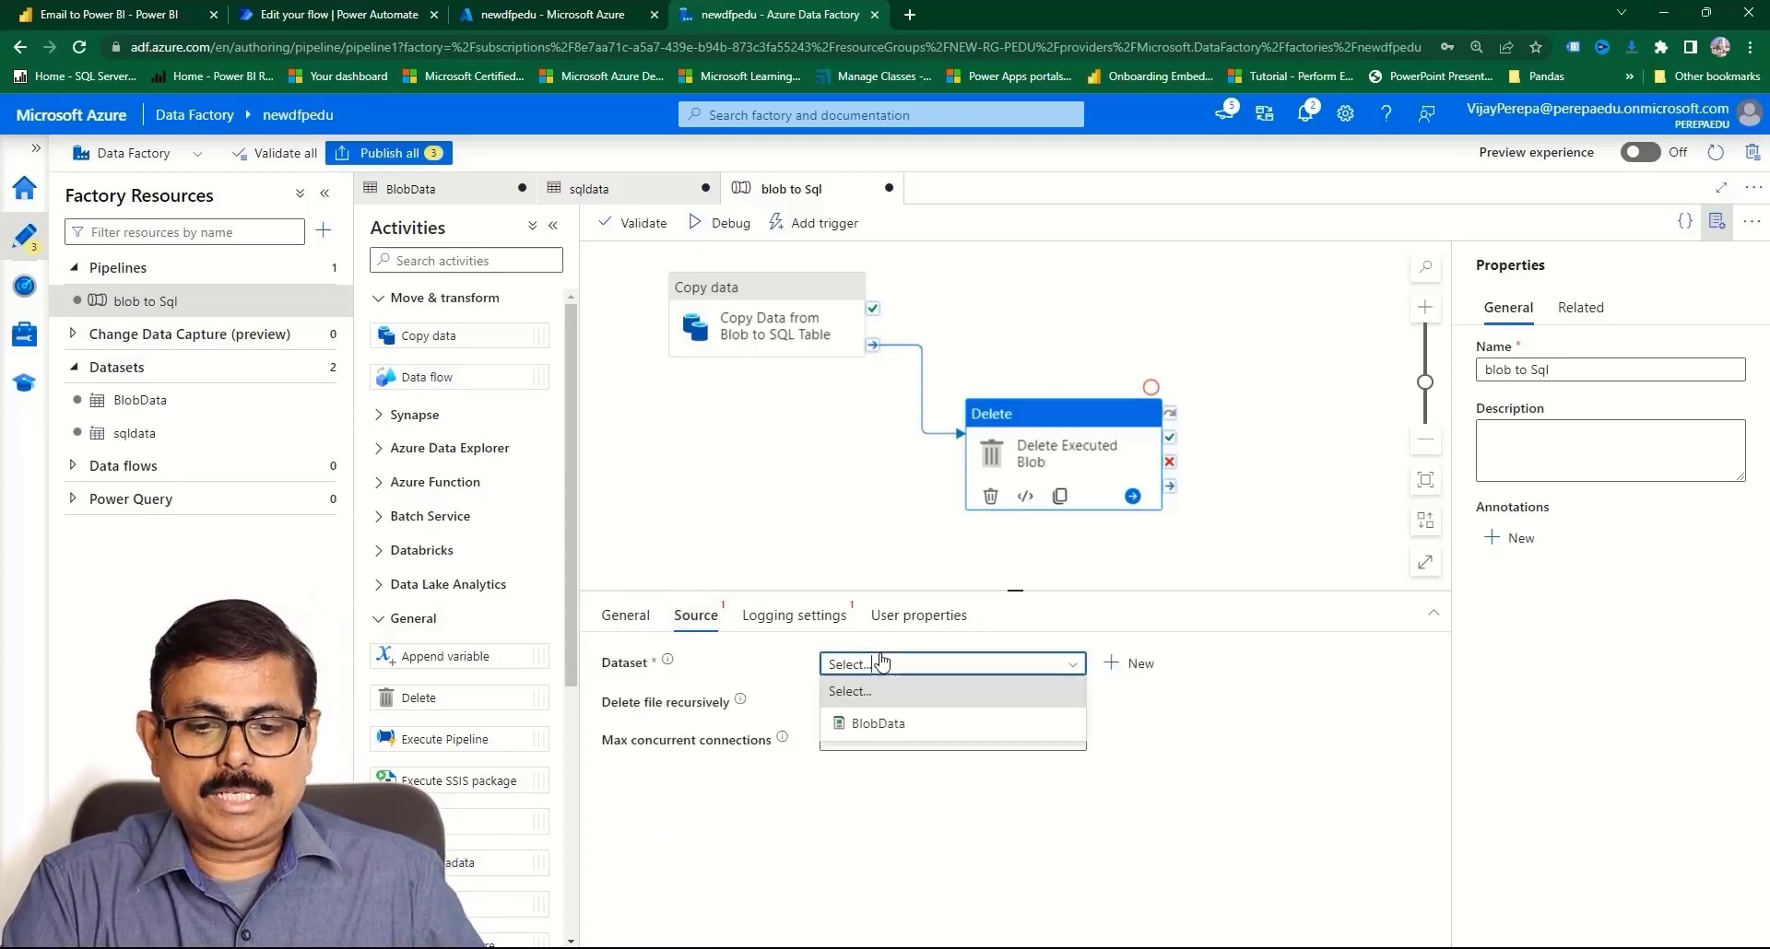
click(879, 723)
scroll(1198, 737, down, 1)
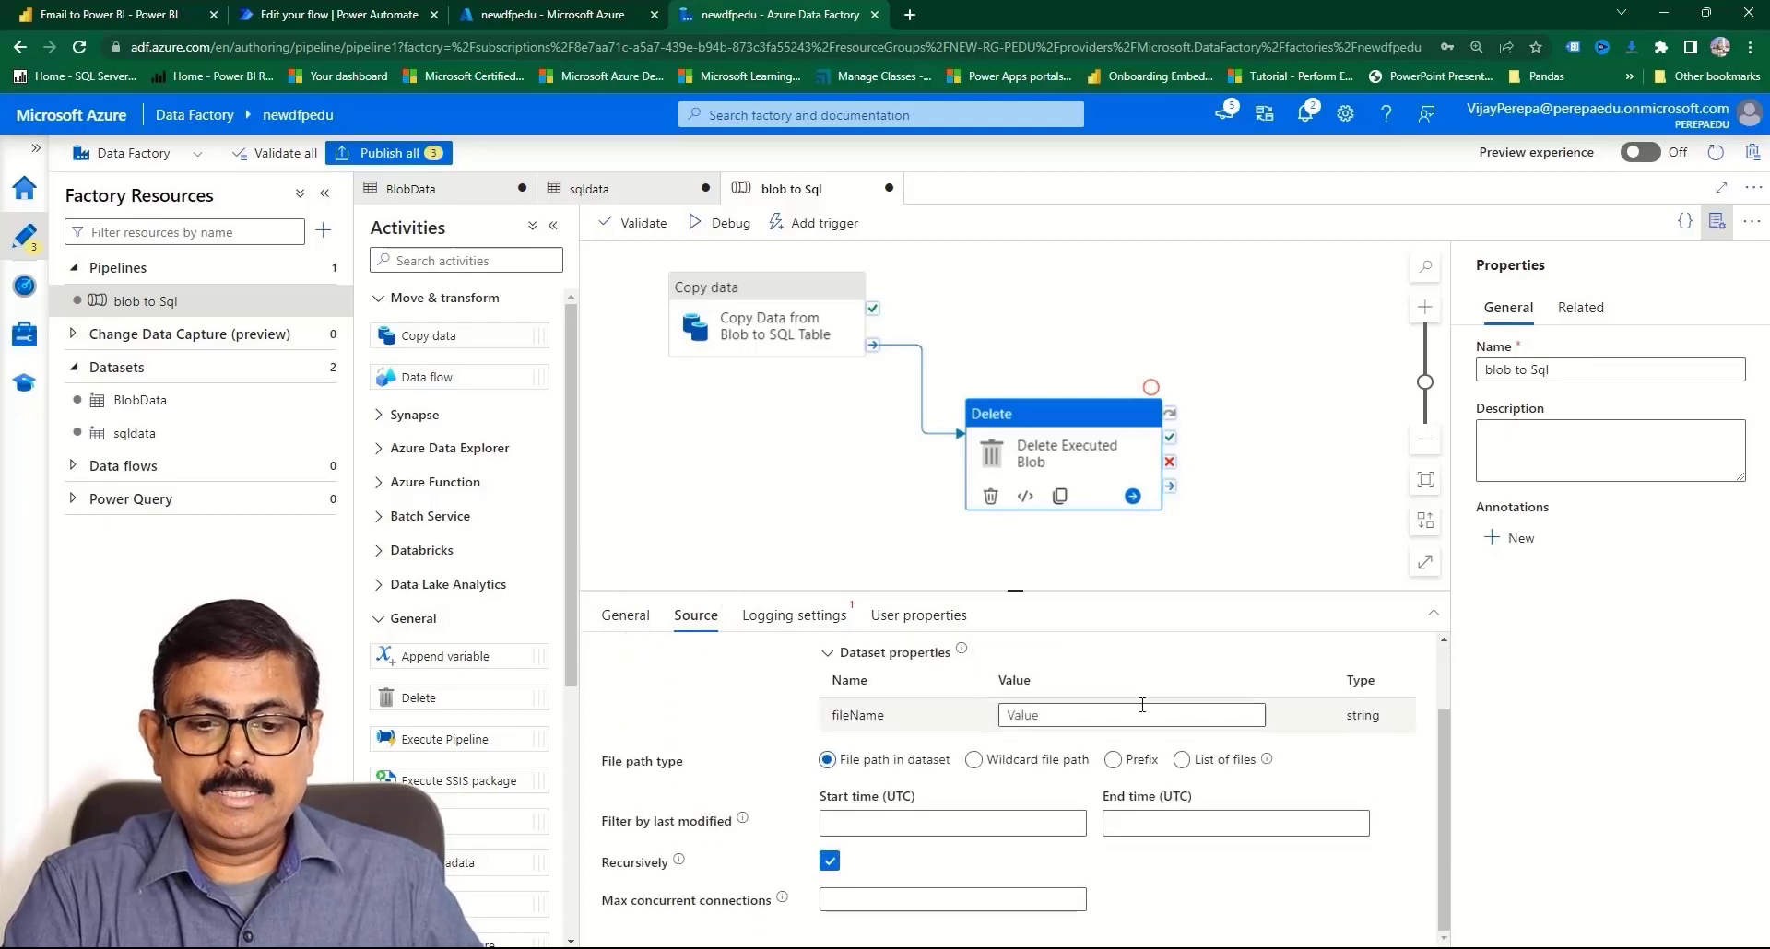
click(1097, 716)
click(1092, 735)
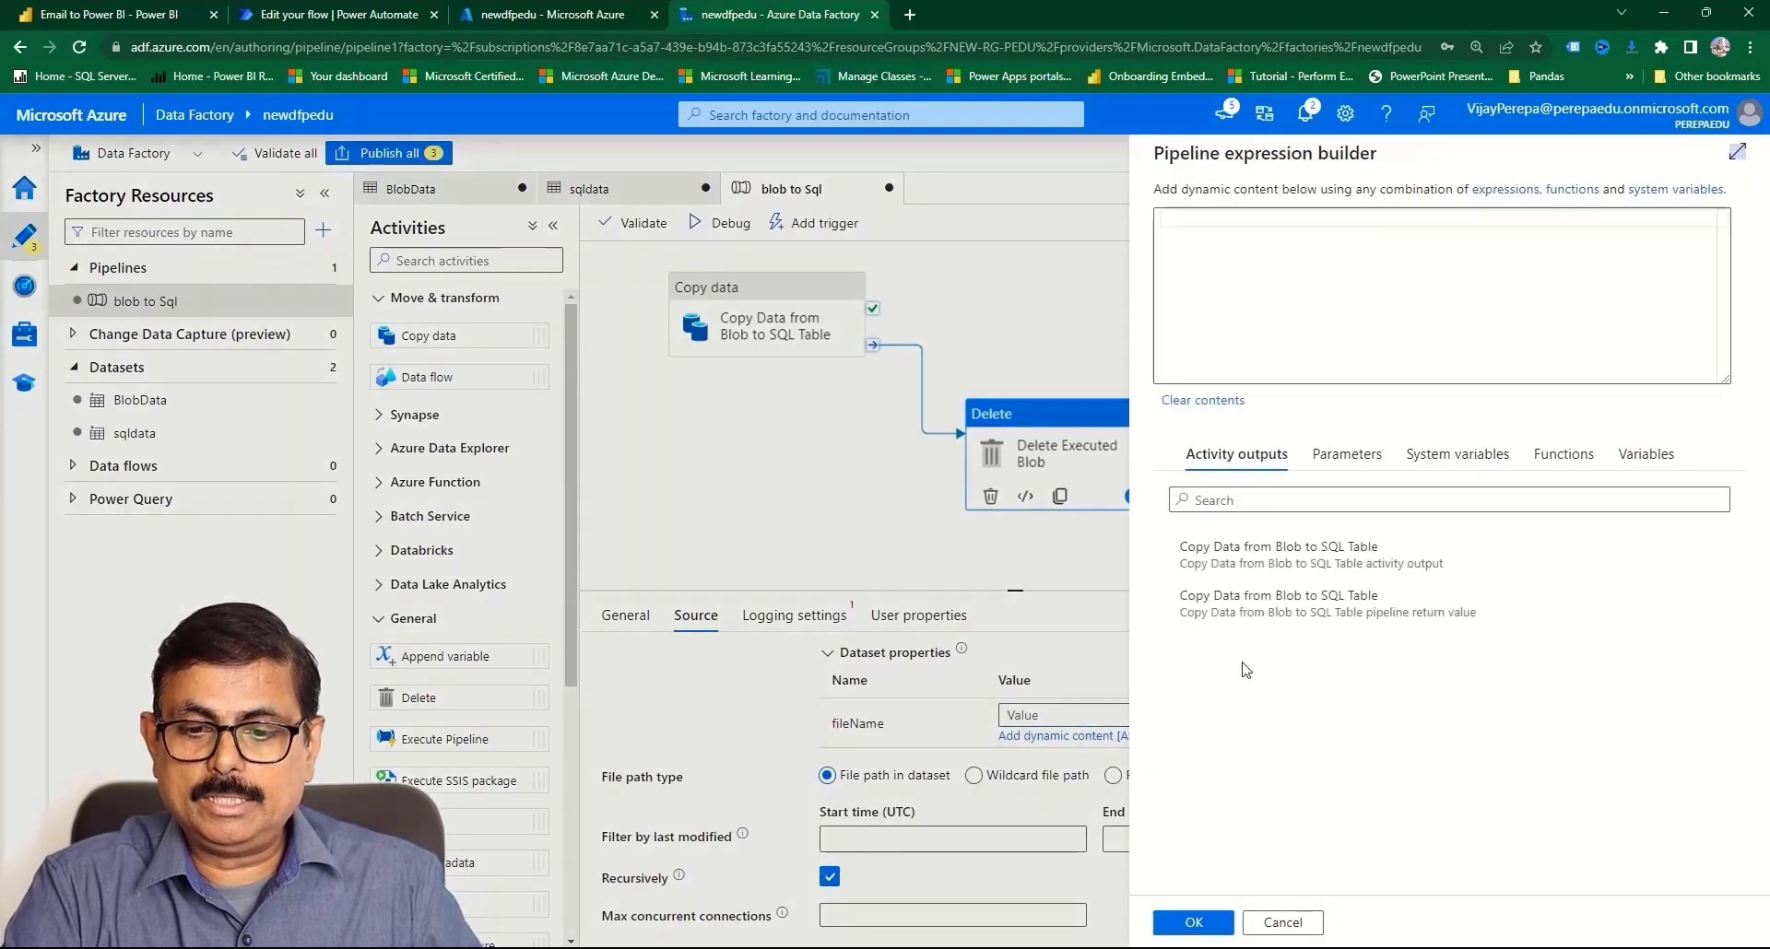
click(1346, 454)
click(1198, 547)
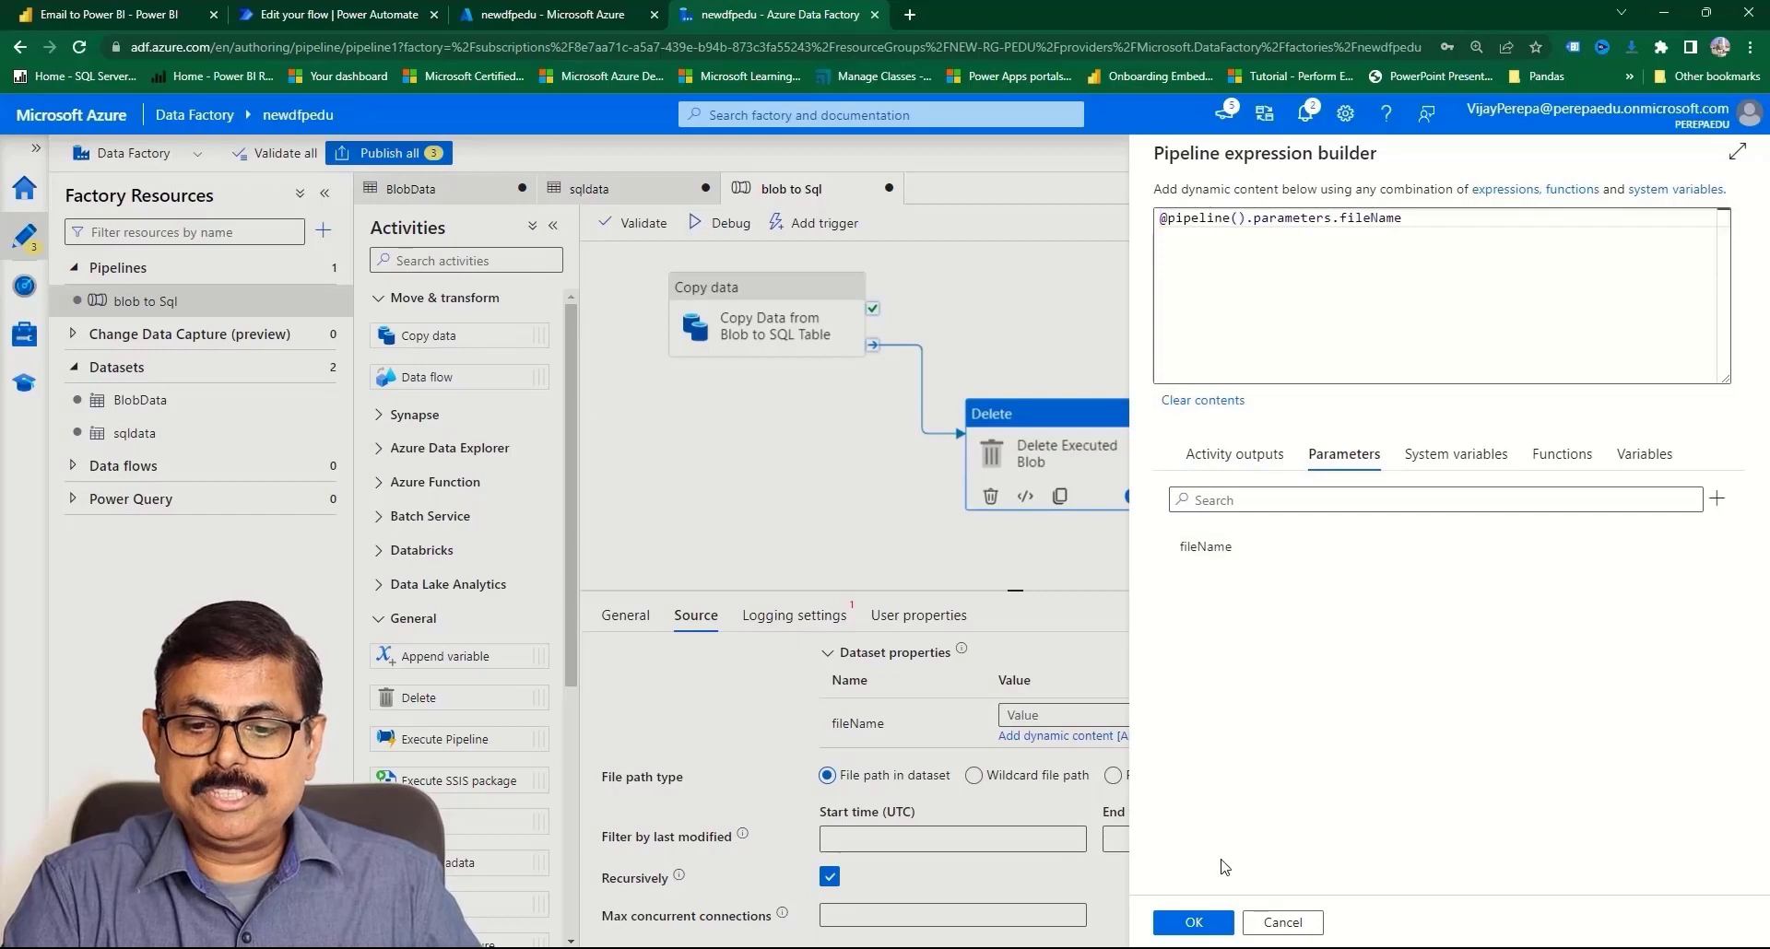
click(1195, 922)
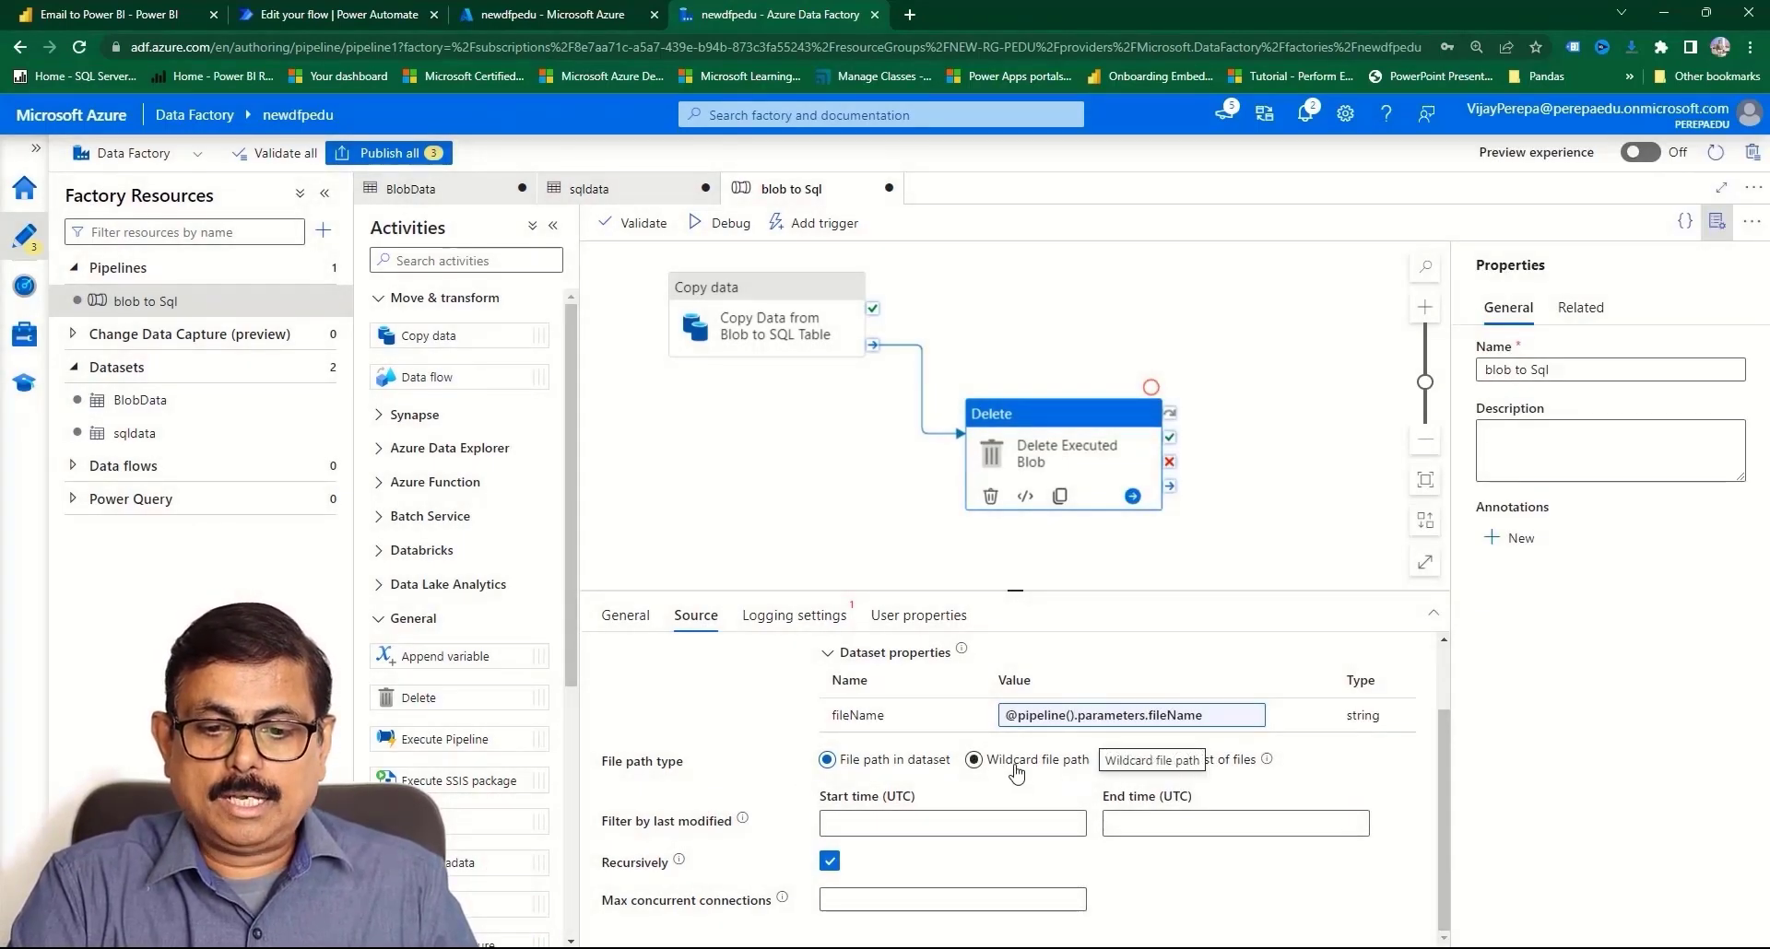
- Switch the Delete source to a wildcard file path with file name *.CSV
click(1017, 770)
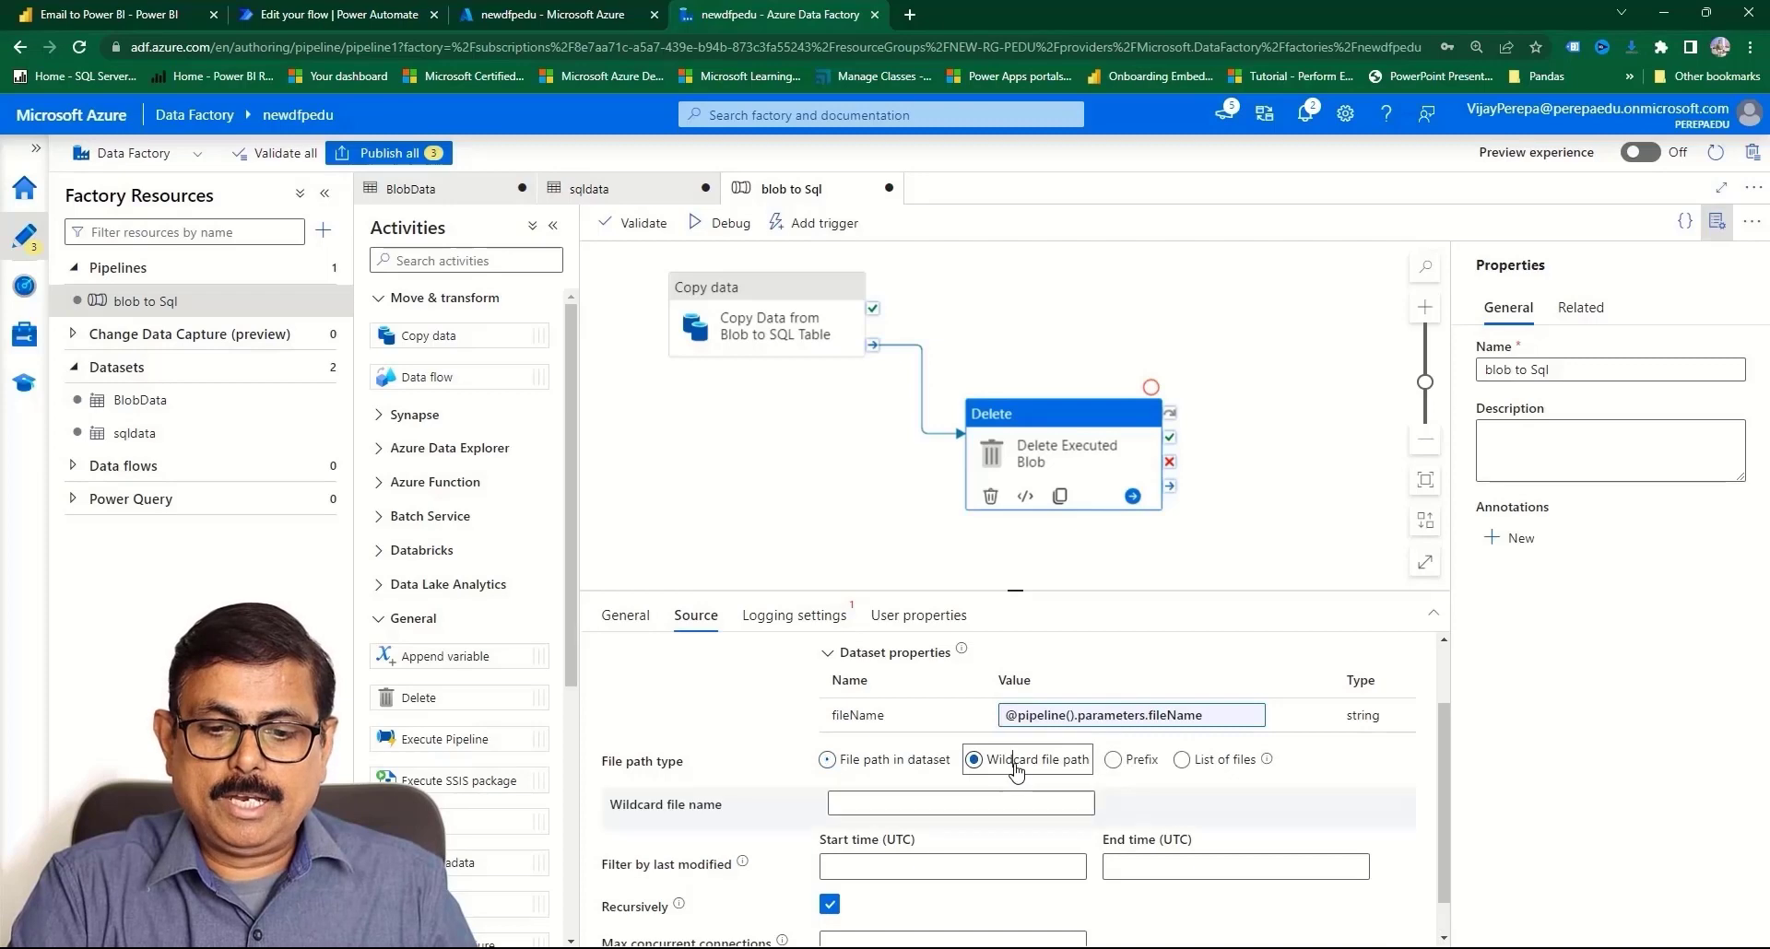
click(974, 802)
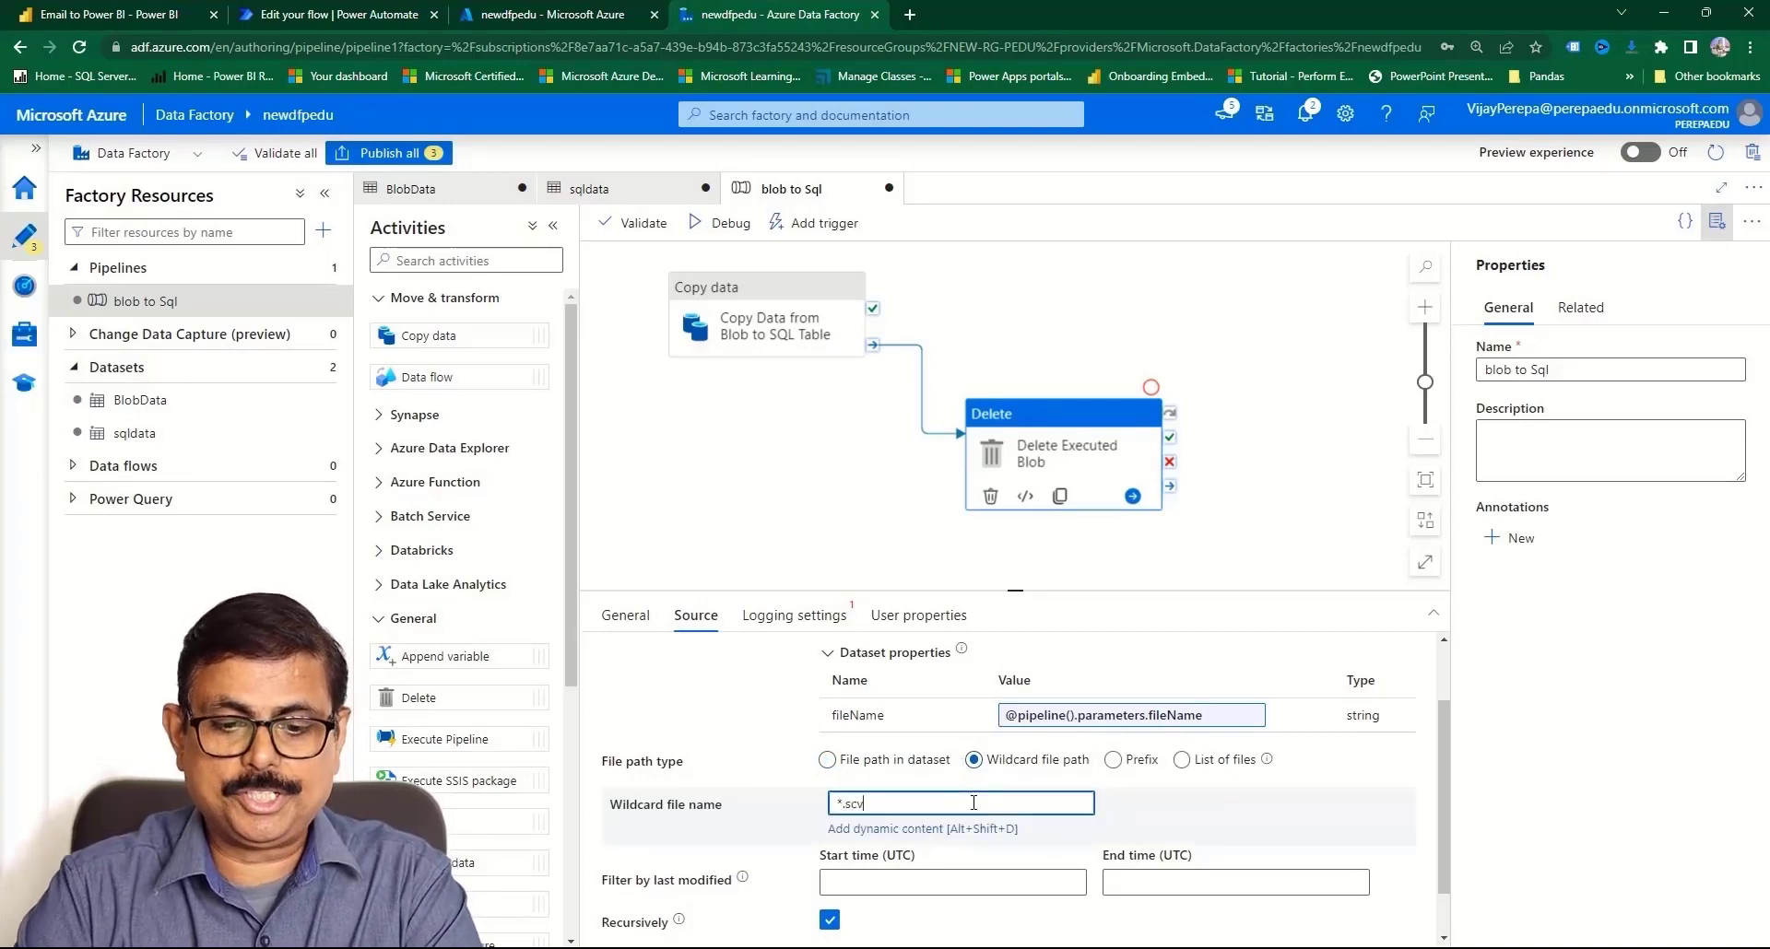
text(*.scv)
key(BackSpace)
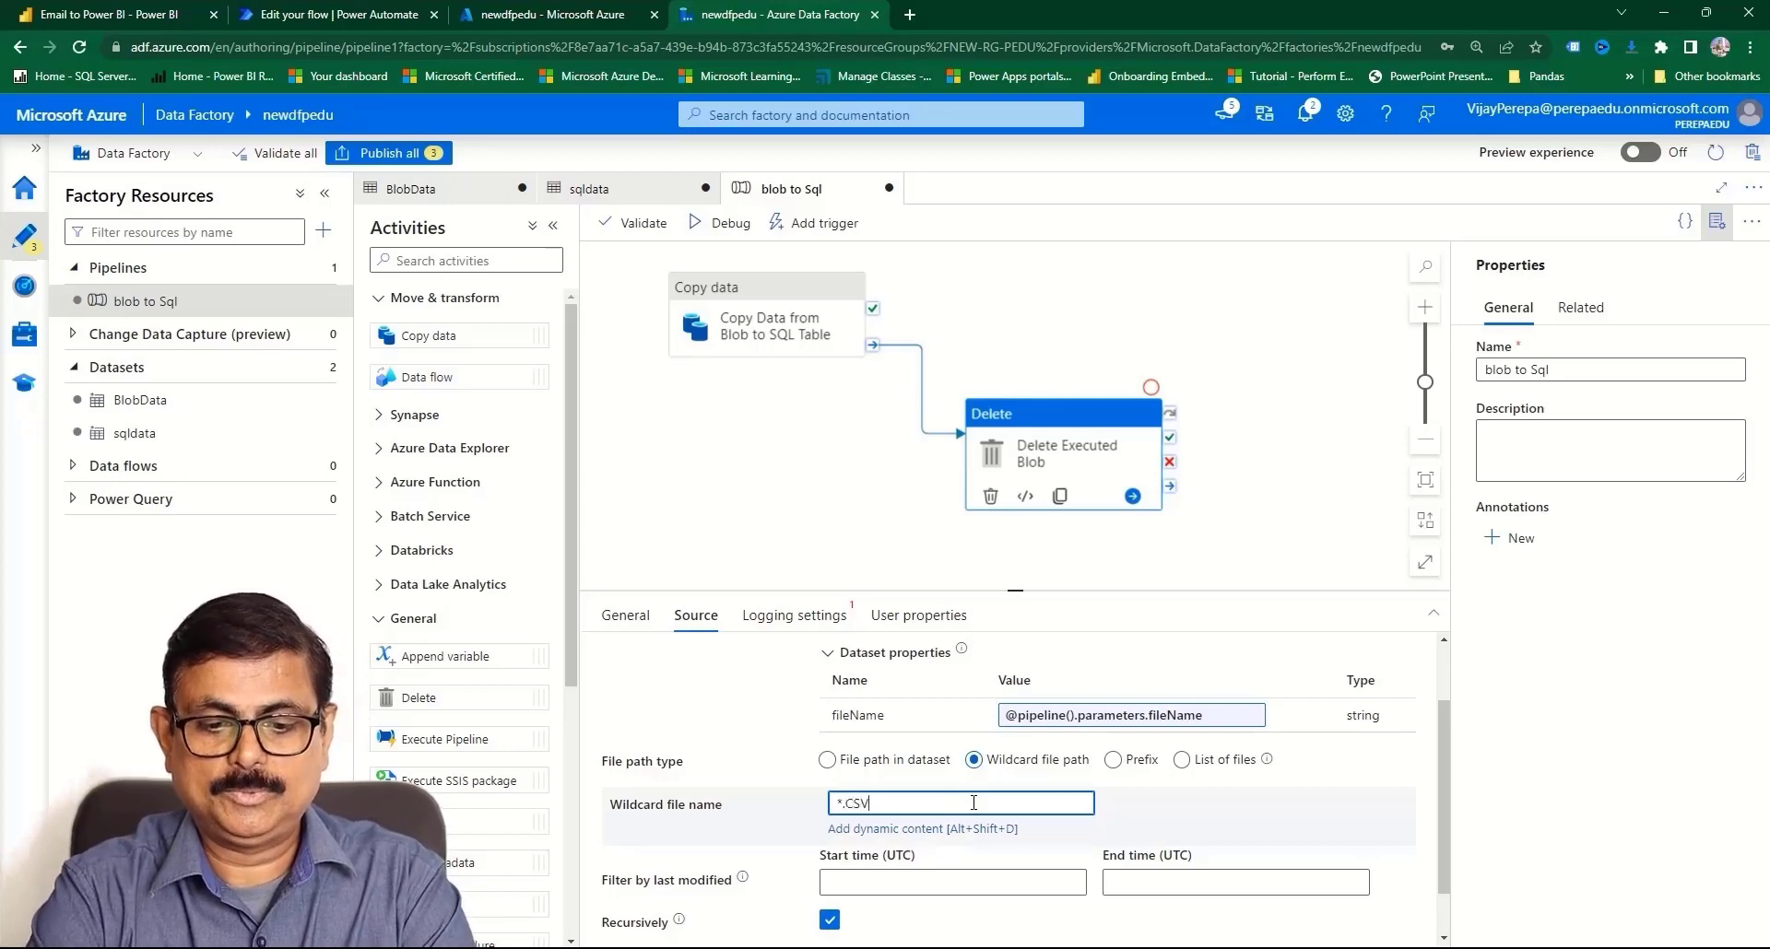
click(1213, 601)
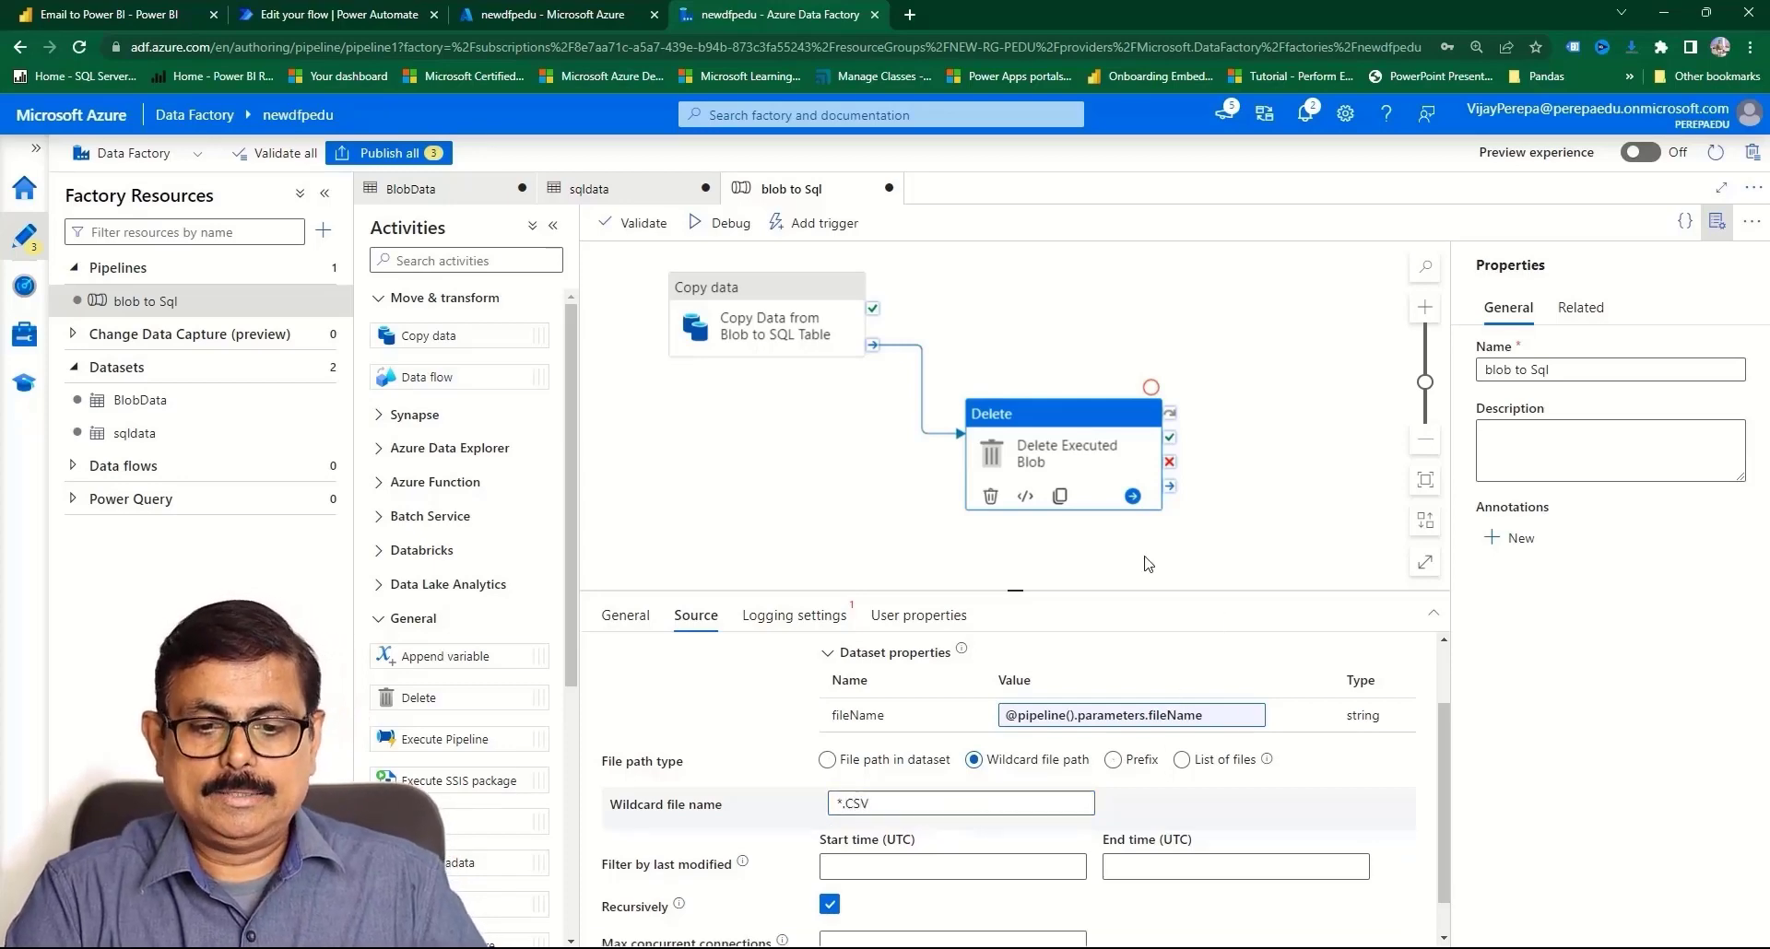
- Try the bloblink linked service for logging and browse for a log folder, then cancel
click(785, 617)
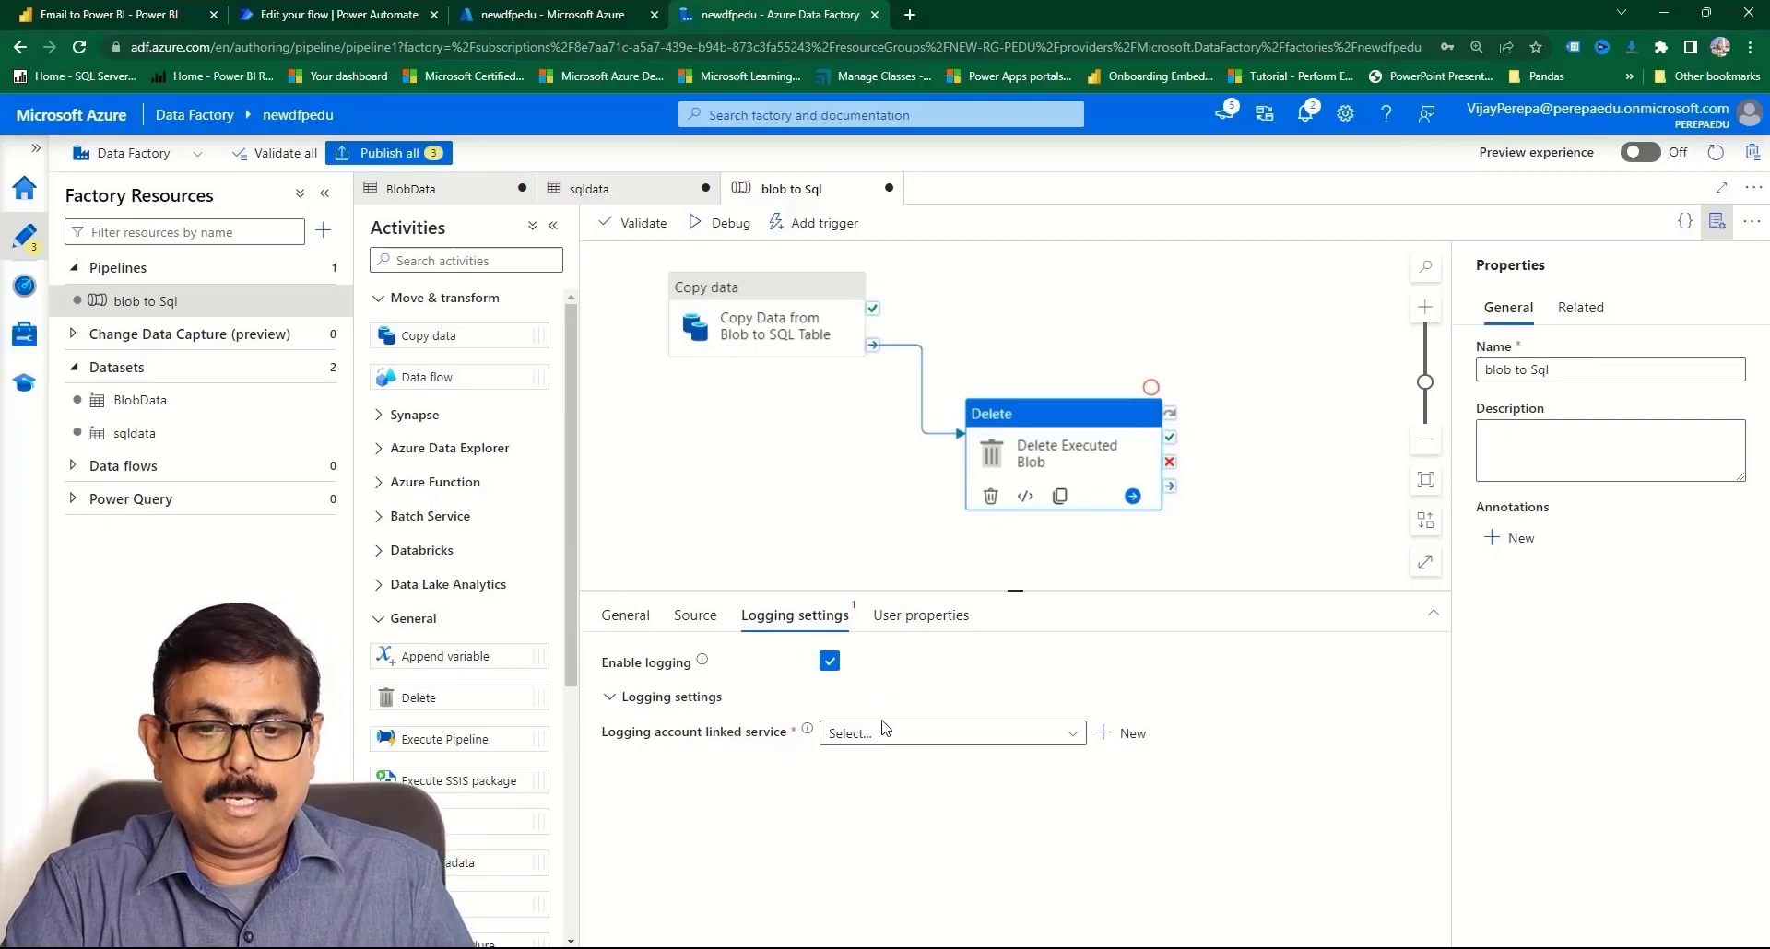
click(916, 735)
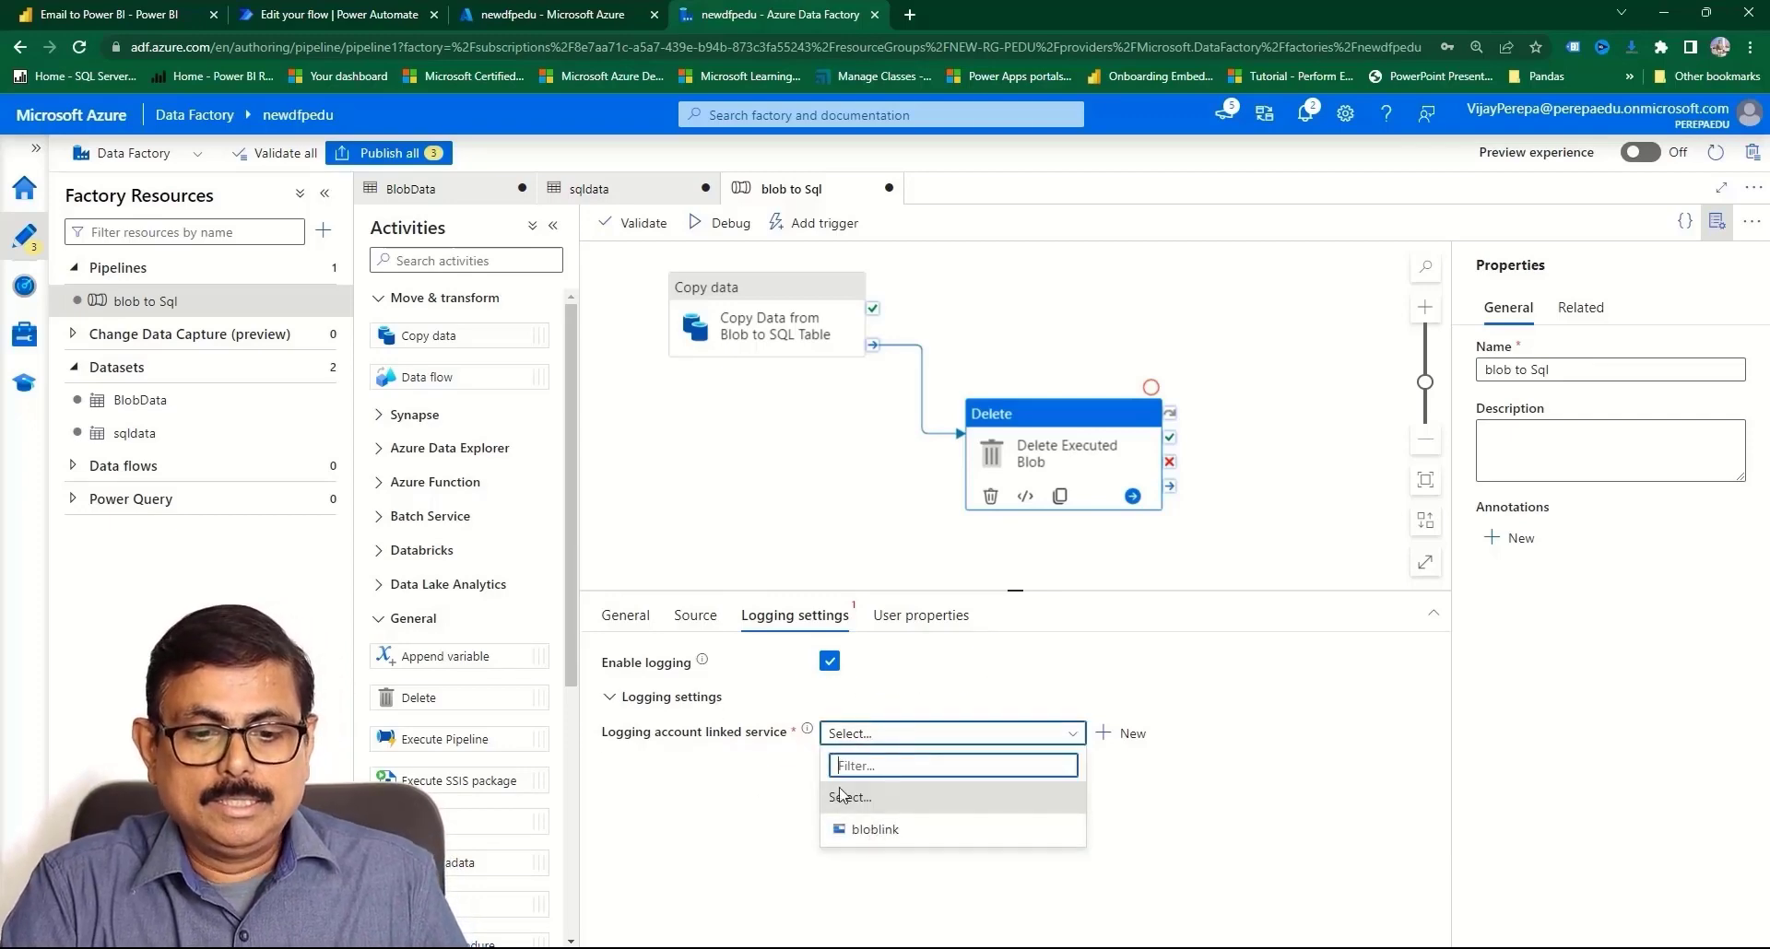
click(869, 832)
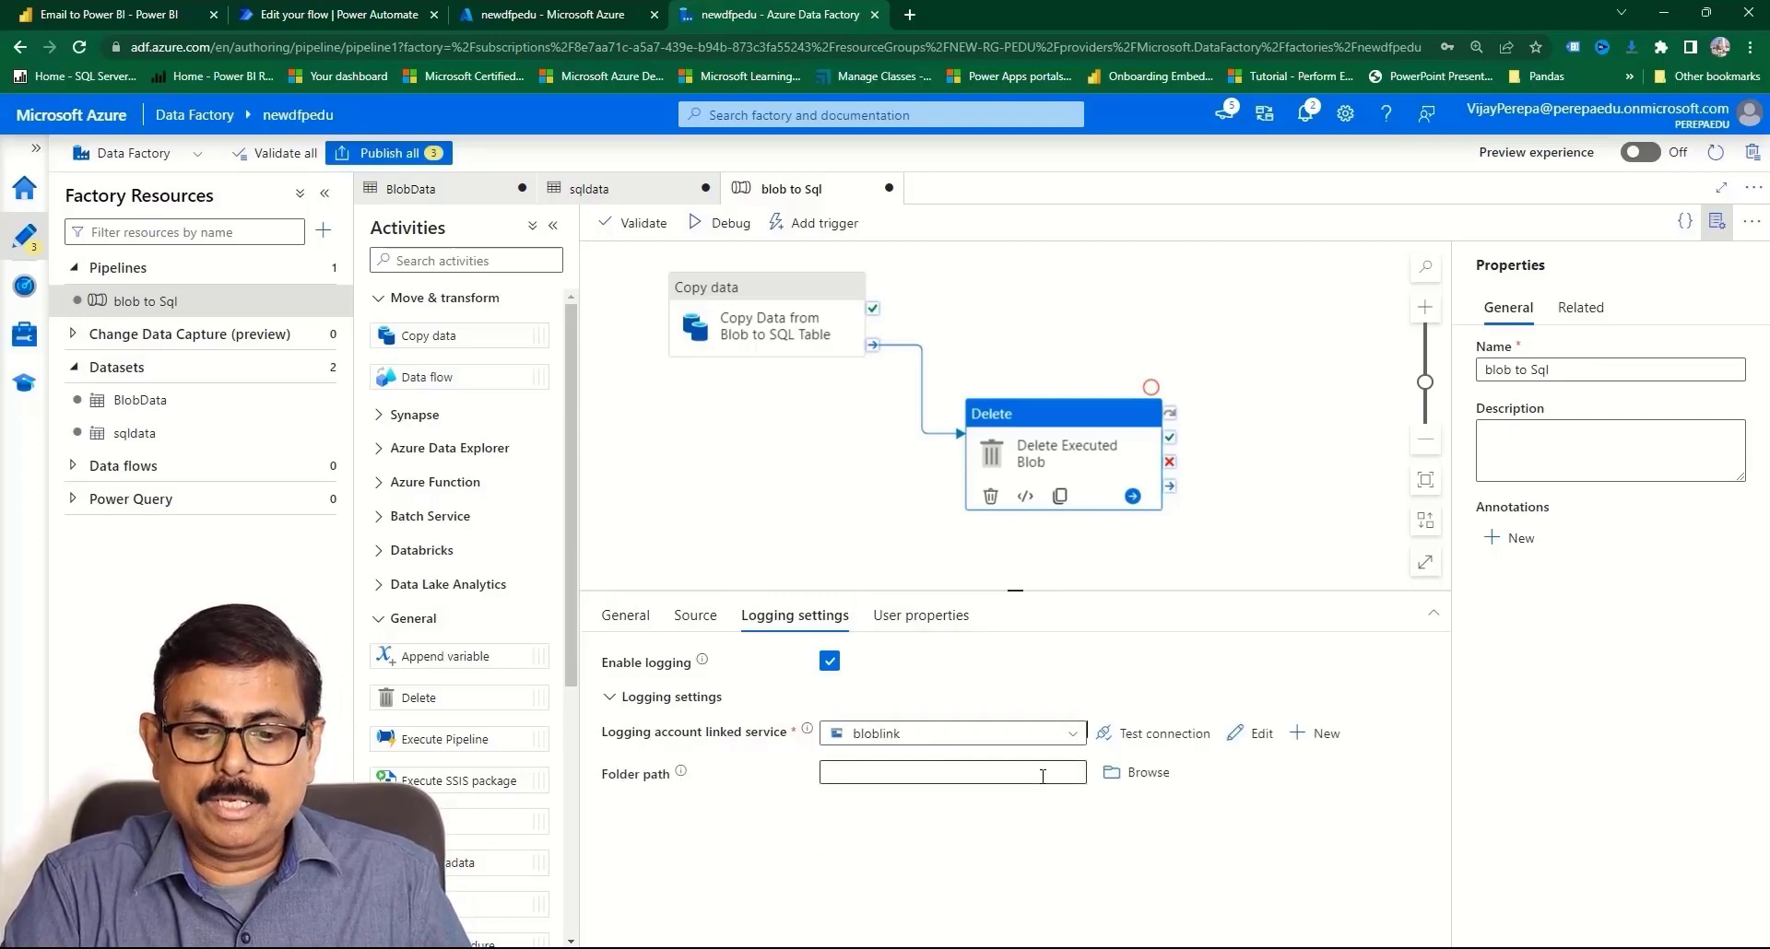
click(1042, 774)
click(1139, 772)
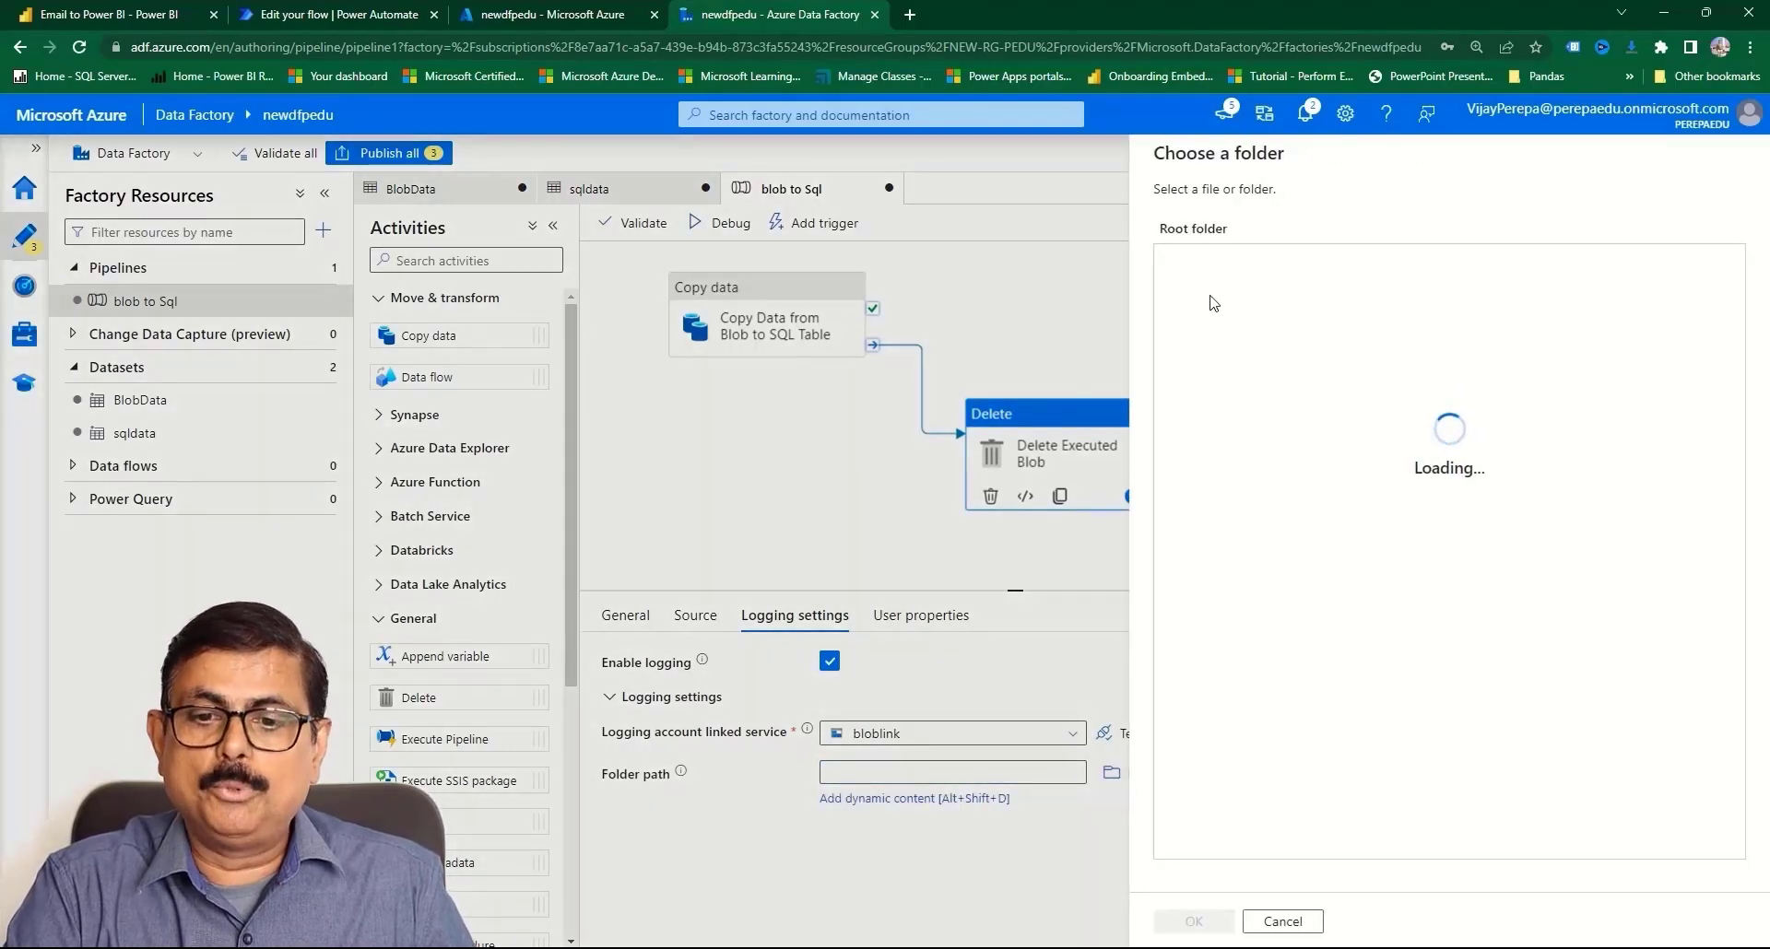
click(1291, 921)
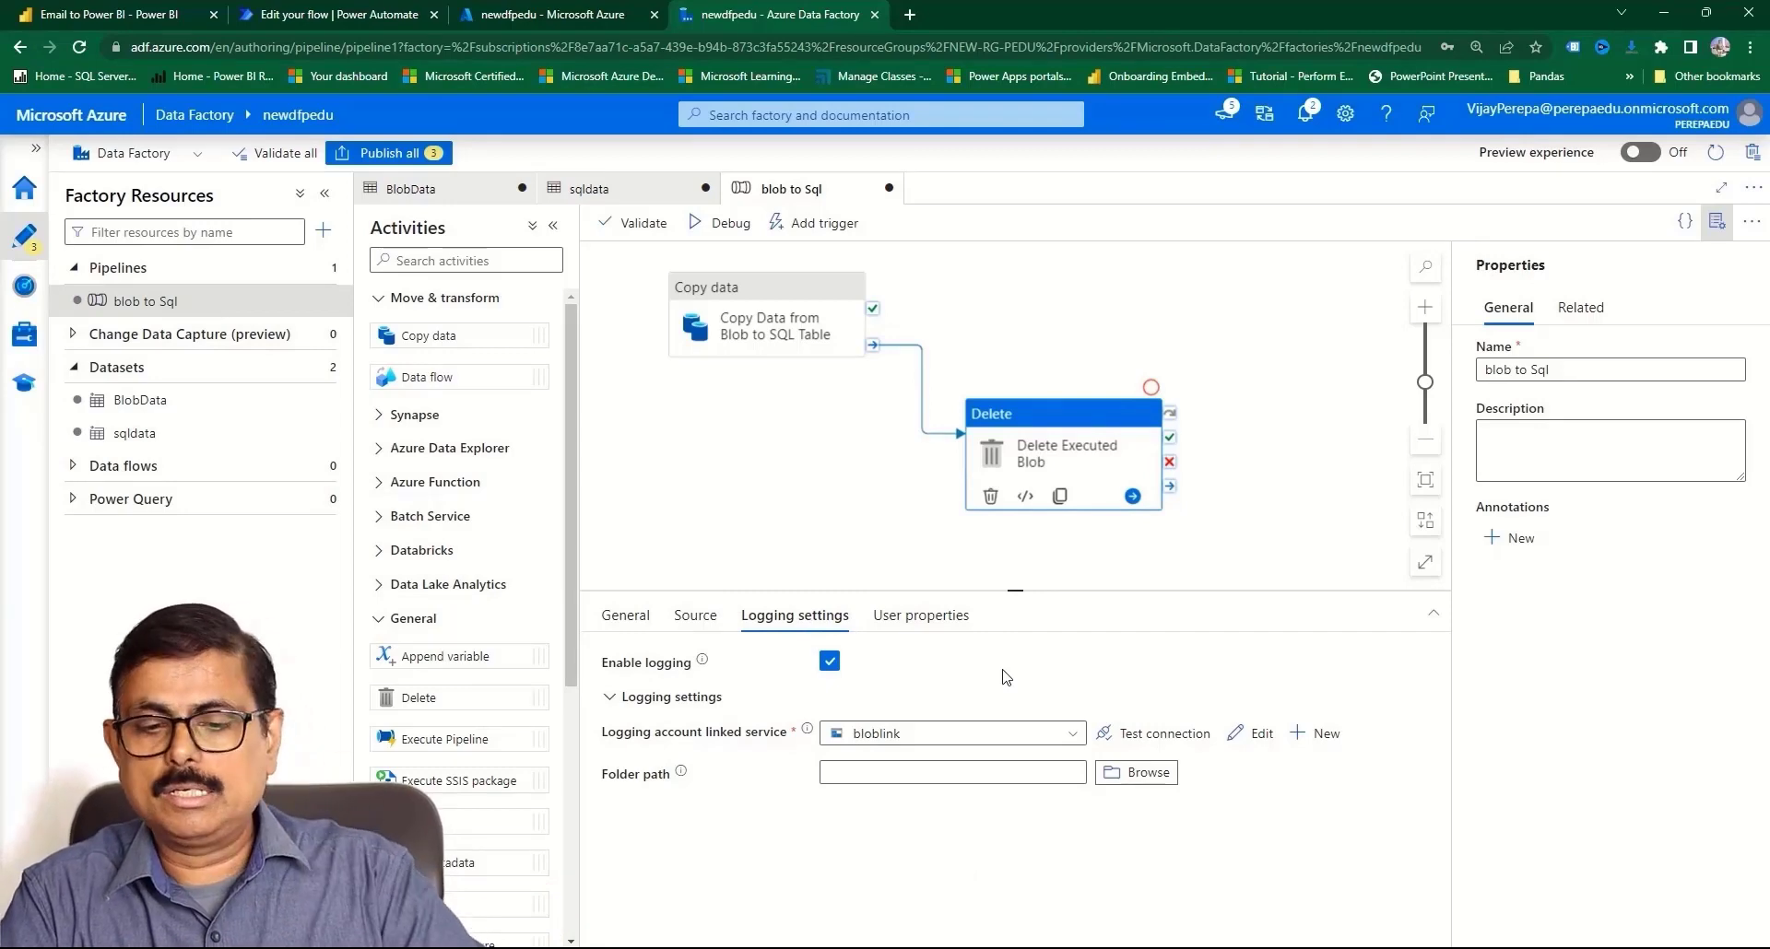
- Disable logging for the Delete activity and shift it slightly lower on the canvas
click(826, 665)
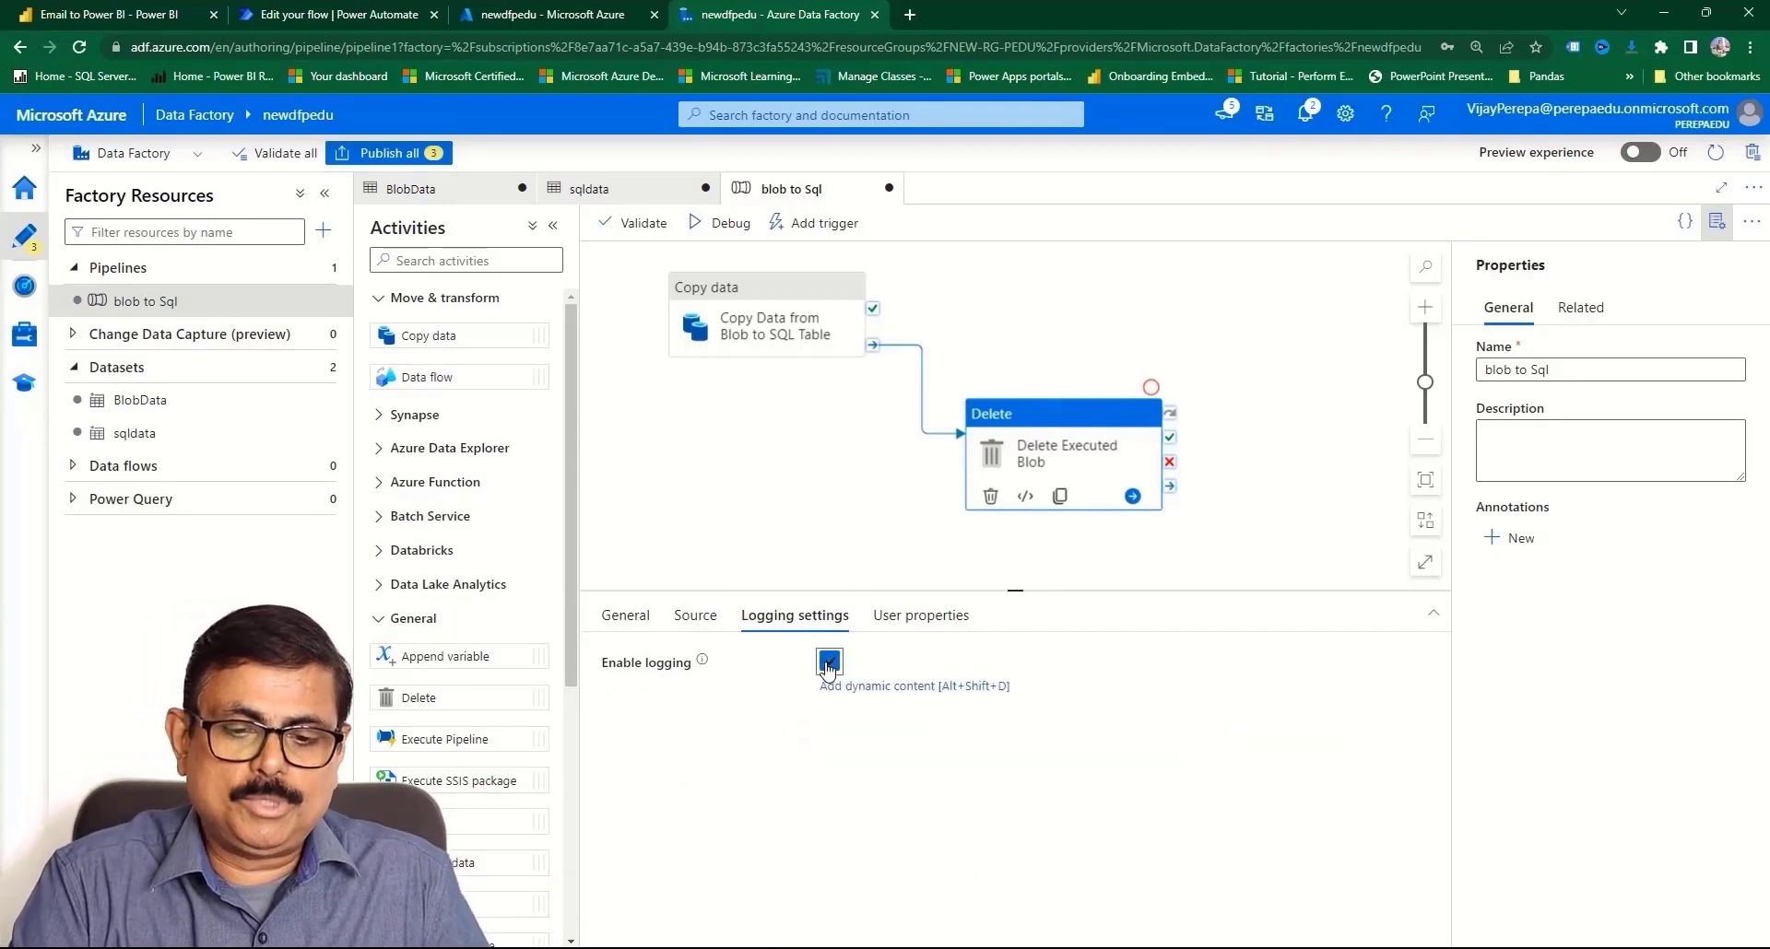
click(1071, 864)
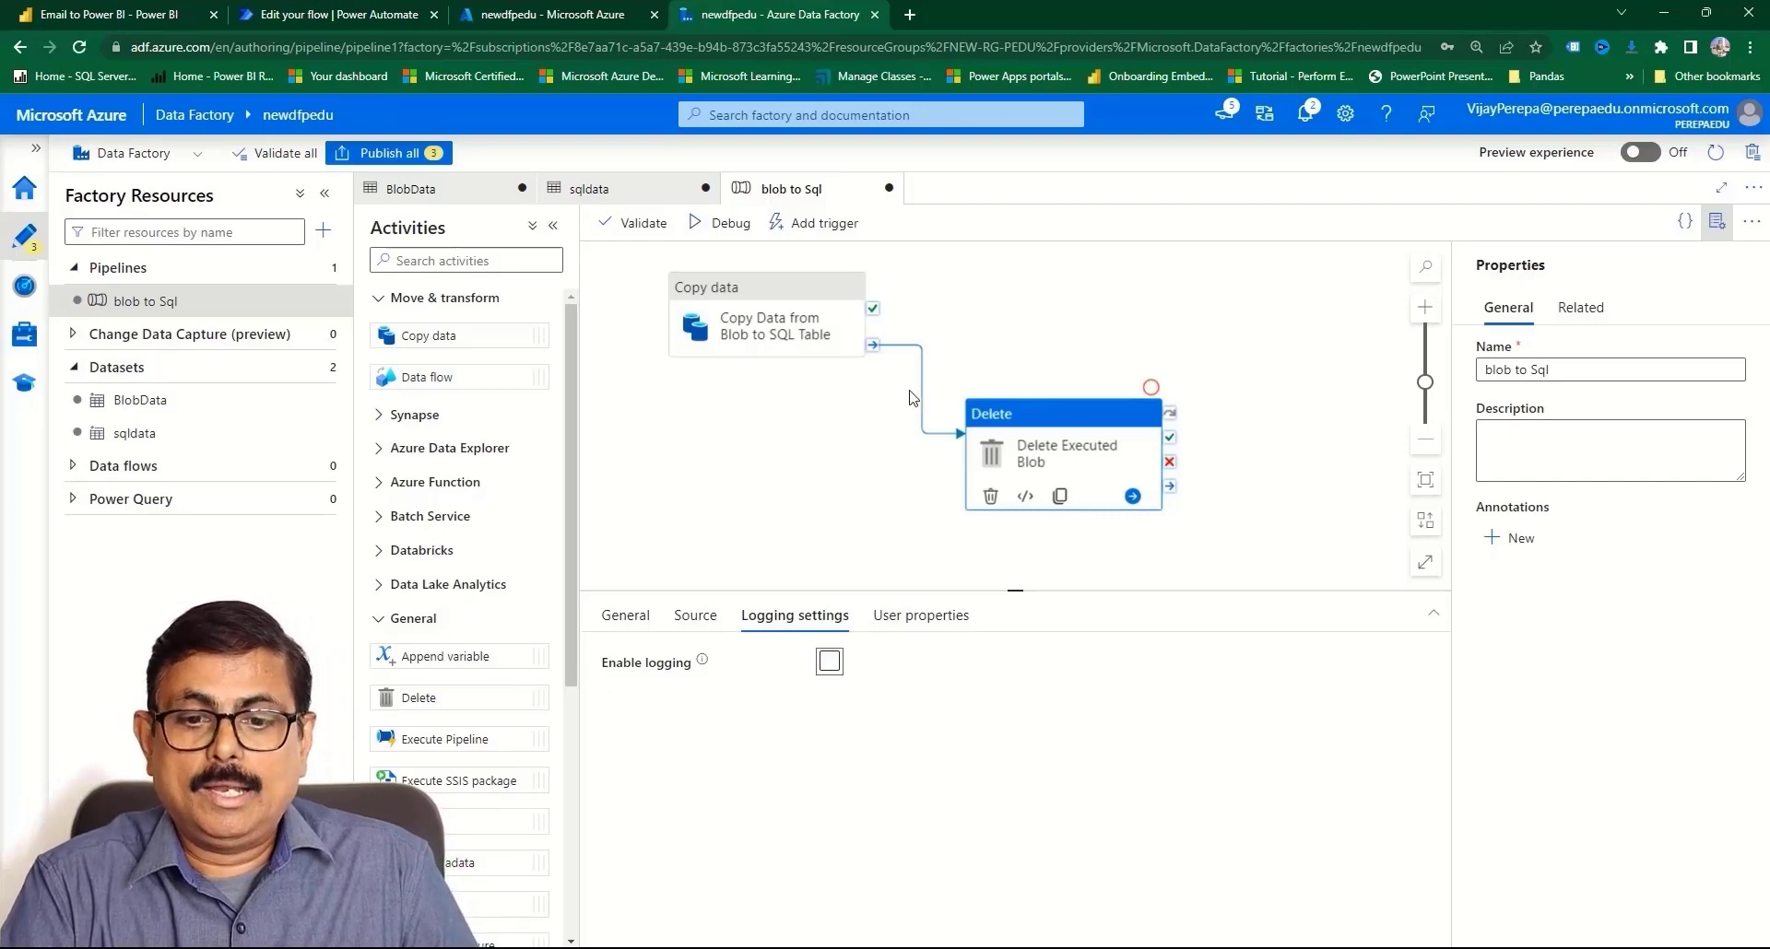
drag(1005, 420, 1006, 455)
- Move Copy data slightly left and Delete Executed Blob slightly down and right
drag(772, 293, 749, 293)
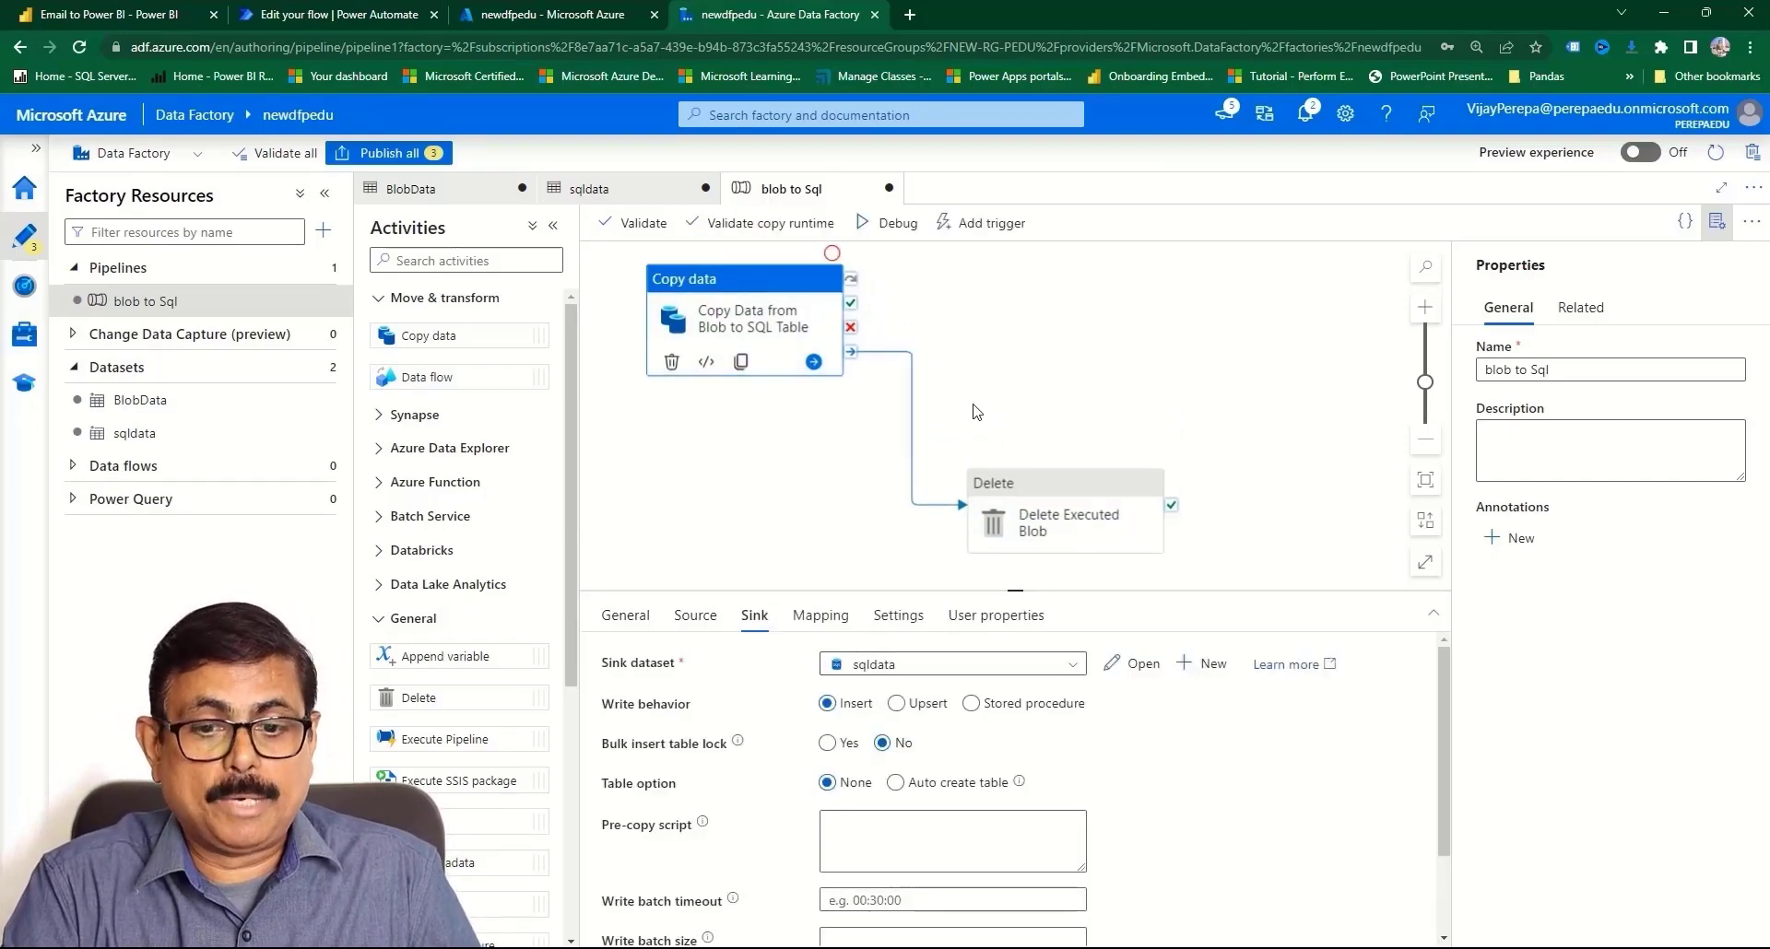
drag(1023, 492, 1038, 495)
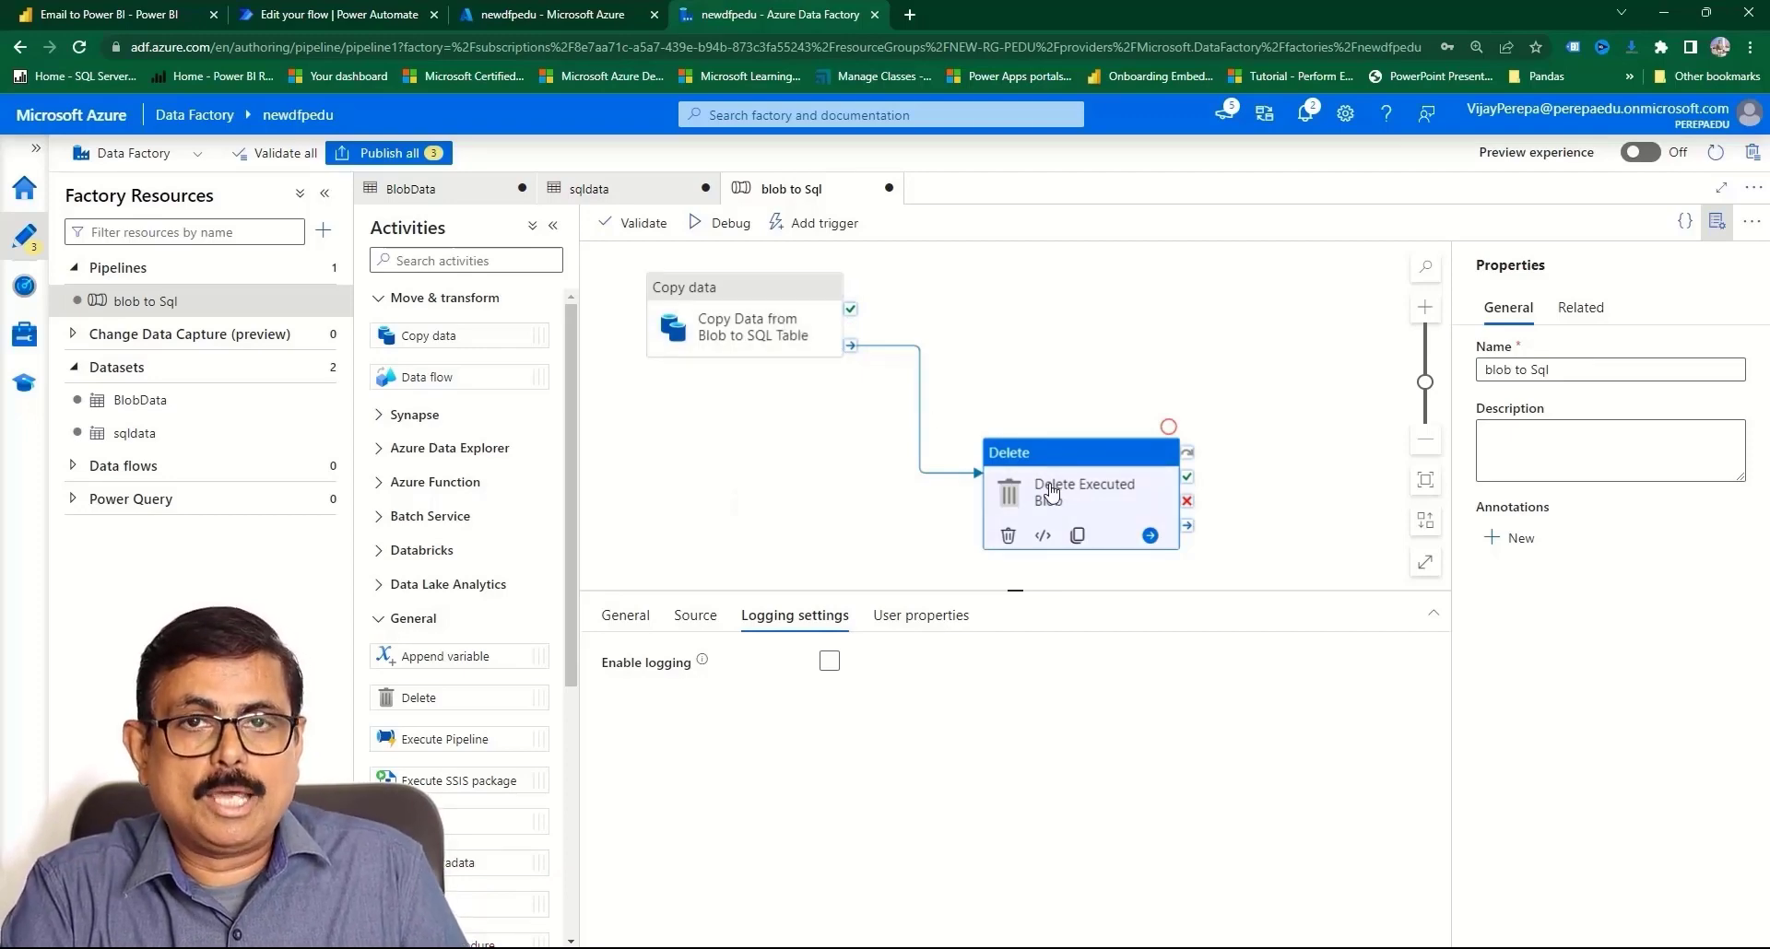
- Create a new pipeline trigger and name it 'Blob to SQL'
click(816, 223)
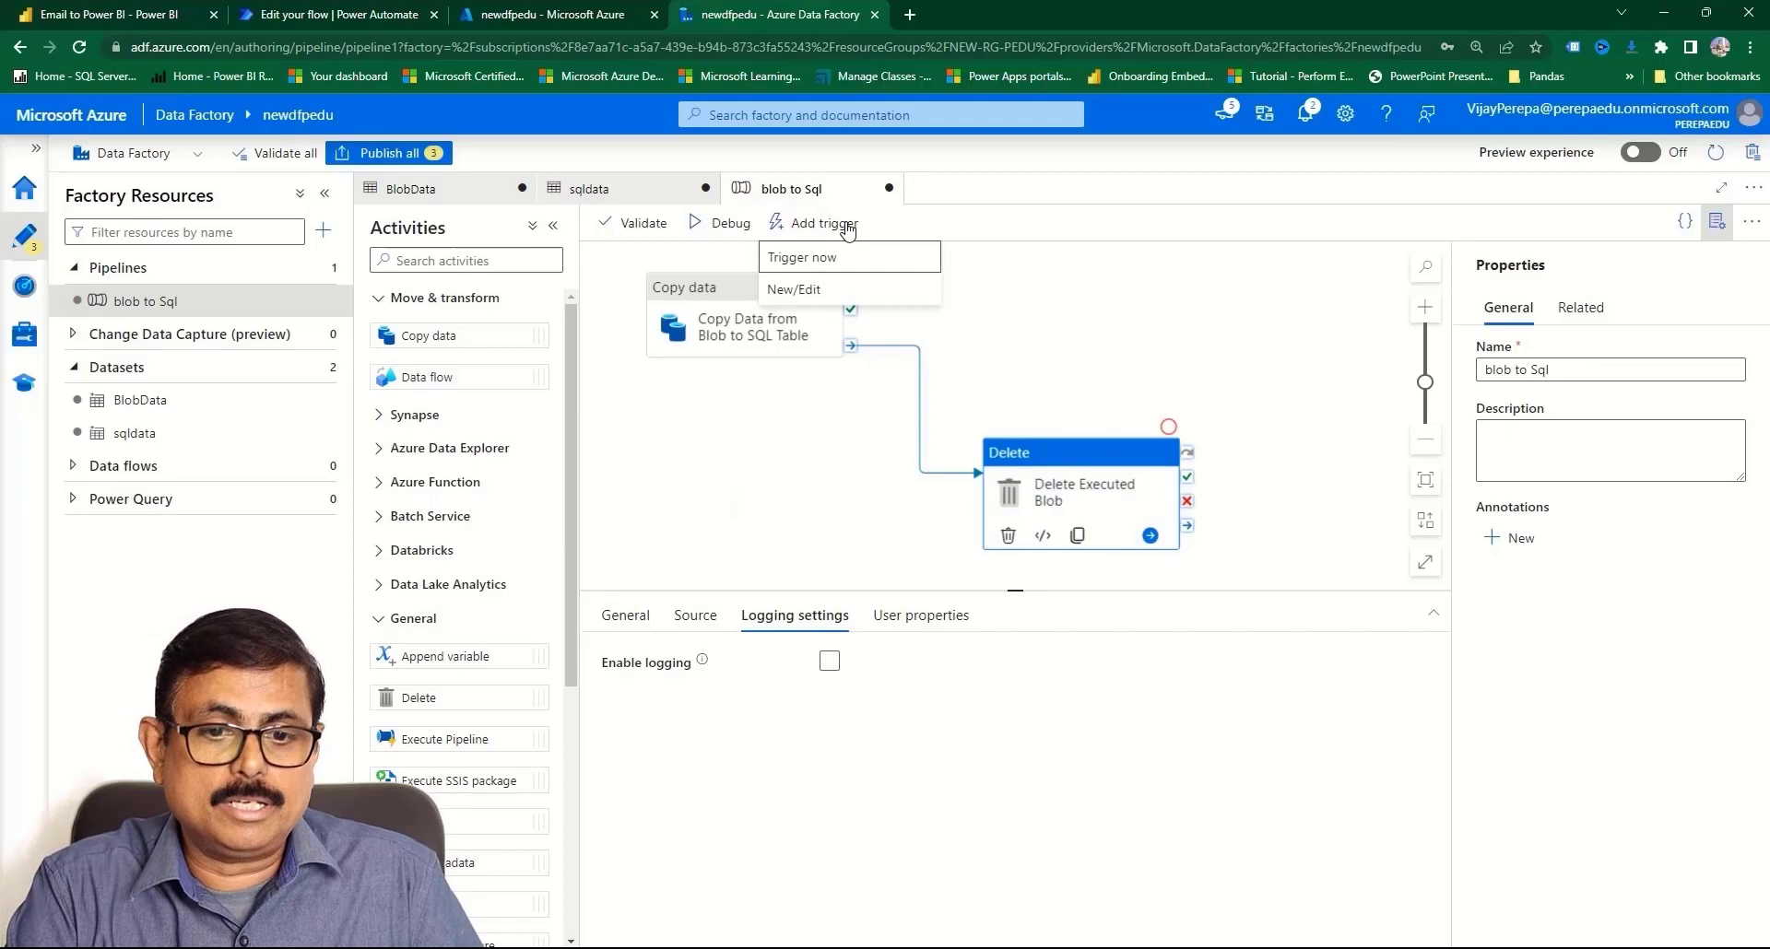
click(834, 291)
click(1253, 221)
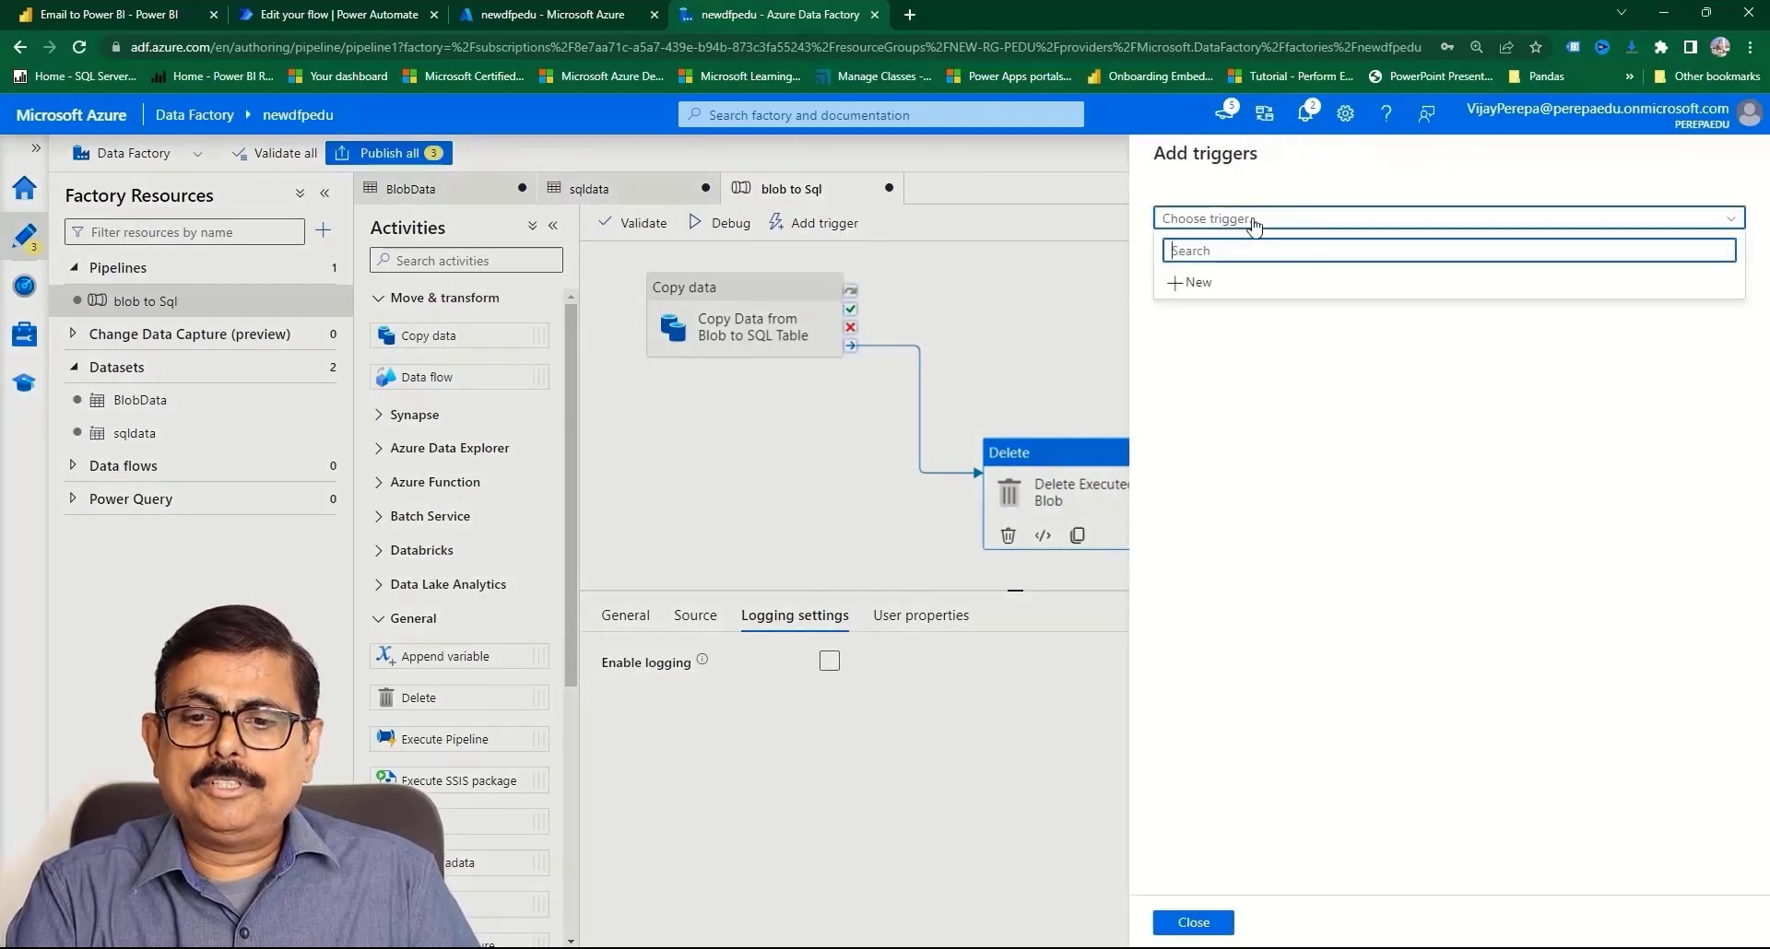
click(1203, 284)
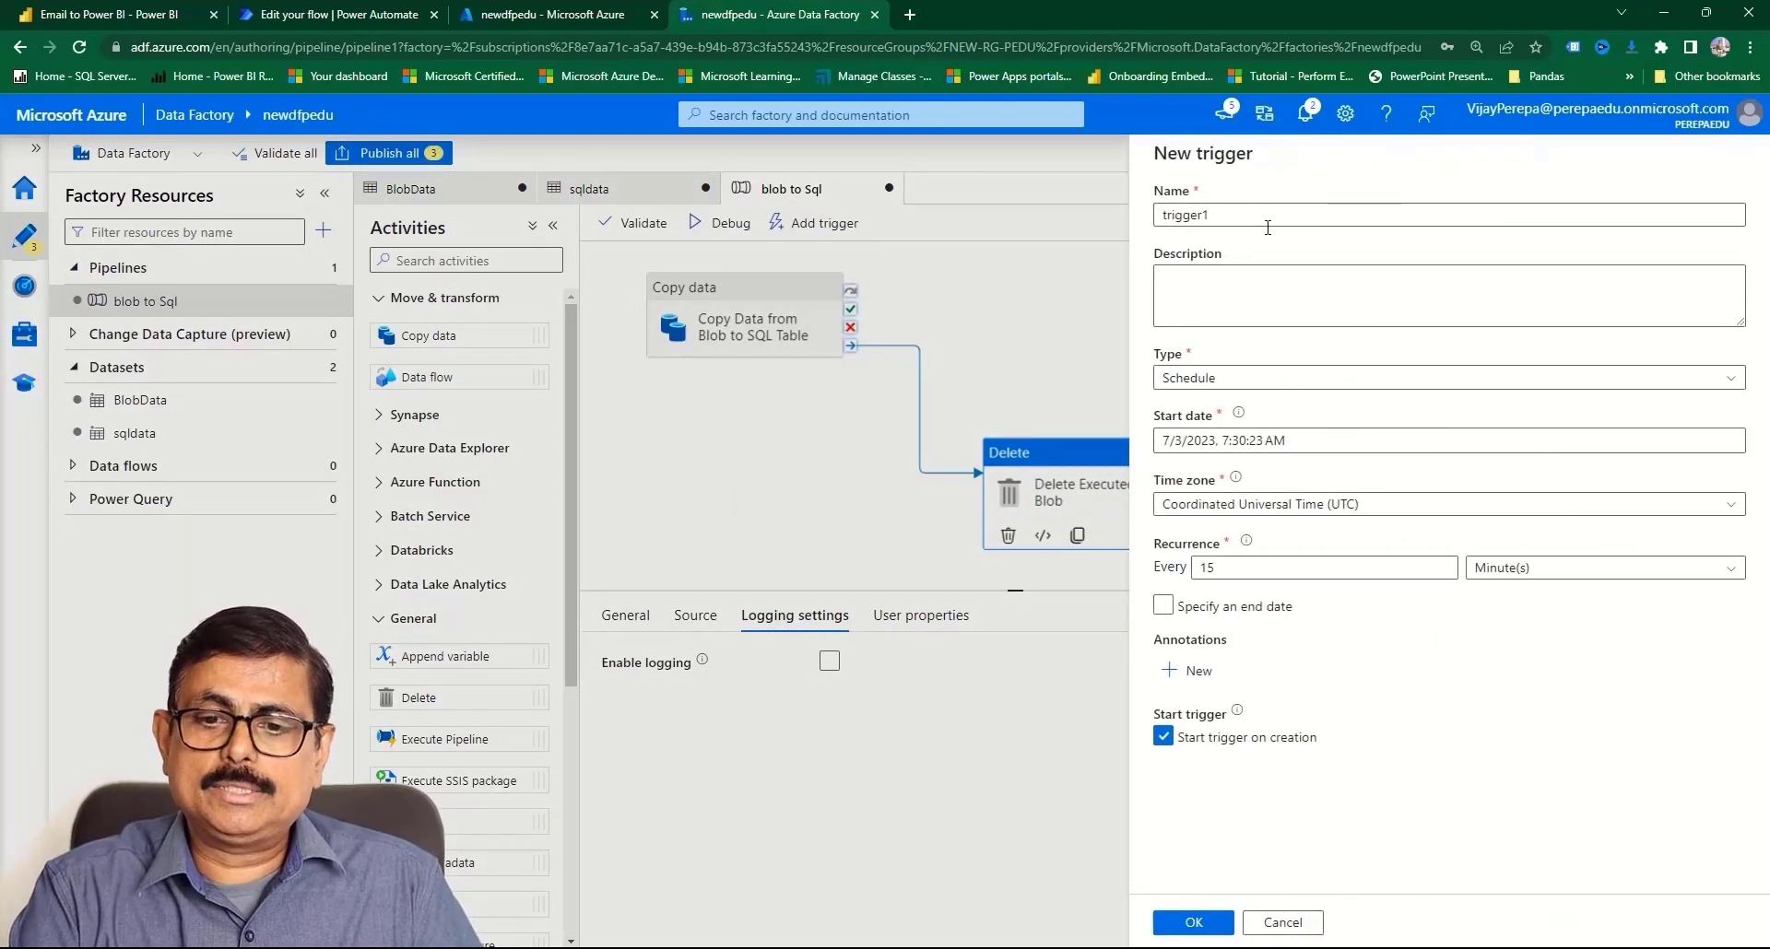
drag(1257, 218, 900, 227)
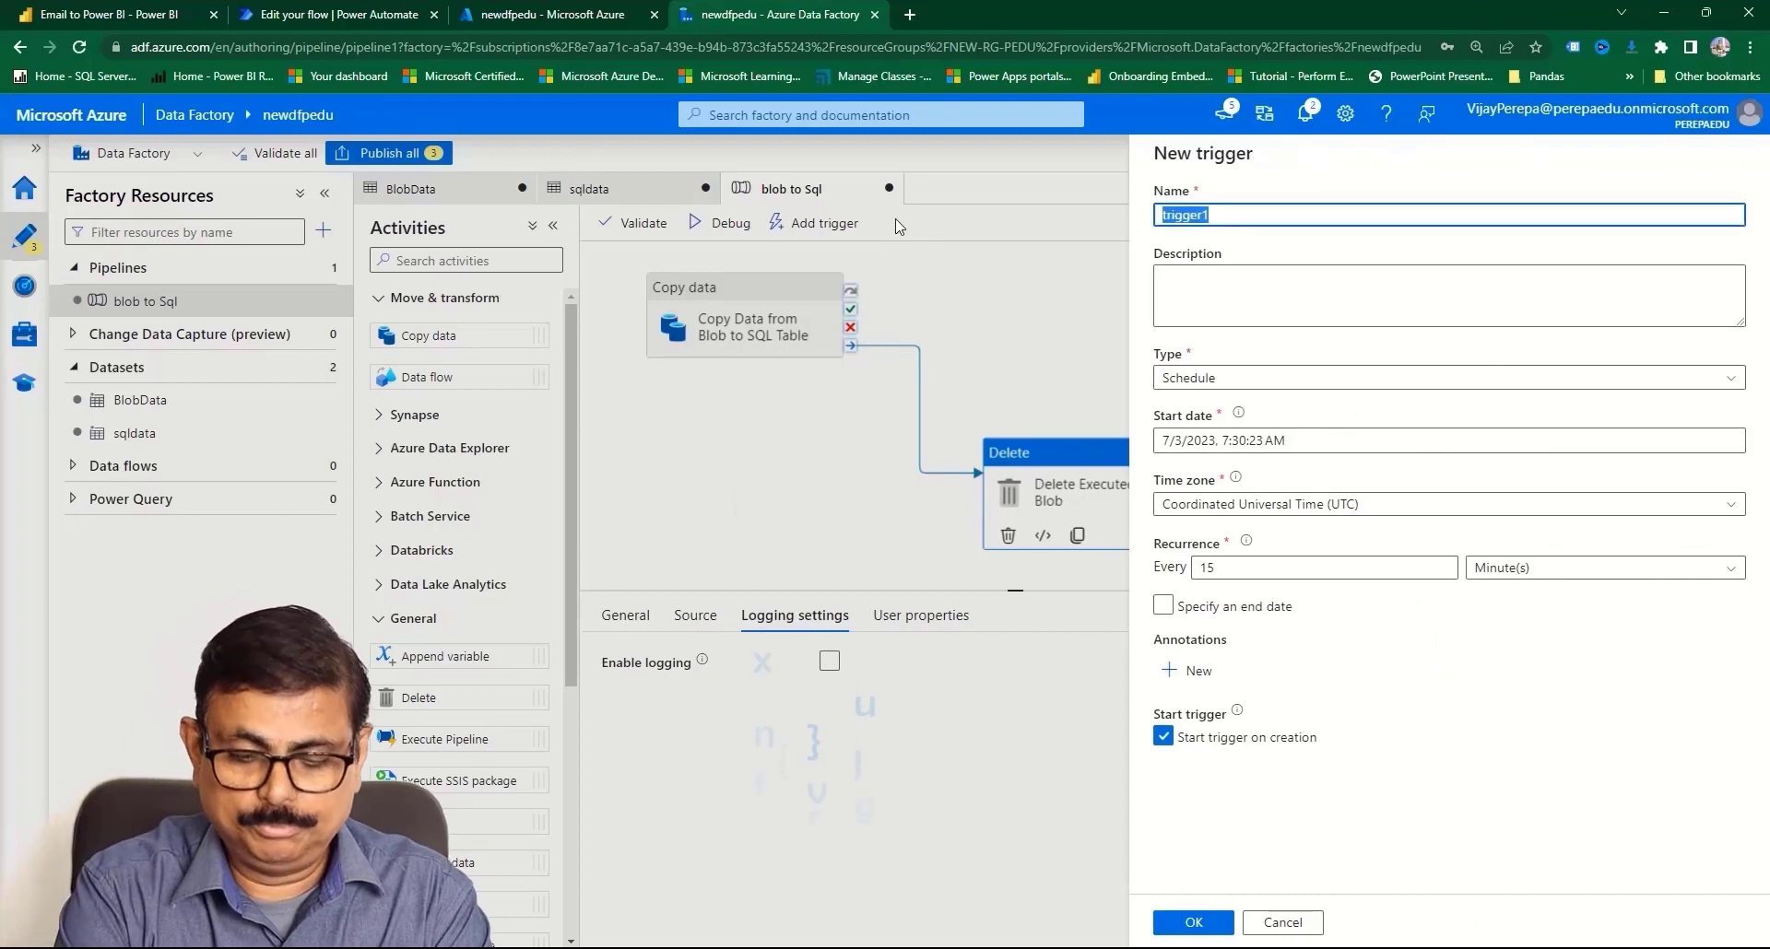
text(Blo)
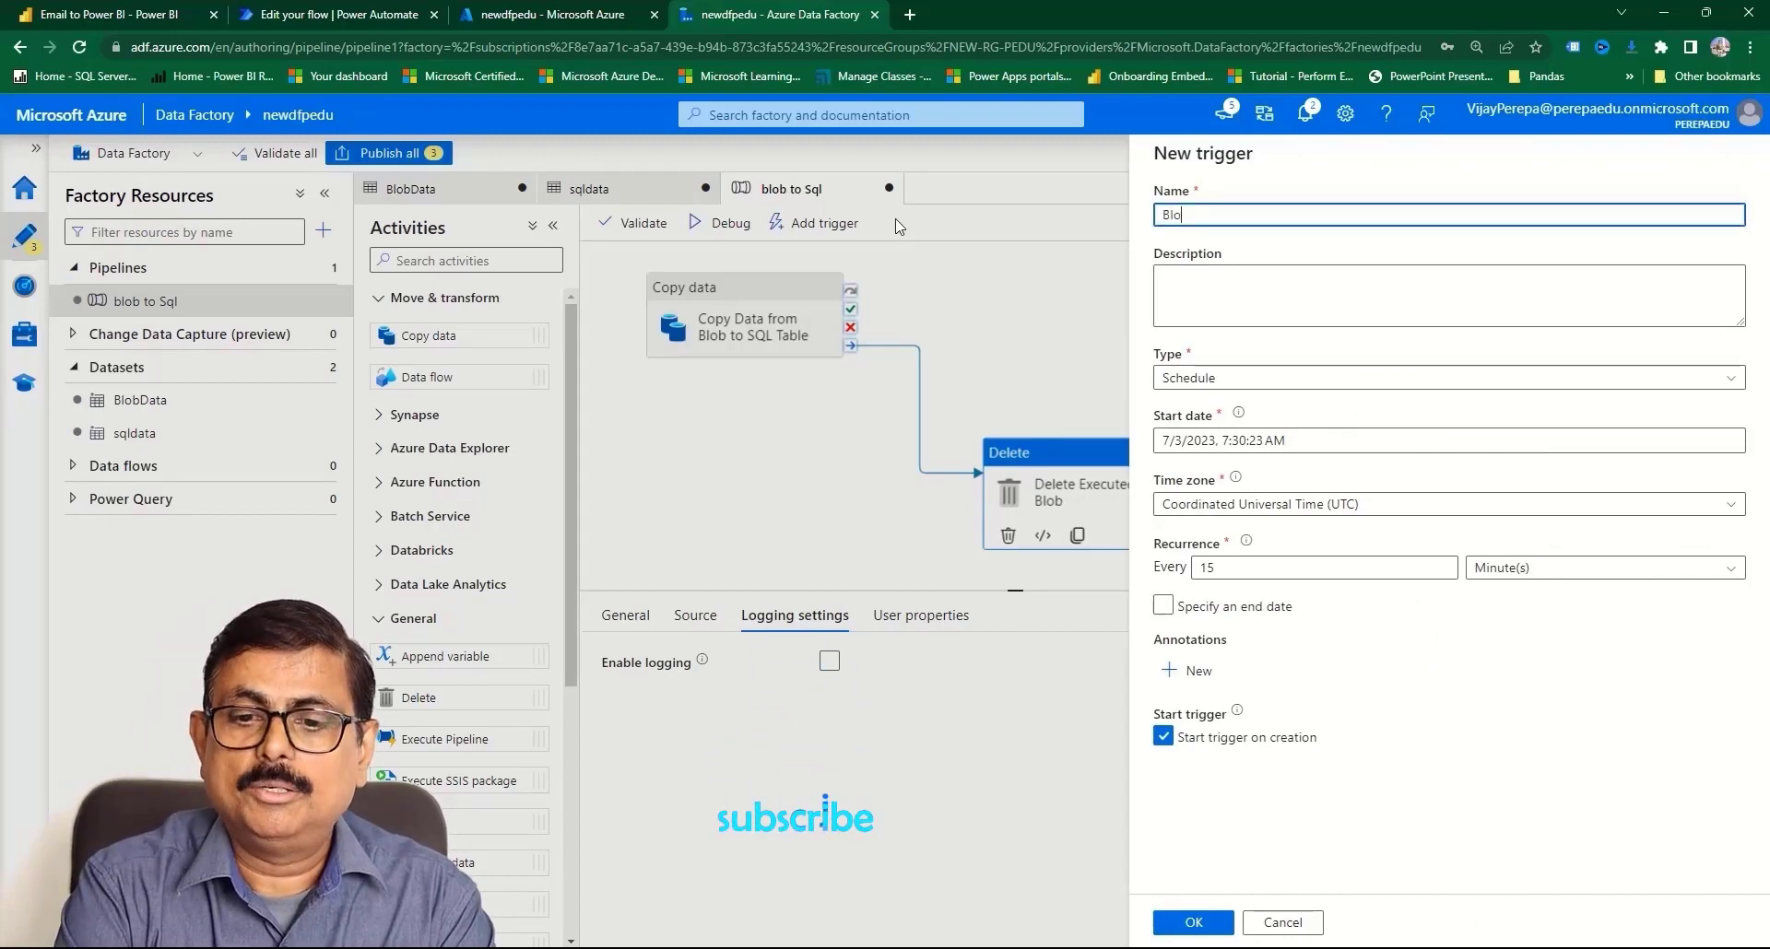
text(n to SQL)
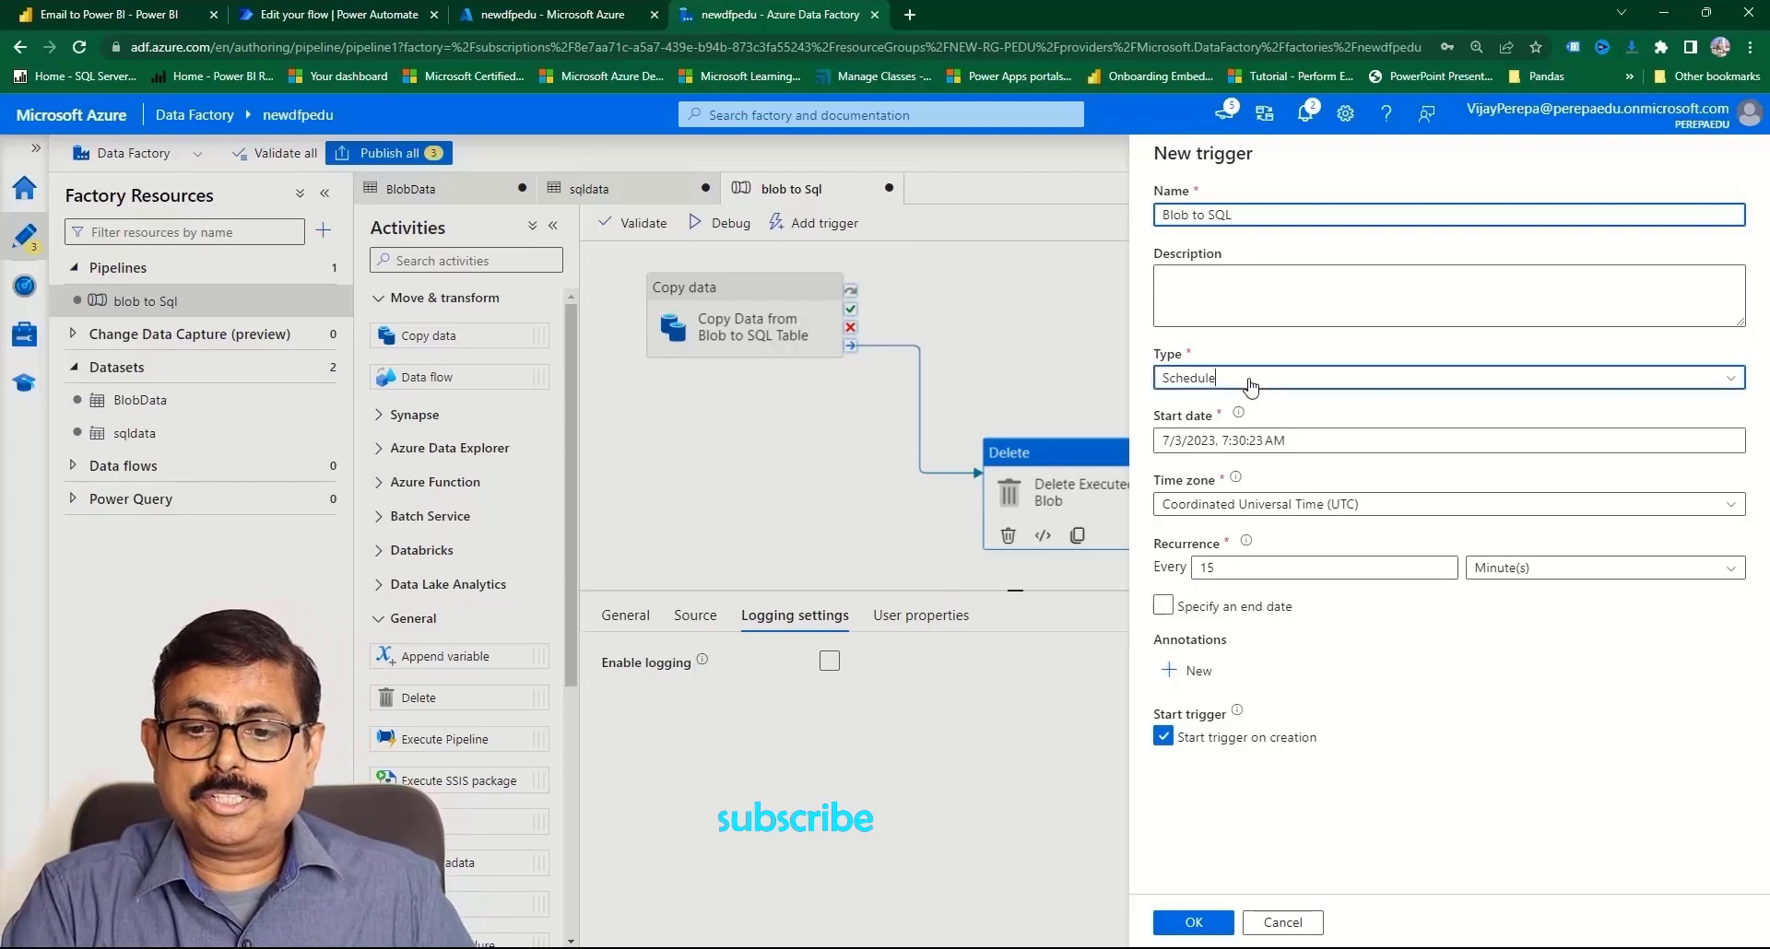
- Make it a Storage events trigger on MSDN Platforms, newpedustorage, container /input
click(1207, 385)
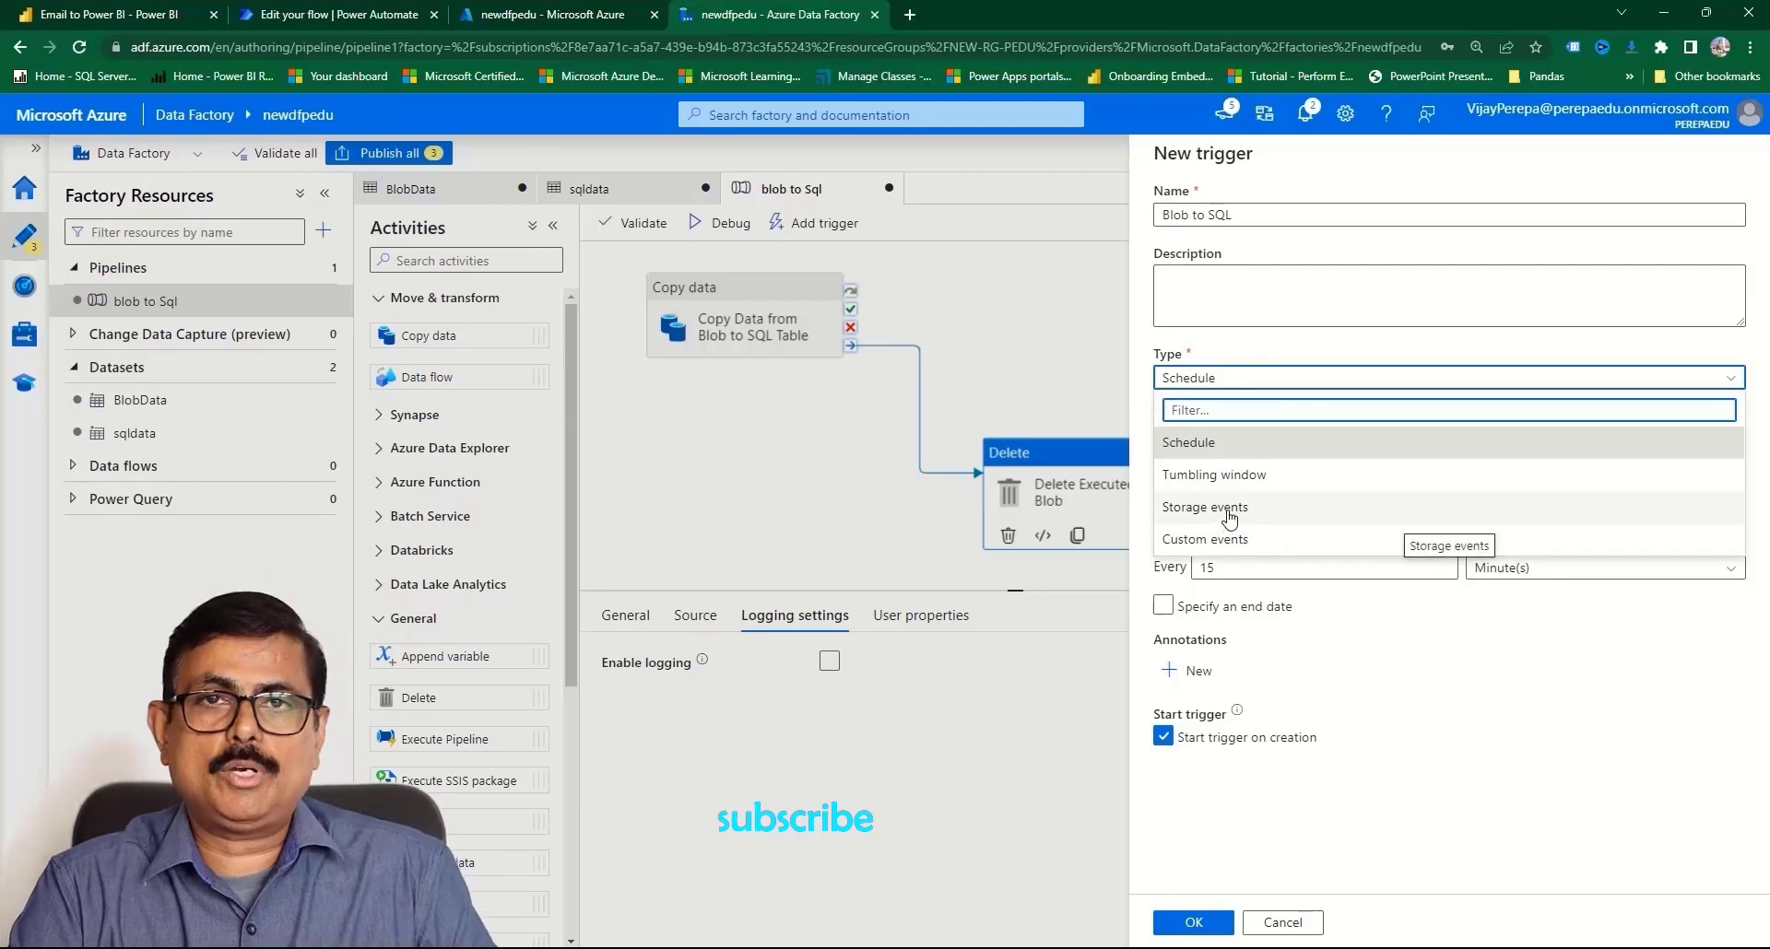
click(1229, 509)
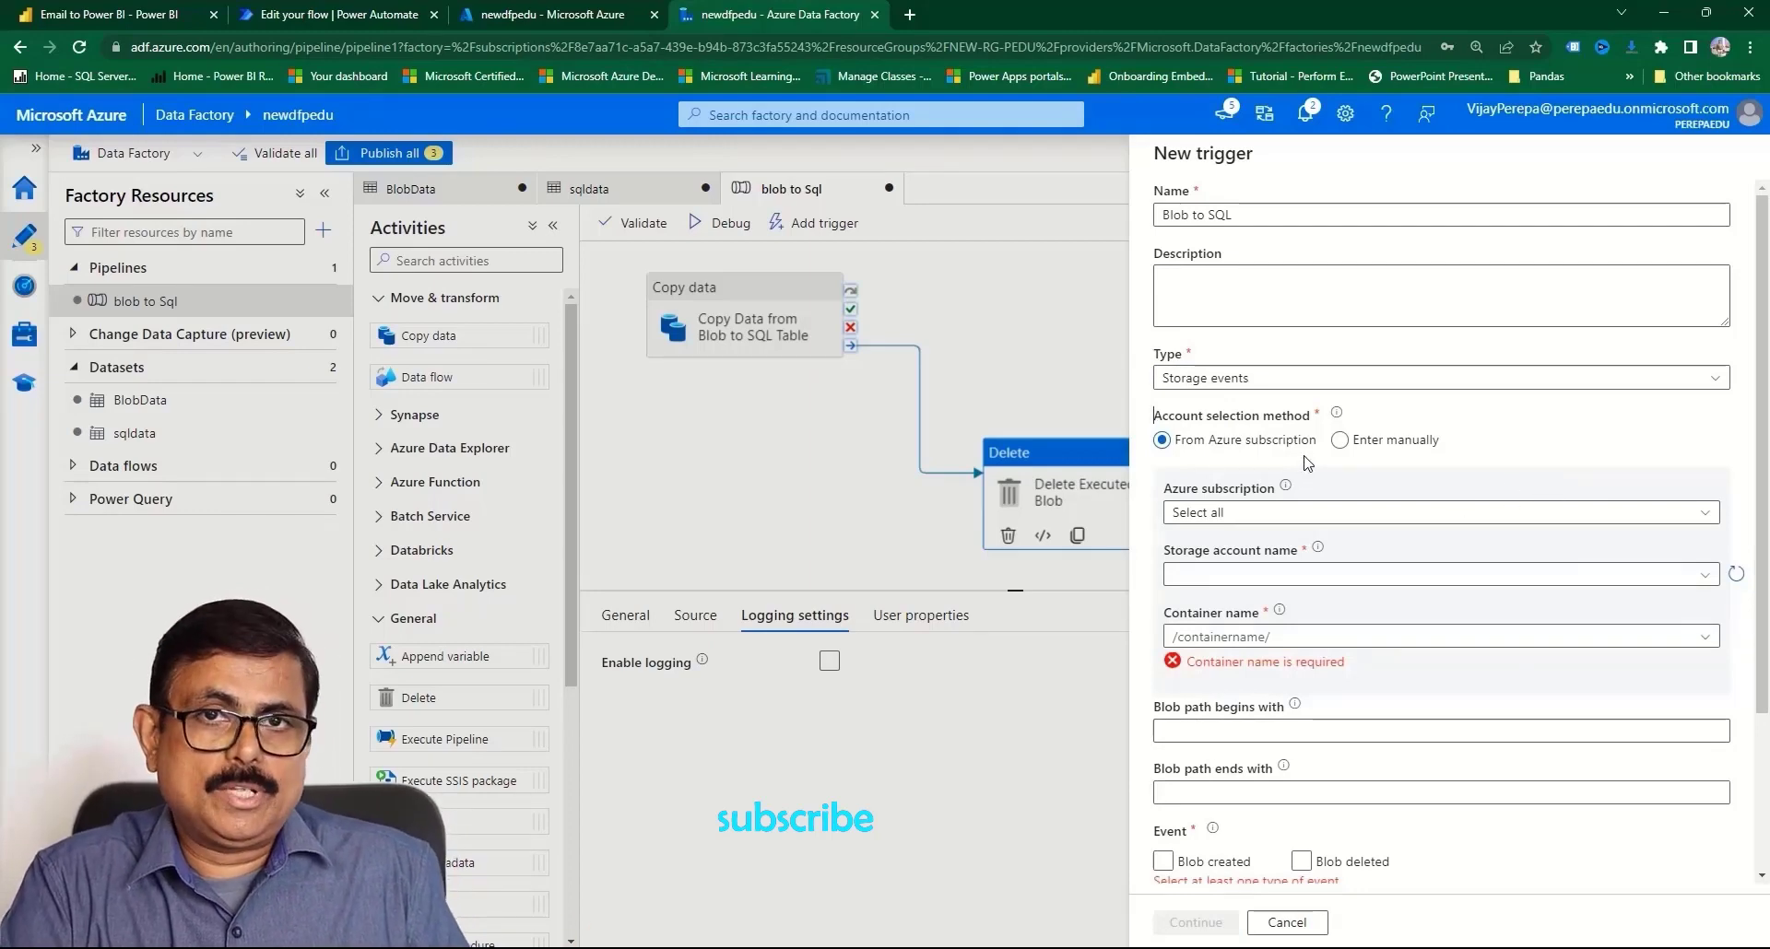
click(1226, 514)
click(1231, 569)
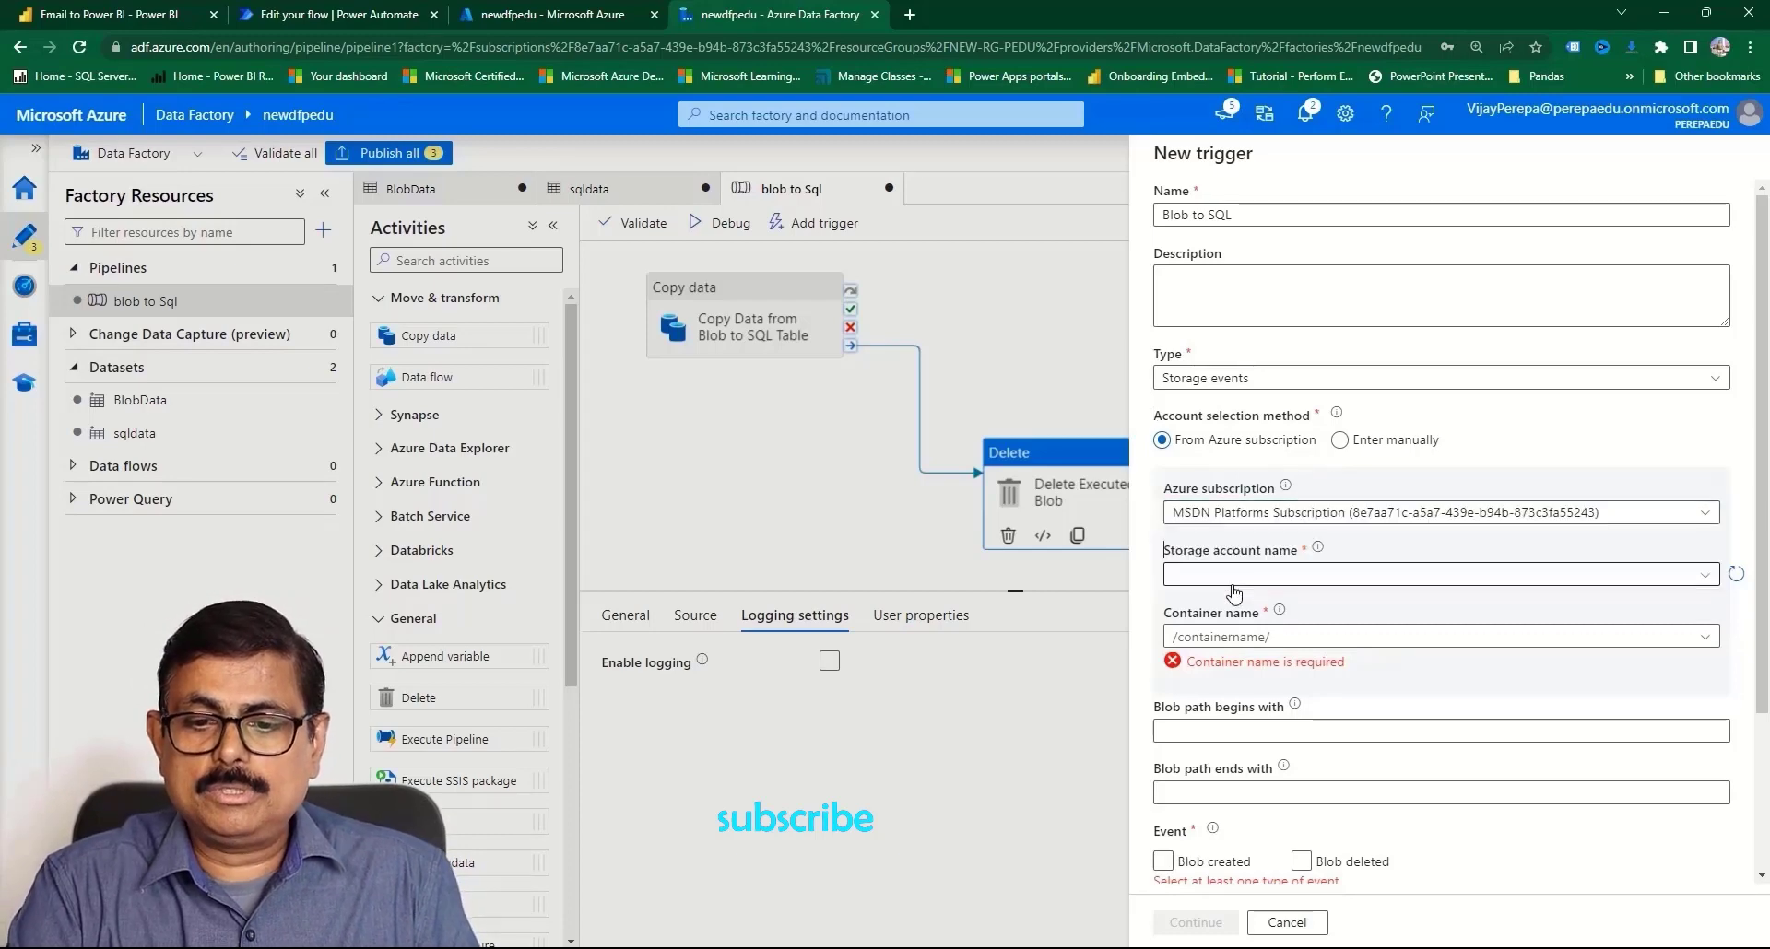
click(1233, 579)
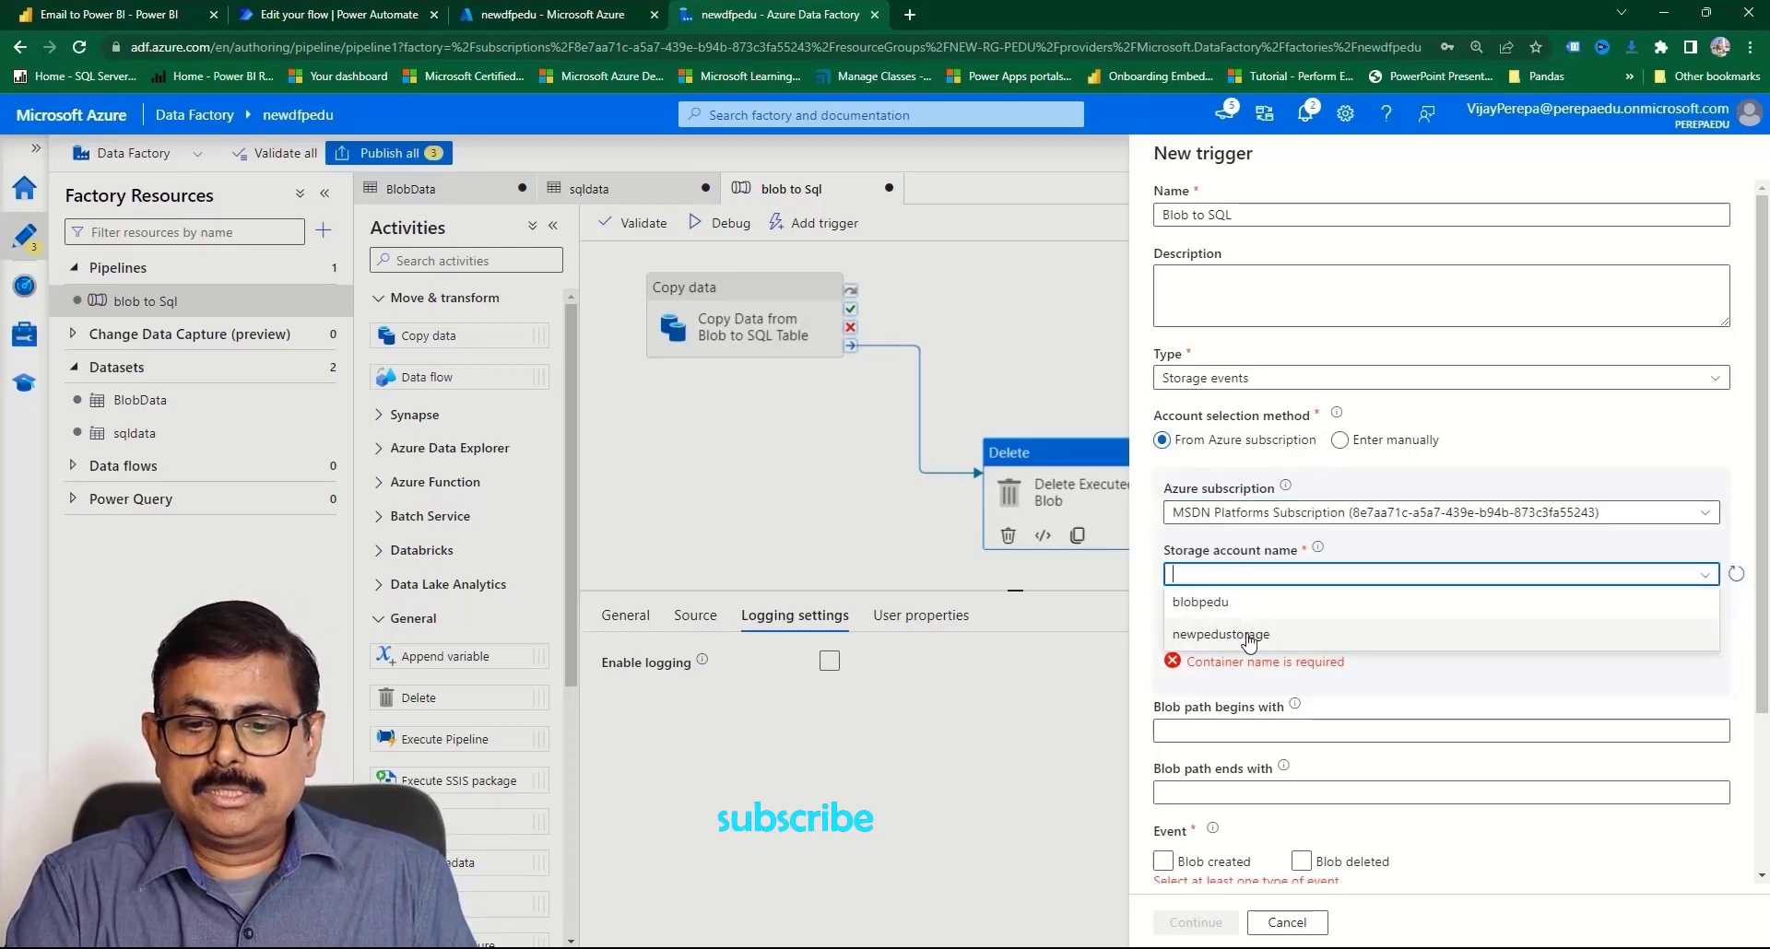
click(1222, 636)
click(1248, 636)
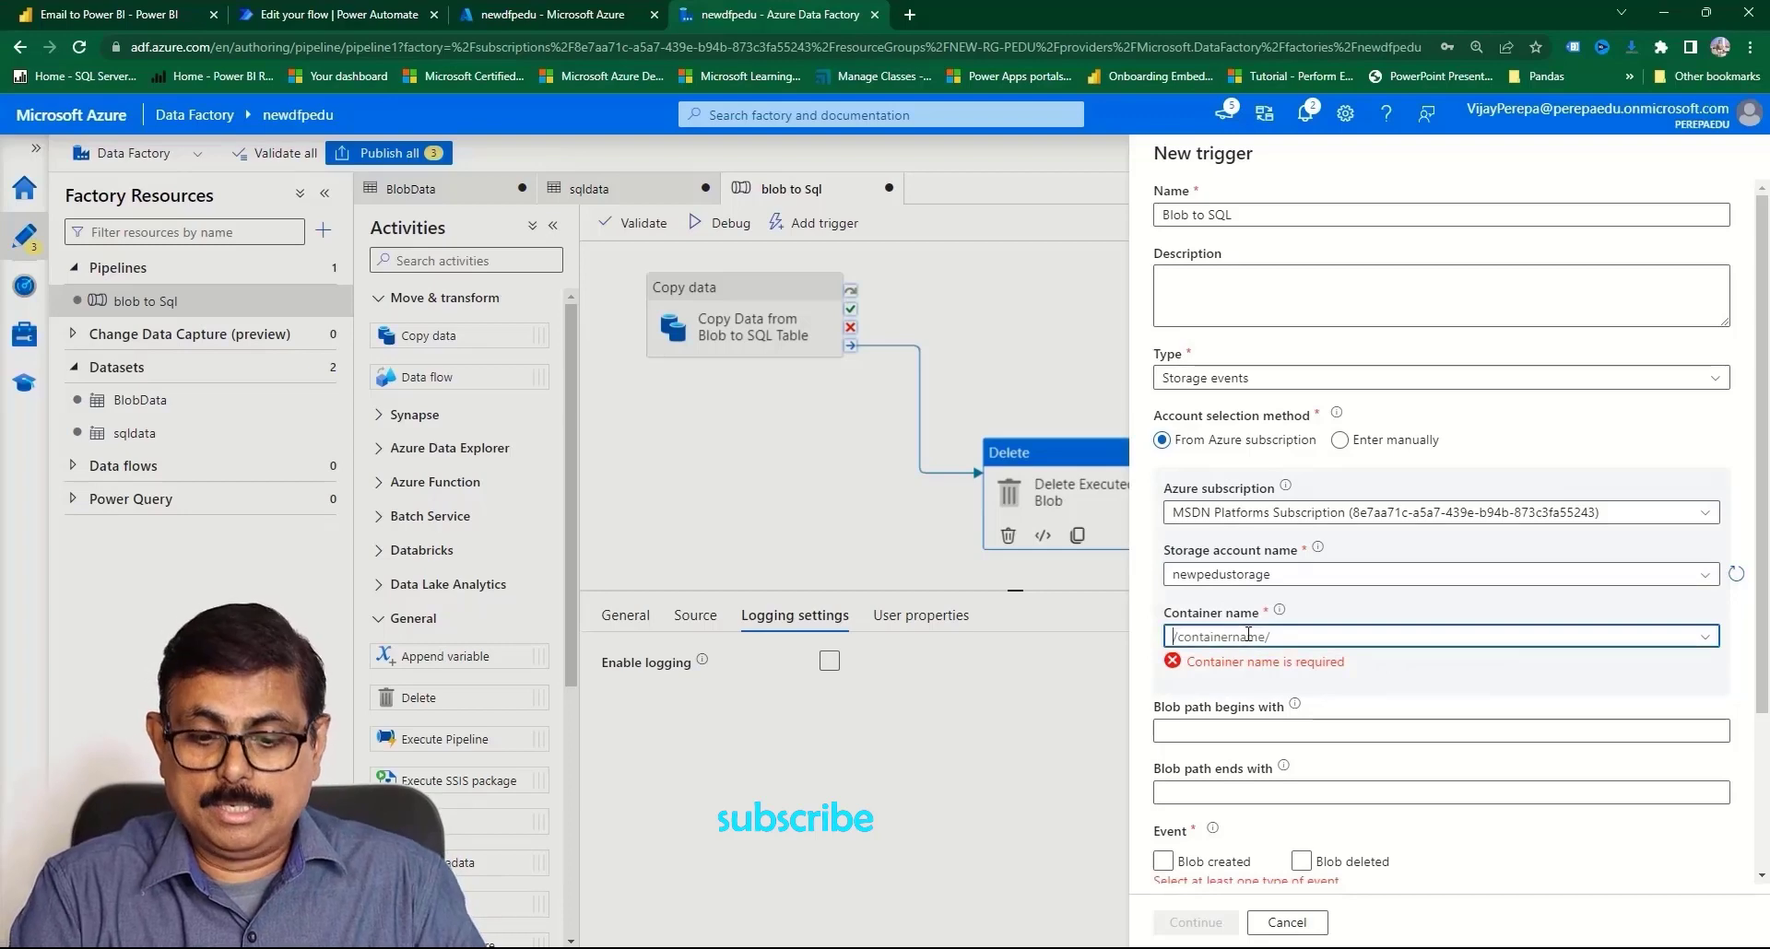
text(/inp)
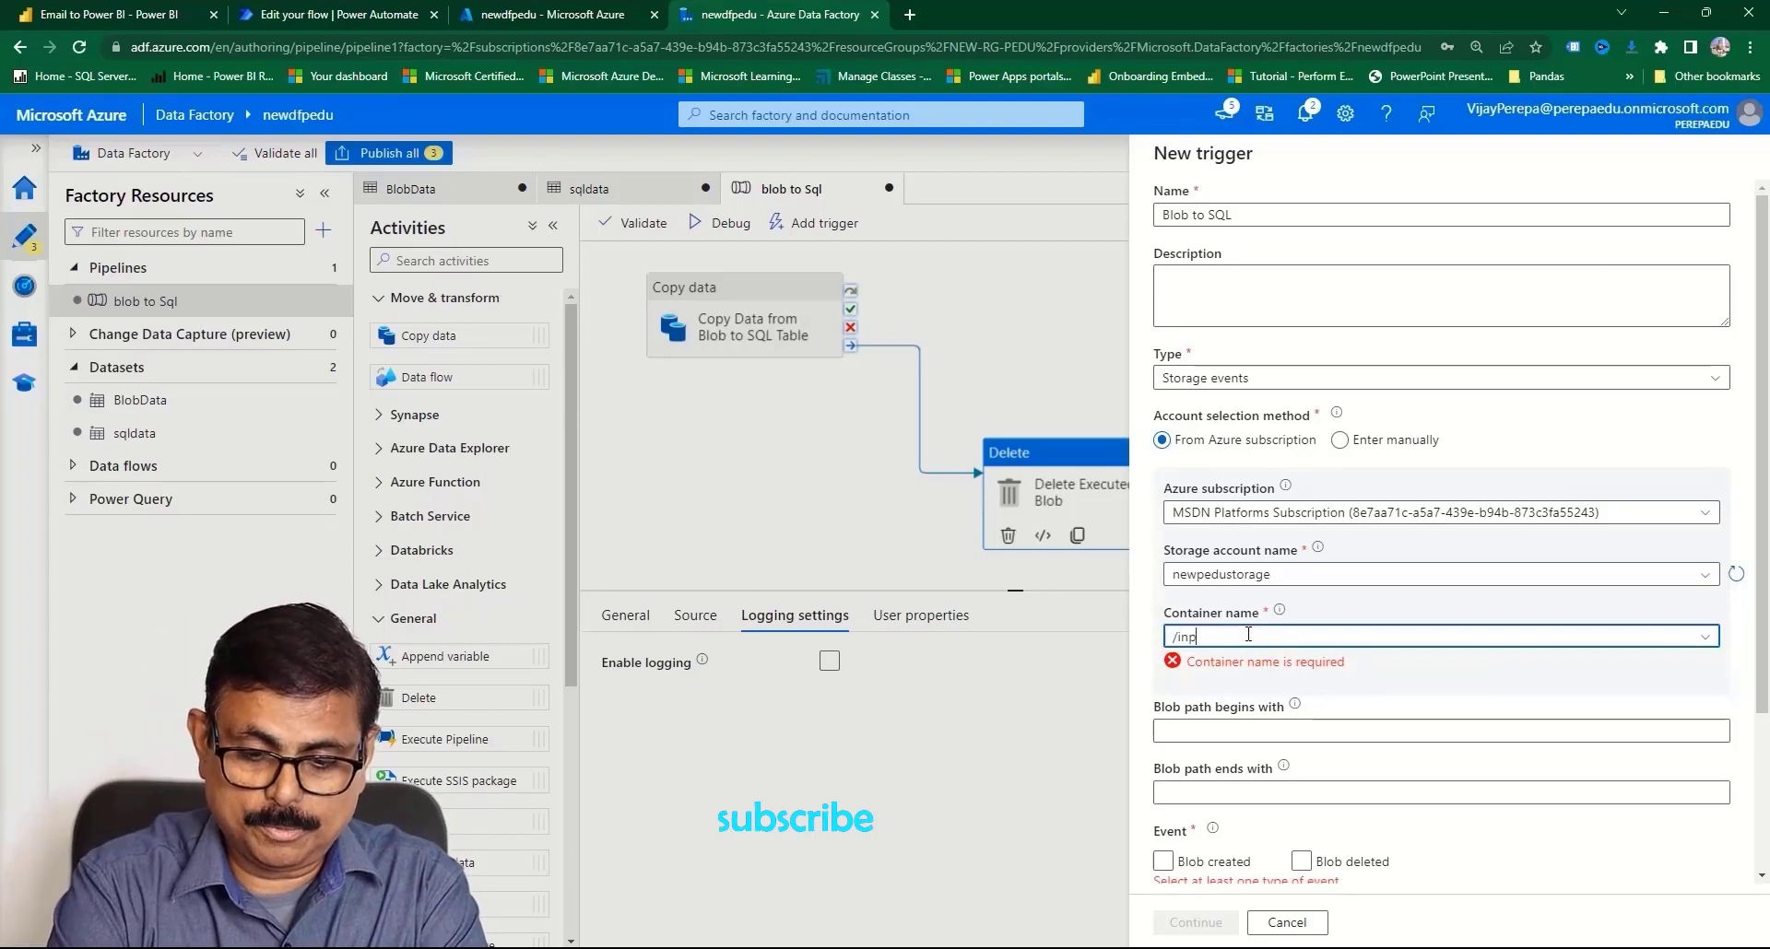
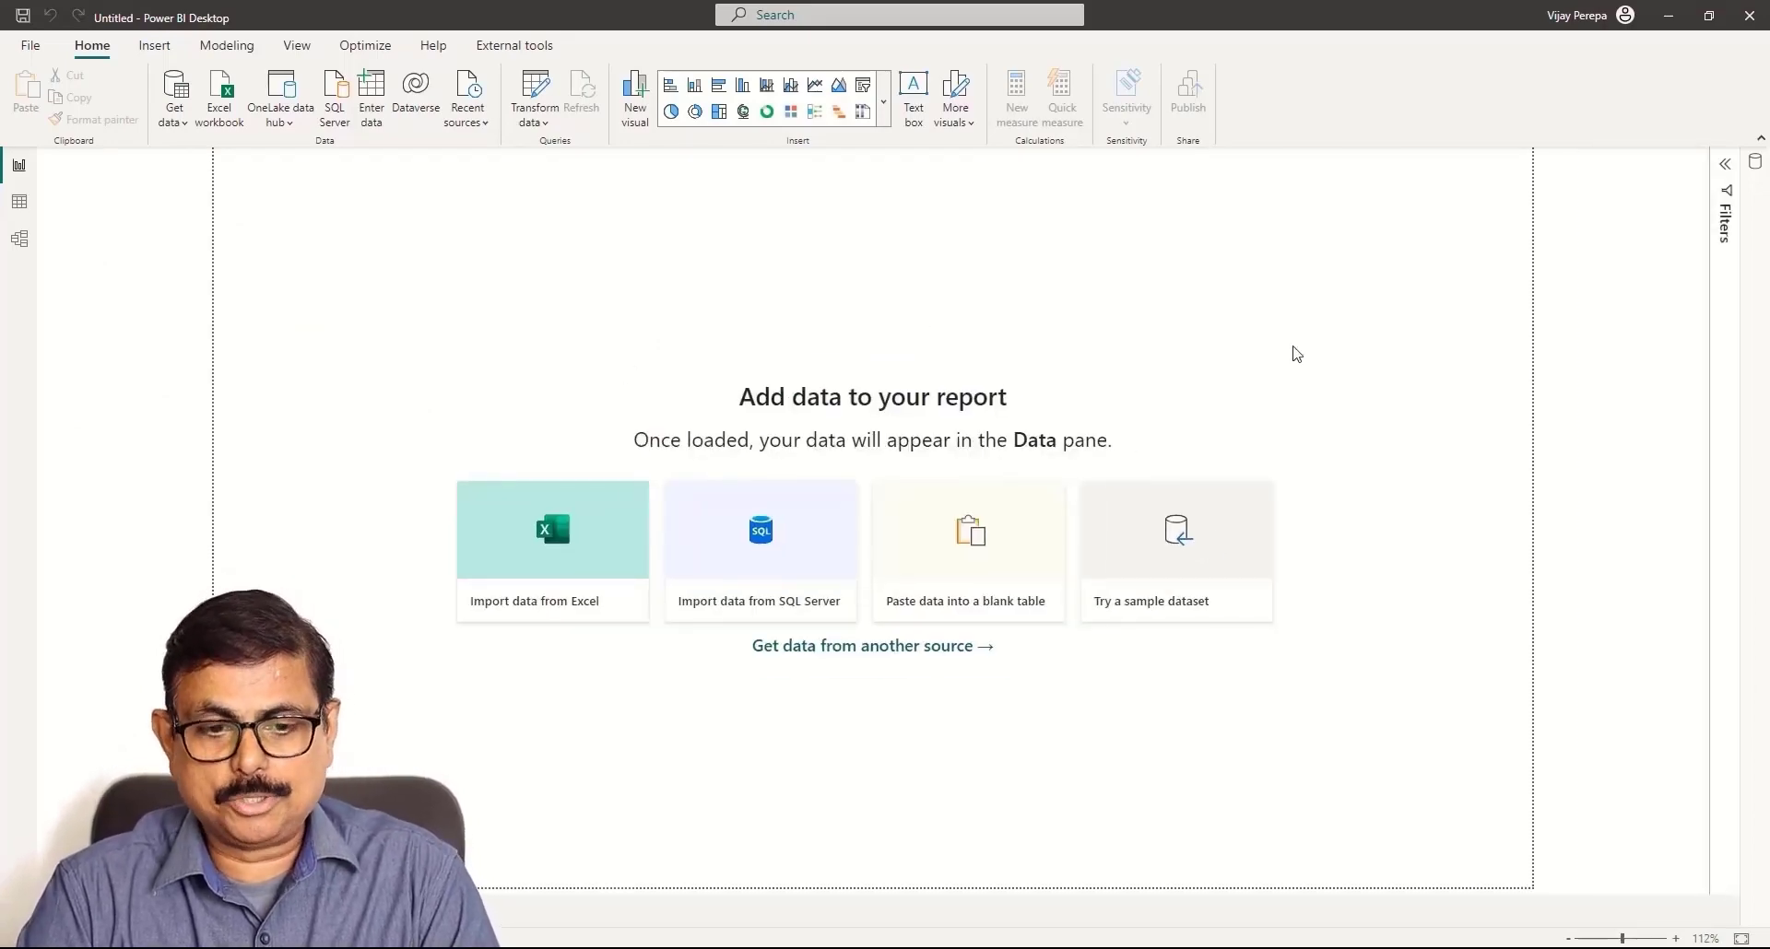
key(alt+Tab)
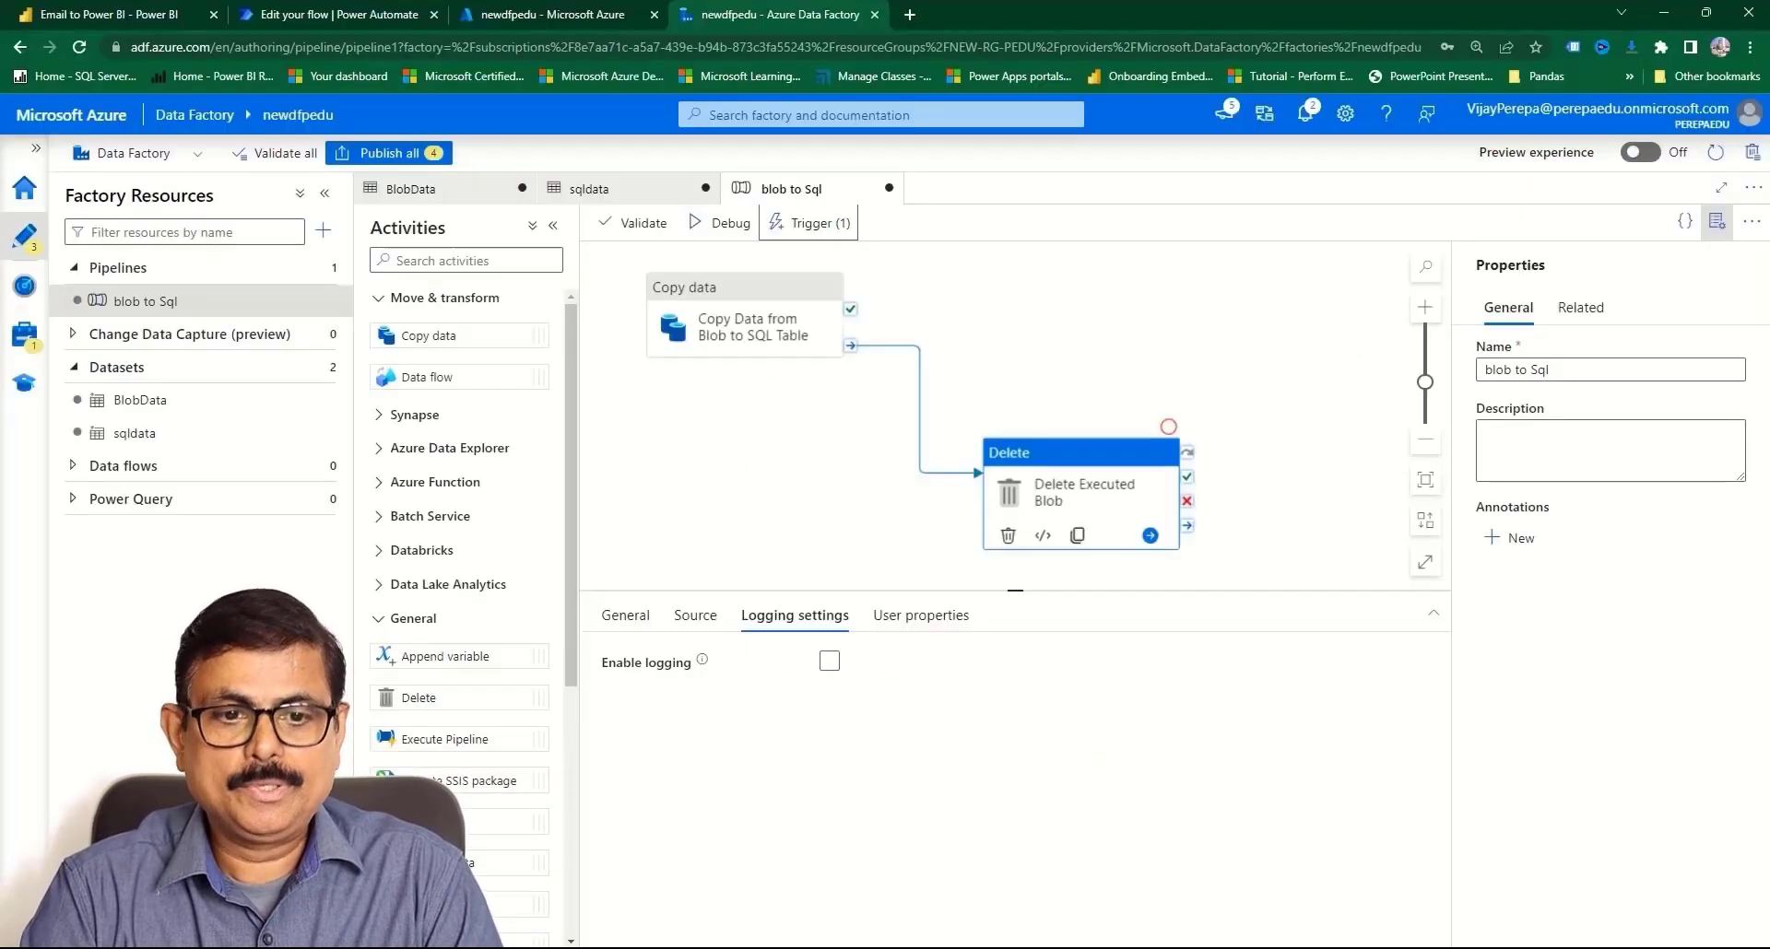
click(562, 22)
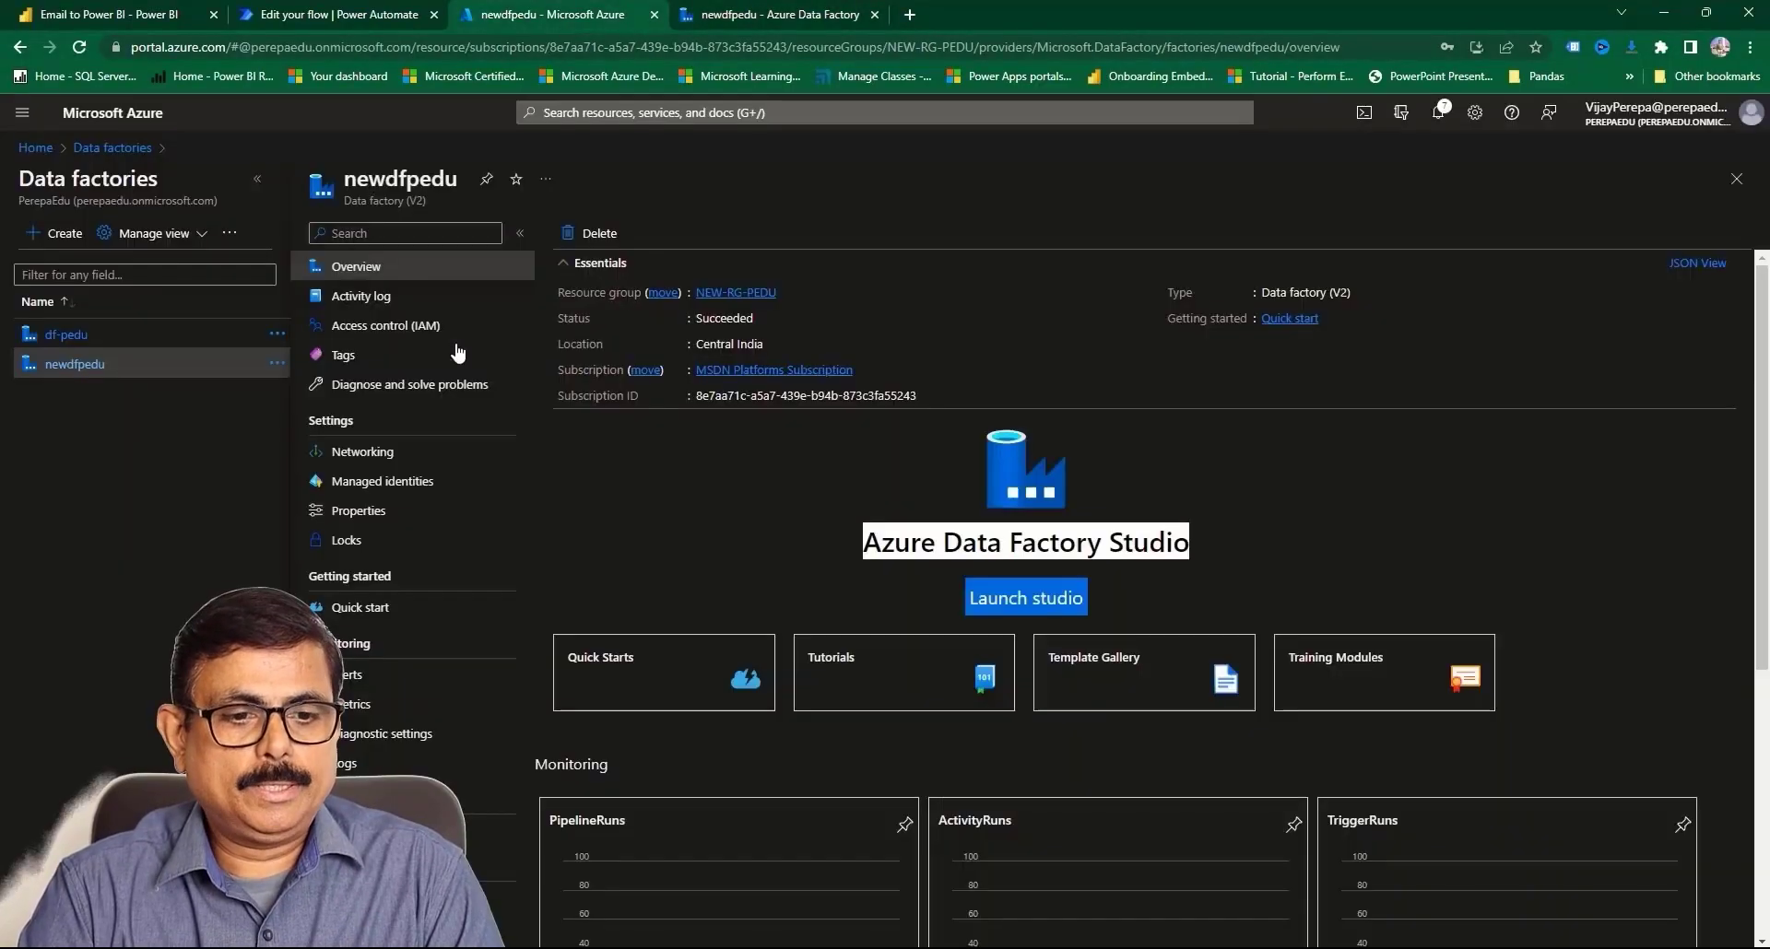
click(35, 147)
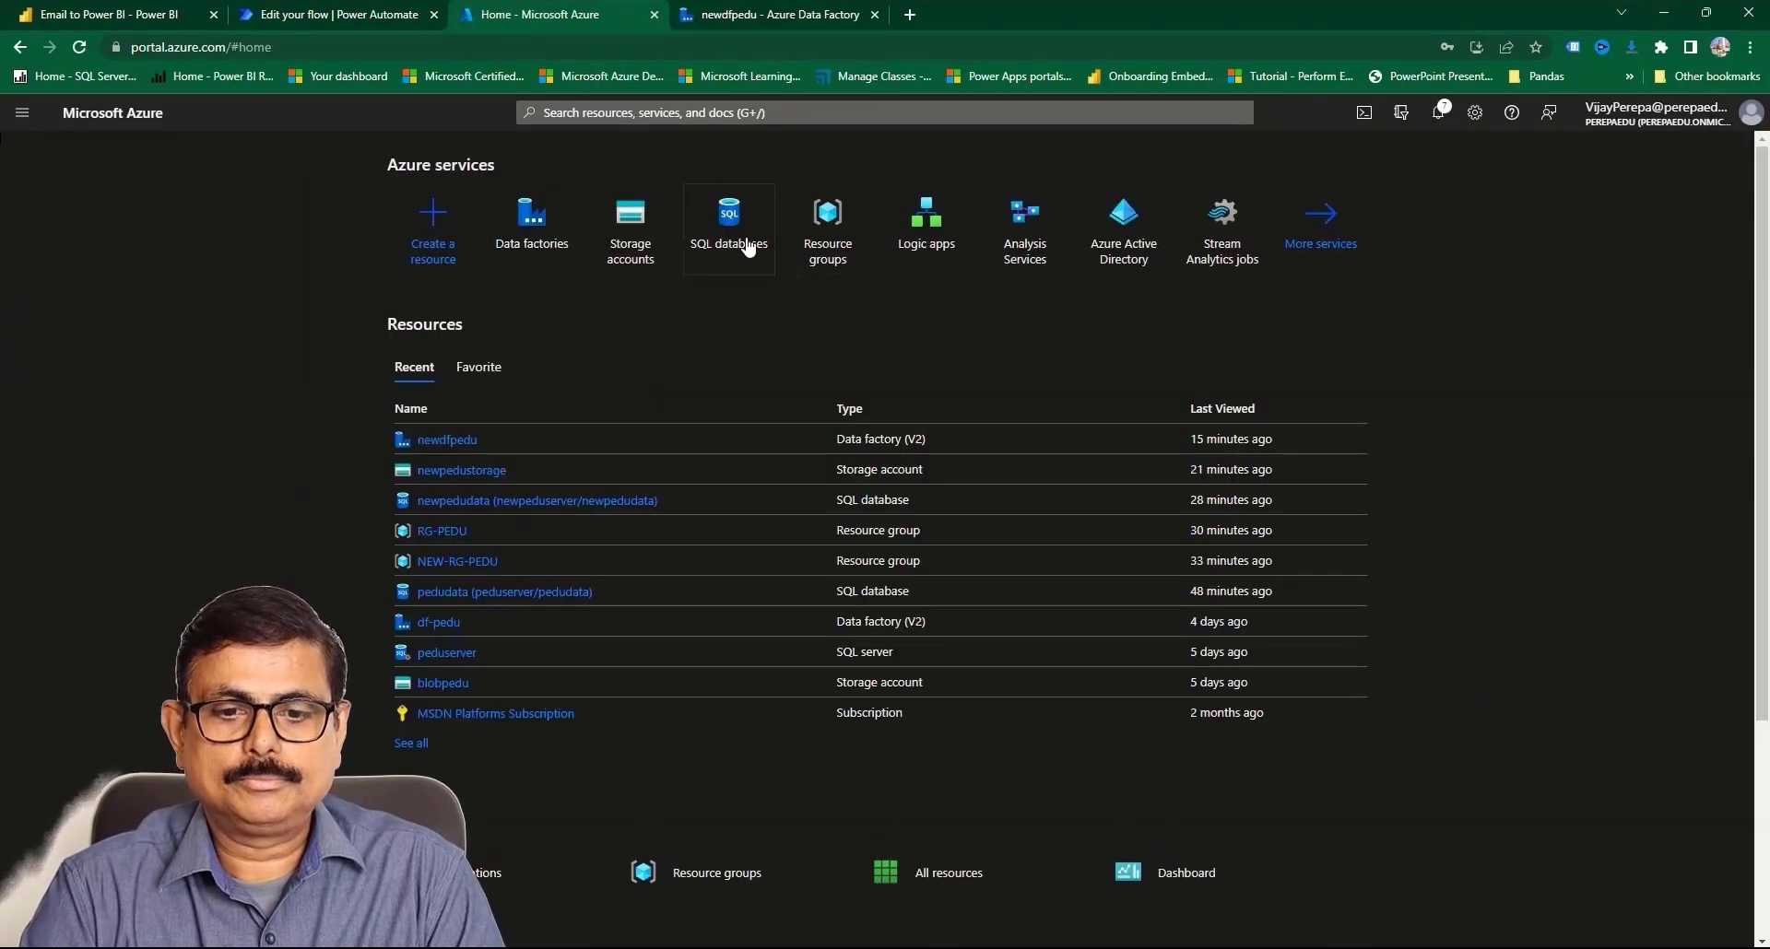
click(733, 226)
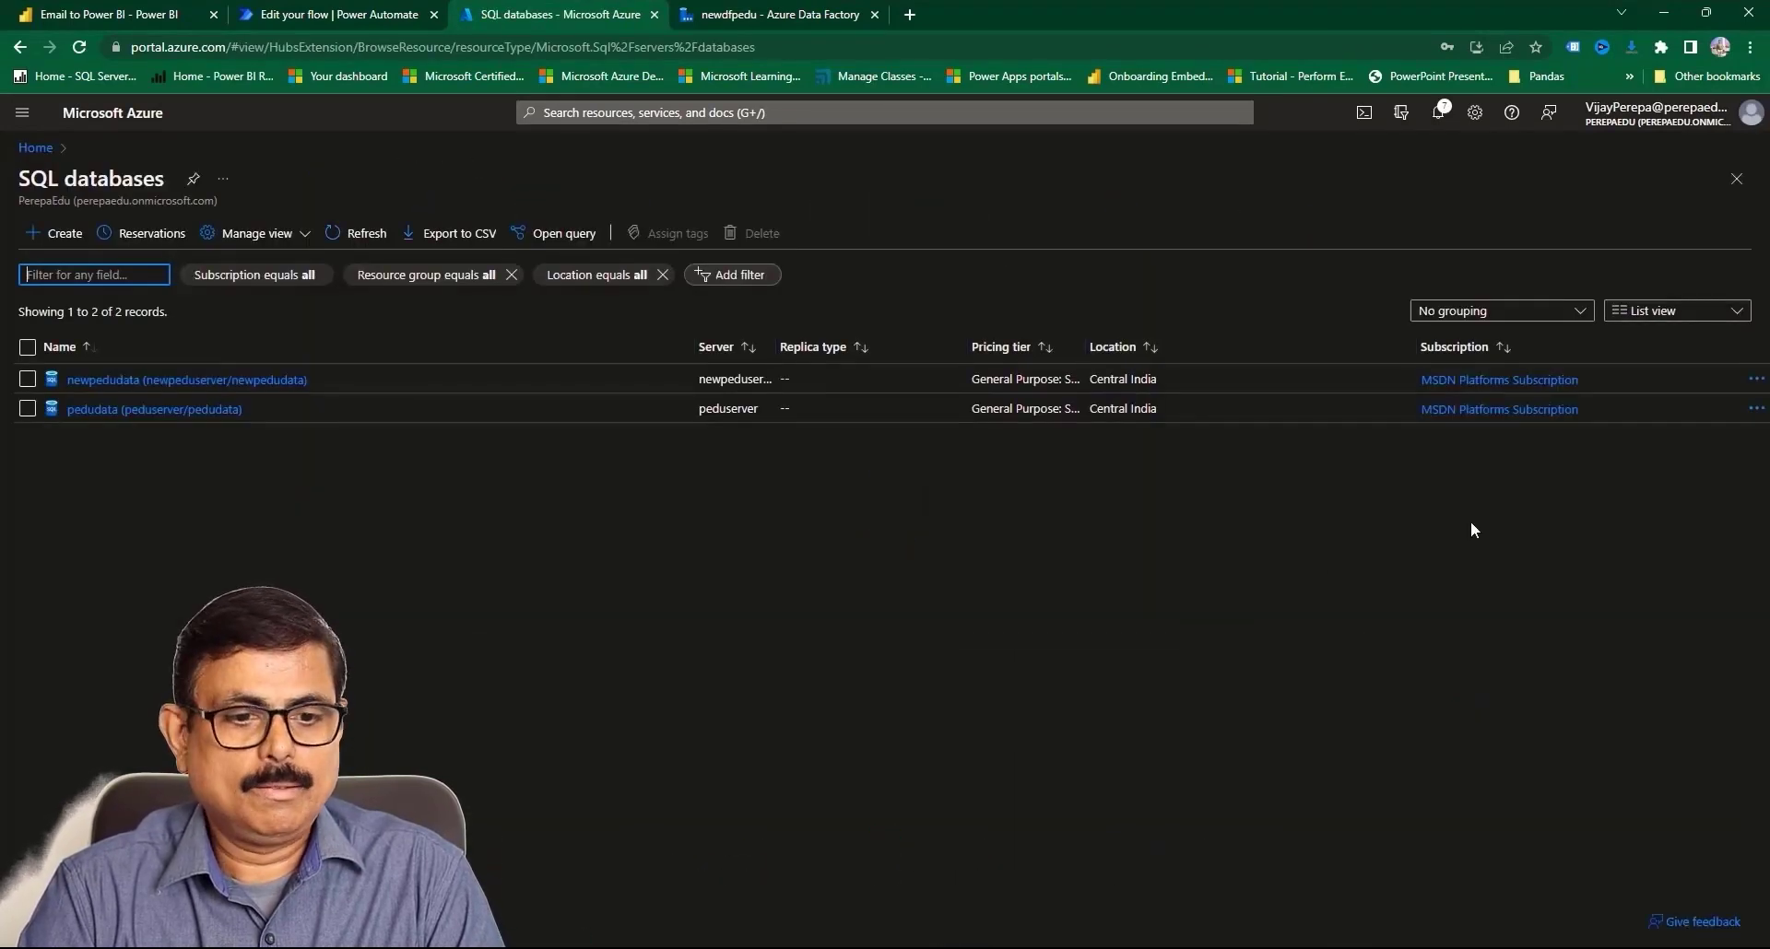
click(142, 381)
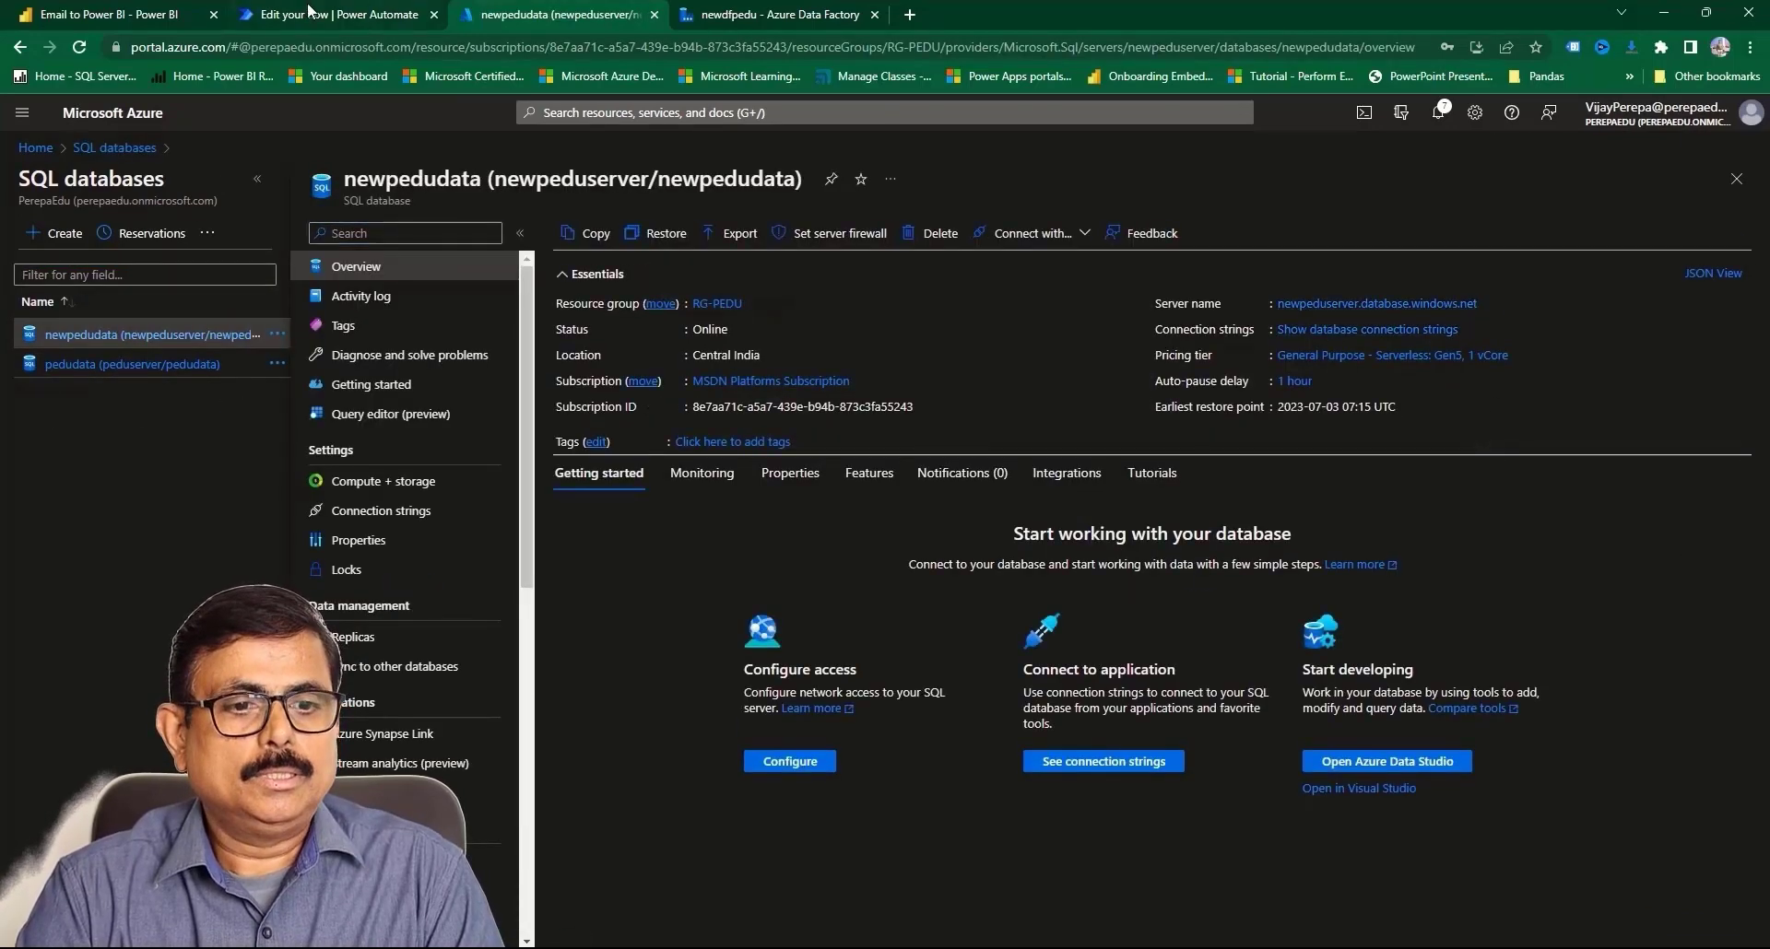
click(158, 16)
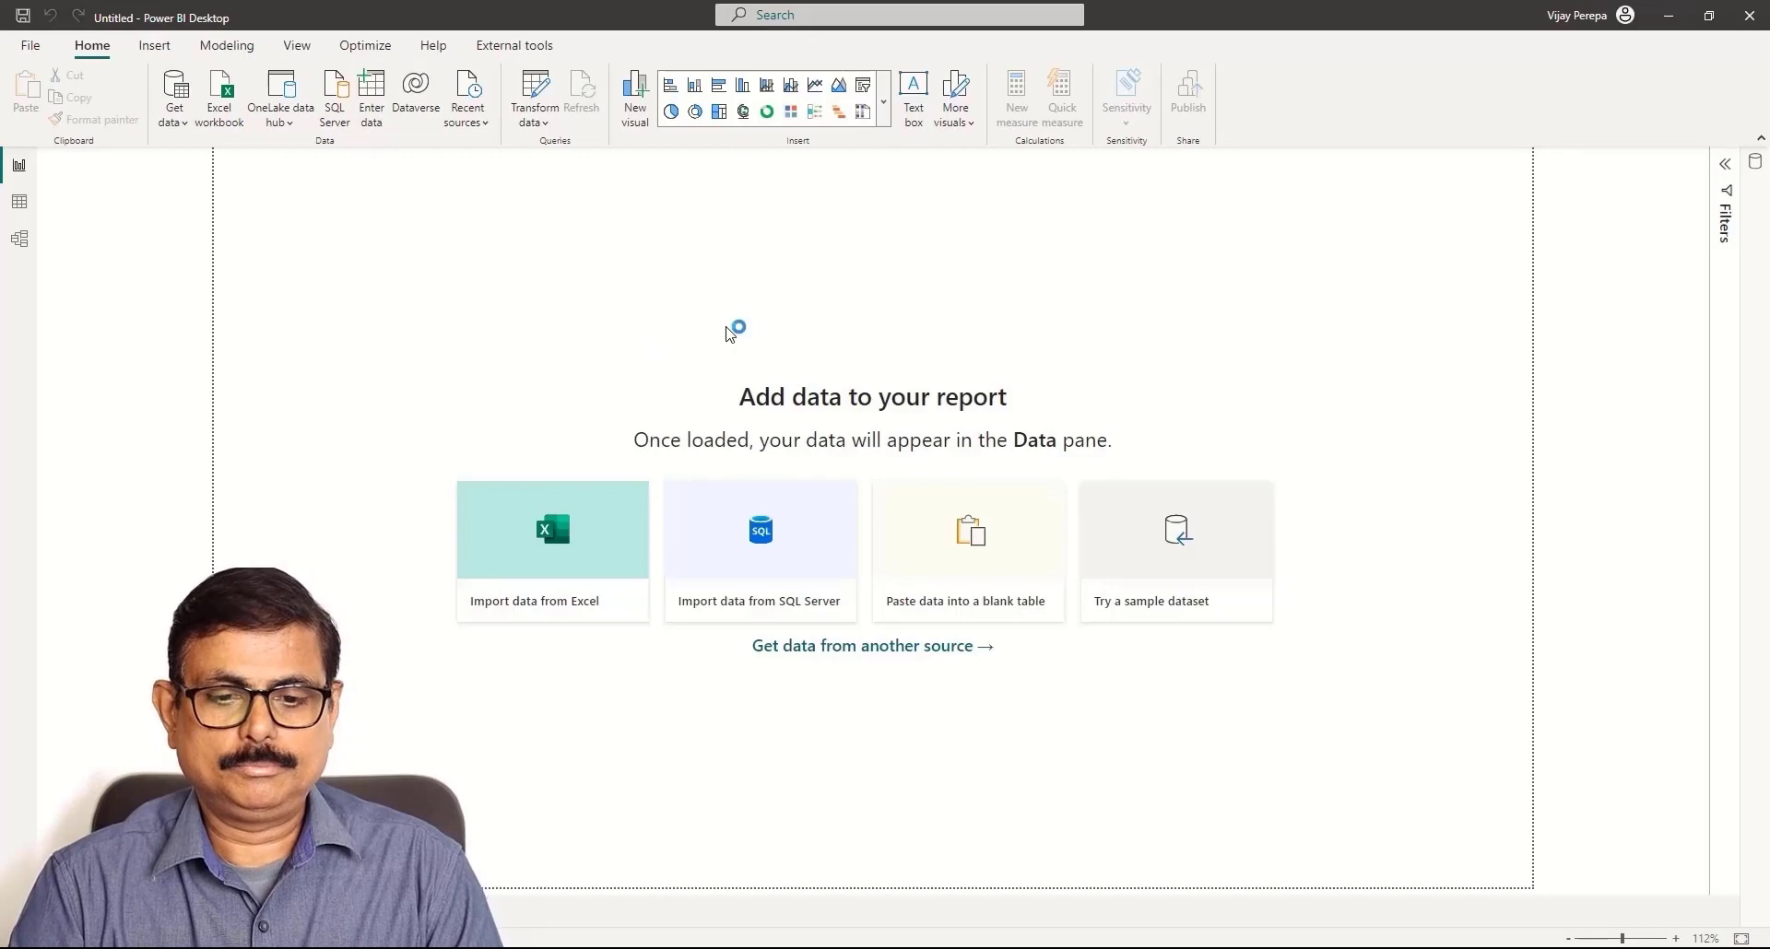
- Connect to newpeduserver.database.windows.net in DirectQuery mode and load the newpedudata revenue table
text(newpeduserver.database.windows.net)
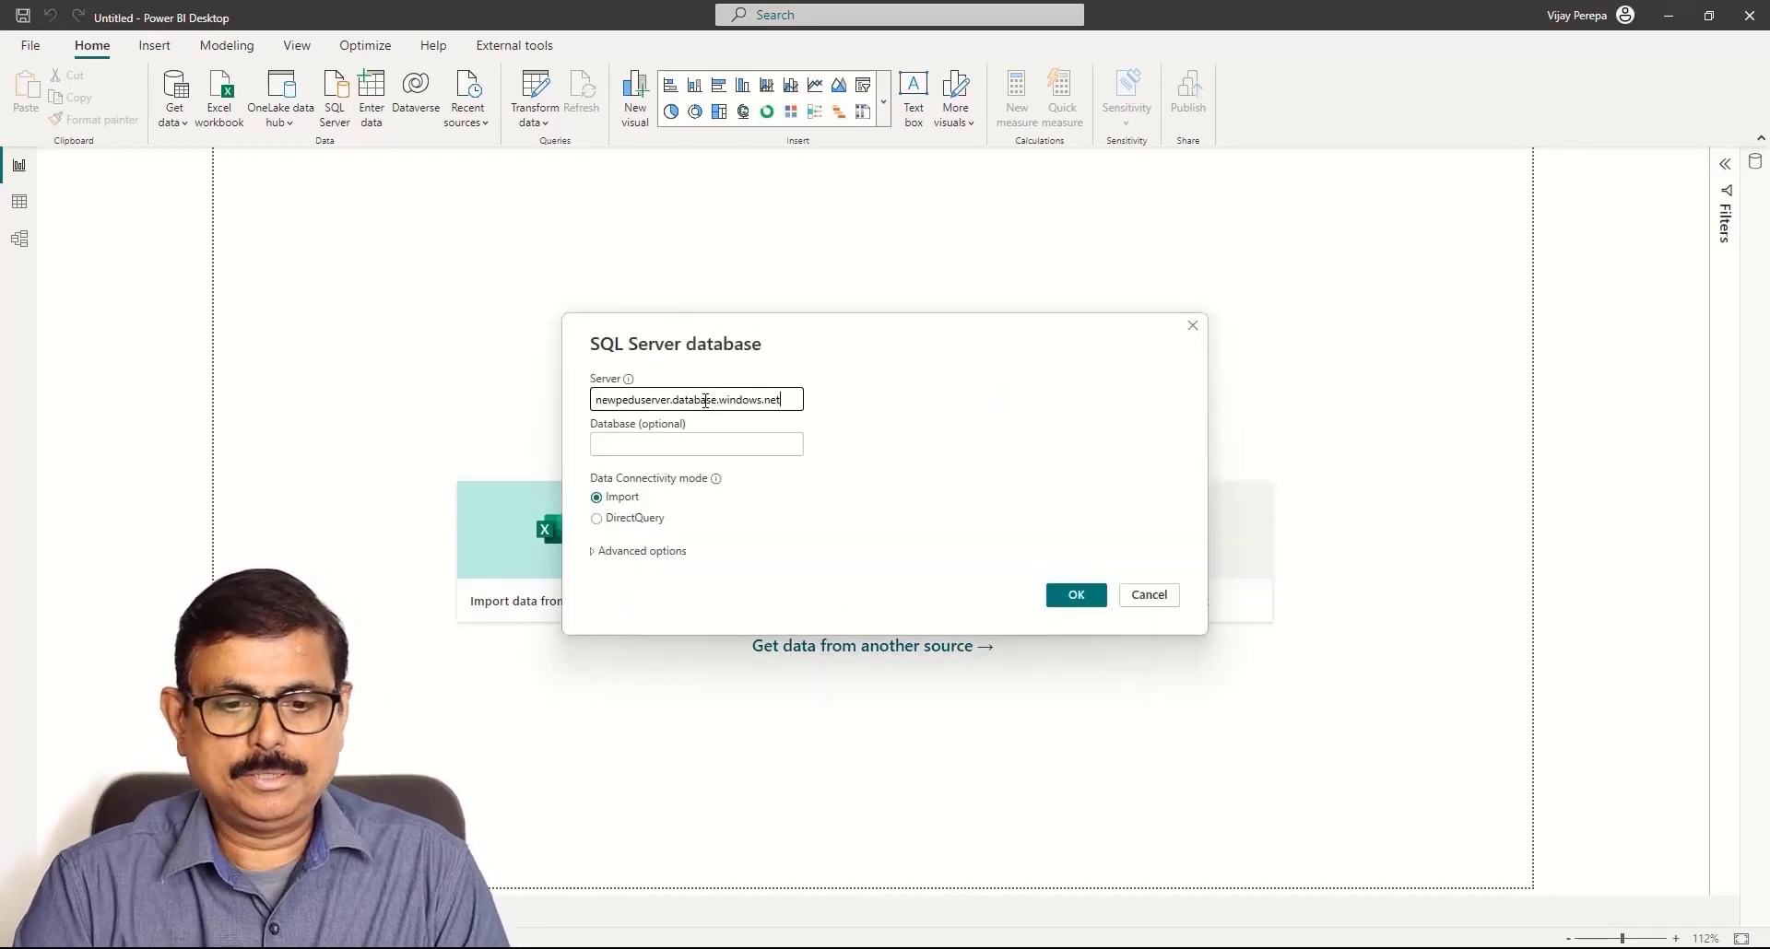
click(658, 525)
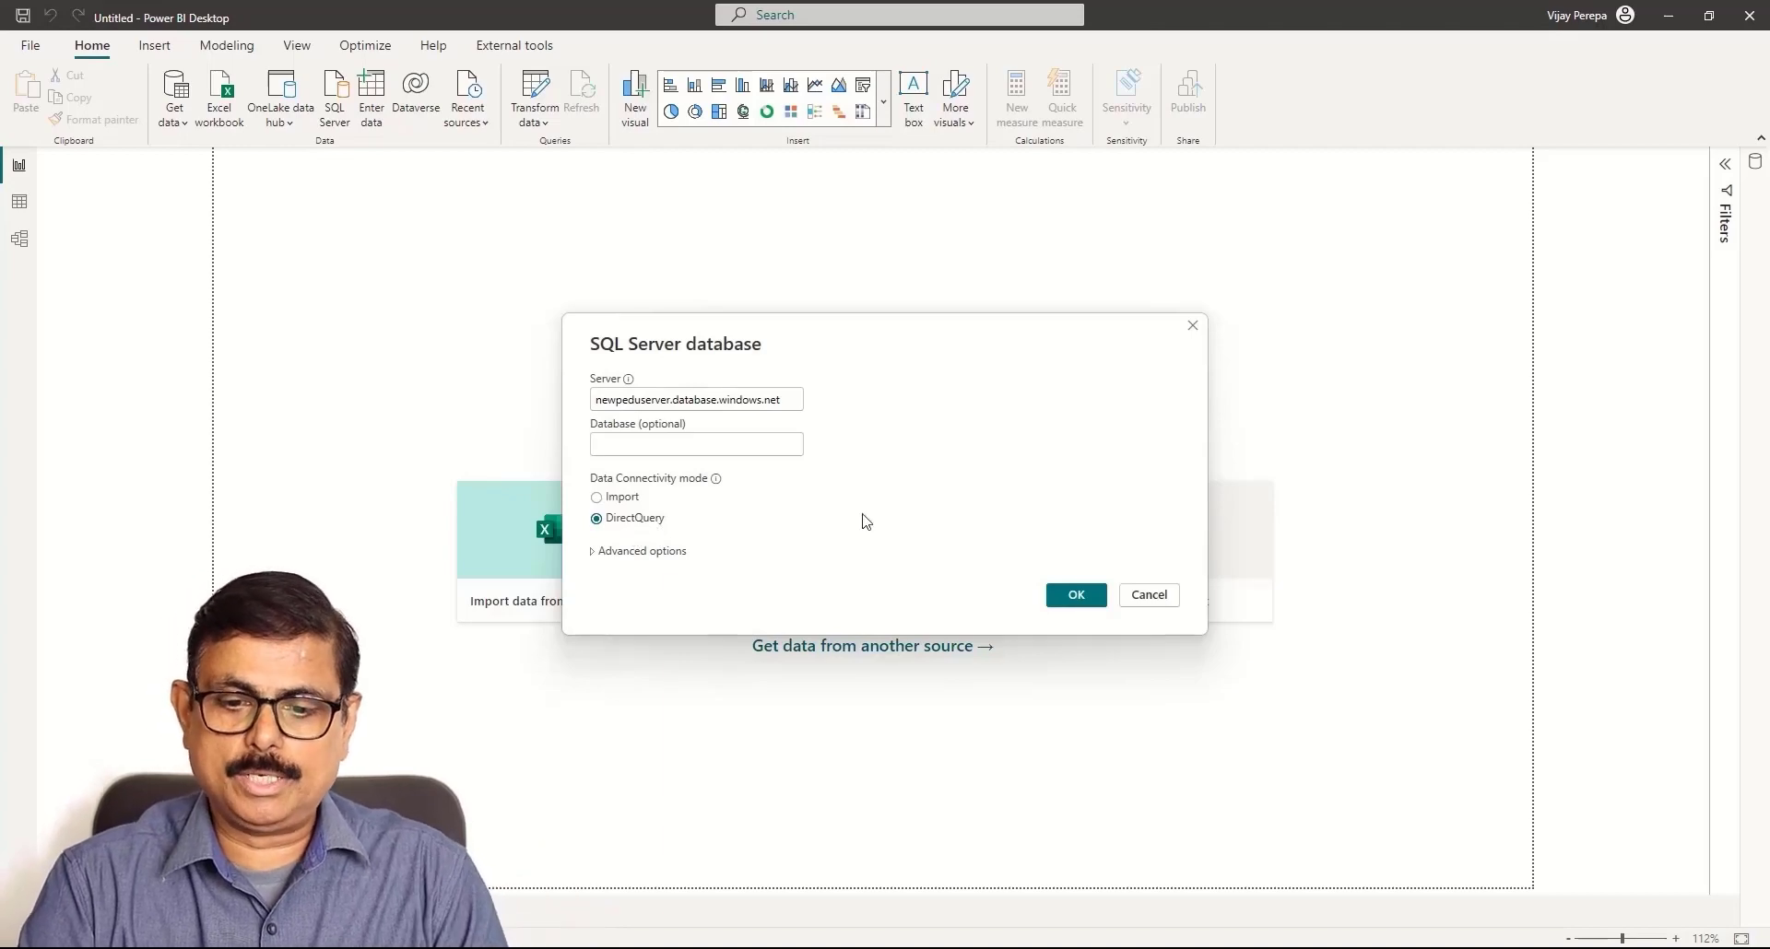
click(1093, 601)
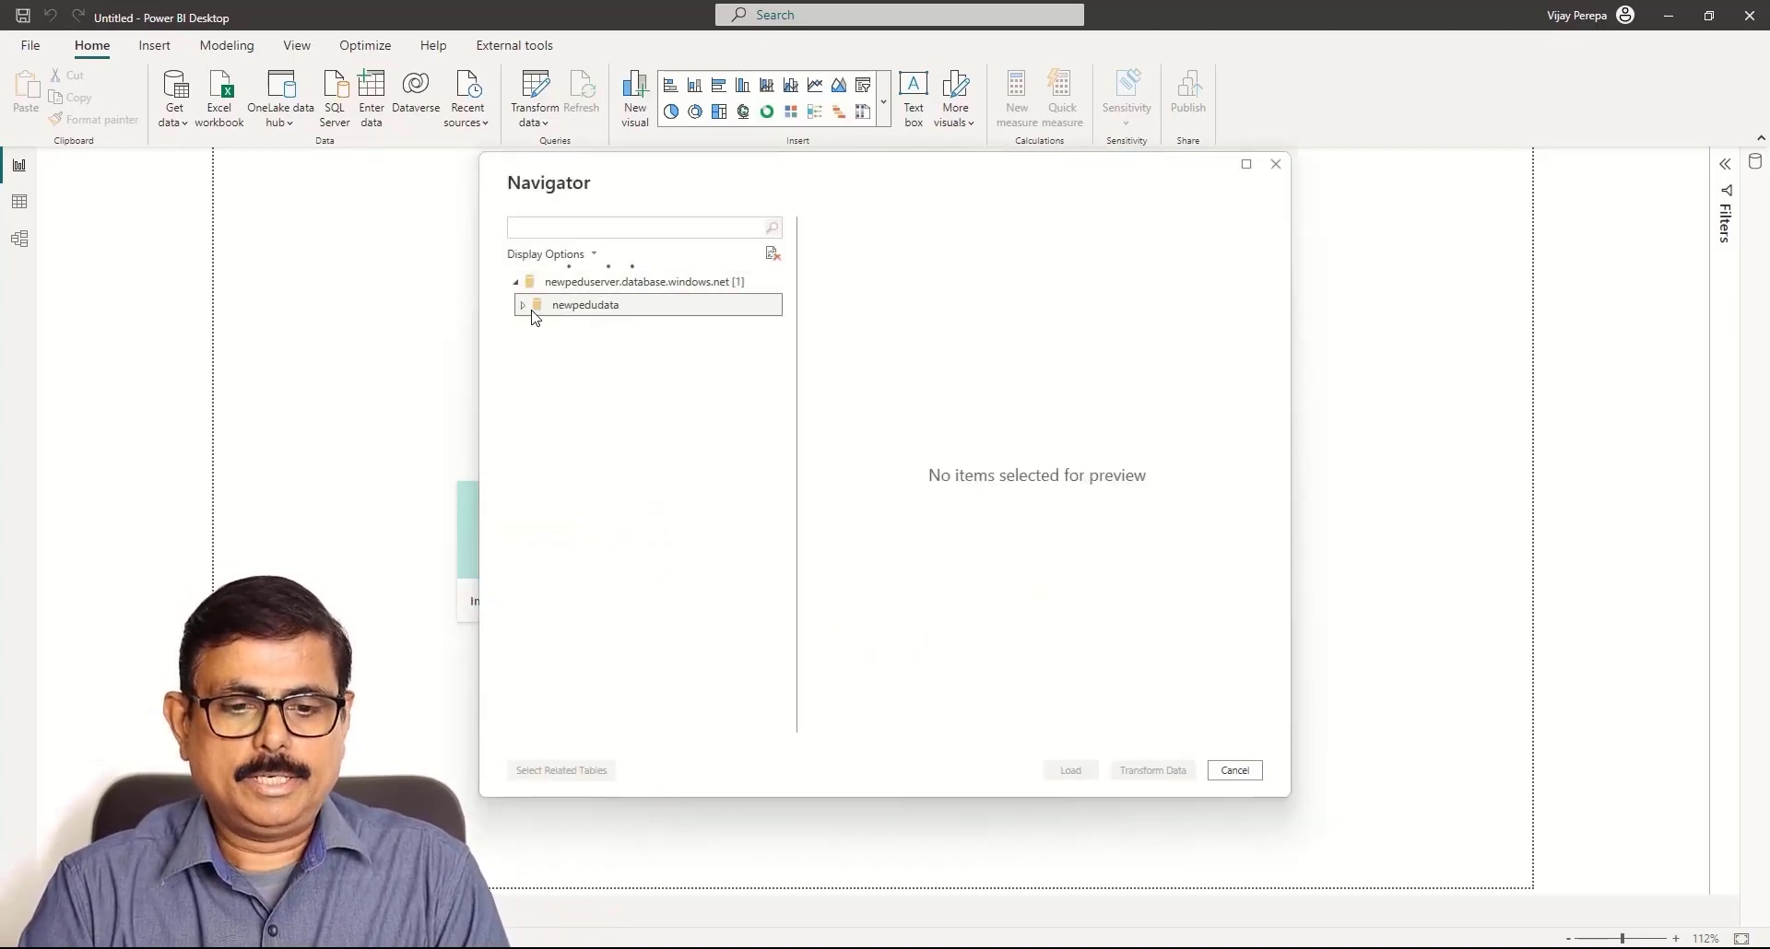
click(532, 313)
click(543, 351)
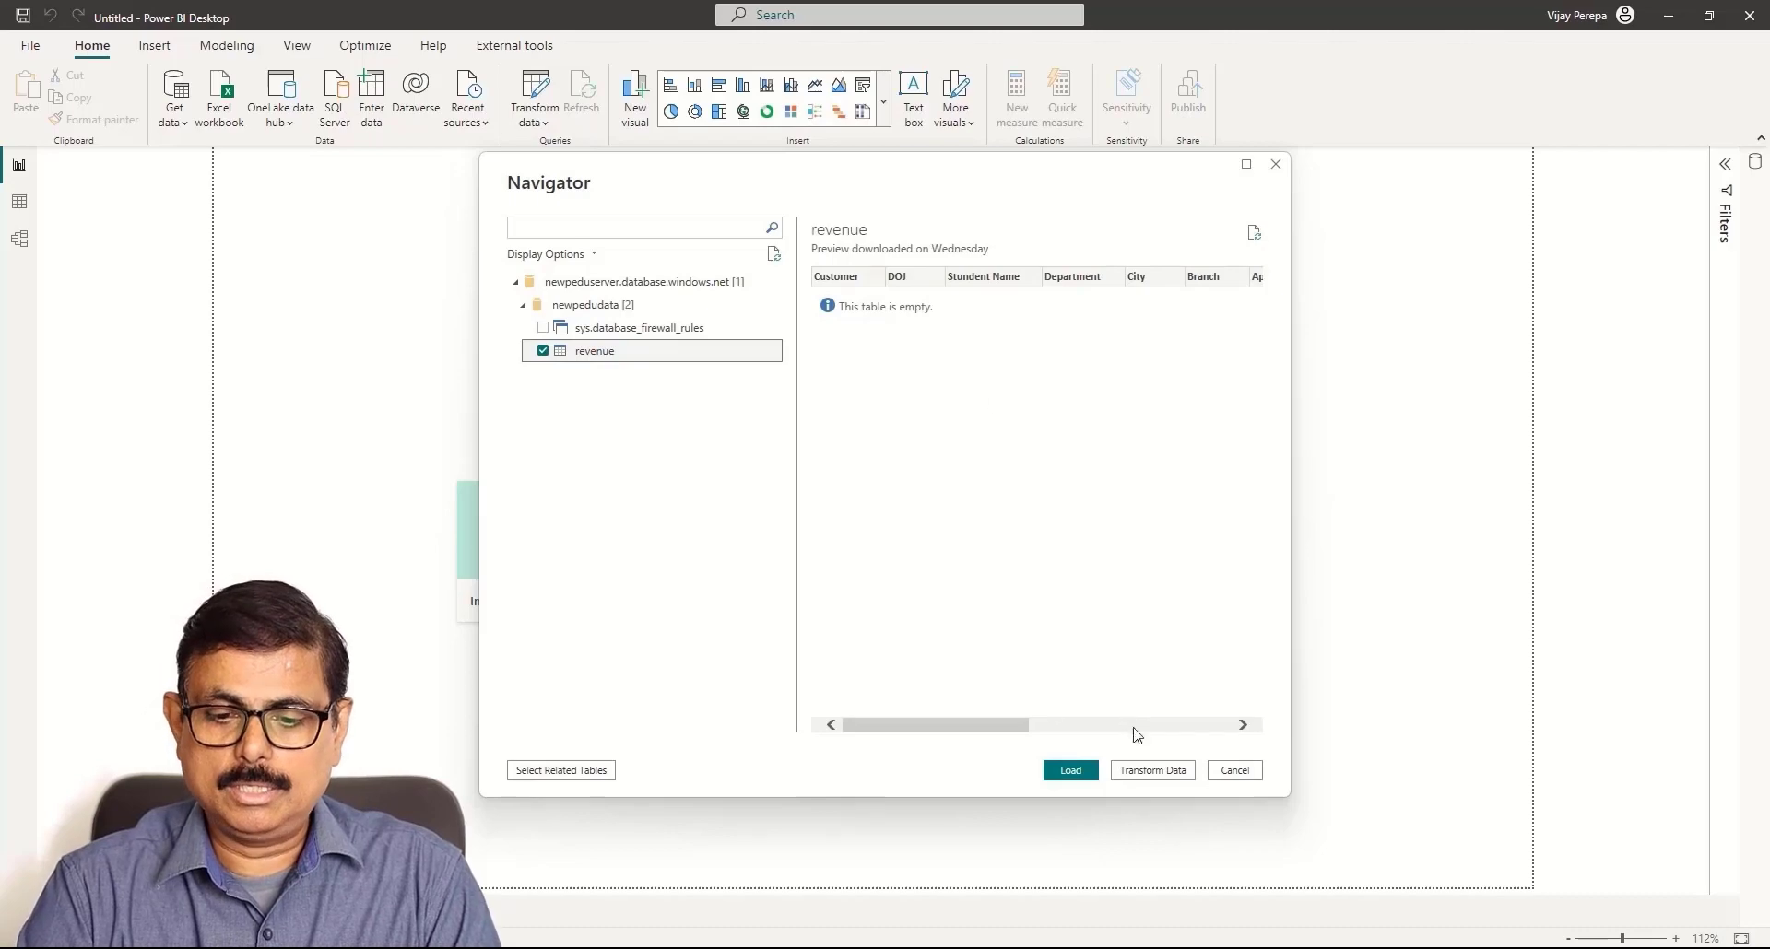
click(1093, 770)
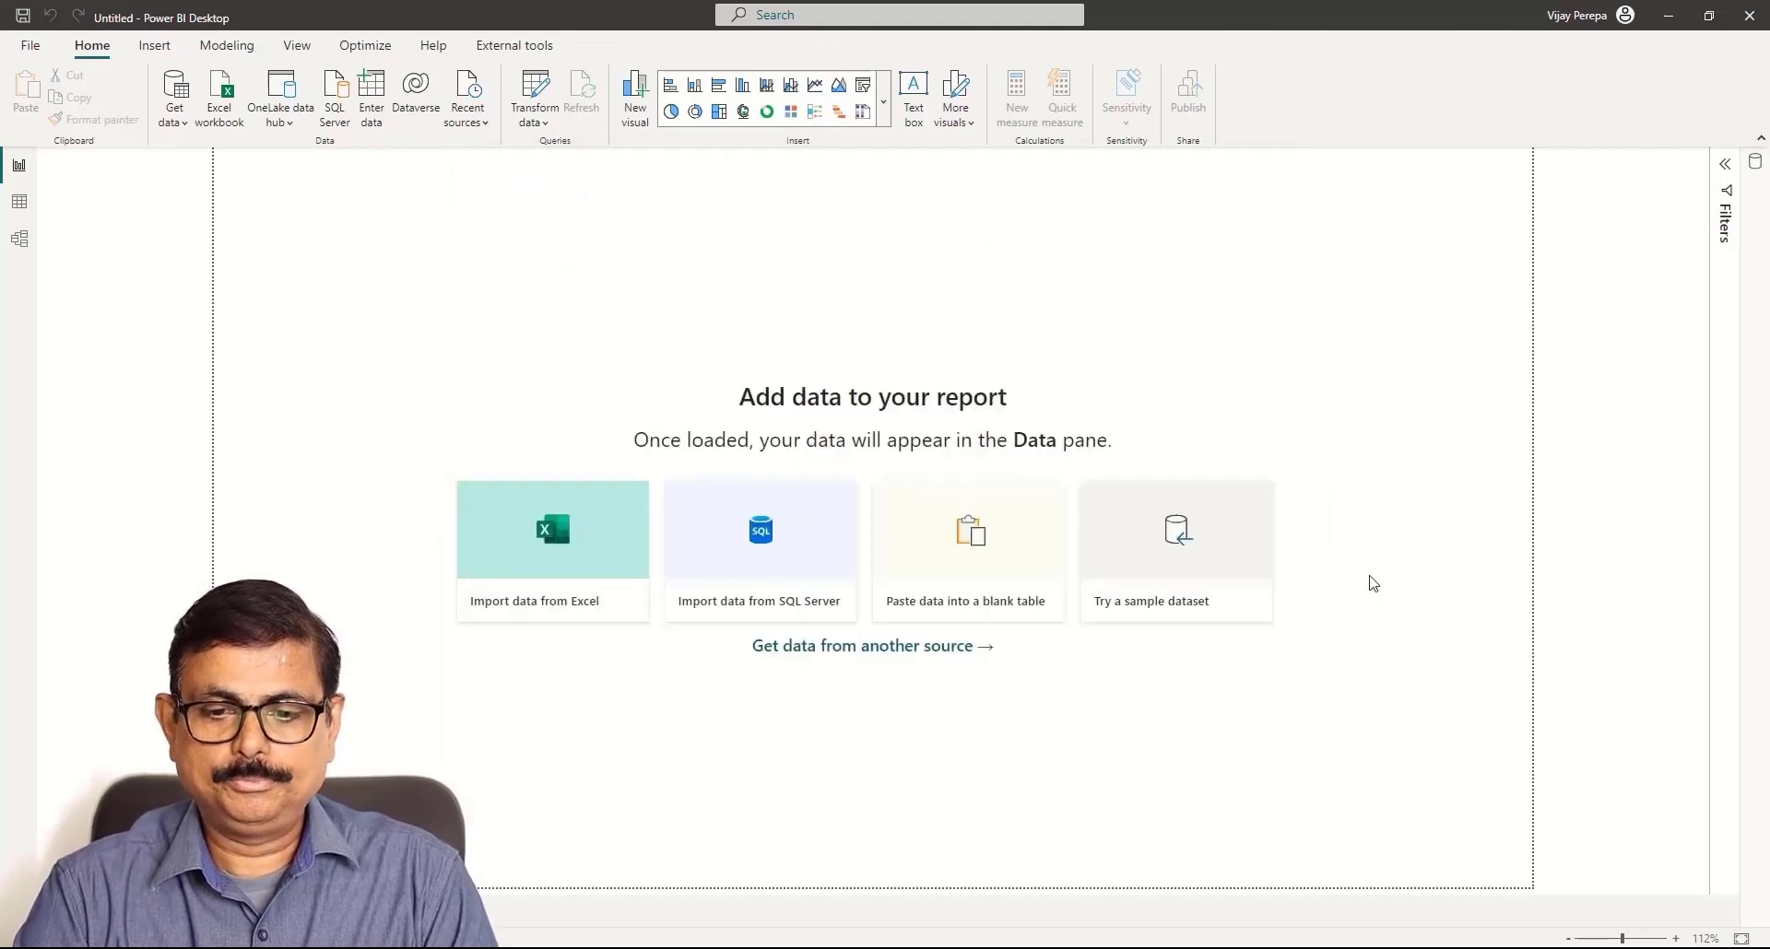
- Insert a bar chart with City on the Y-axis and Sum of Duration on the X-axis
click(1623, 236)
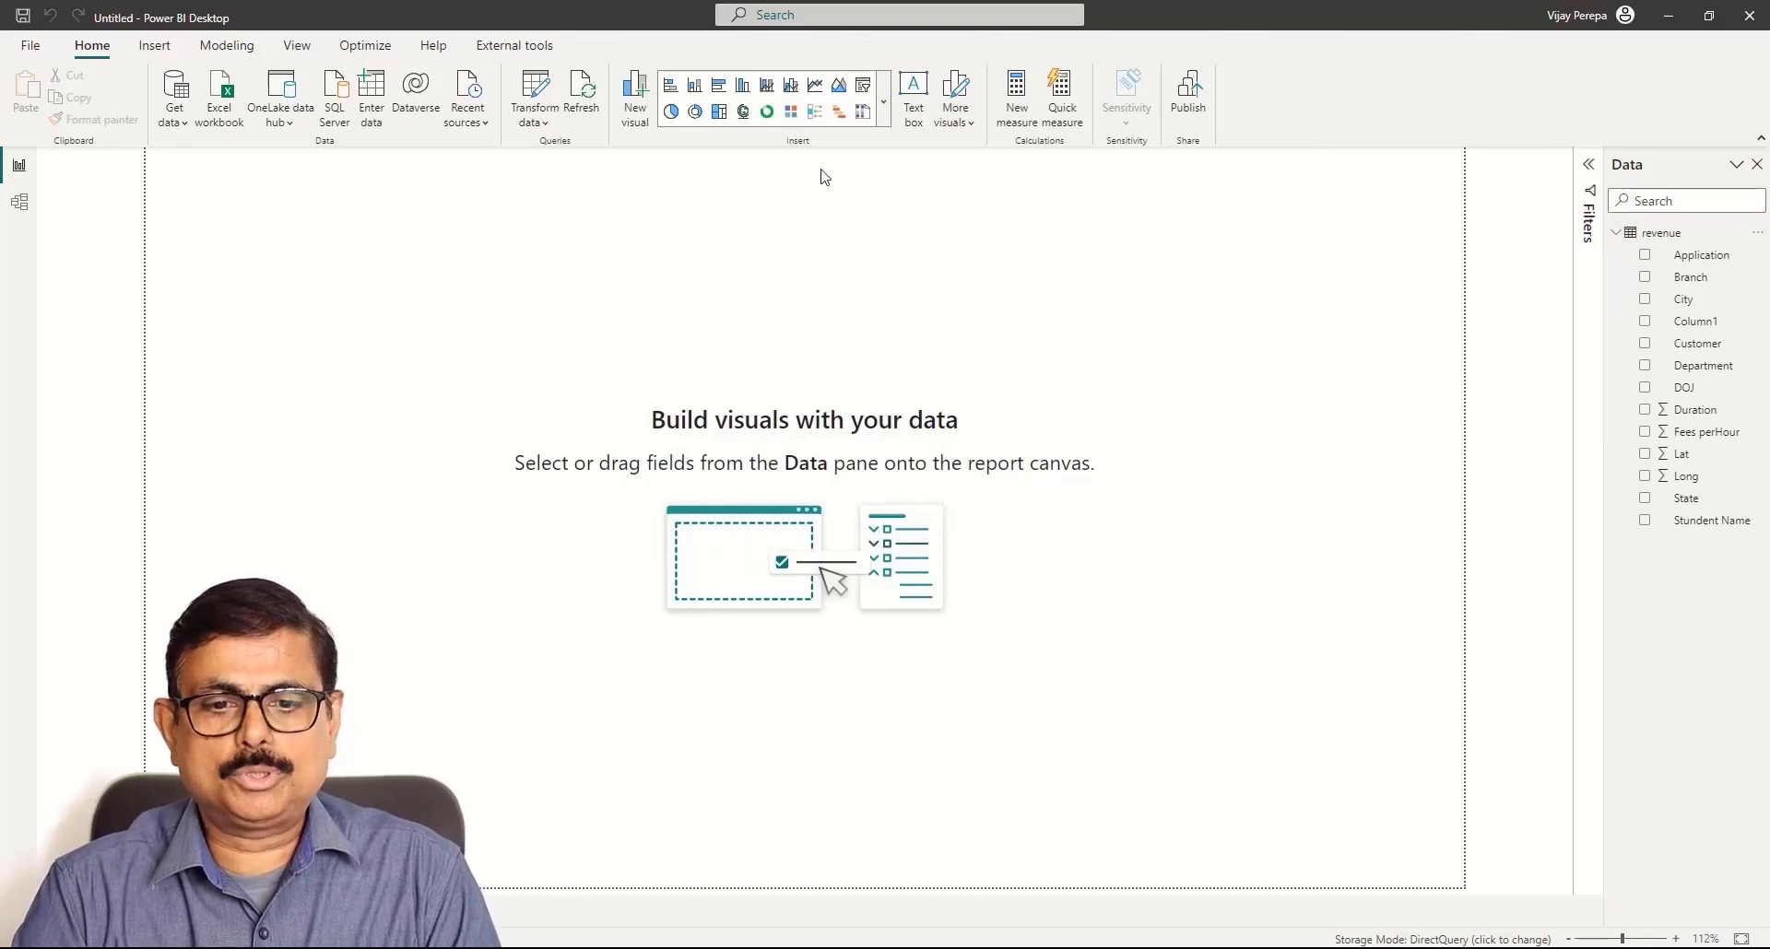
click(723, 90)
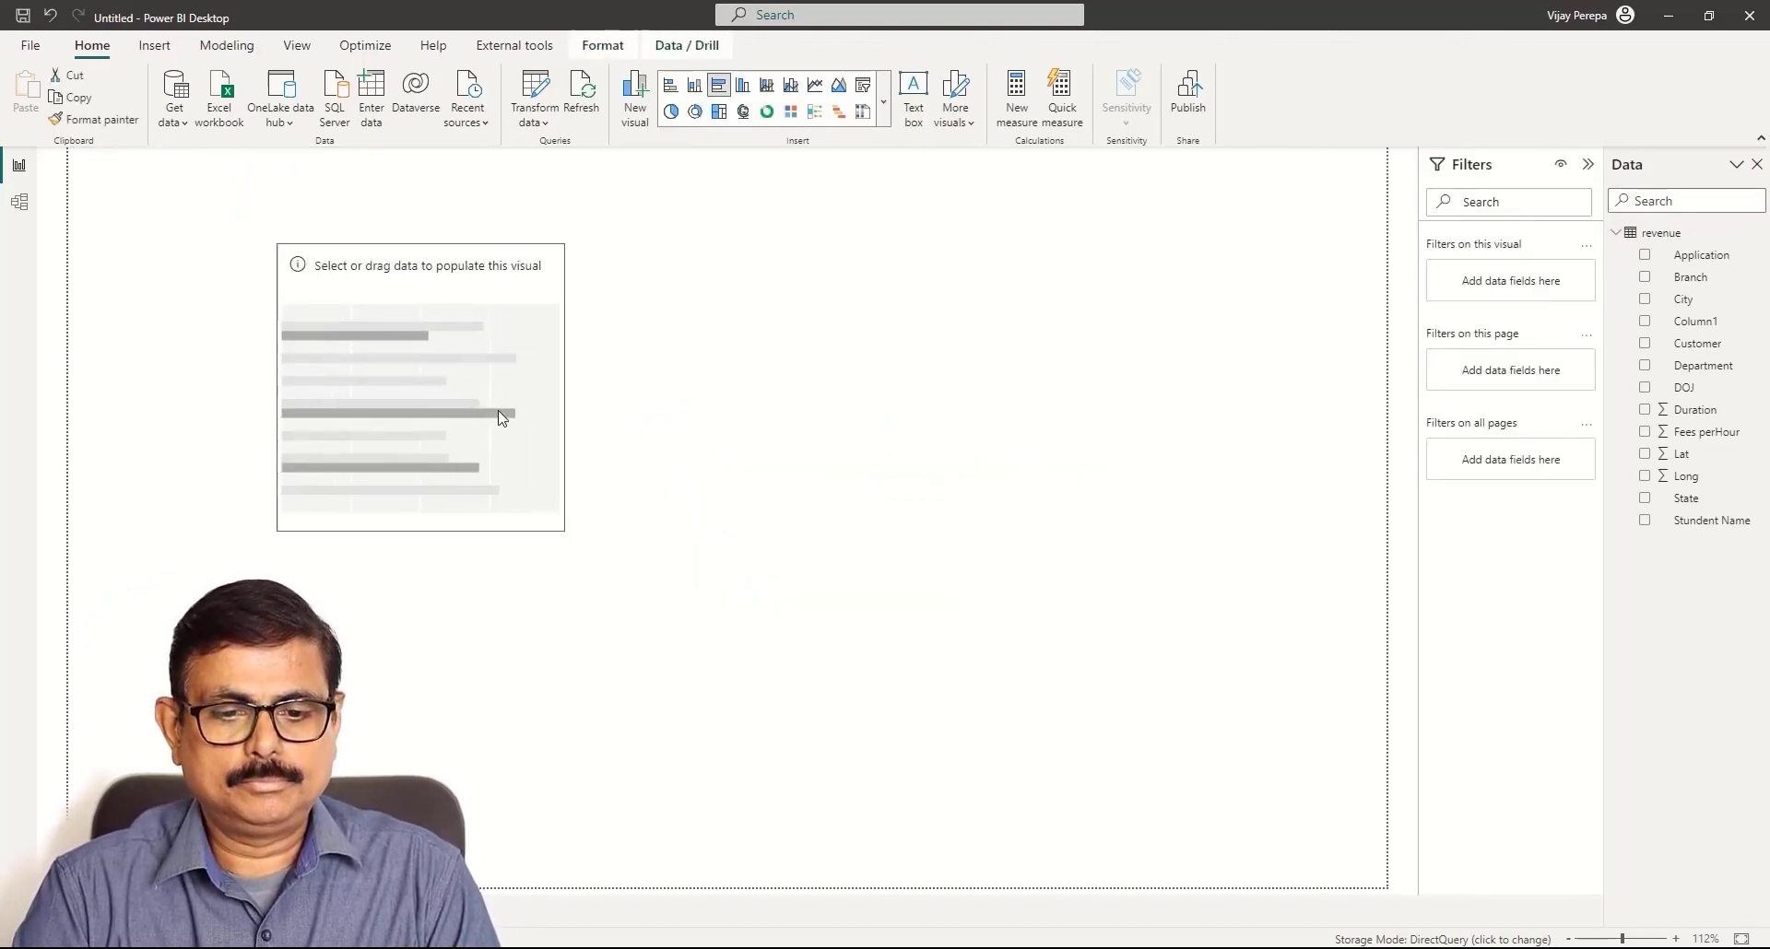
drag(565, 532, 623, 572)
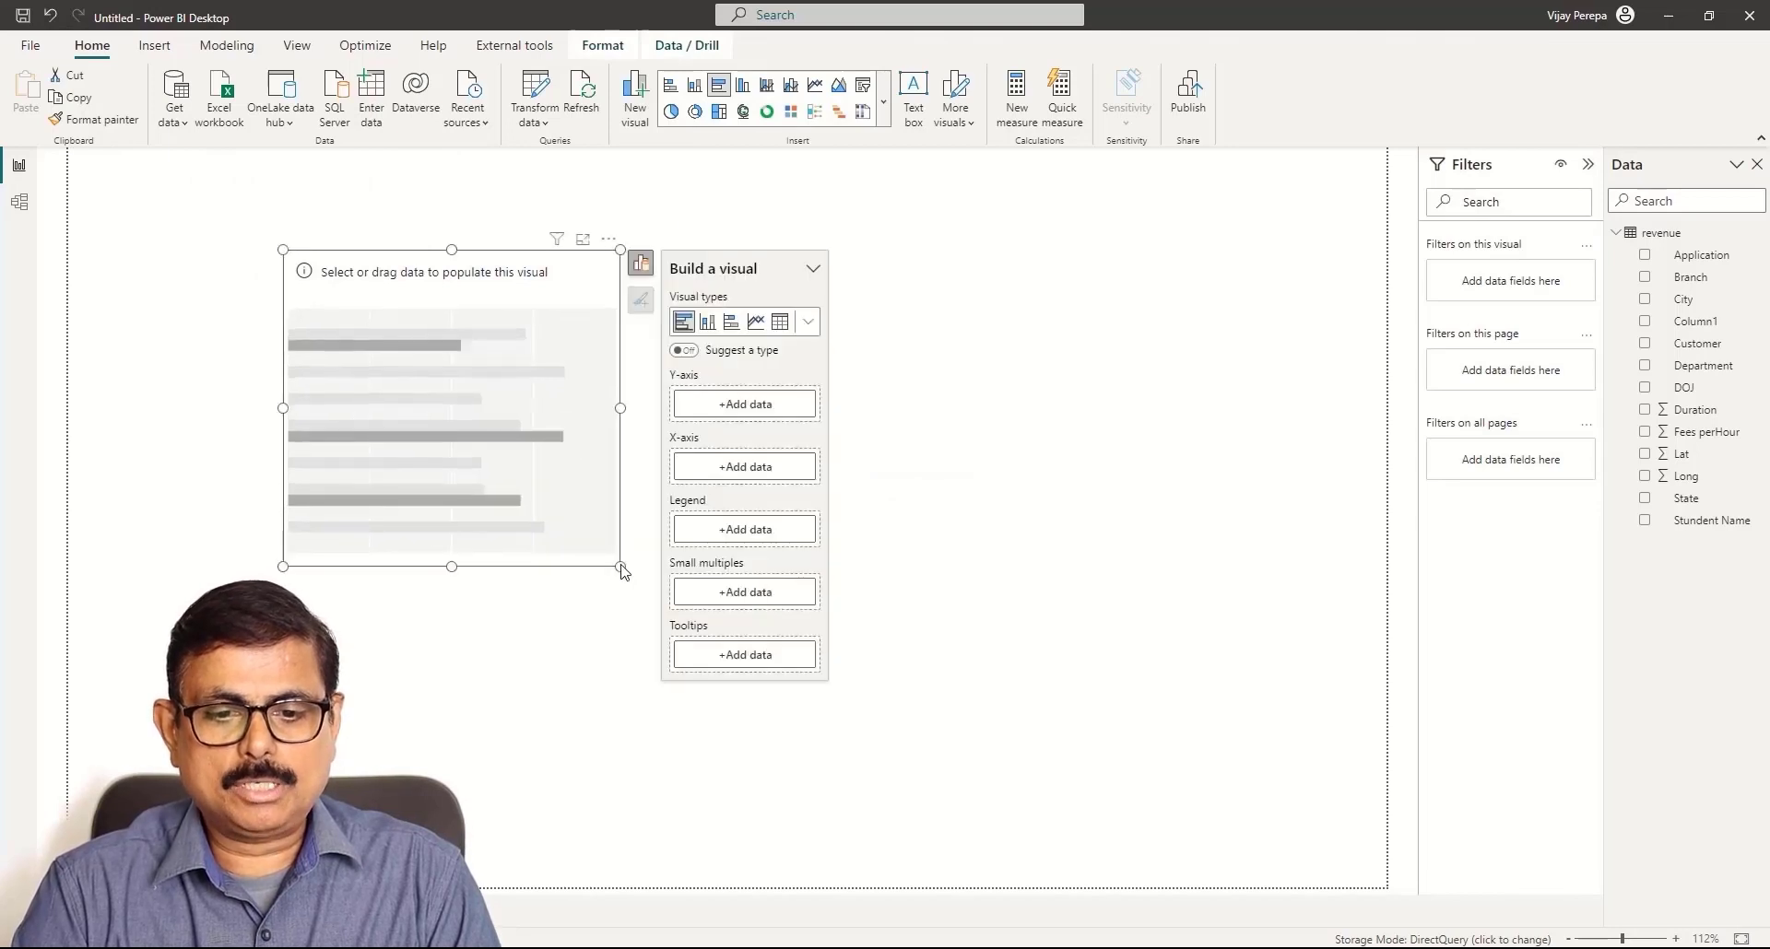
click(749, 404)
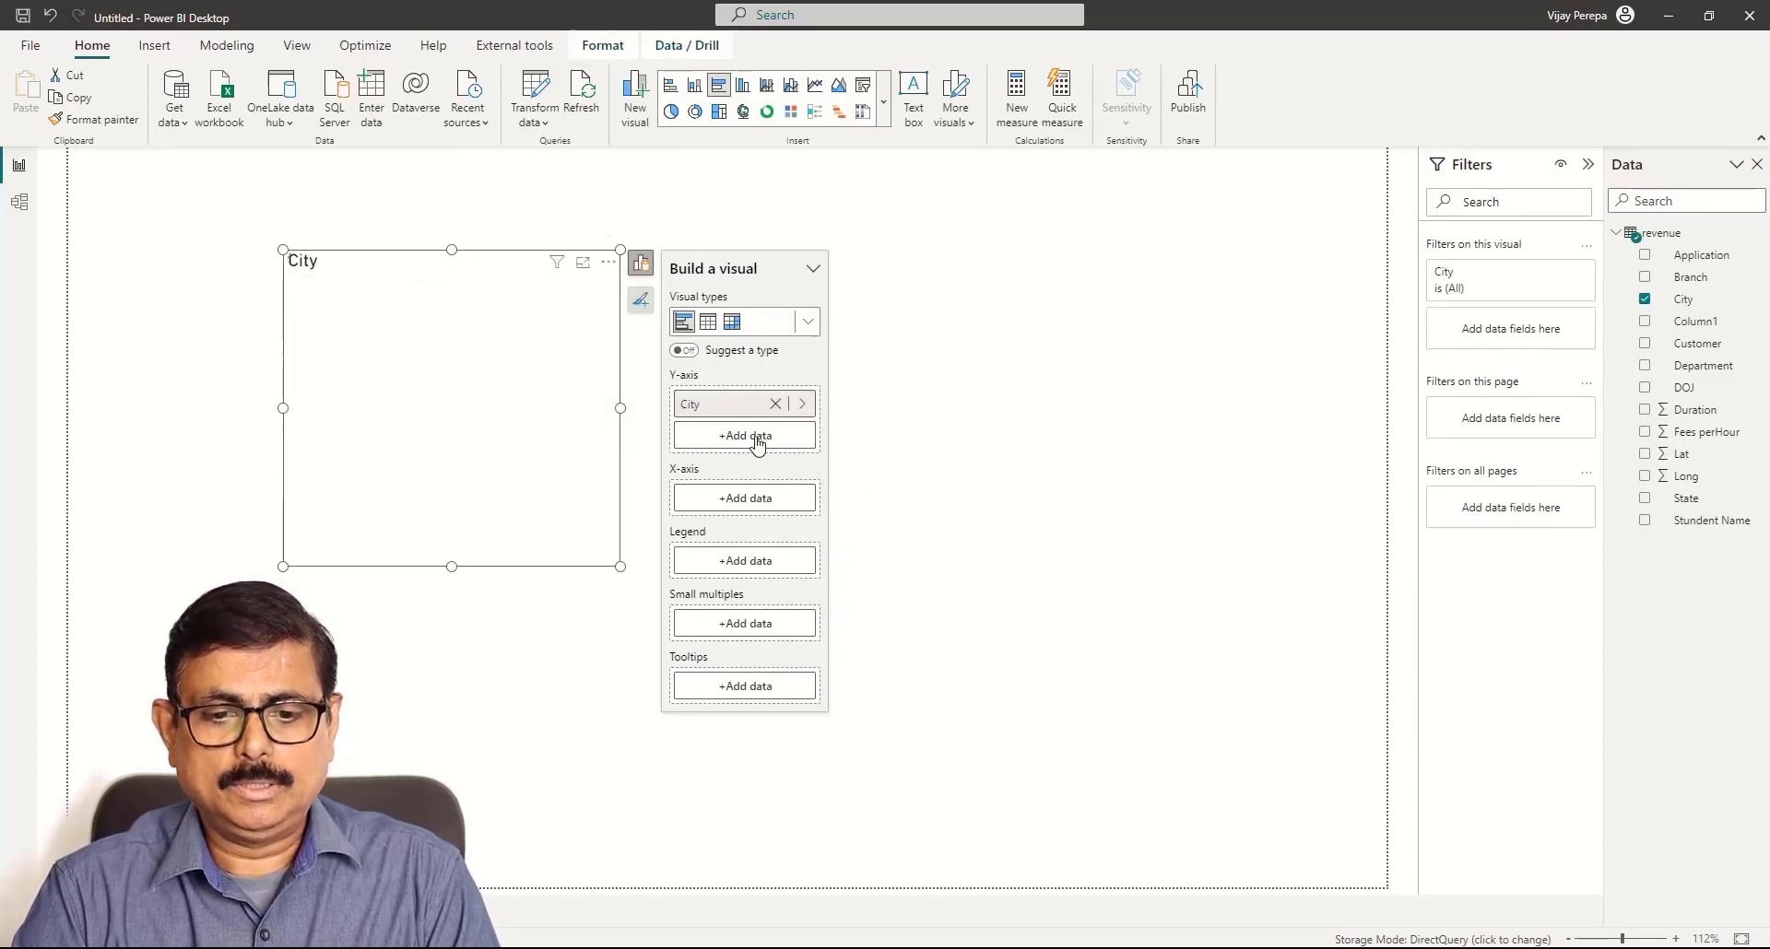
click(757, 515)
click(898, 736)
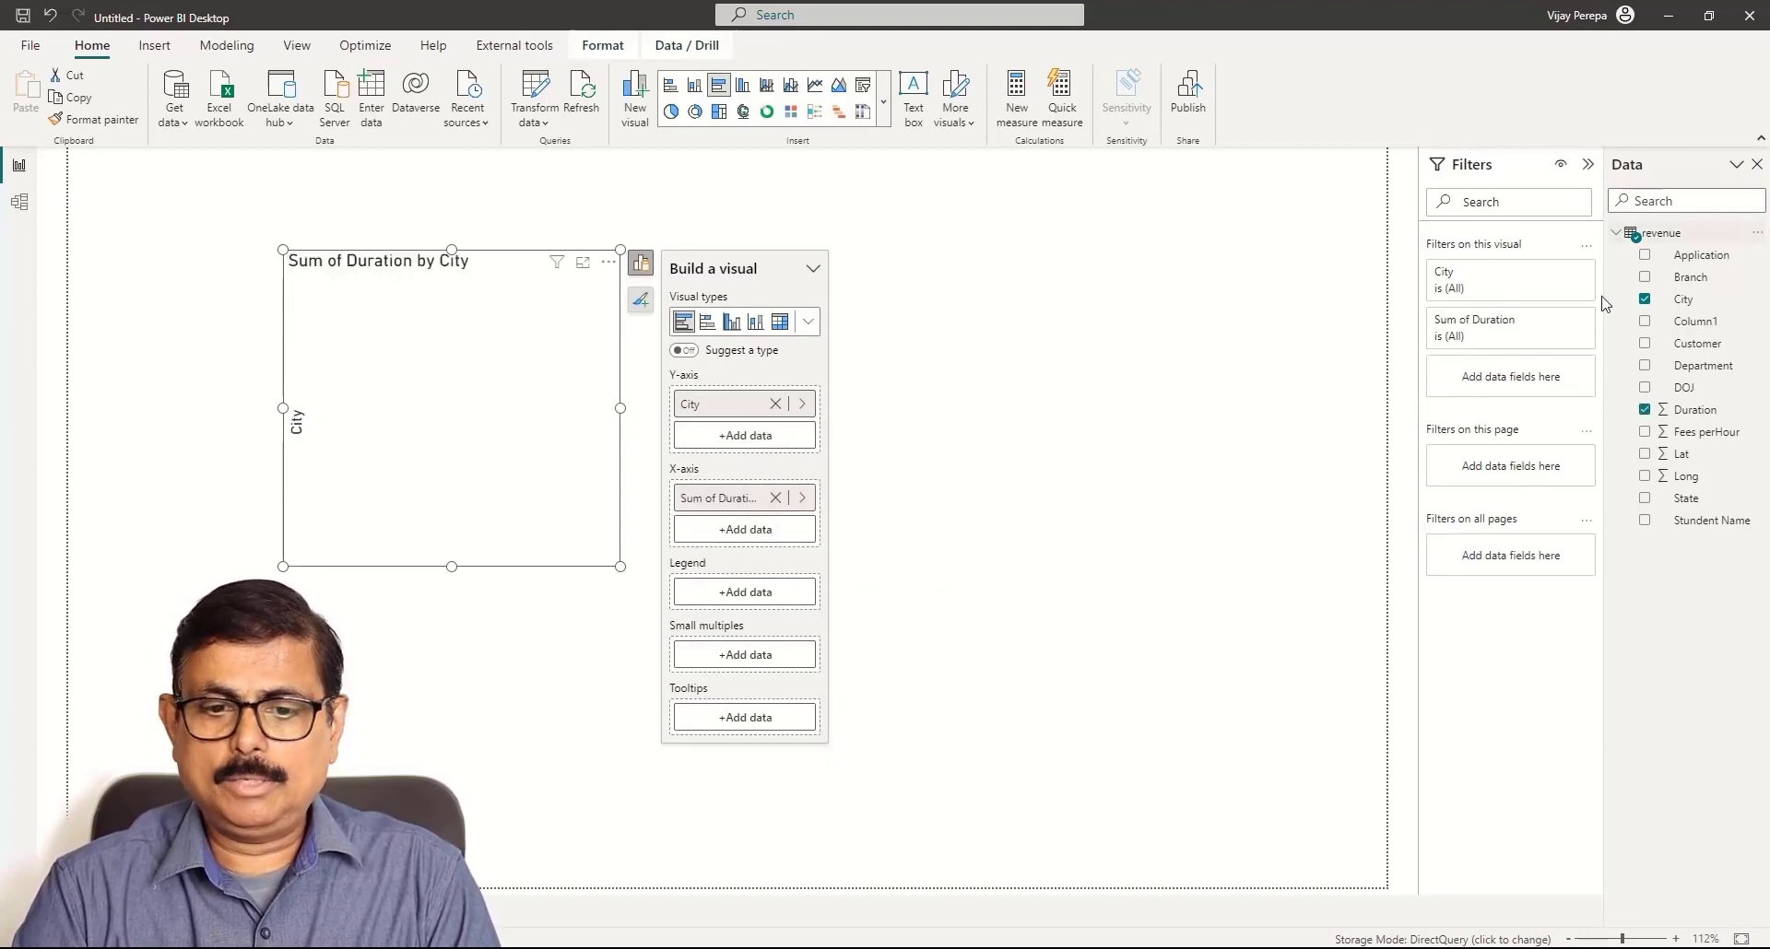
- Turn on the chart's shadow and resize it to about 404 by 345 near the top-left
click(638, 299)
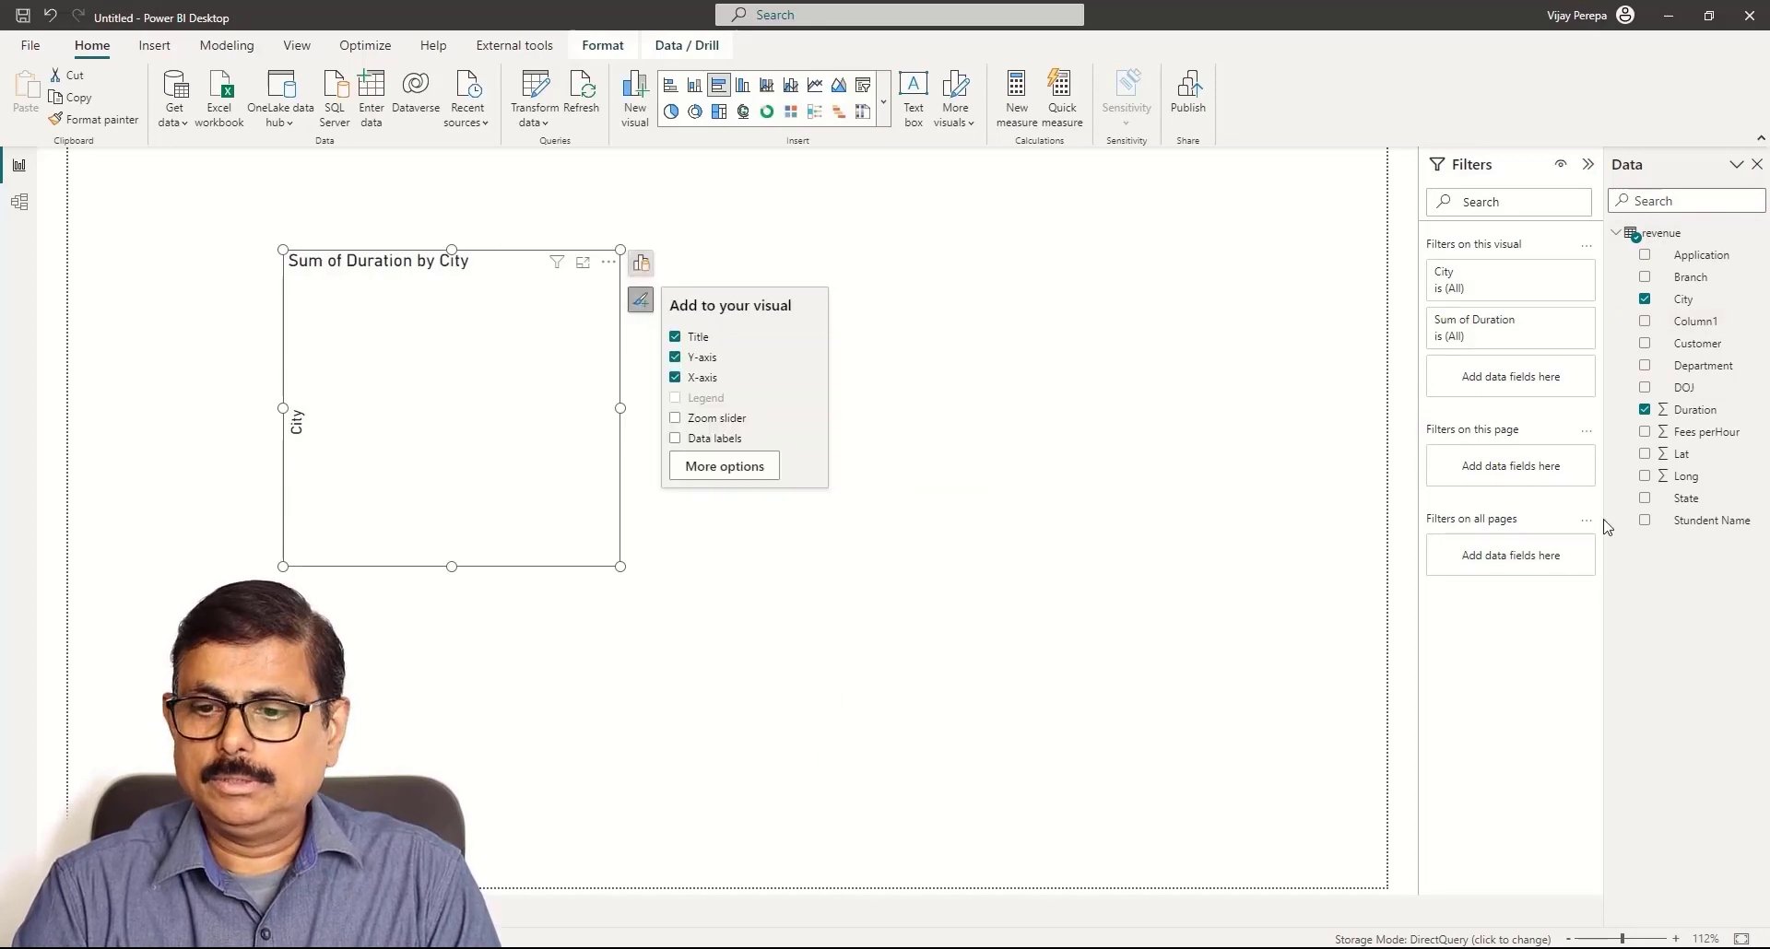
click(726, 472)
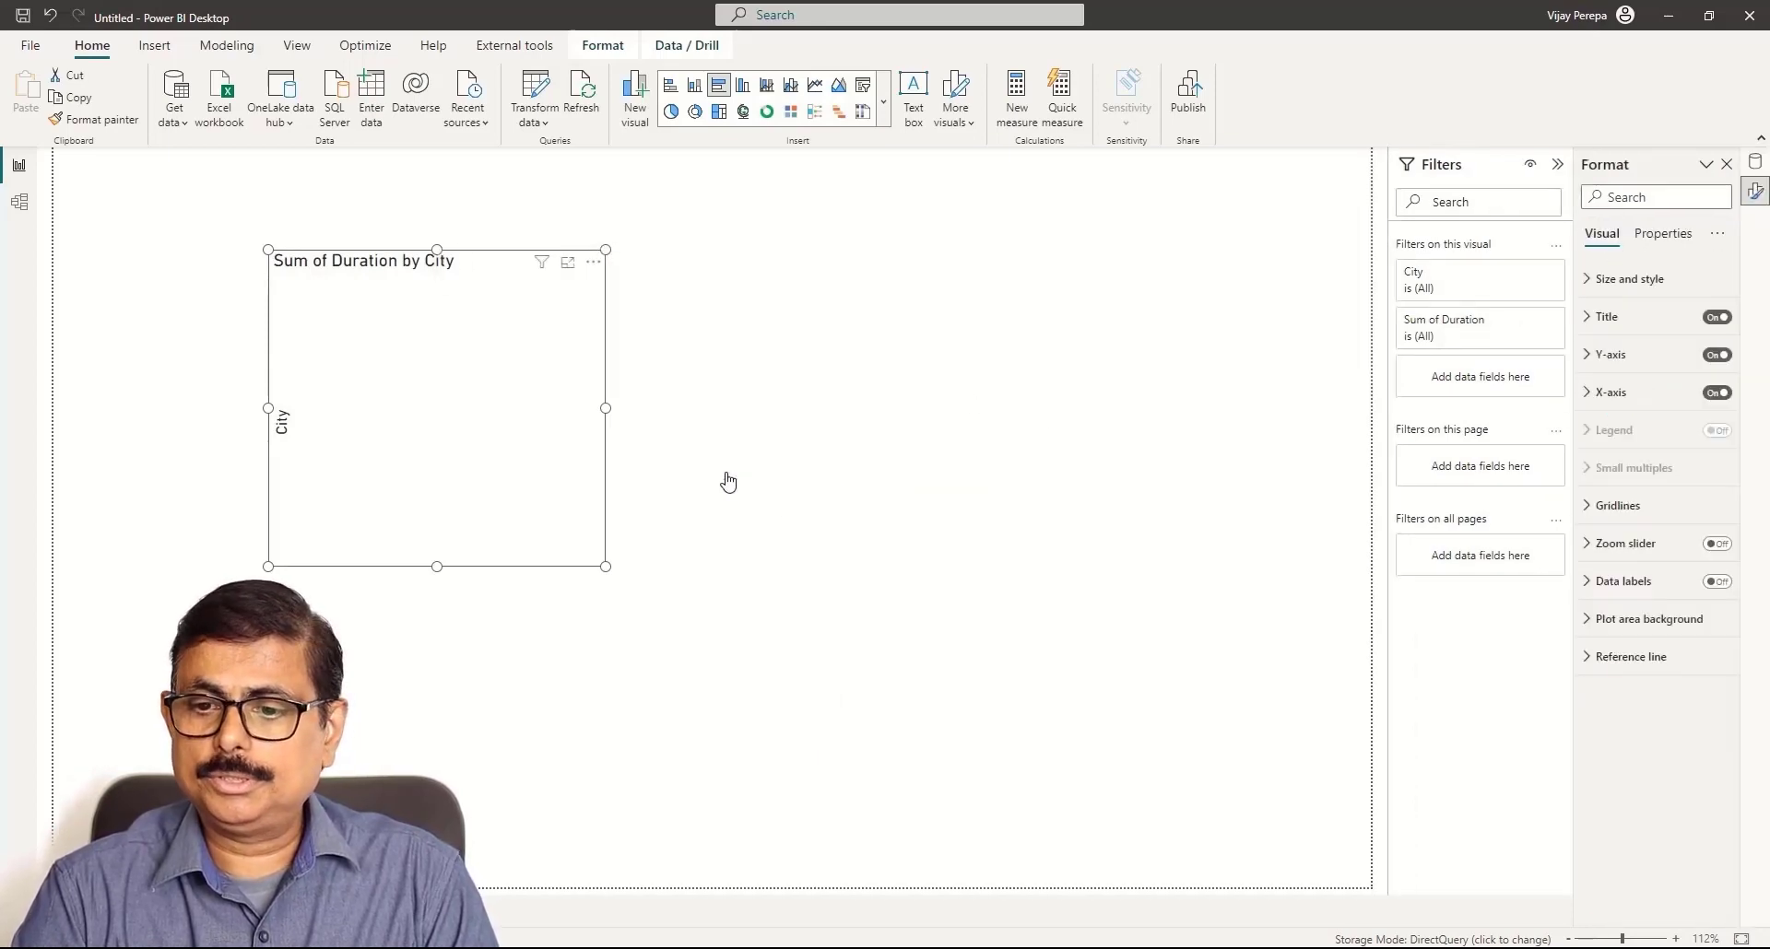
click(1631, 280)
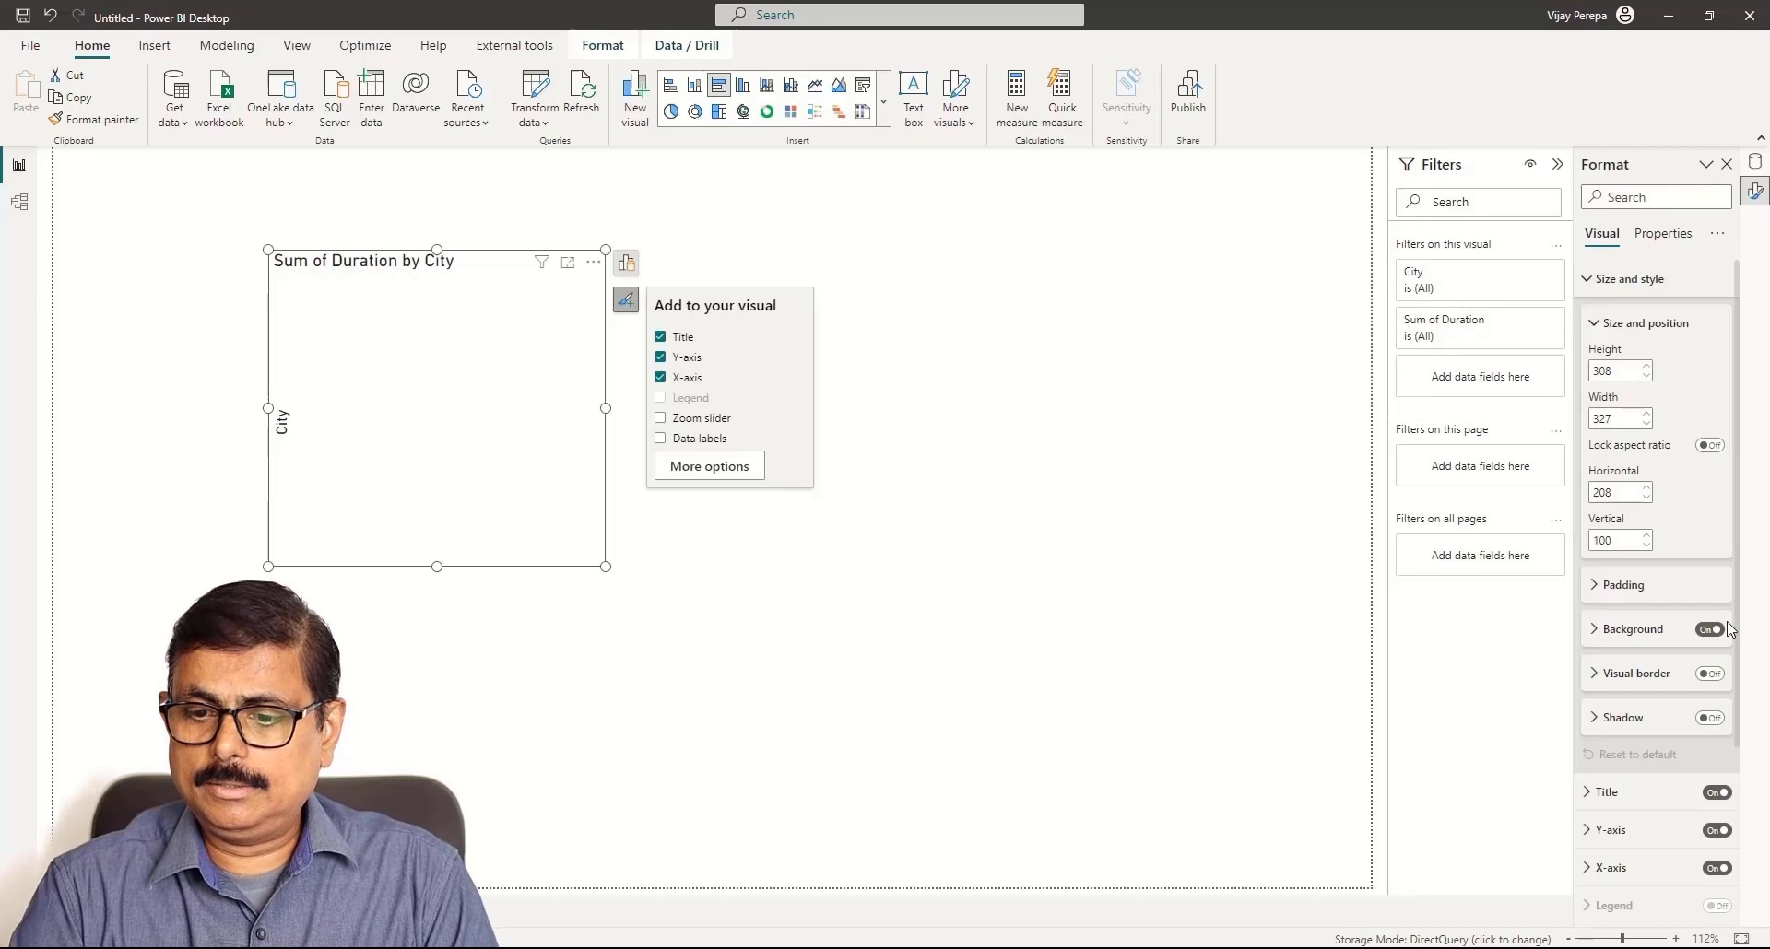
click(1710, 718)
drag(531, 500, 529, 475)
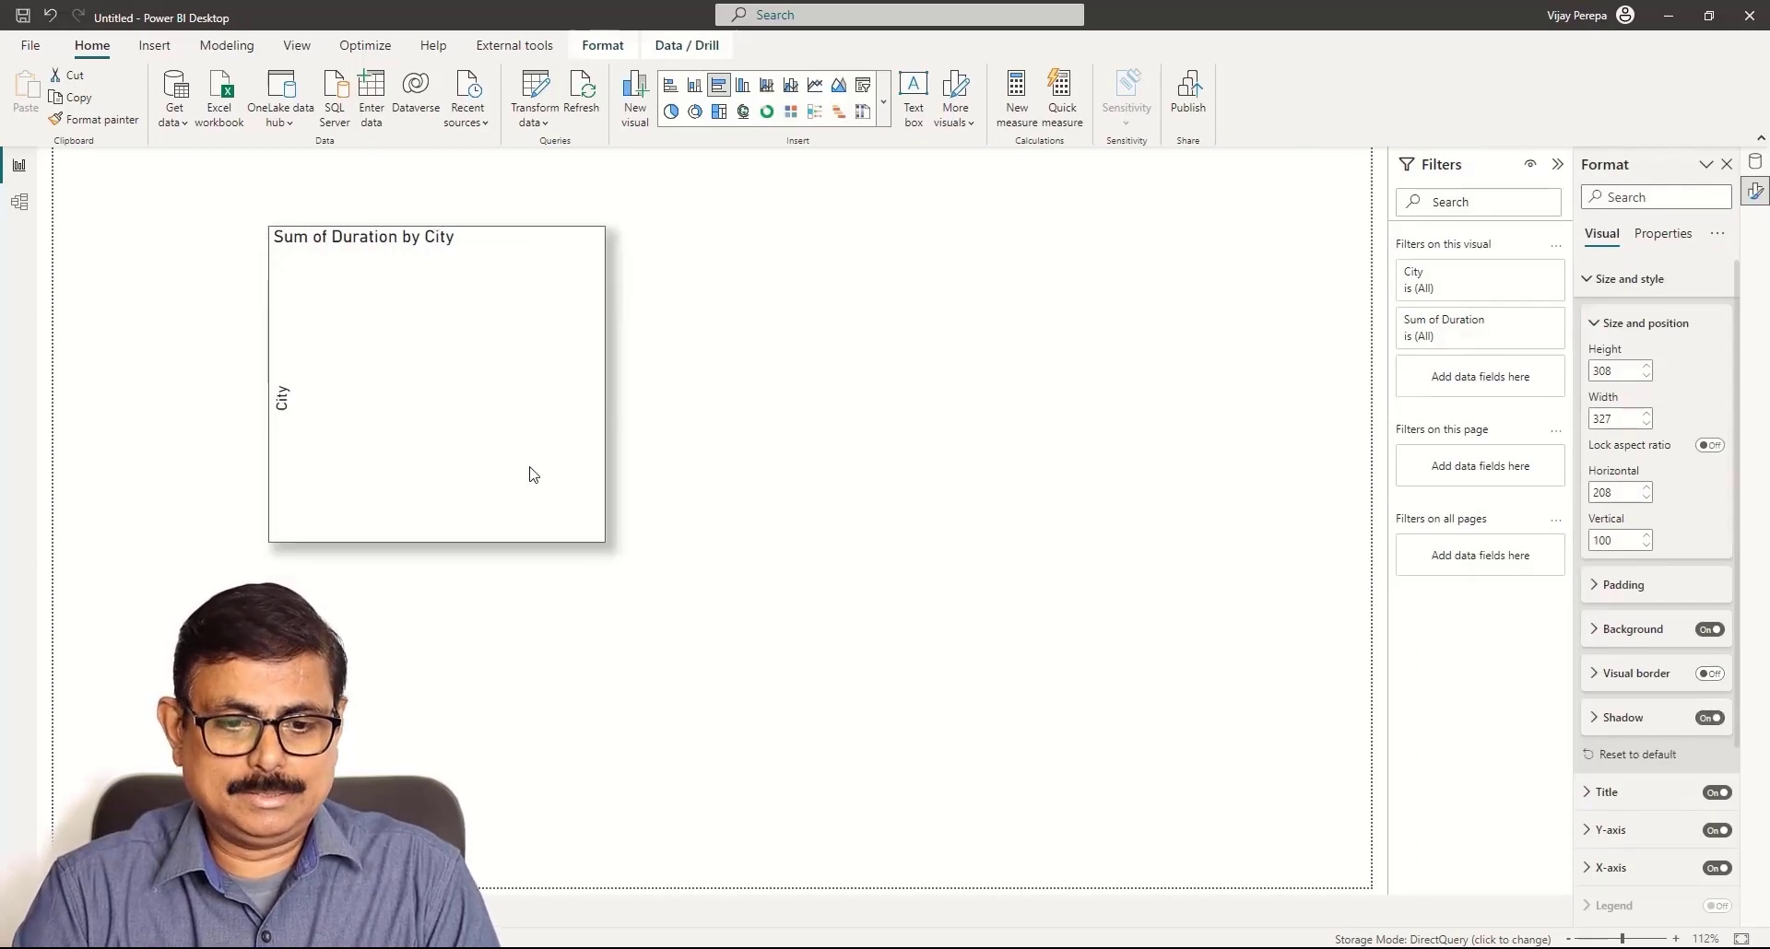
drag(606, 538, 682, 570)
drag(606, 517, 604, 515)
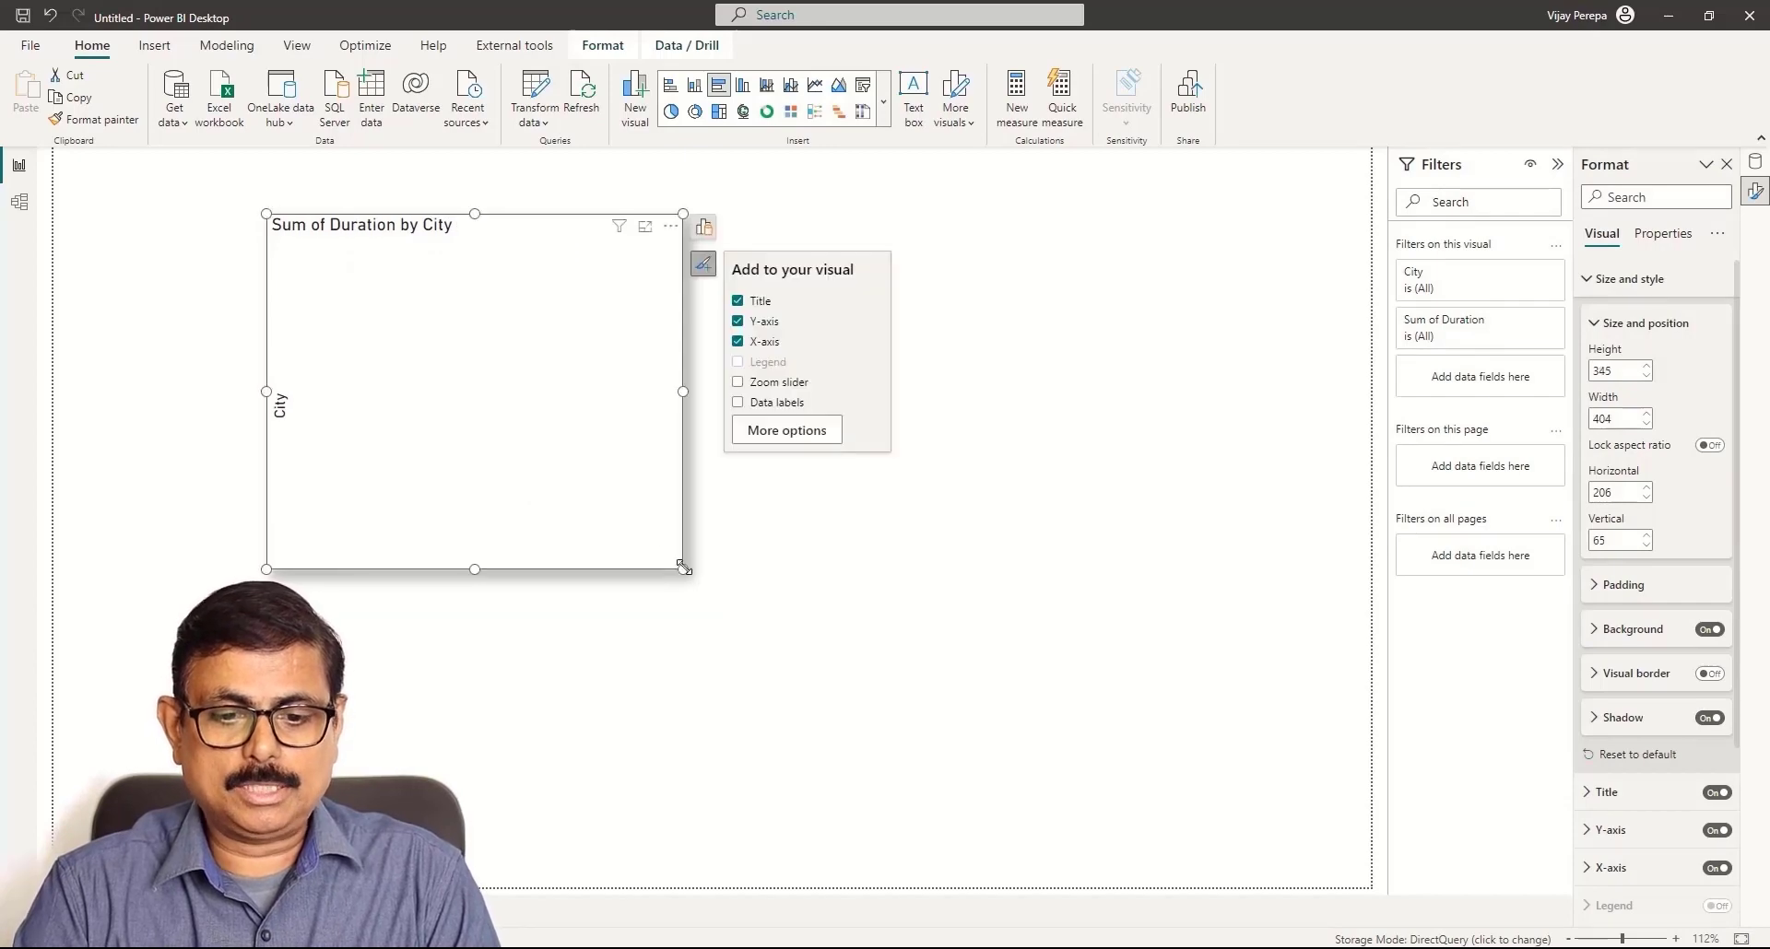
click(866, 581)
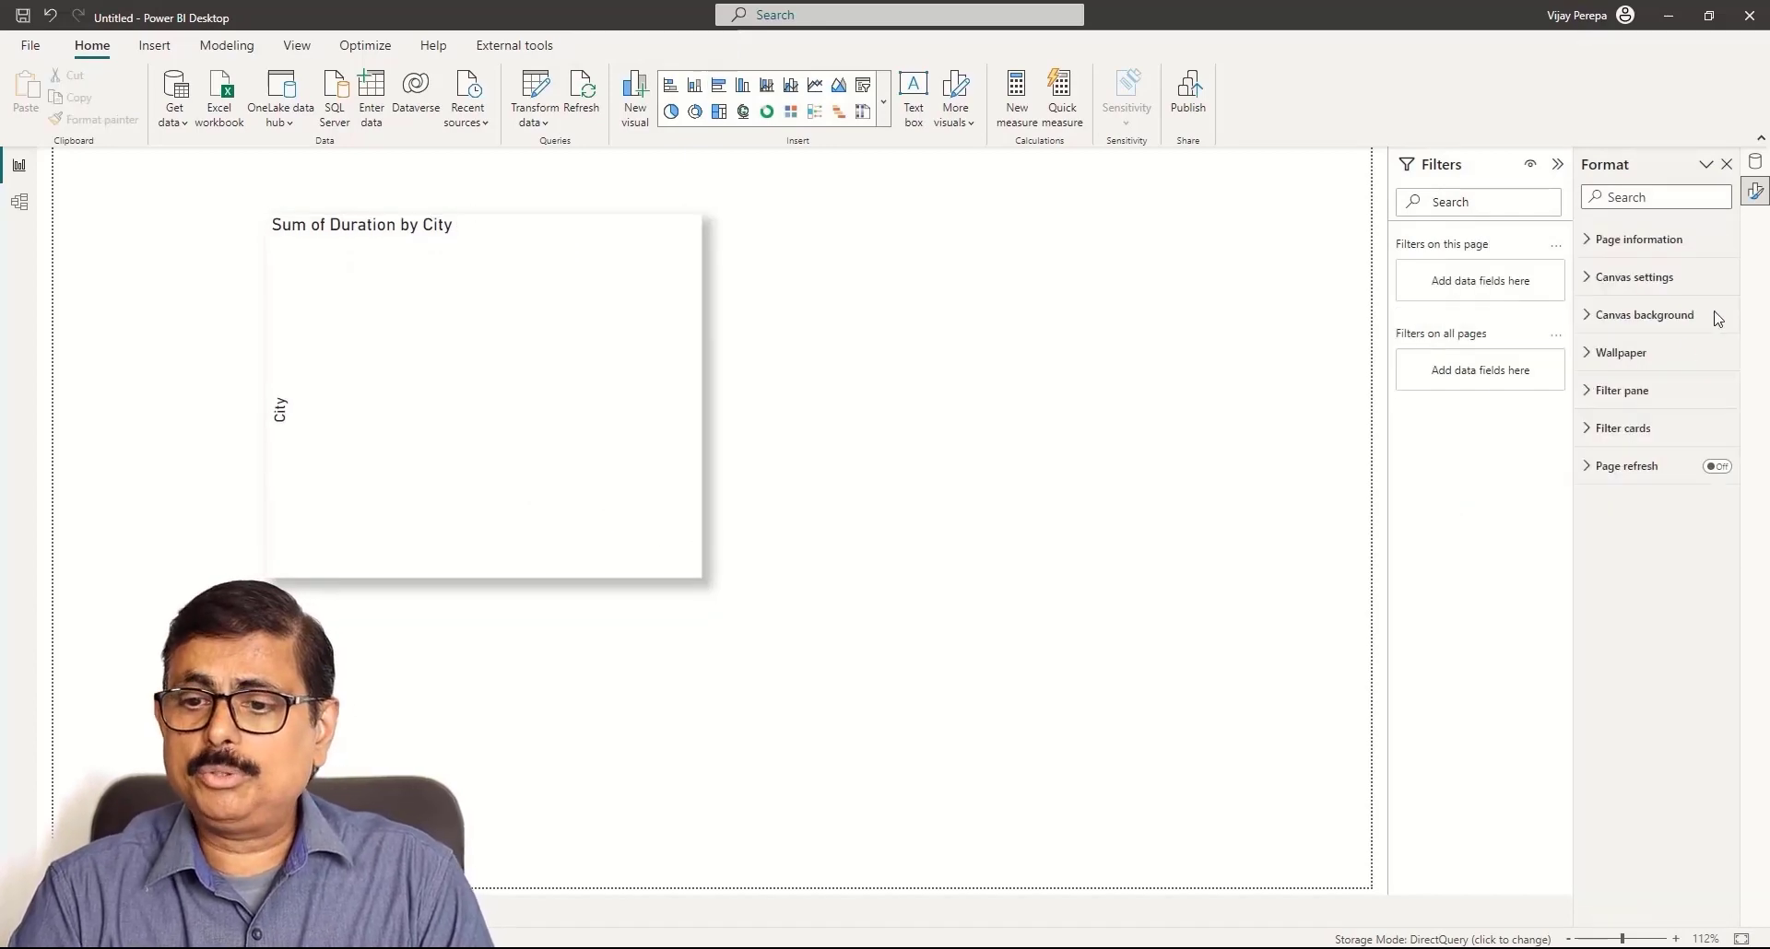
- Start a new measure in the revenue table from the field list
click(1755, 164)
click(1755, 164)
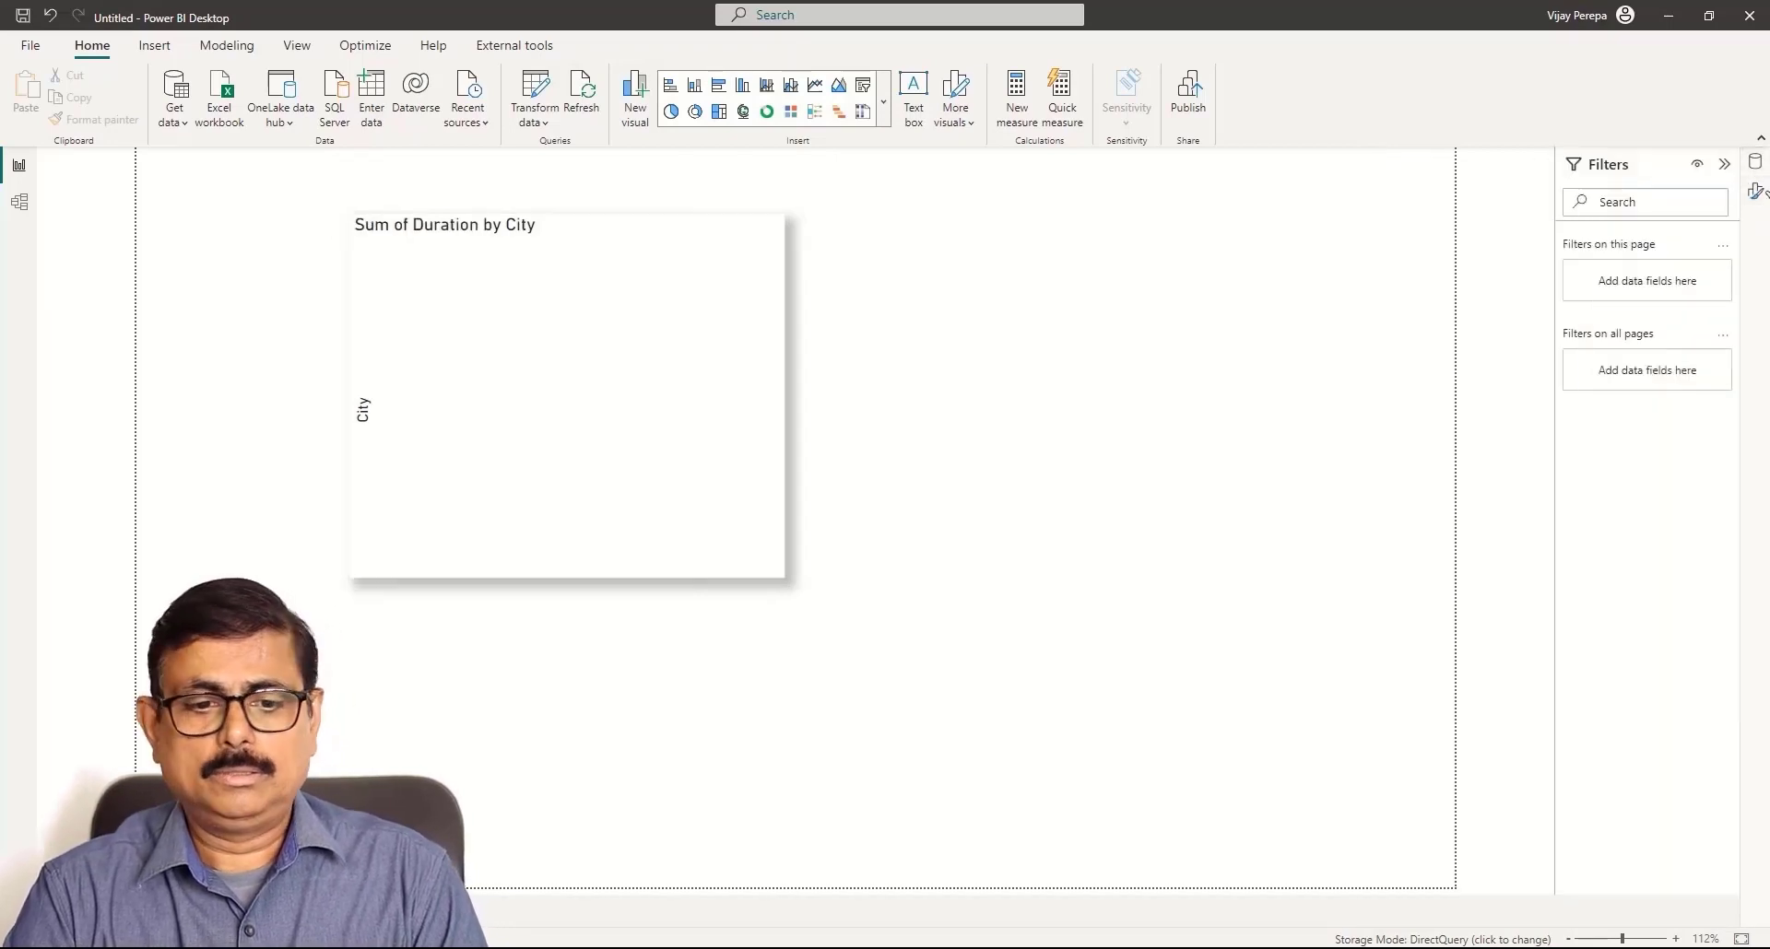
click(1755, 162)
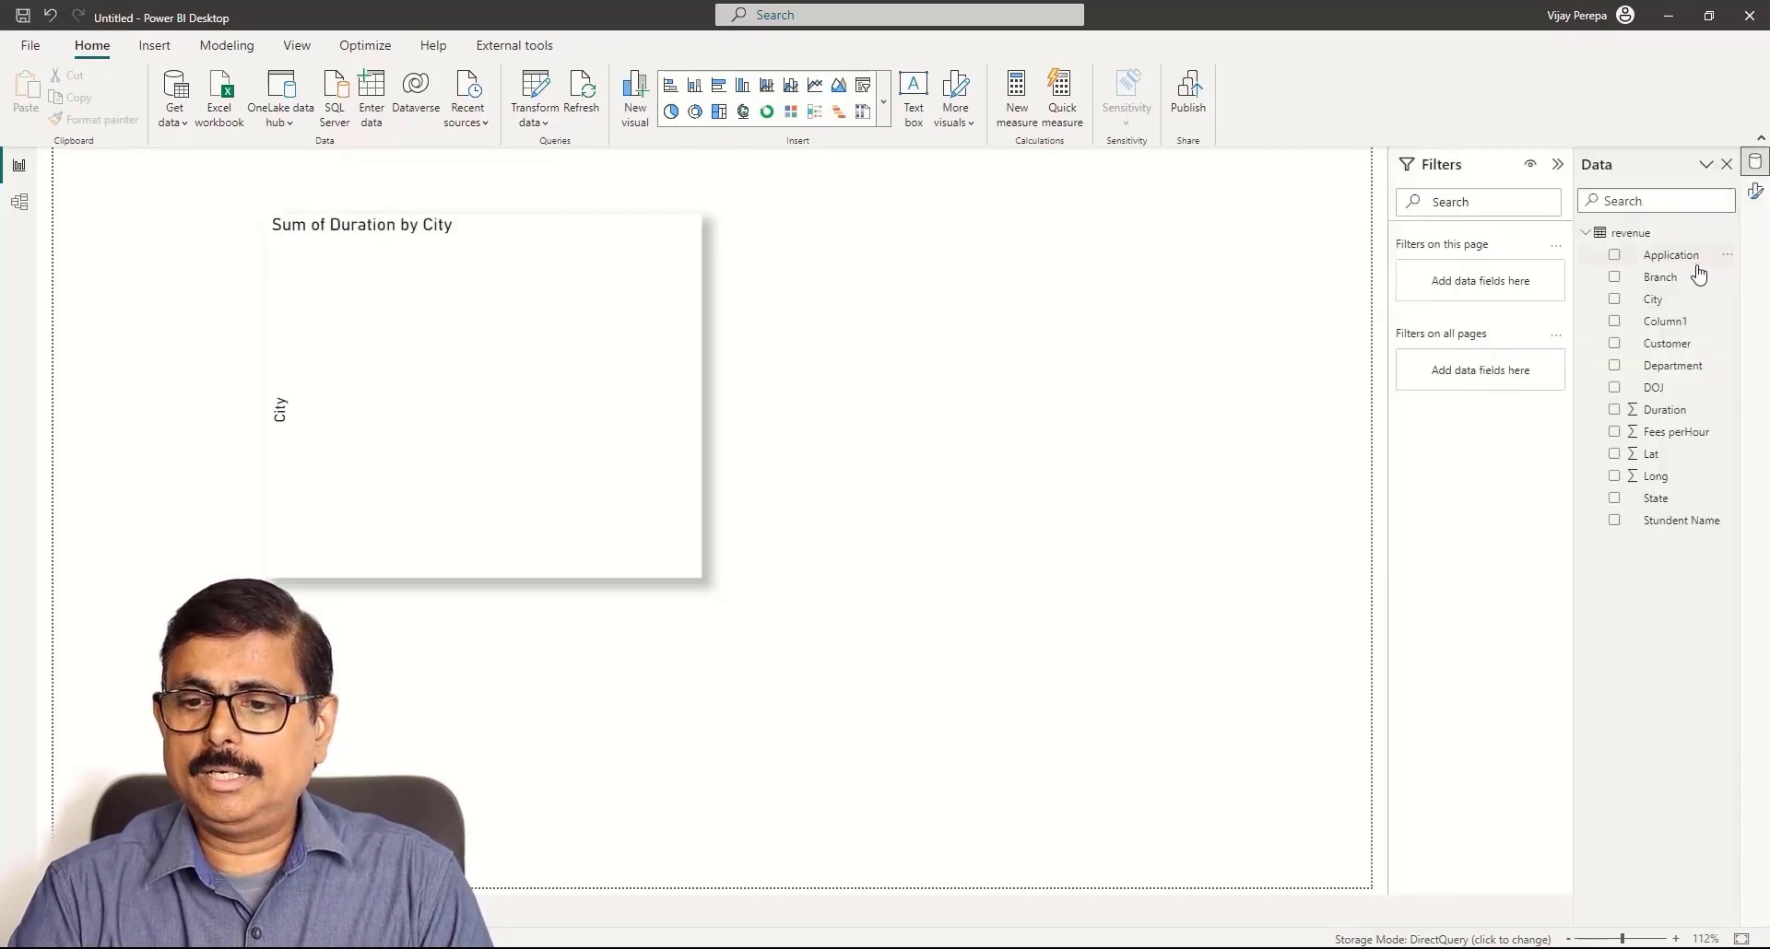
click(1726, 236)
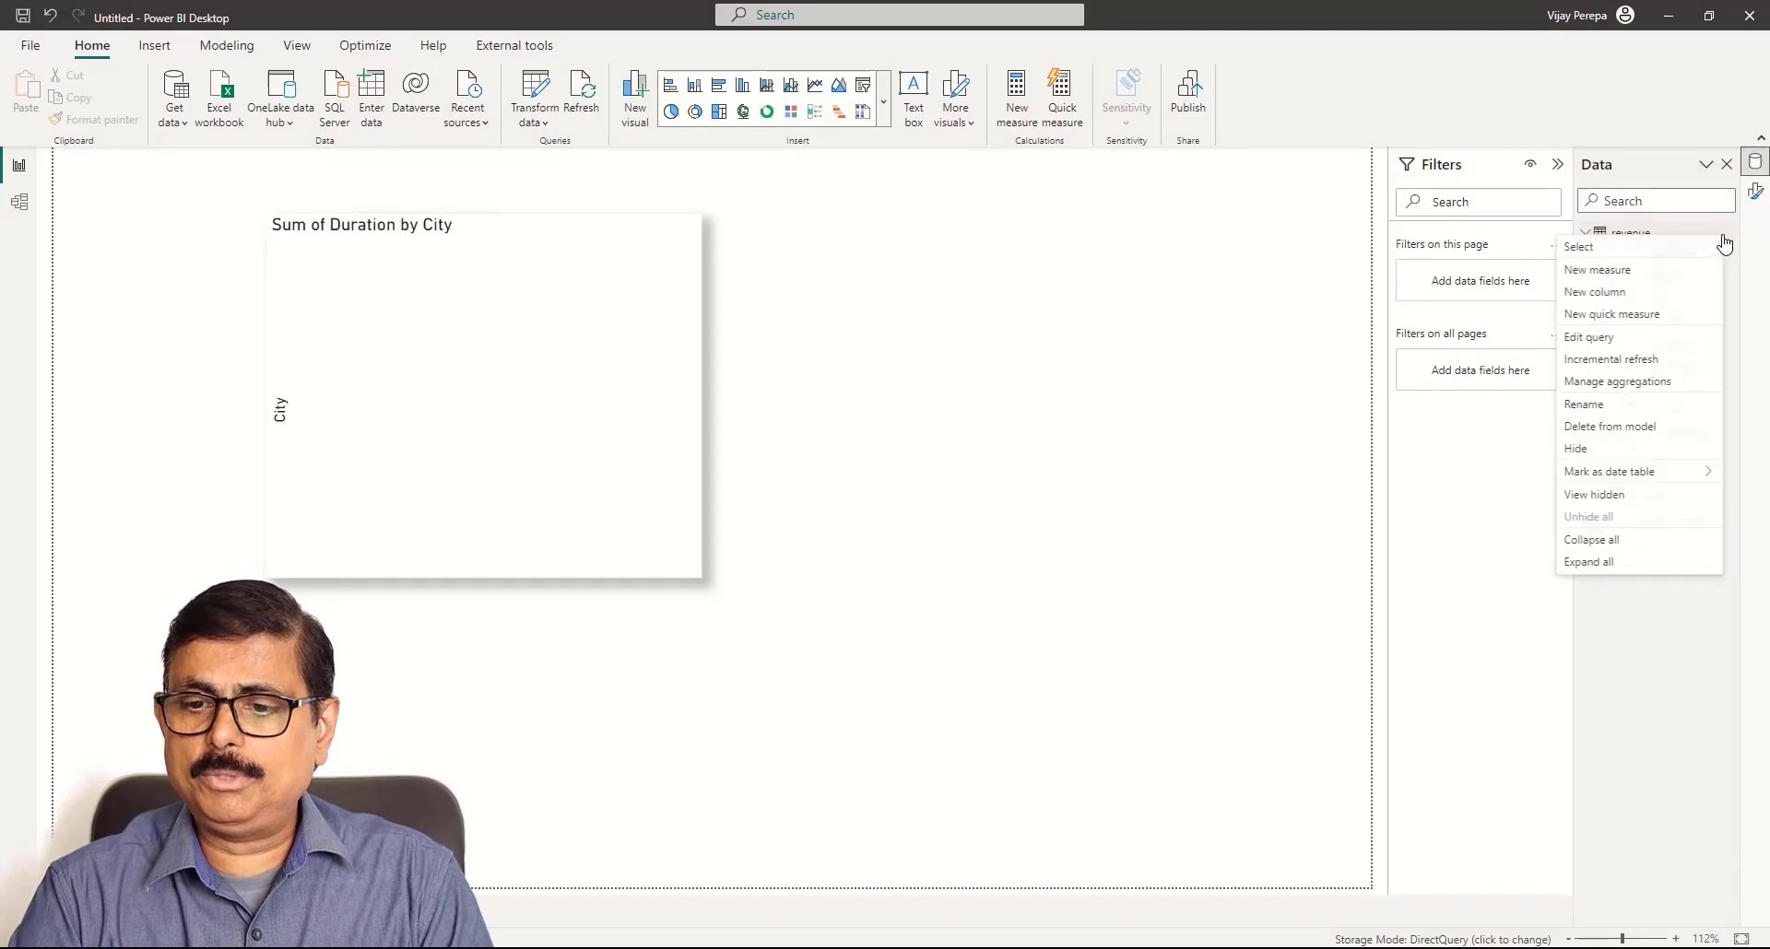
click(1643, 270)
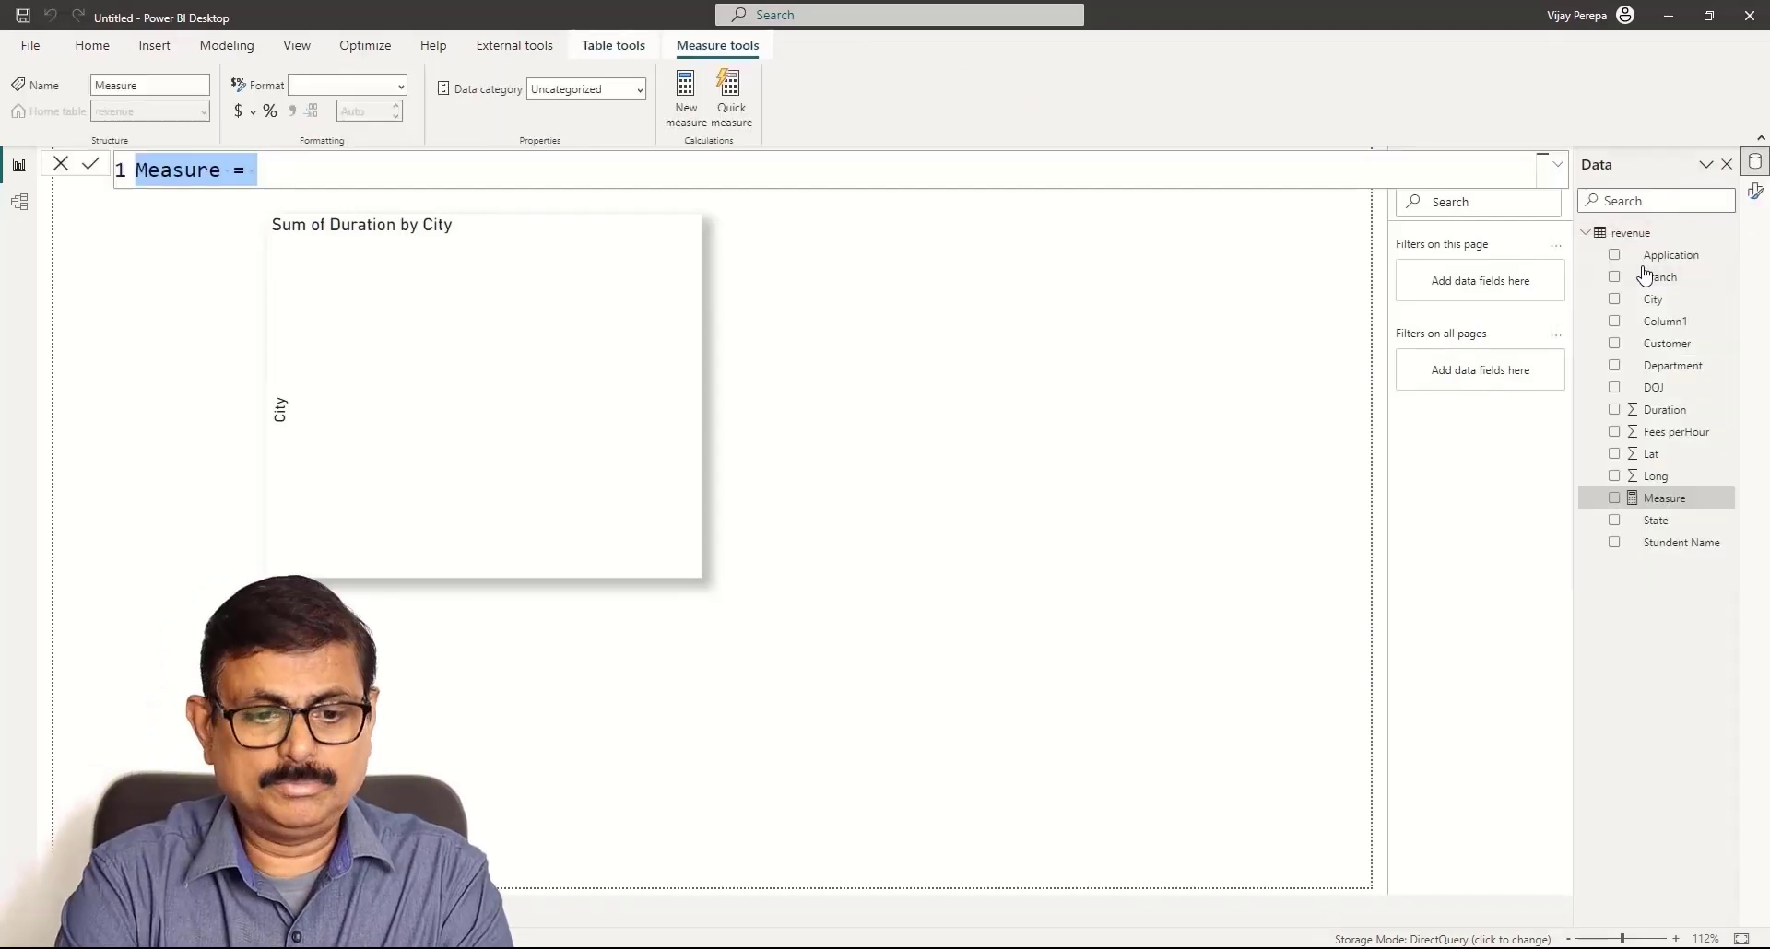
- Define Total Revenue = SUMX(revenue, revenue[Duration]*revenue[Fees perHour]), fixing the extra parenthesis
text(Tto)
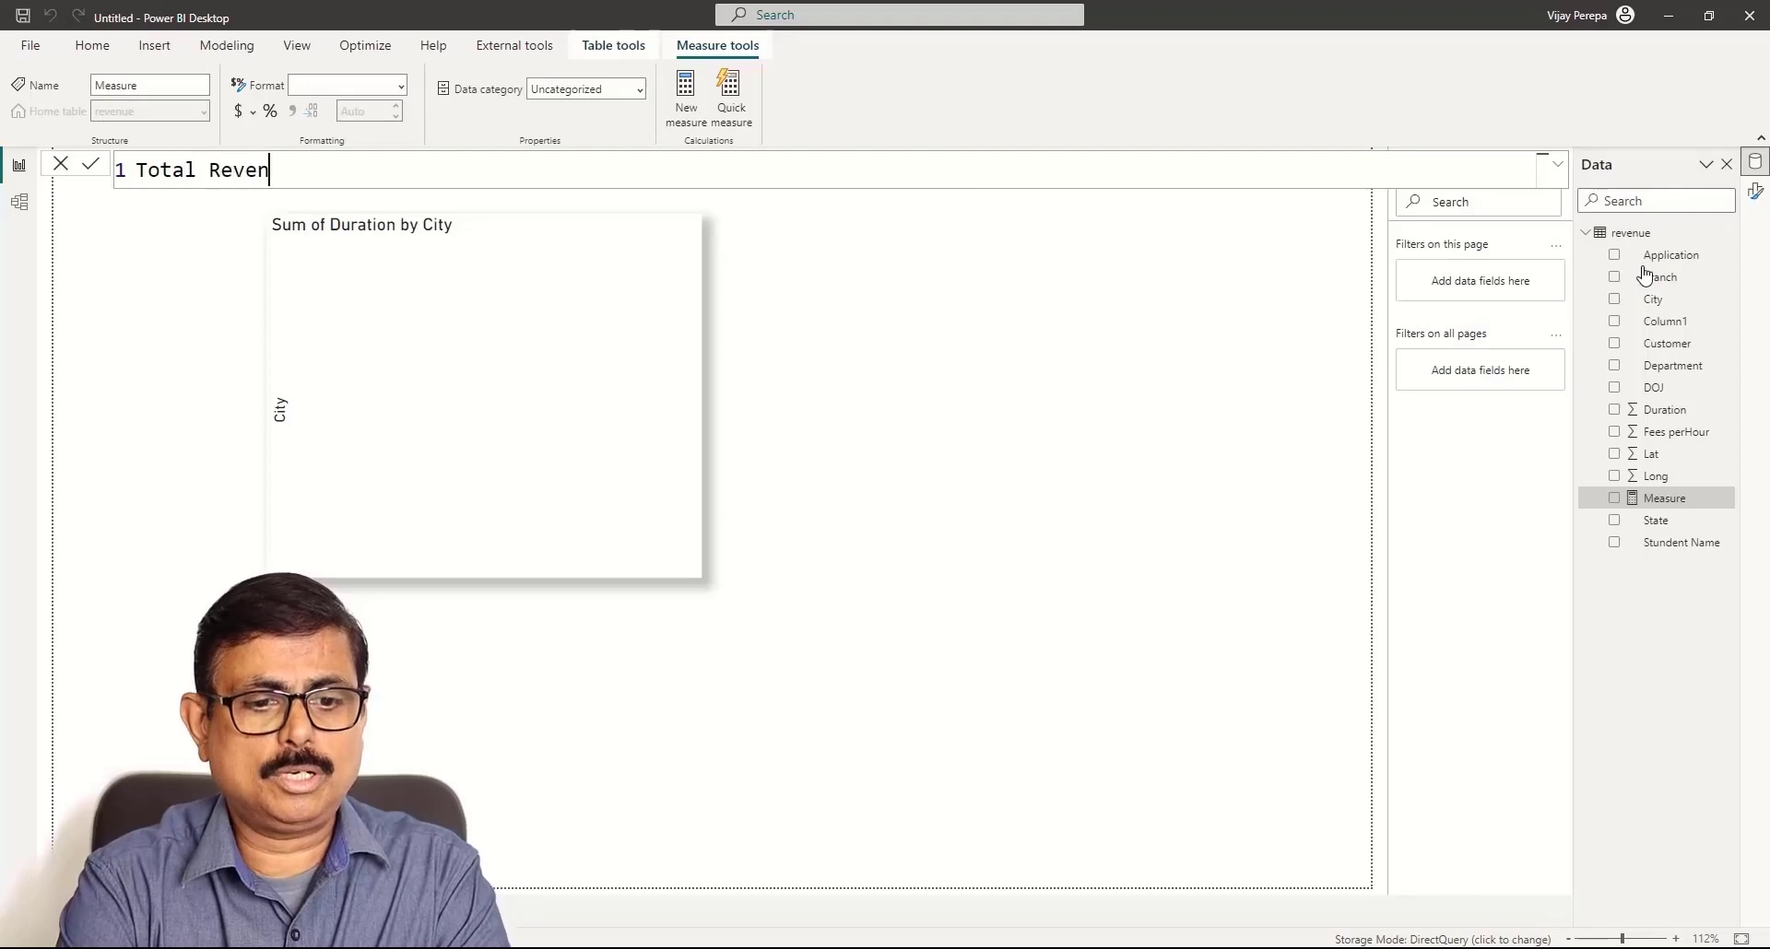
text(SUMX()
key(Tab)
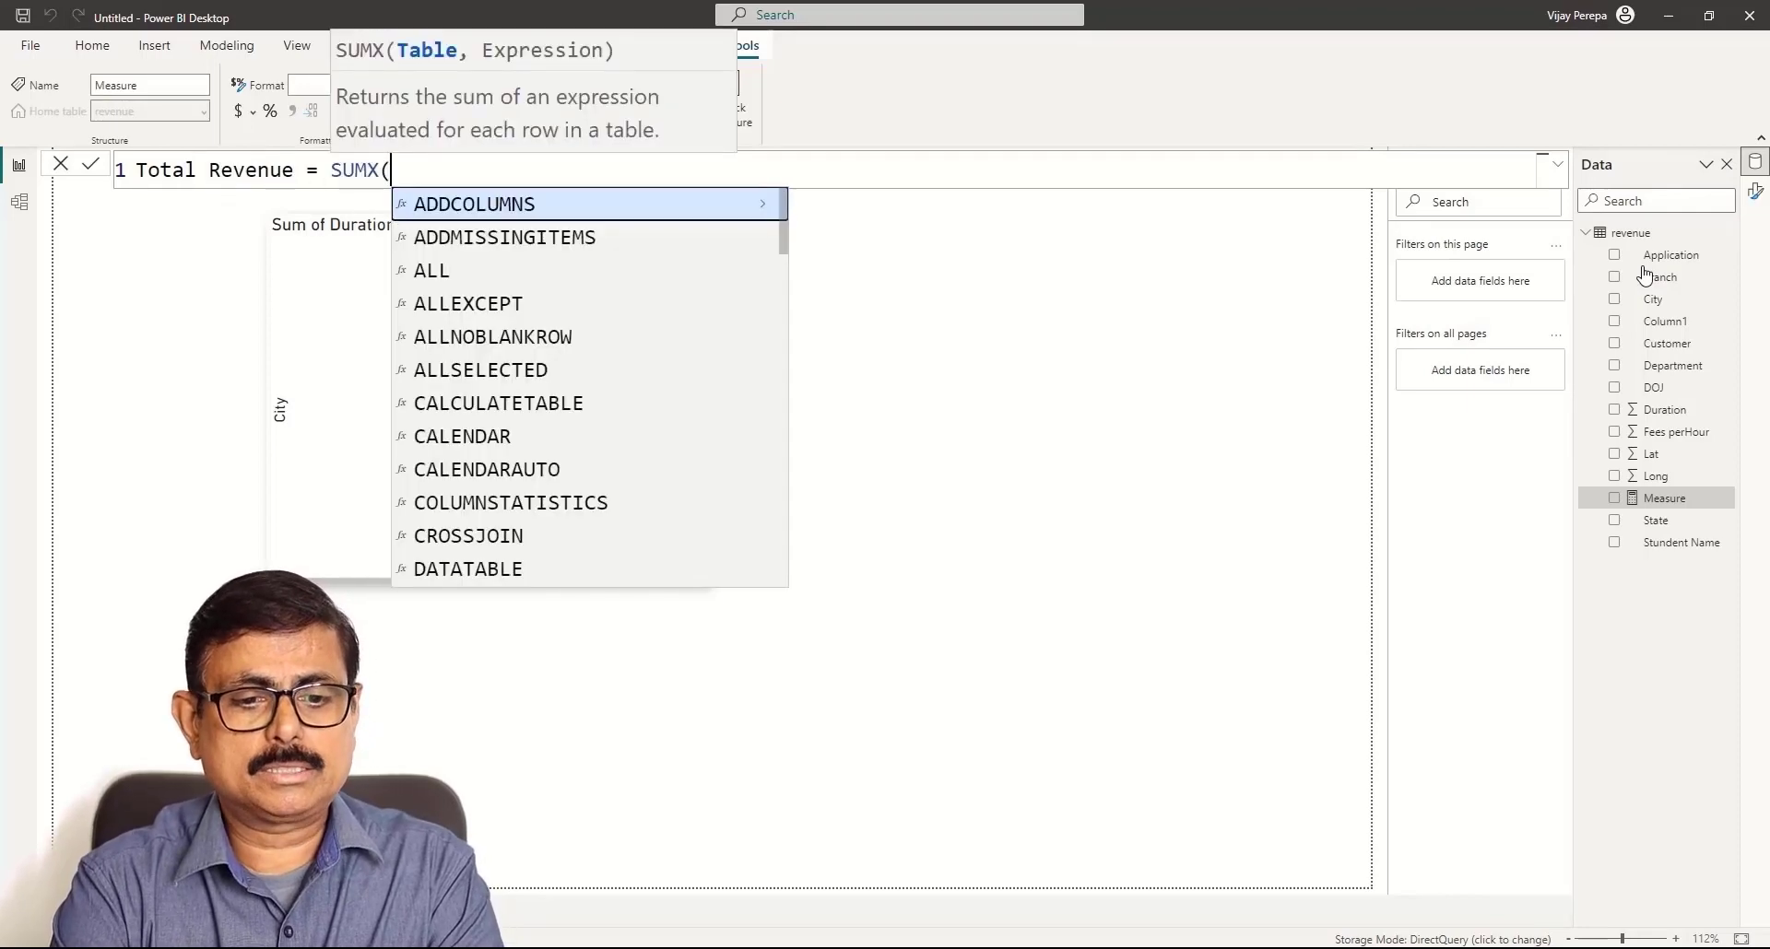
text(revenue)
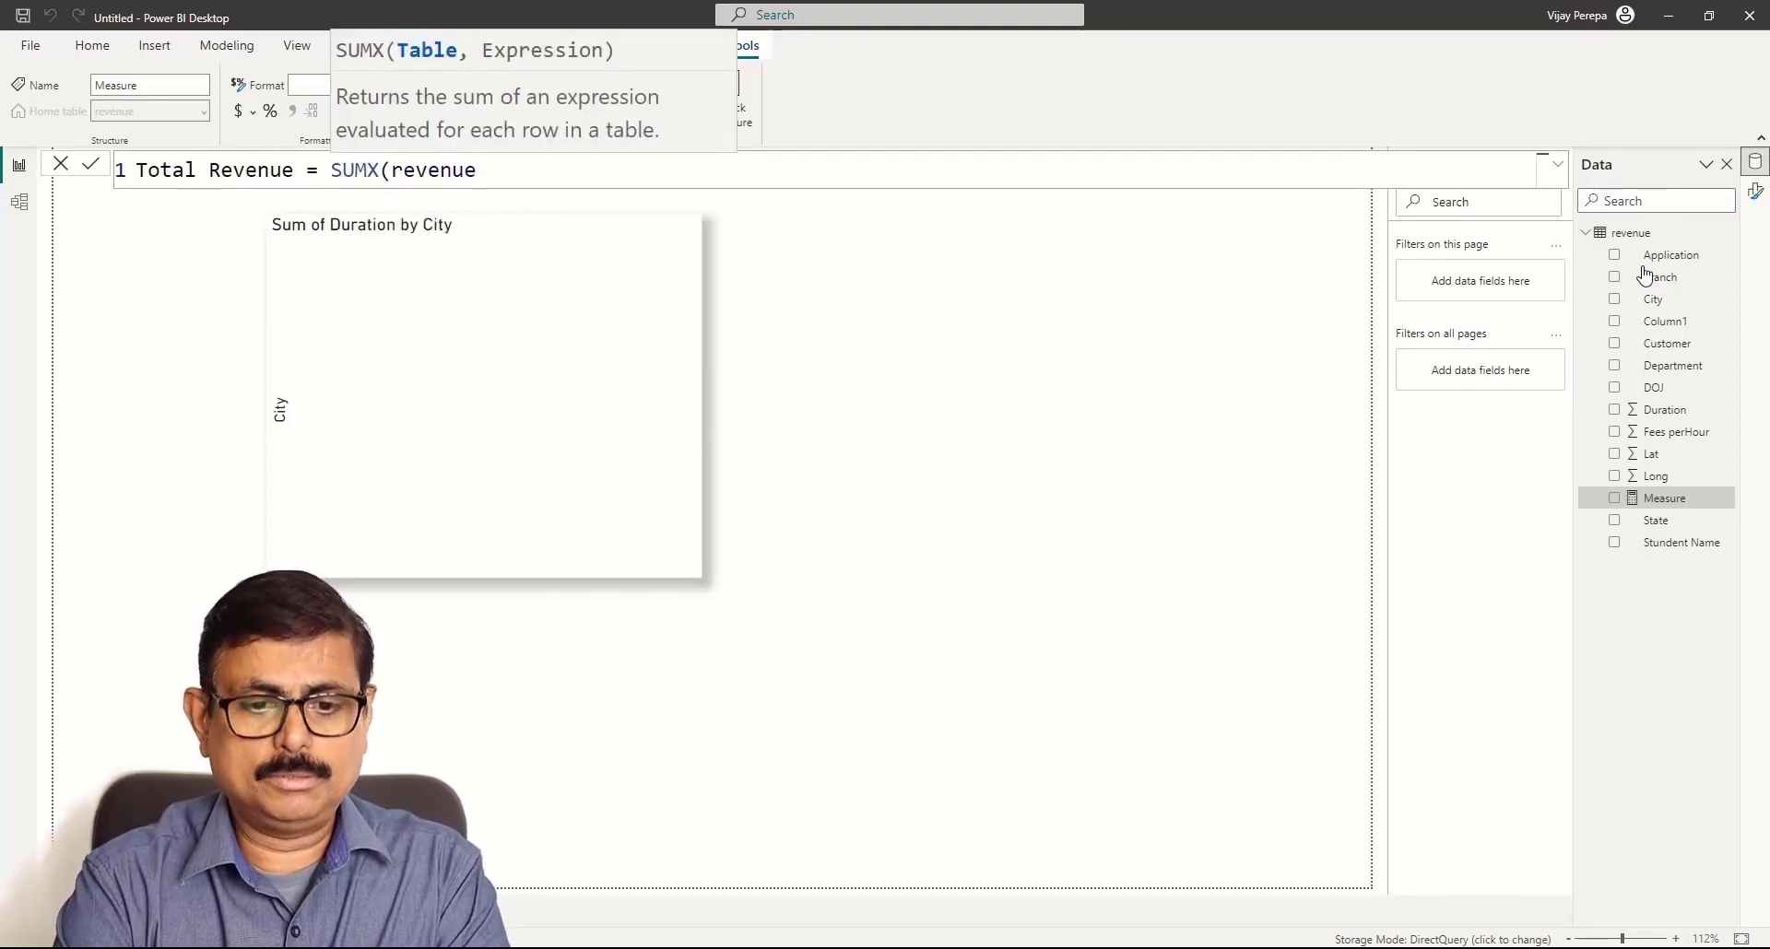
text(,dur)
key(Down)
key(Down)
key(Down)
key(Tab)
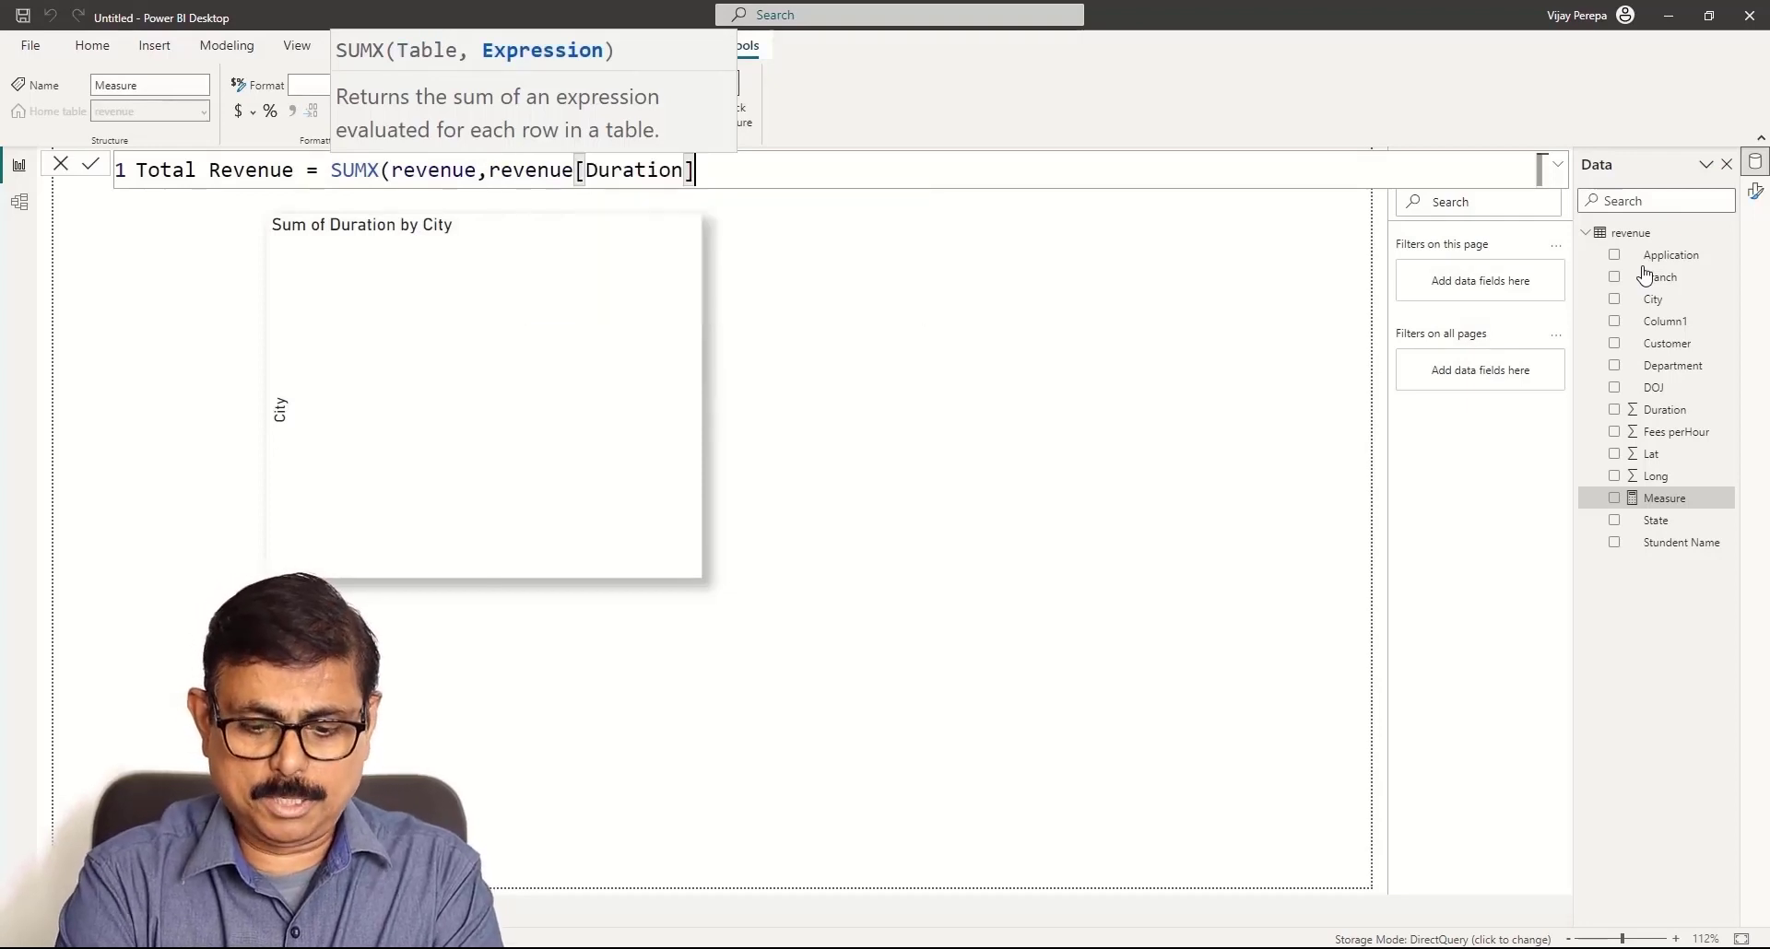
text(*revenue[Fees perHour])
key(Tab)
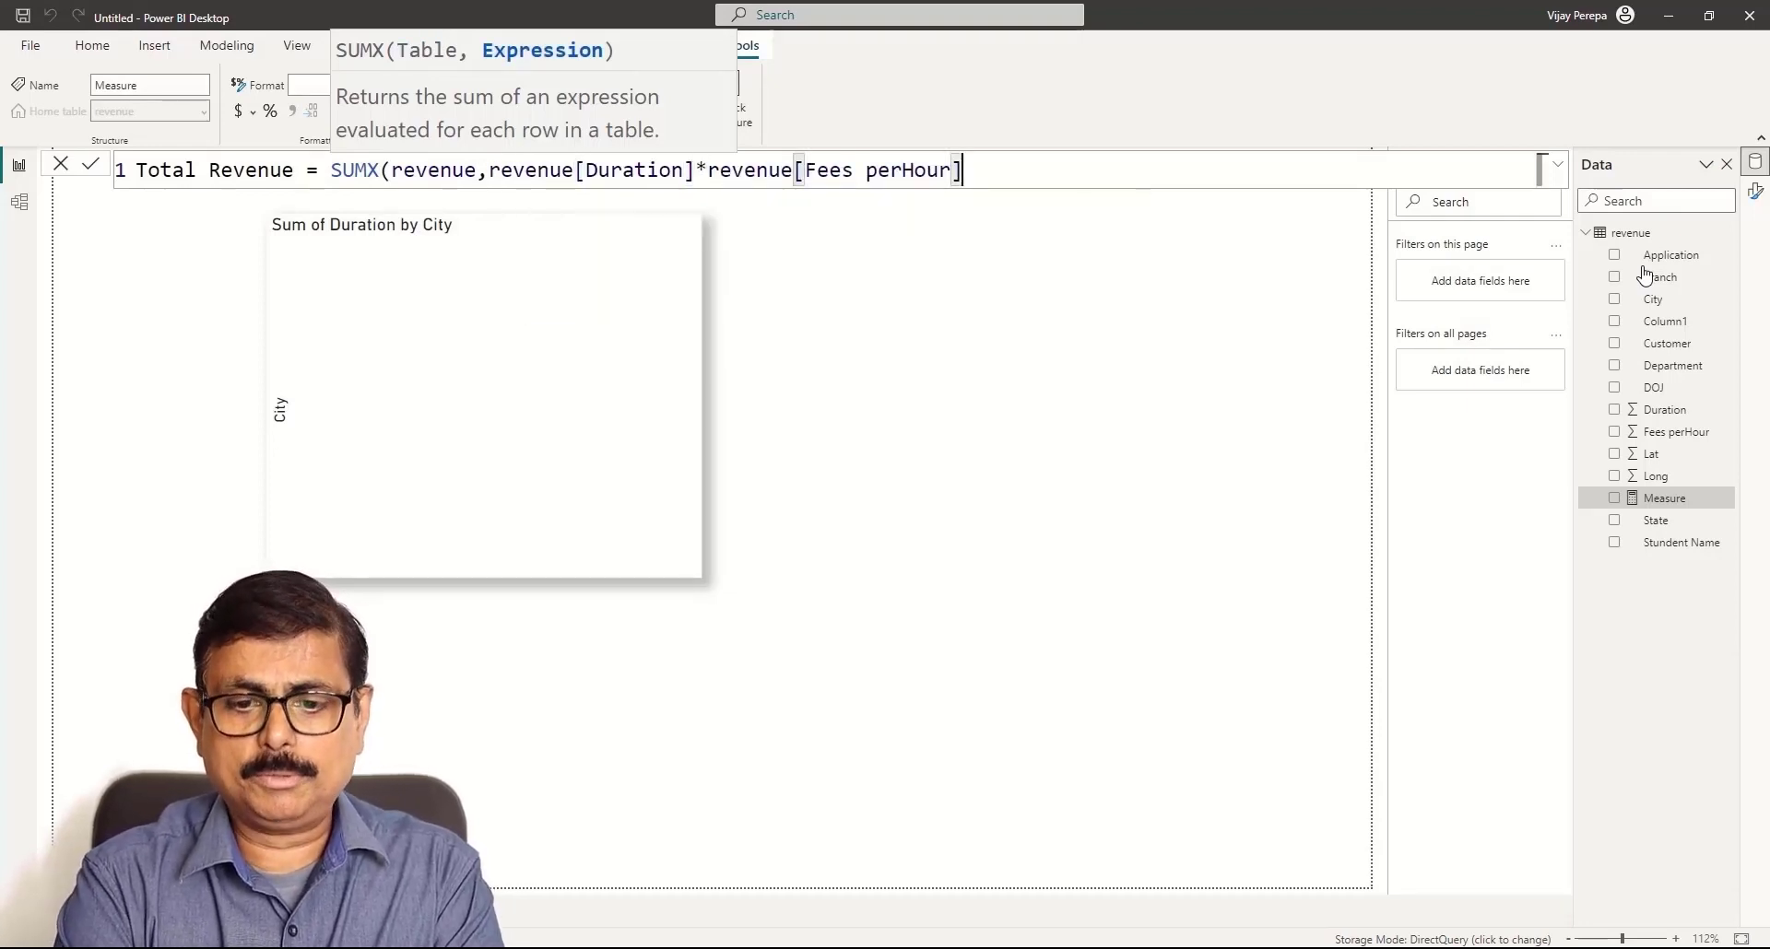
text()))
key(Return)
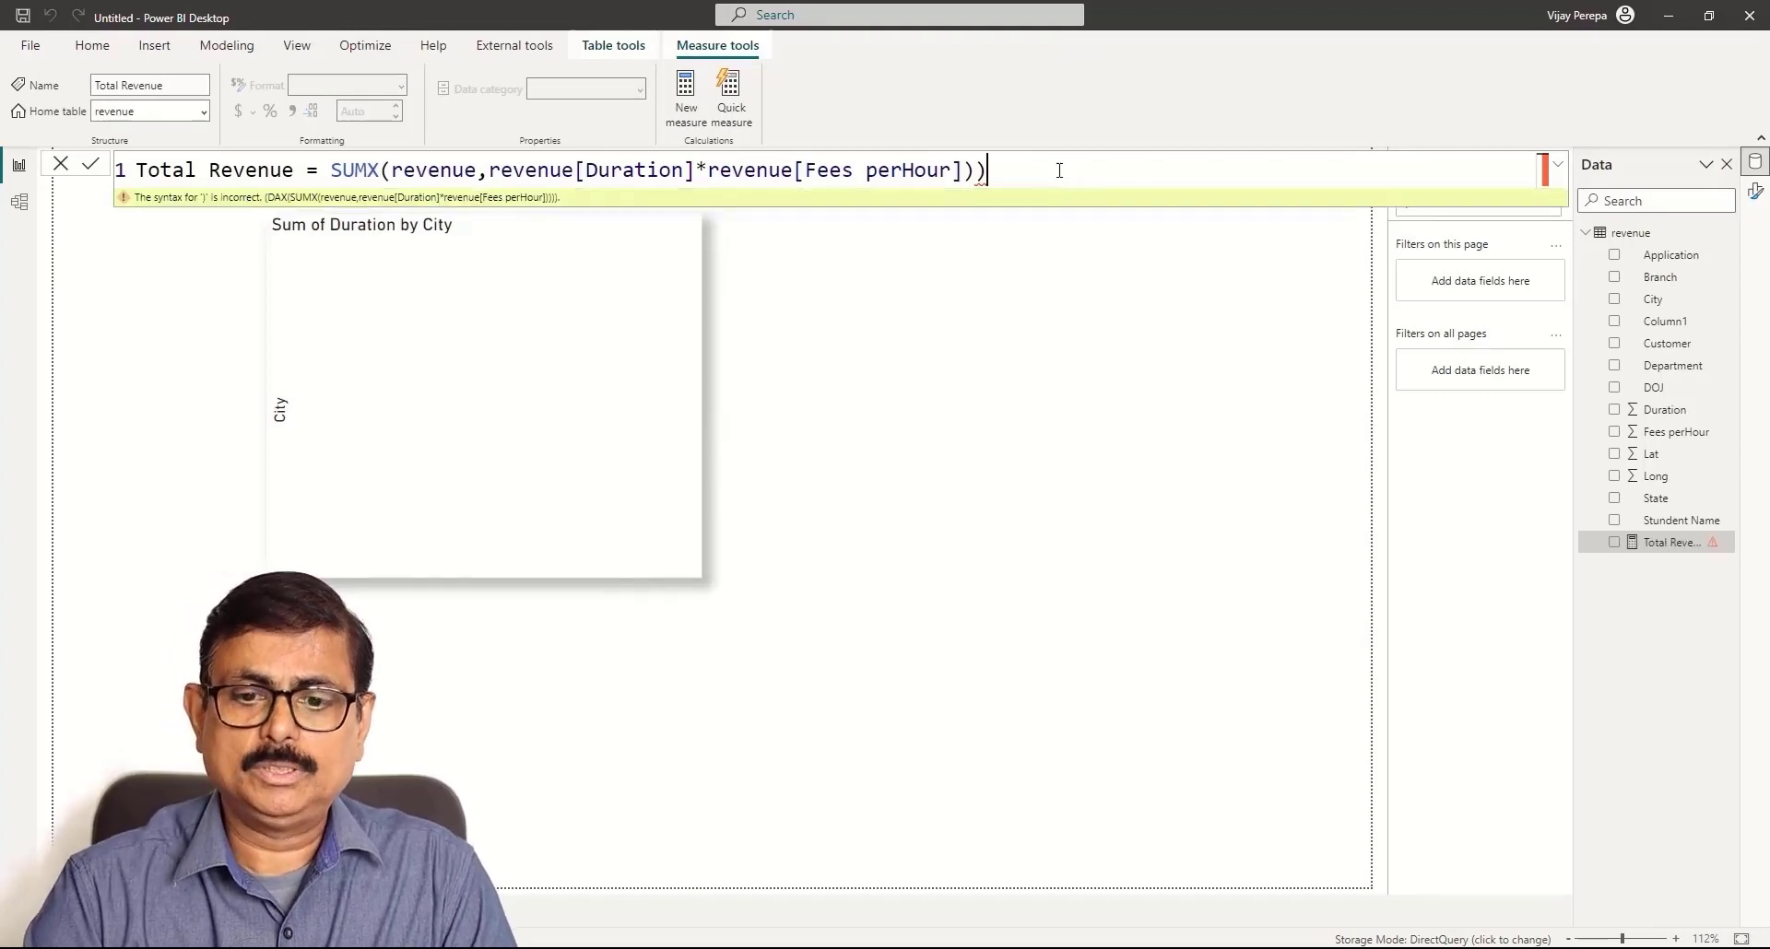
key(BackSpace)
key(BackSpace)
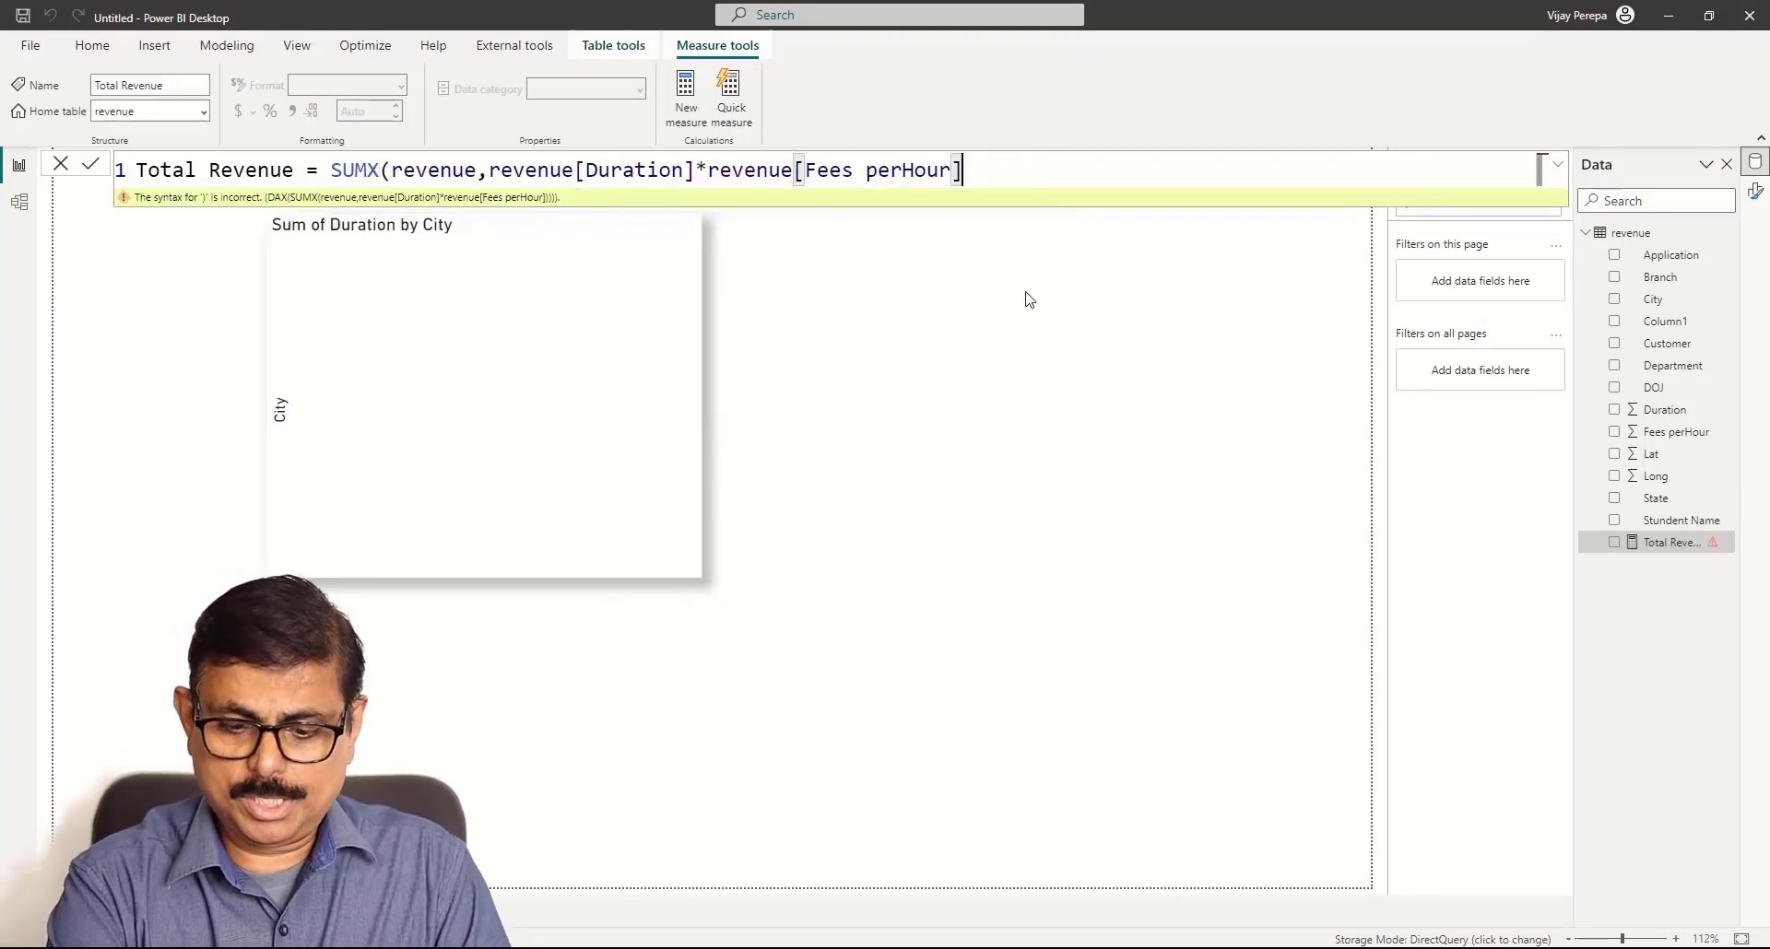
text())
key(Return)
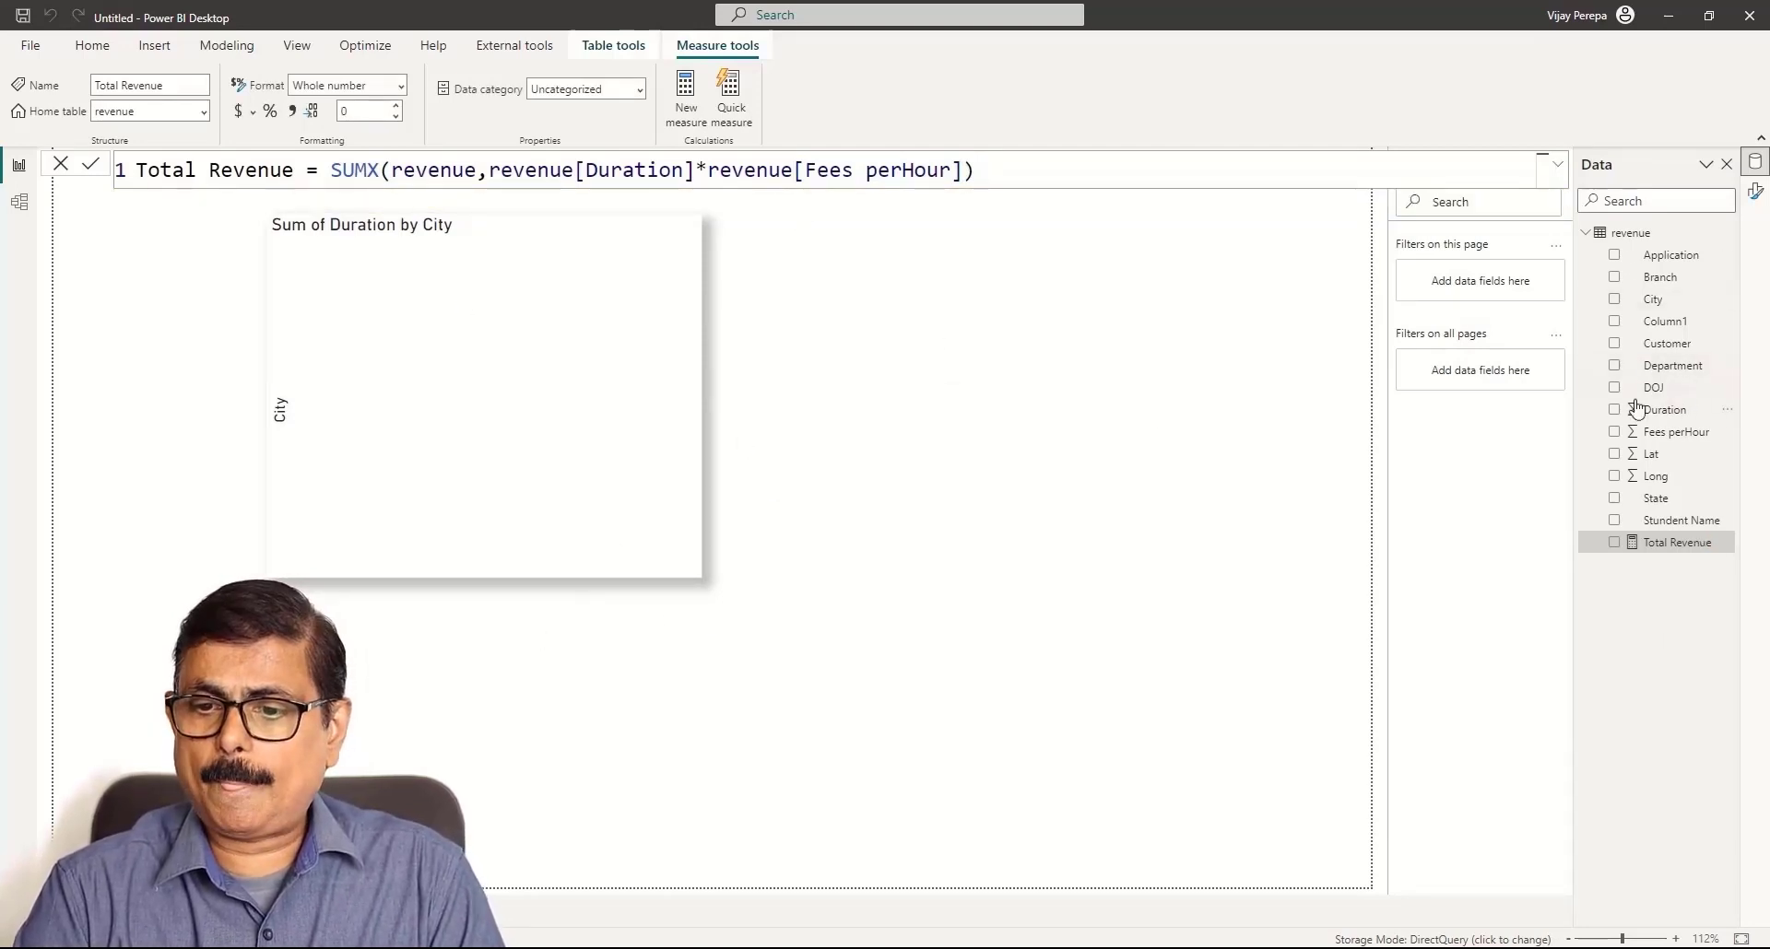
- Add a Total Revenue by Department column chart formatted like the city chart, slightly widened
click(93, 45)
click(742, 87)
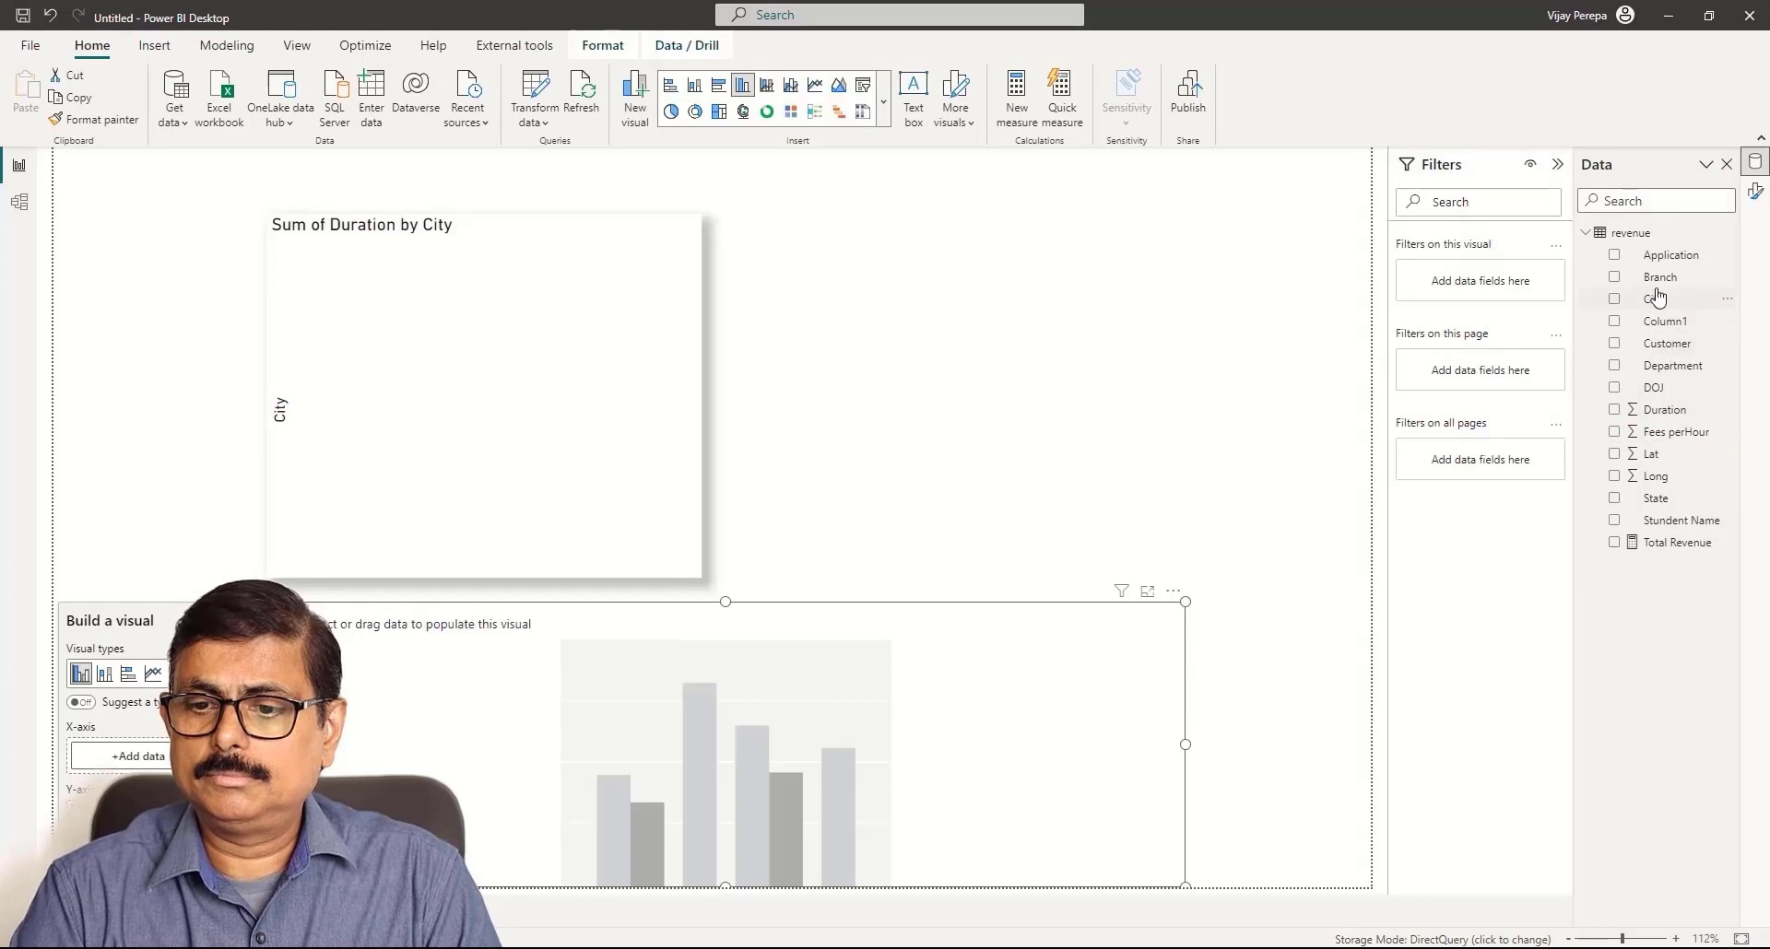
drag(1662, 279, 821, 743)
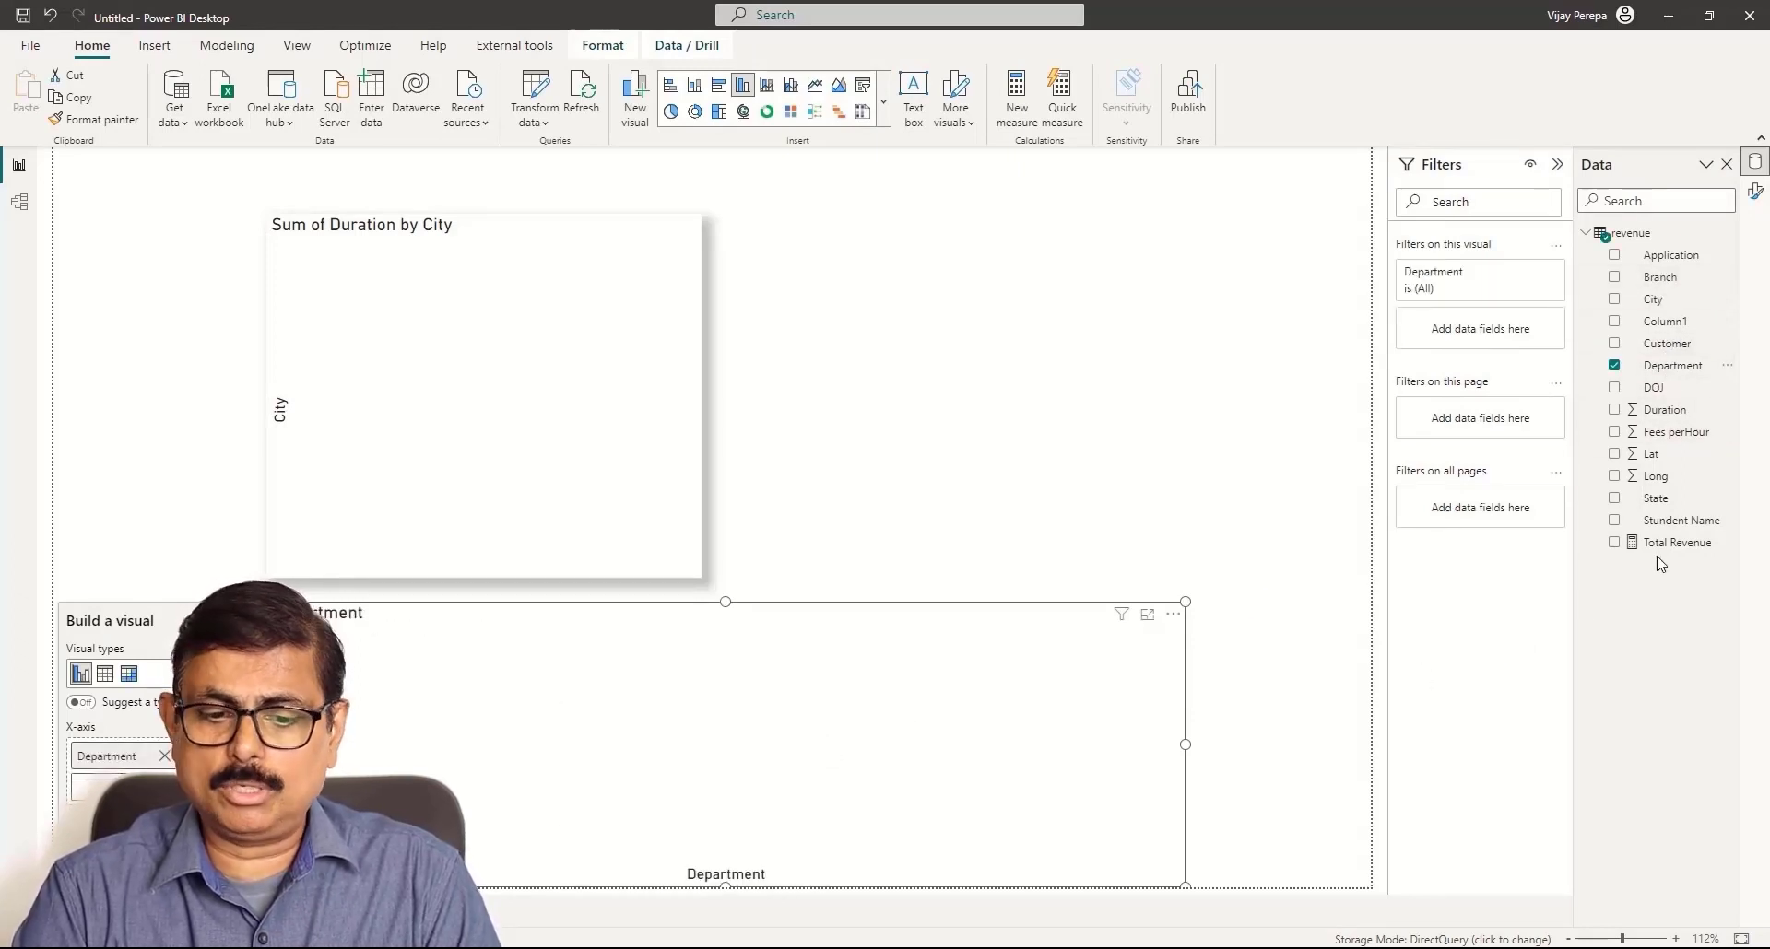
drag(1673, 543, 1039, 771)
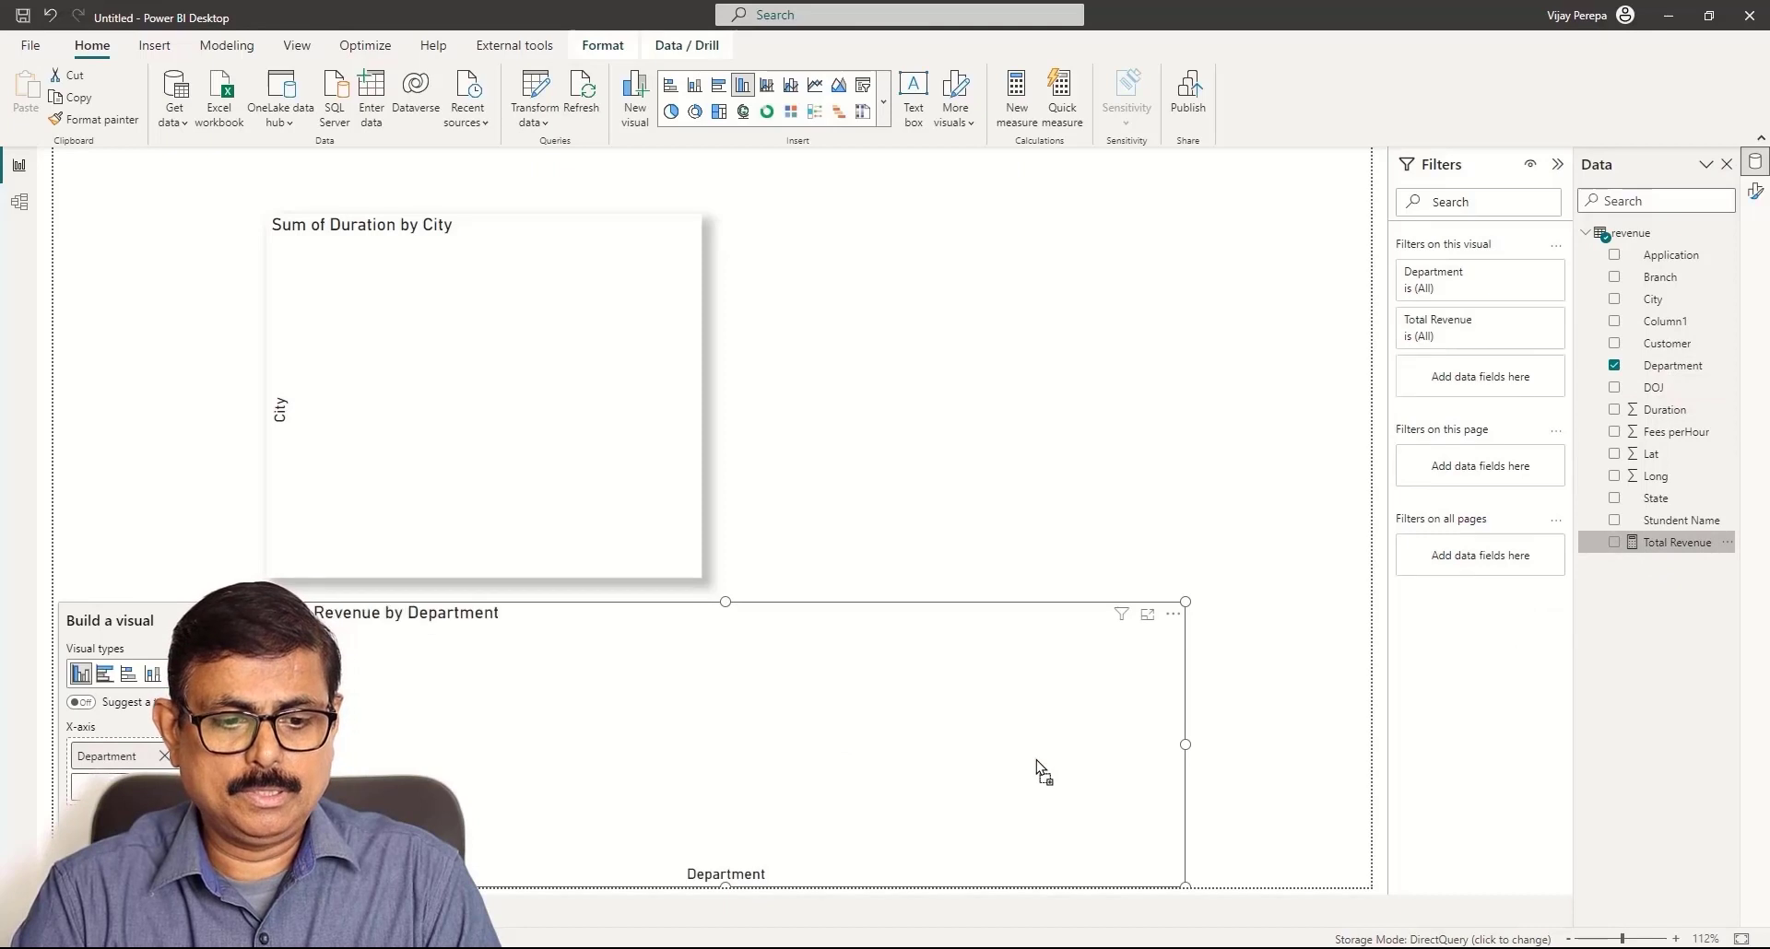
click(643, 406)
click(92, 119)
click(584, 660)
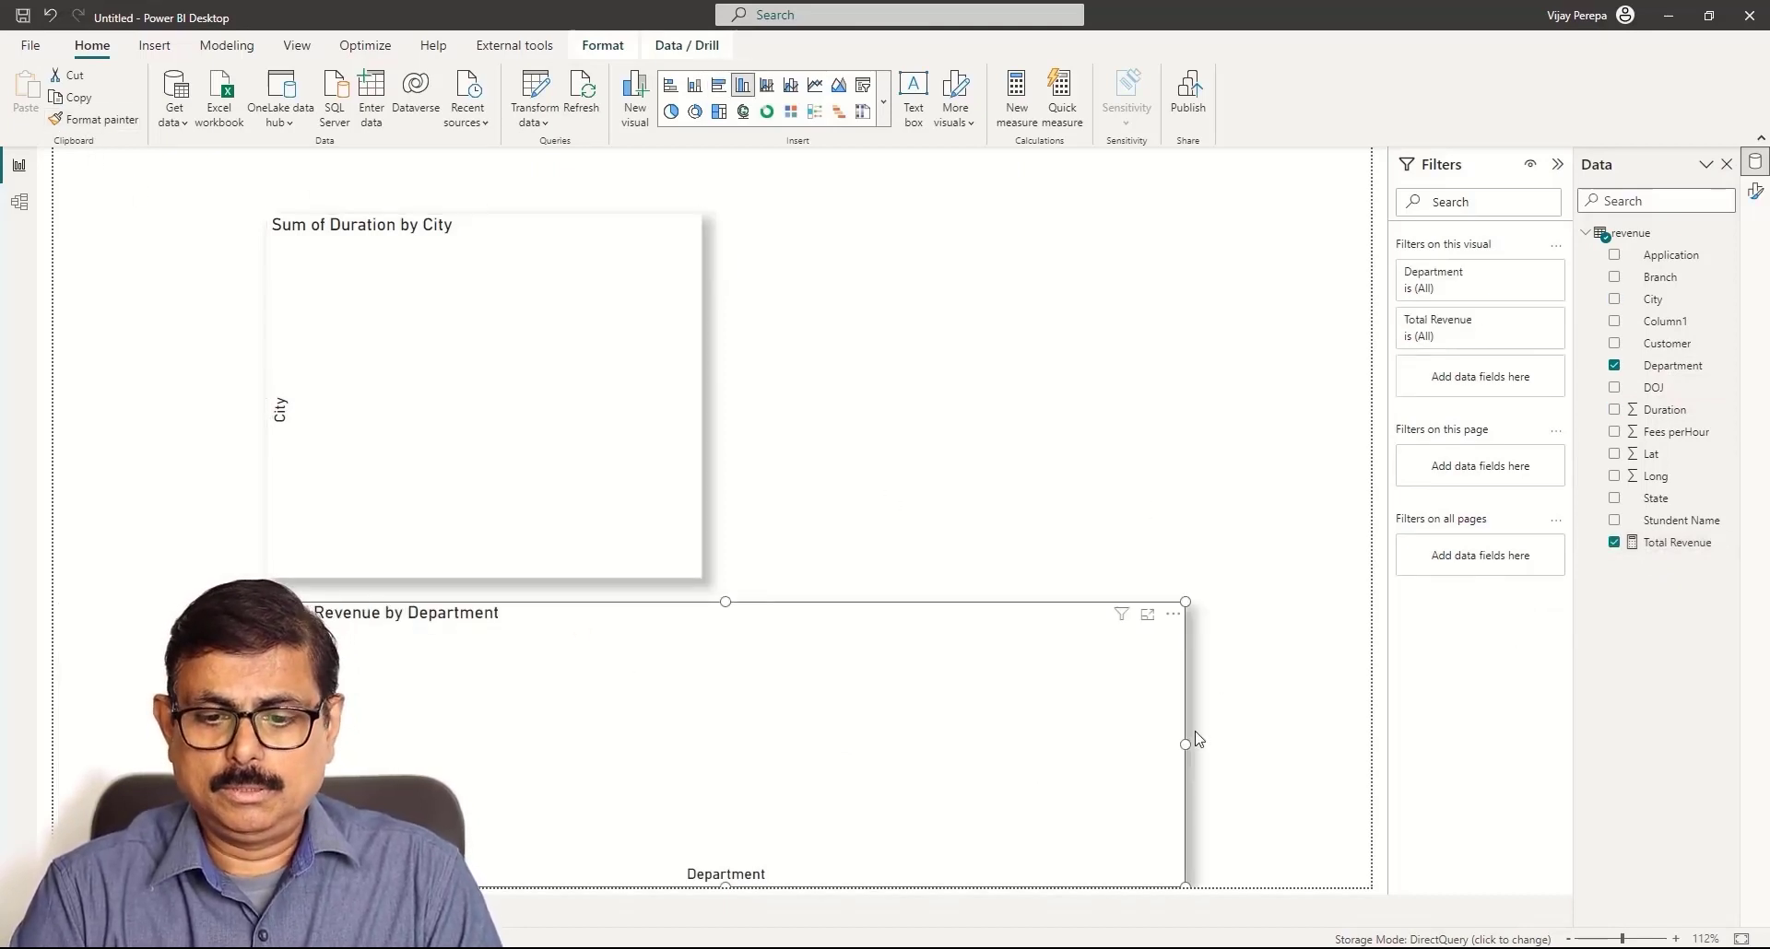
drag(1188, 747, 1224, 751)
click(885, 390)
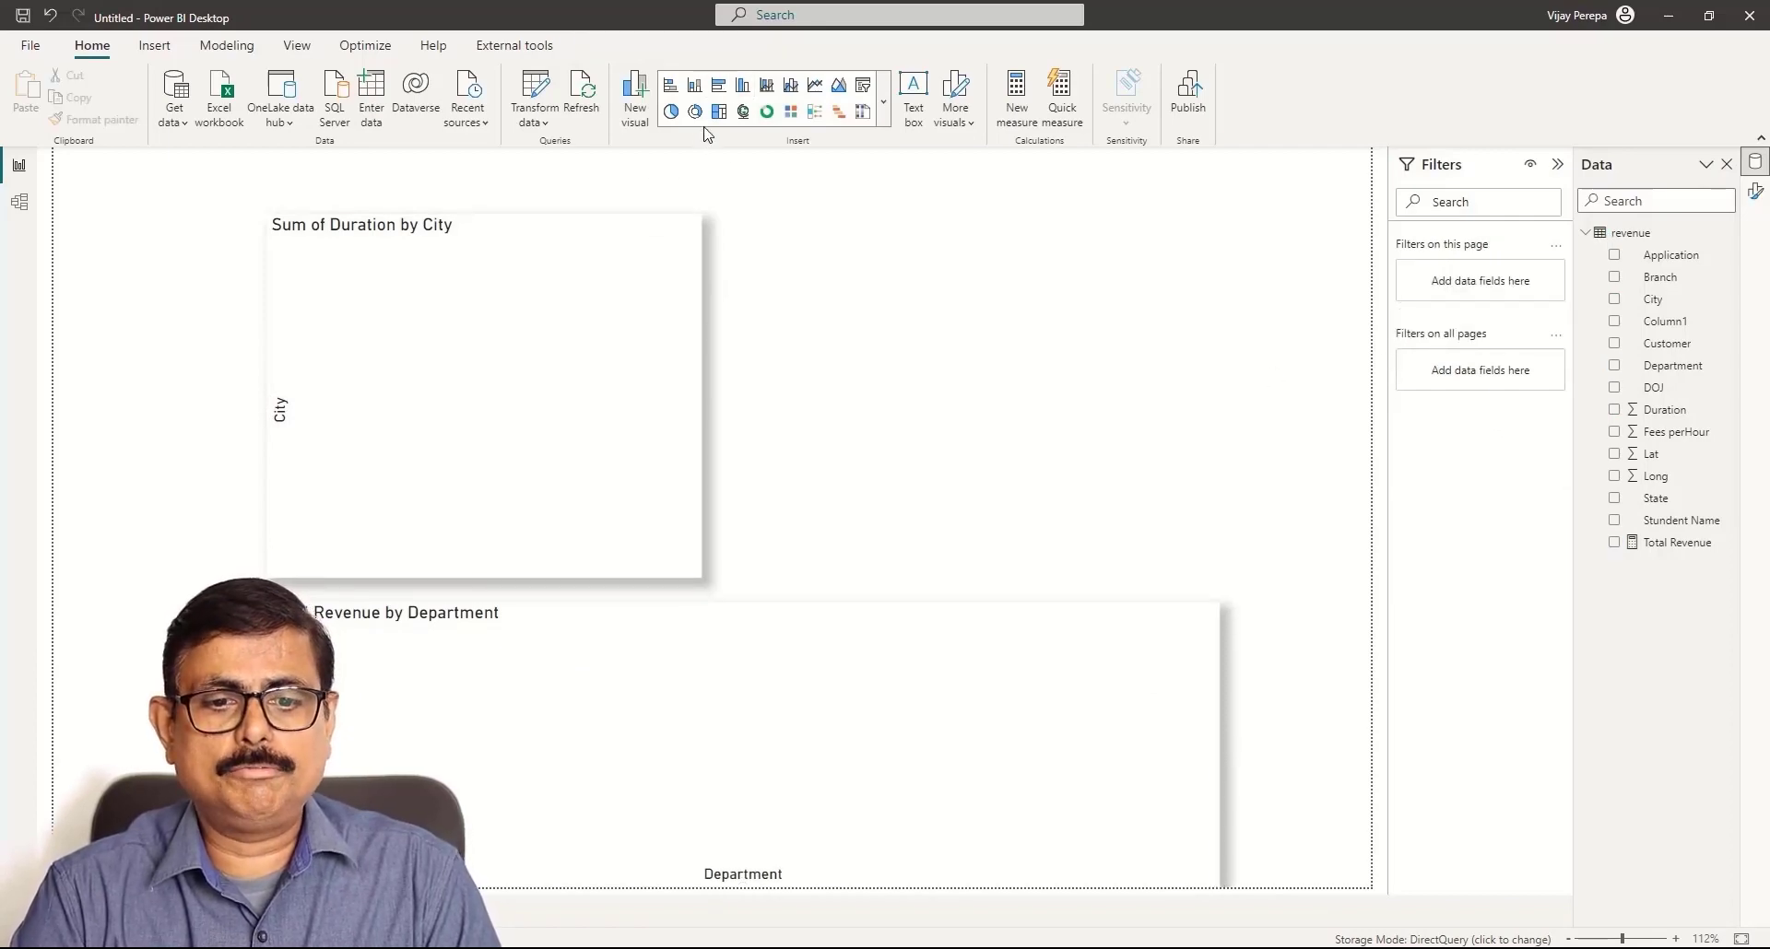
- Add a Total Revenue by State pie beside the narrowed city chart, formatted like it
click(670, 111)
drag(341, 437, 1015, 440)
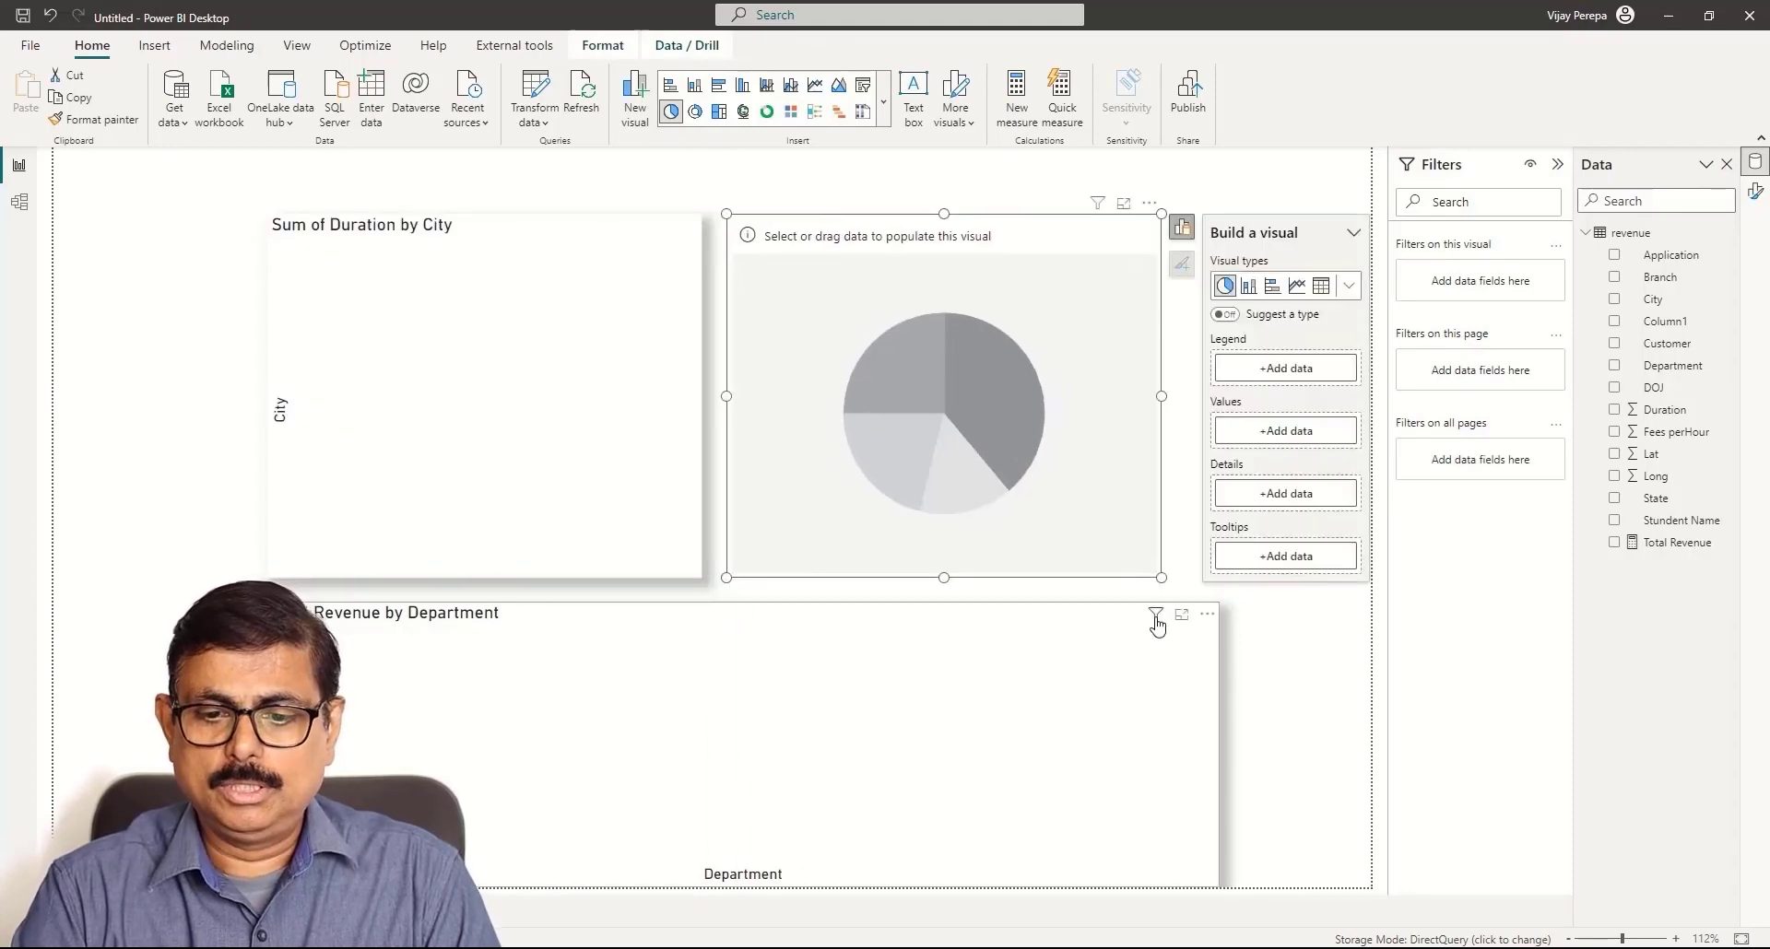
drag(1159, 581, 1069, 578)
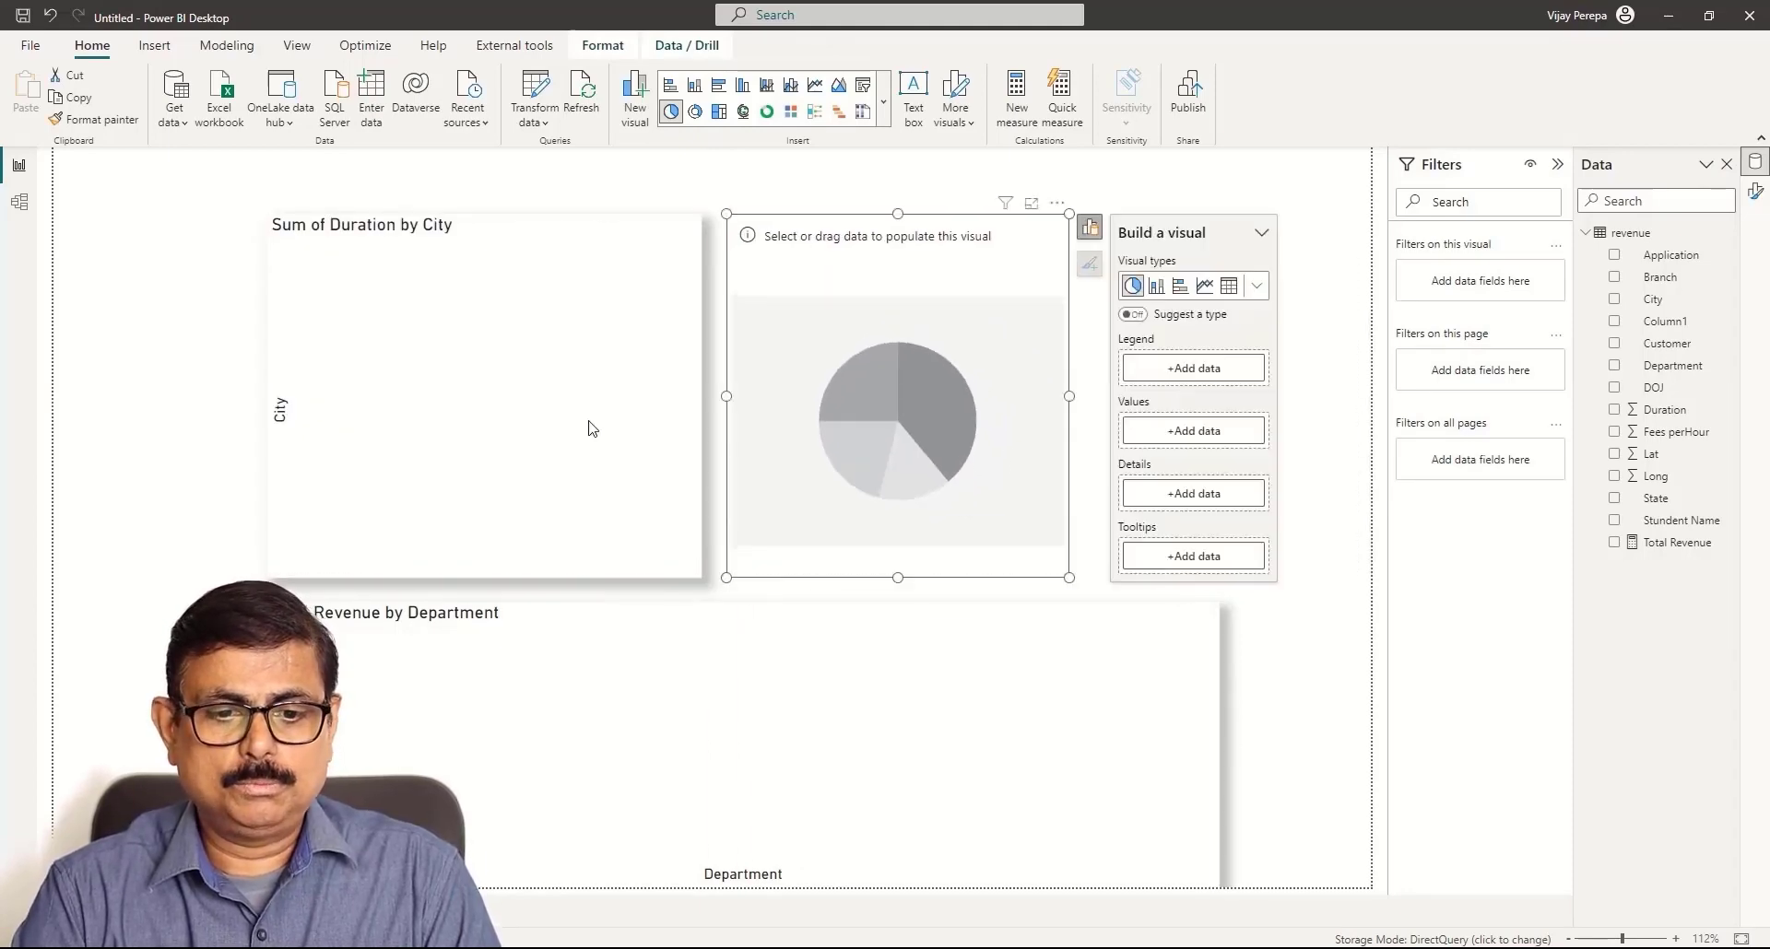
click(682, 402)
drag(700, 397, 618, 403)
drag(752, 368, 667, 366)
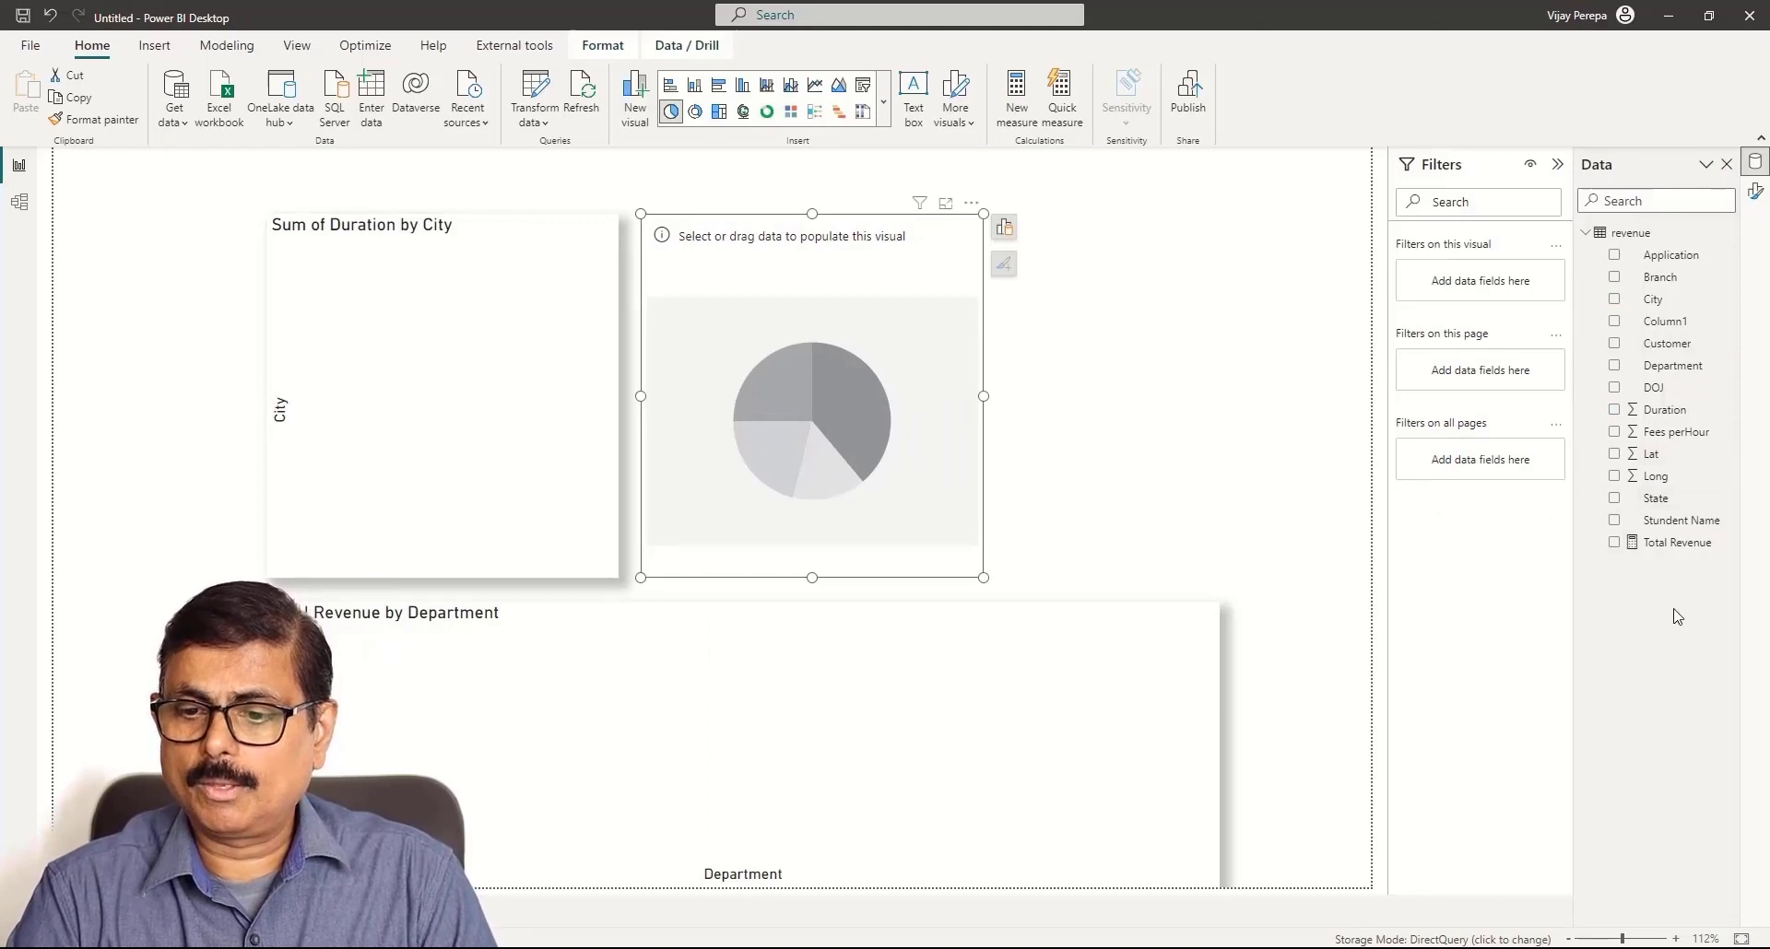
drag(1655, 500, 760, 417)
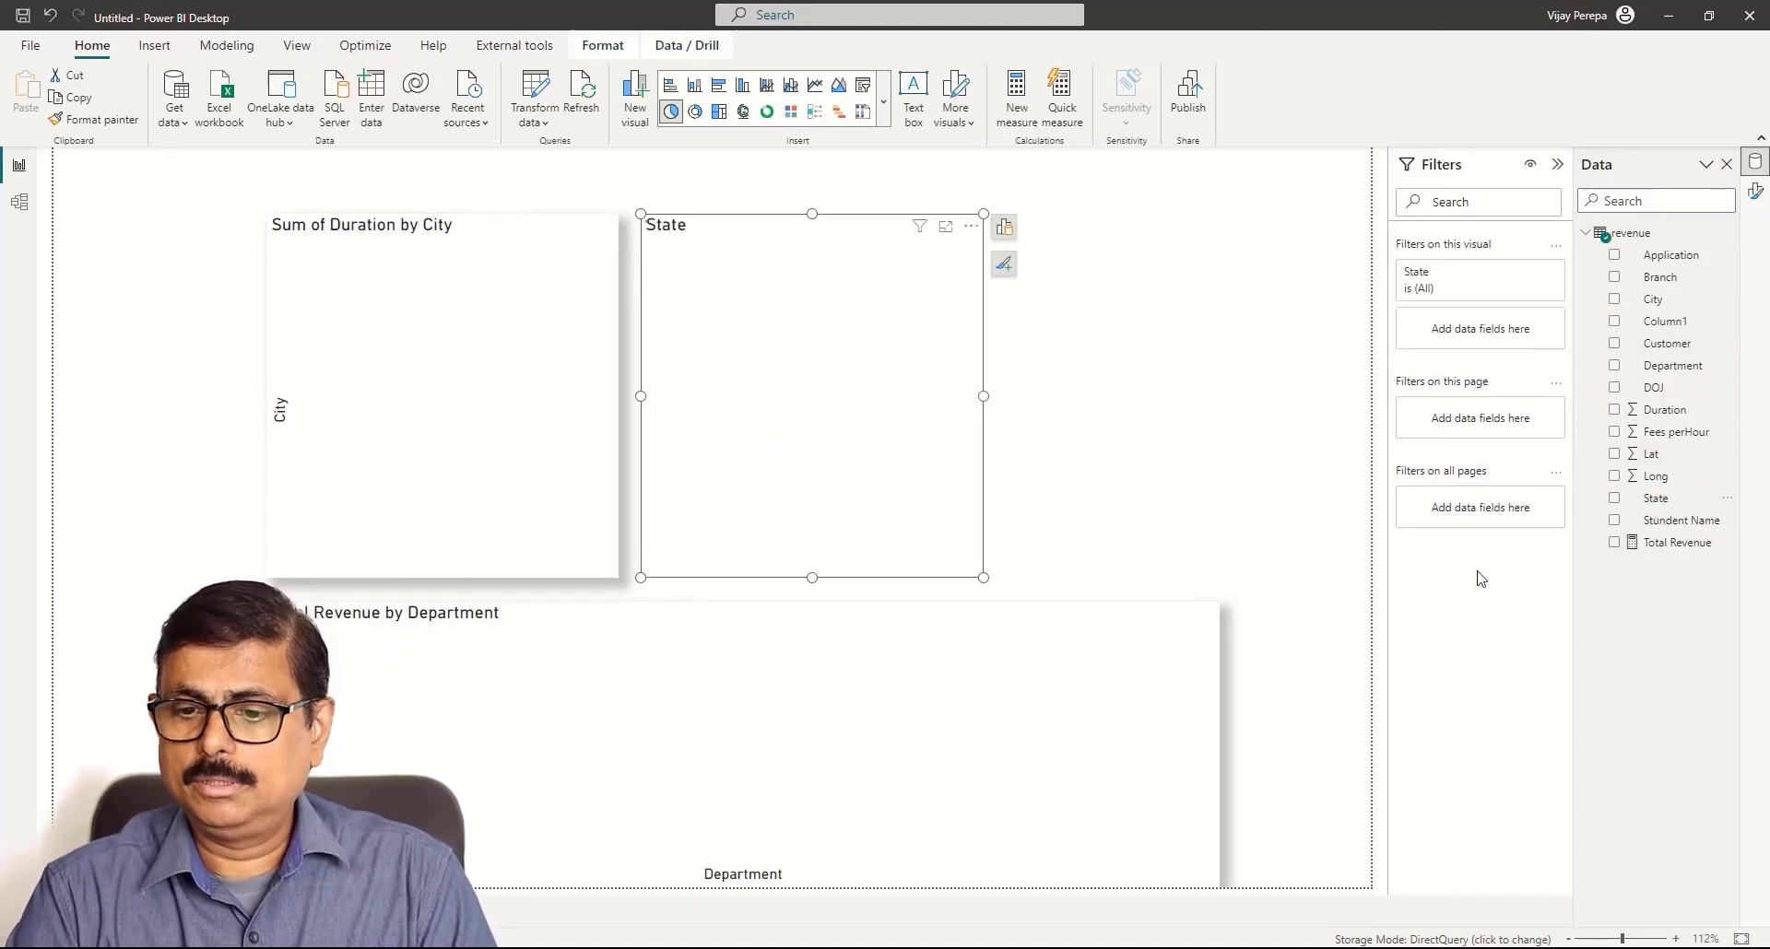
drag(1660, 542, 874, 496)
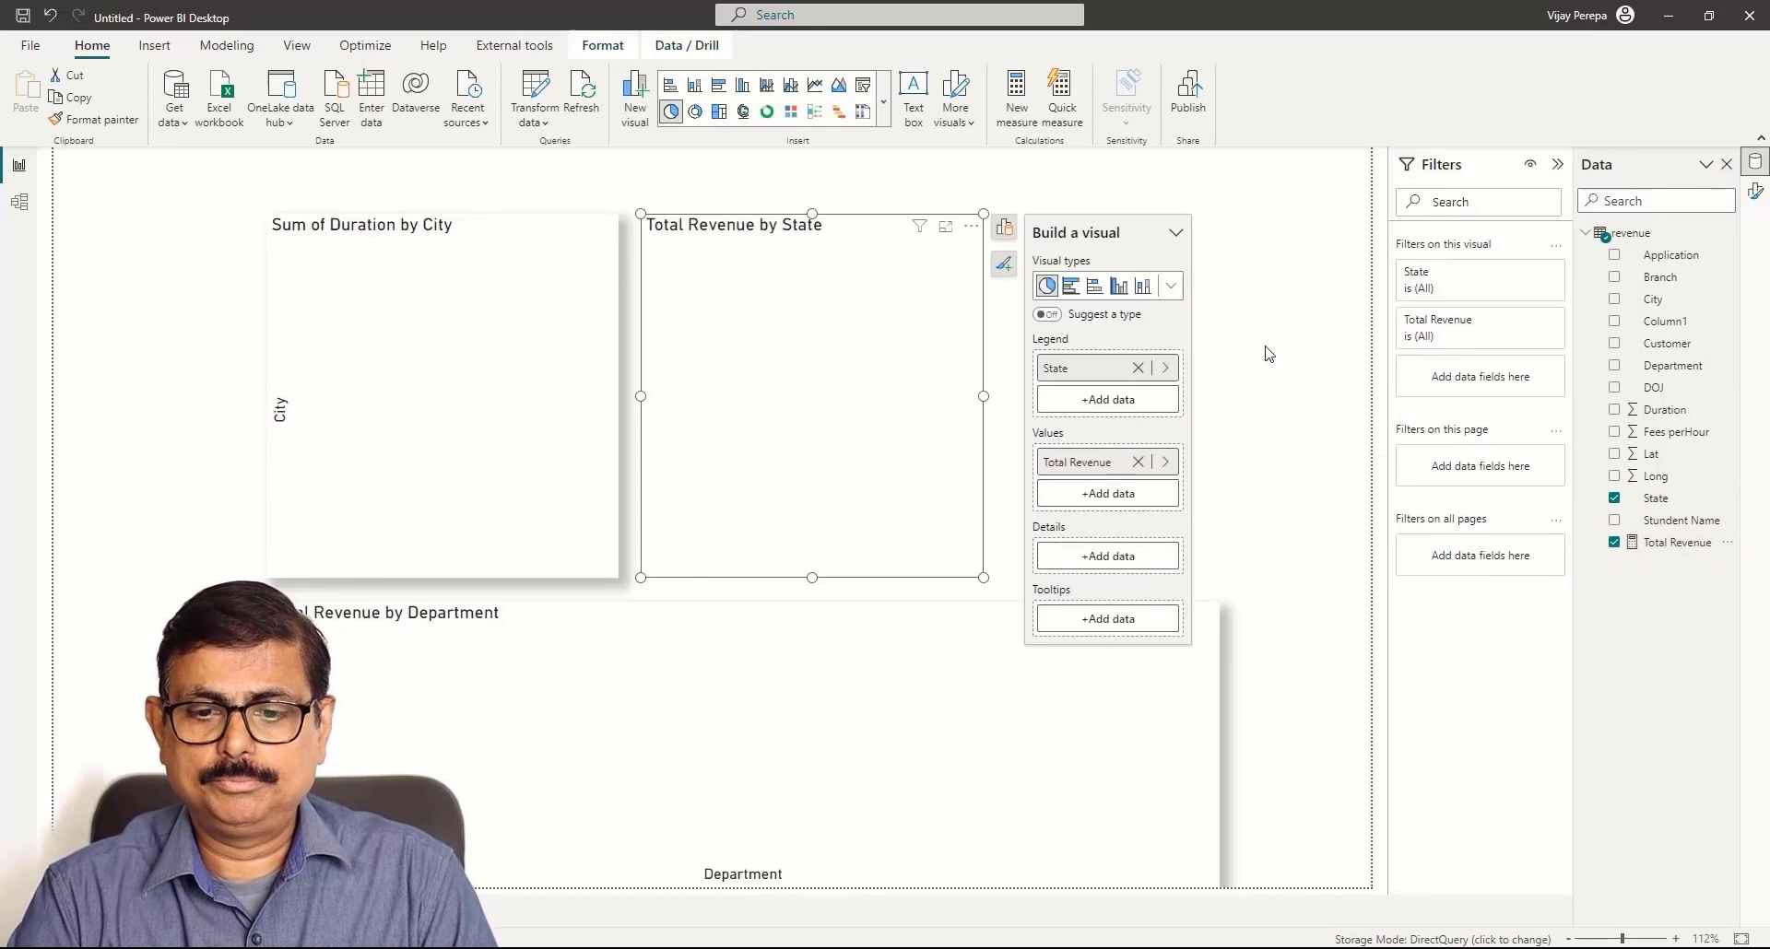
click(466, 356)
click(102, 119)
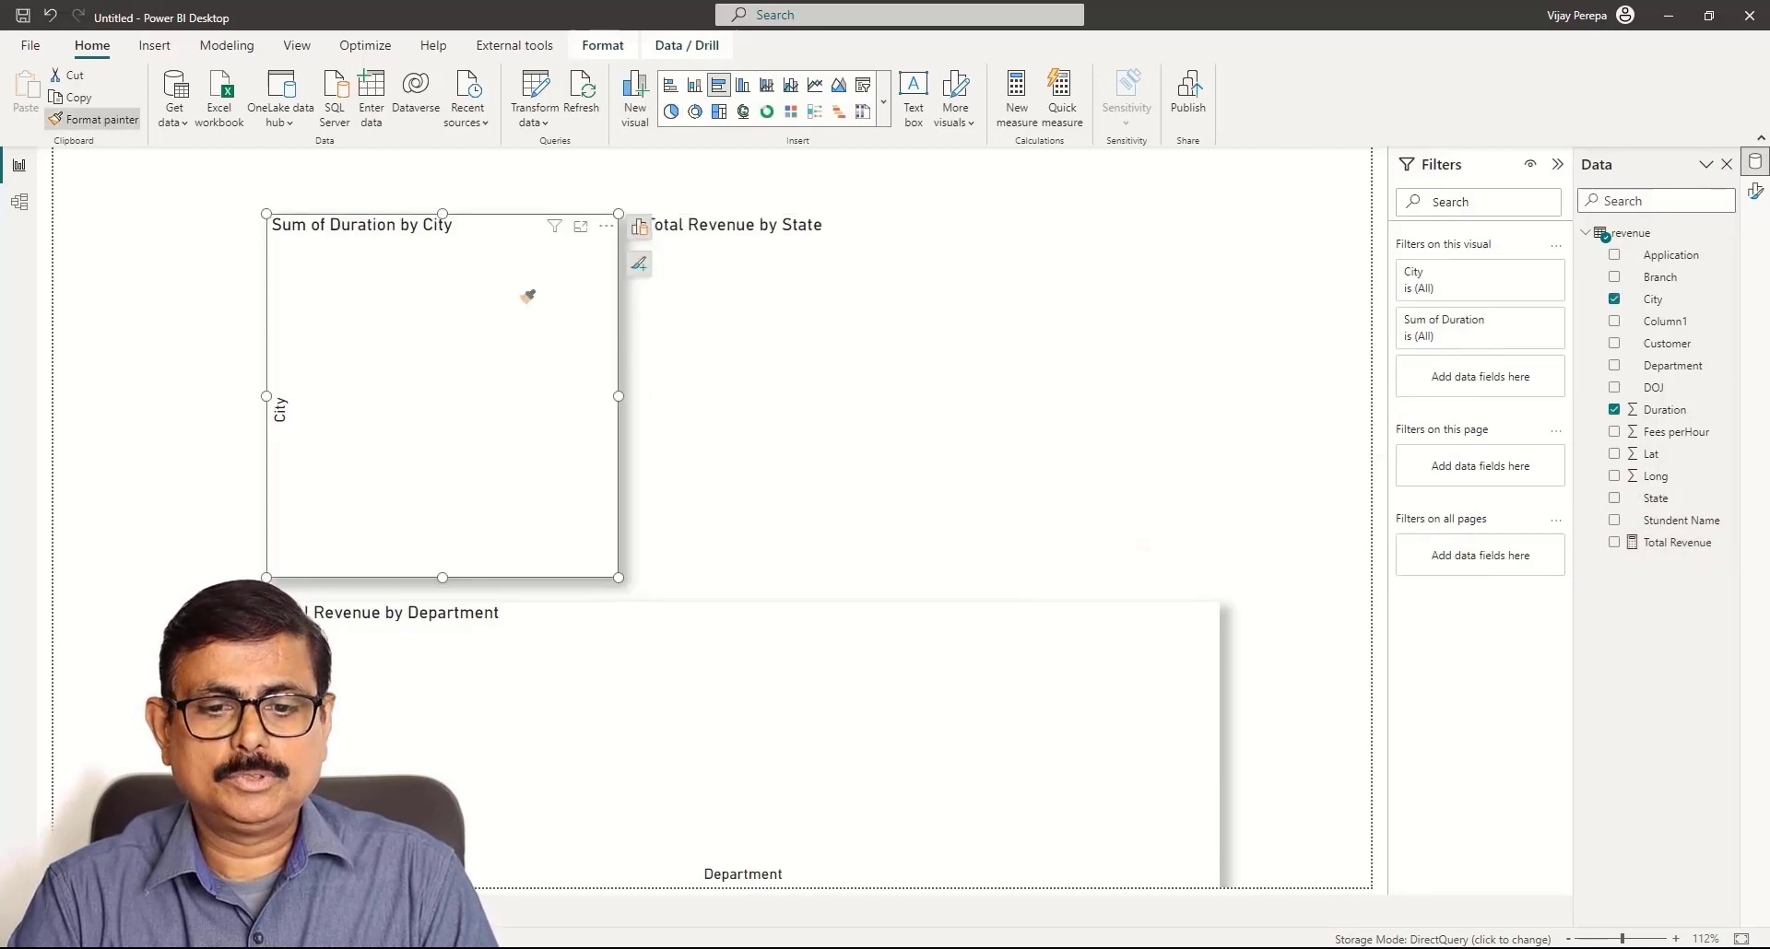
click(863, 323)
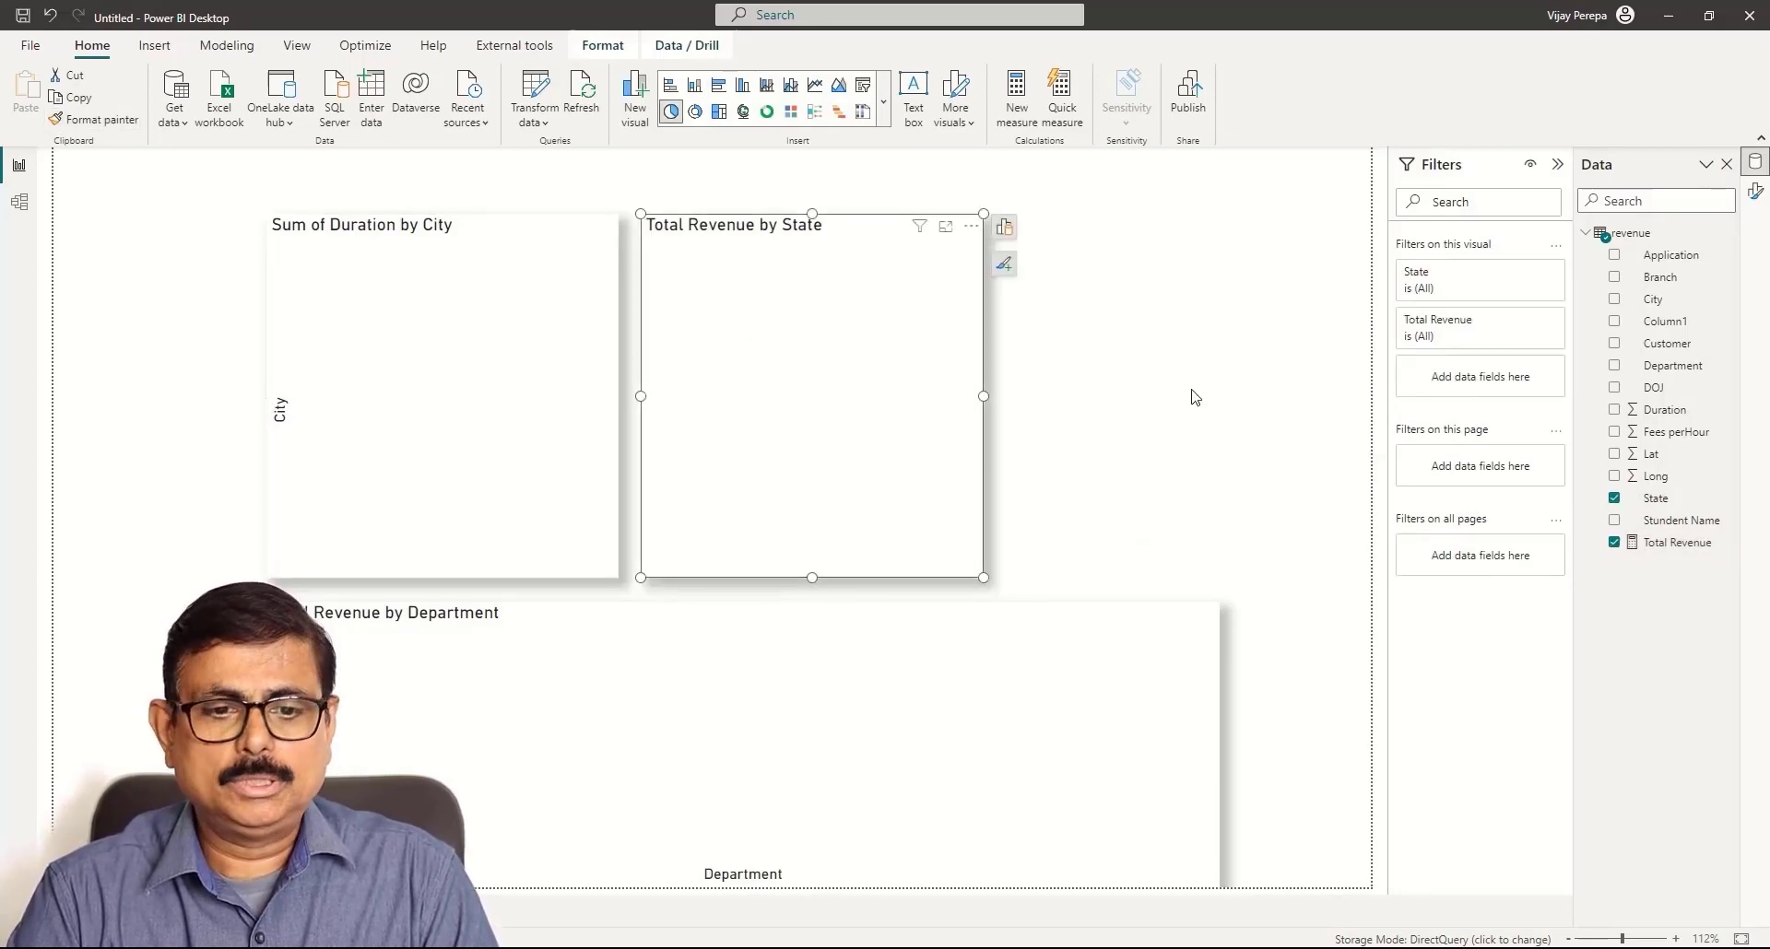
- Add an empty card visual and make it taller
click(883, 102)
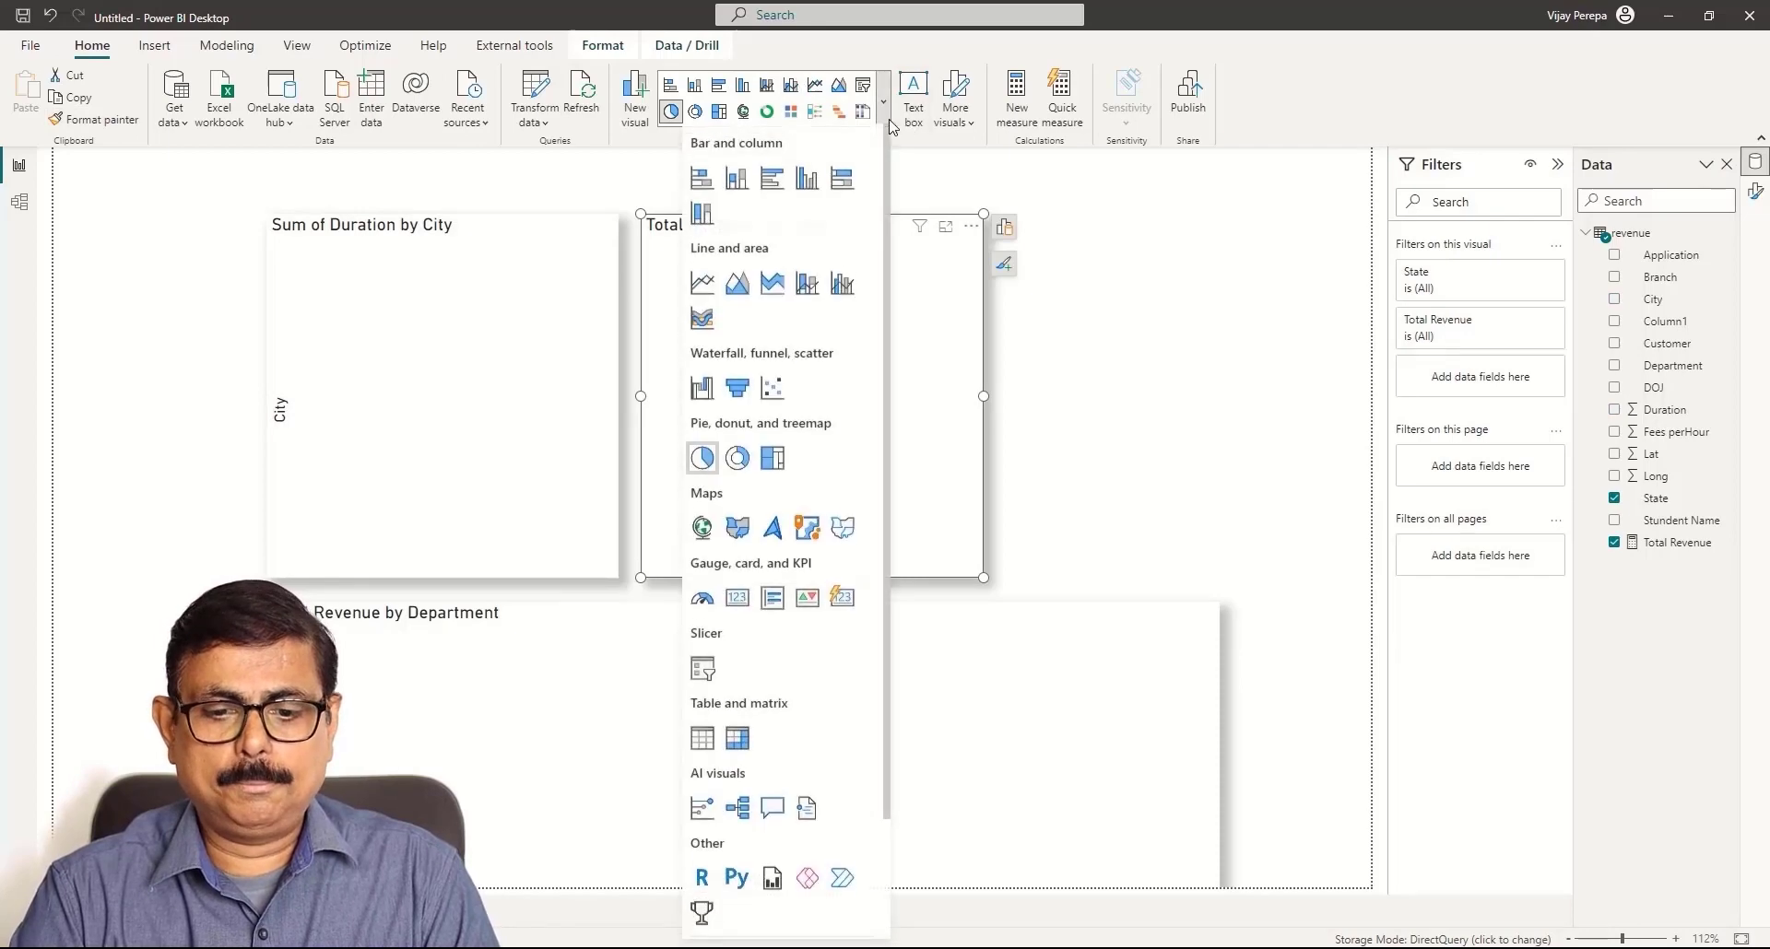
click(738, 601)
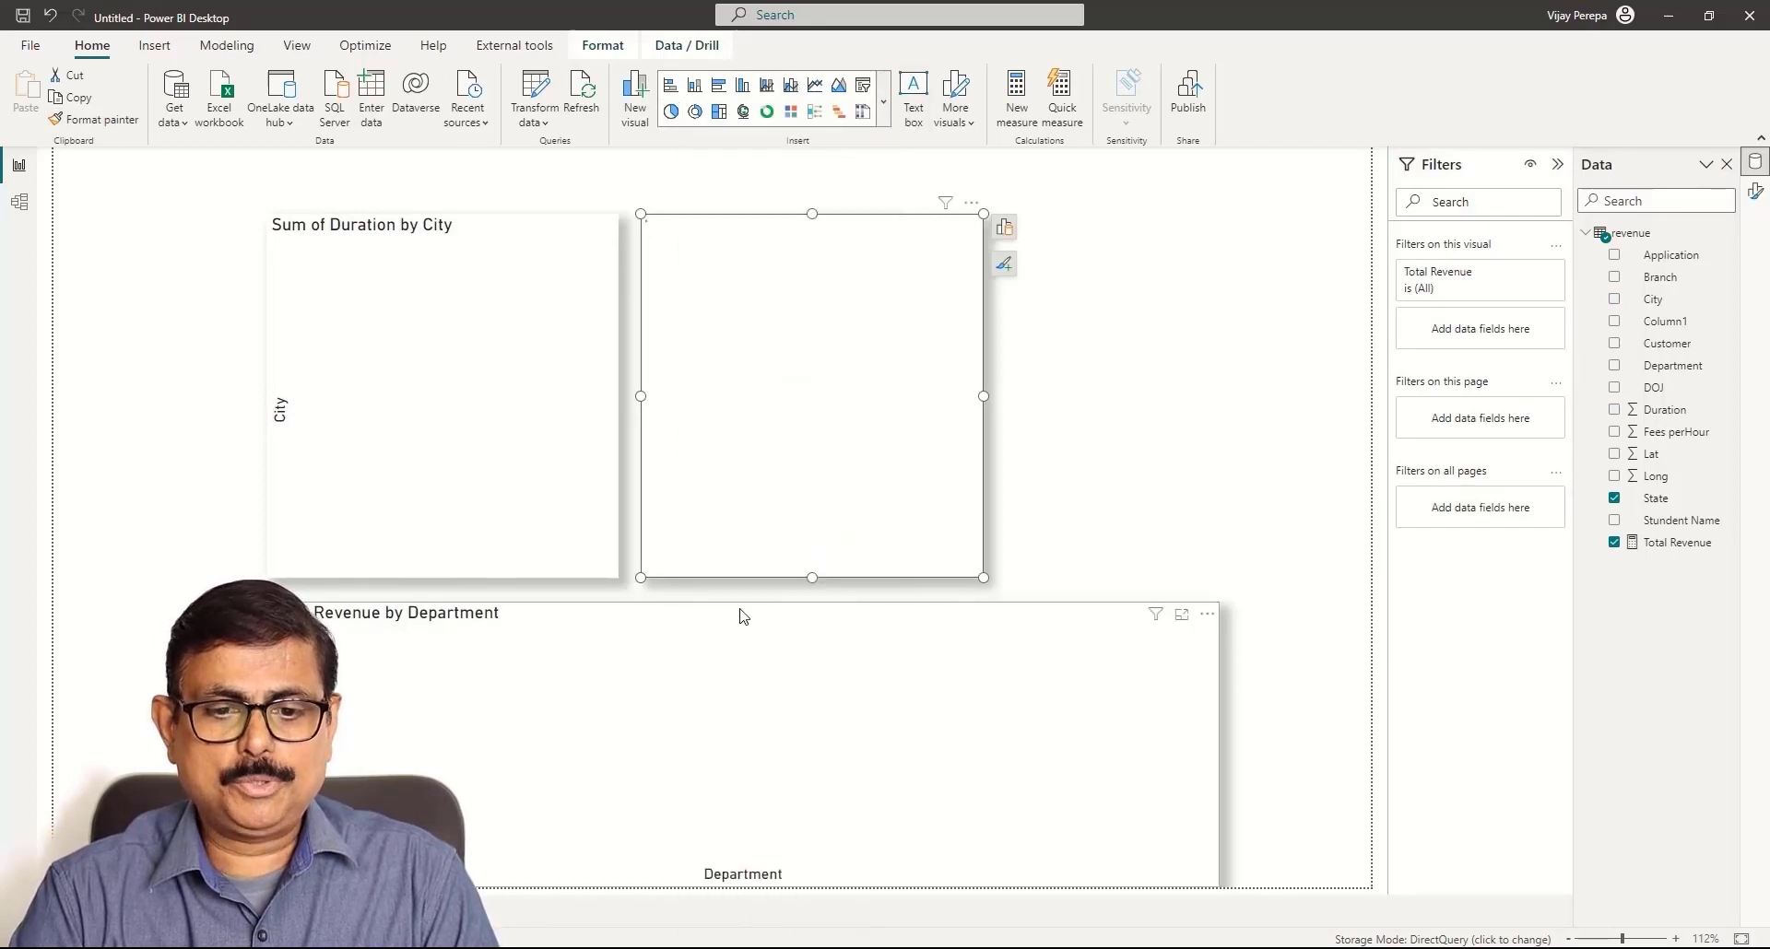
drag(1113, 360, 1111, 384)
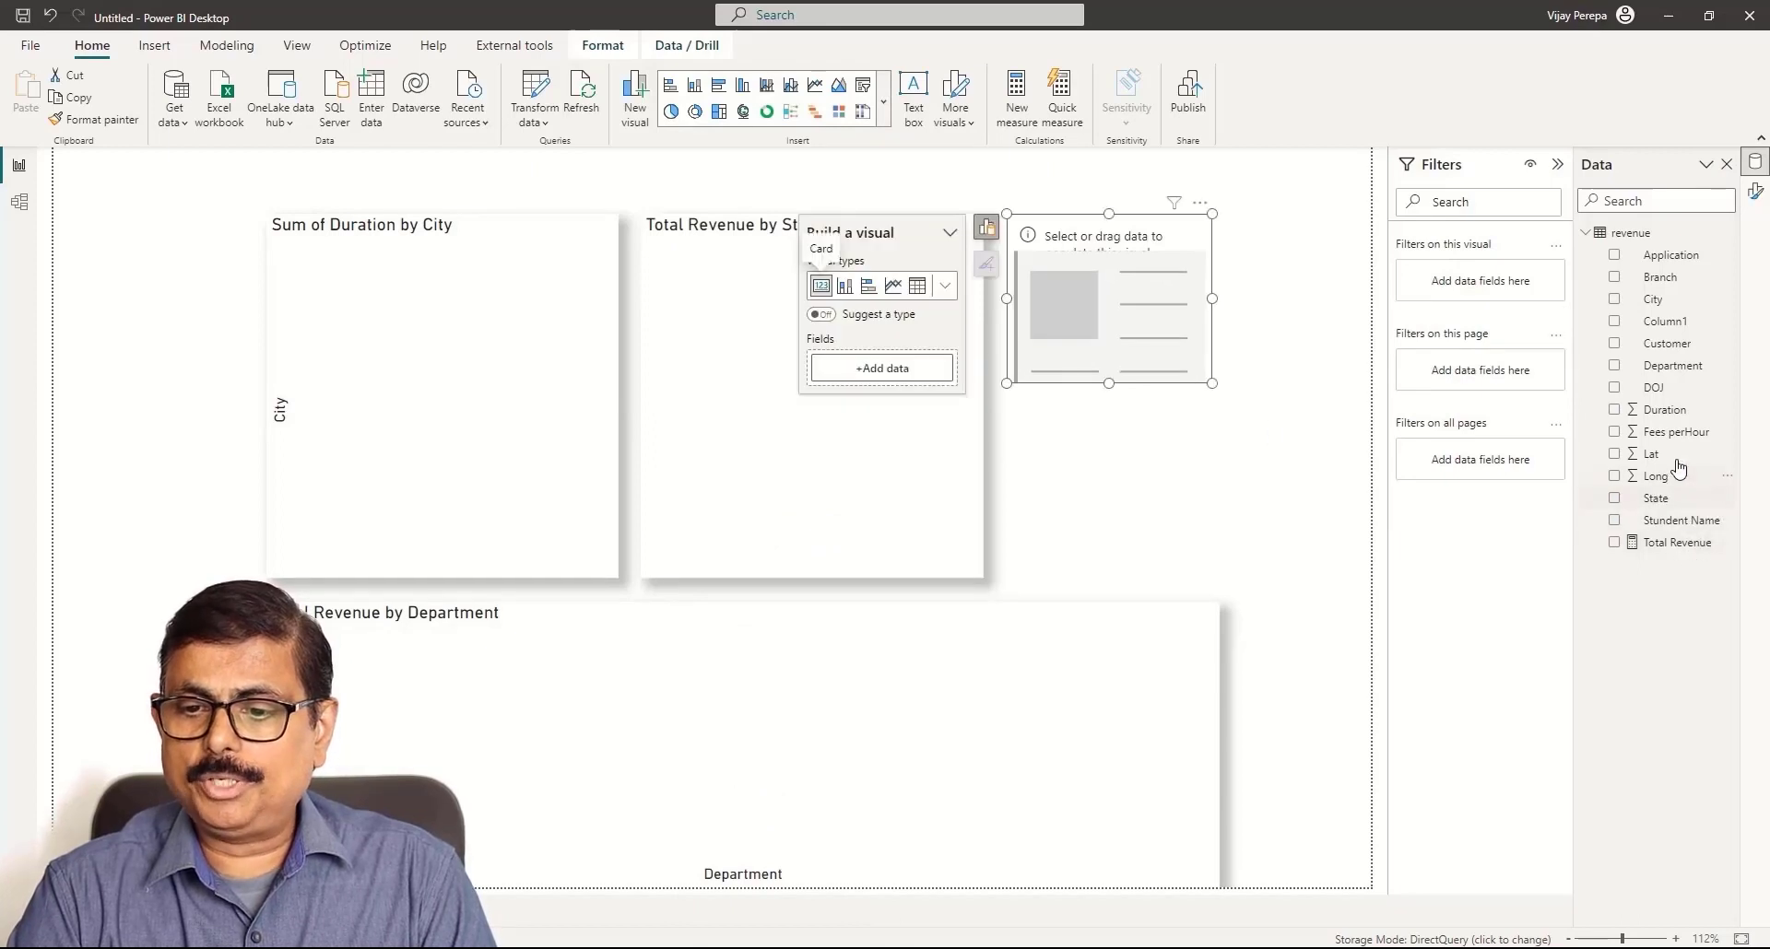
- Put Sum of Duration on the card, copy the pie's formatting, and duplicate it below
drag(1668, 410, 1160, 290)
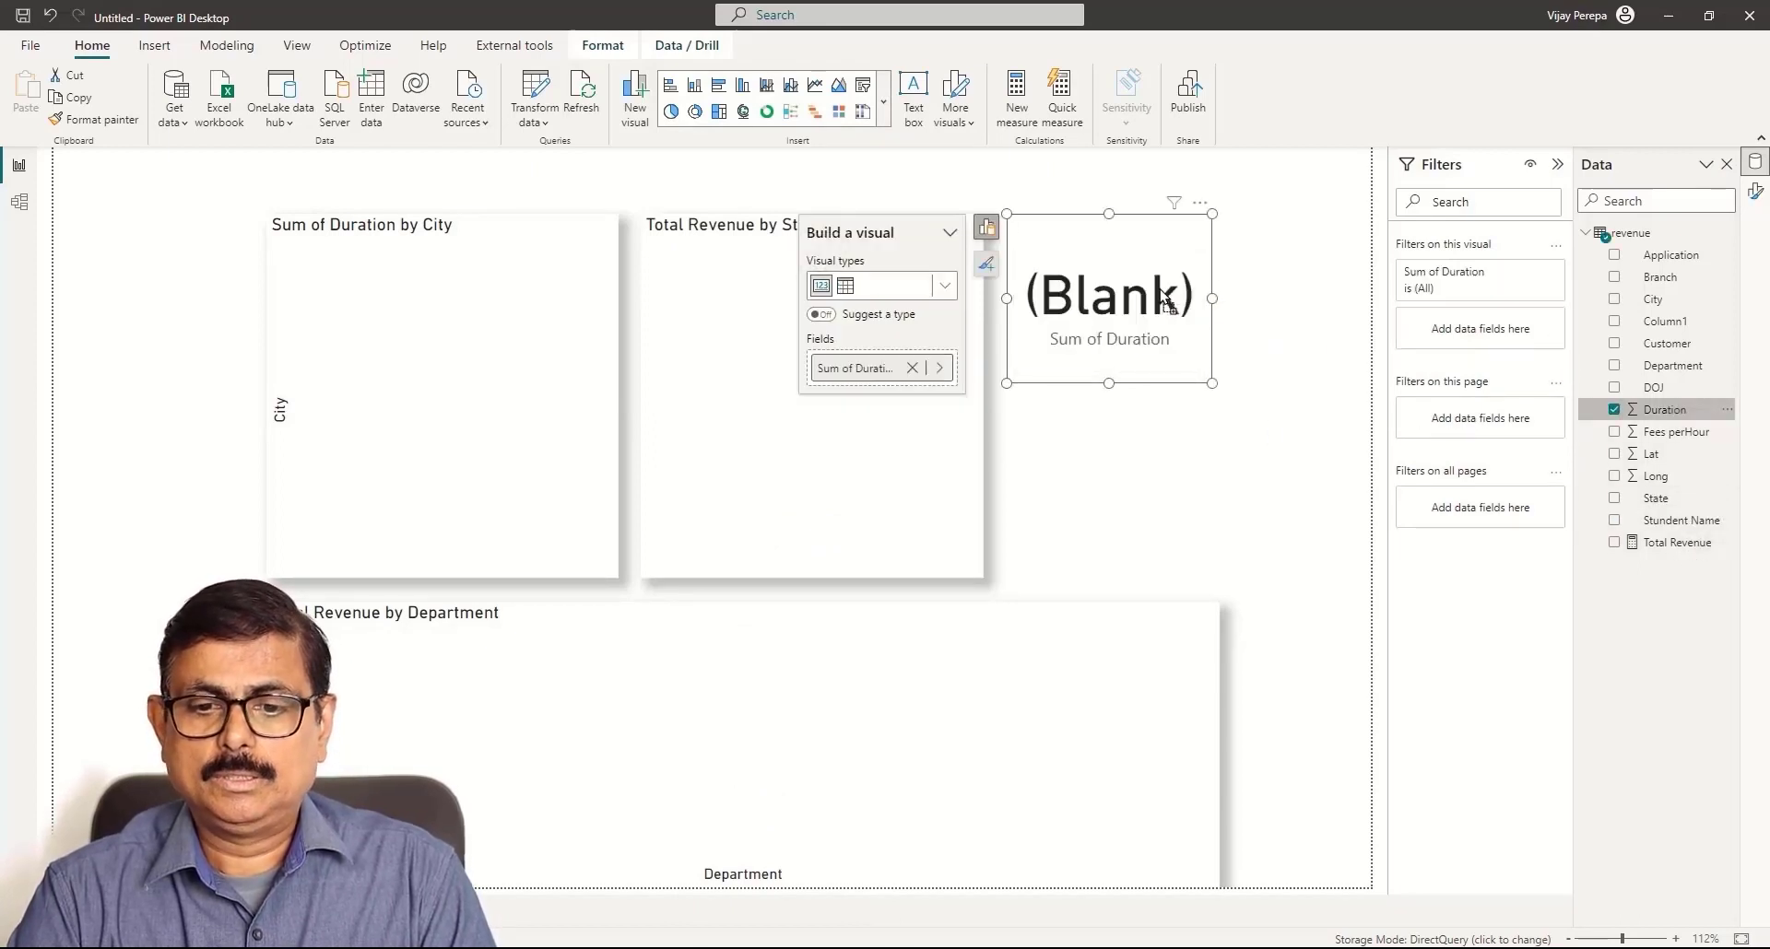
click(92, 119)
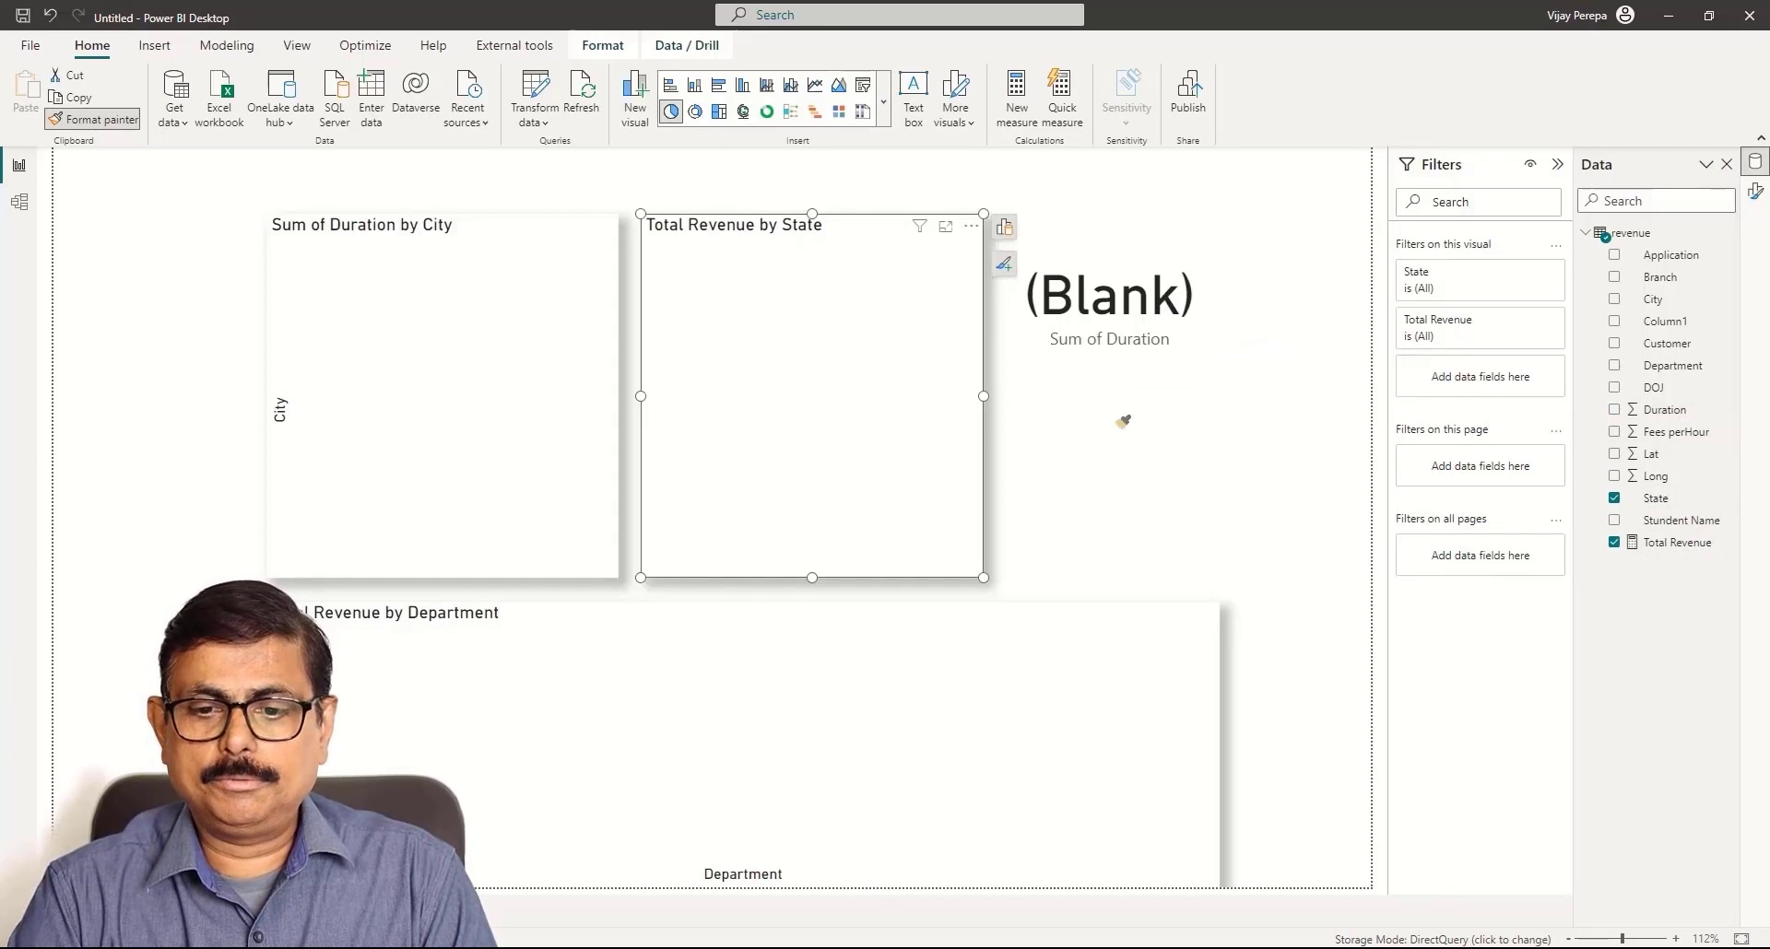
click(1164, 376)
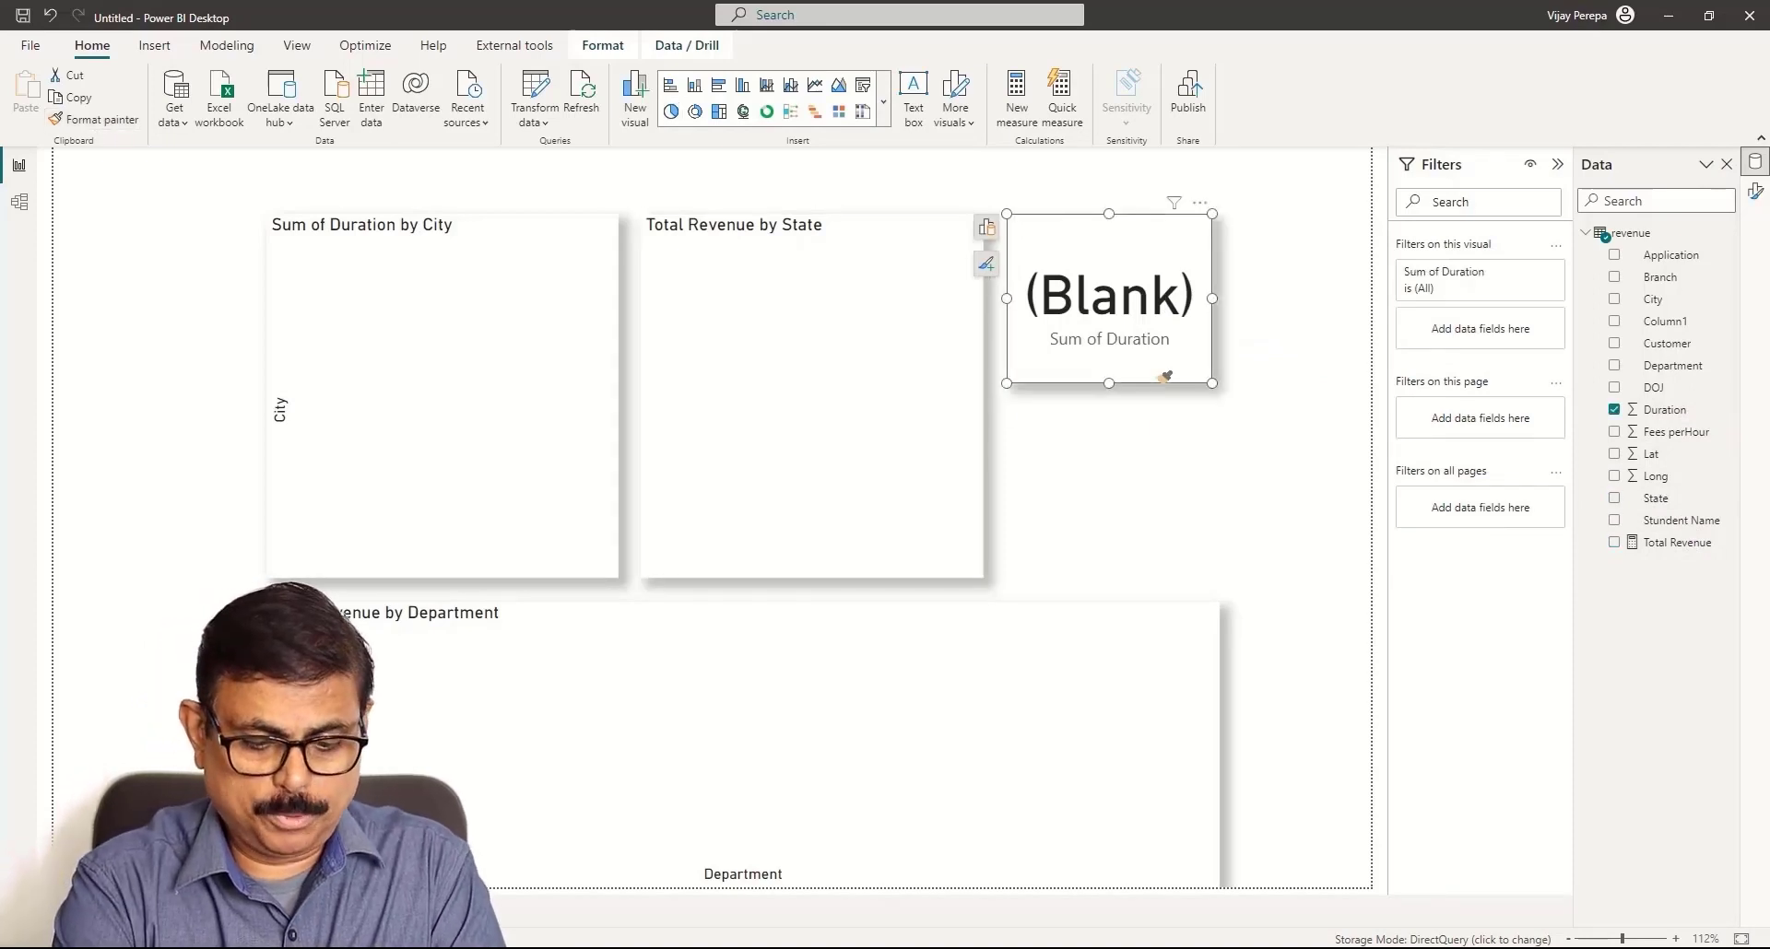
key(ctrl+c)
key(ctrl+v)
drag(1134, 367, 1126, 550)
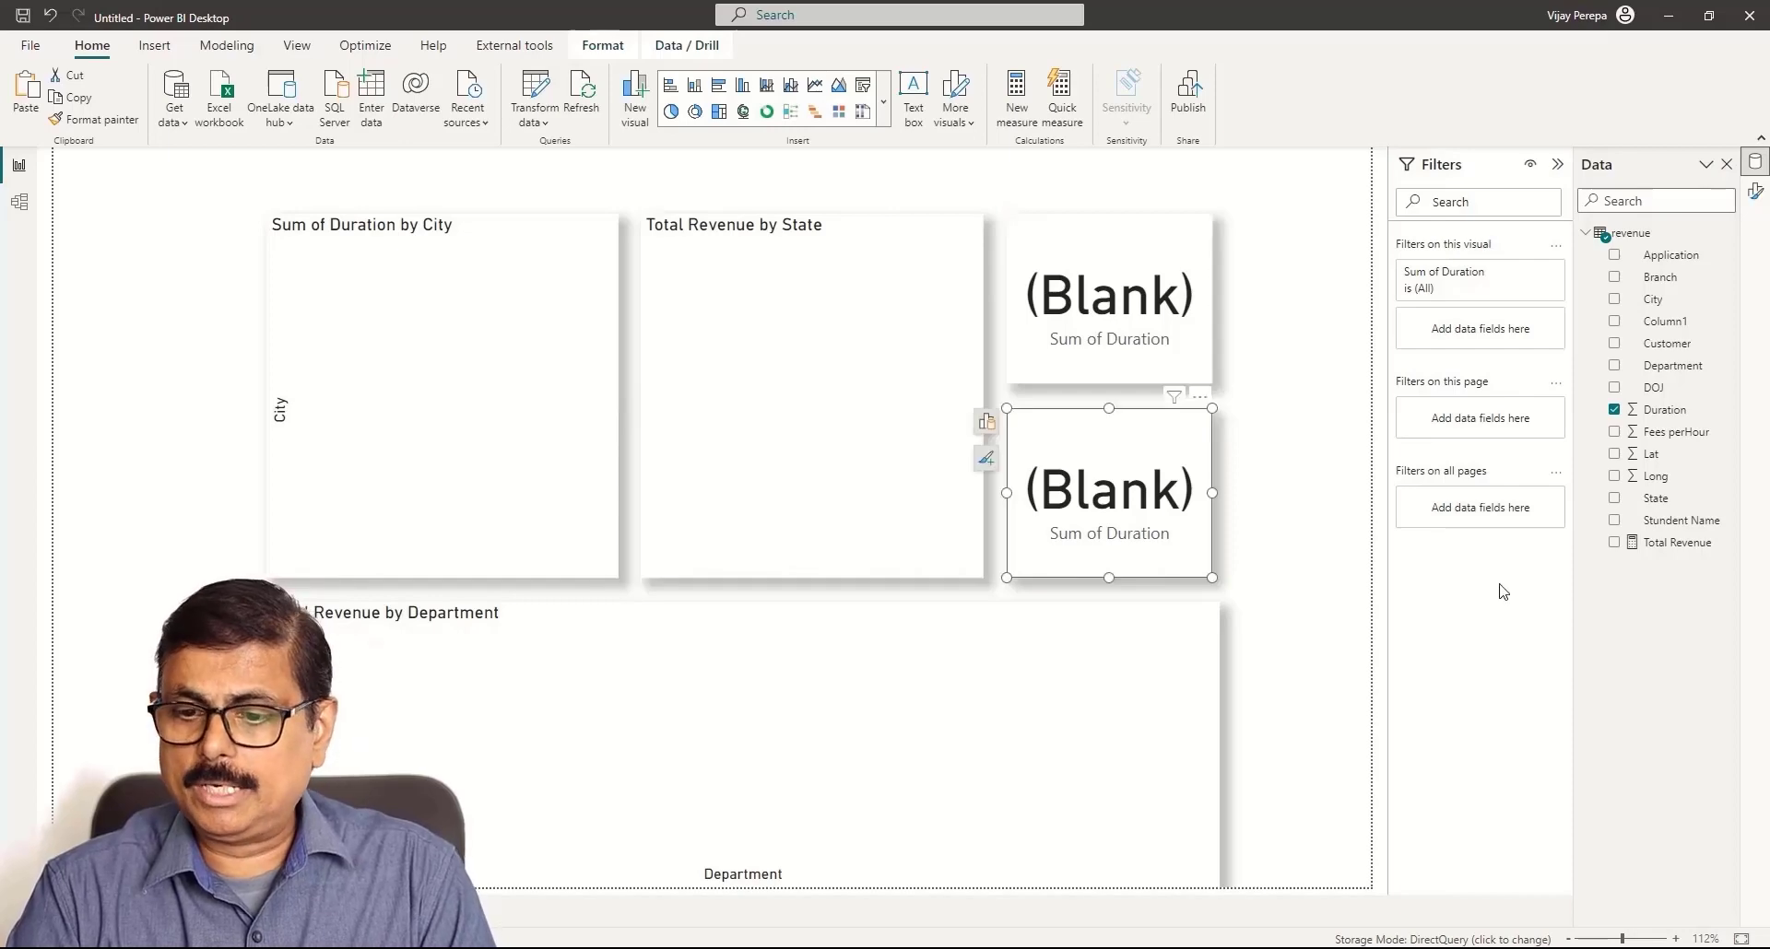
- Replace Sum of Duration with Total Revenue on the lower card
drag(1670, 554, 1095, 468)
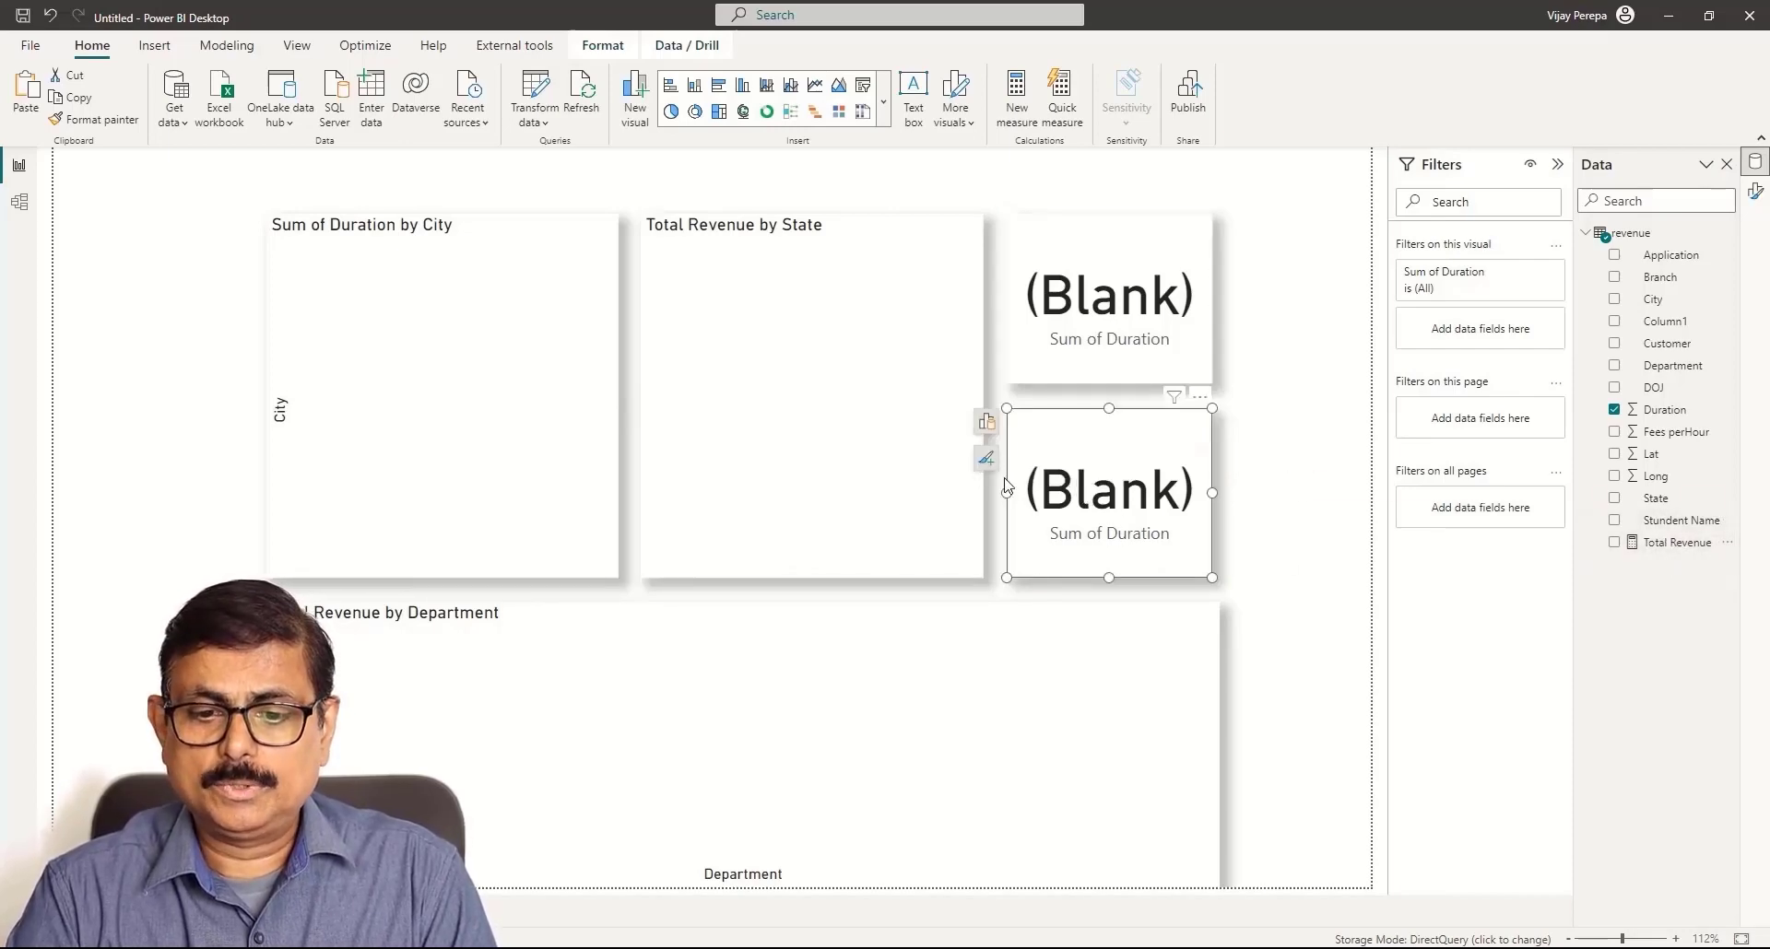
click(986, 421)
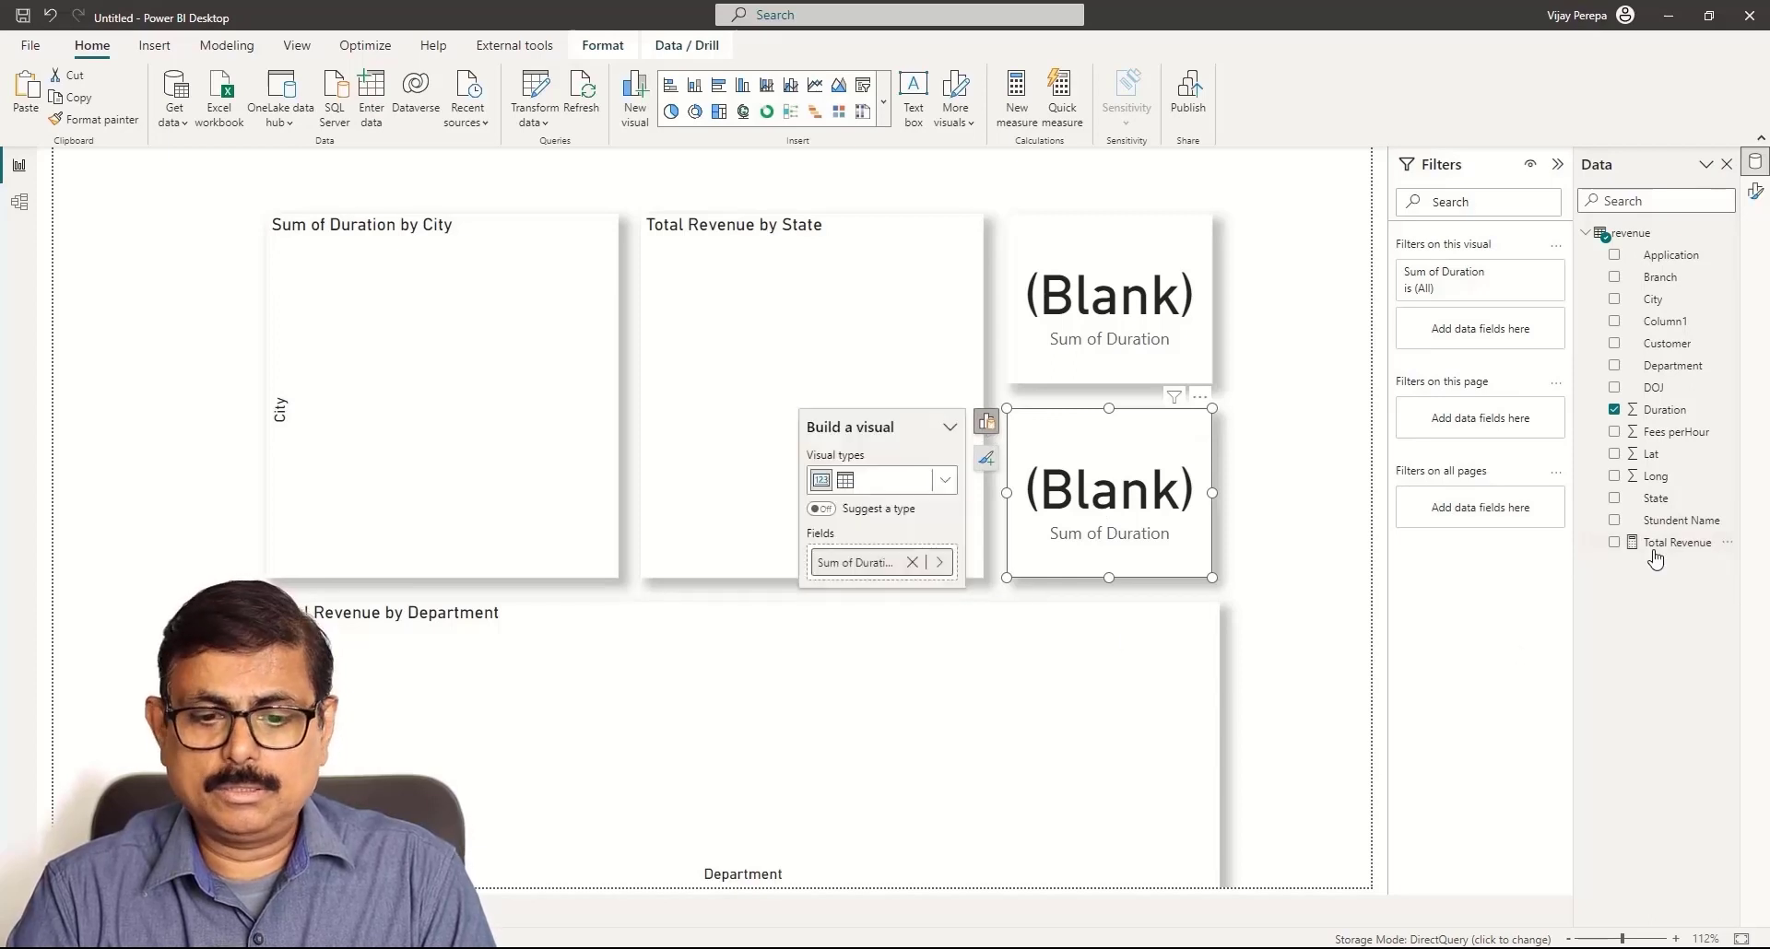
click(911, 562)
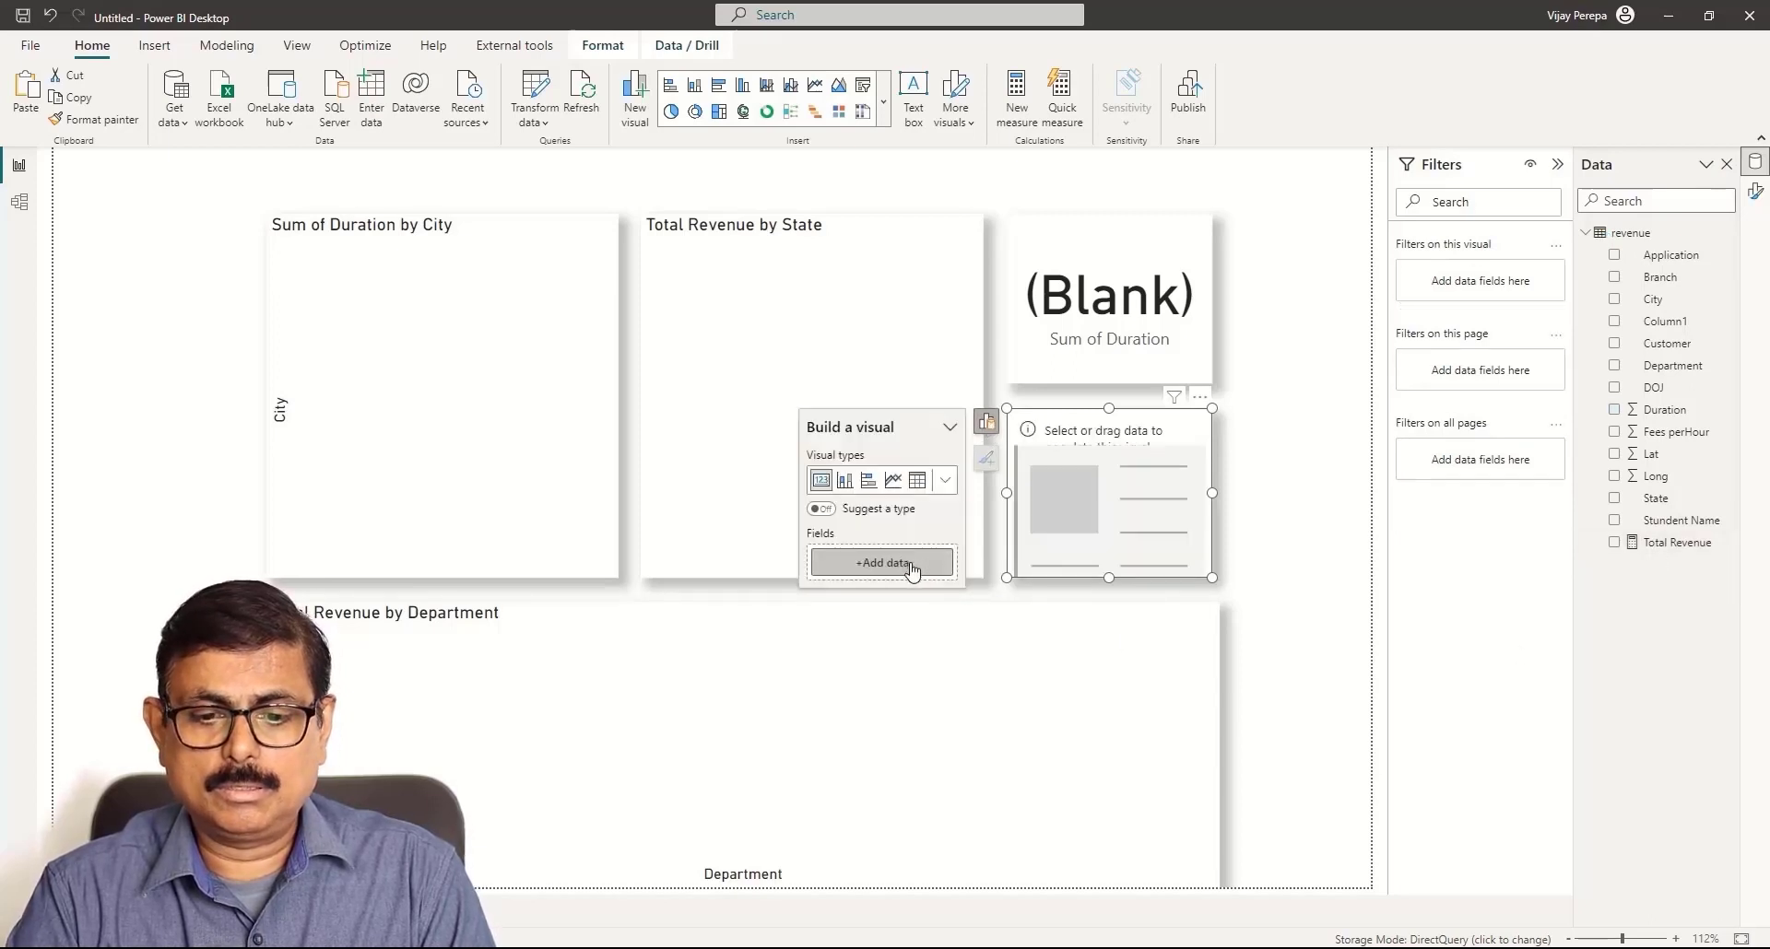
click(911, 564)
scroll(1069, 802, down, 1)
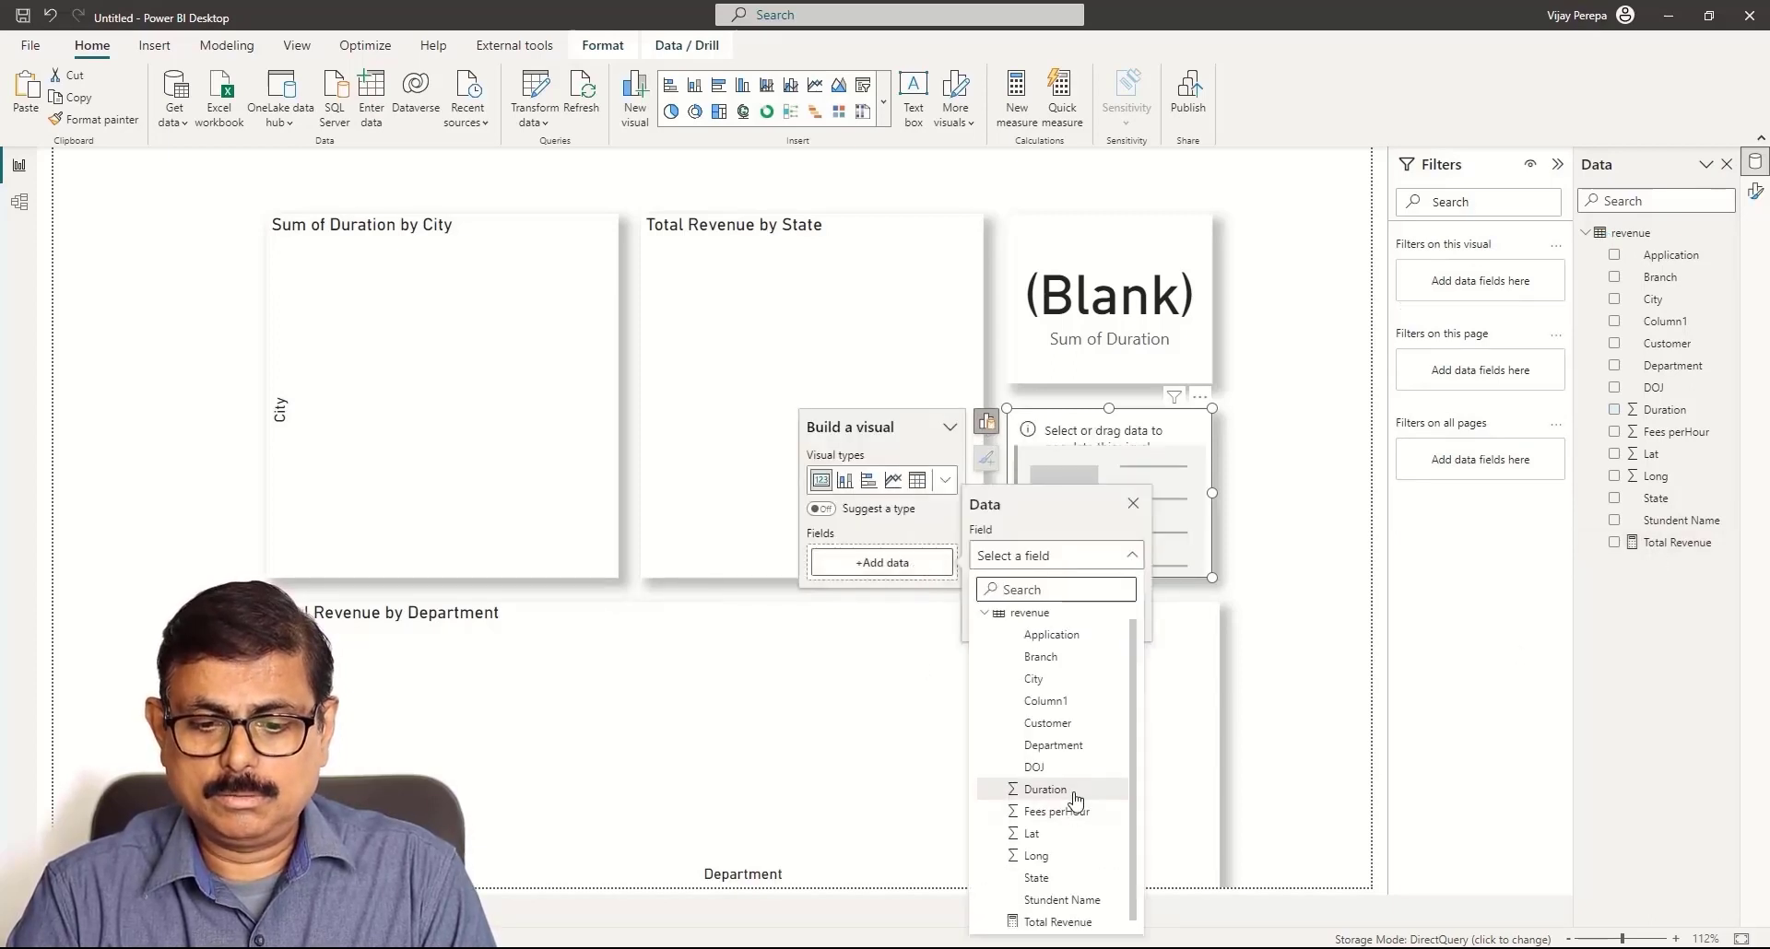
click(1060, 915)
click(1295, 647)
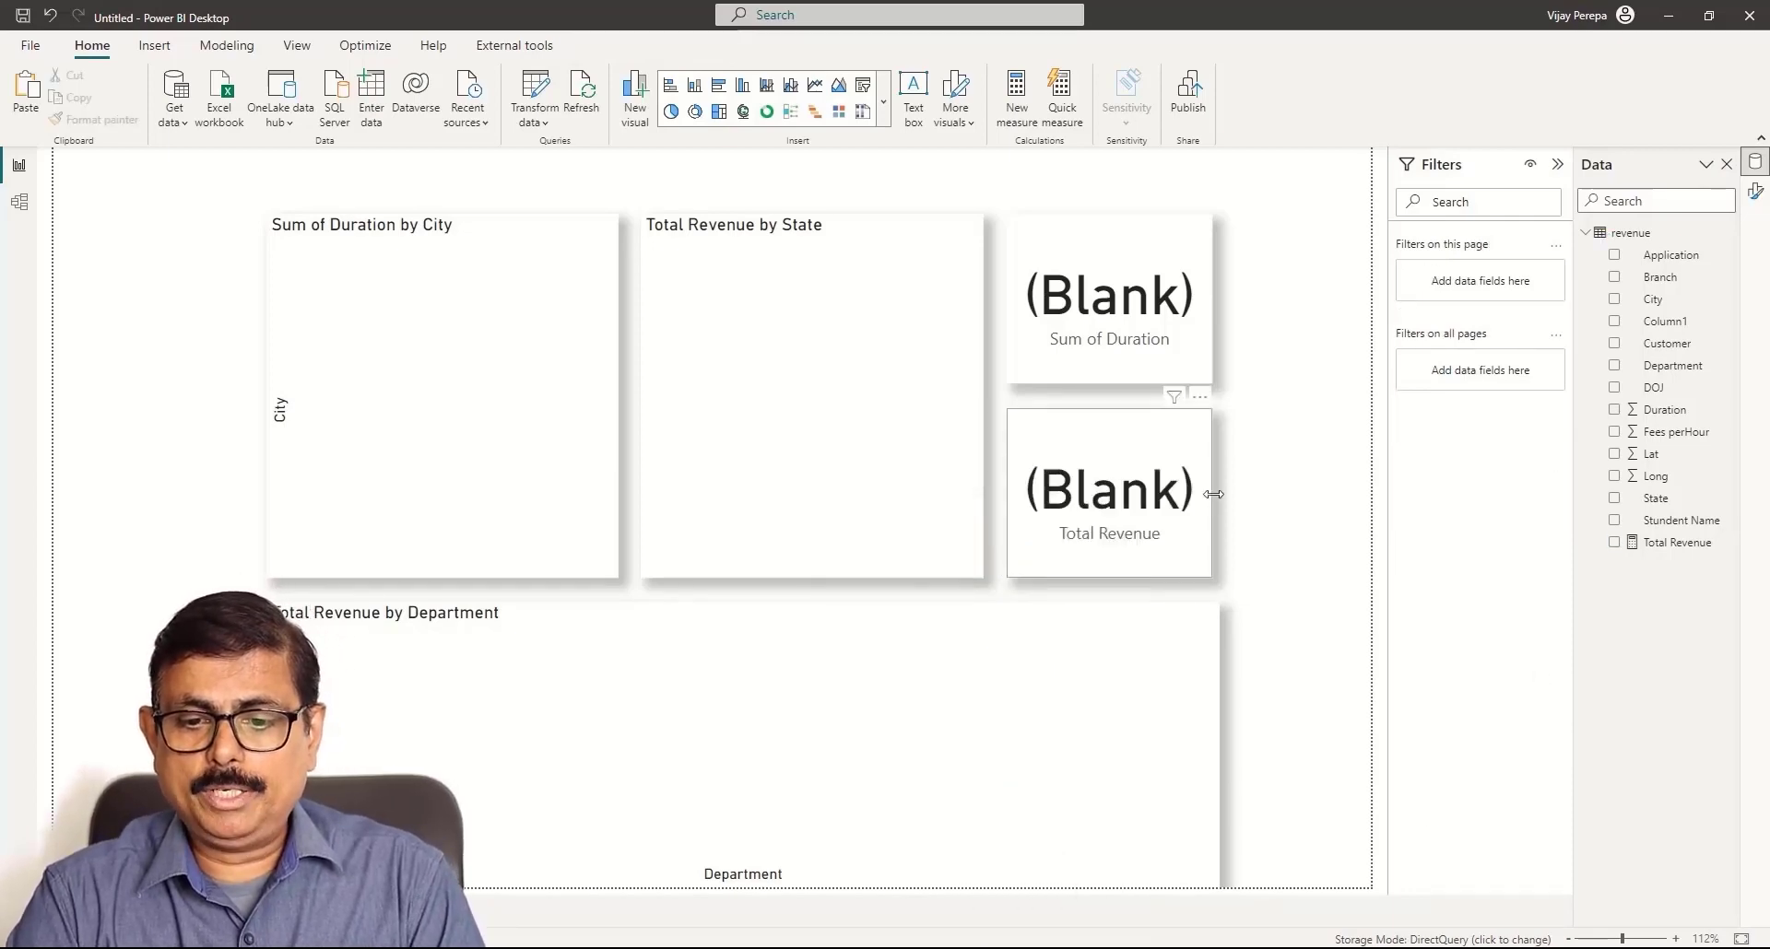
- Widen both the Total Revenue and Sum of Duration cards slightly
drag(1214, 494, 1219, 500)
click(1209, 332)
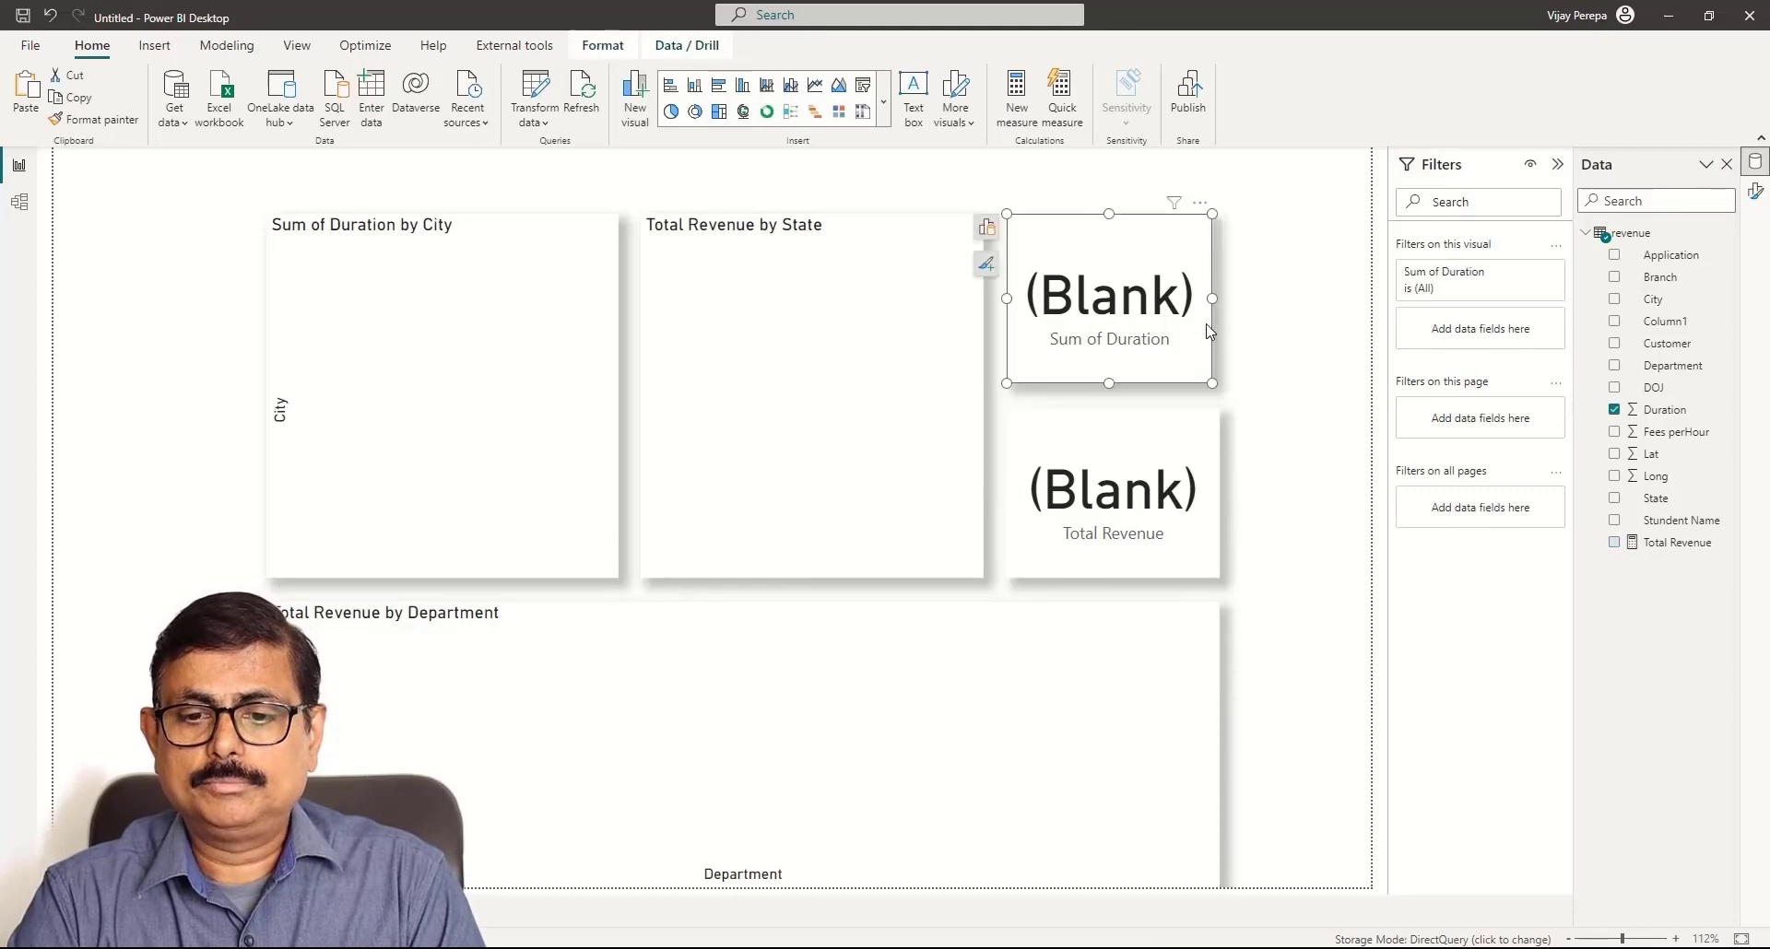
drag(1210, 332, 1220, 304)
click(194, 222)
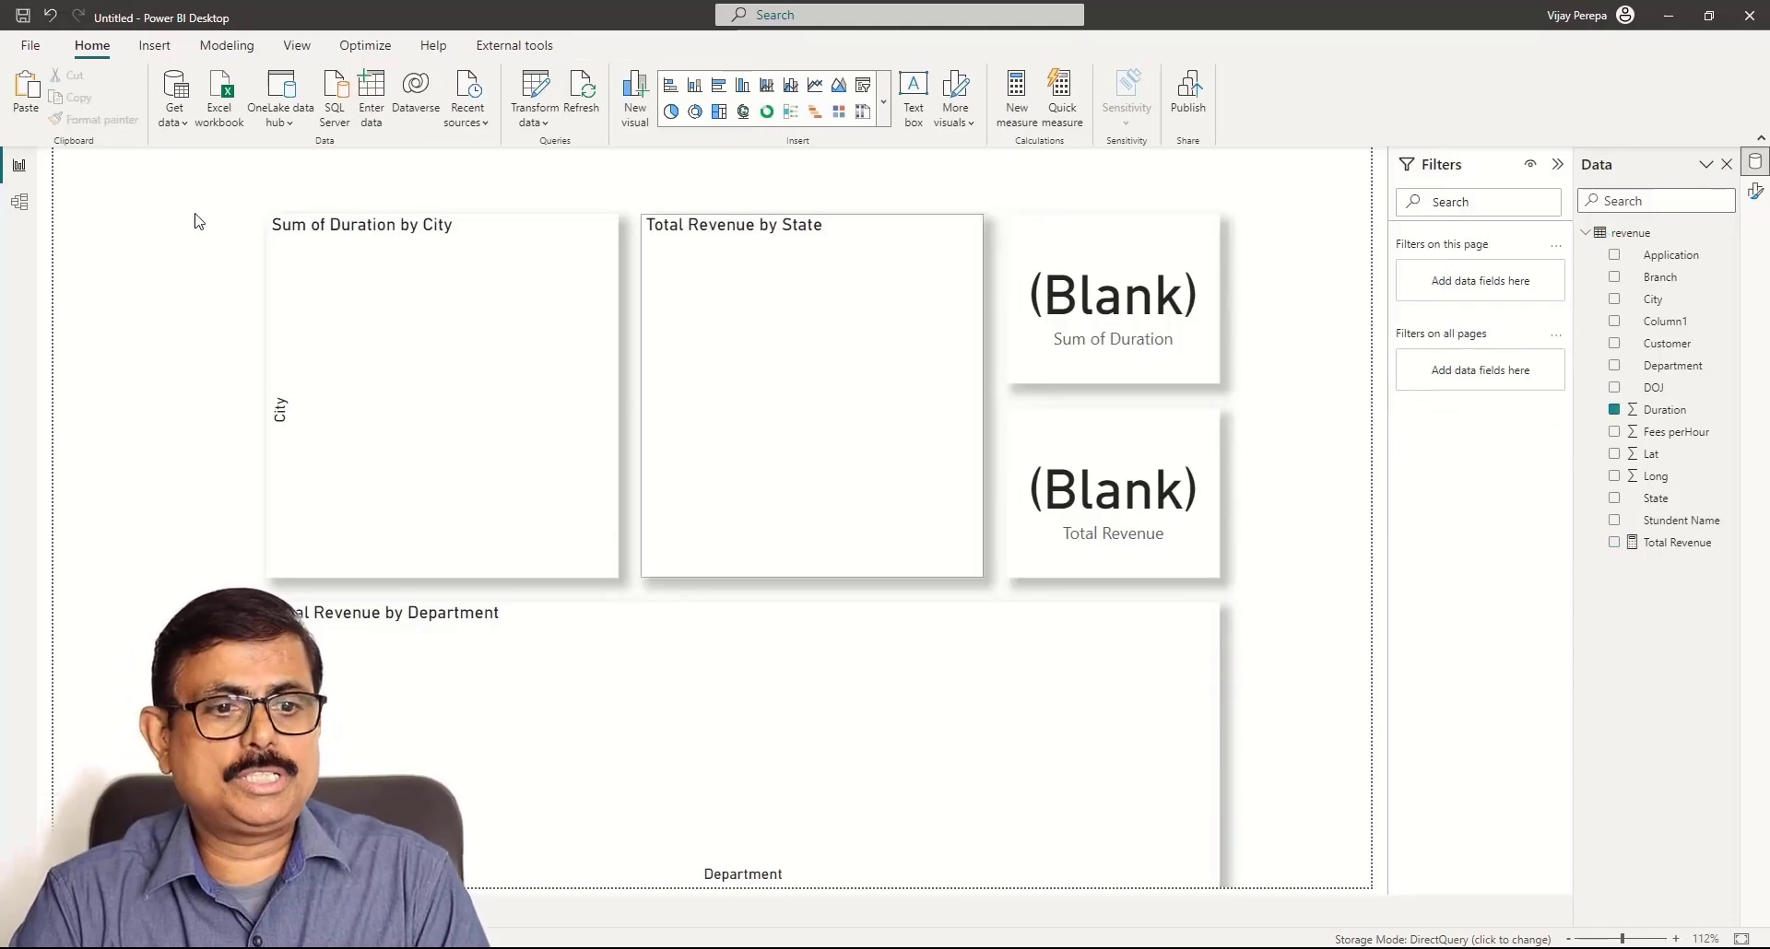
- Save the Send email Update Report and publish it to DataMart+DataFlow+PowerPlatform, then open it online
click(31, 46)
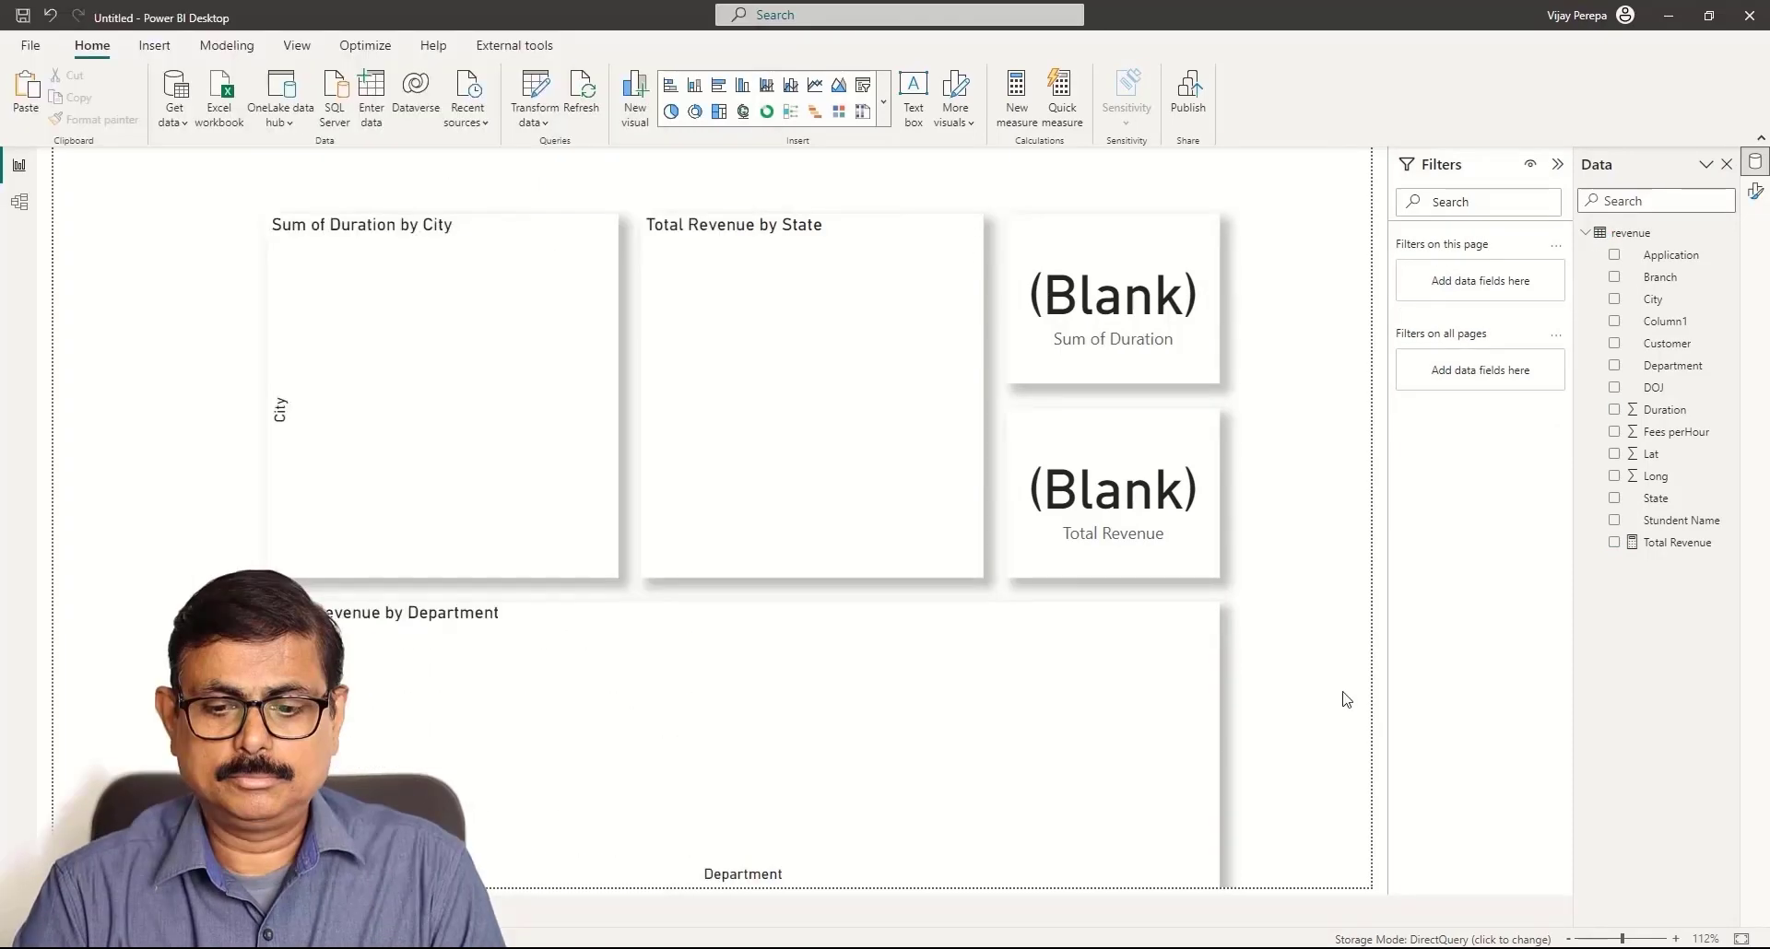
click(1191, 97)
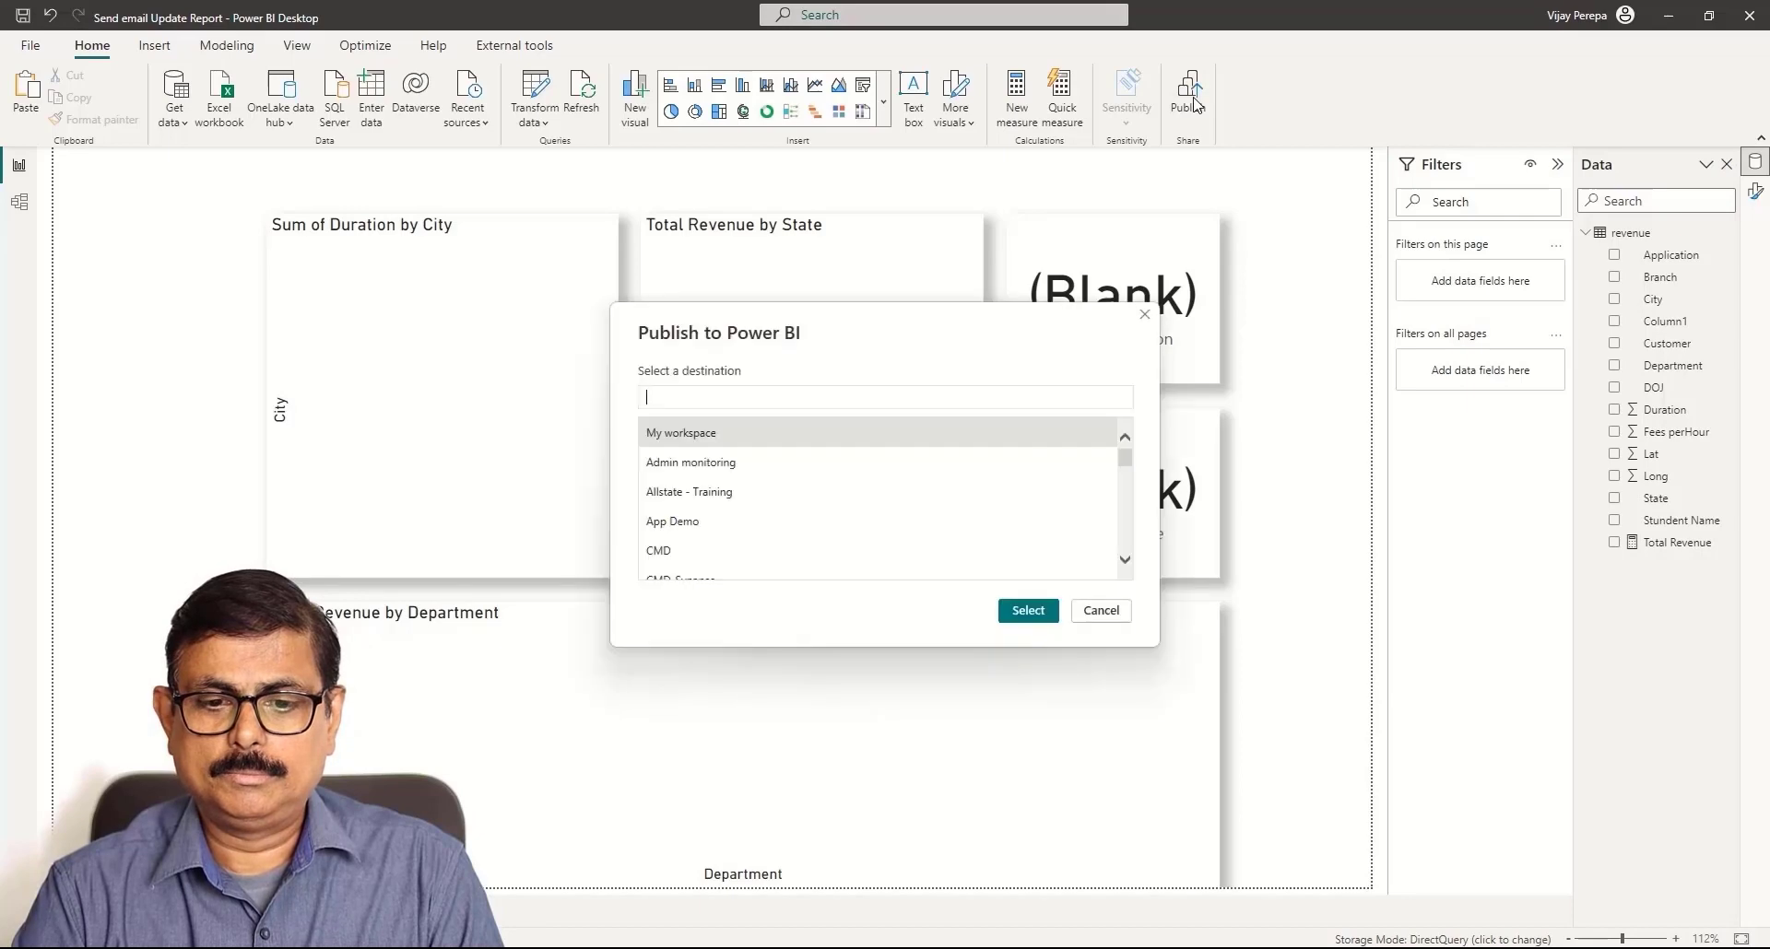
scroll(765, 502, down, 3)
click(773, 508)
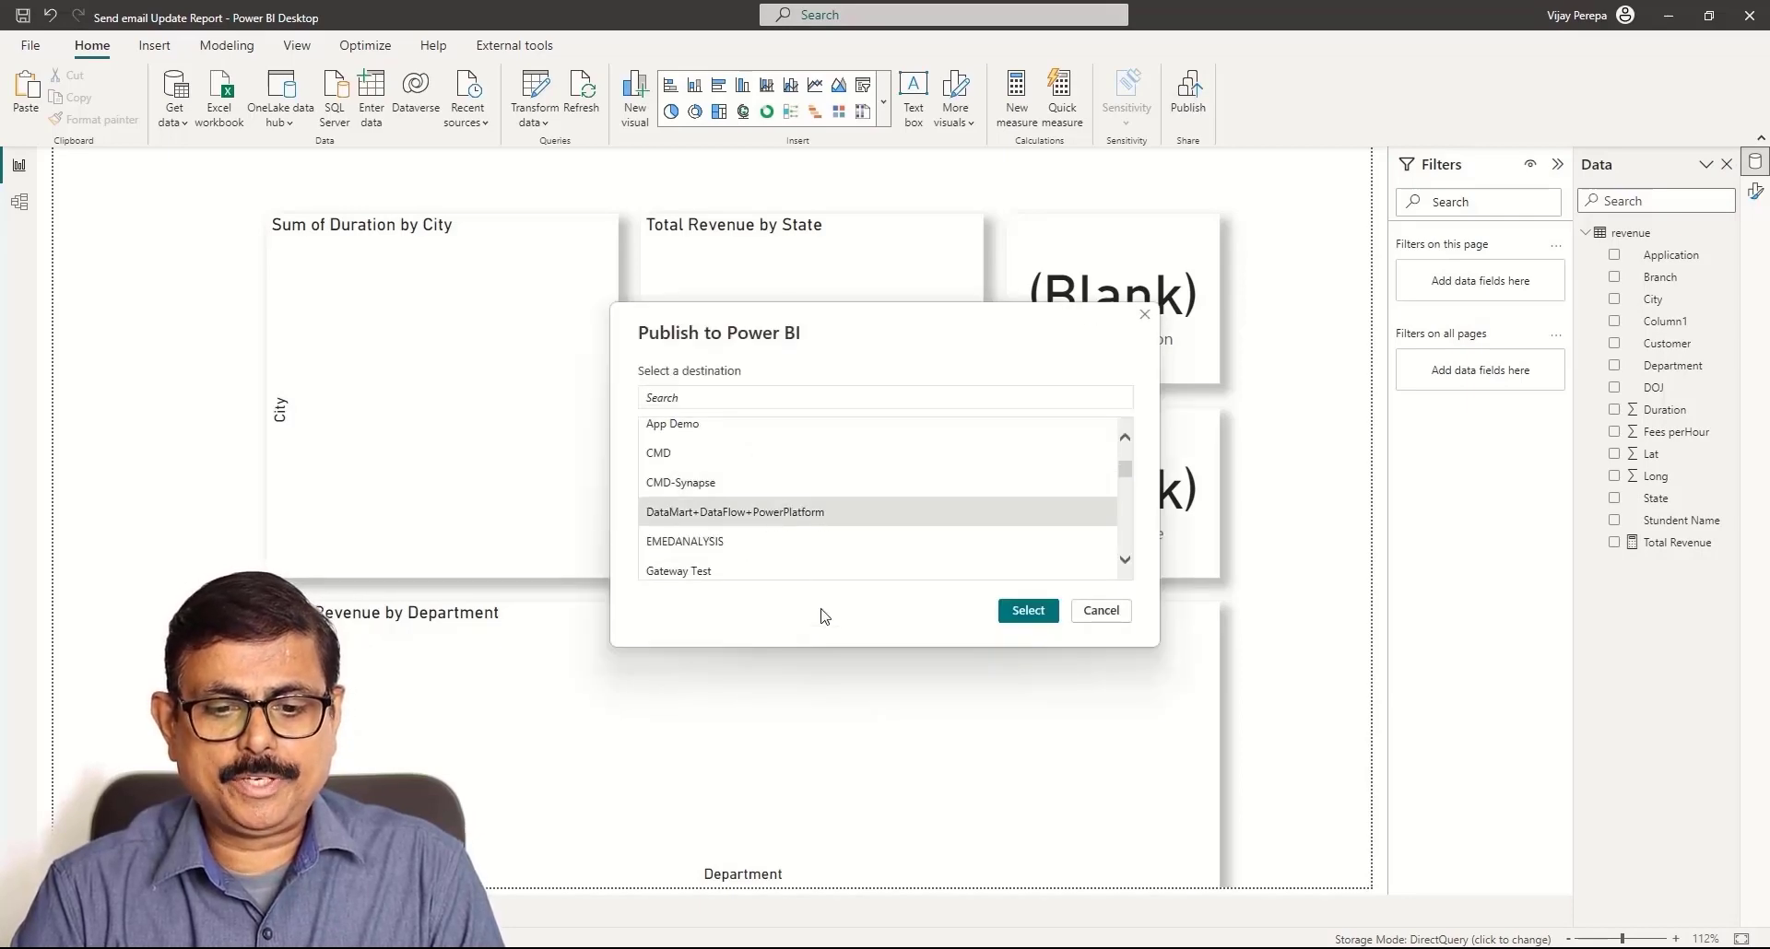
click(1028, 611)
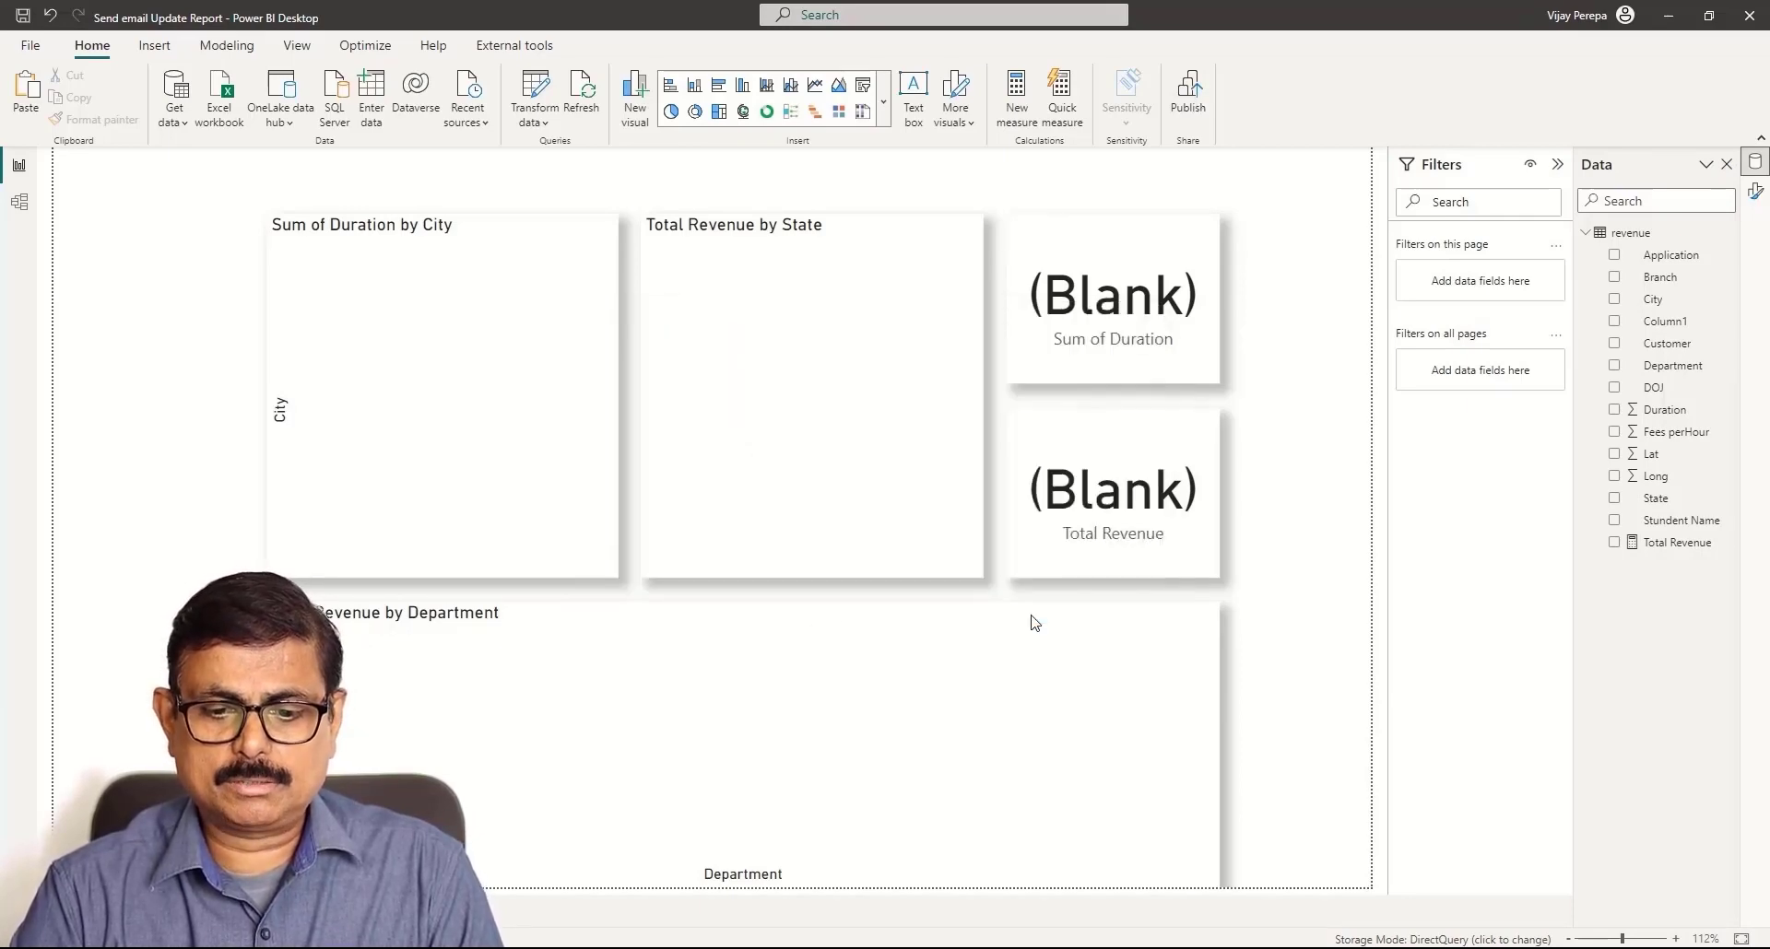
click(1069, 881)
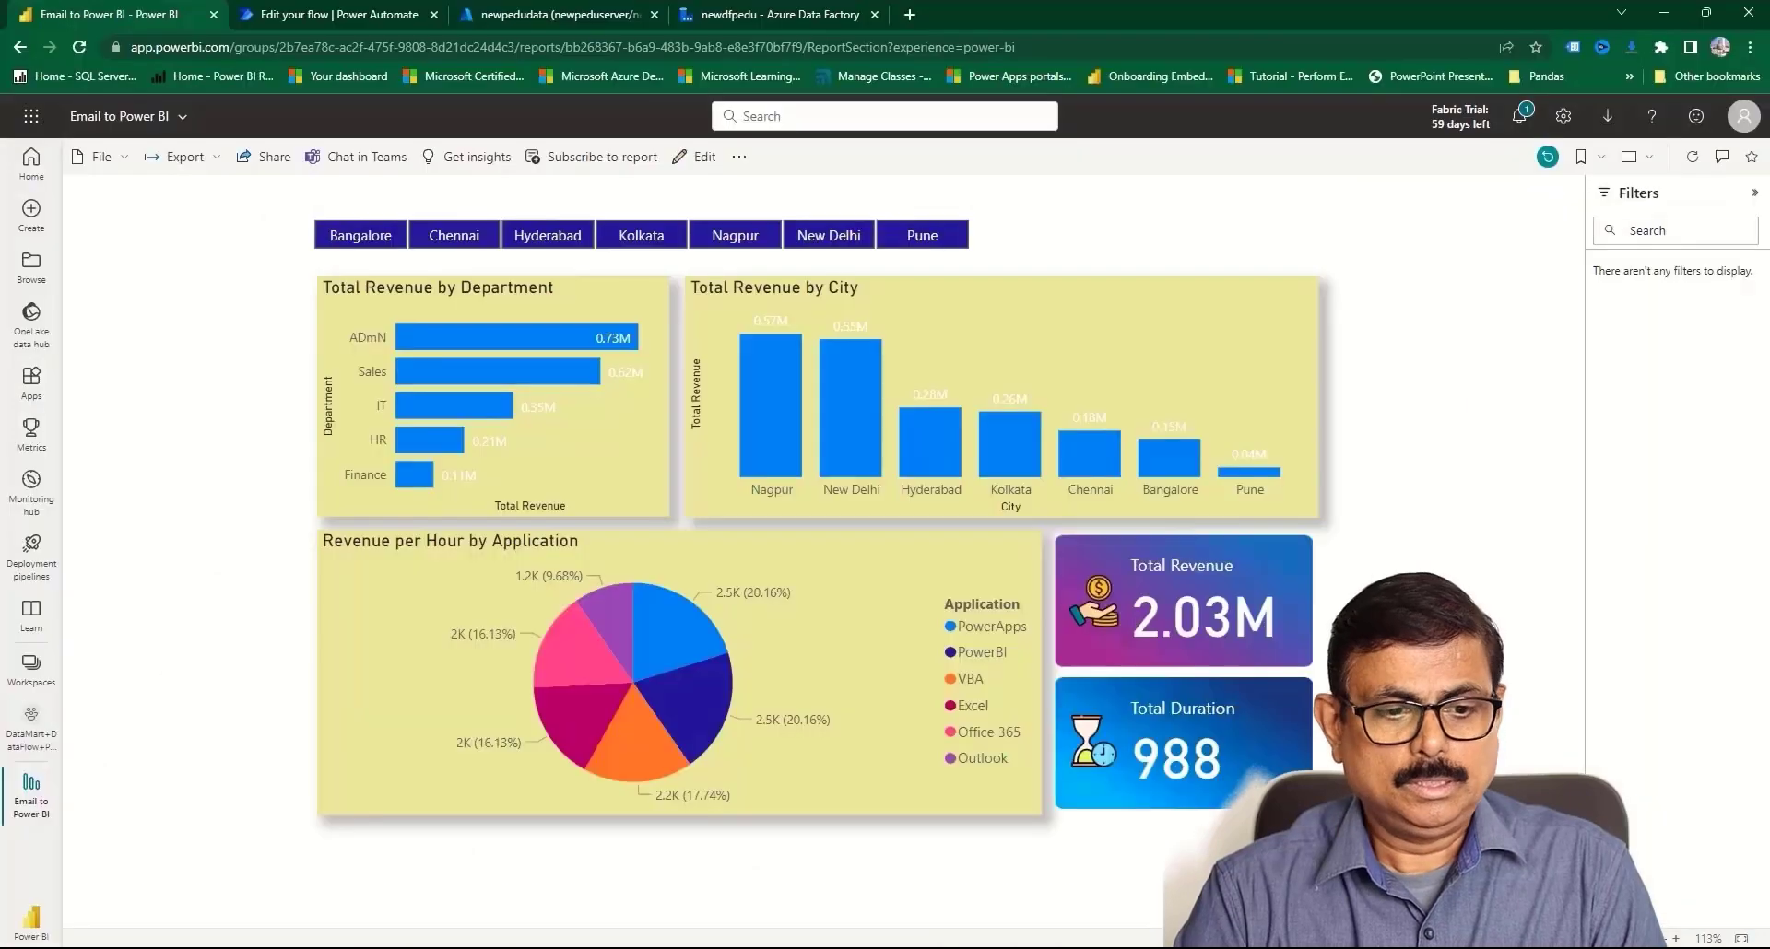
click(58, 714)
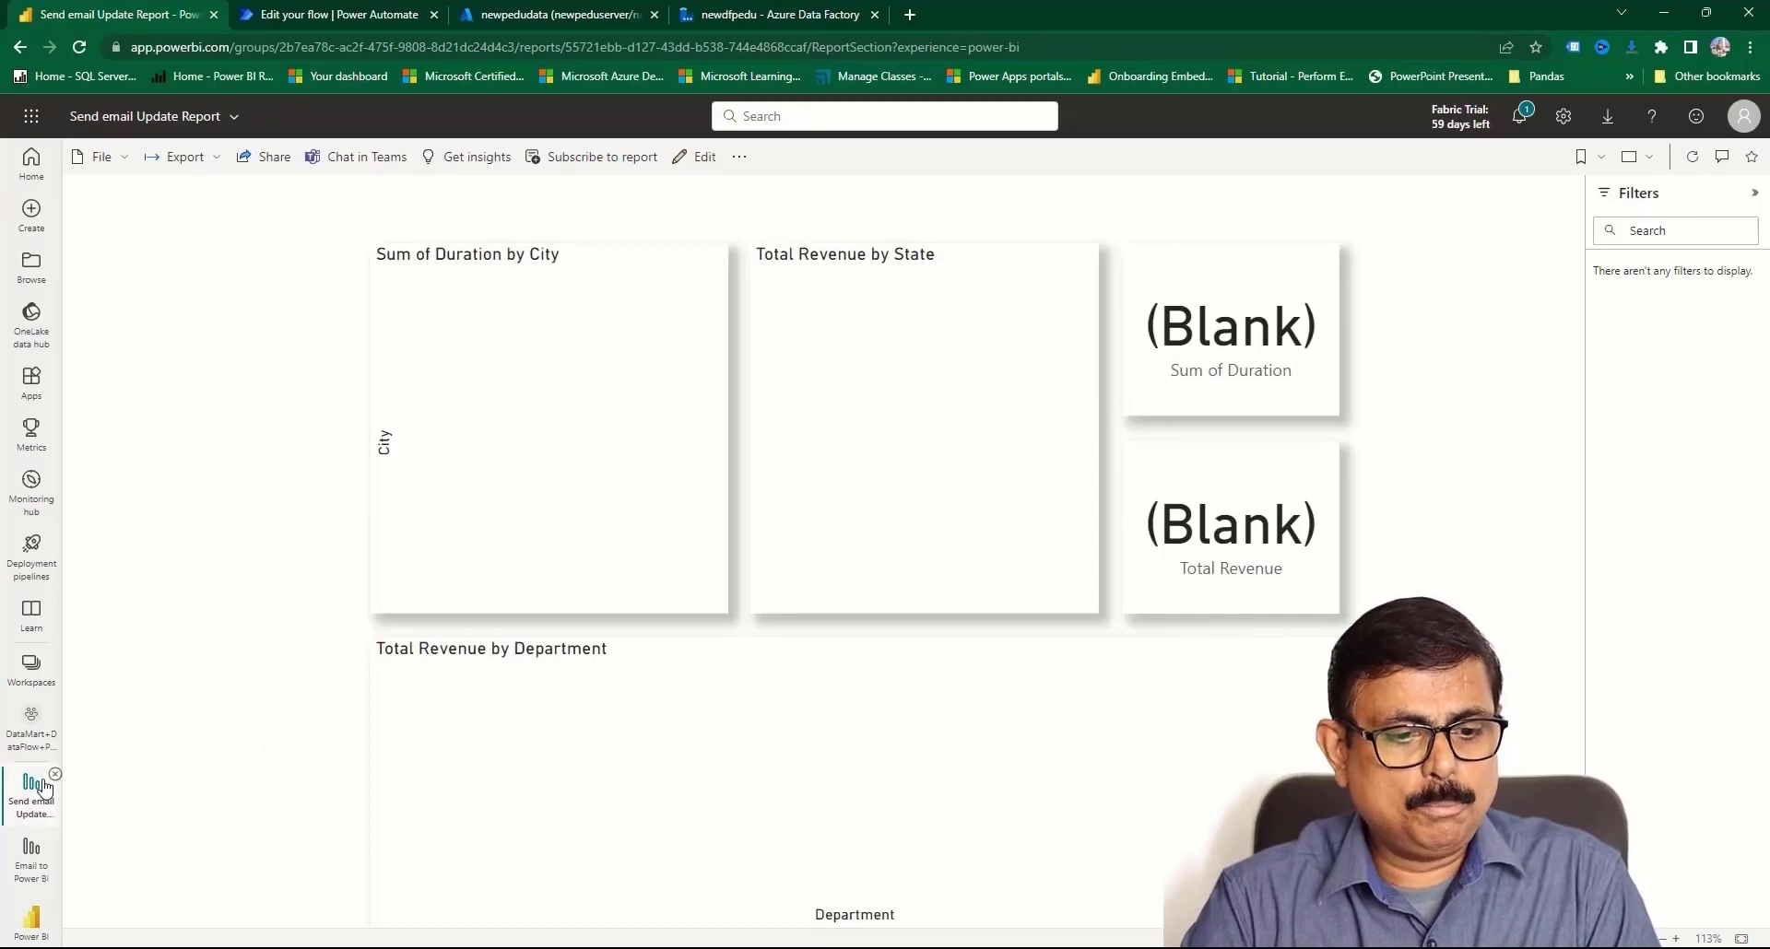
- Open the DataMart+DataFlow+PowerPlatform workspace from the left navigation pane
click(32, 728)
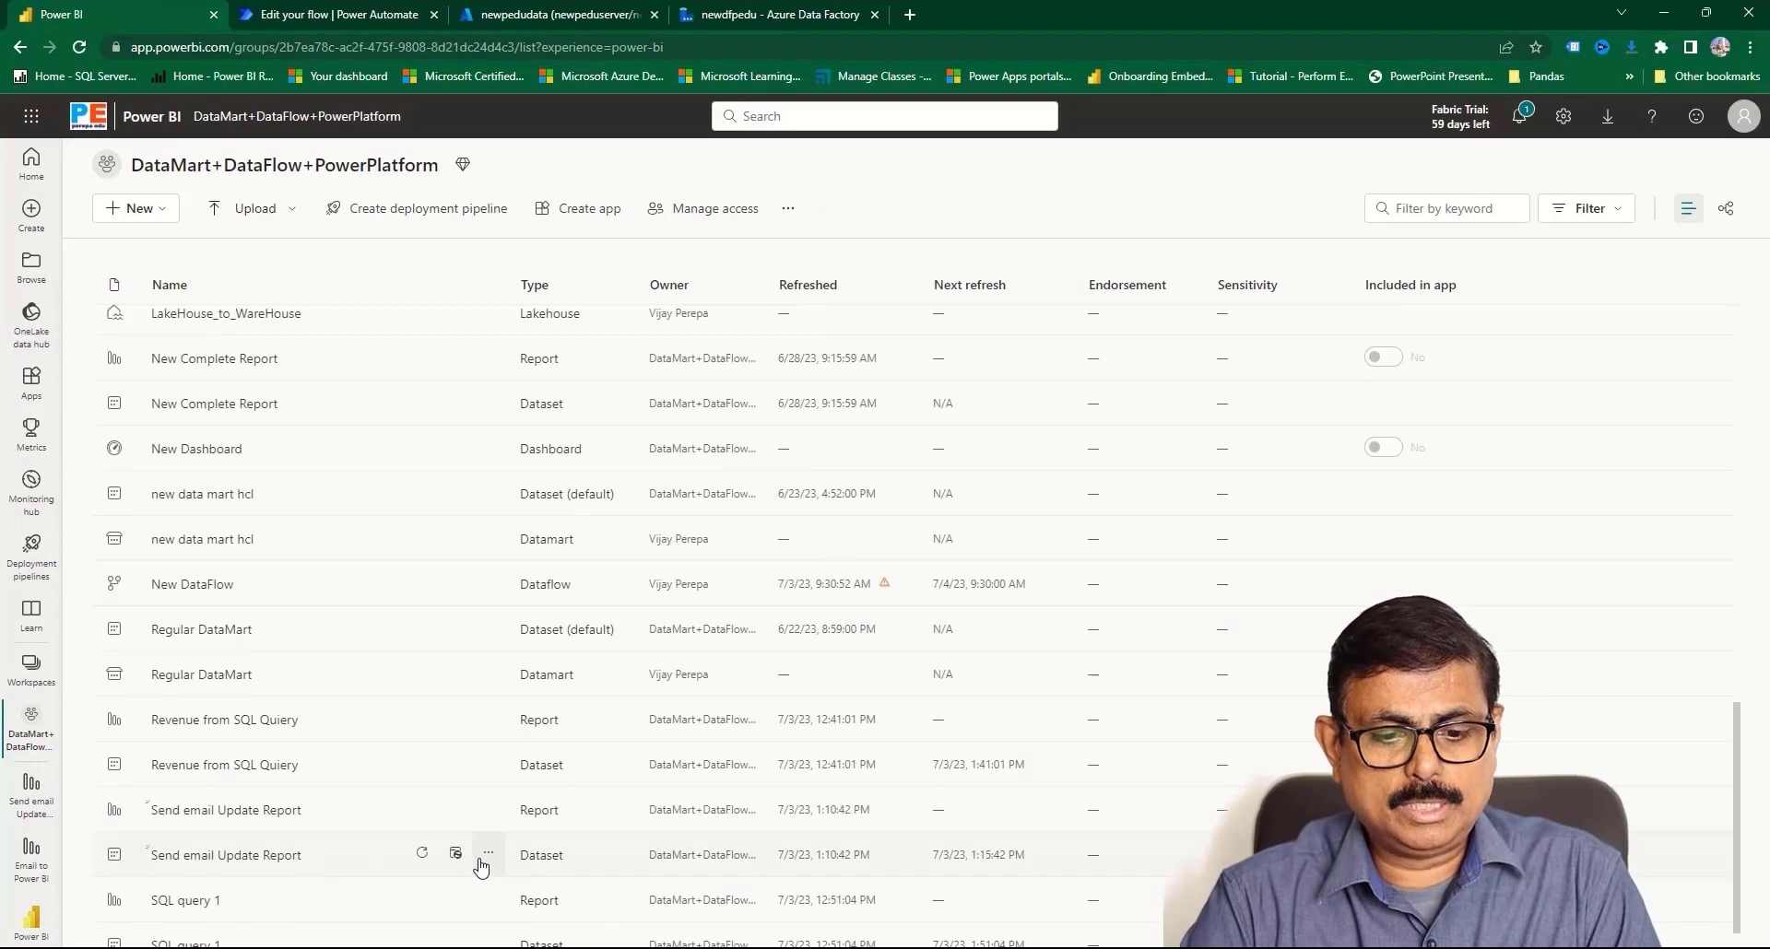
- Inspect the Send email Update Report dataset's data source credentials, closing the edit form unchanged
click(487, 855)
click(554, 717)
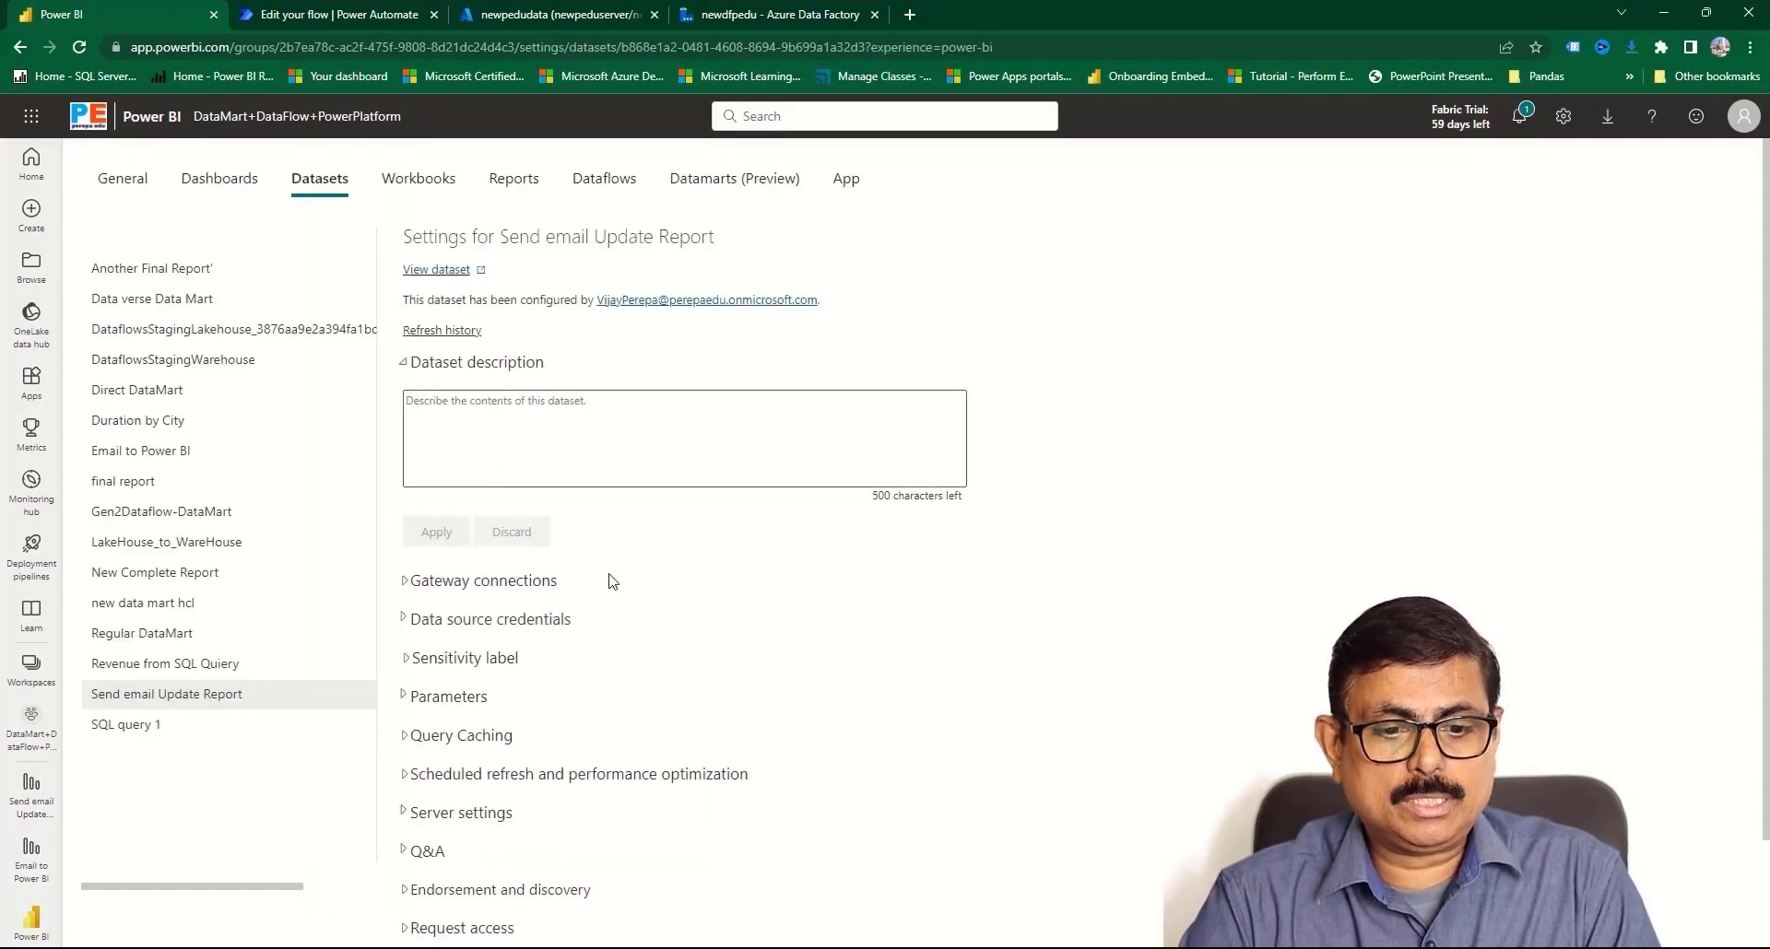
click(426, 621)
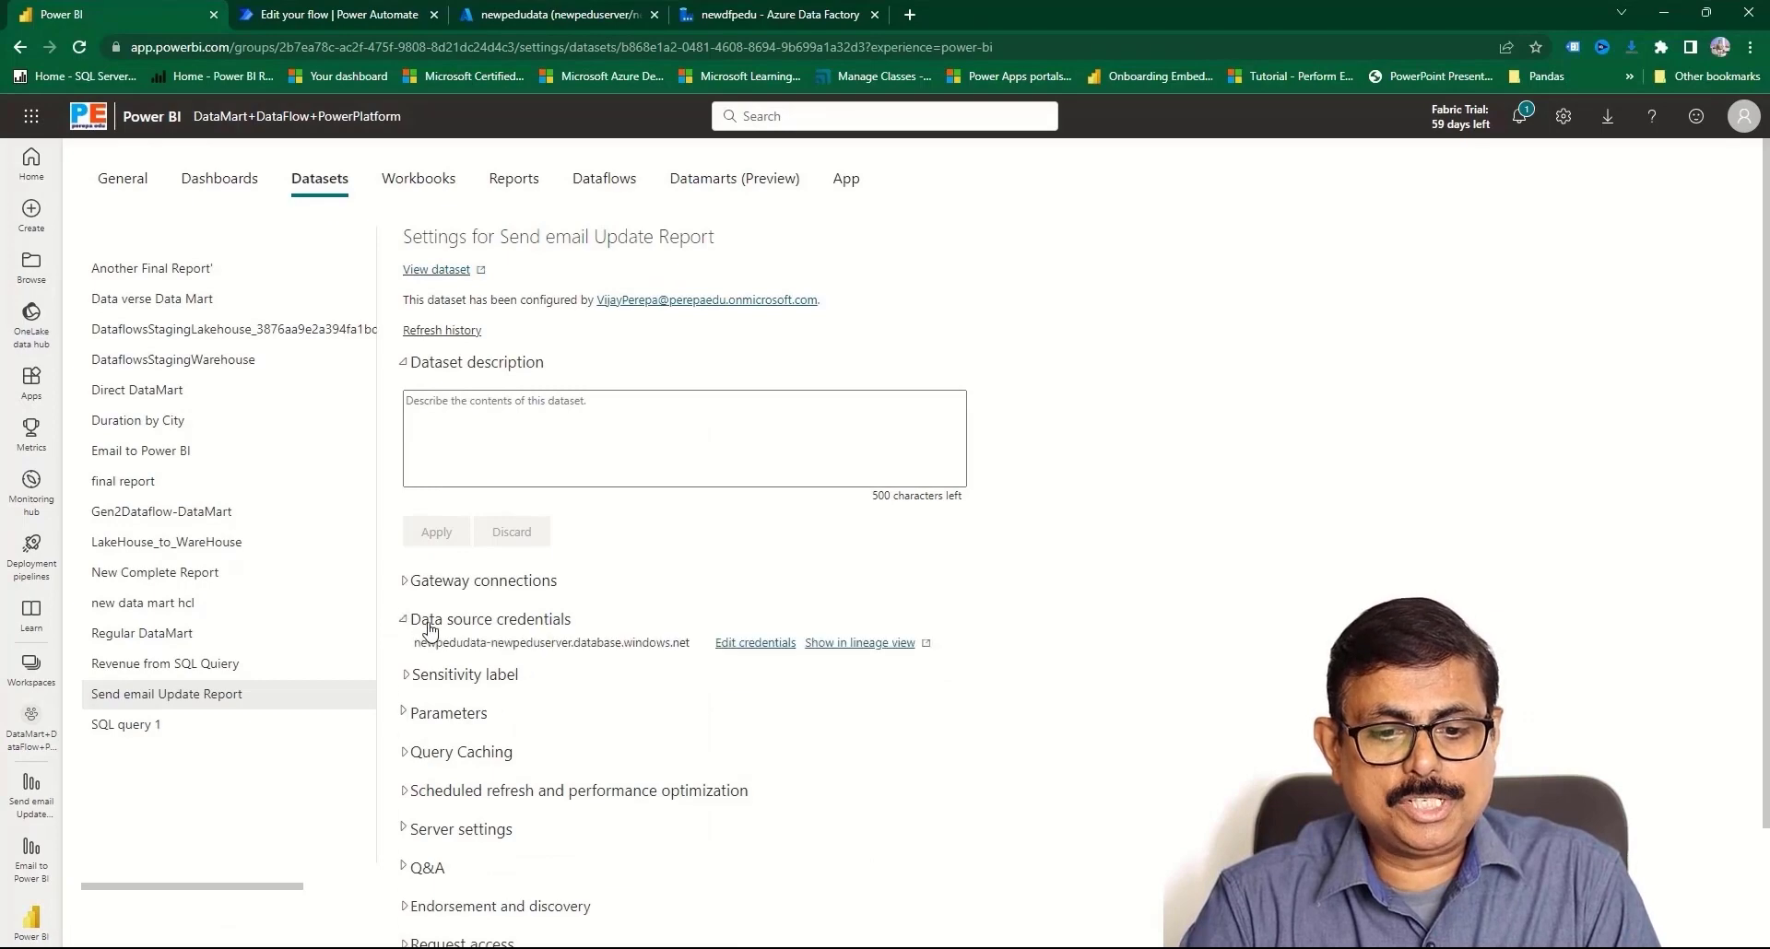
click(748, 644)
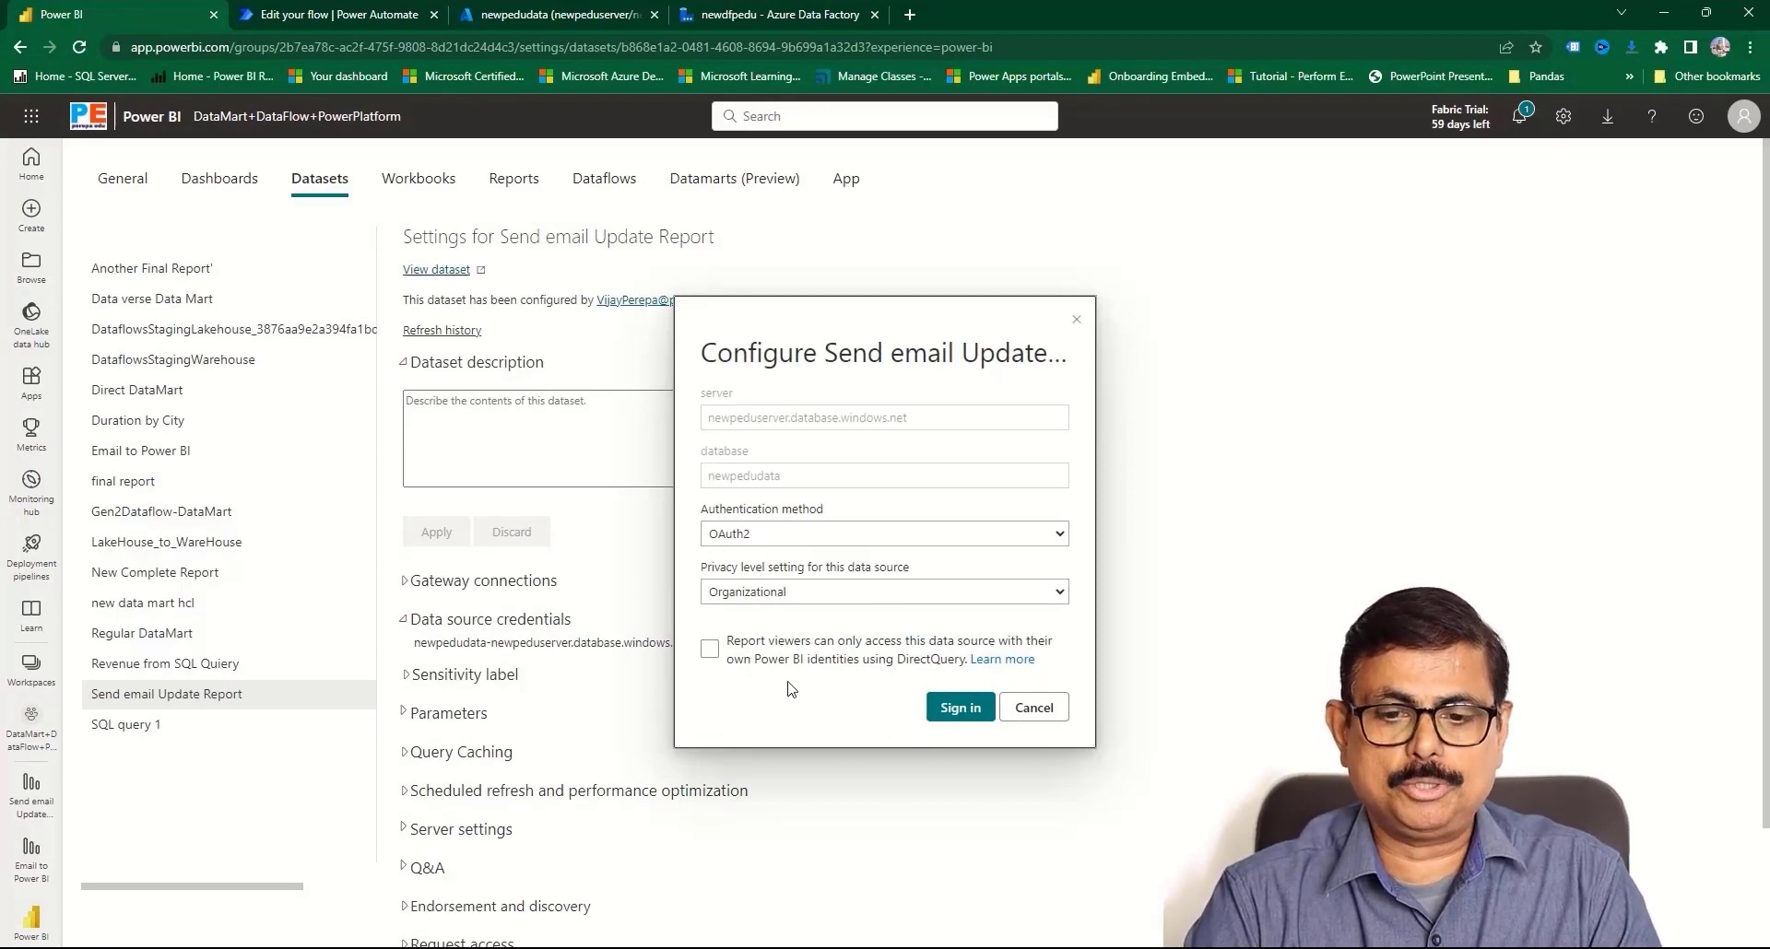
click(1036, 706)
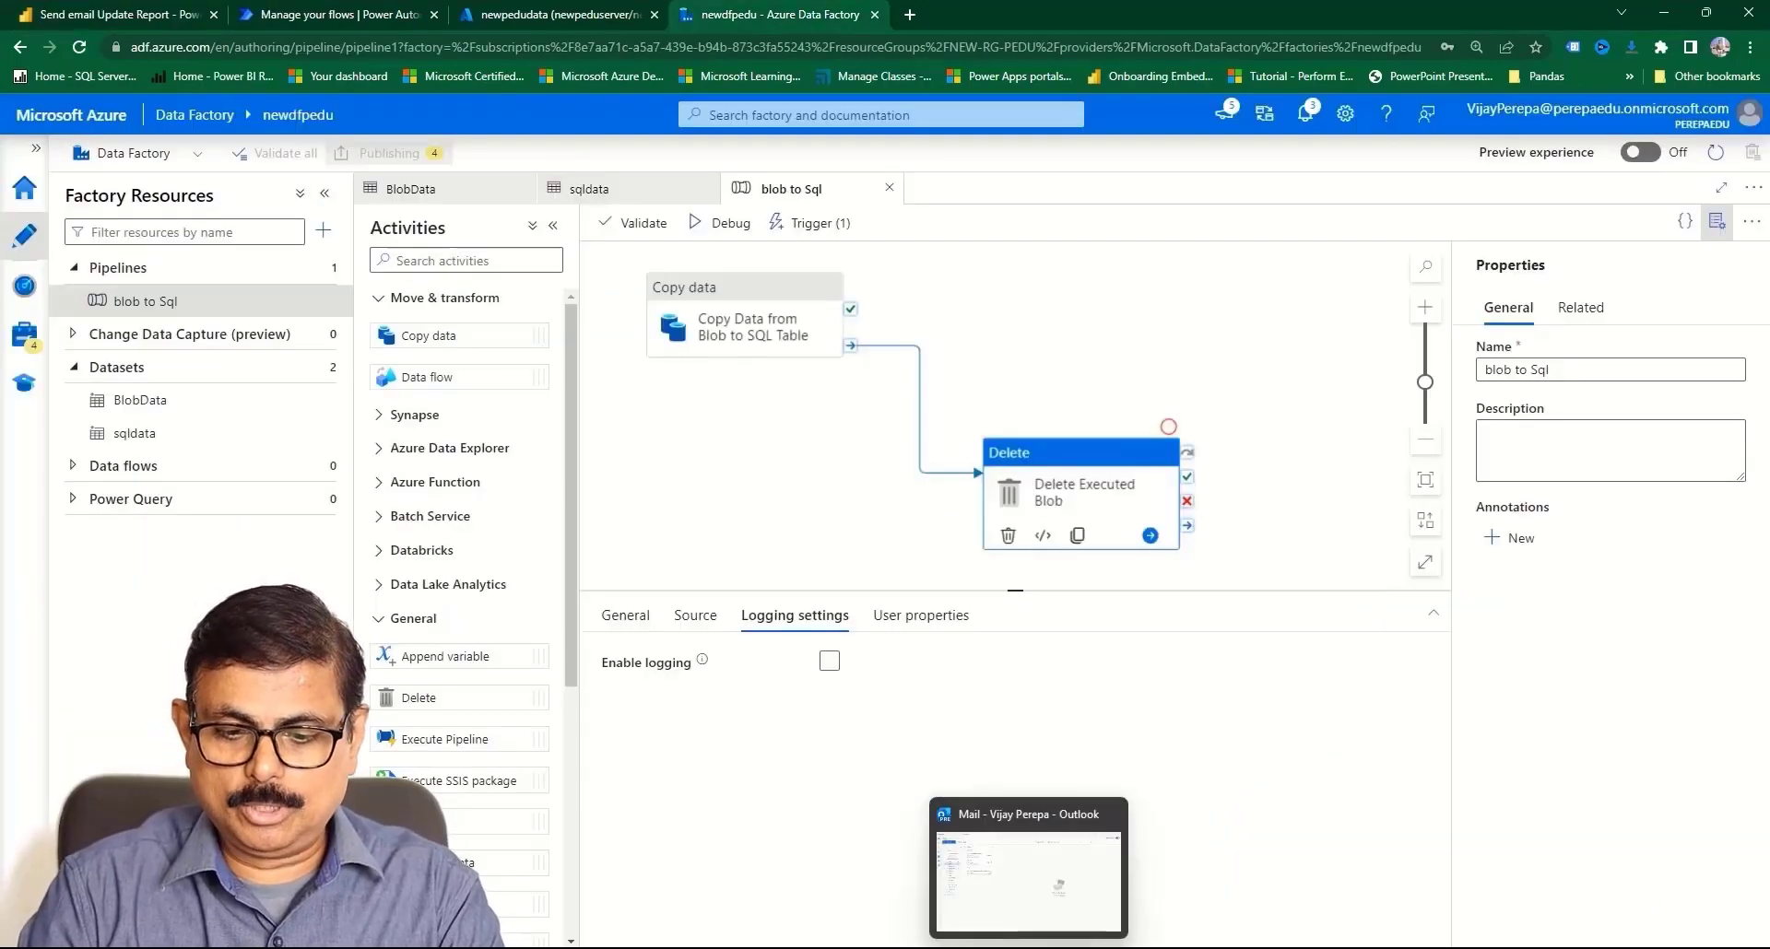
- Email yourself a message with subject 'Student' and FirstFile.csv attached
click(1041, 881)
click(141, 98)
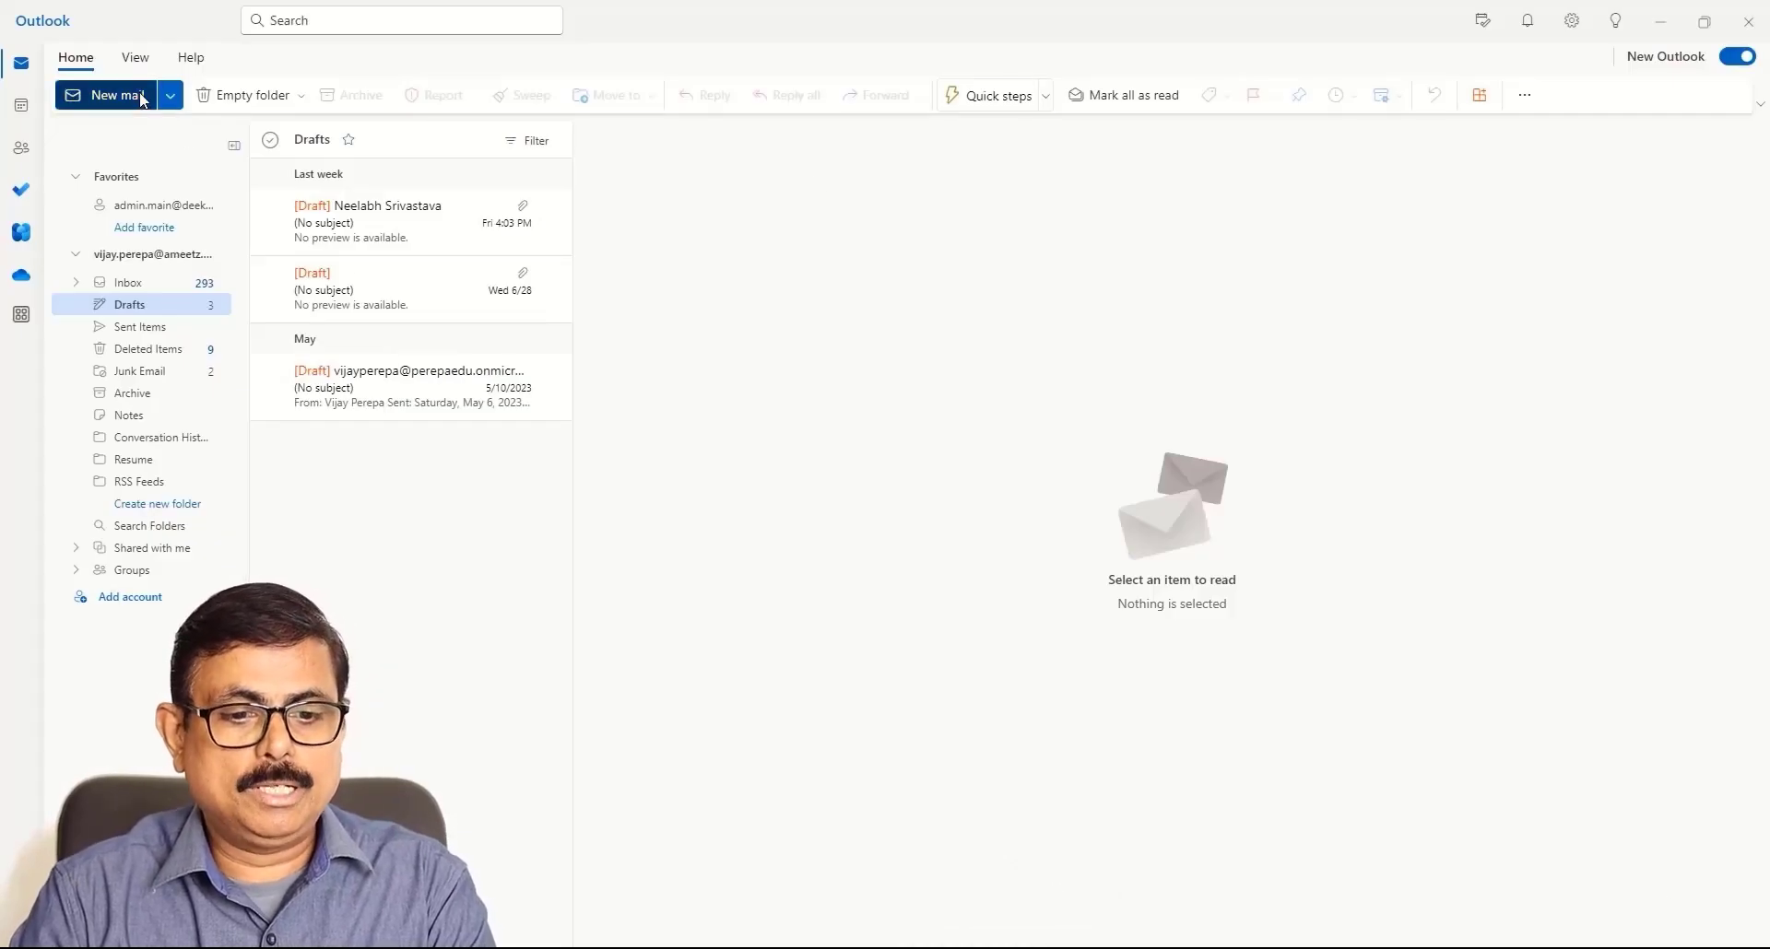
click(478, 337)
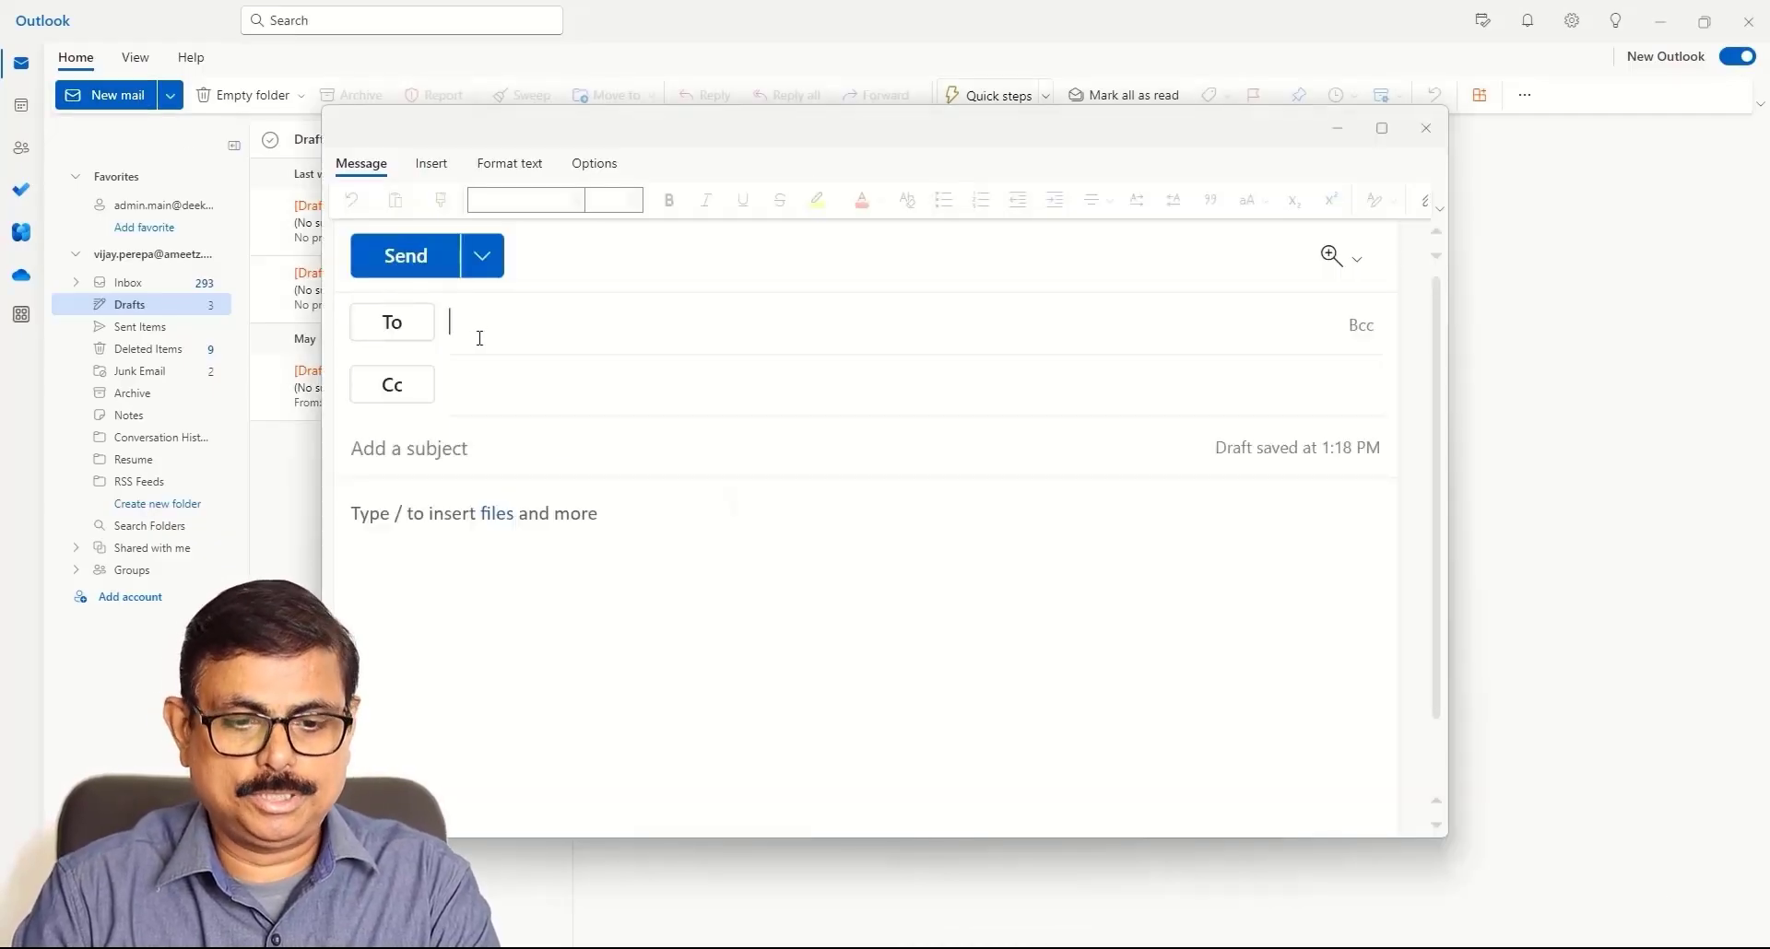
text(vijay)
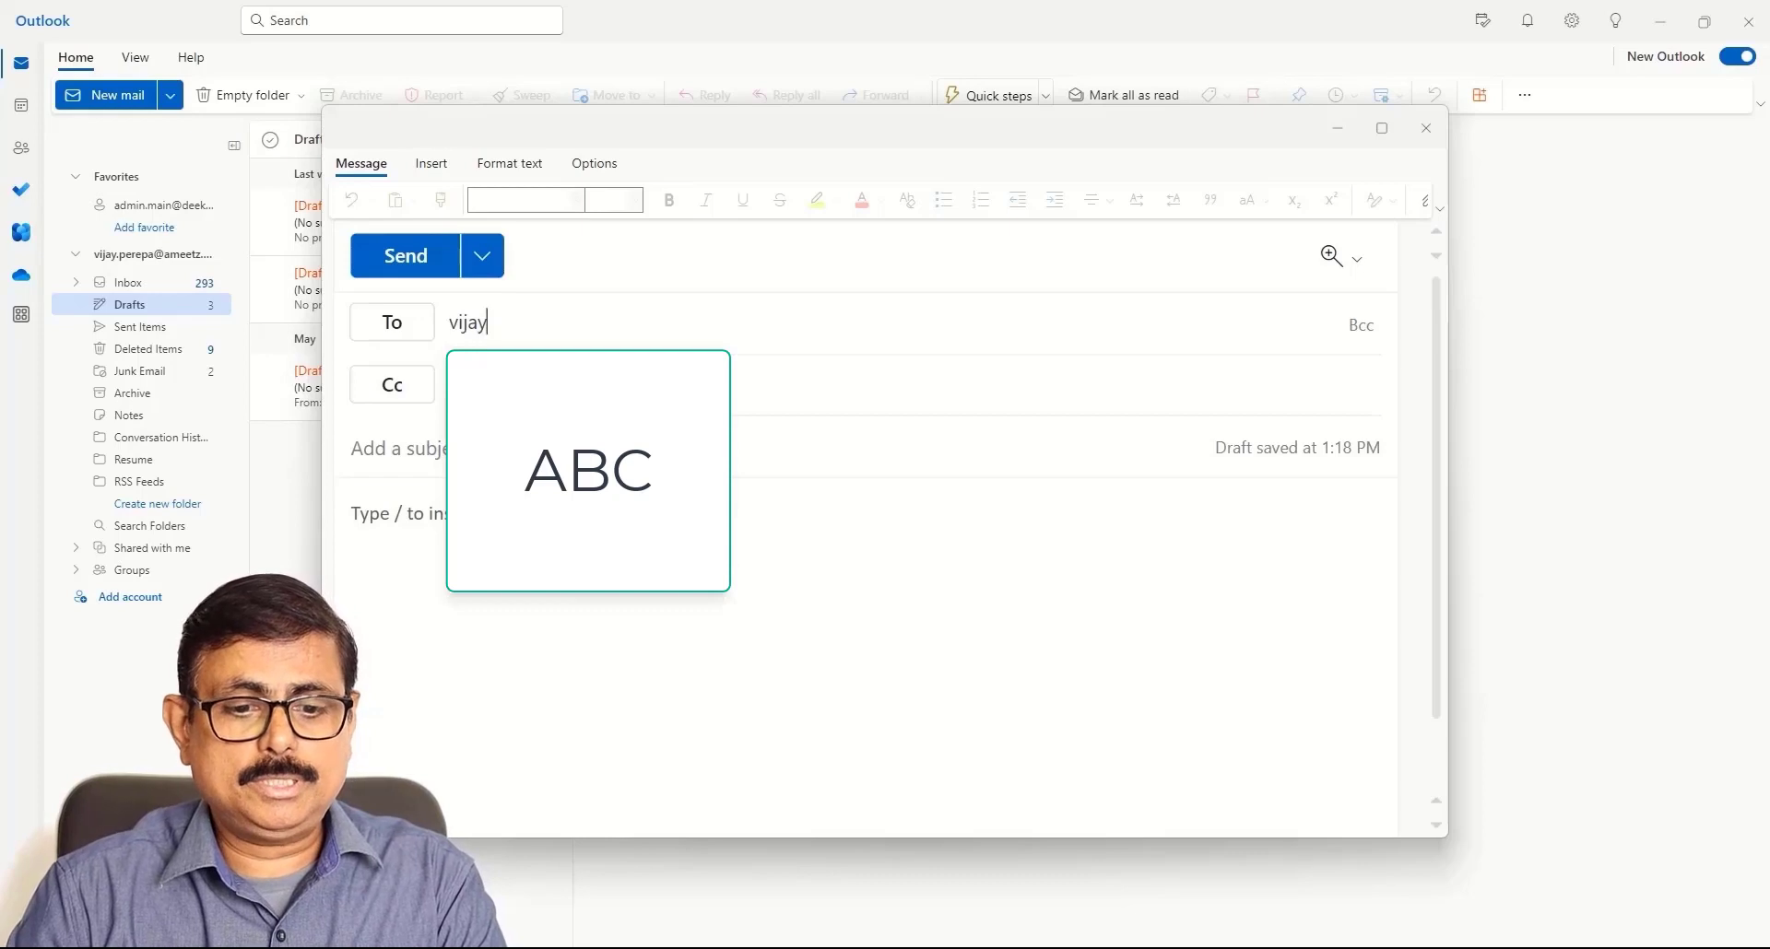
key(Return)
click(539, 464)
text(Student)
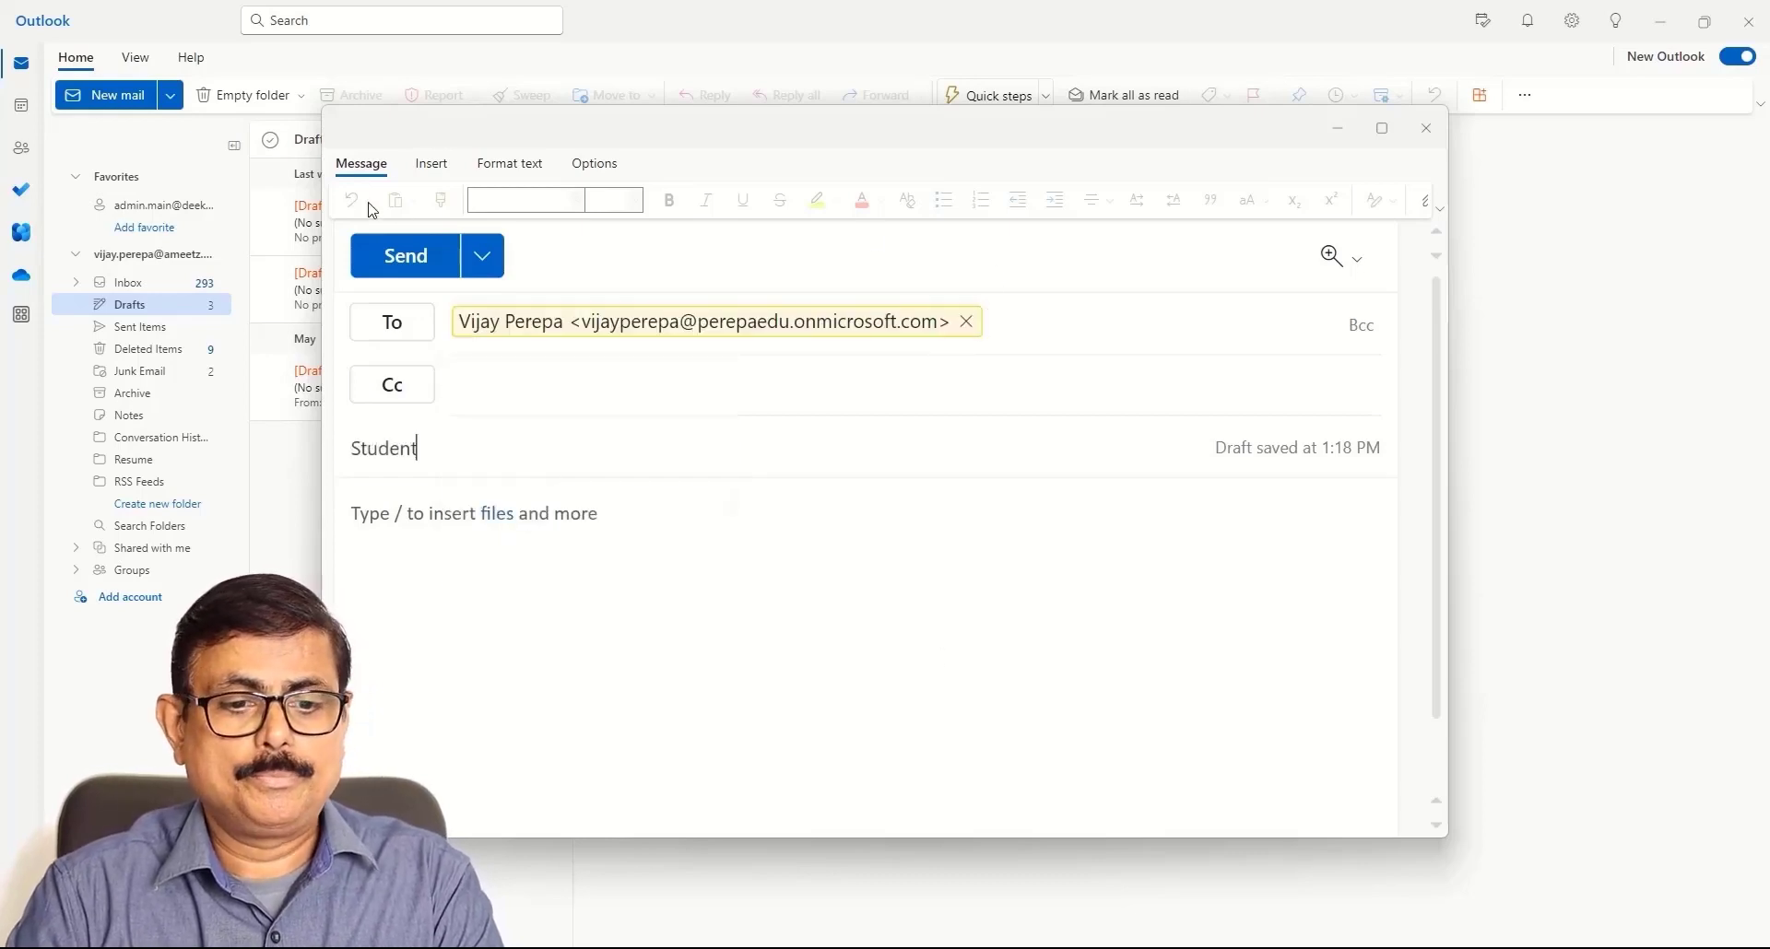
click(431, 166)
click(403, 205)
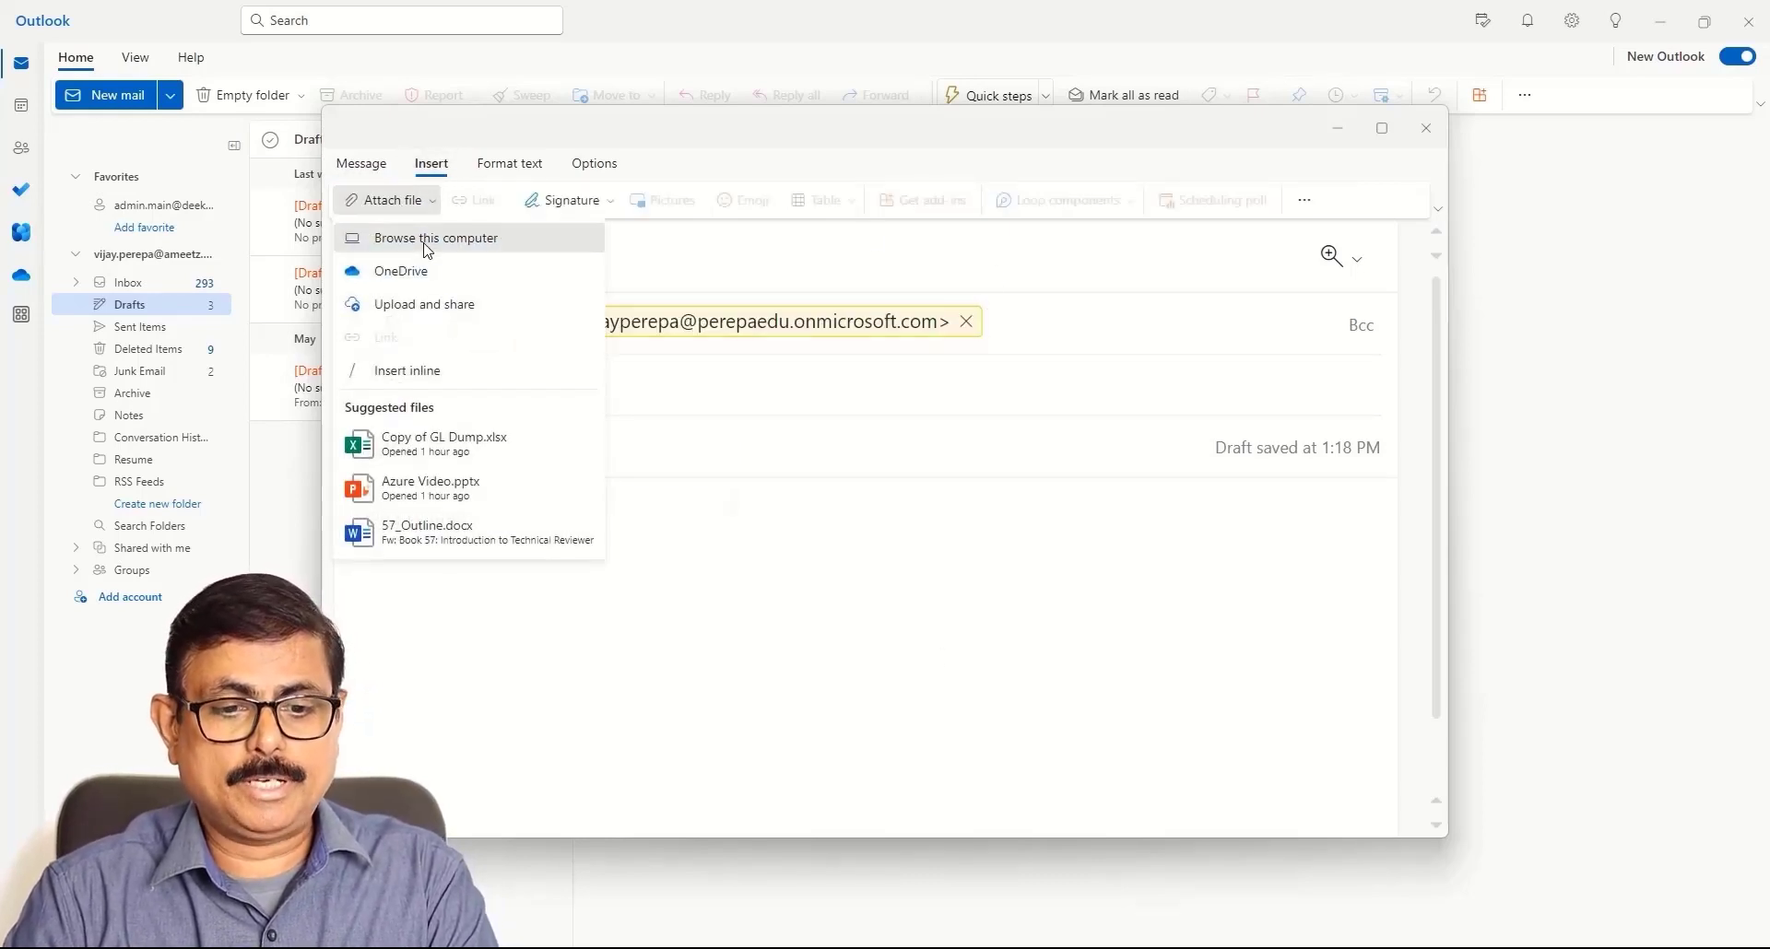
click(438, 229)
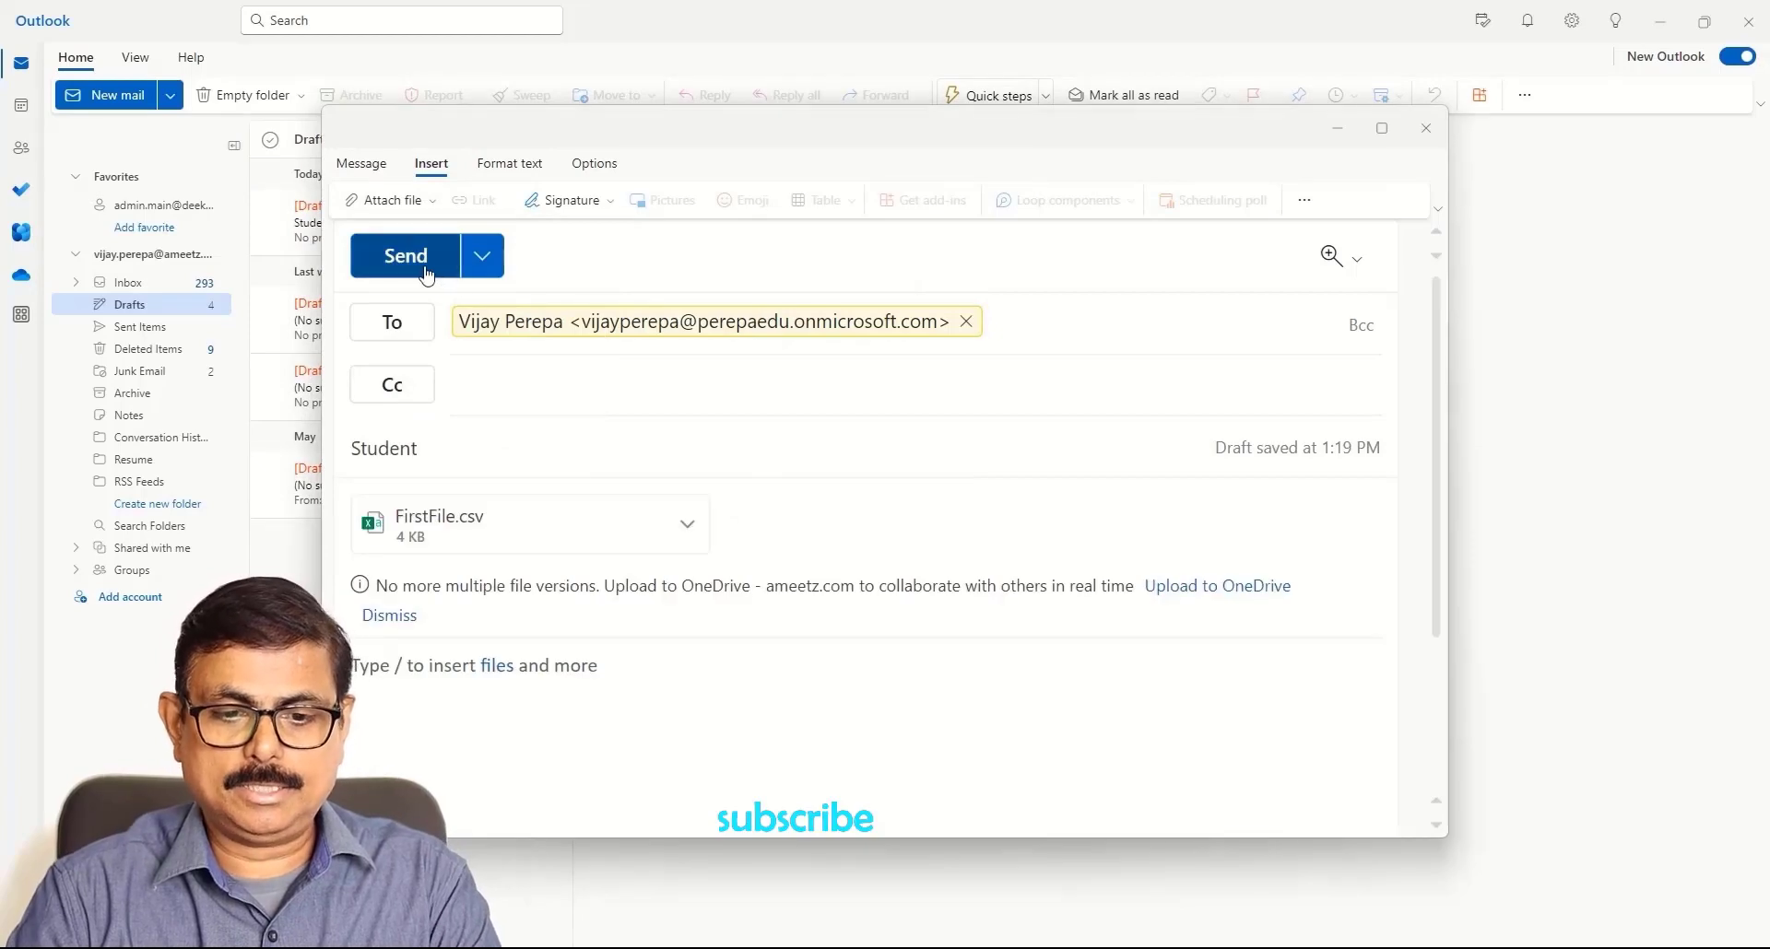
click(425, 258)
- Return to the Send email Update Report in the browser
mouse_move(1069, 945)
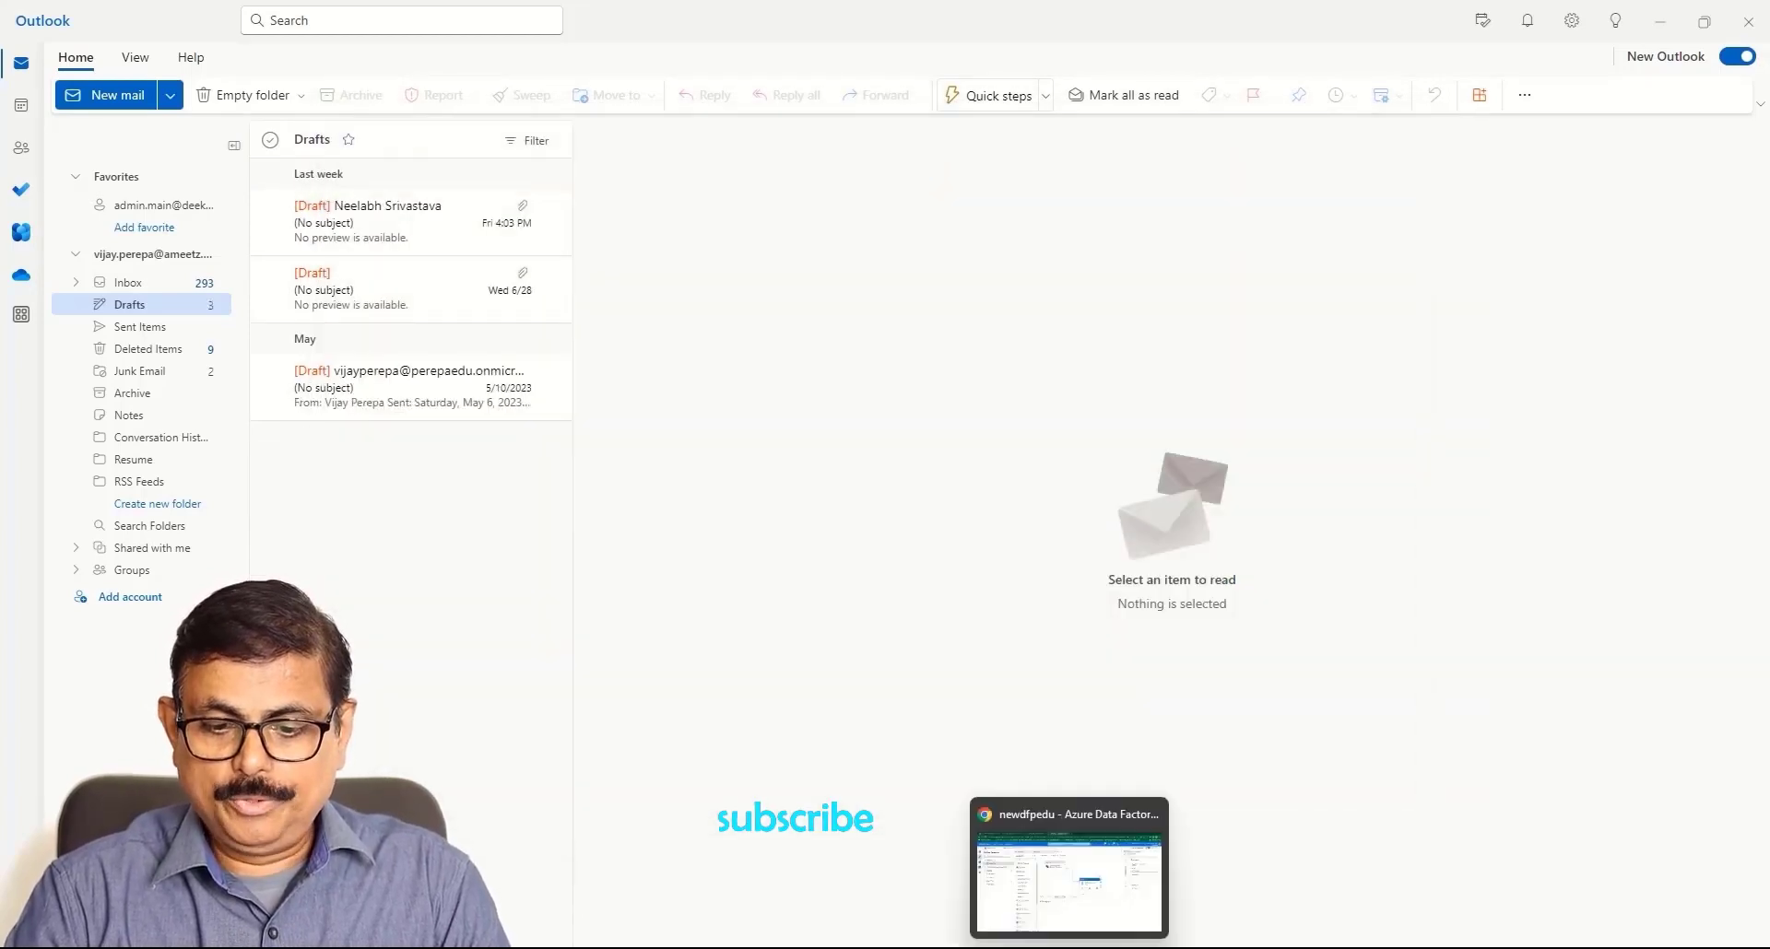
click(1069, 866)
click(174, 14)
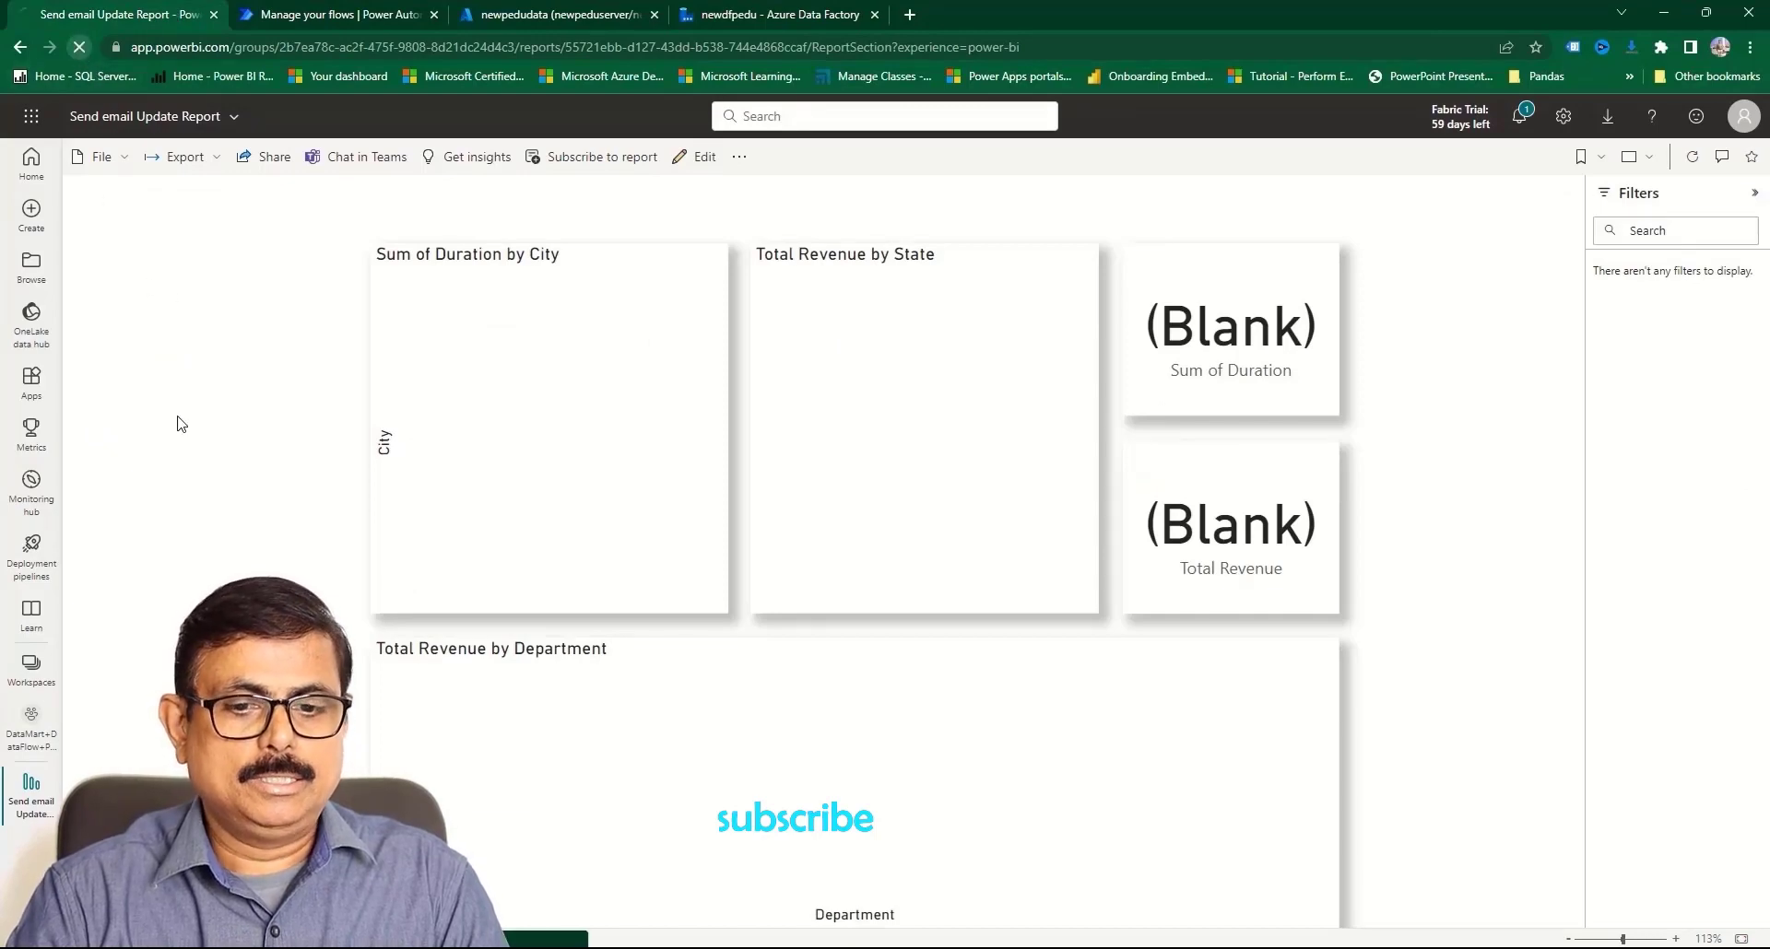
- Reload the report and check its 988 duration and revenue totals against Excel cells H26 and I26
key(F5)
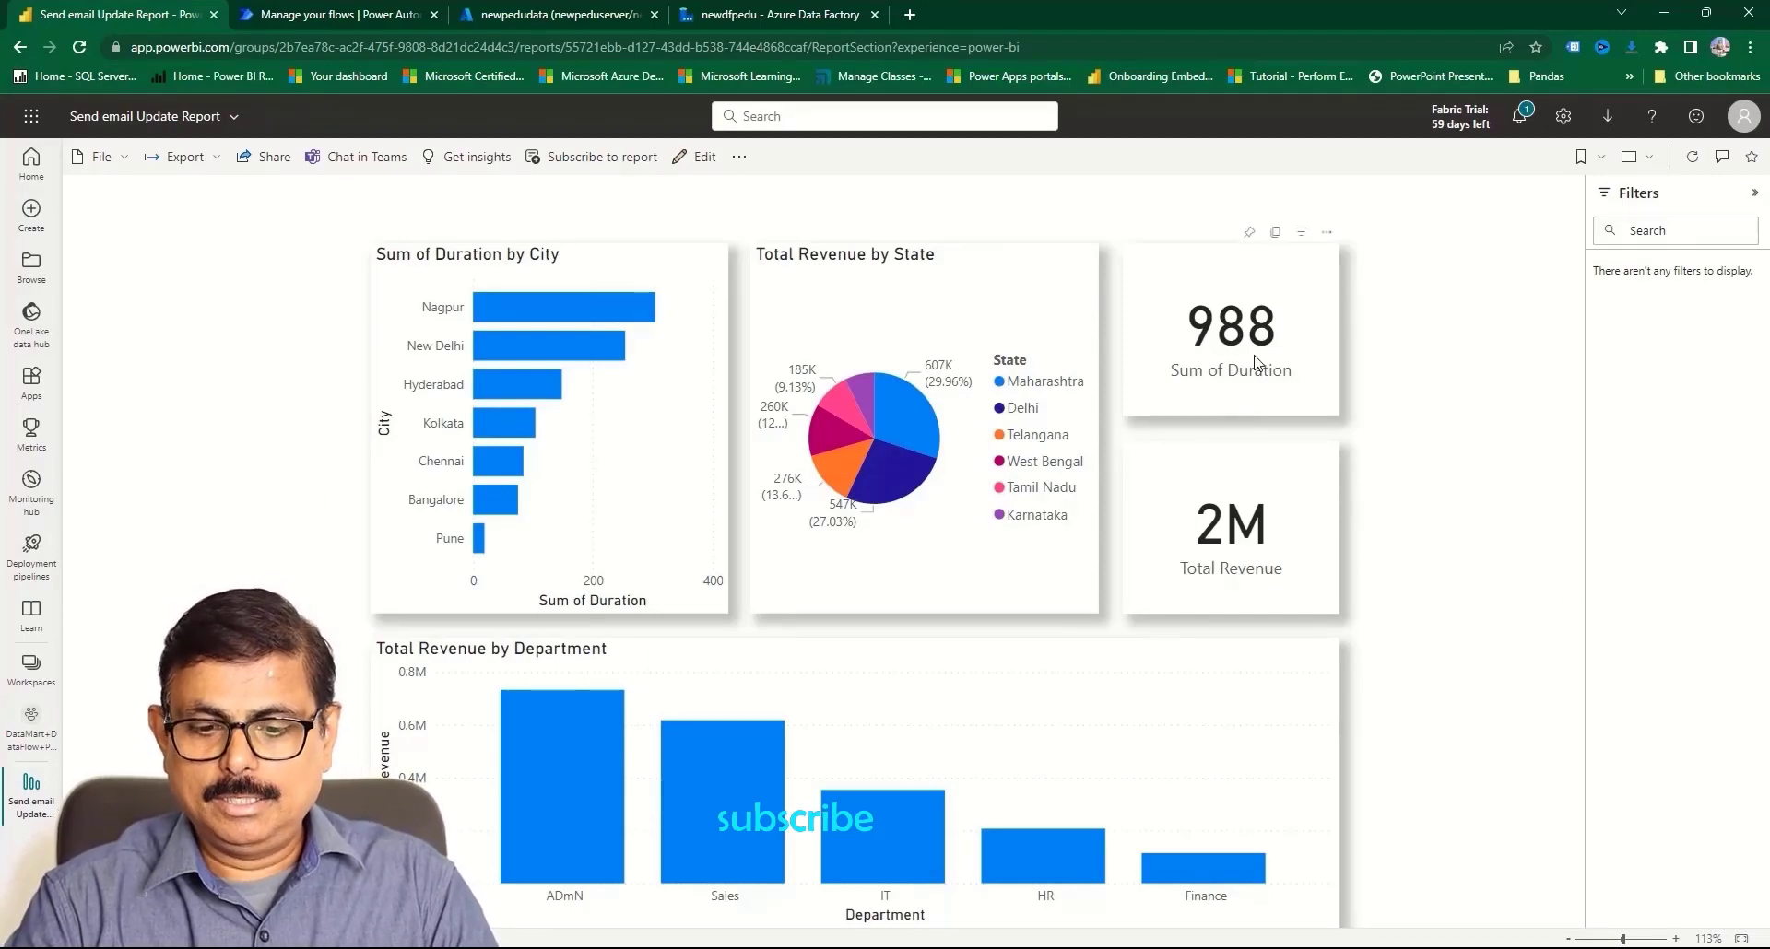
click(1151, 948)
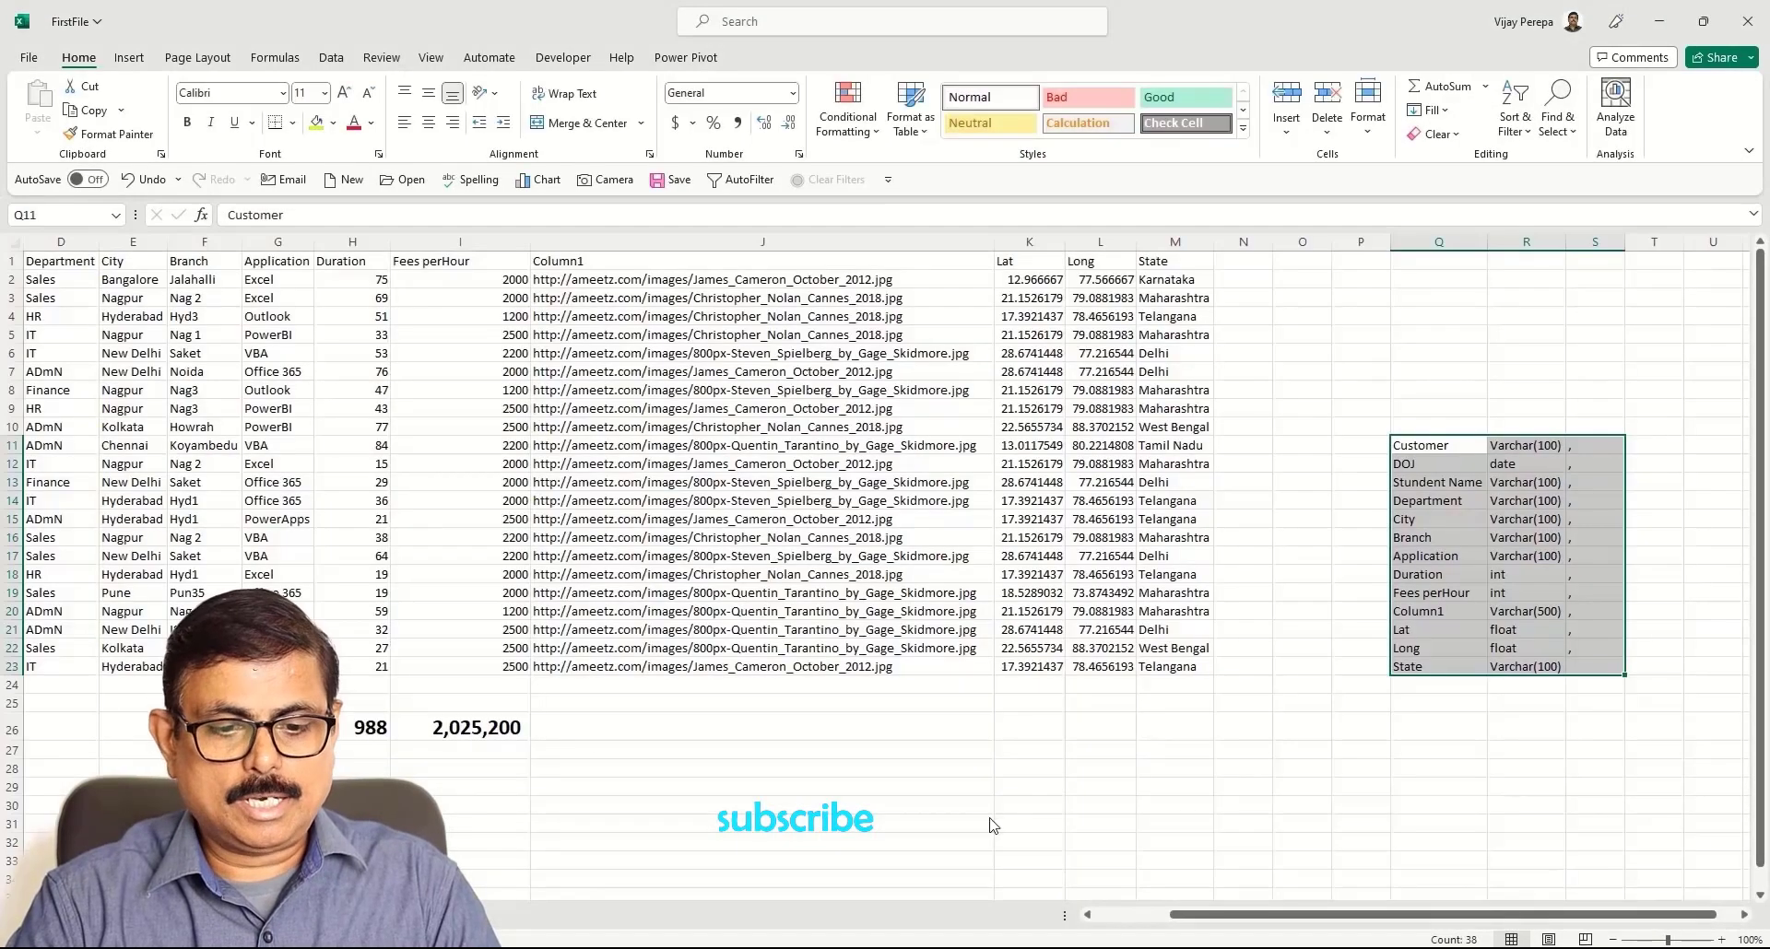
click(368, 735)
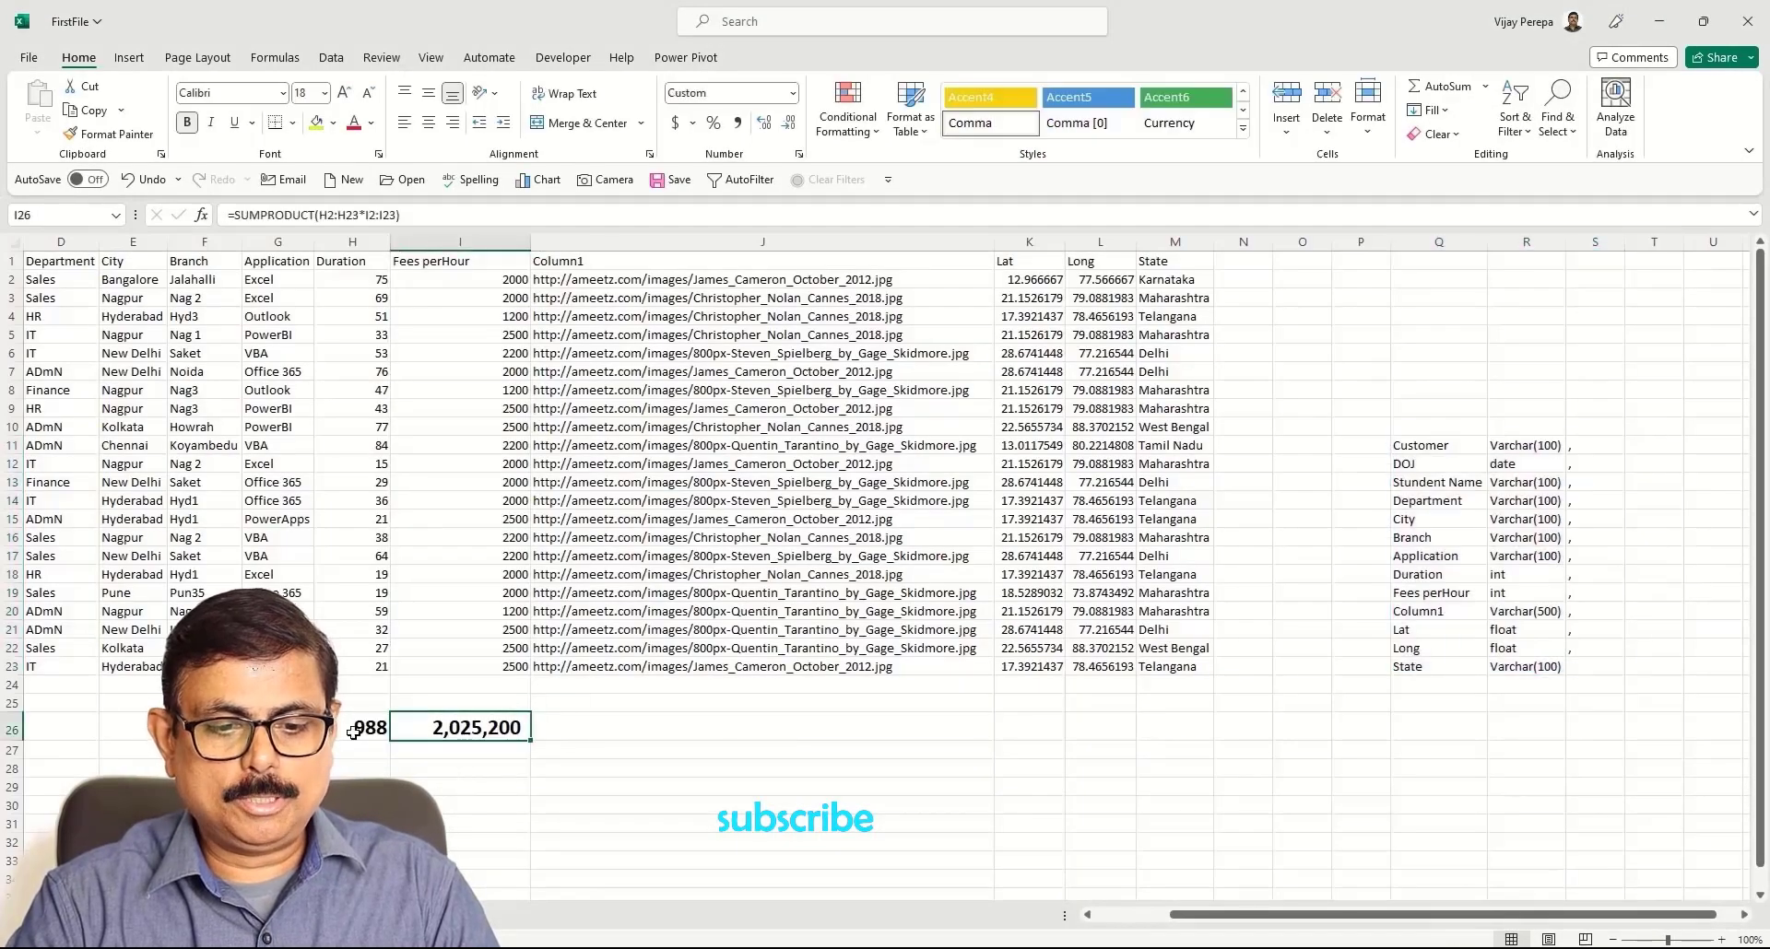
click(451, 730)
key(alt+Tab)
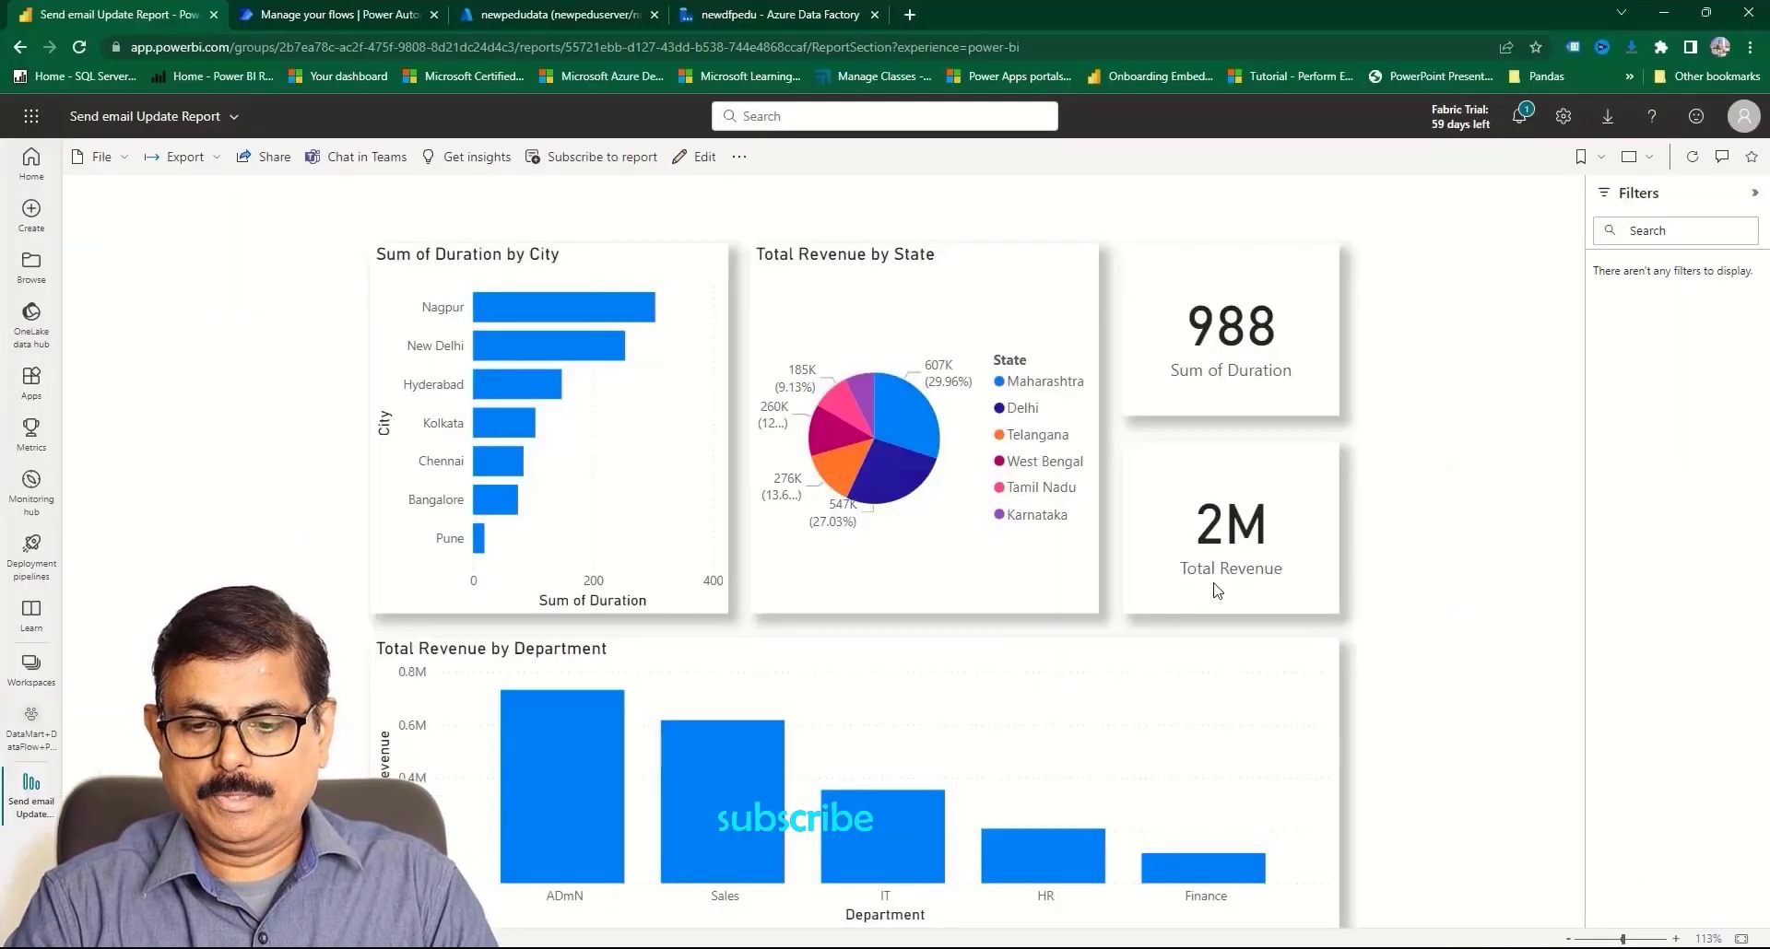